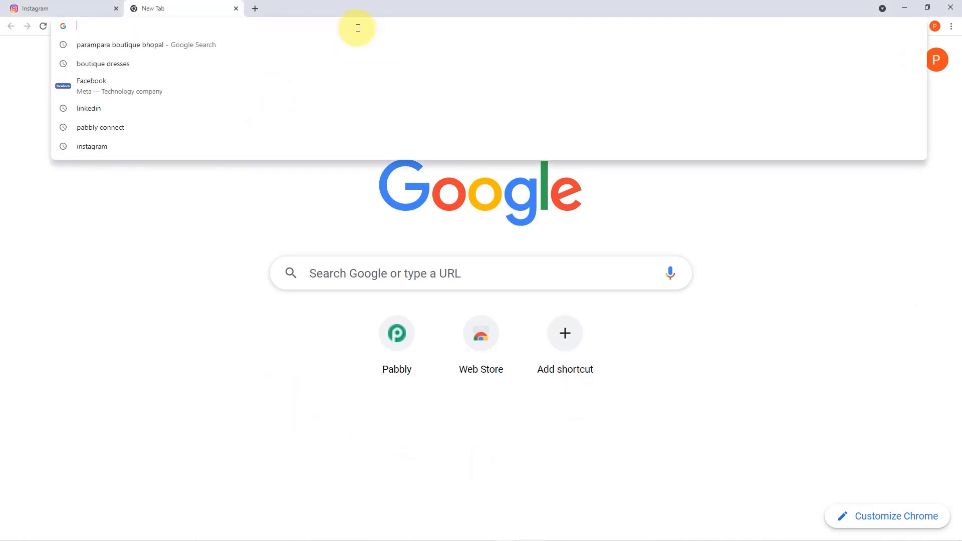
# Open pabbly.com and go to the Pabbly Connect product page
pyautogui.write('pabbly')
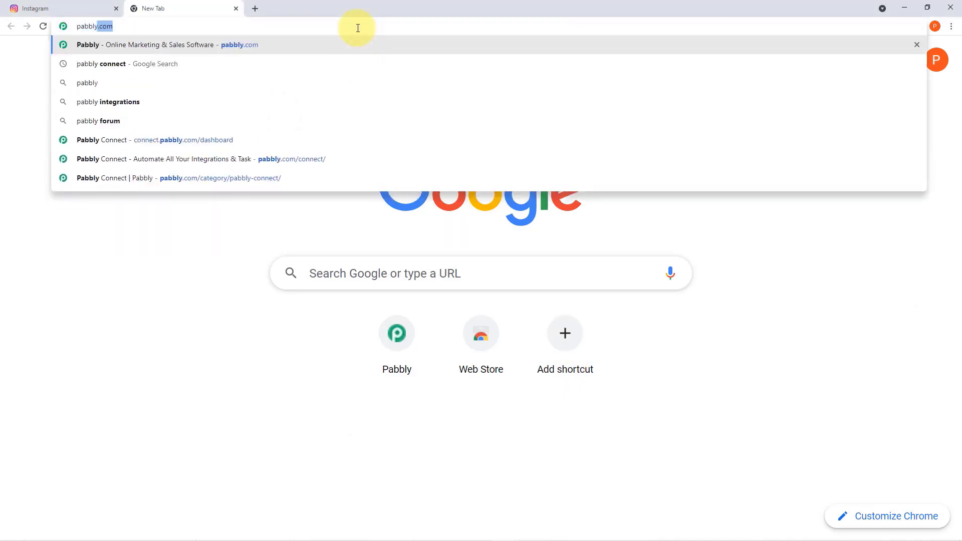
pyautogui.press('Return')
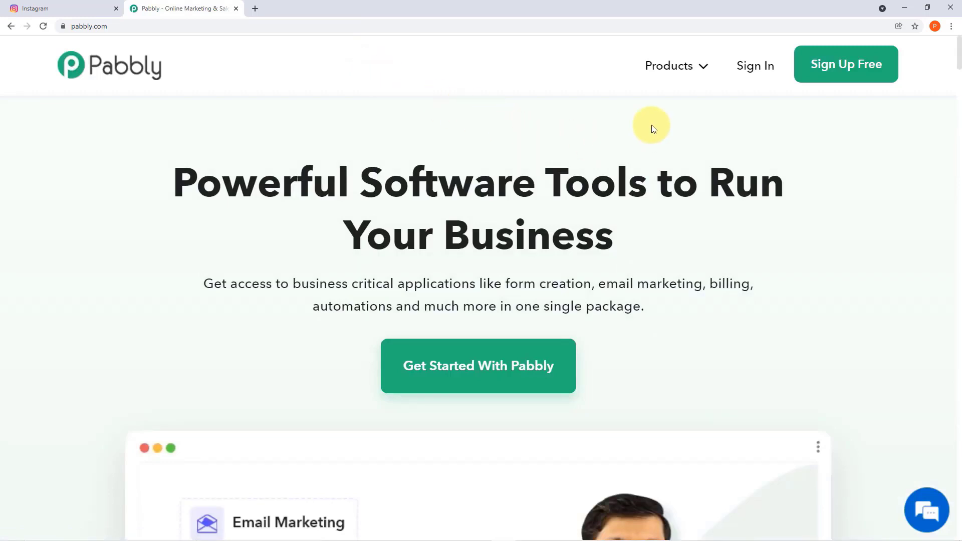
pyautogui.click(691, 74)
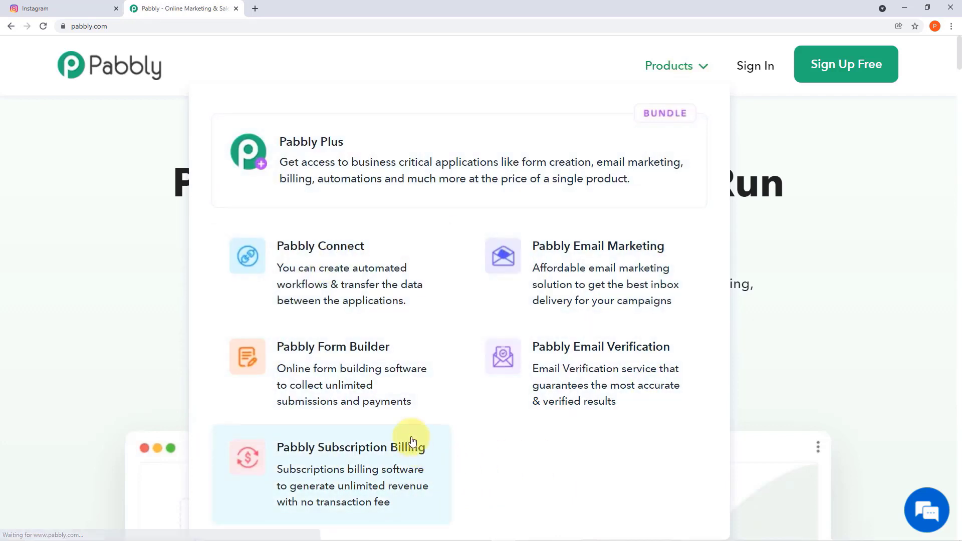
pyautogui.click(376, 263)
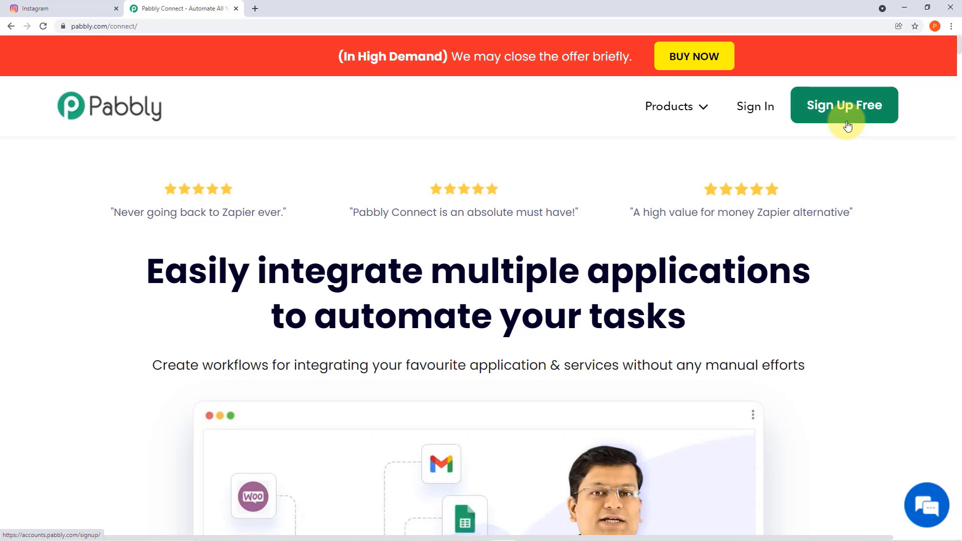
# Sign in to Pabbly and access Pabbly Connect from the list of apps
pyautogui.click(764, 110)
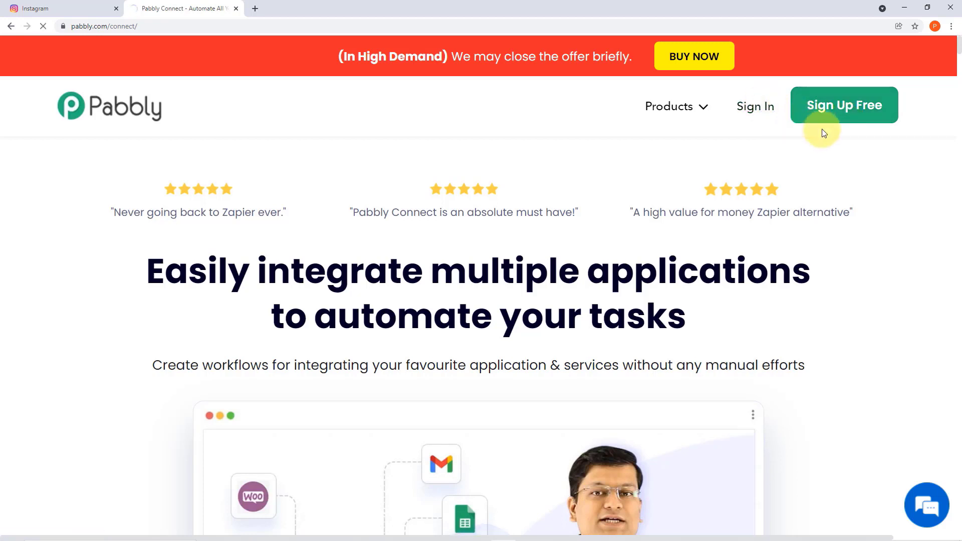
pyautogui.scroll(-2, 797, 133)
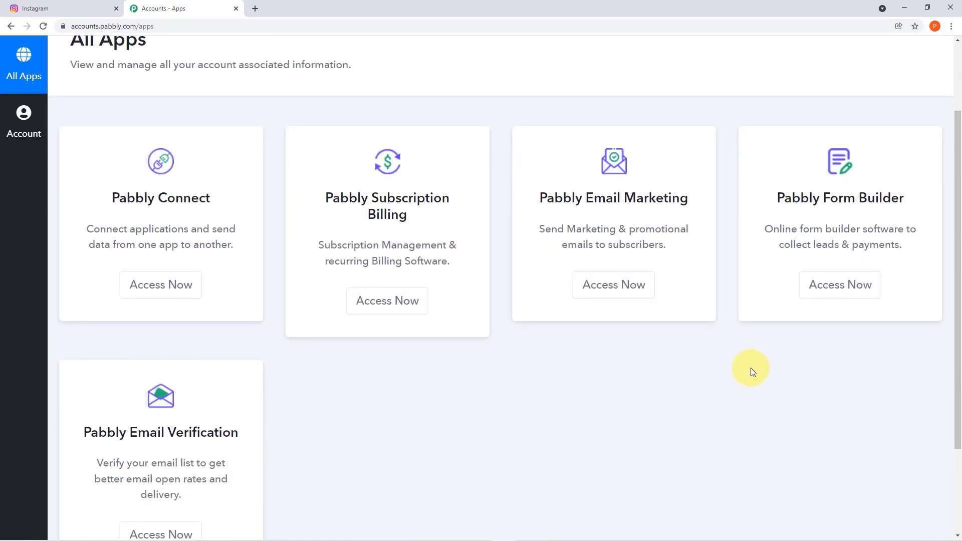
pyautogui.scroll(-1, 751, 369)
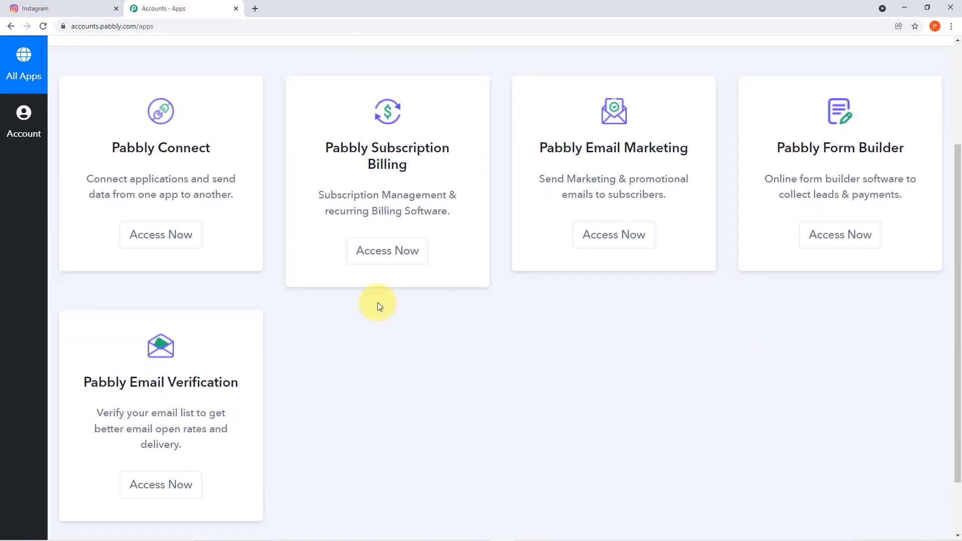
pyautogui.click(171, 235)
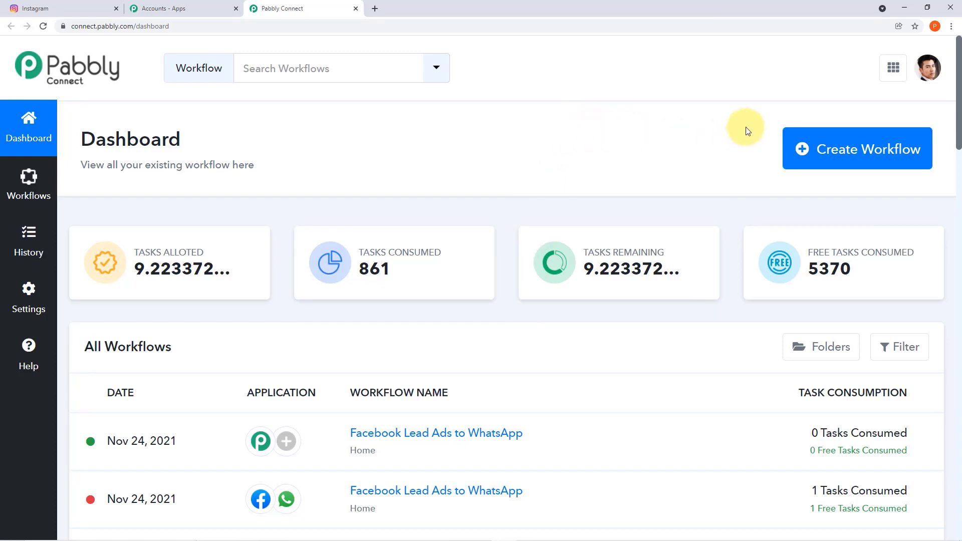
# Create a new workflow named "Instagram to Google My Business"
pyautogui.click(866, 164)
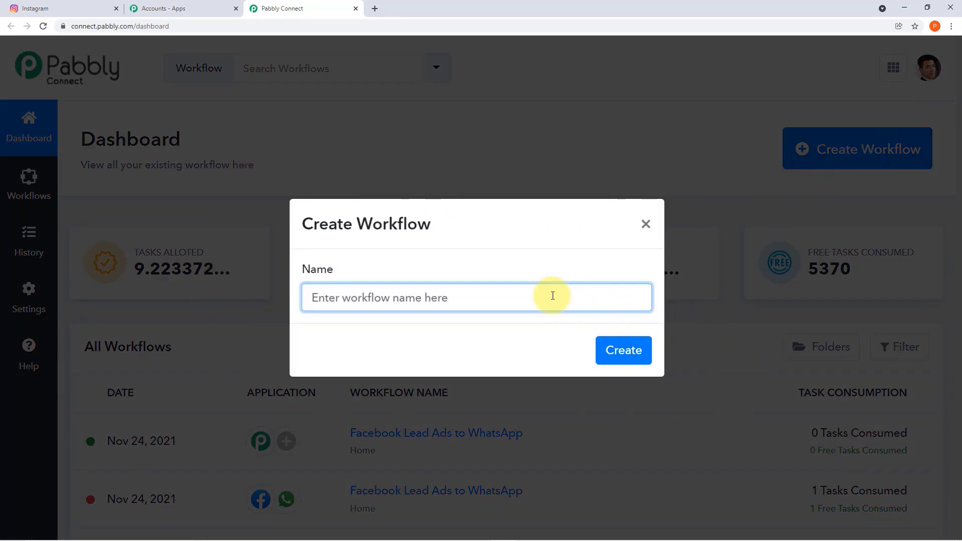
pyautogui.write('In')
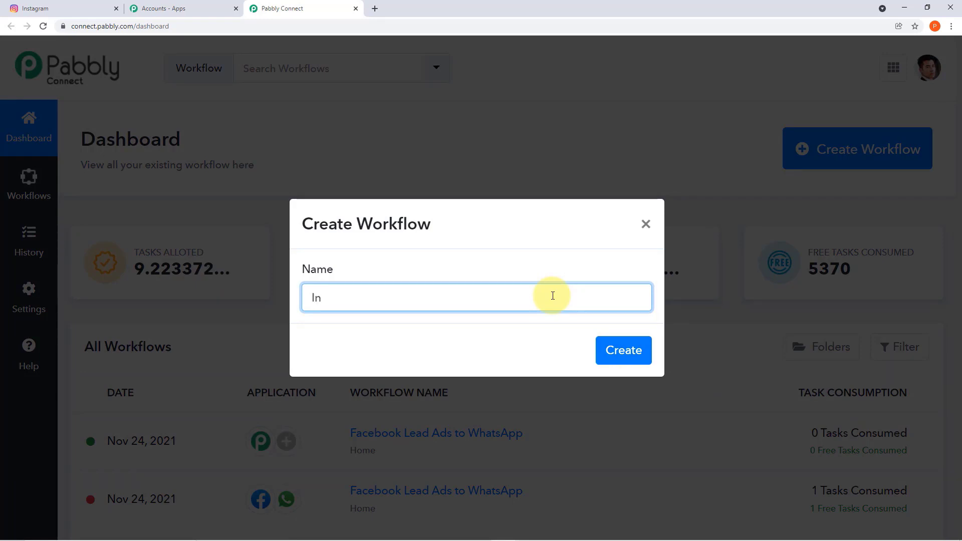
pyautogui.write('stagram to Google')
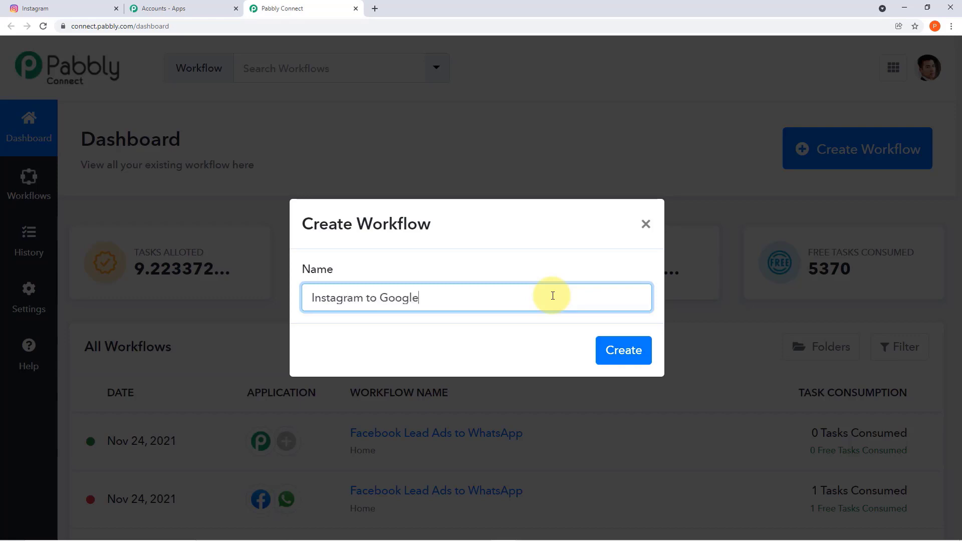
pyautogui.write(' business')
pyautogui.write('M')
pyautogui.write('y')
pyautogui.press('BackSpace')
pyautogui.write('B')
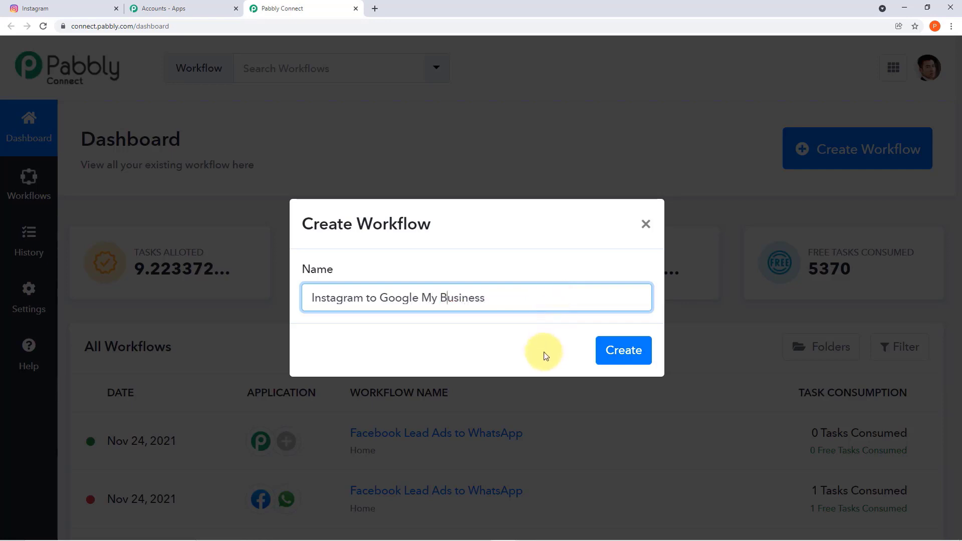
pyautogui.click(551, 340)
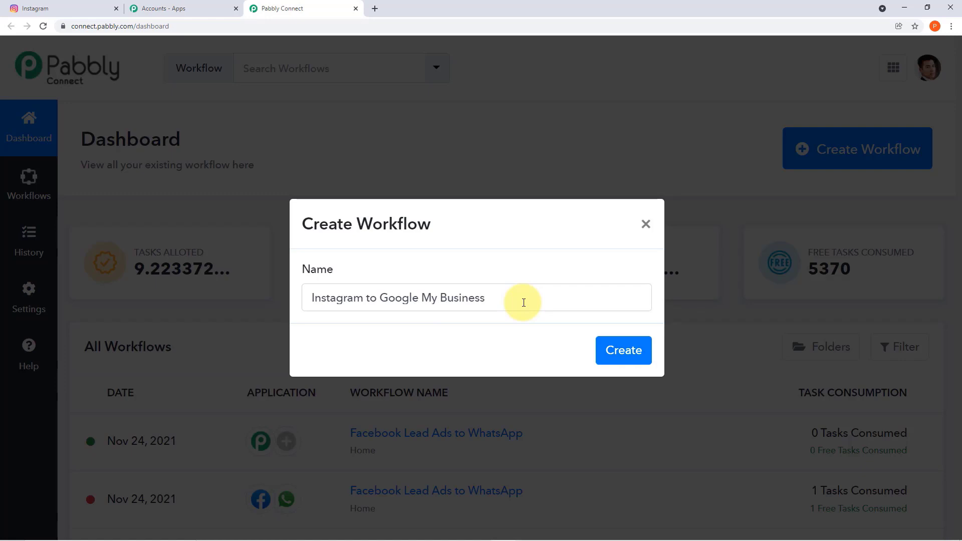
pyautogui.click(615, 362)
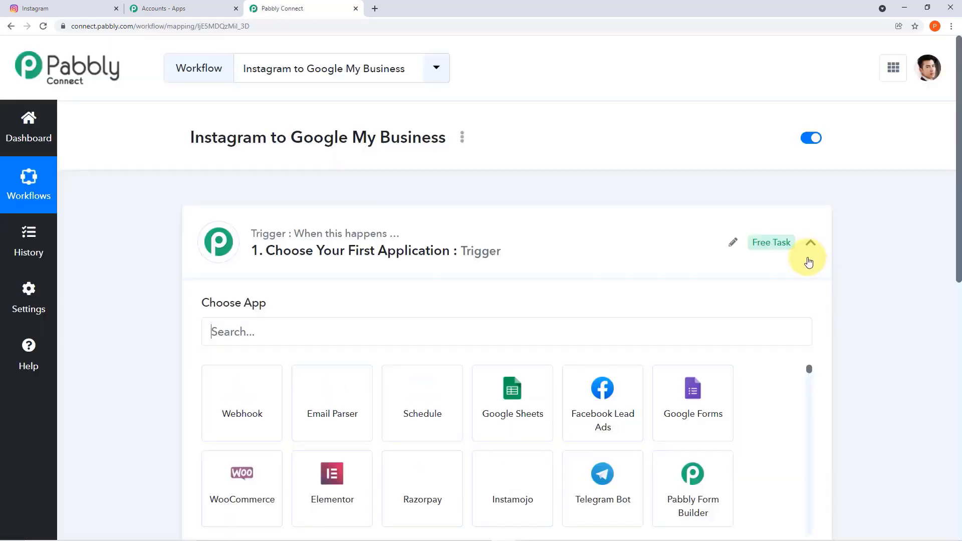
# Search for "instagram" in the workflow's trigger step and choose Instagram for Business as the trigger app
pyautogui.click(807, 248)
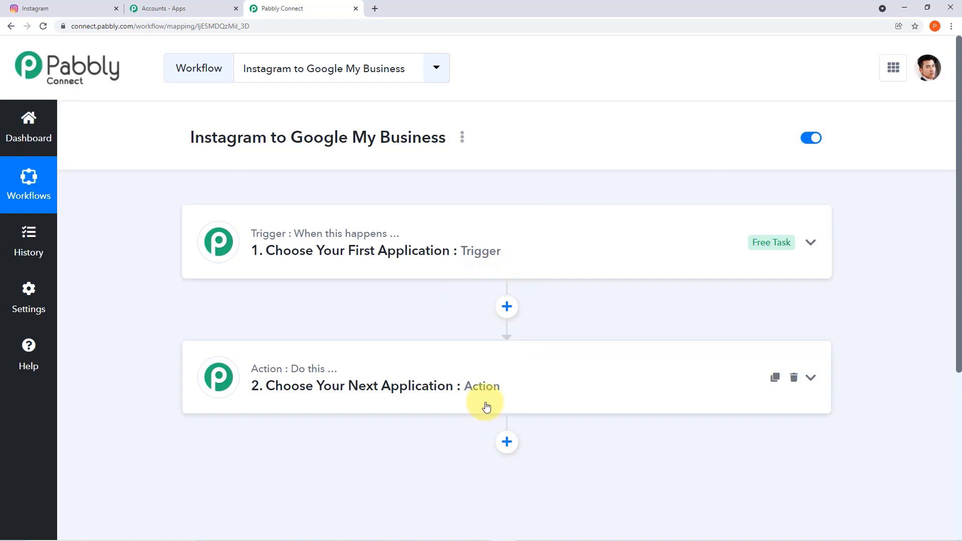
pyautogui.click(561, 240)
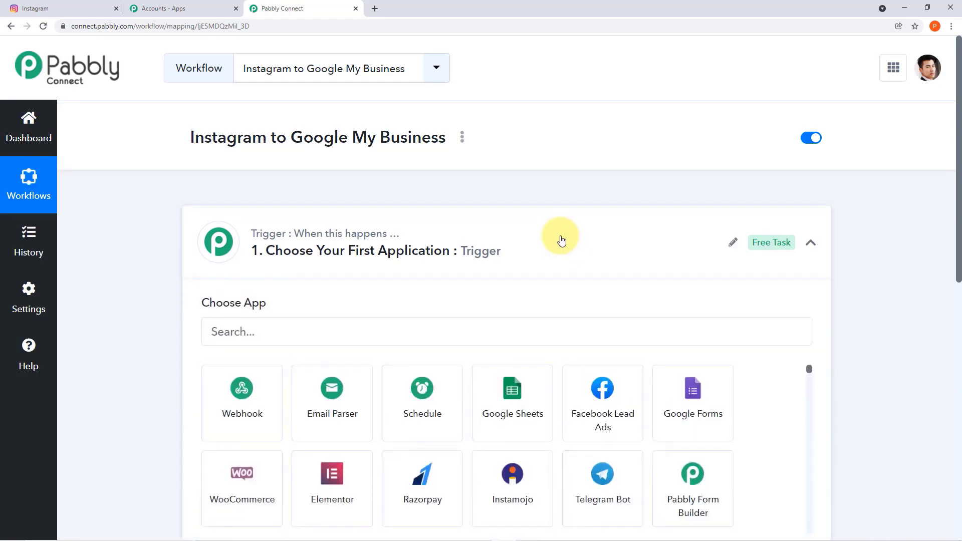
pyautogui.click(438, 328)
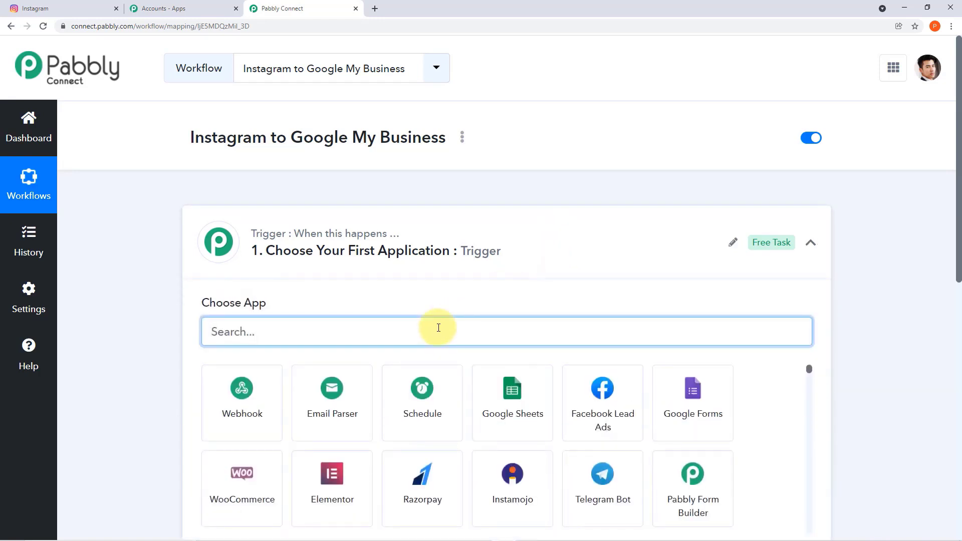
pyautogui.write('insta')
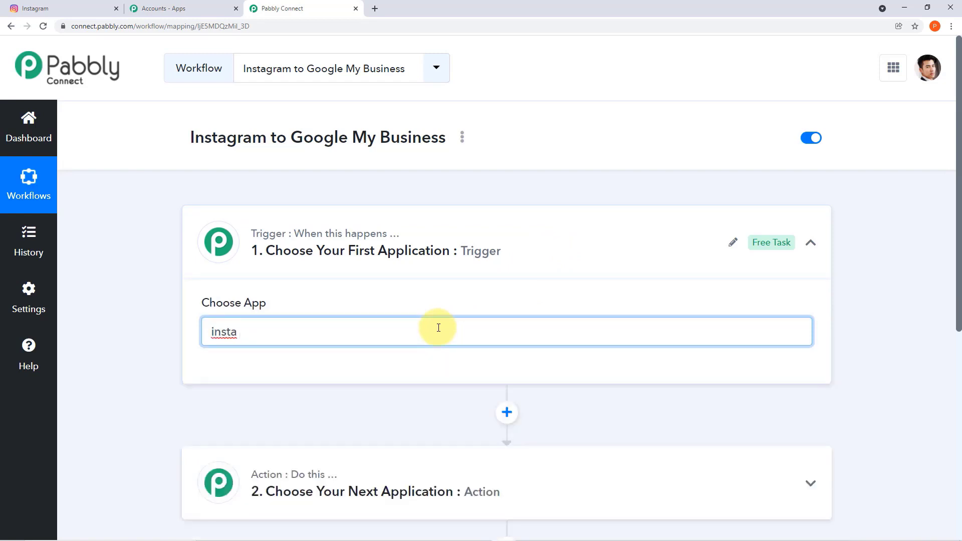
pyautogui.press('BackSpace')
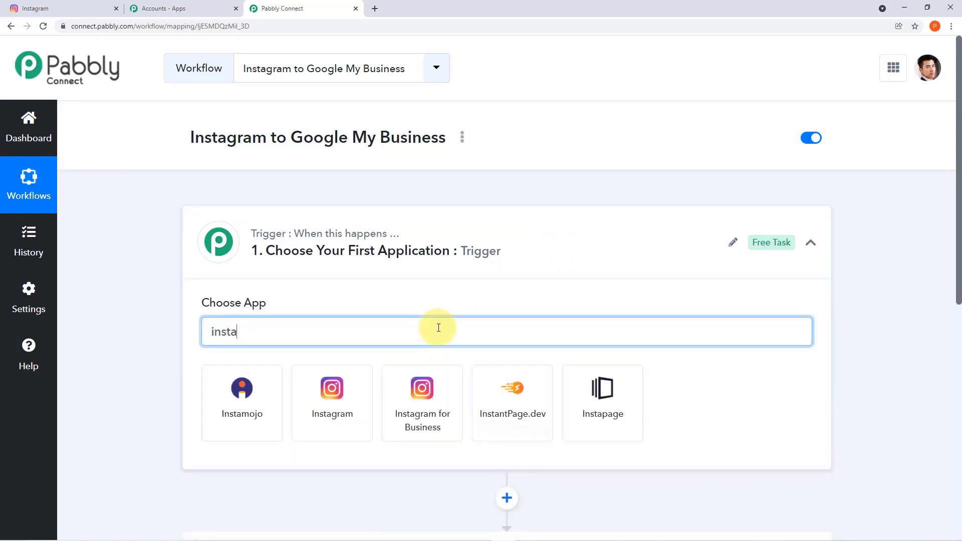
pyautogui.write('gr')
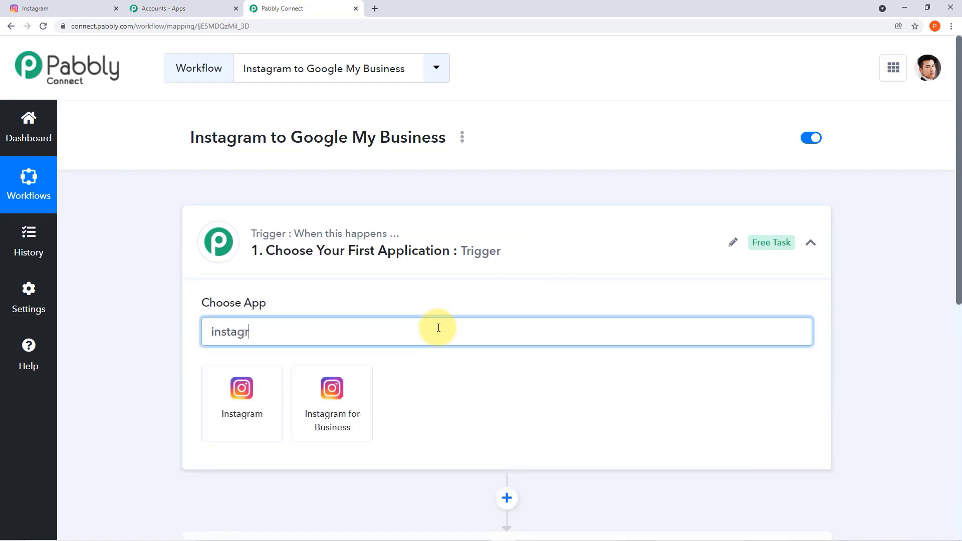
pyautogui.write('am')
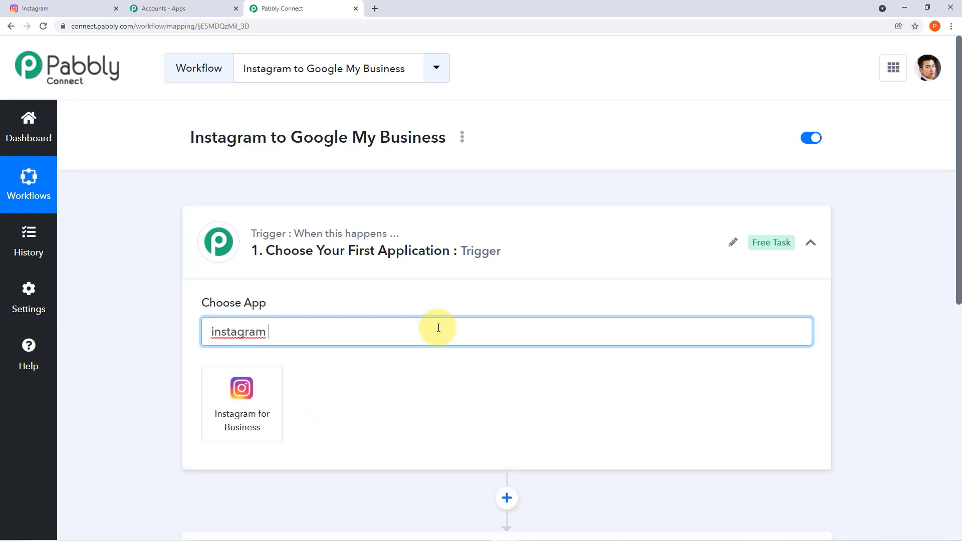
pyautogui.click(249, 406)
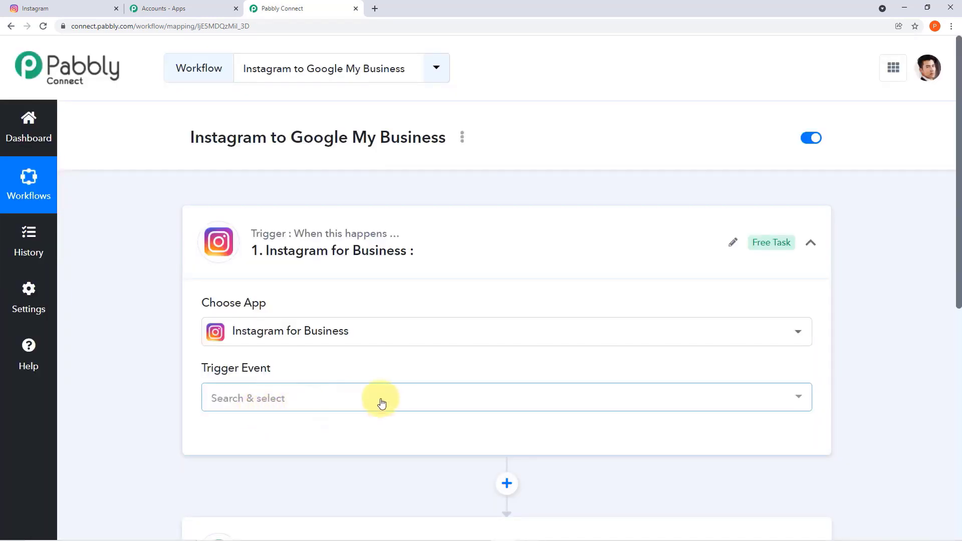
# Set the trigger event to New Media Posted in My Account
pyautogui.click(800, 400)
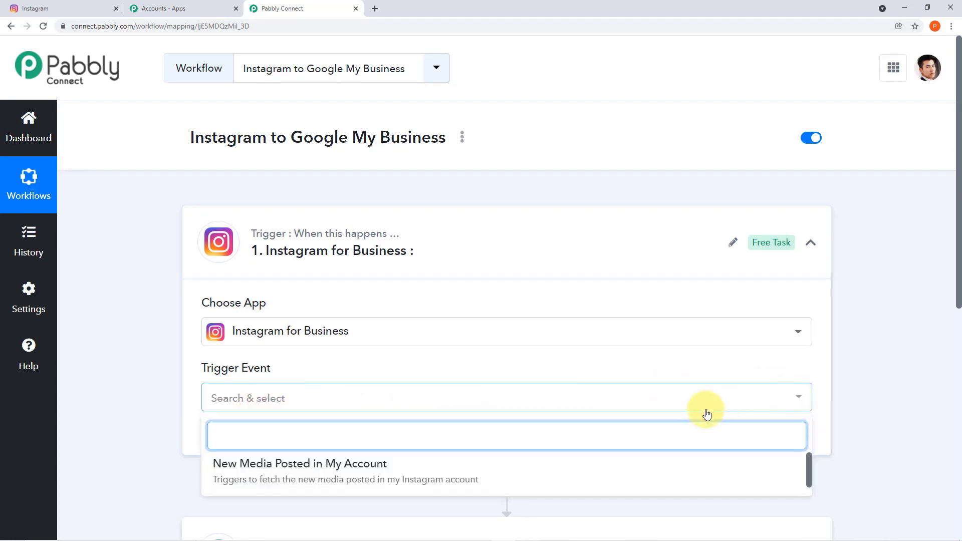
pyautogui.scroll(-1, 601, 426)
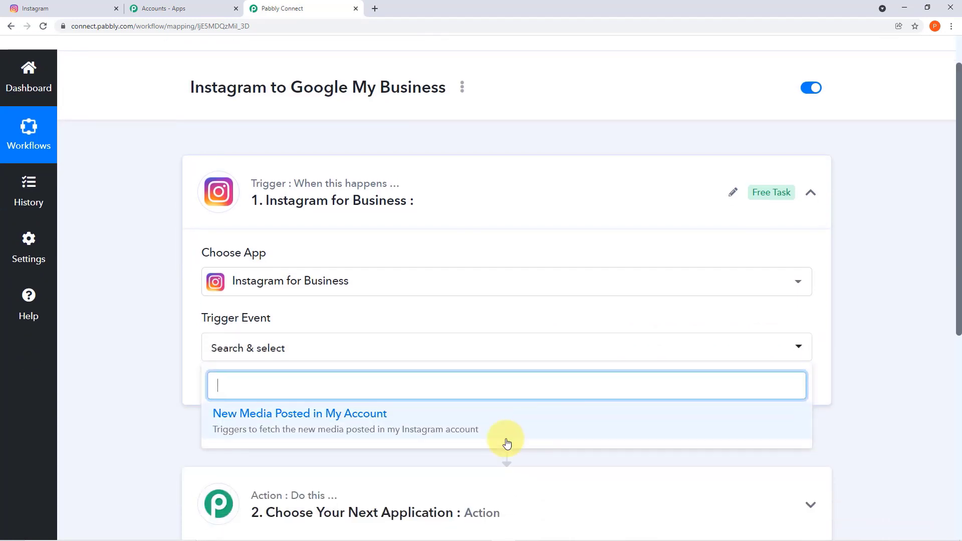
pyautogui.click(335, 427)
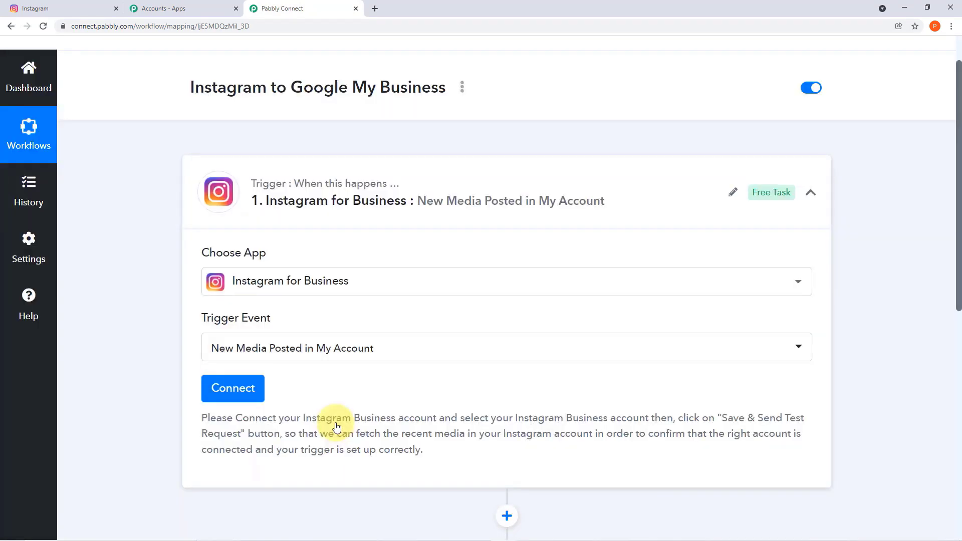
# Add a new connection to Instagram for Business for the trigger, keeping the suggested connection name
pyautogui.click(235, 389)
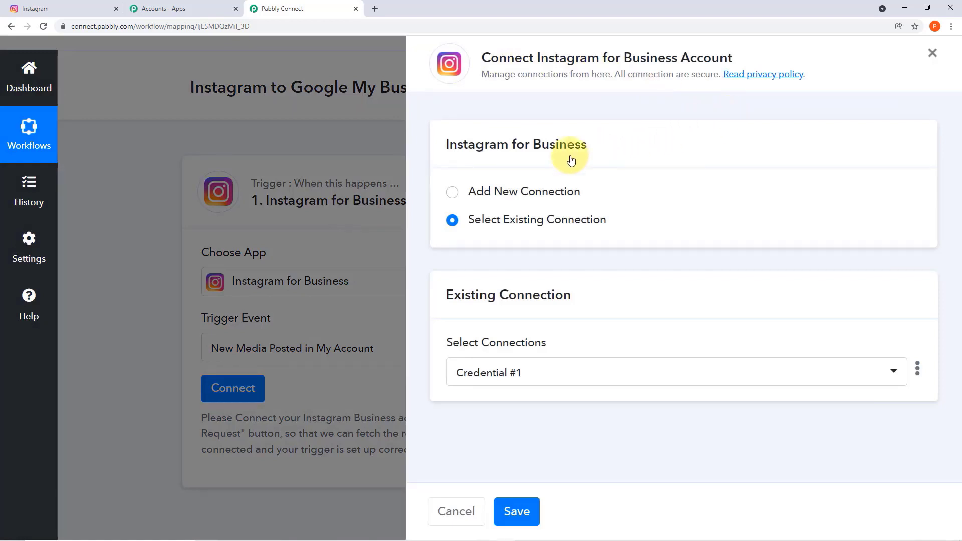
pyautogui.click(453, 196)
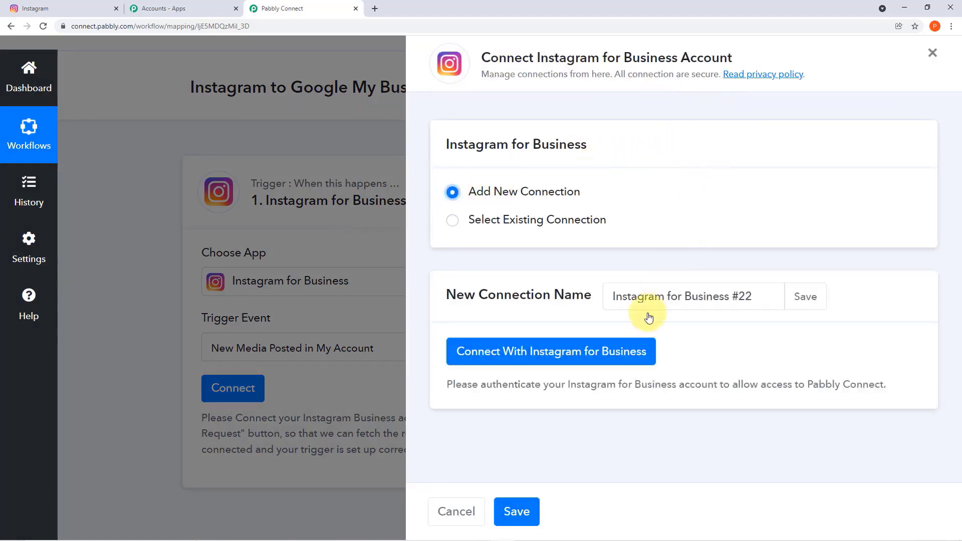
pyautogui.click(595, 360)
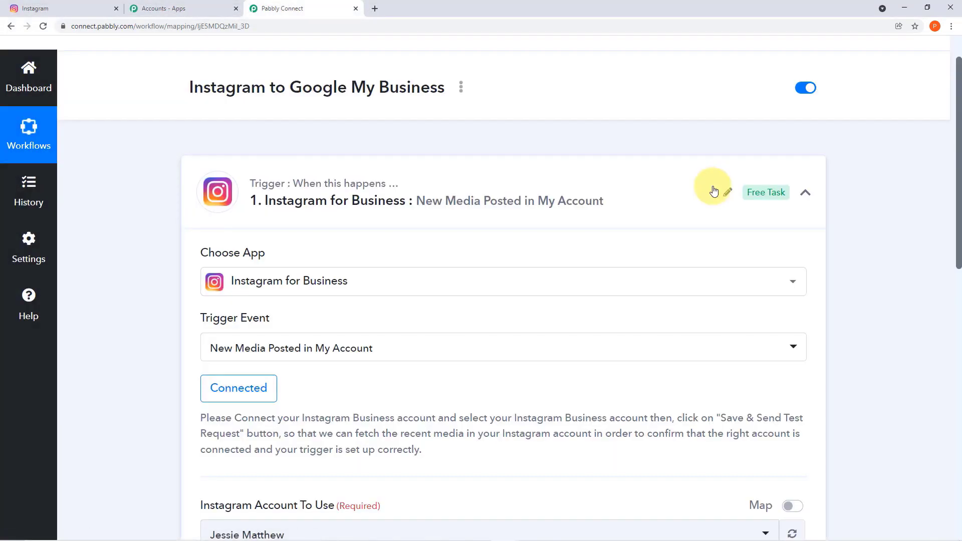
# Compare the trigger's selected Instagram account with the profile signed in on the Instagram site, returning to the workflow
pyautogui.scroll(-3, 713, 192)
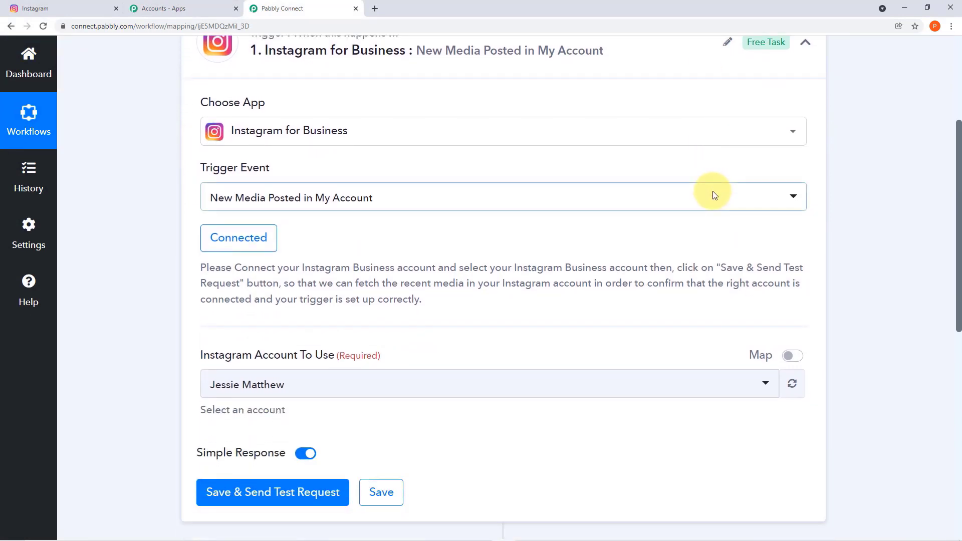
pyautogui.scroll(-2, 710, 208)
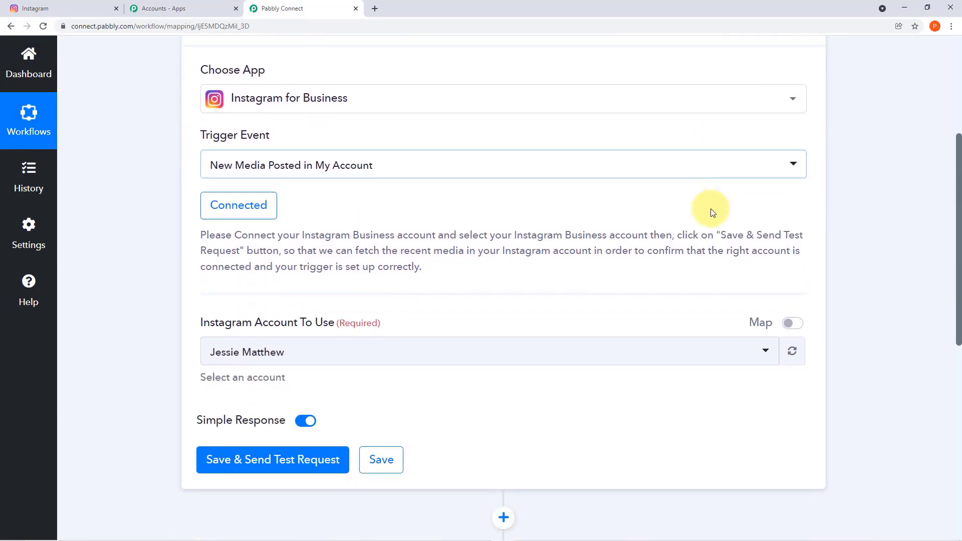
pyautogui.scroll(1, 709, 213)
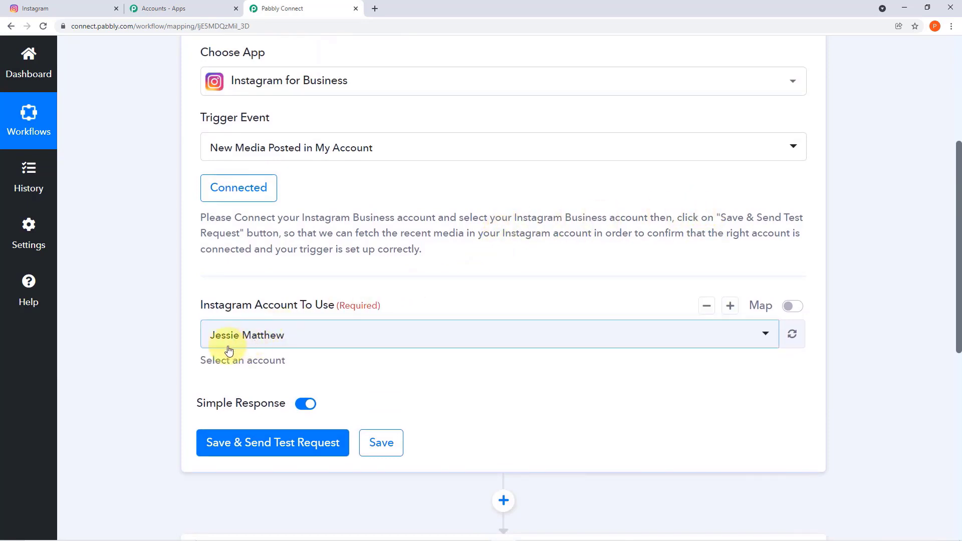
pyautogui.click(69, 7)
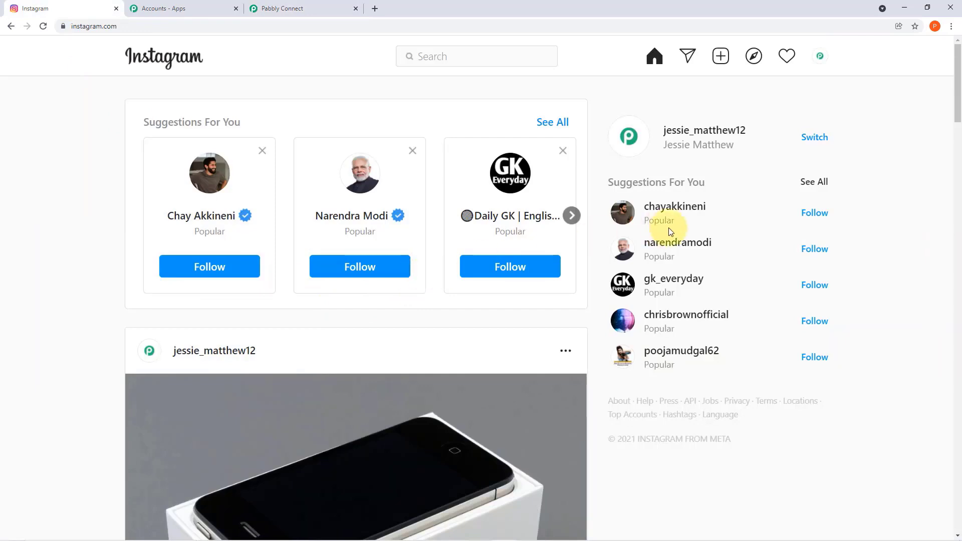
pyautogui.click(302, 6)
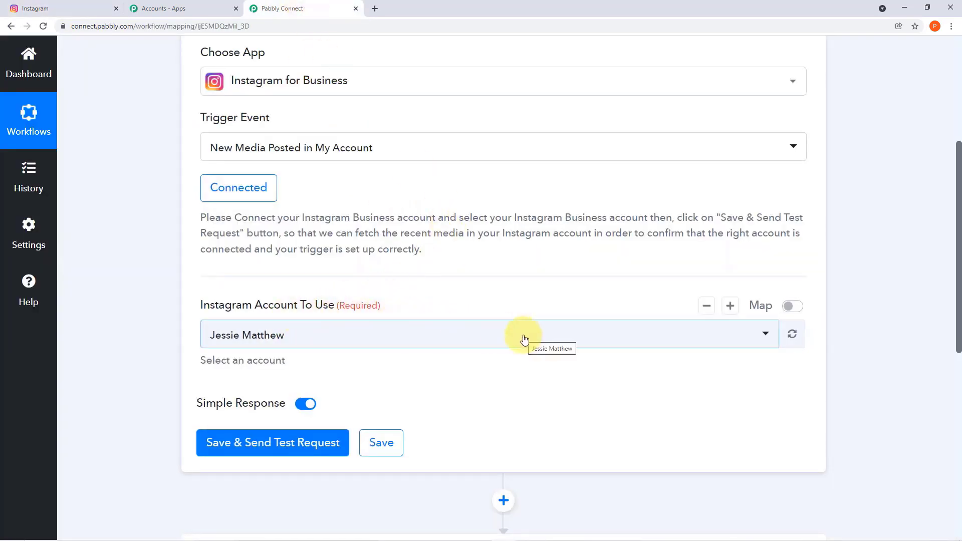
pyautogui.click(70, 7)
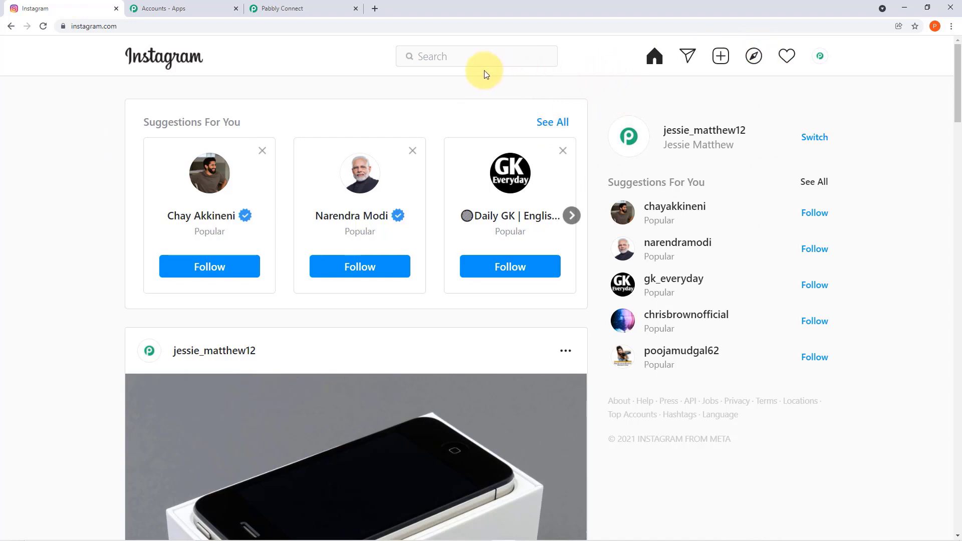
pyautogui.click(320, 8)
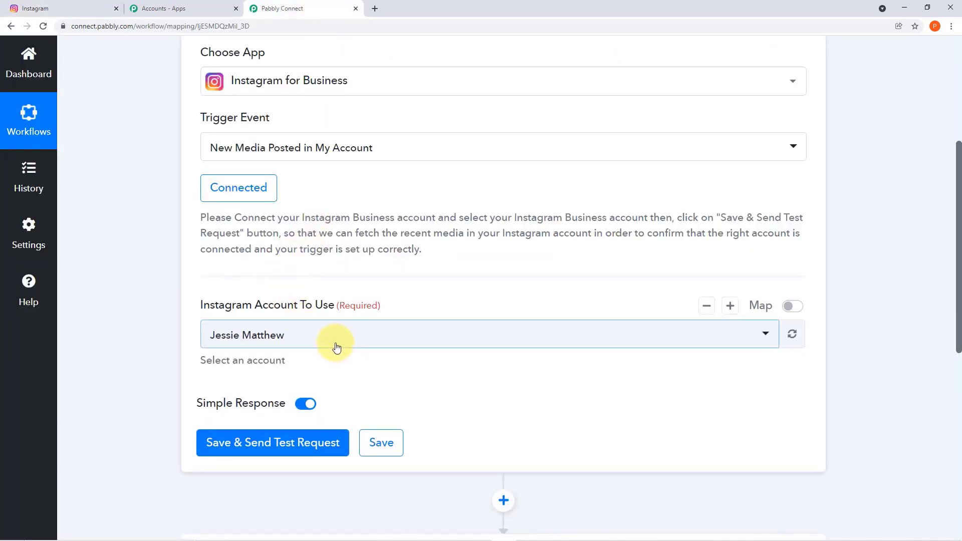
# Save the trigger settings and check the existing posts on the connected account's Instagram profile
pyautogui.click(381, 443)
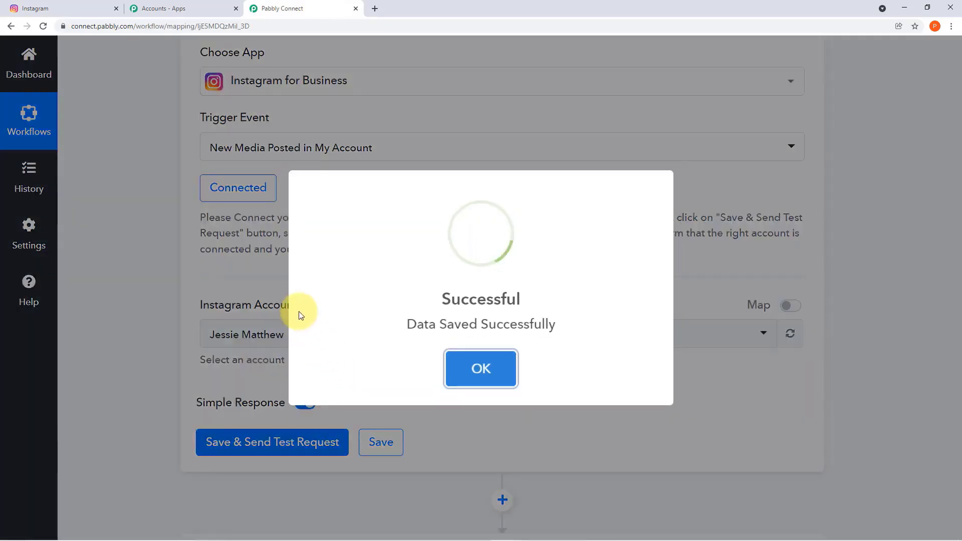
pyautogui.click(78, 4)
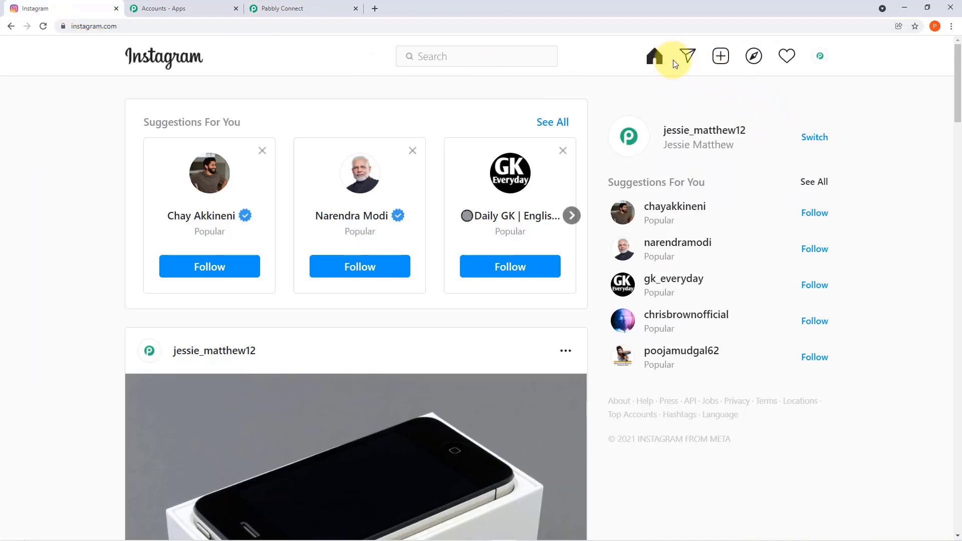
pyautogui.click(819, 57)
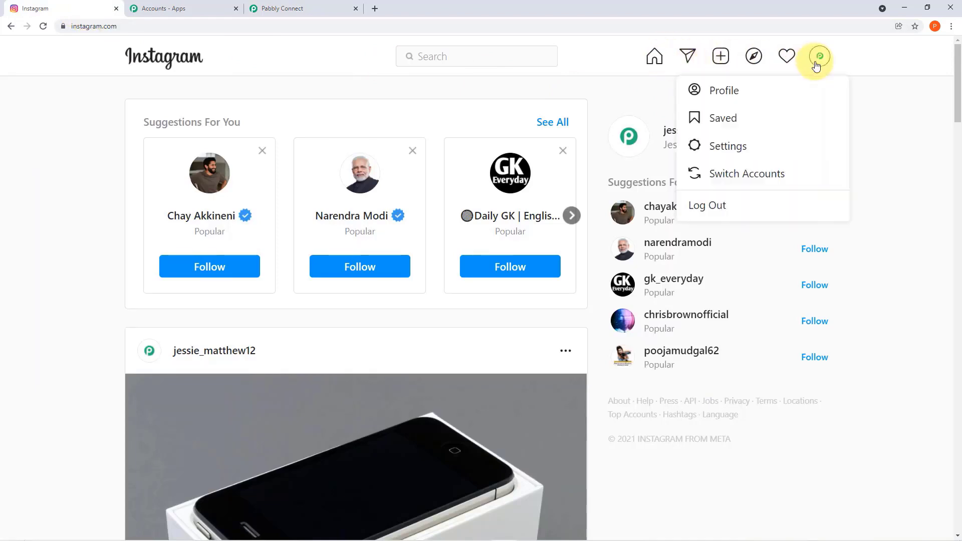
pyautogui.click(795, 91)
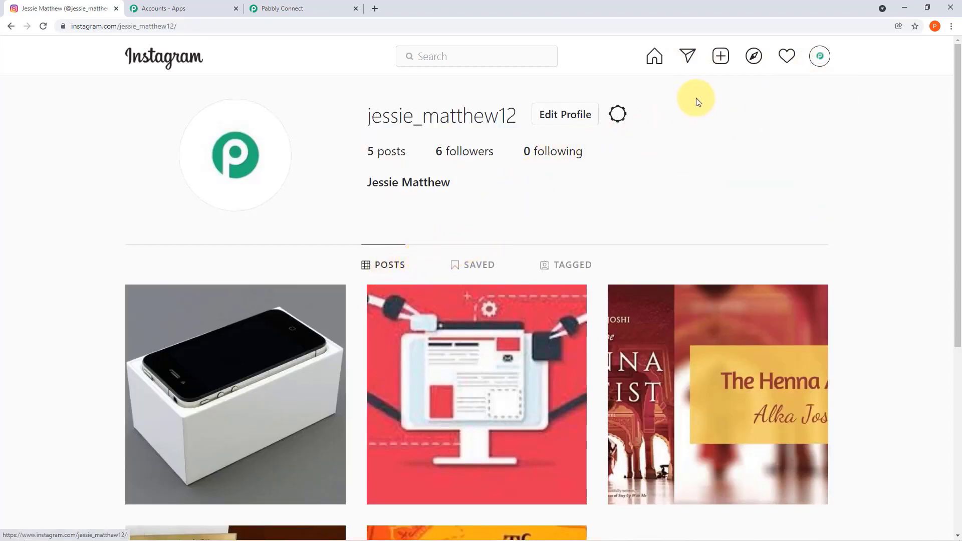
pyautogui.click(690, 54)
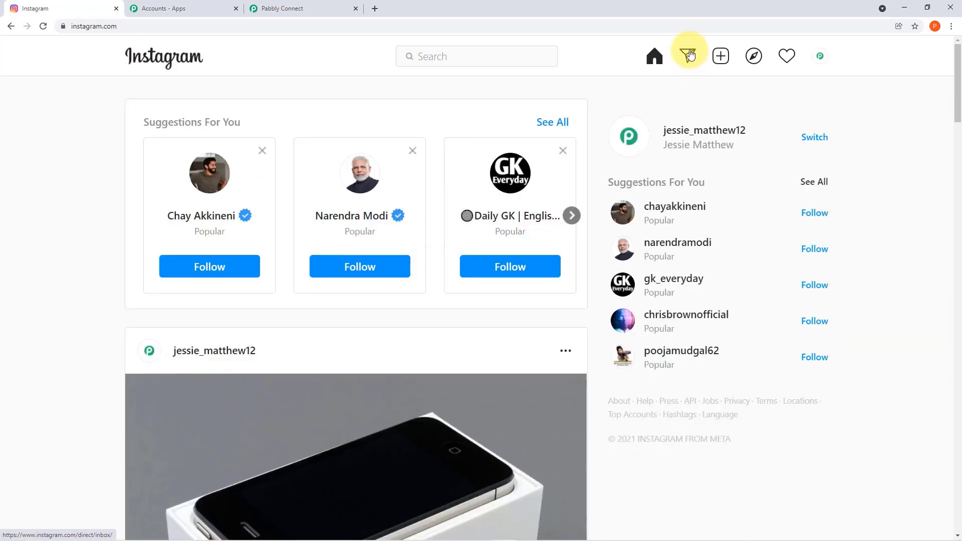
# Create a new Instagram post from the online-boutique-for-dresses image in Downloads, keeping the default crop and the Original filter
pyautogui.click(721, 60)
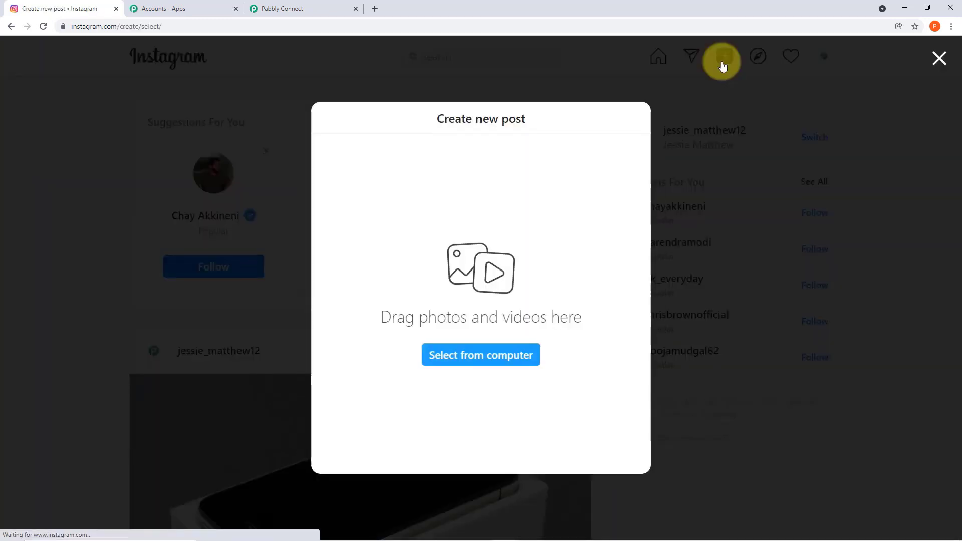
pyautogui.click(506, 360)
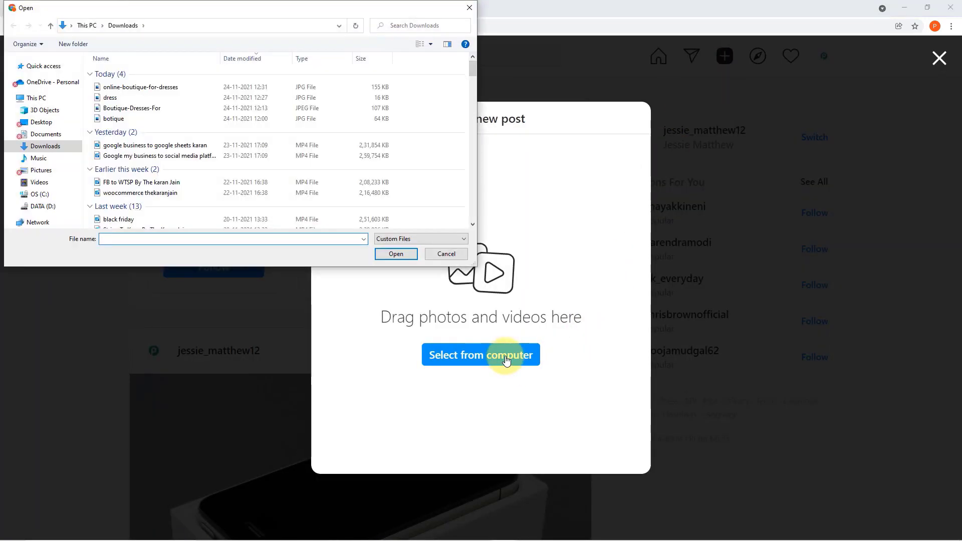
pyautogui.click(170, 88)
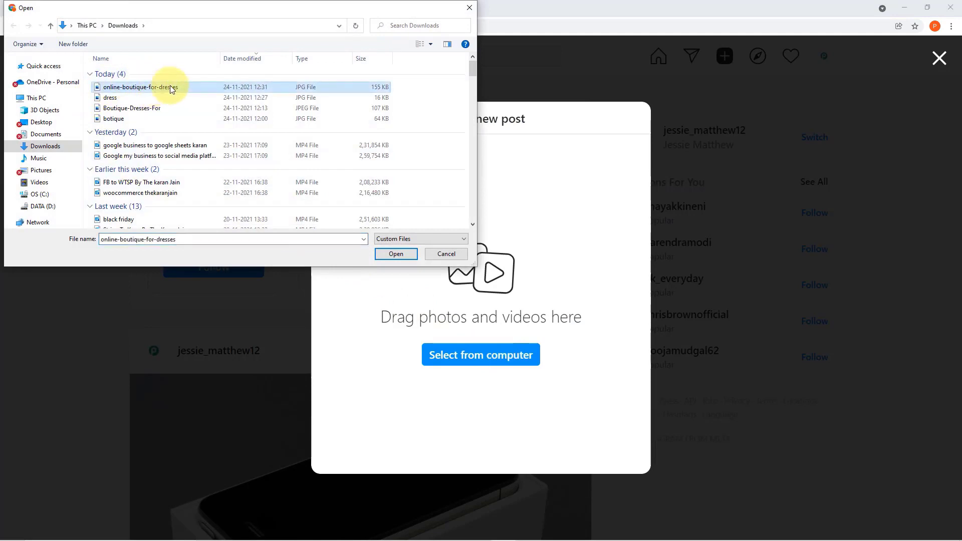
pyautogui.click(392, 259)
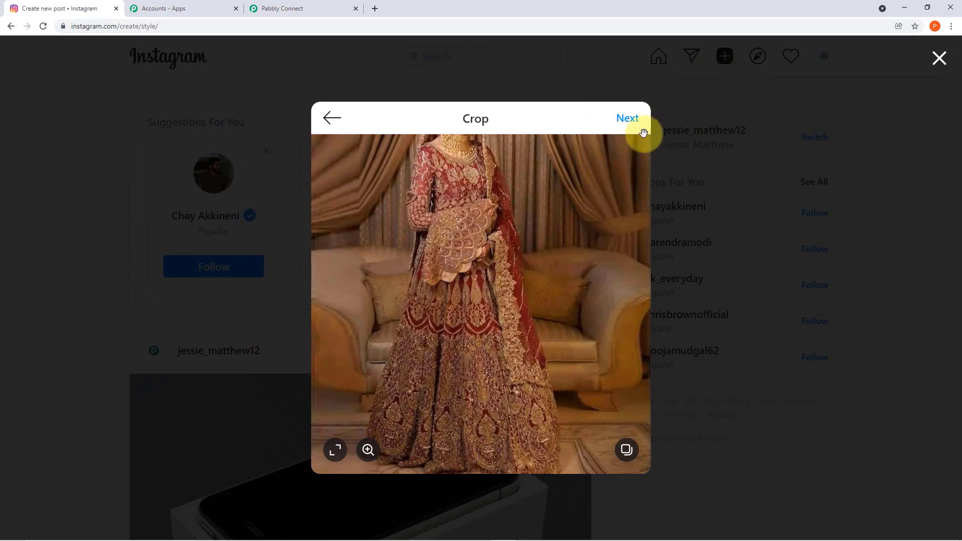
pyautogui.click(628, 117)
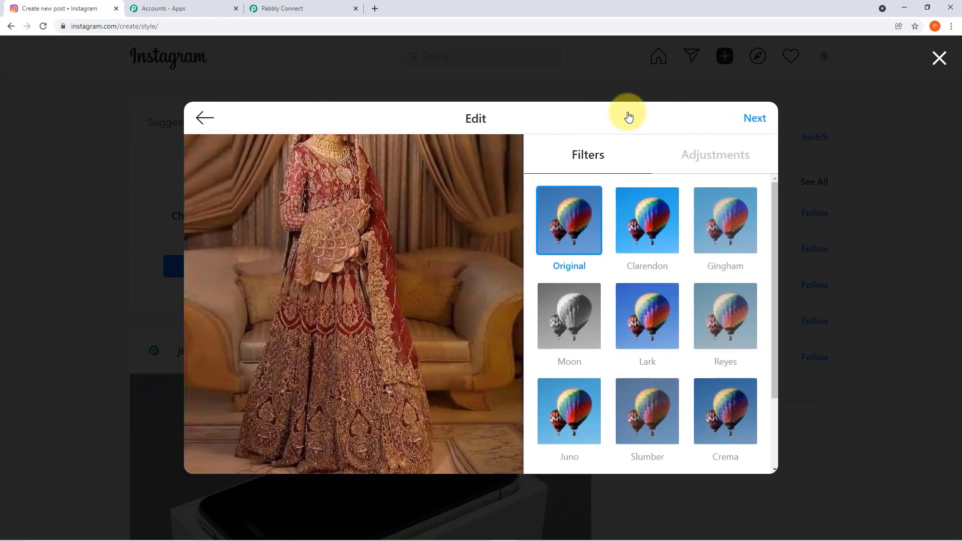
pyautogui.click(757, 122)
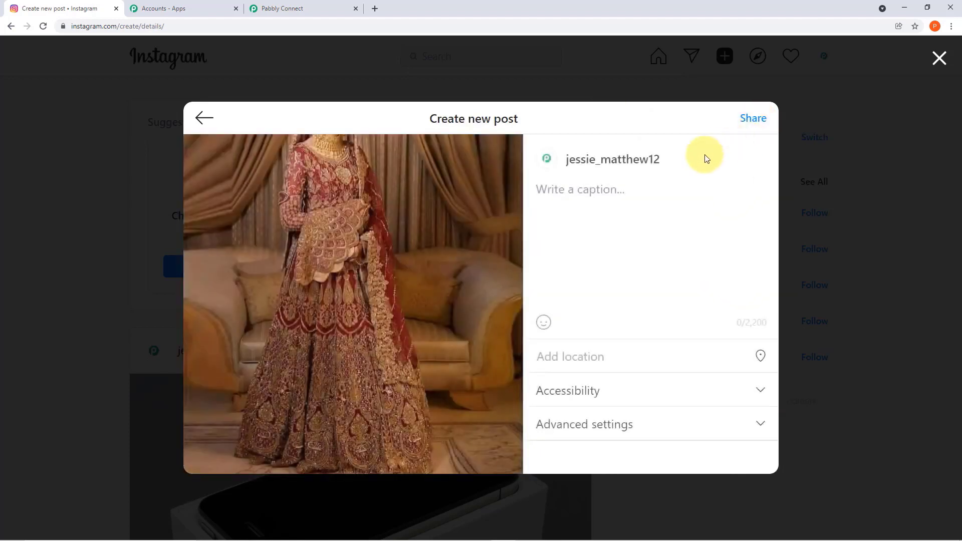
# Caption the new post "New Collection Added", share it and close the post dialog
pyautogui.click(627, 191)
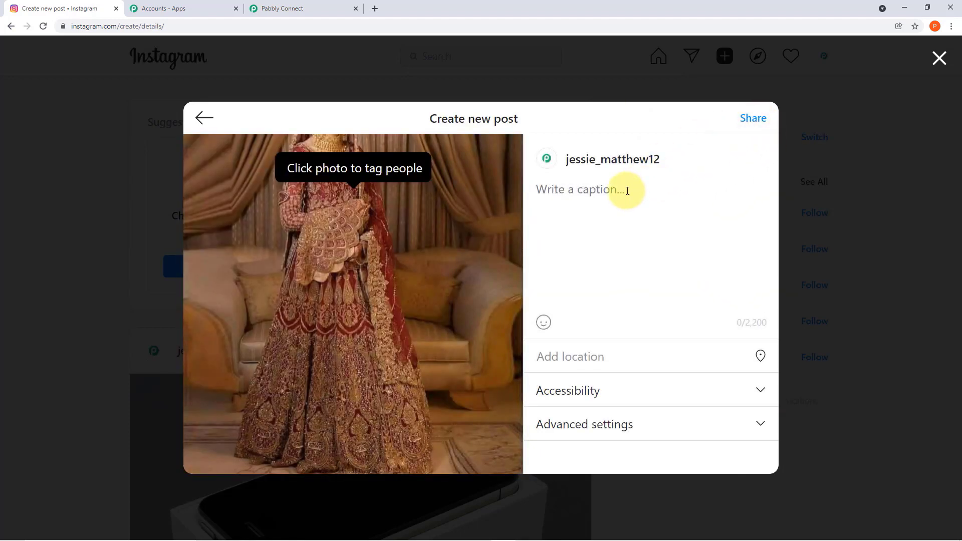
pyautogui.write('New Collection Added')
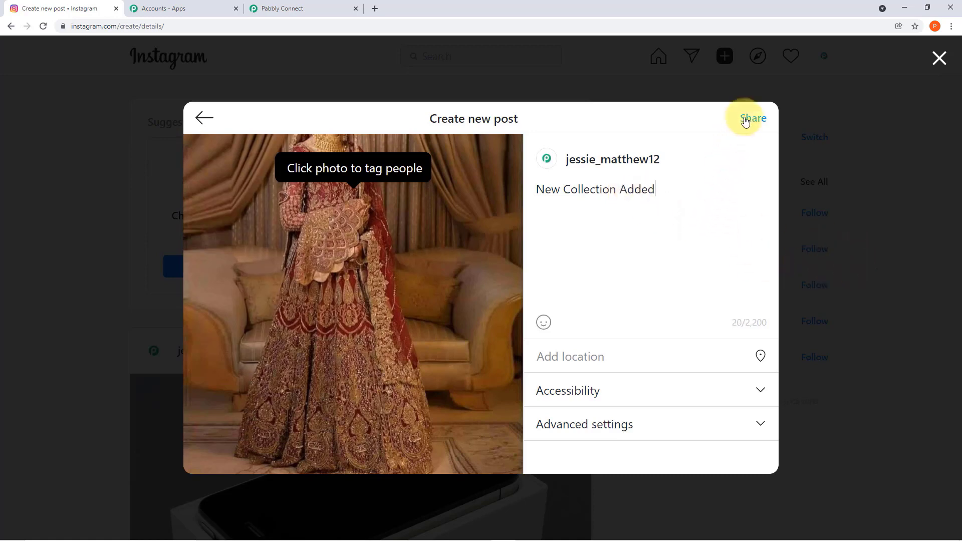
pyautogui.click(745, 121)
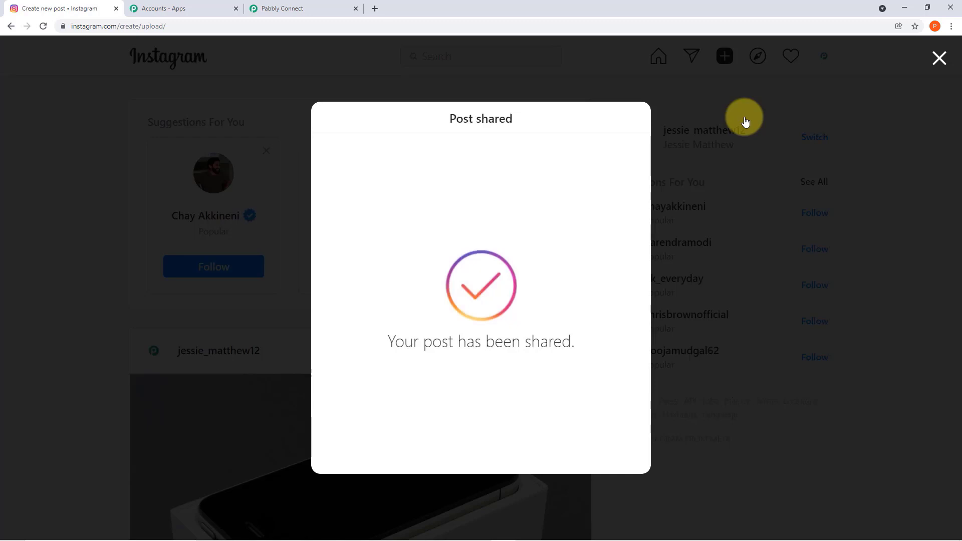
pyautogui.click(615, 85)
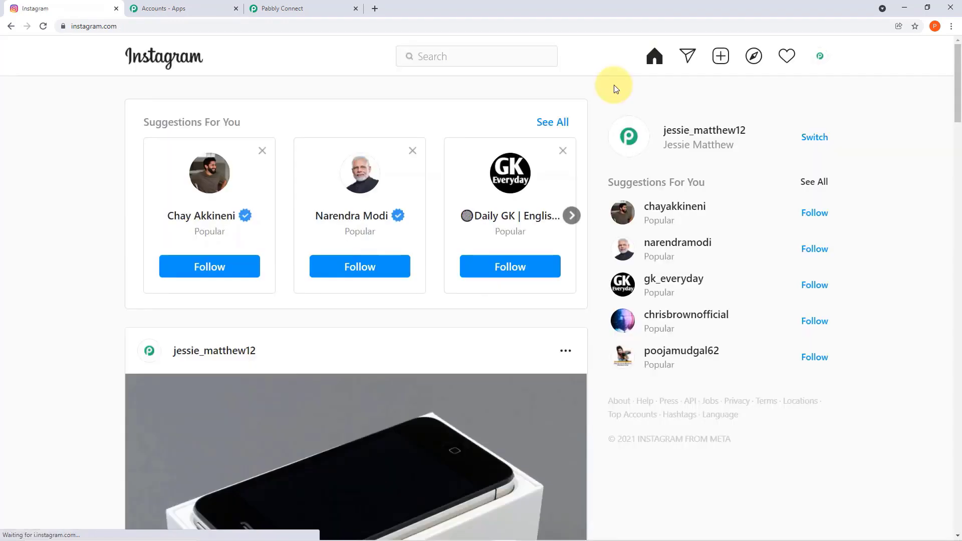
# Open the account's Instagram profile and reload it to check for the newly shared post
pyautogui.click(820, 57)
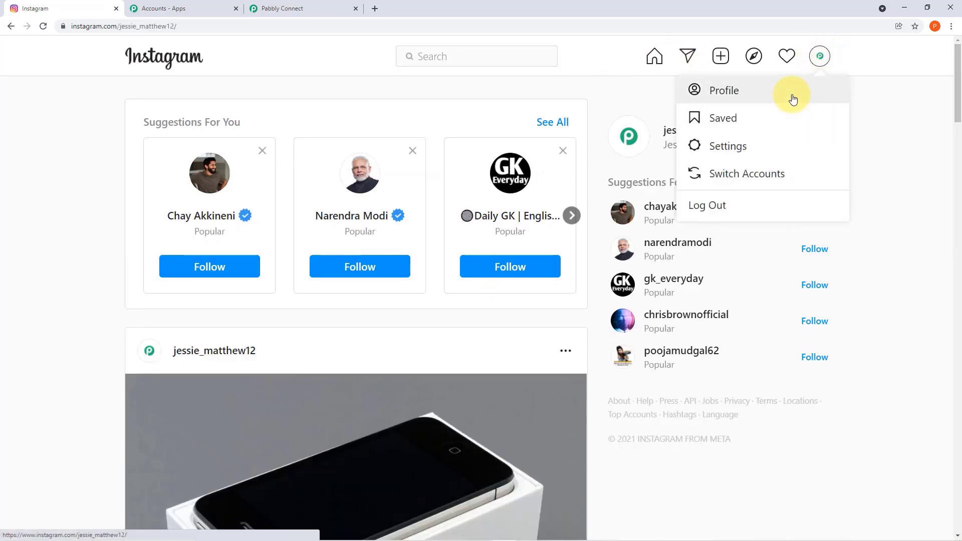
pyautogui.click(793, 99)
pyautogui.scroll(-3, 608, 172)
pyautogui.scroll(3, 608, 172)
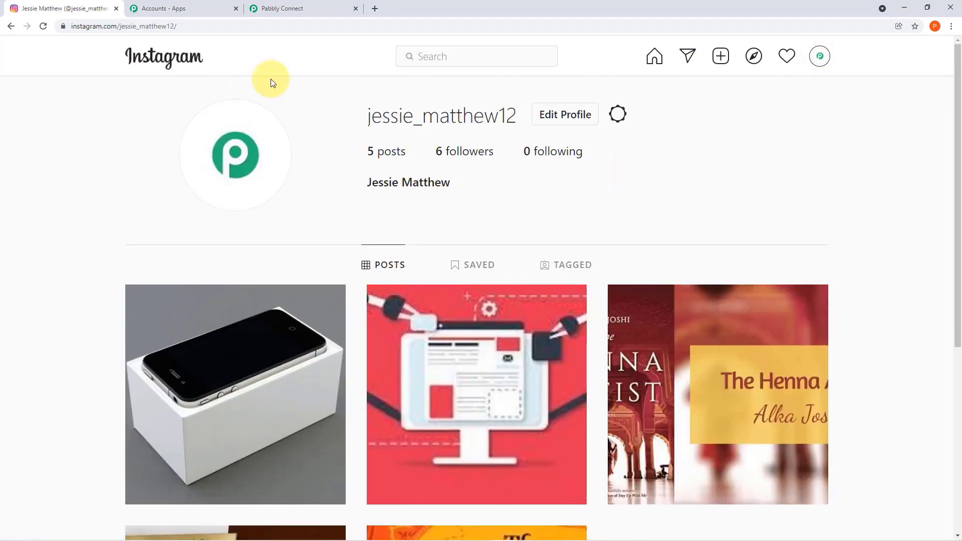
pyautogui.click(43, 26)
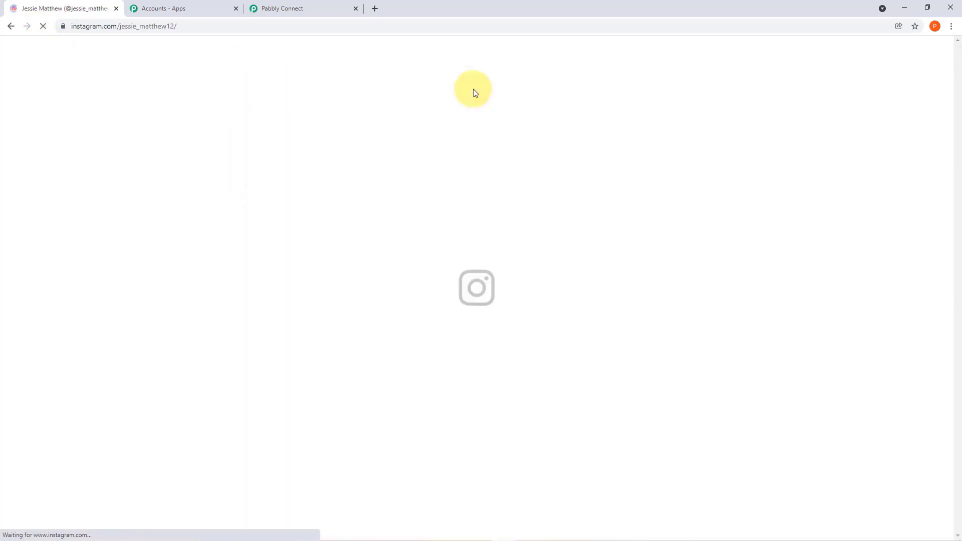
pyautogui.scroll(-2, 221, 293)
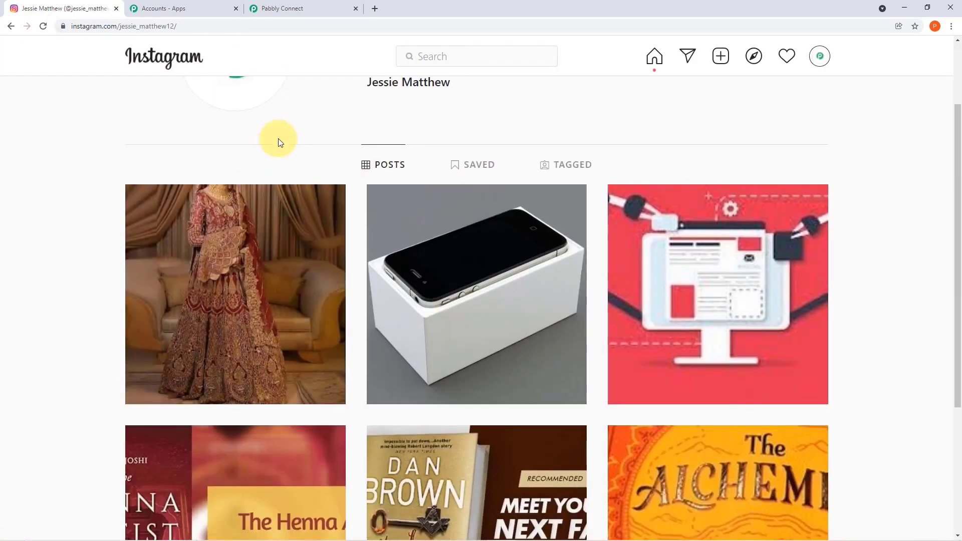
# Switch to the Pabbly Connect workflow, save the trigger with a test request and review the received response fields
pyautogui.click(328, 8)
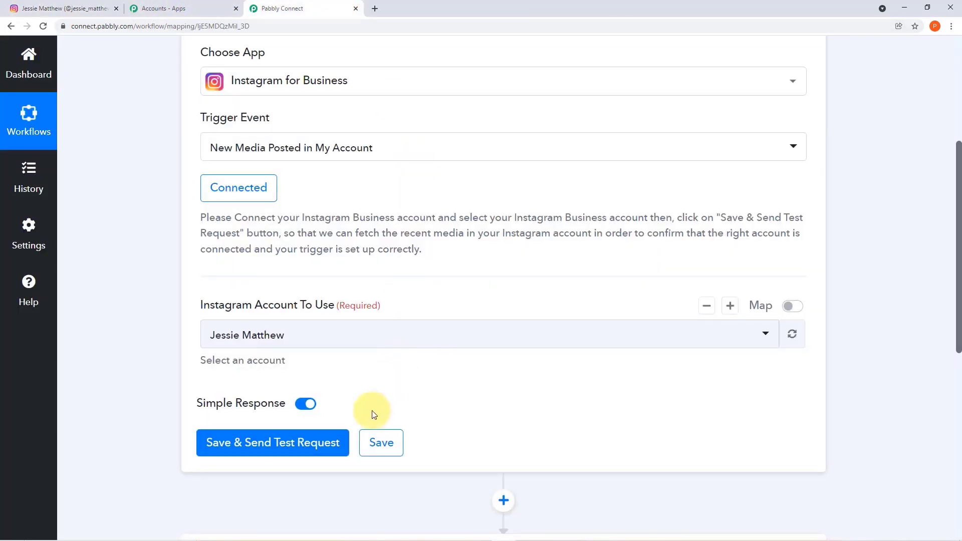
pyautogui.click(322, 441)
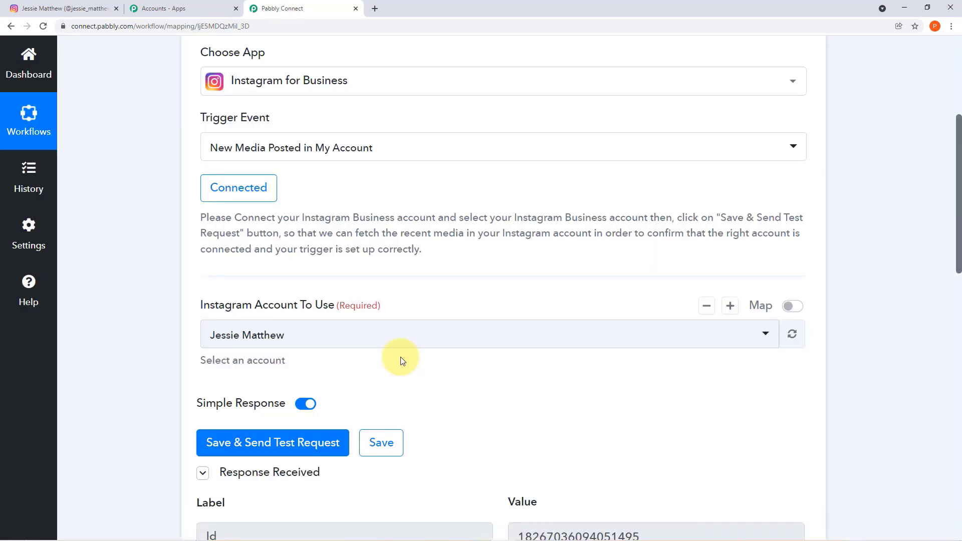
pyautogui.scroll(-5, 518, 340)
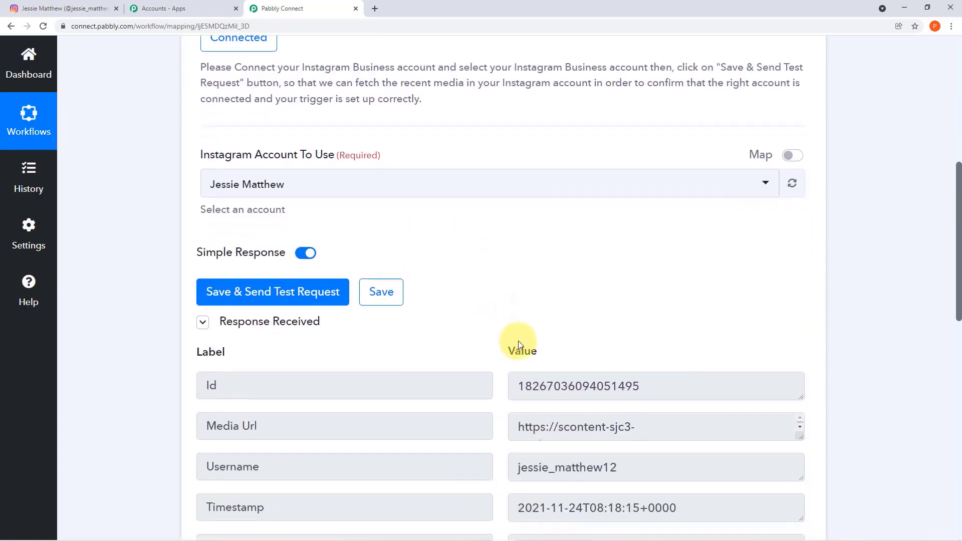
pyautogui.scroll(-1, 691, 320)
pyautogui.scroll(4, 689, 330)
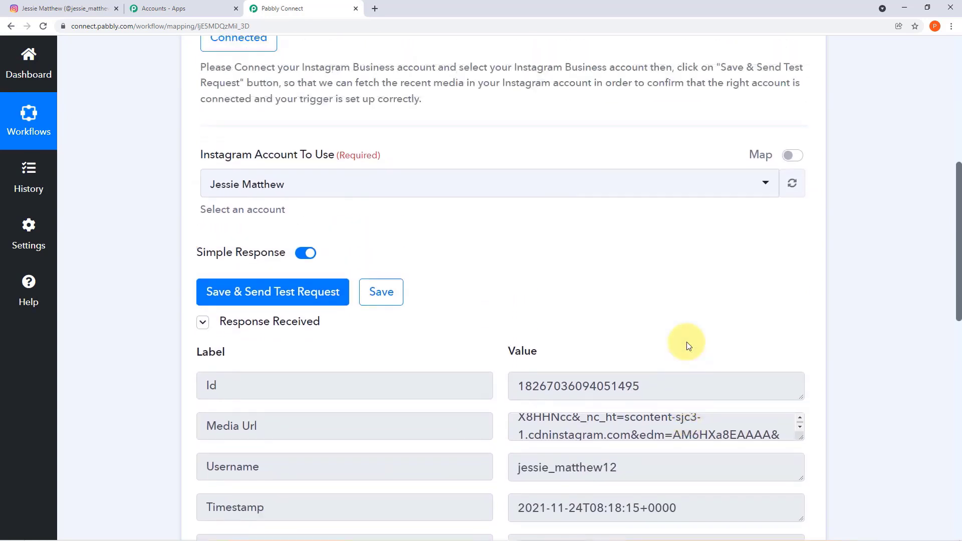
pyautogui.scroll(-4, 837, 356)
pyautogui.scroll(-1, 843, 360)
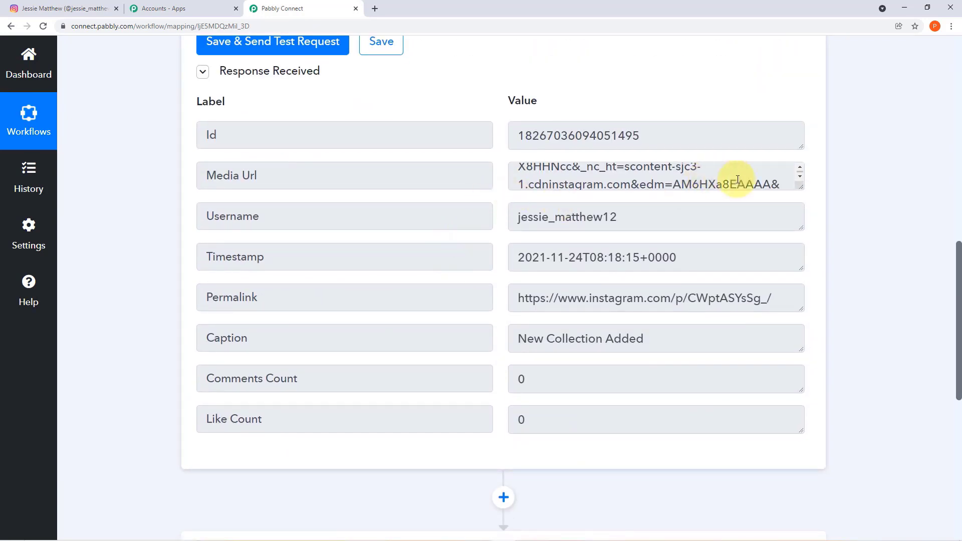
# Enlarge the Media Url value in the trigger response and examine the full link
pyautogui.moveTo(799, 186); pyautogui.dragTo(799, 305)
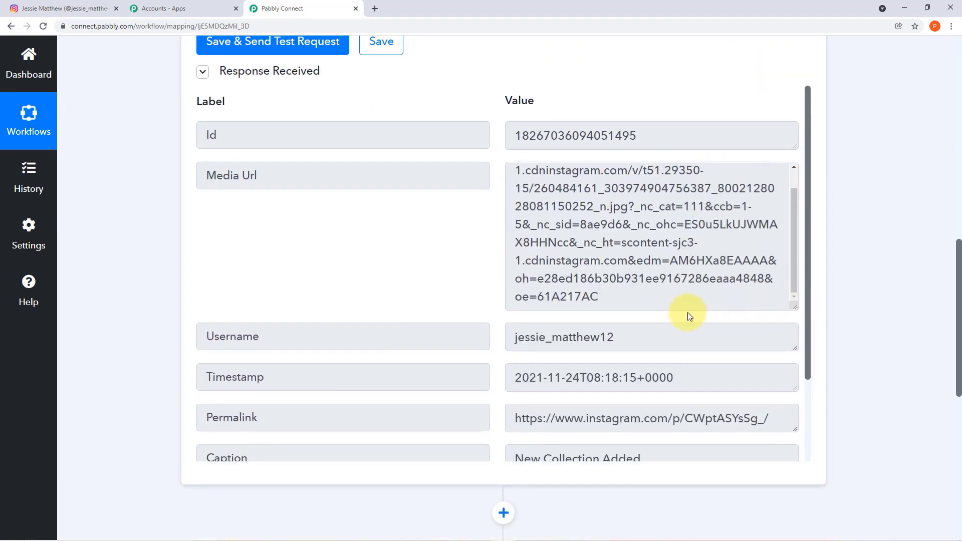
pyautogui.scroll(2, 699, 270)
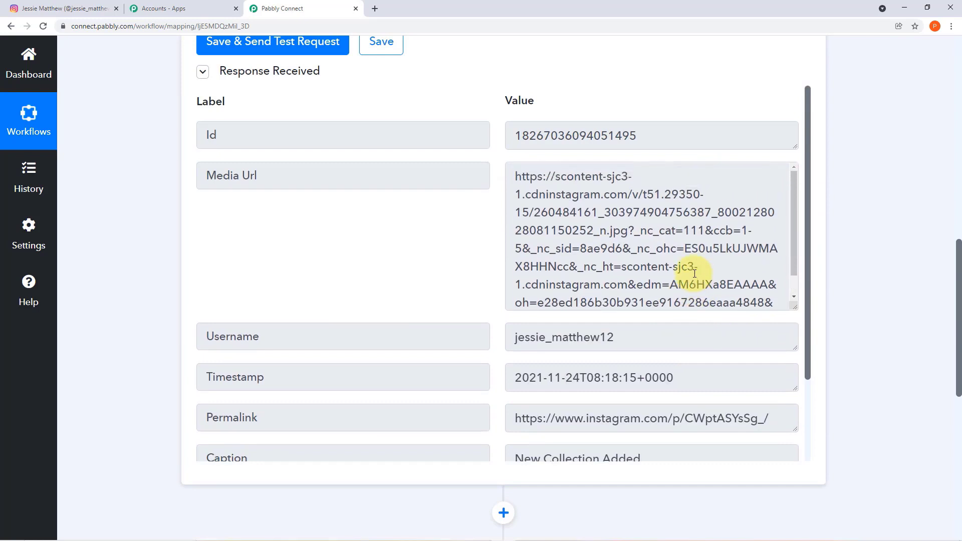
pyautogui.click(510, 175)
pyautogui.moveTo(510, 175); pyautogui.dragTo(627, 326)
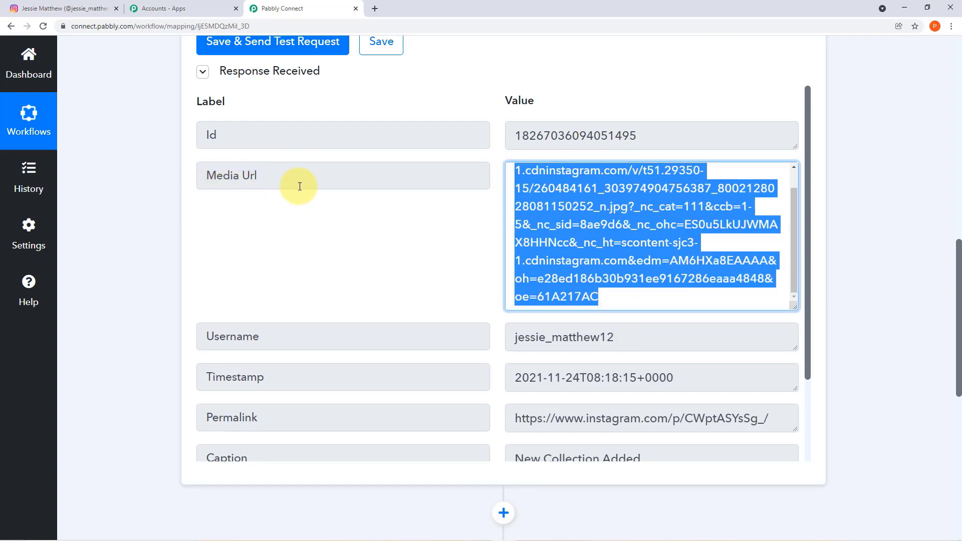
pyautogui.click(614, 300)
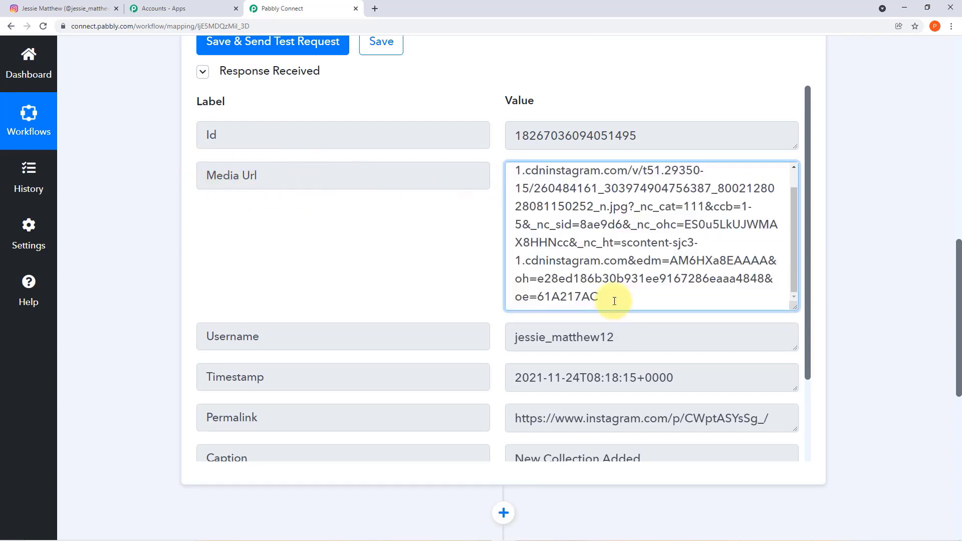
pyautogui.scroll(1, 614, 300)
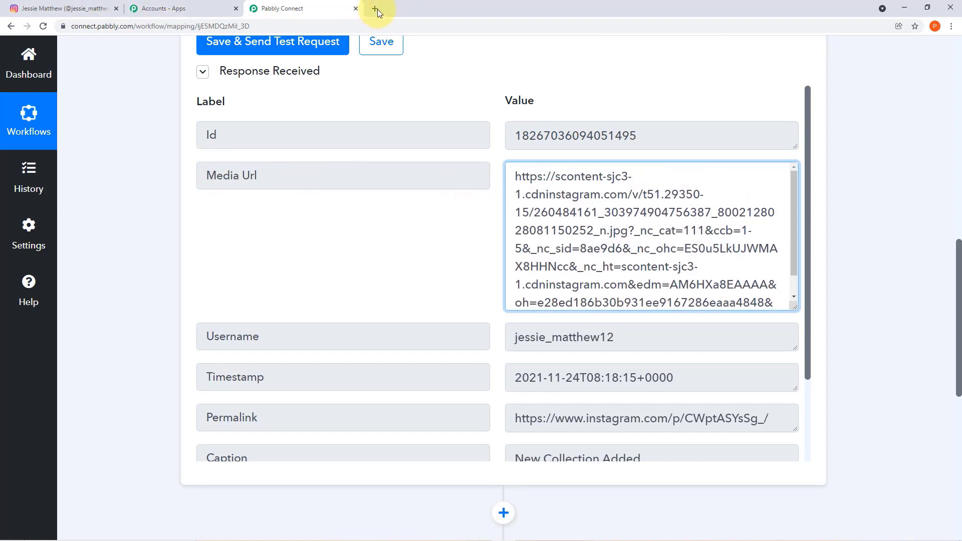
# Copy the full Media Url value and open it in a new browser tab to inspect the posted image
pyautogui.moveTo(512, 177); pyautogui.dragTo(718, 342)
pyautogui.hotkey('ctrl', 'c')
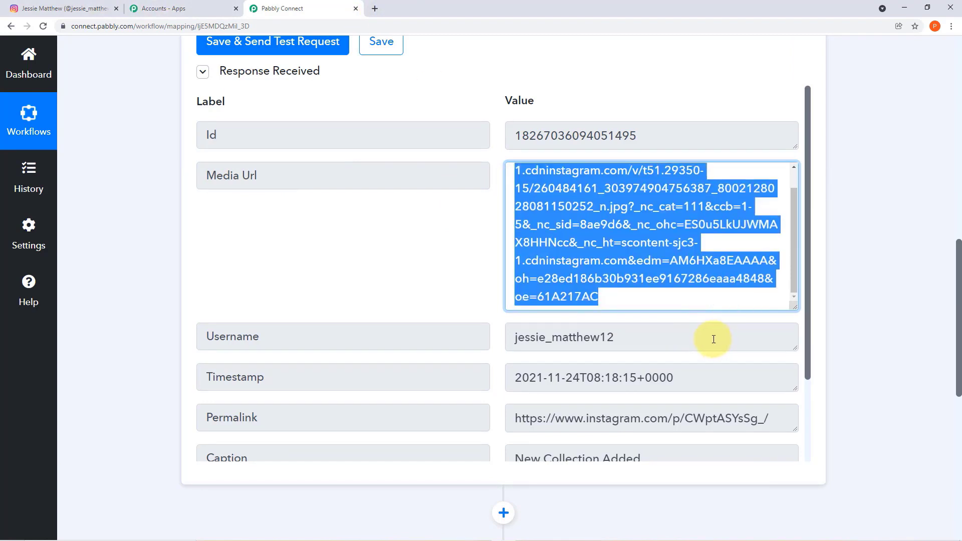
pyautogui.click(376, 8)
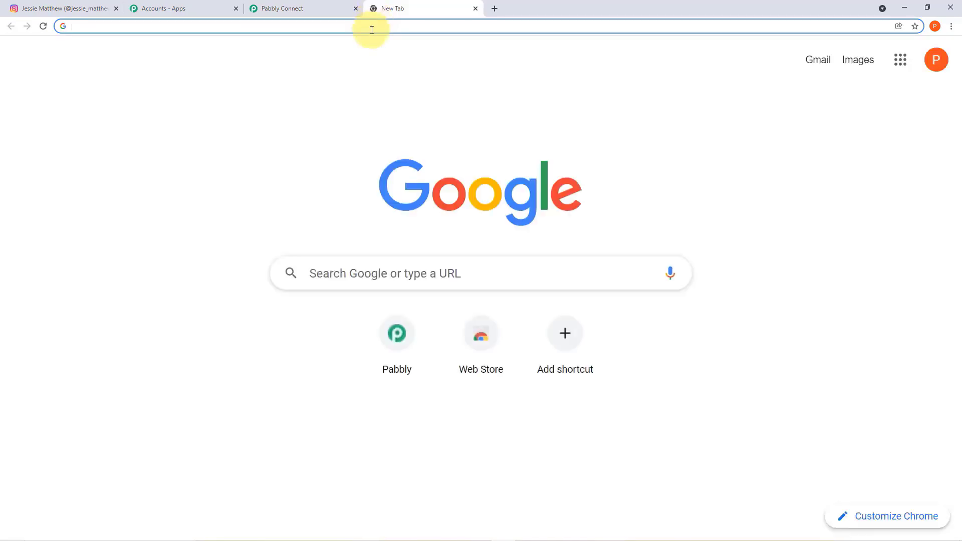
pyautogui.click(372, 29)
pyautogui.hotkey('ctrl', 'v')
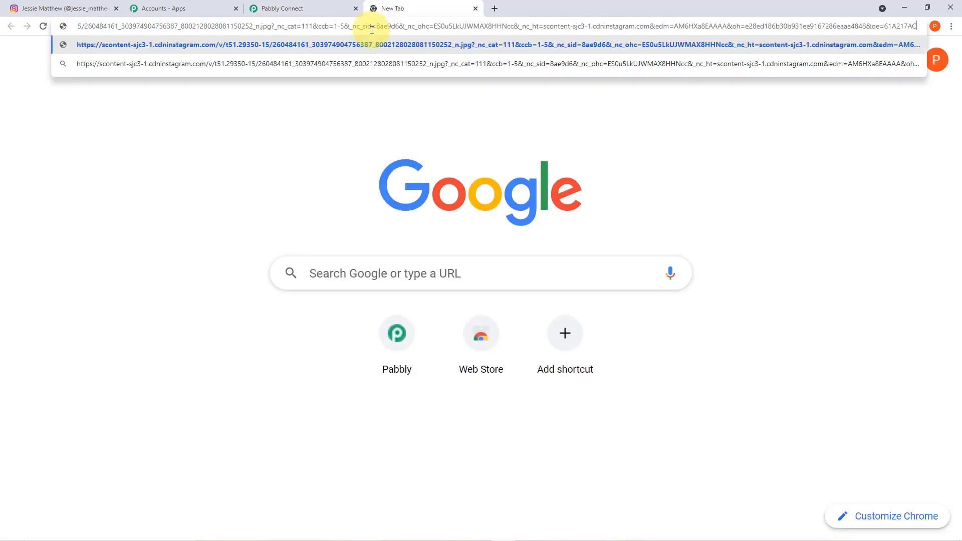
pyautogui.press('Return')
pyautogui.scroll(-2, 586, 146)
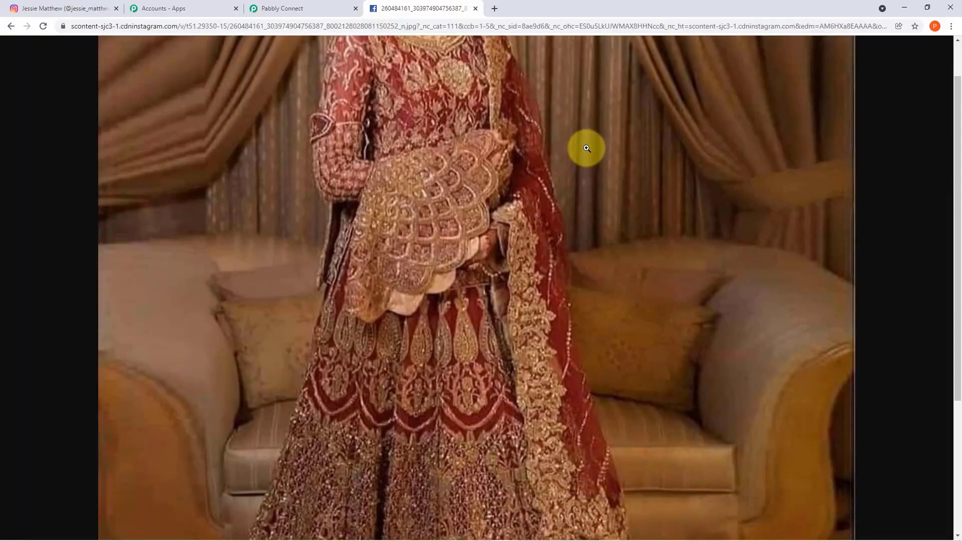
pyautogui.scroll(-3, 592, 190)
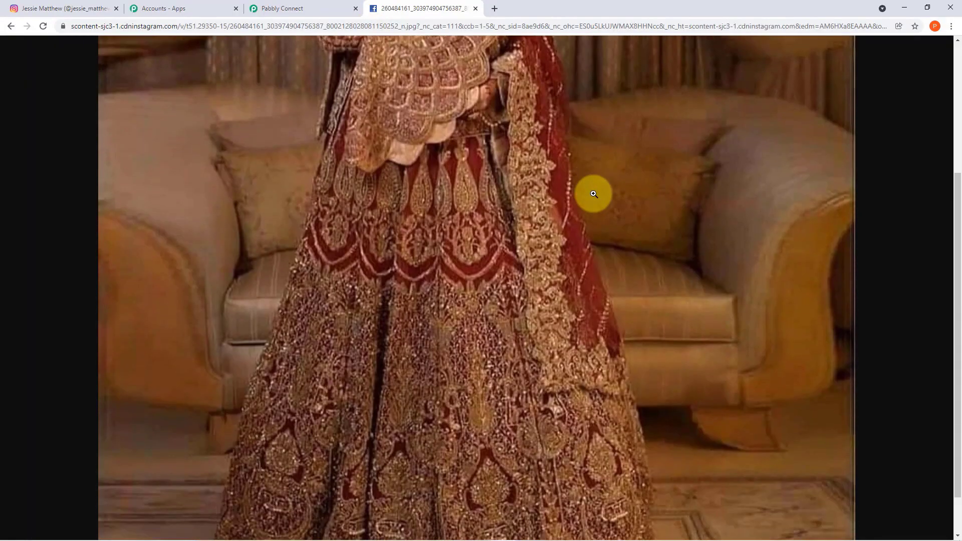
pyautogui.scroll(5, 594, 193)
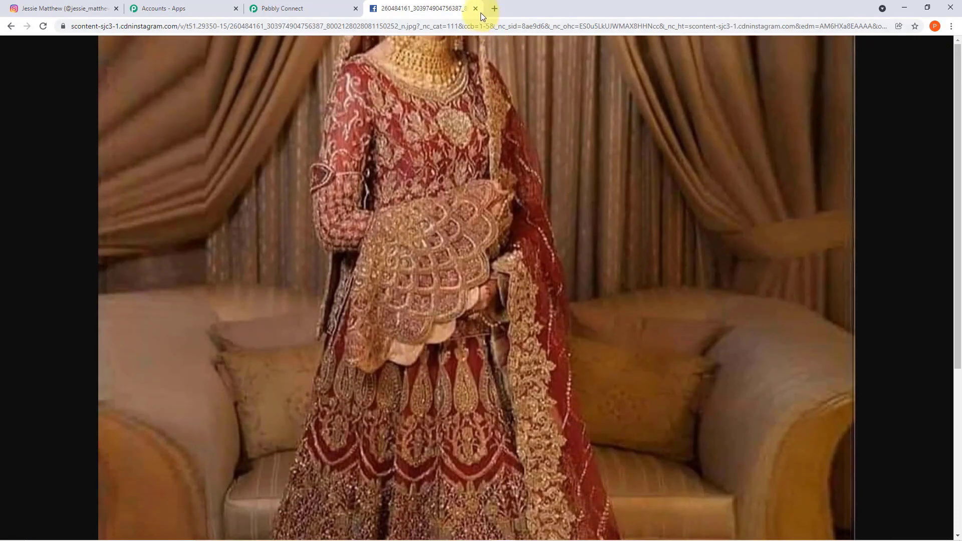
# Close the posted image's browser tab and collapse the Instagram for Business trigger step in the workflow
pyautogui.click(475, 9)
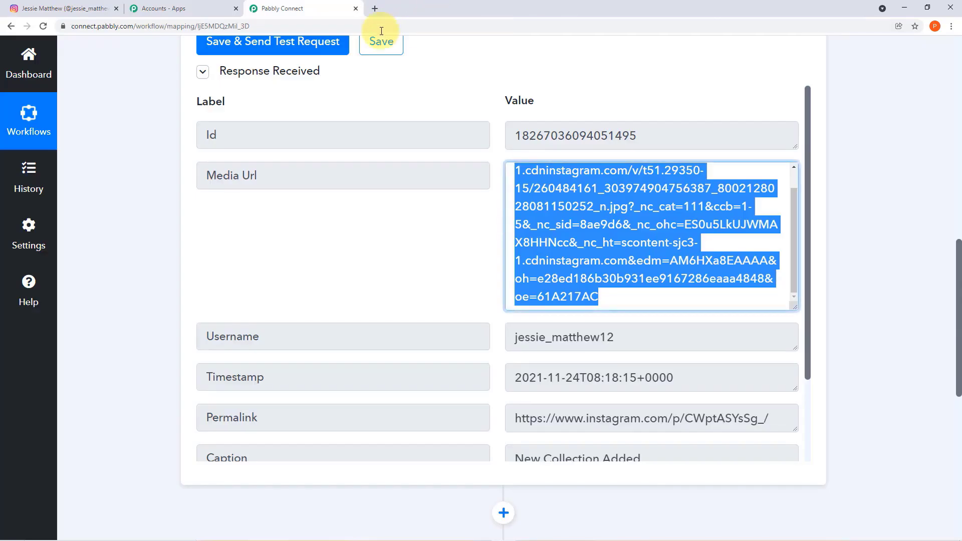
pyautogui.click(870, 206)
pyautogui.scroll(3, 844, 206)
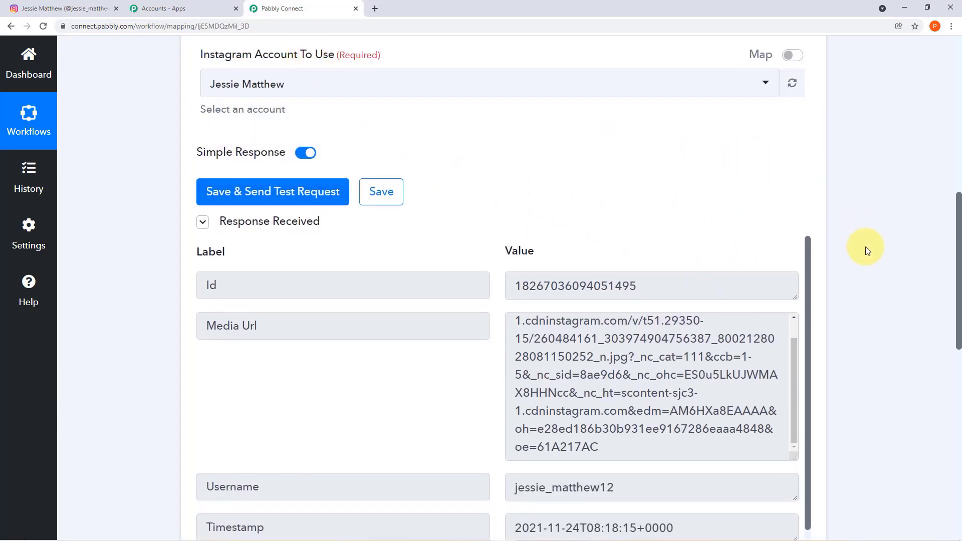
pyautogui.scroll(-2, 865, 248)
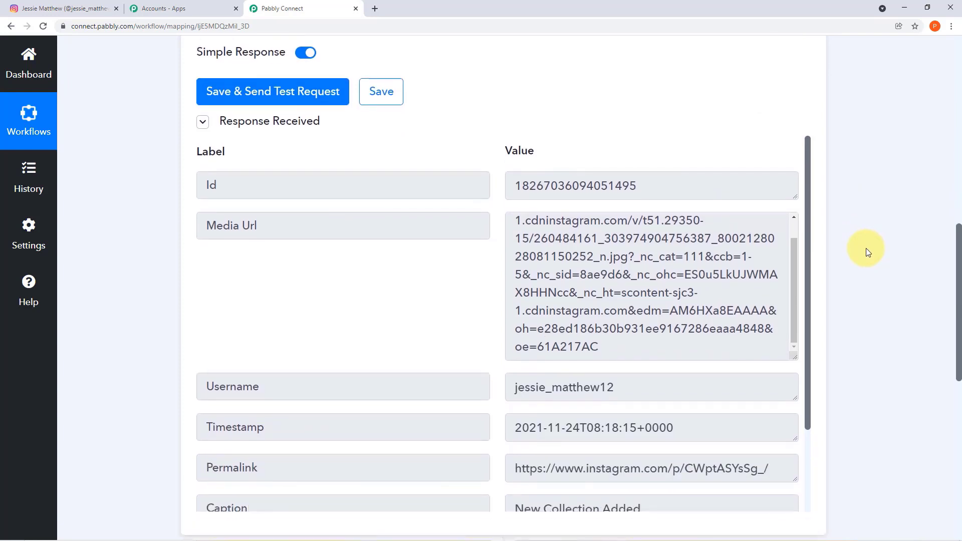
pyautogui.scroll(6, 867, 252)
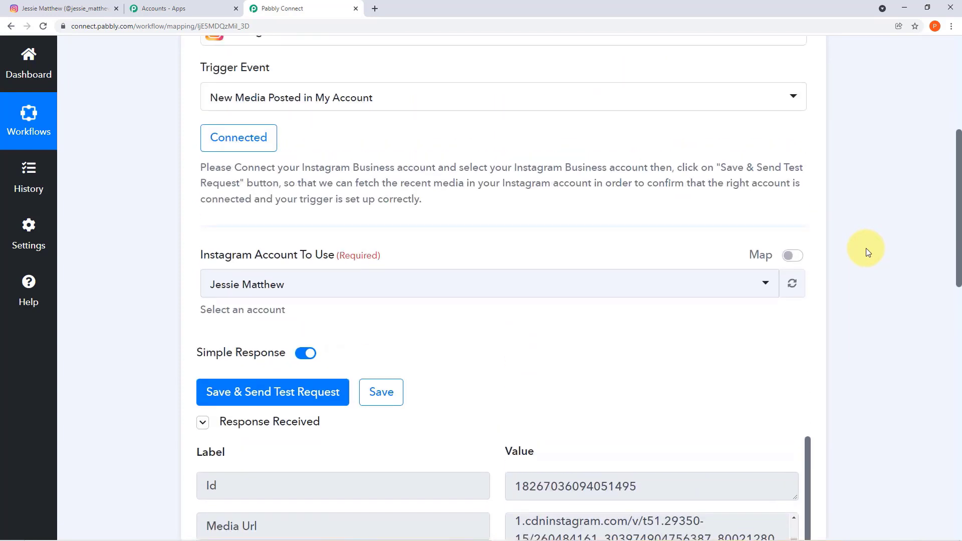
pyautogui.scroll(2, 866, 248)
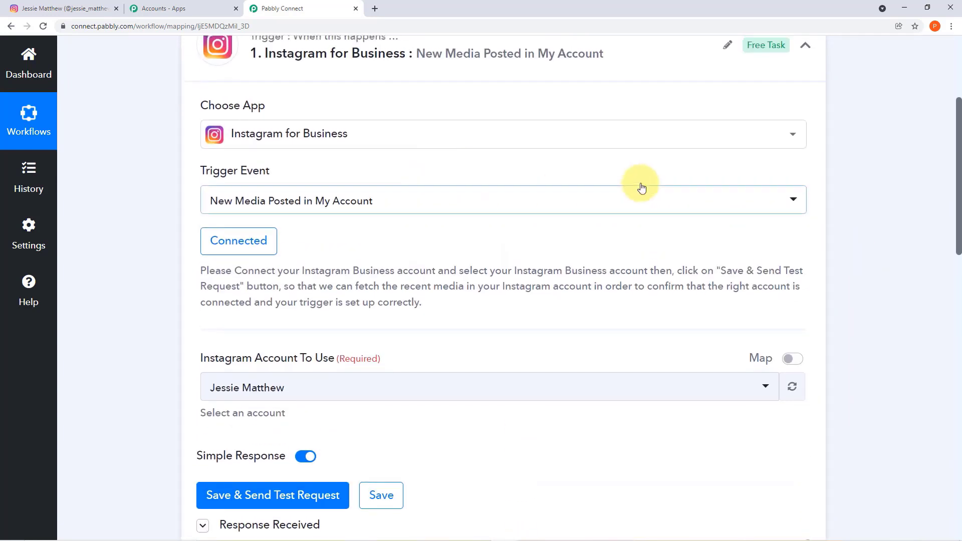
pyautogui.scroll(2, 641, 188)
pyautogui.click(804, 143)
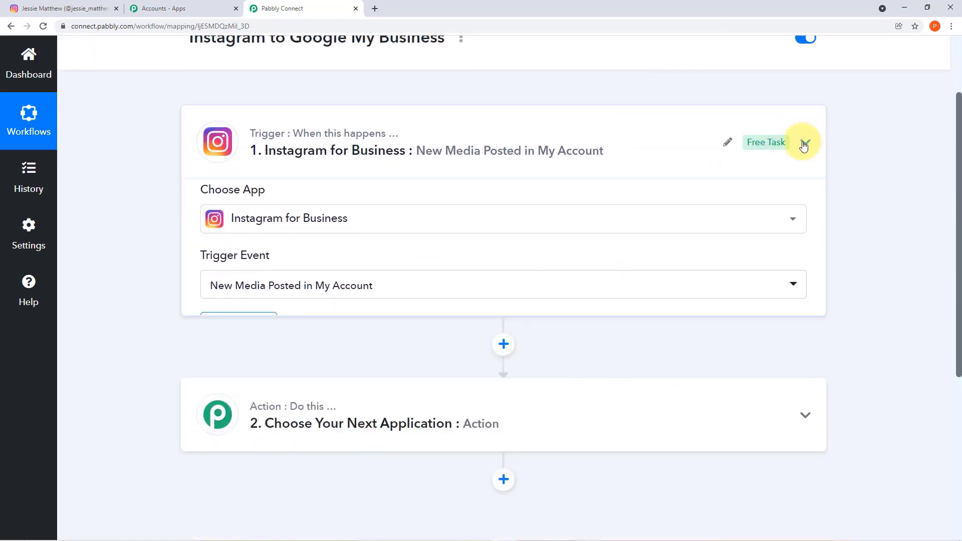
# Expand the workflow's second step and choose Google My Business as its action app
pyautogui.scroll(-1, 877, 177)
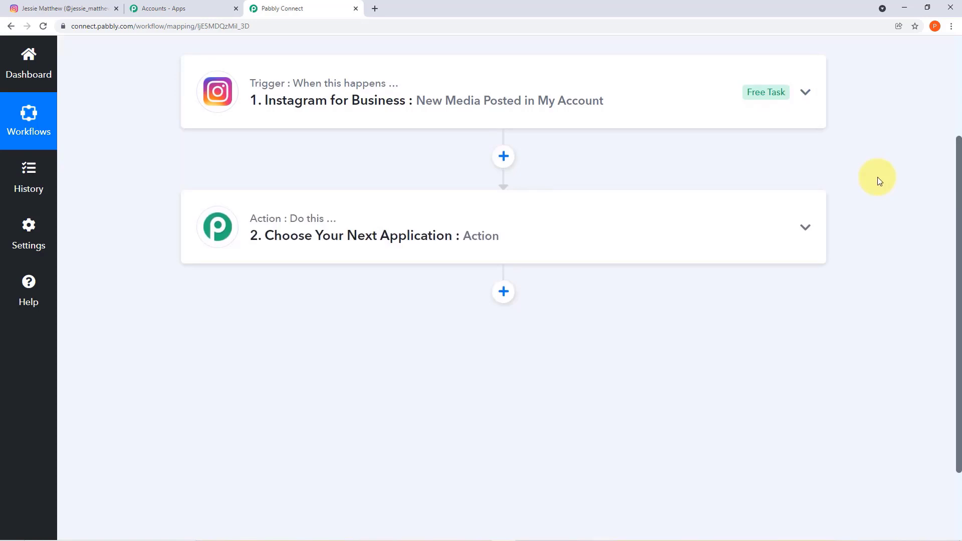
pyautogui.click(594, 219)
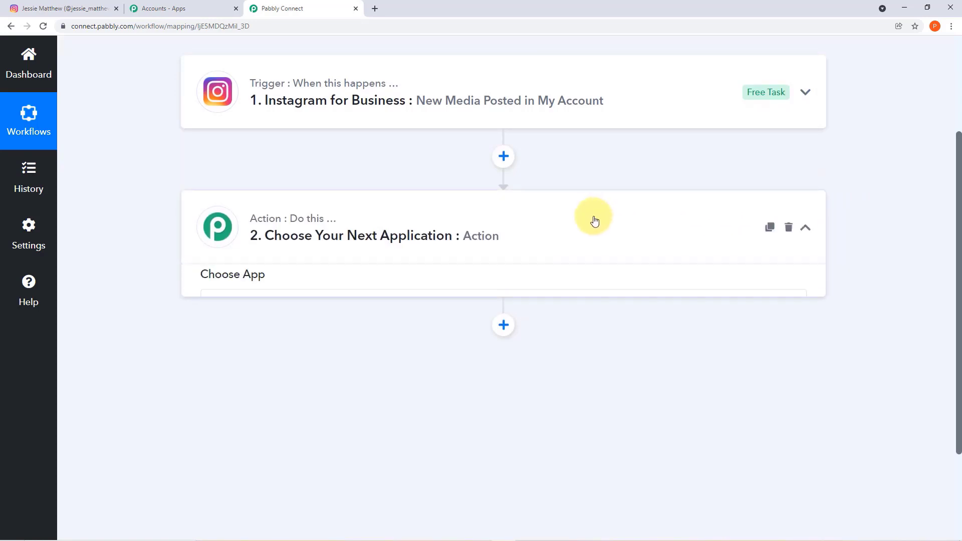
pyautogui.scroll(-1, 590, 219)
pyautogui.click(401, 260)
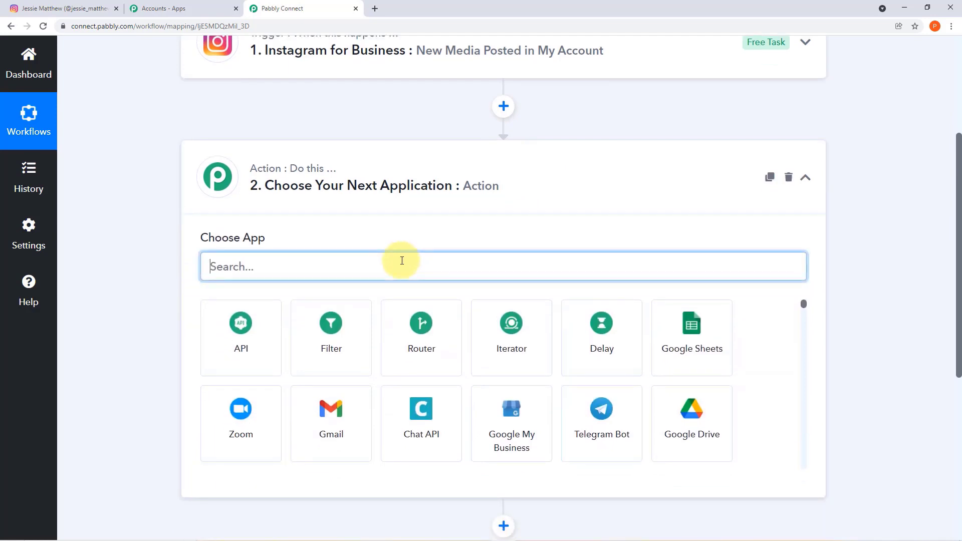
pyautogui.write('google my')
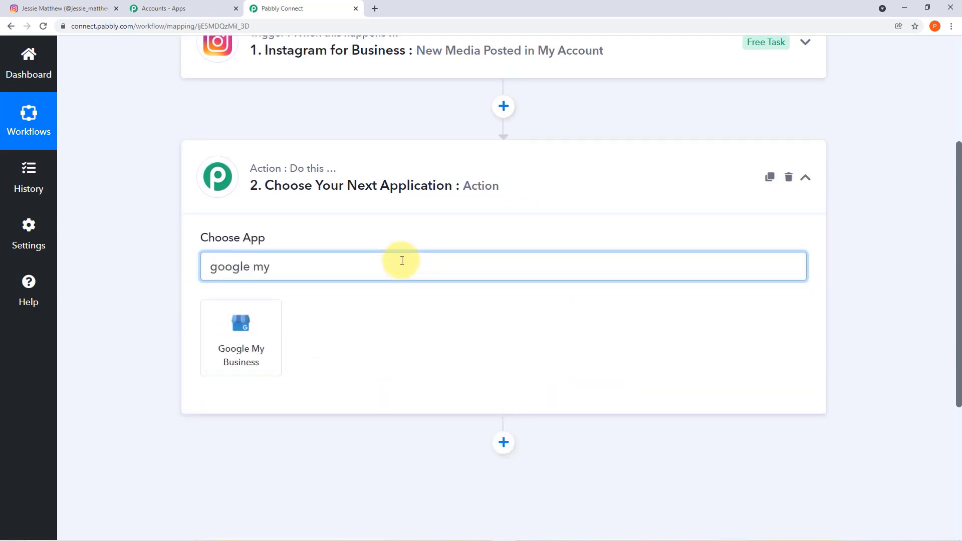
pyautogui.click(263, 328)
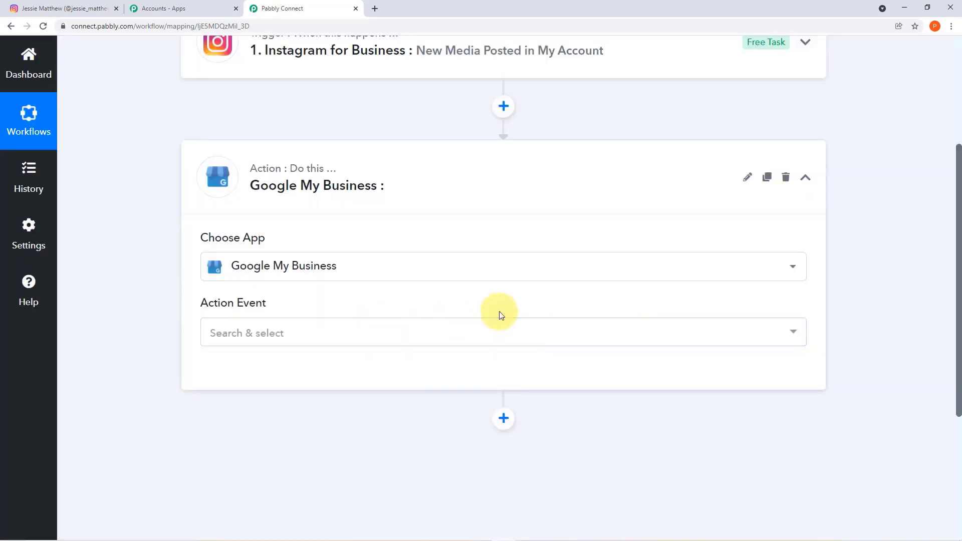
# Set the Google My Business action event to Upload Media Photo
pyautogui.click(796, 333)
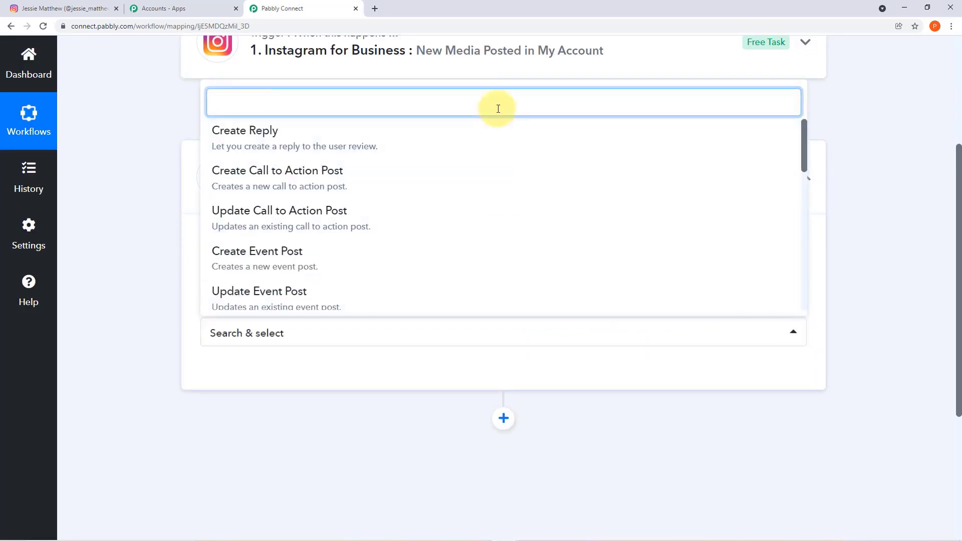
pyautogui.scroll(-6, 542, 228)
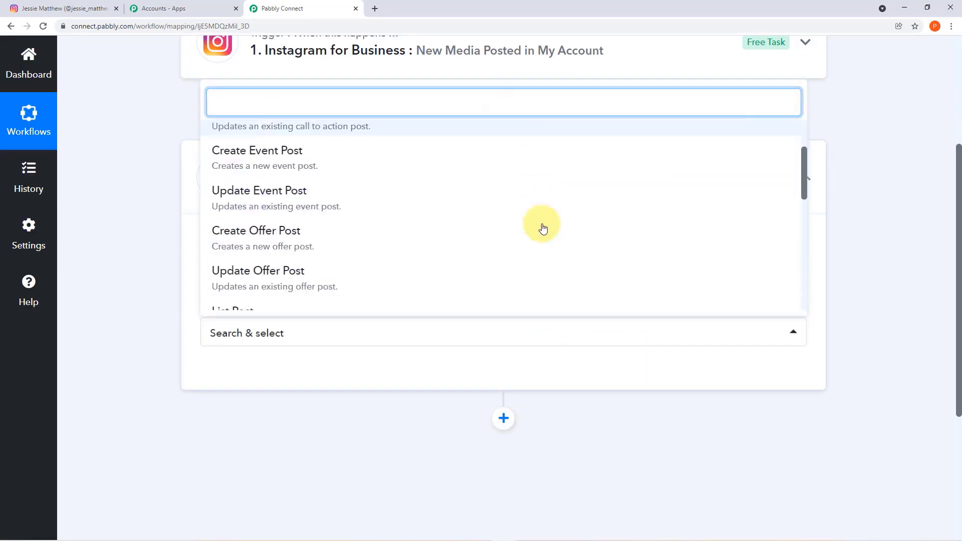
pyautogui.scroll(-3, 542, 228)
pyautogui.scroll(2, 541, 225)
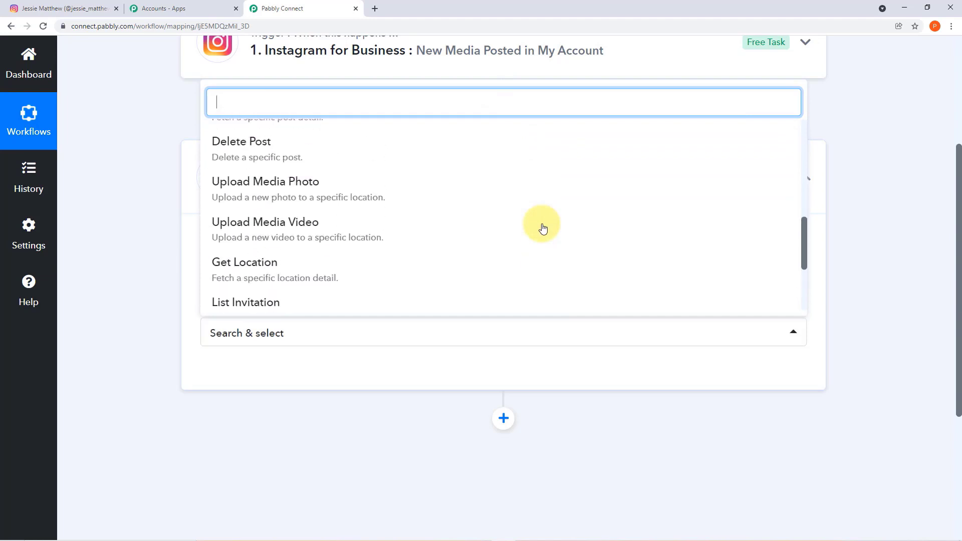
pyautogui.click(301, 196)
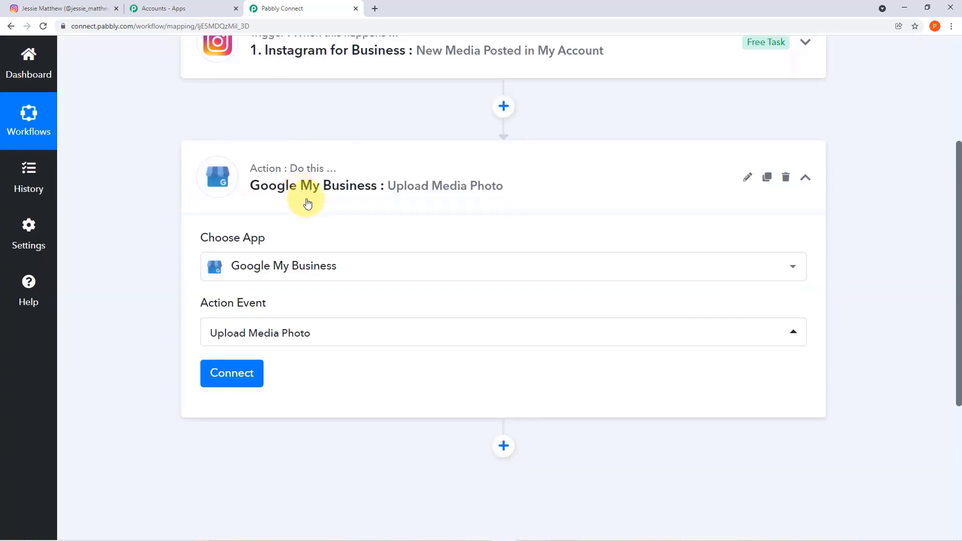
# Add a new Google My Business connection named Google My Business #8 and authorize pabbly.com with the business's Google account
pyautogui.click(259, 372)
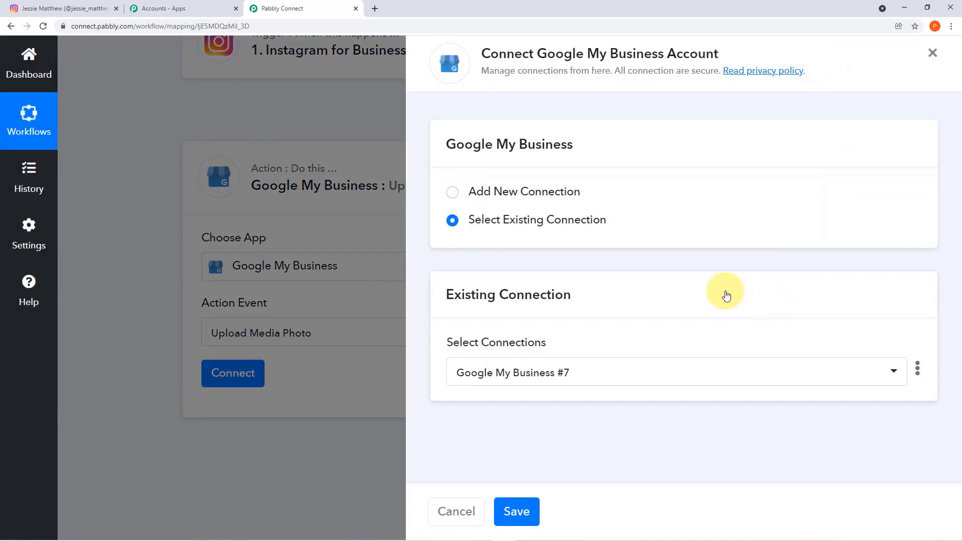
pyautogui.click(453, 192)
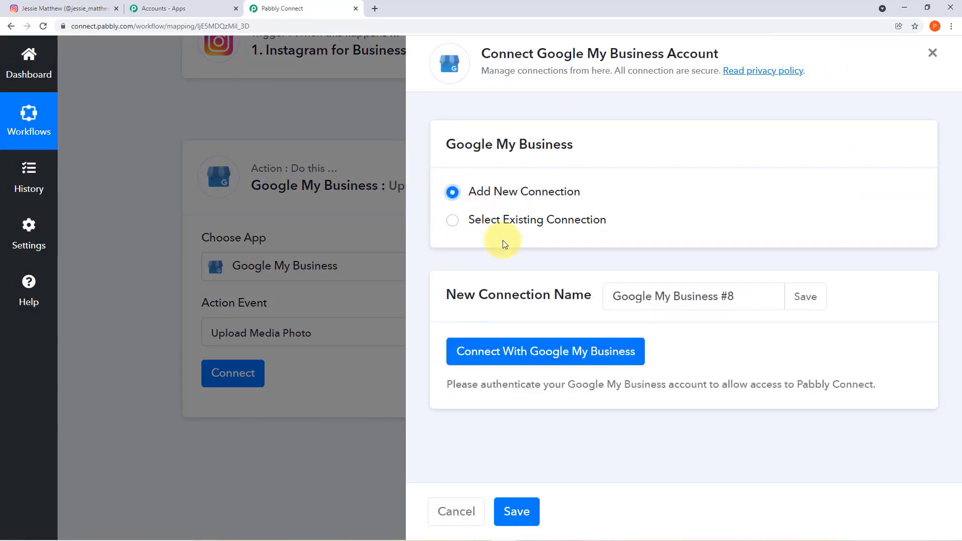
pyautogui.click(565, 357)
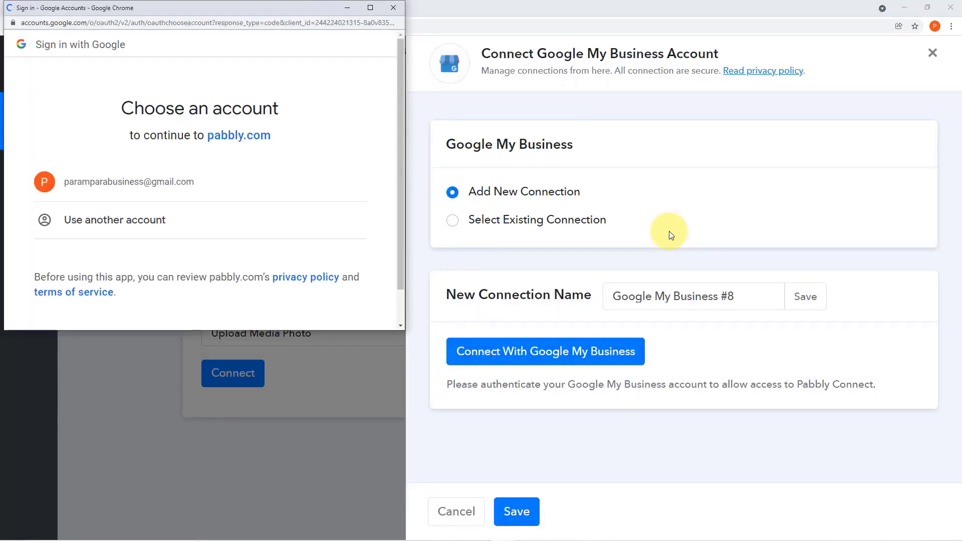
pyautogui.click(207, 196)
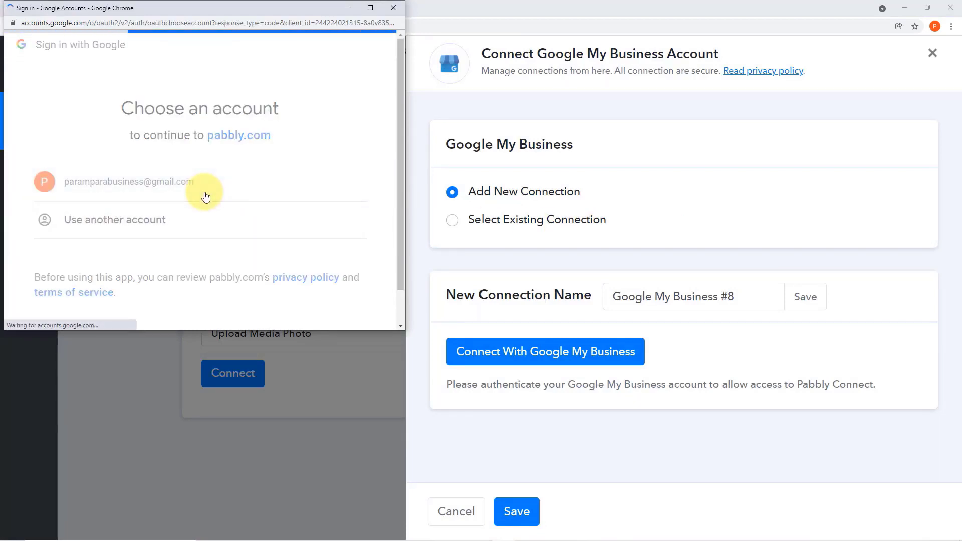
pyautogui.scroll(-2, 205, 191)
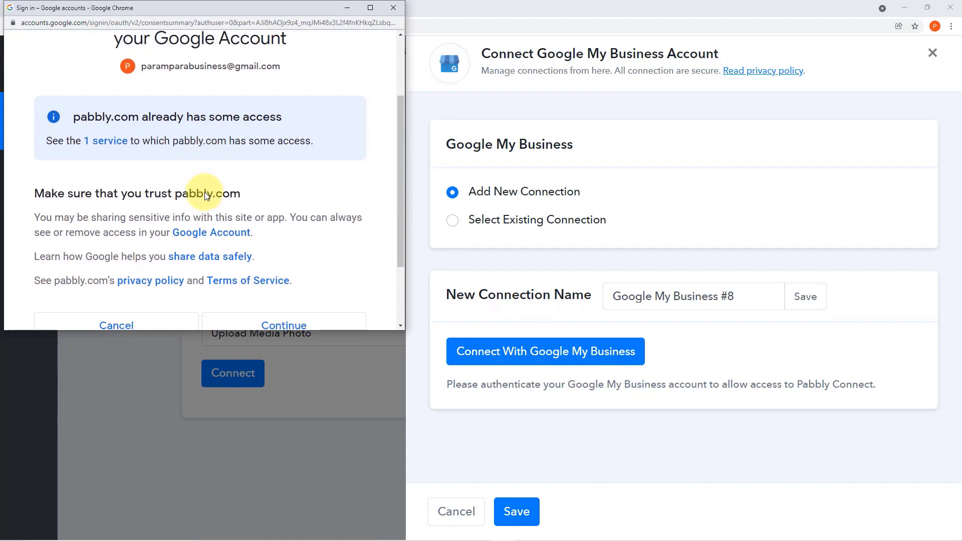
pyautogui.scroll(-1, 204, 195)
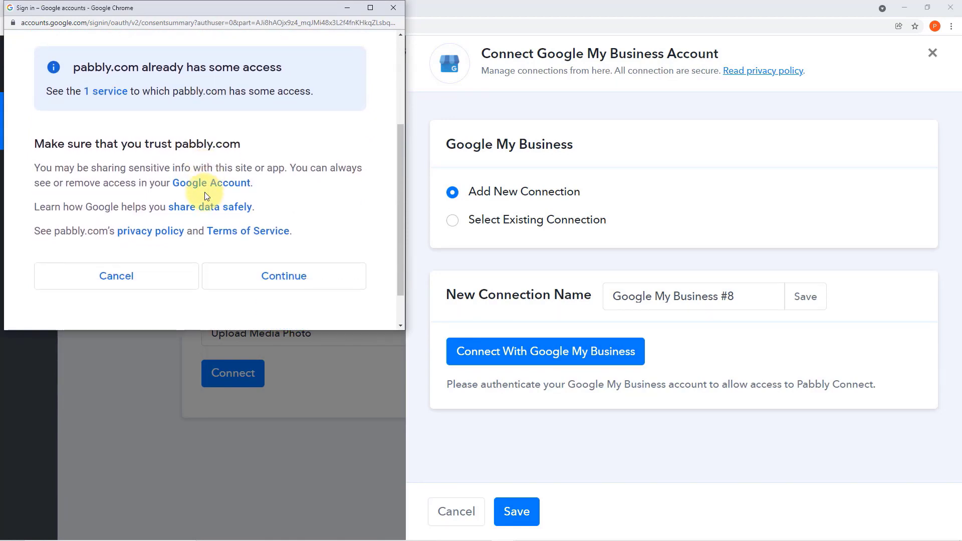
pyautogui.scroll(-1, 204, 195)
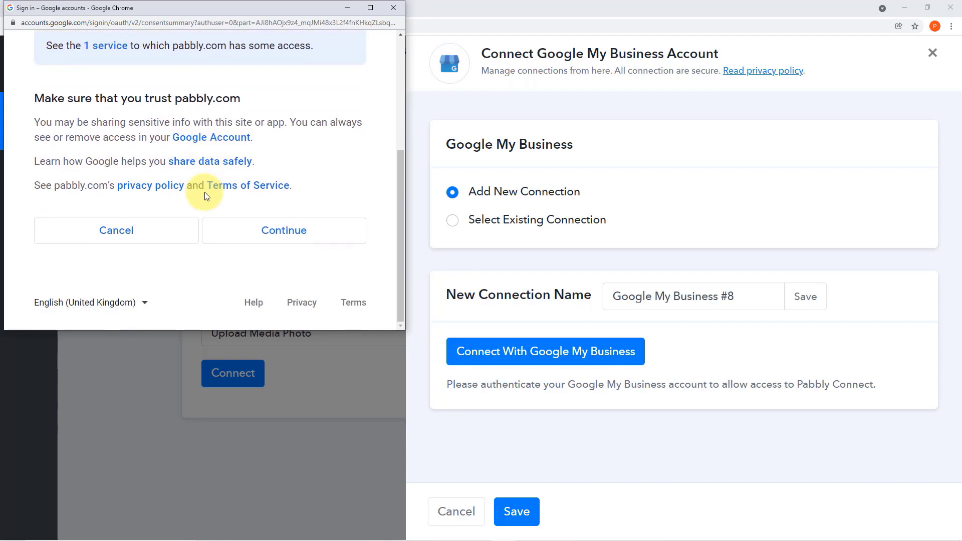
pyautogui.click(301, 245)
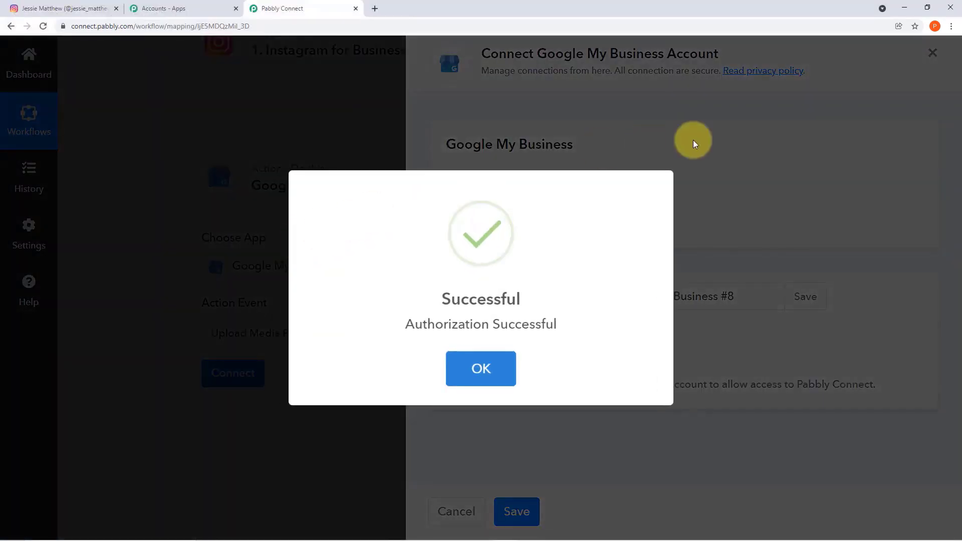
# Review the Upload Media Photo fields and expand the Instagram trigger to examine the Media Url in its response
pyautogui.scroll(-2, 608, 328)
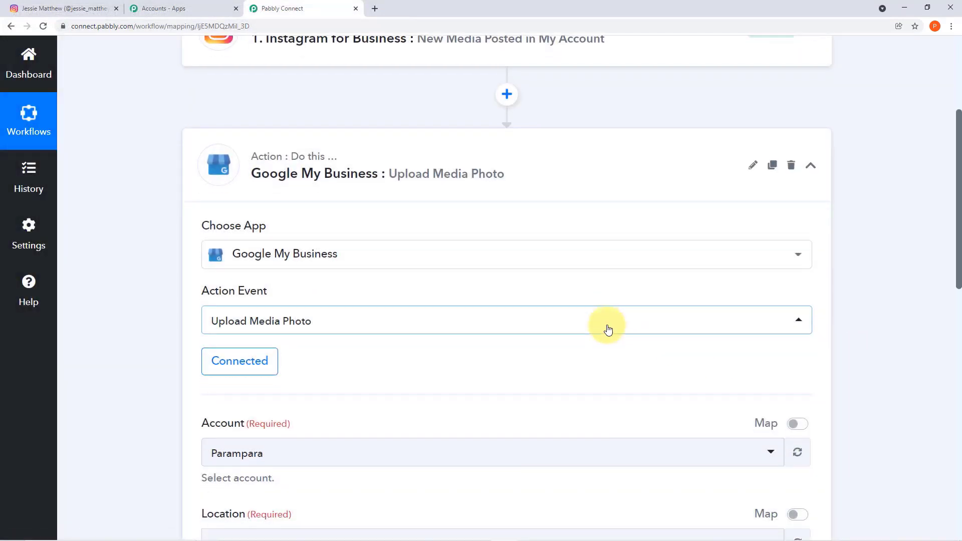
pyautogui.scroll(-1, 608, 329)
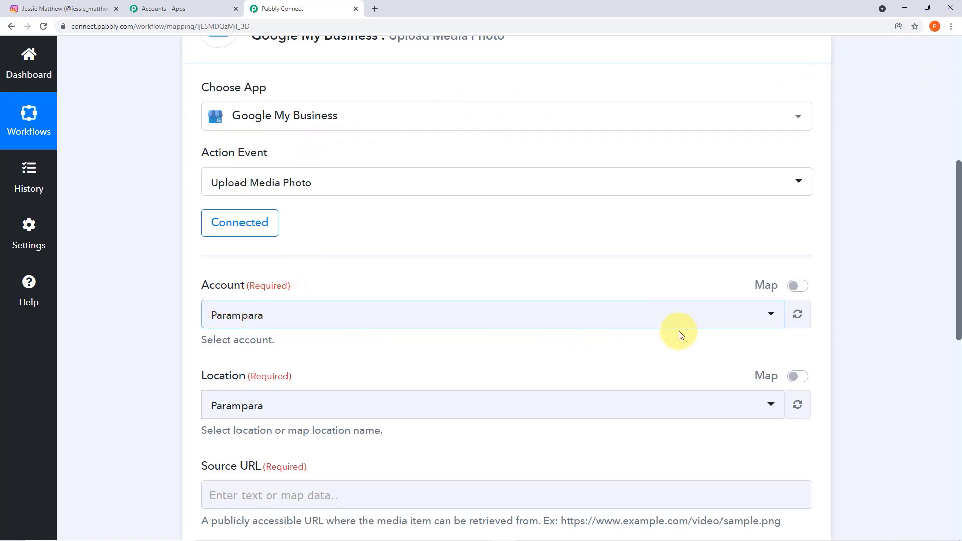
pyautogui.scroll(-3, 558, 368)
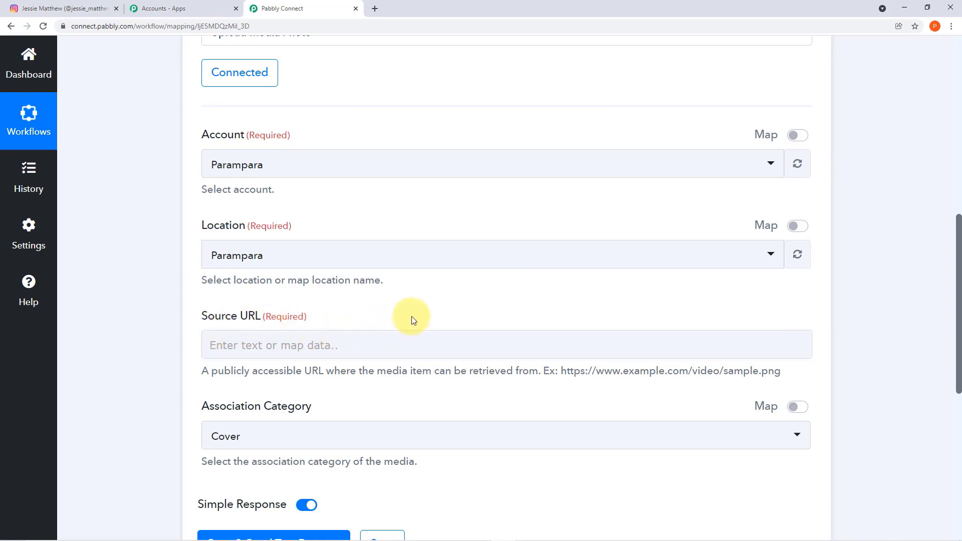
pyautogui.scroll(4, 414, 317)
pyautogui.scroll(8, 416, 319)
pyautogui.click(638, 252)
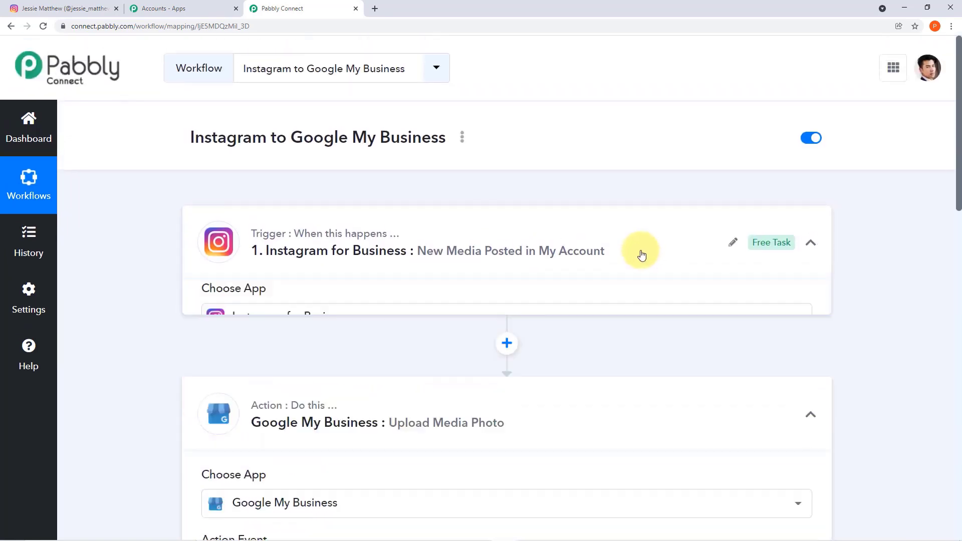
pyautogui.scroll(-5, 638, 300)
pyautogui.scroll(-6, 637, 324)
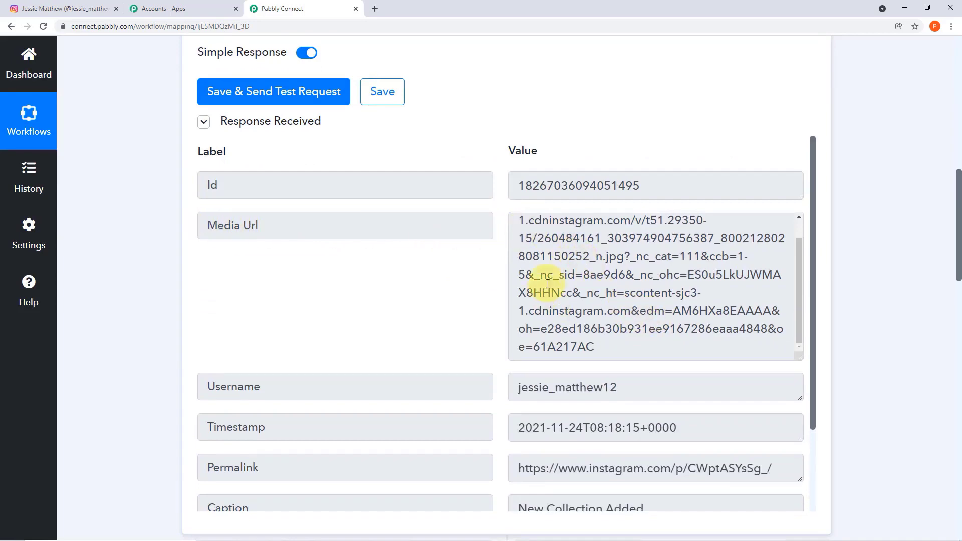
pyautogui.scroll(-16, 858, 389)
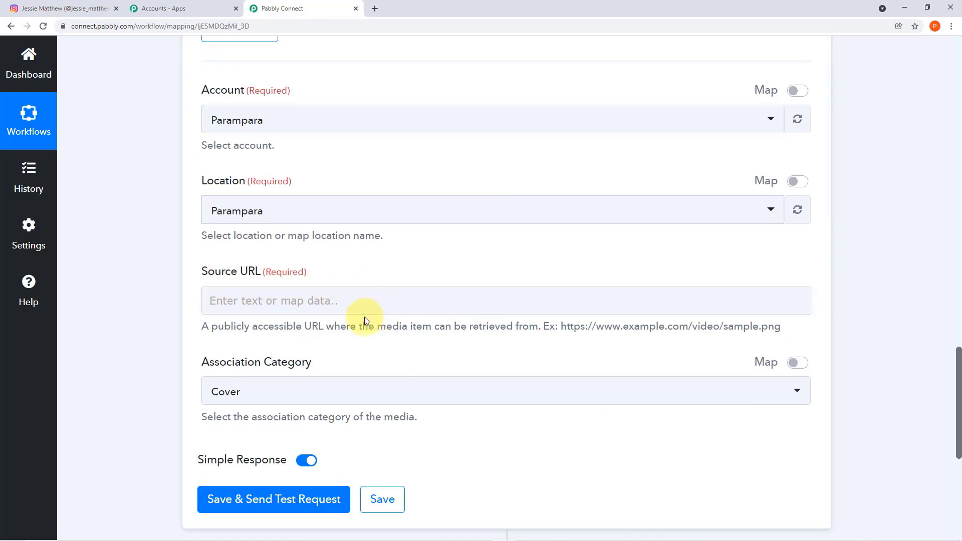
# Map the action's Source URL to the Media Url from the Instagram for Business trigger response
pyautogui.click(365, 304)
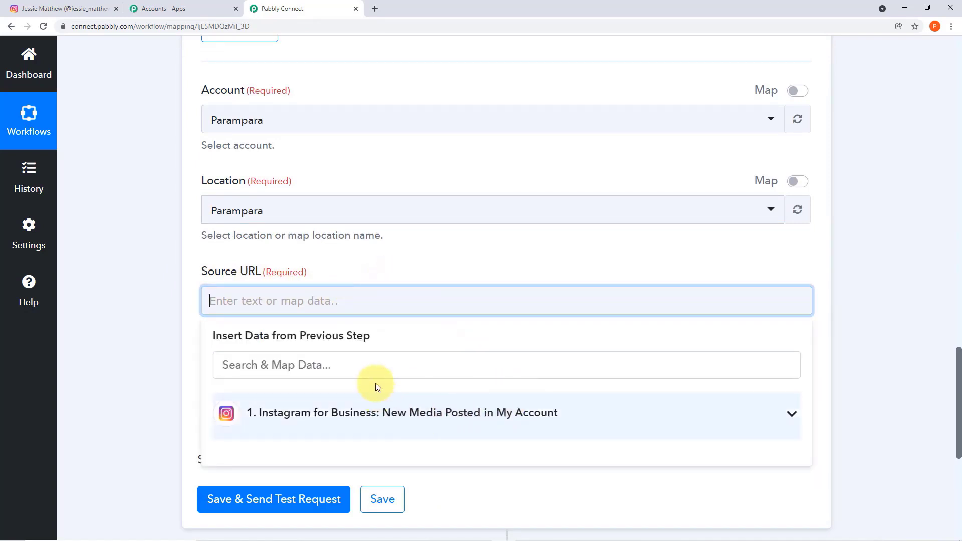
pyautogui.click(491, 419)
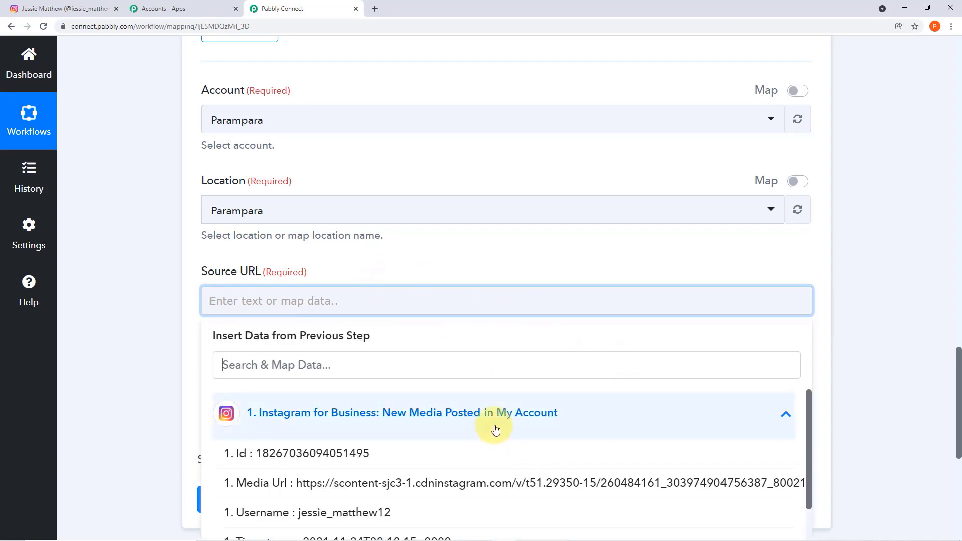
pyautogui.scroll(-2, 495, 426)
pyautogui.scroll(1, 481, 423)
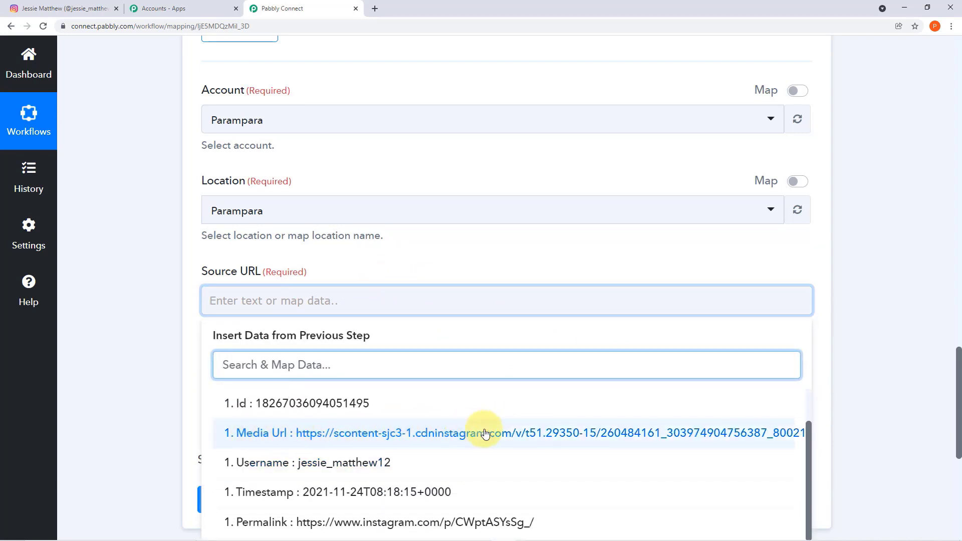
pyautogui.click(524, 434)
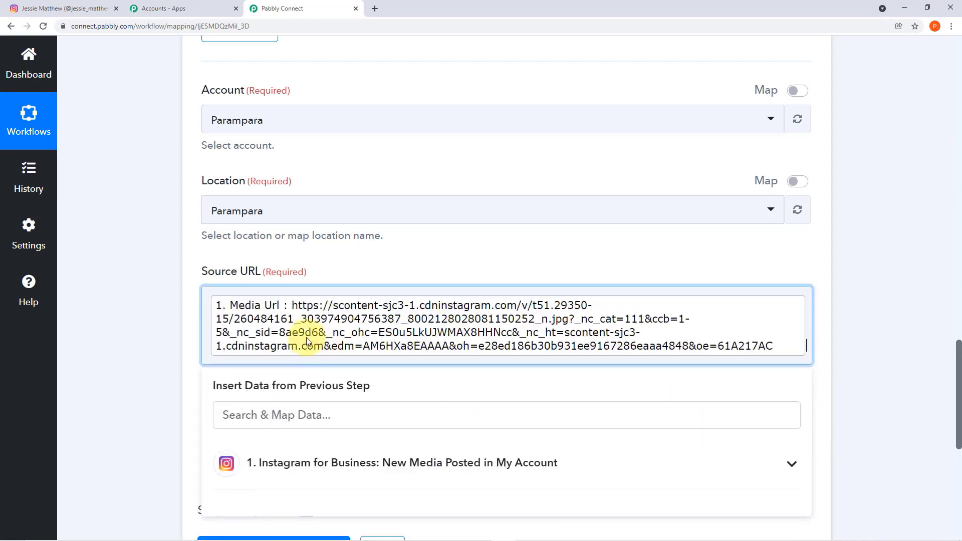
pyautogui.click(183, 318)
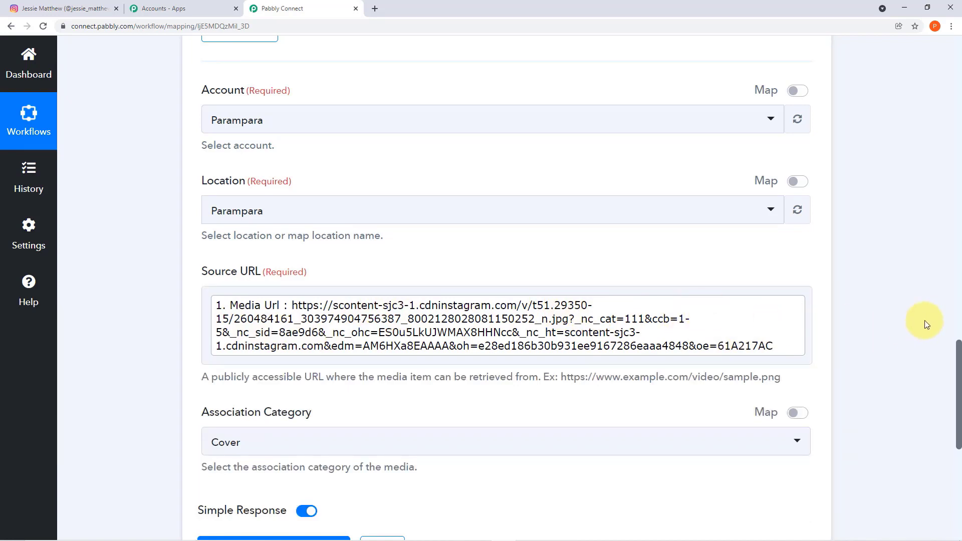
pyautogui.scroll(-2, 900, 326)
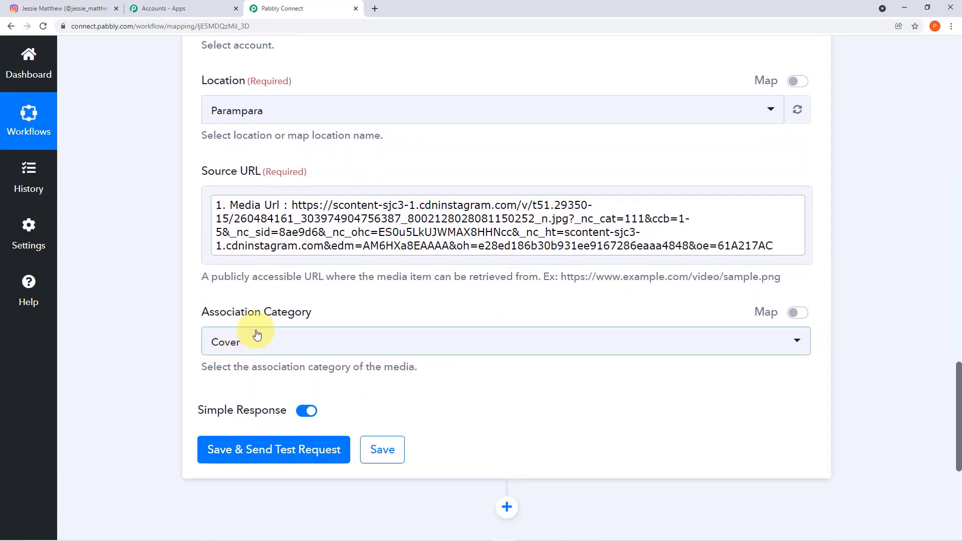
# Set the Association Category of the Google My Business photo upload to Product
pyautogui.click(796, 344)
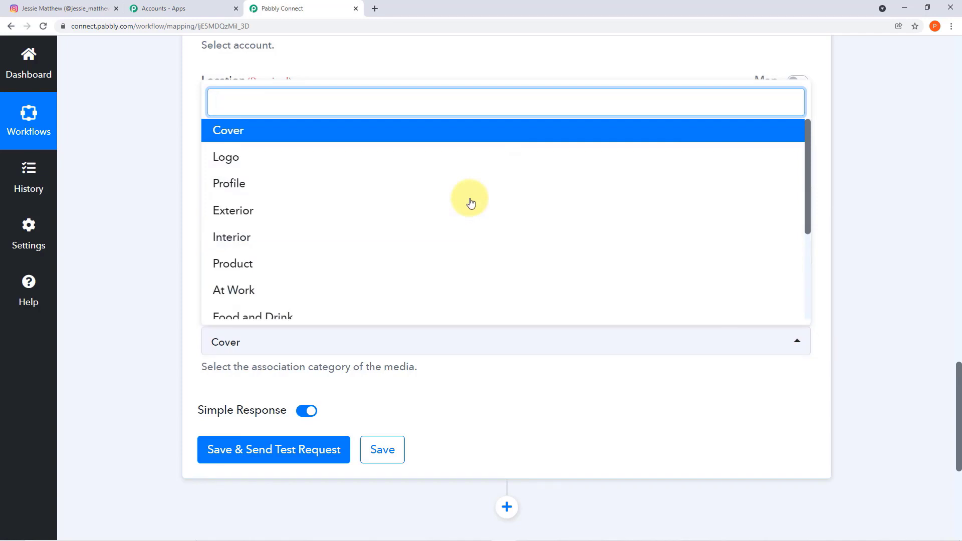
pyautogui.scroll(-3, 436, 218)
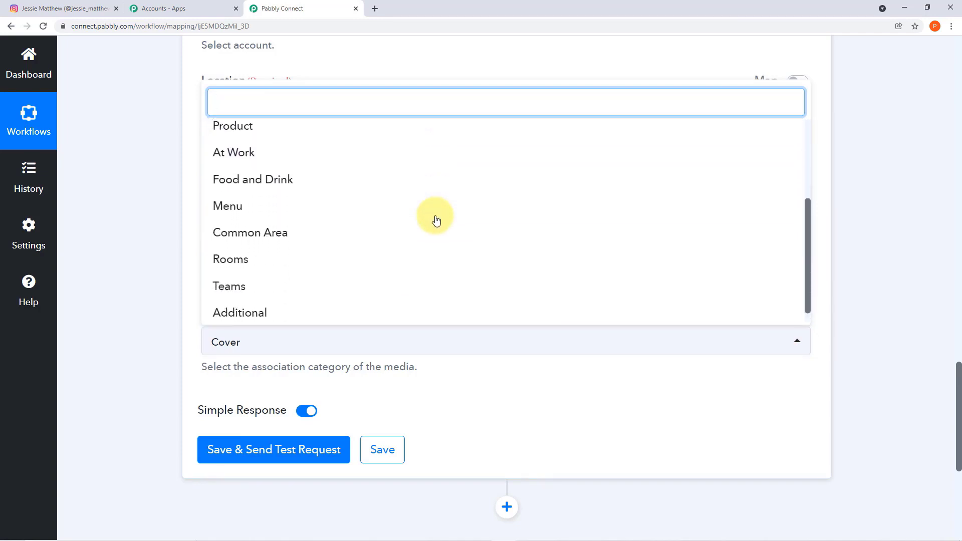
pyautogui.scroll(3, 436, 218)
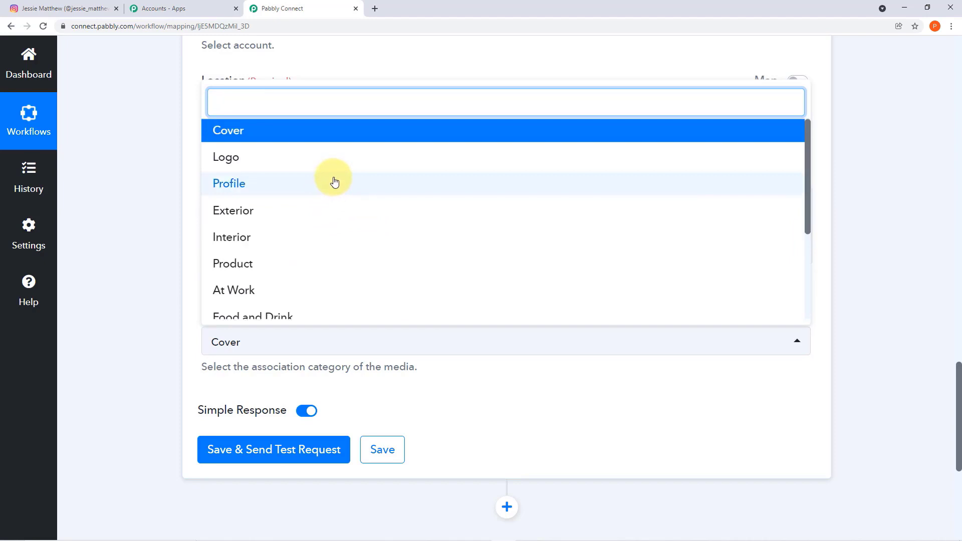
pyautogui.click(327, 264)
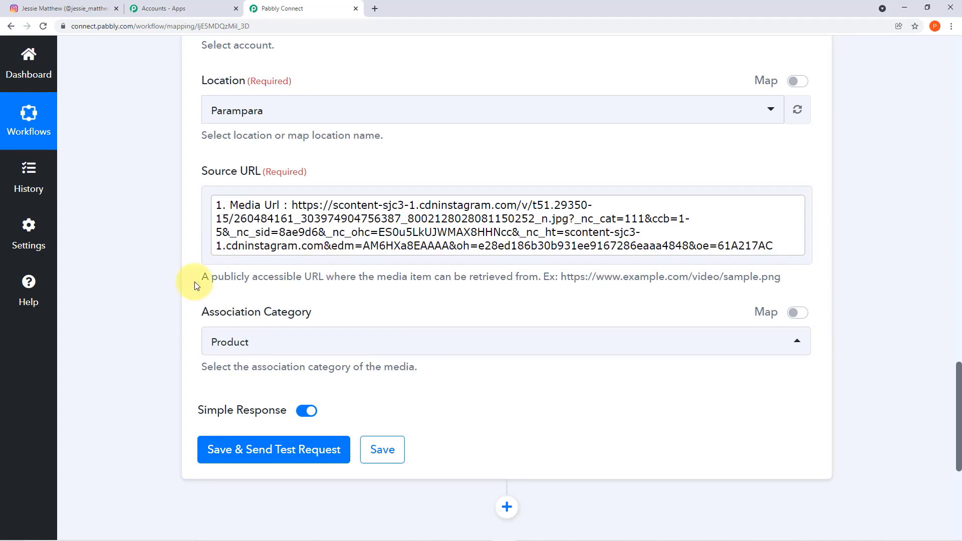
# Save the Google My Business action, send its test request, and review the fields in the received response
pyautogui.click(268, 460)
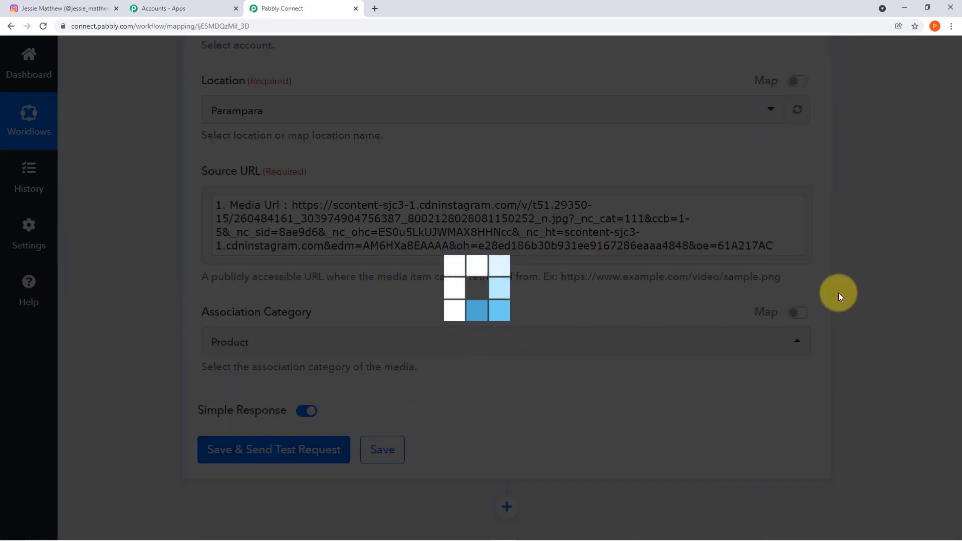
pyautogui.scroll(-5, 838, 294)
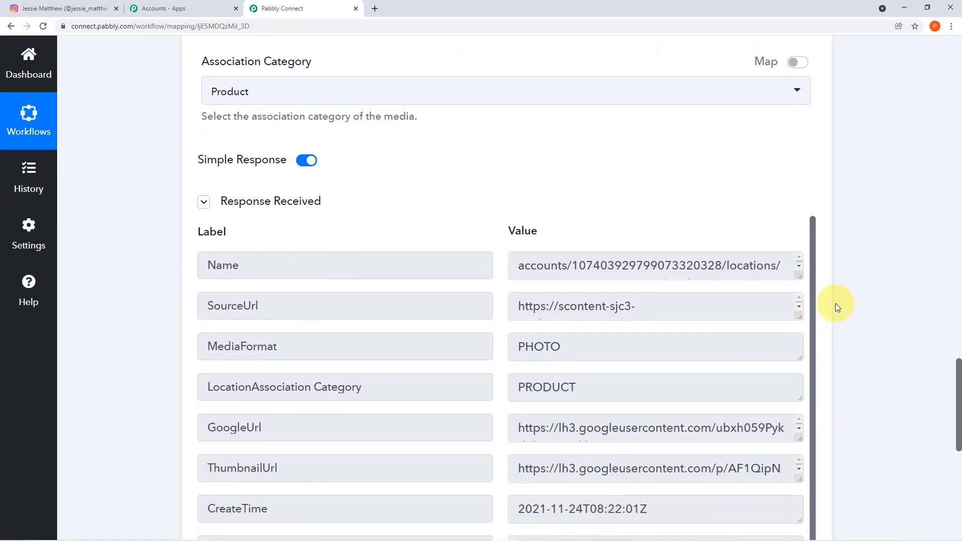
pyautogui.scroll(-3, 834, 303)
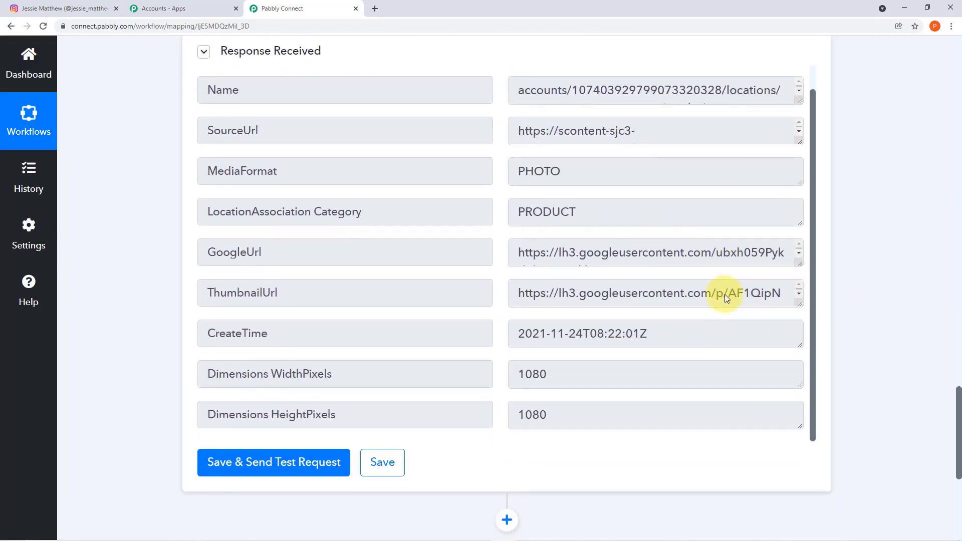
pyautogui.scroll(1, 724, 294)
pyautogui.scroll(1, 725, 295)
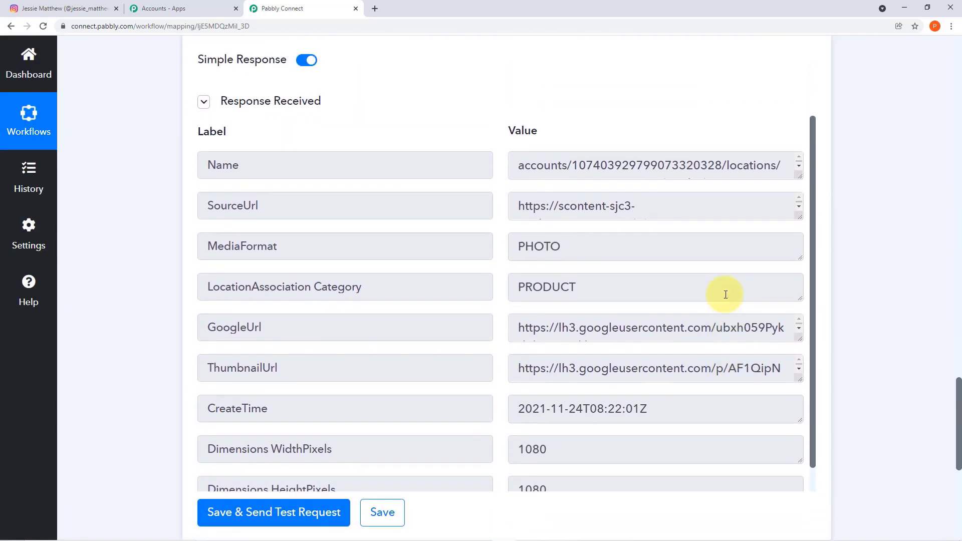
pyautogui.scroll(4, 728, 293)
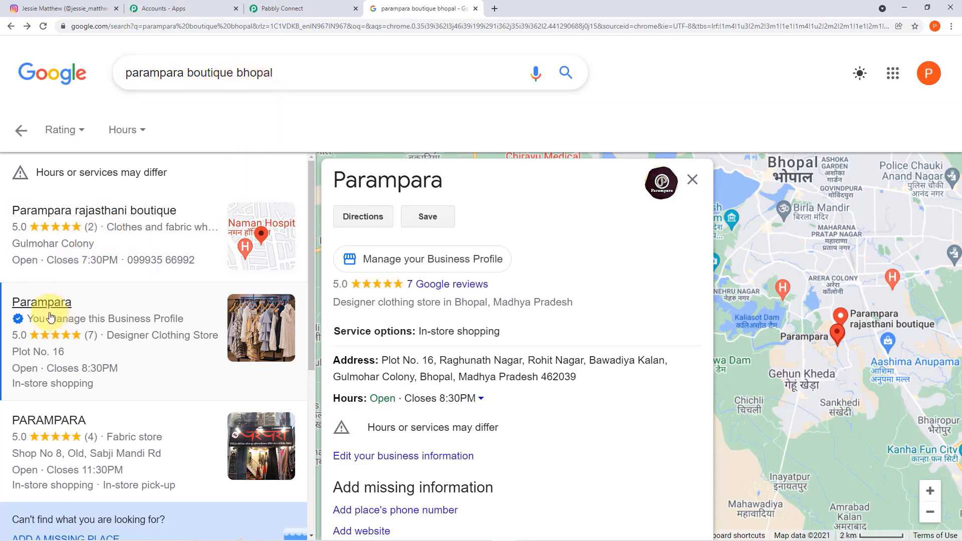
# Check the uploaded photo among the Parampara listing's images in Google Search, and return to the listing
pyautogui.scroll(-5, 479, 300)
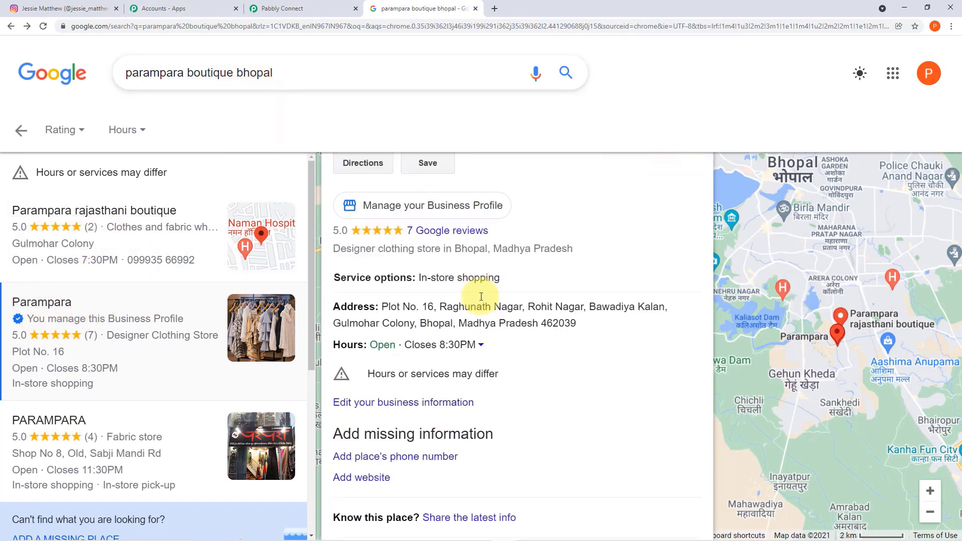
pyautogui.scroll(-6, 481, 296)
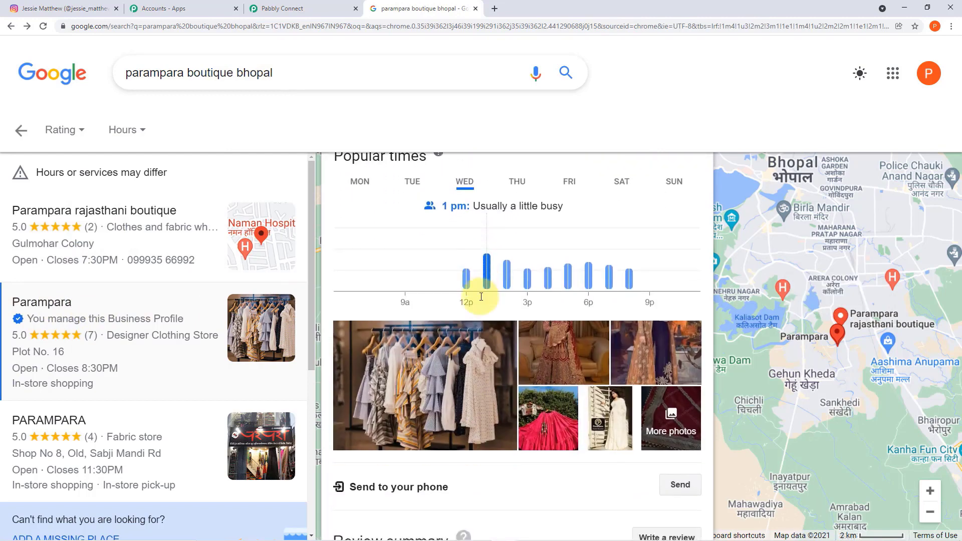
pyautogui.click(571, 327)
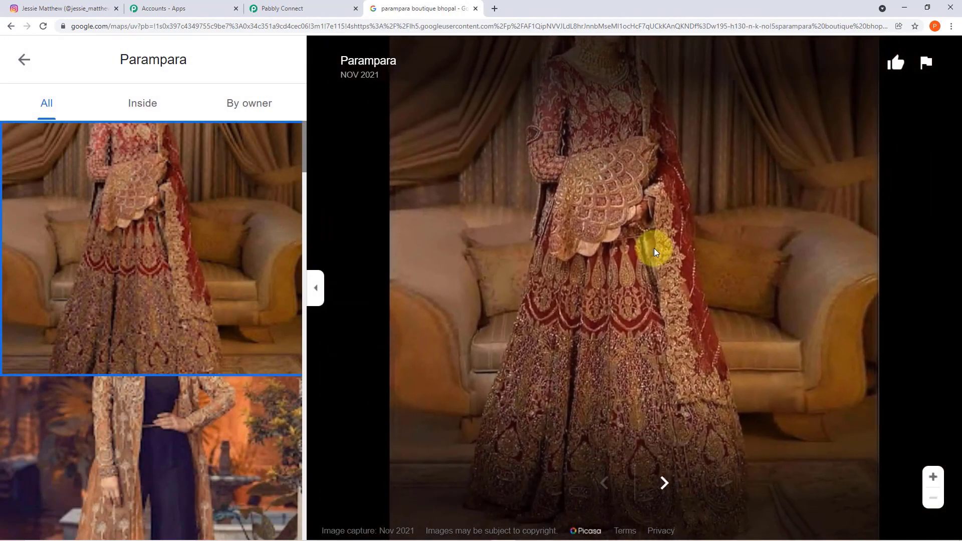
pyautogui.click(23, 60)
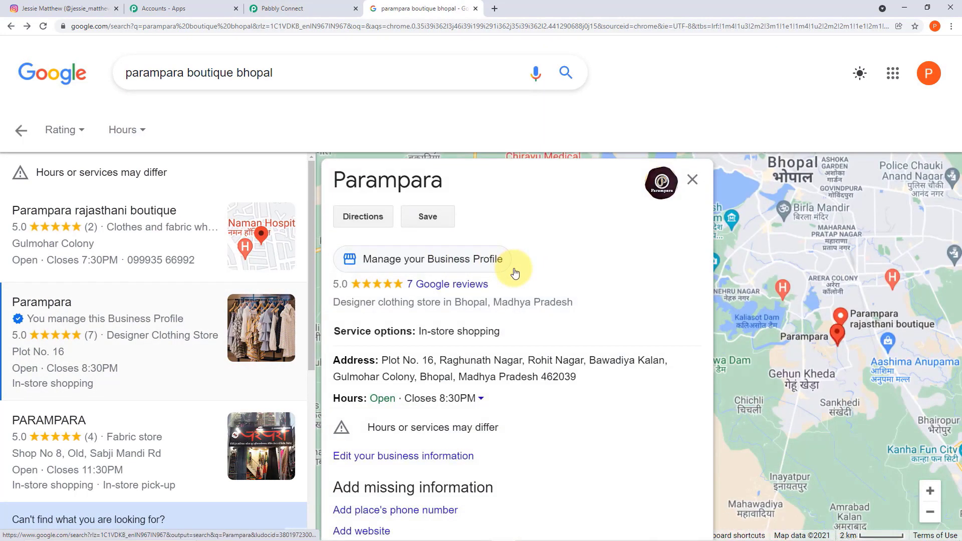
# Switch back to Pabbly Connect and collapse the Google My Business action and the Instagram for Business trigger
pyautogui.click(304, 11)
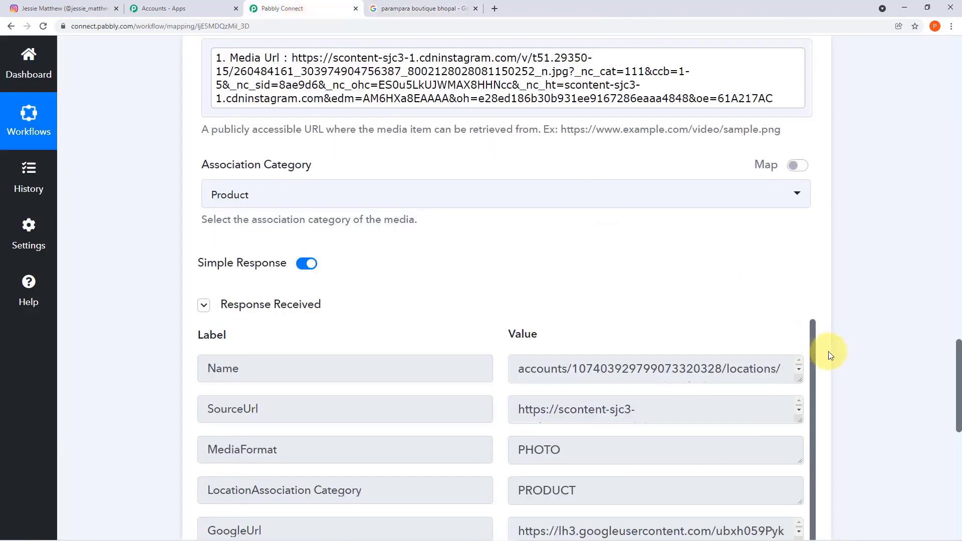
pyautogui.scroll(15, 828, 354)
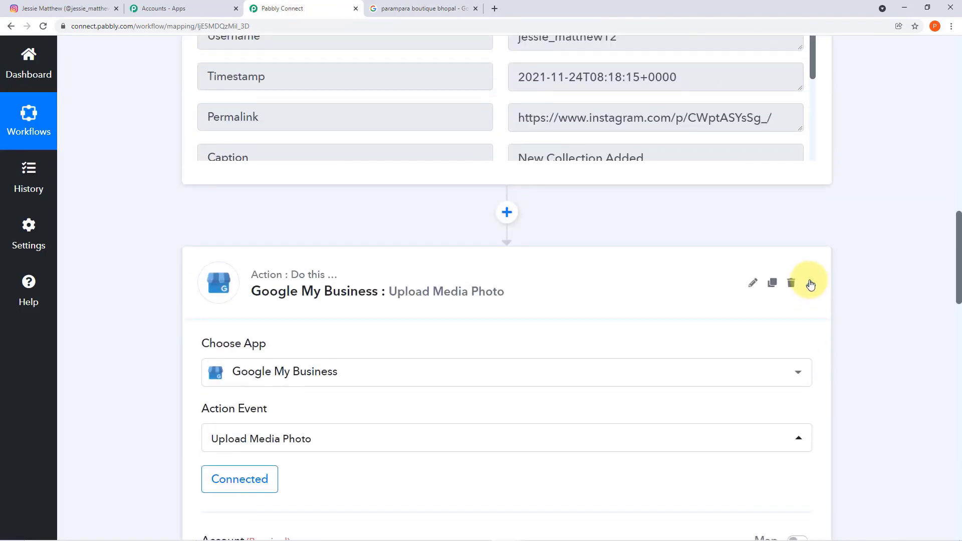
pyautogui.click(811, 284)
pyautogui.scroll(9, 810, 285)
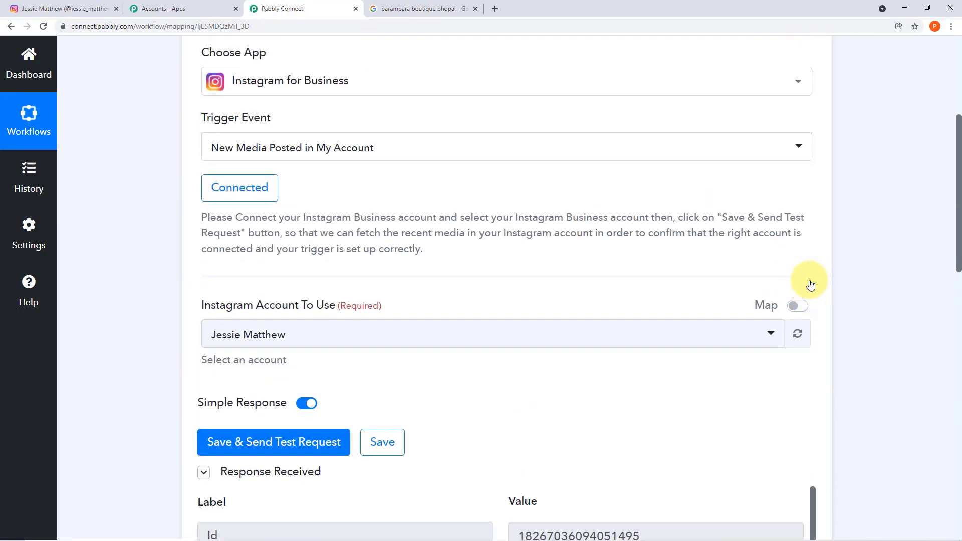
pyautogui.scroll(3, 799, 142)
pyautogui.click(810, 195)
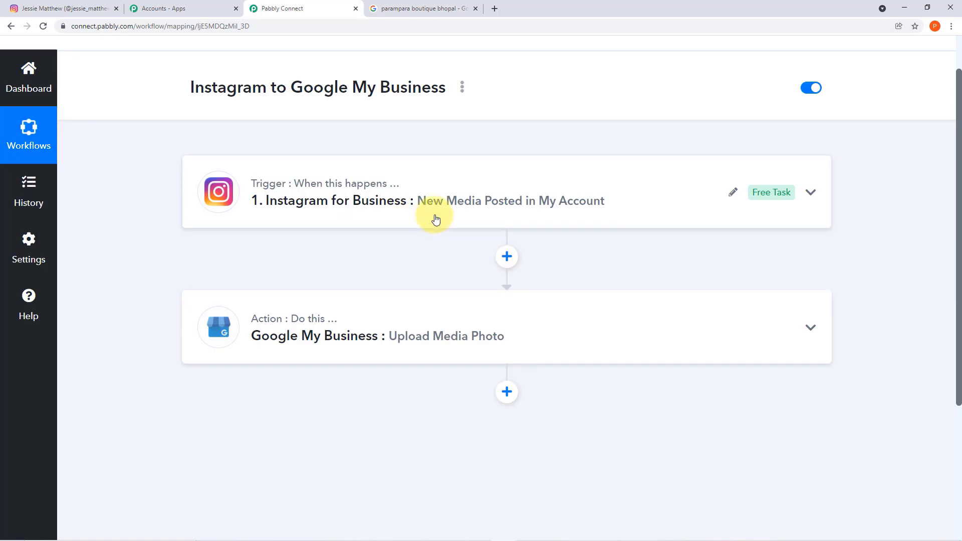
pyautogui.scroll(-1, 435, 219)
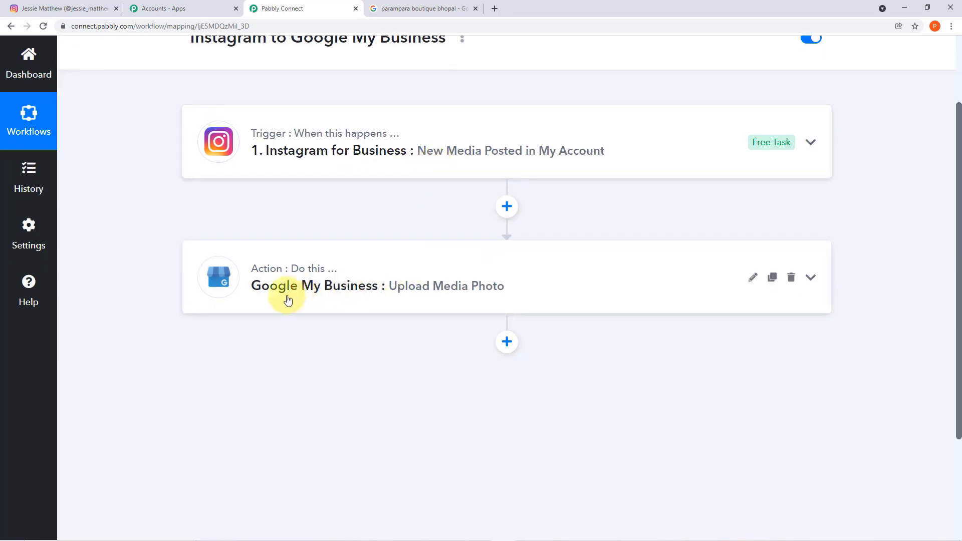
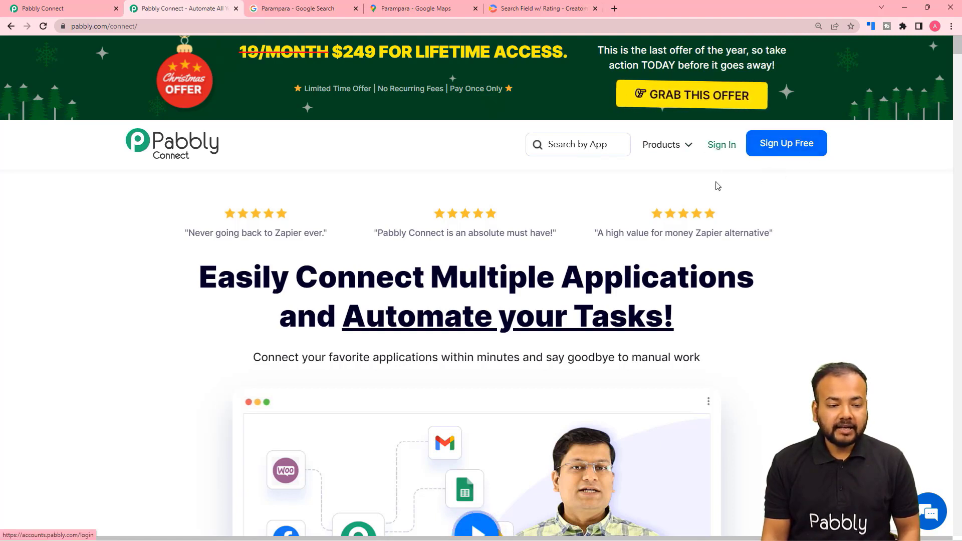
# Create a new workflow named Share Business Ratings on Instagram from the Pabbly Connect dashboard
pyautogui.click(42, 7)
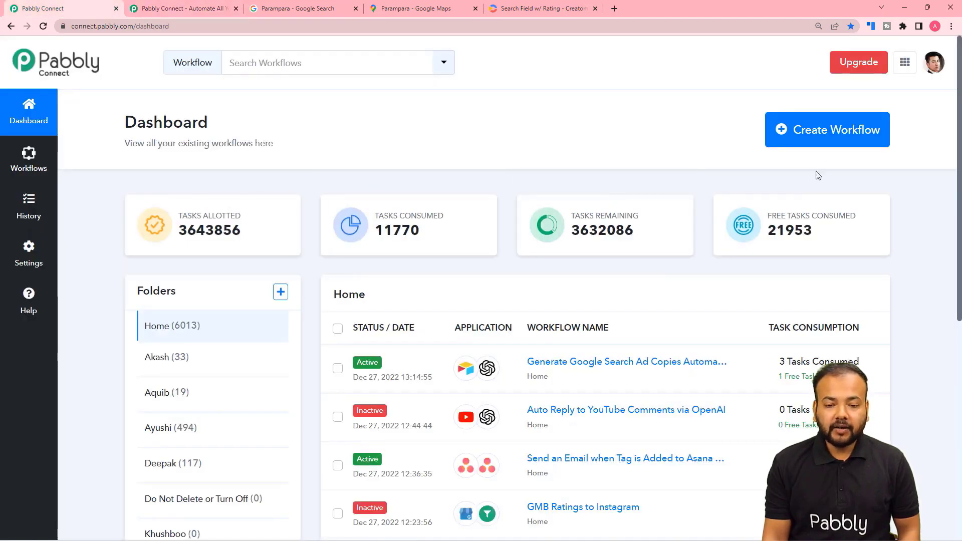
pyautogui.click(781, 130)
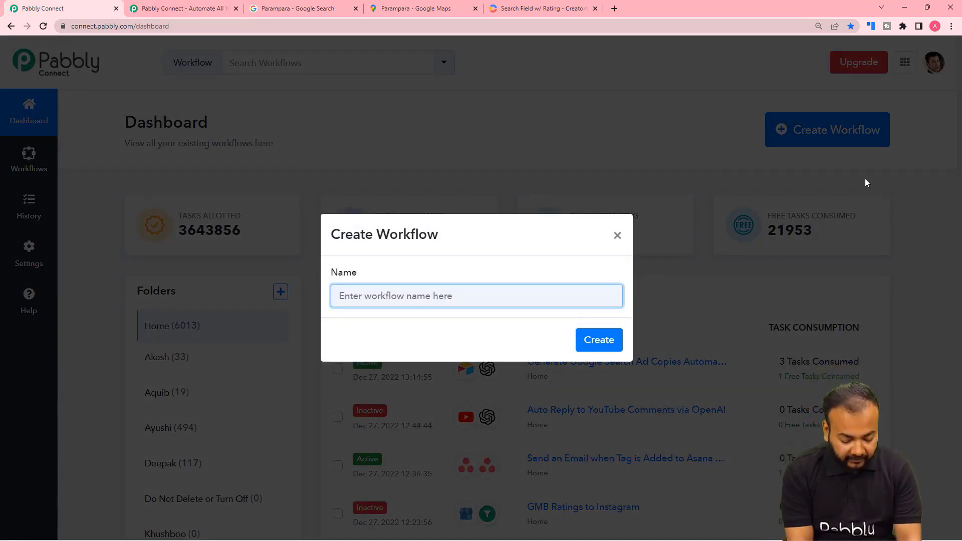
pyautogui.write('G')
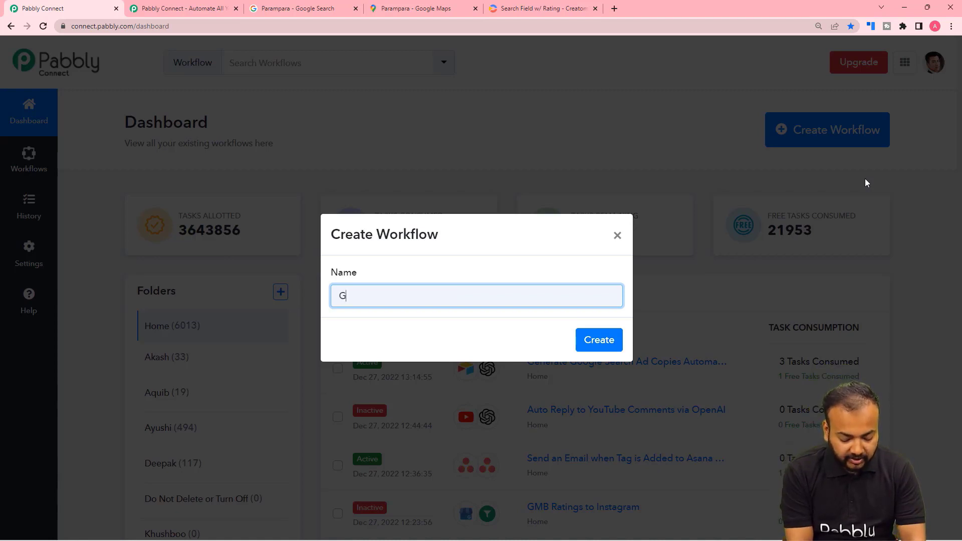
pyautogui.press('BackSpace')
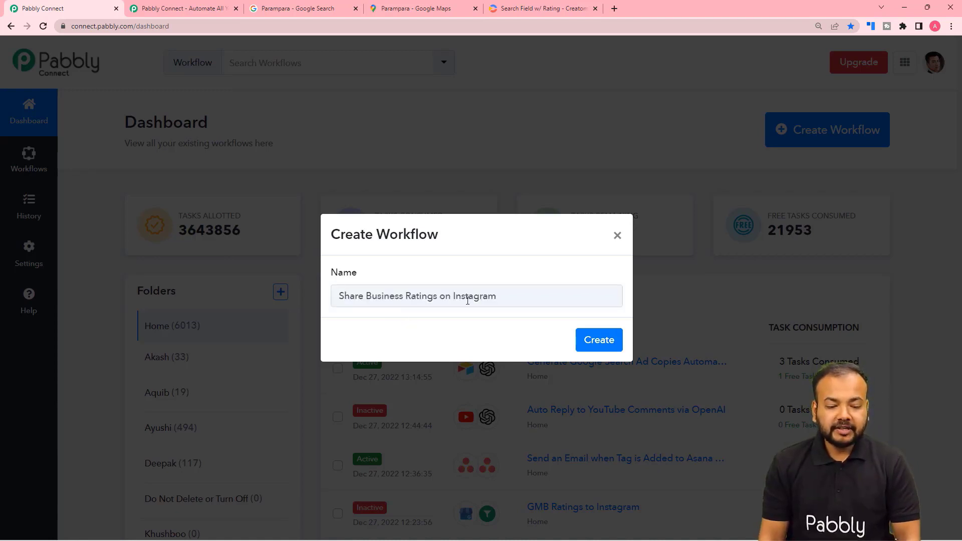
pyautogui.click(597, 346)
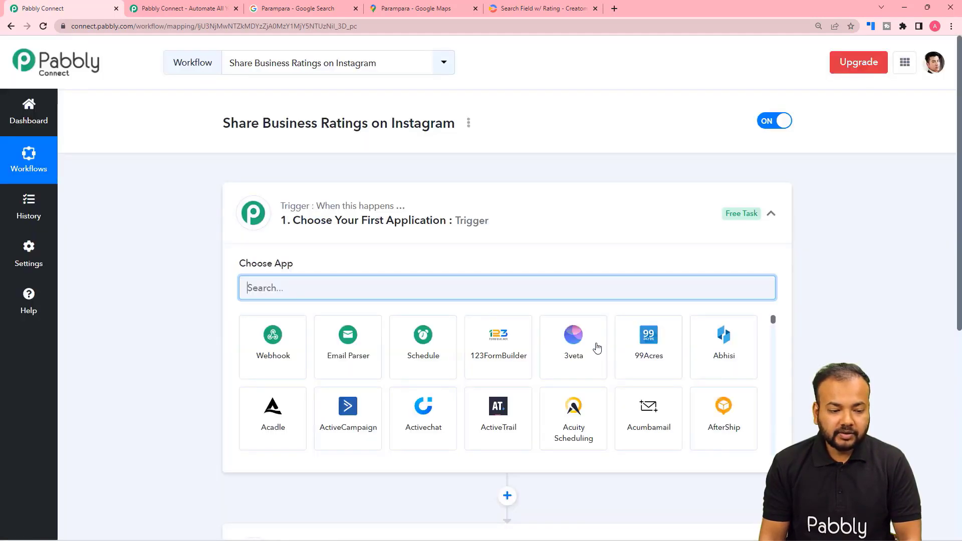
# Examine the new workflow's empty trigger and action sections with their available applications
pyautogui.click(770, 214)
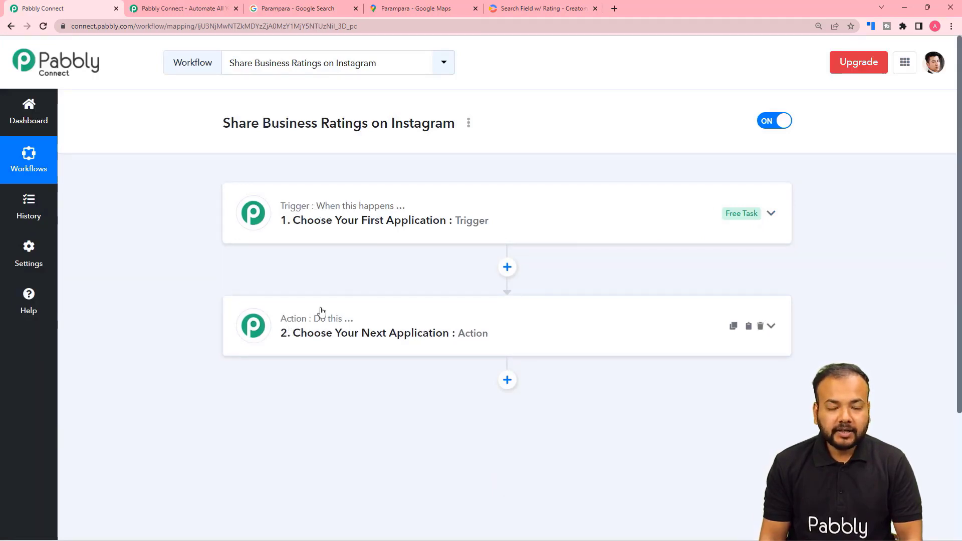
pyautogui.click(354, 230)
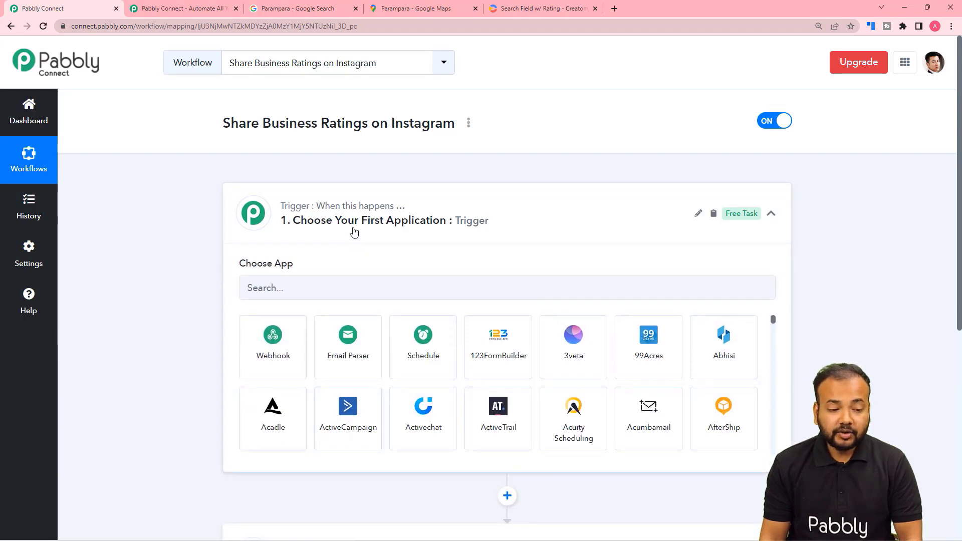
pyautogui.click(354, 230)
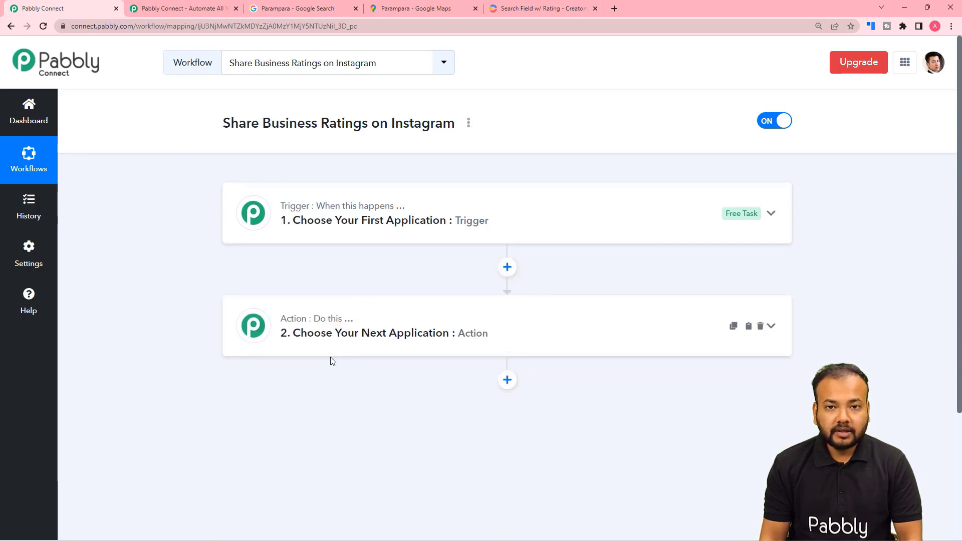
pyautogui.click(298, 239)
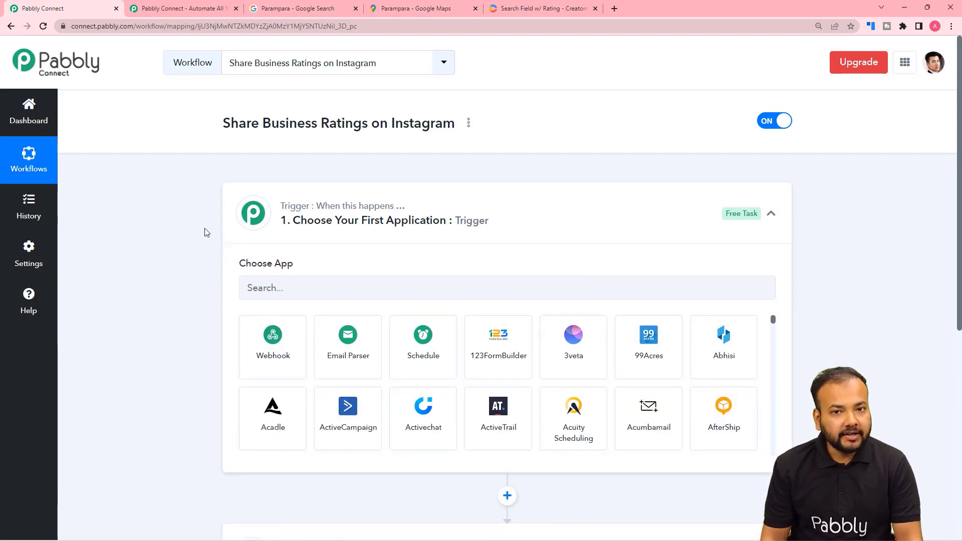
pyautogui.scroll(-6, 204, 232)
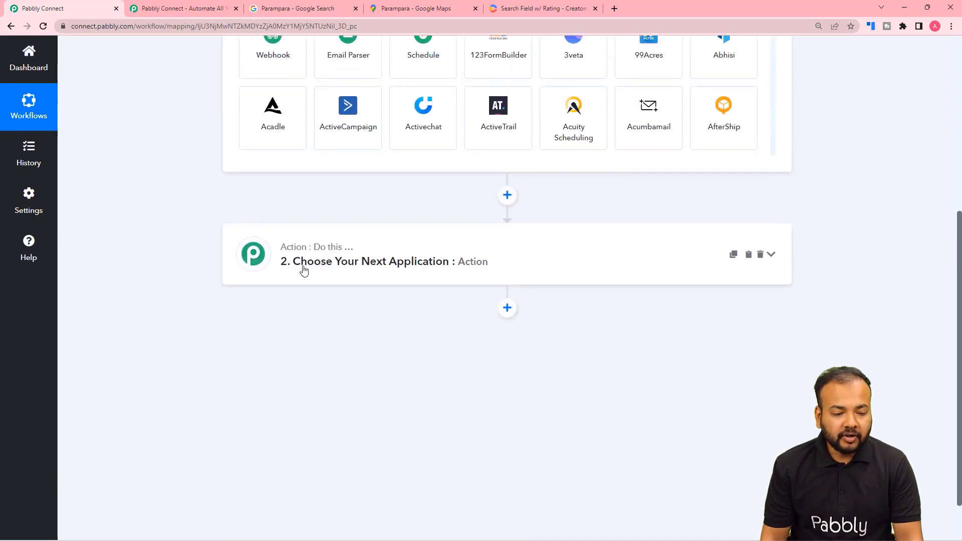
pyautogui.click(302, 271)
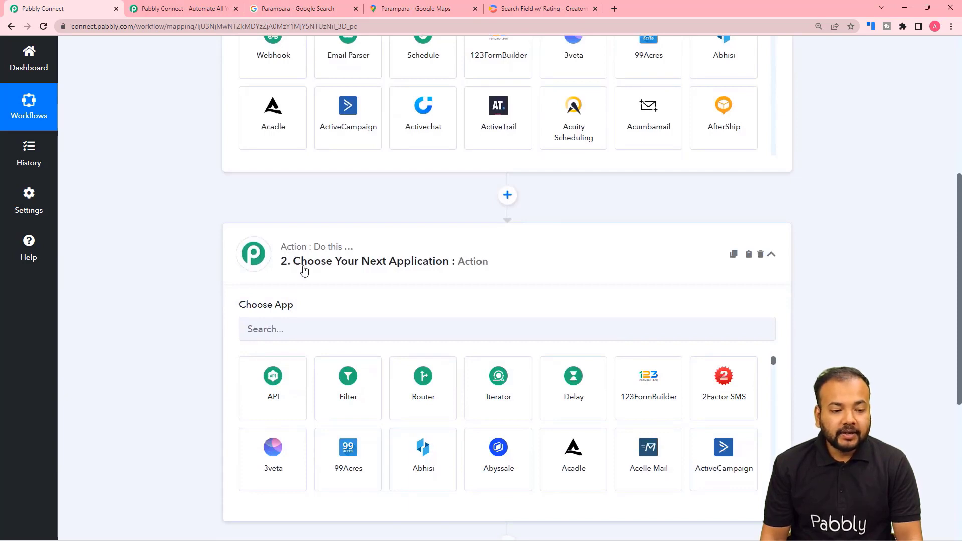
pyautogui.scroll(6, 303, 270)
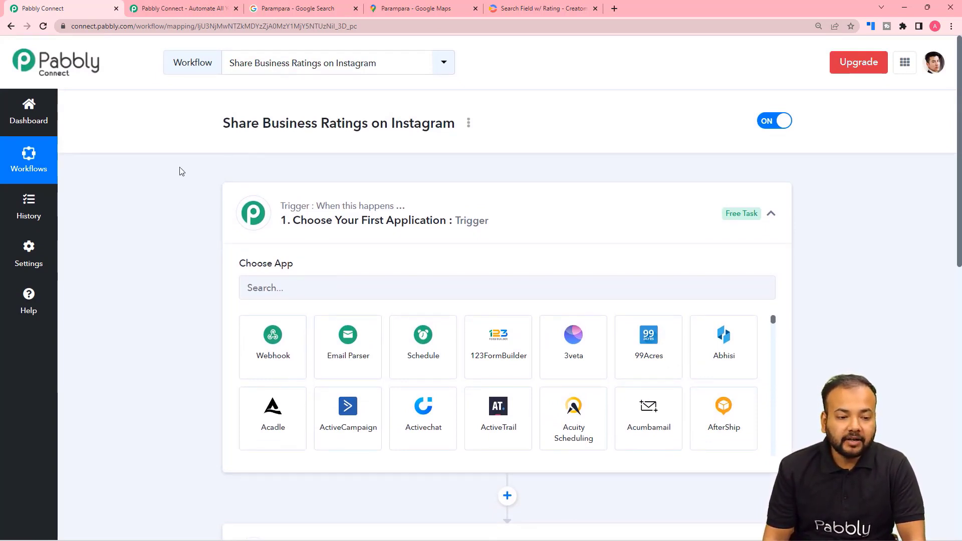
pyautogui.scroll(-2, 182, 171)
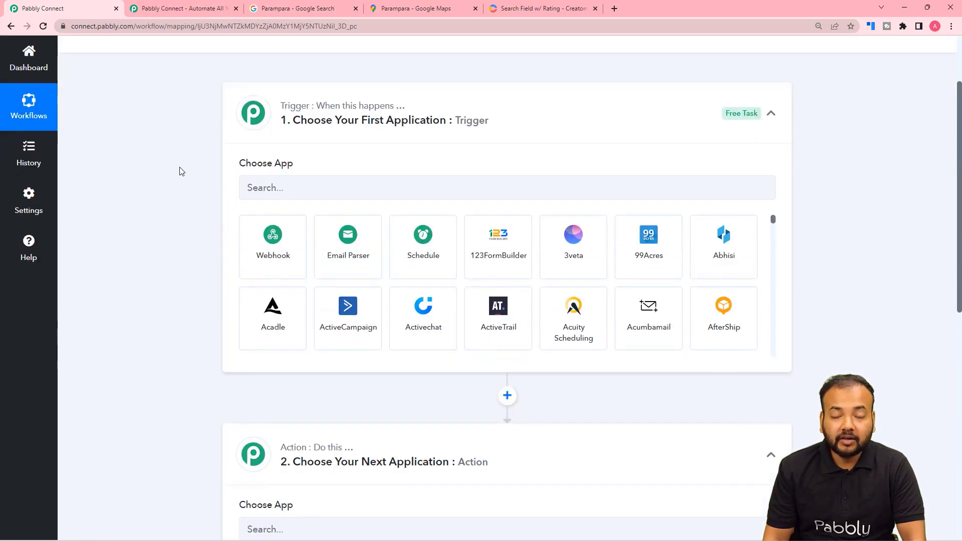
pyautogui.scroll(-3, 181, 171)
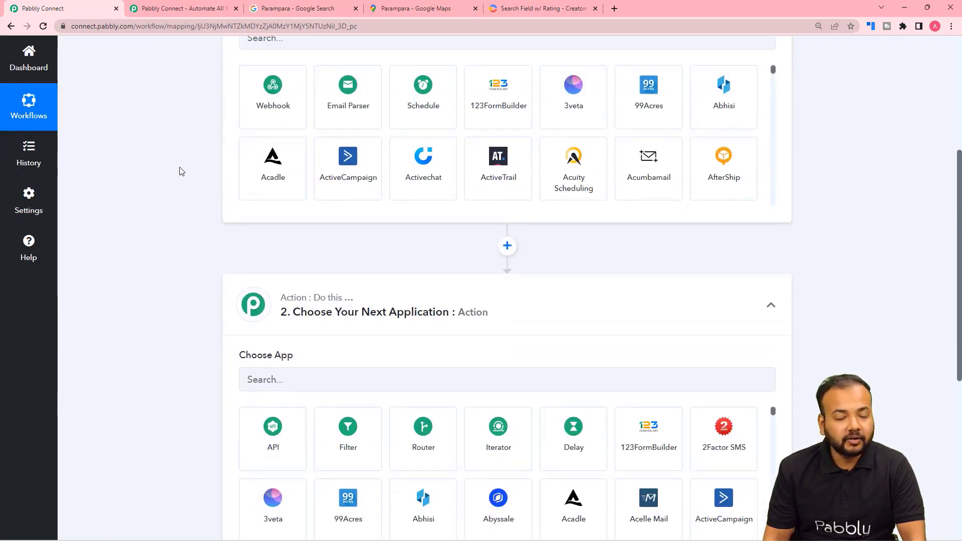
# Set the workflow's trigger application to Google My Business with New Review as the trigger event
pyautogui.scroll(4, 180, 171)
pyautogui.click(310, 237)
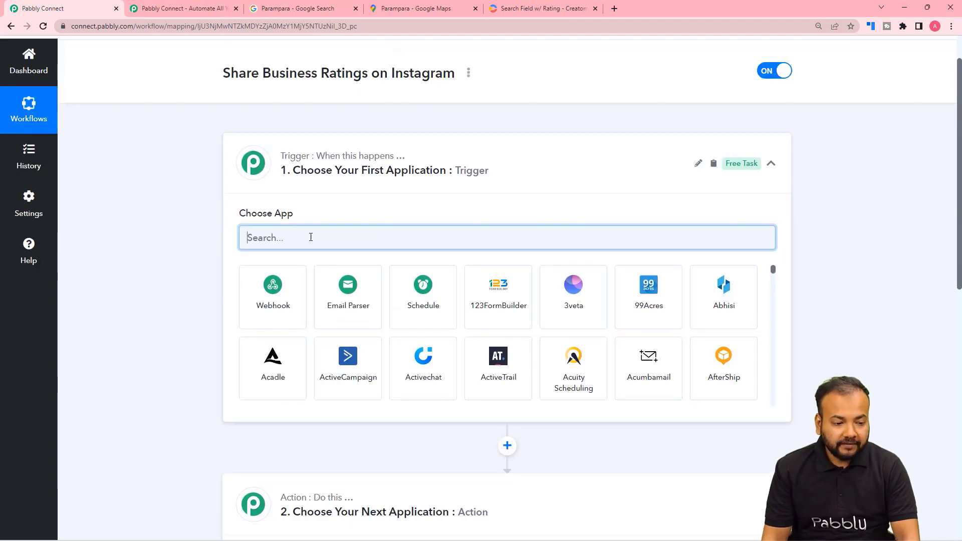
pyautogui.write('goo')
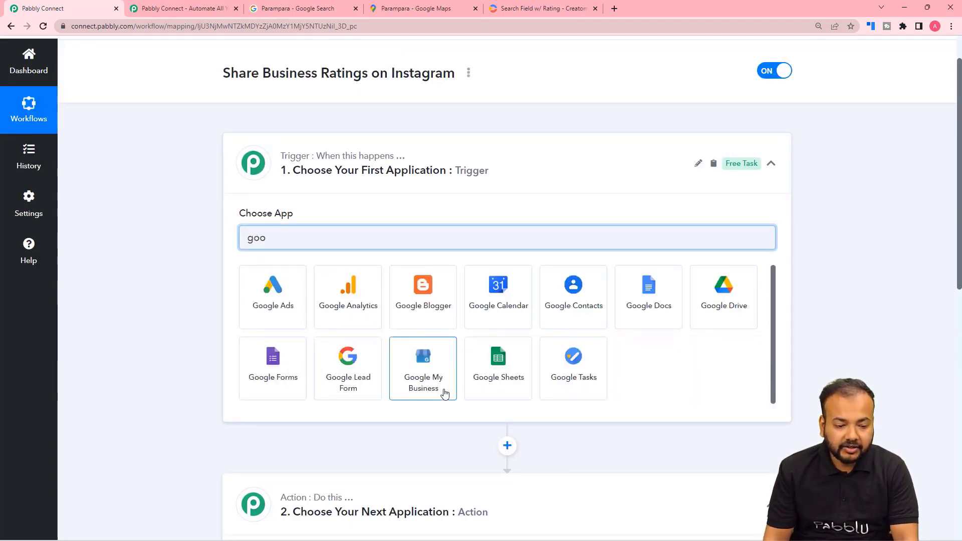
pyautogui.click(436, 390)
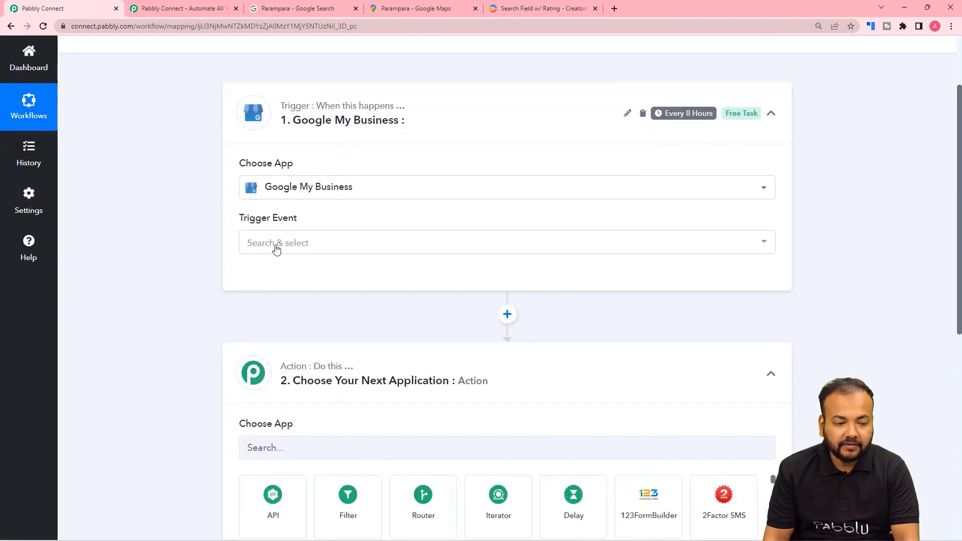
pyautogui.click(277, 245)
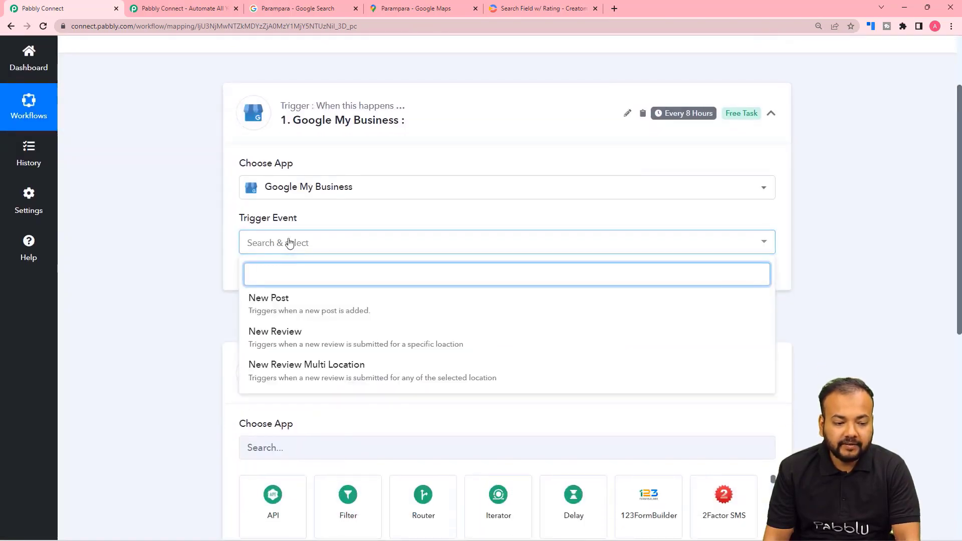
pyautogui.click(275, 335)
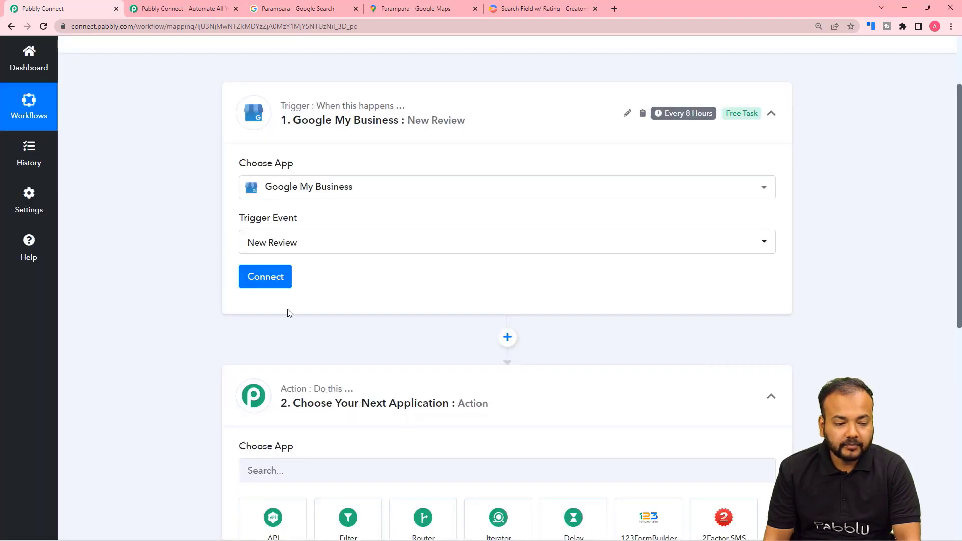
# Add a new Google My Business connection by signing in with the business's Google account and granting Pabbly access
pyautogui.click(276, 288)
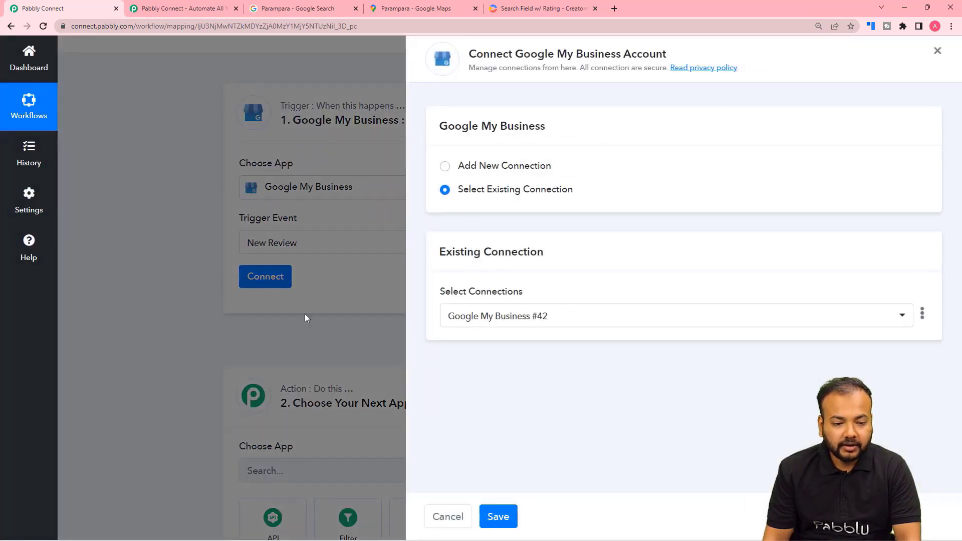
pyautogui.click(446, 169)
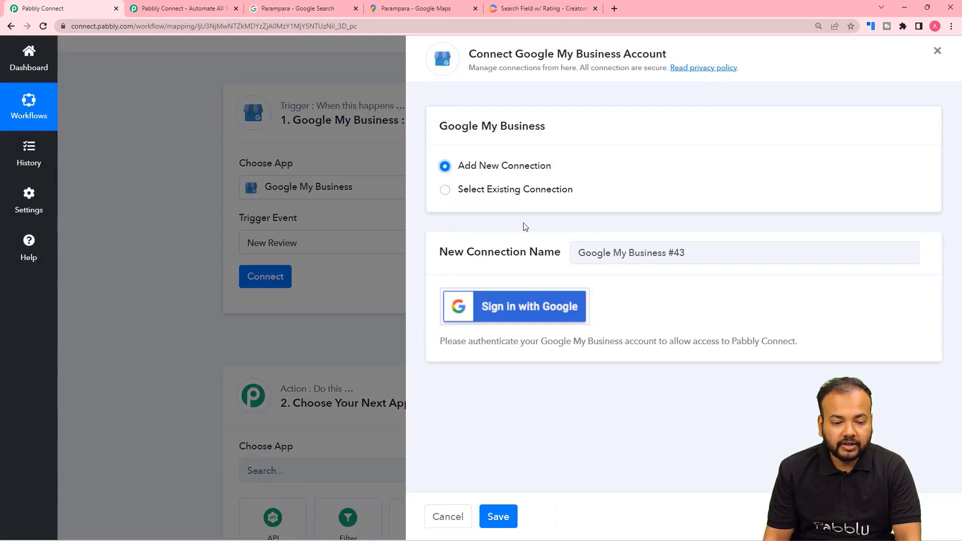
pyautogui.click(515, 311)
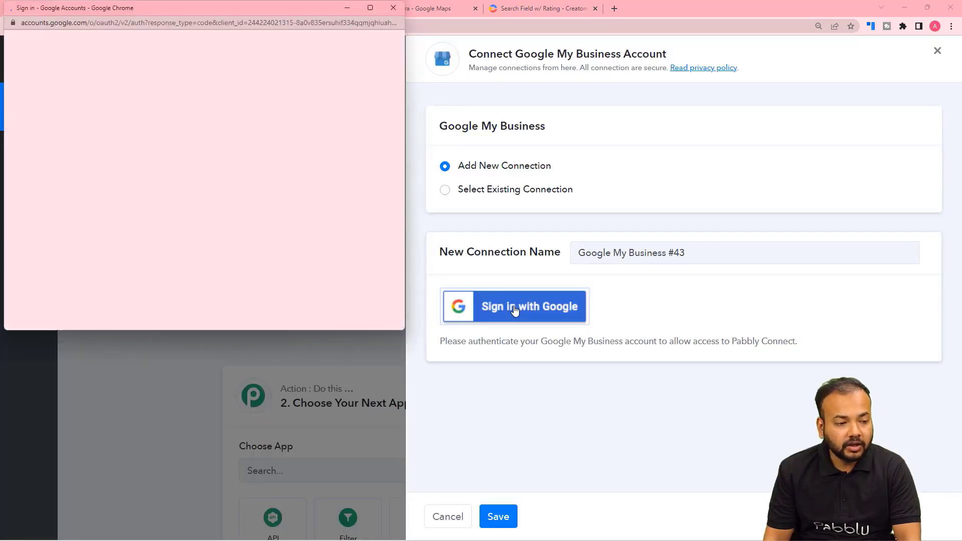
pyautogui.moveTo(401, 134); pyautogui.dragTo(398, 266)
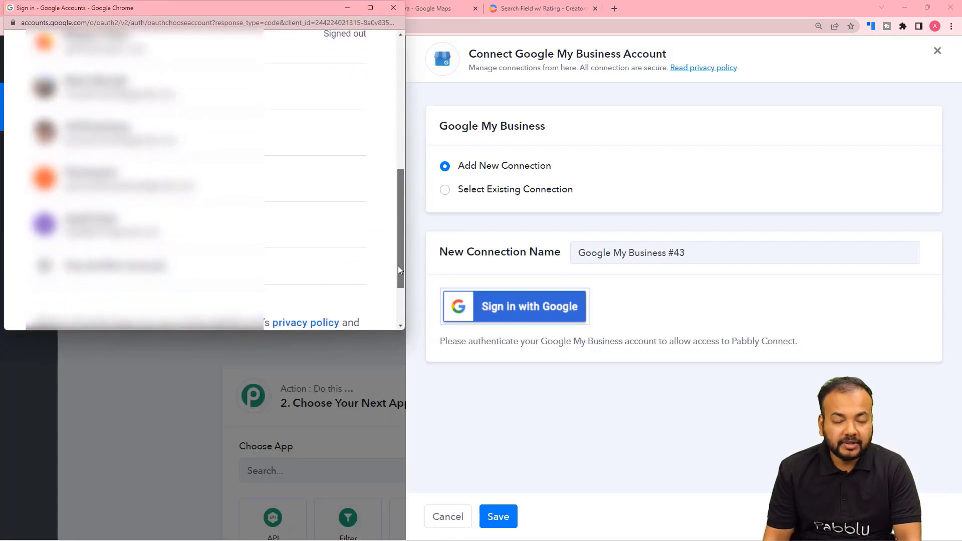
pyautogui.click(254, 181)
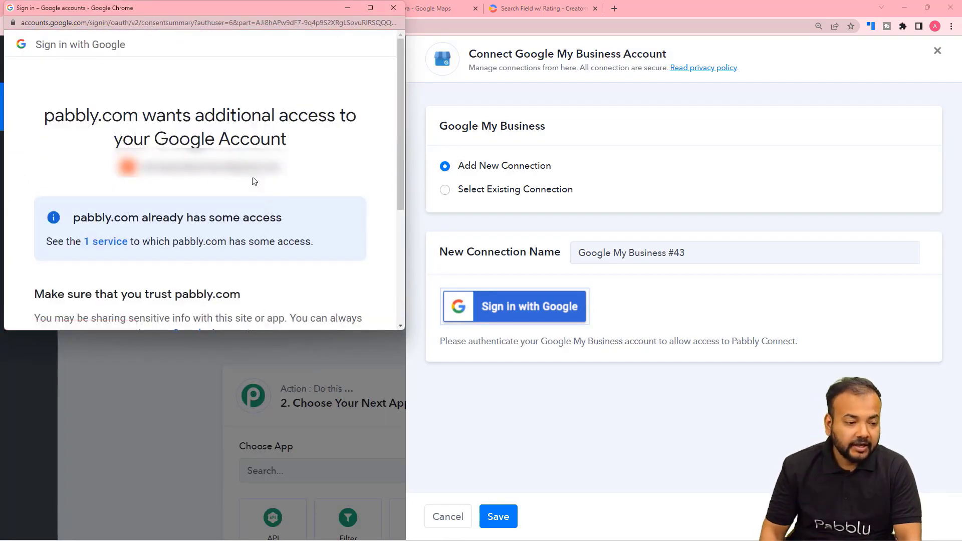
pyautogui.scroll(-2, 257, 182)
pyautogui.scroll(-2, 257, 182)
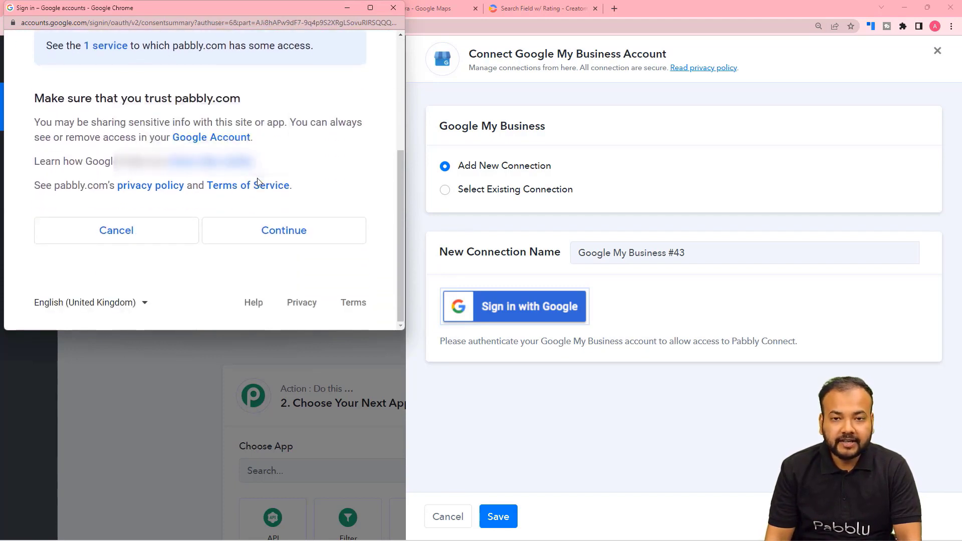
pyautogui.click(283, 228)
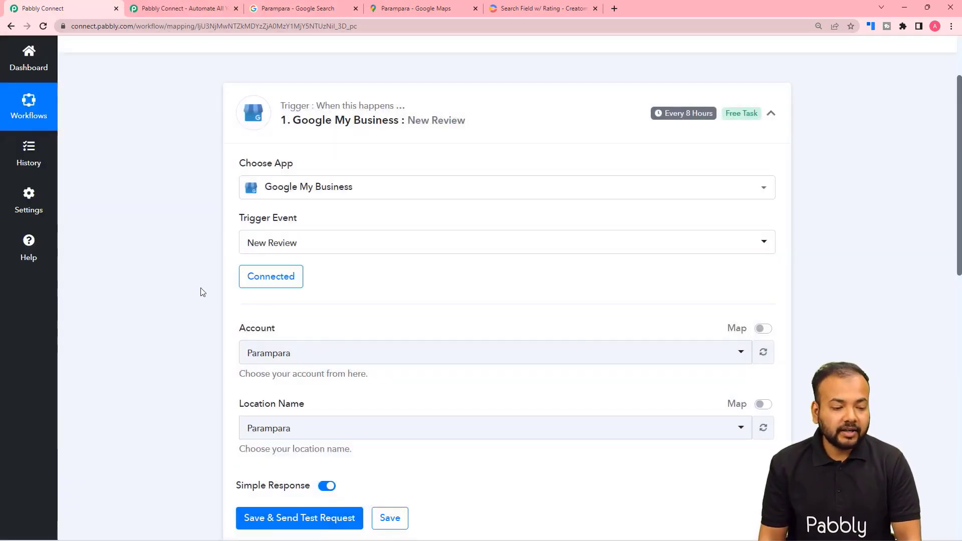
# Check the trigger's Parampara account and location against the Parampara listing in Google Search, and return to Pabbly Connect
pyautogui.scroll(-3, 153, 282)
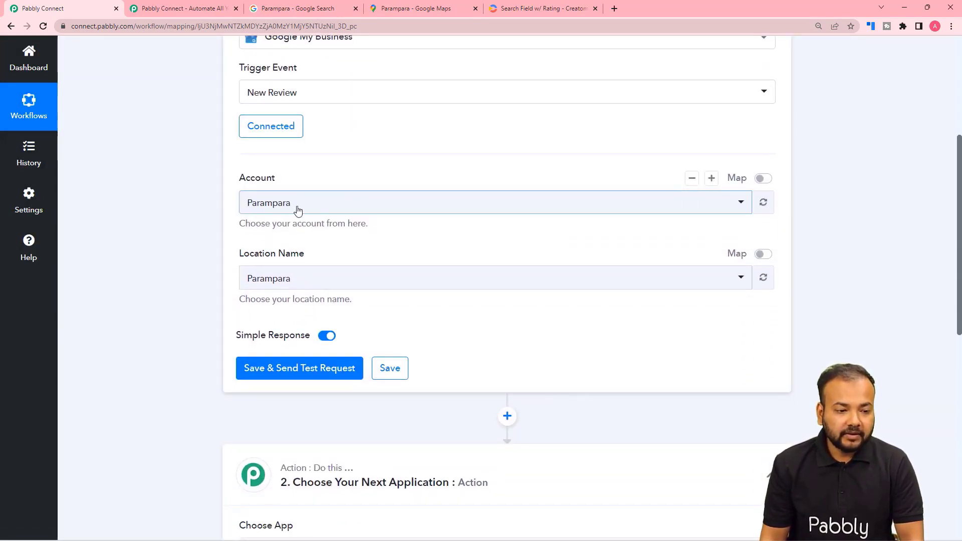
pyautogui.scroll(-2, 296, 208)
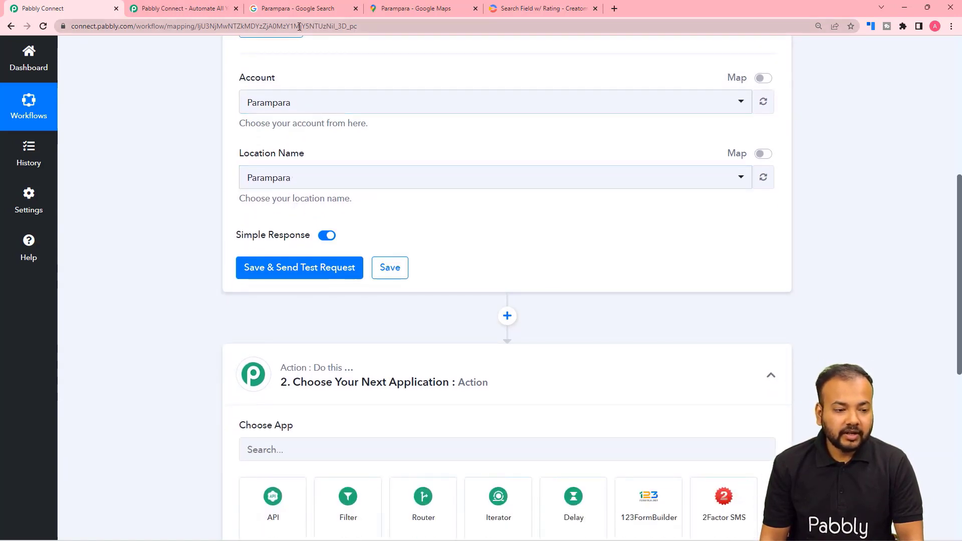
pyautogui.click(286, 110)
pyautogui.click(252, 159)
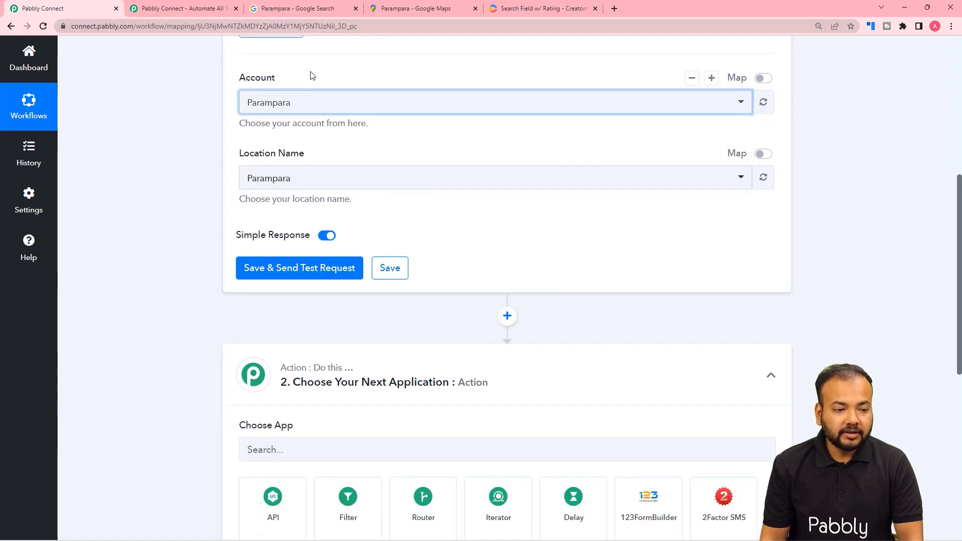
pyautogui.click(318, 10)
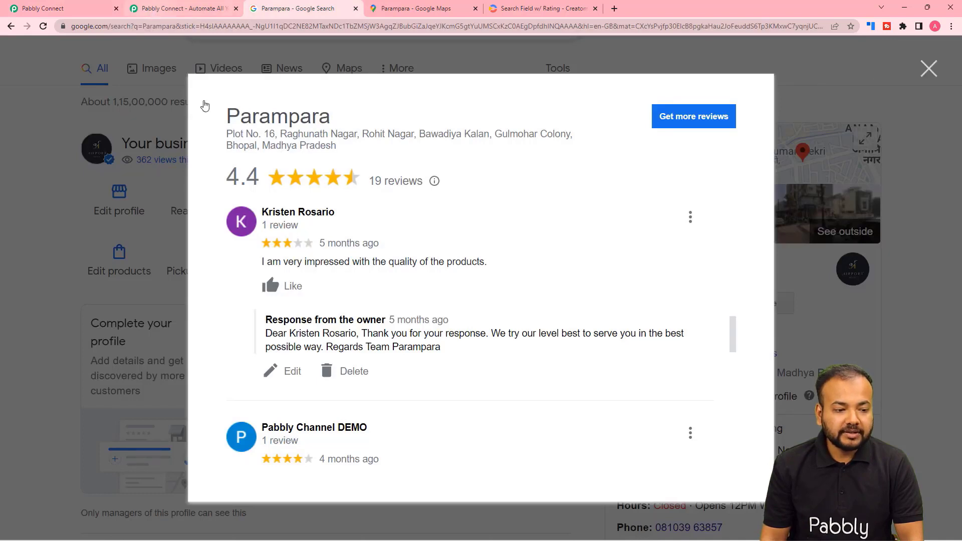
pyautogui.click(98, 5)
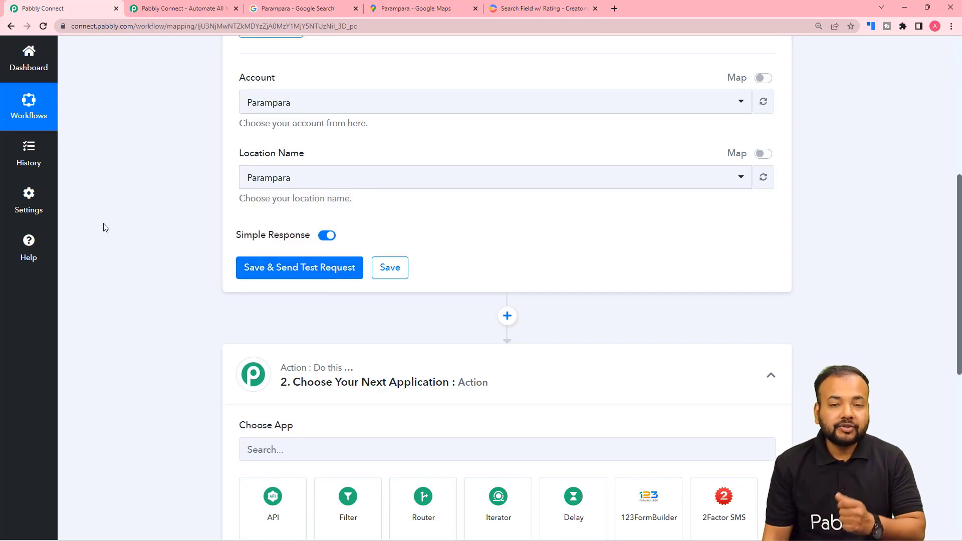
# Save the trigger and send a test request, and enlarge the profile photo URL, reply comment and comment values in the response
pyautogui.click(265, 275)
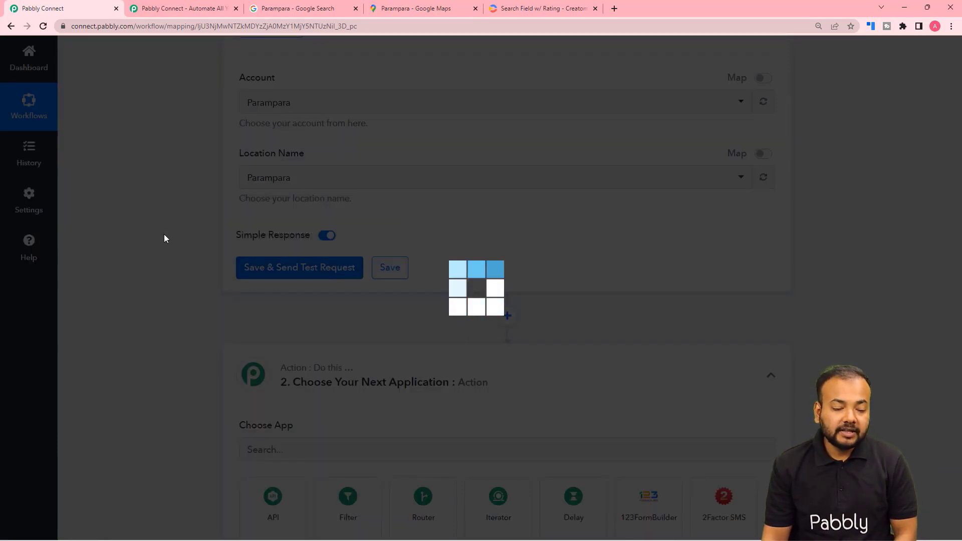
pyautogui.scroll(-3, 167, 238)
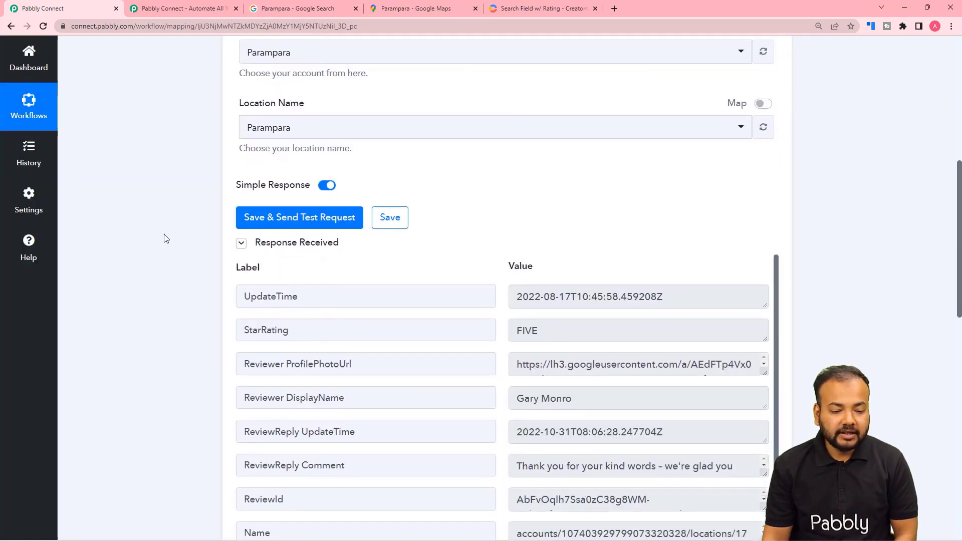
pyautogui.scroll(-1, 166, 238)
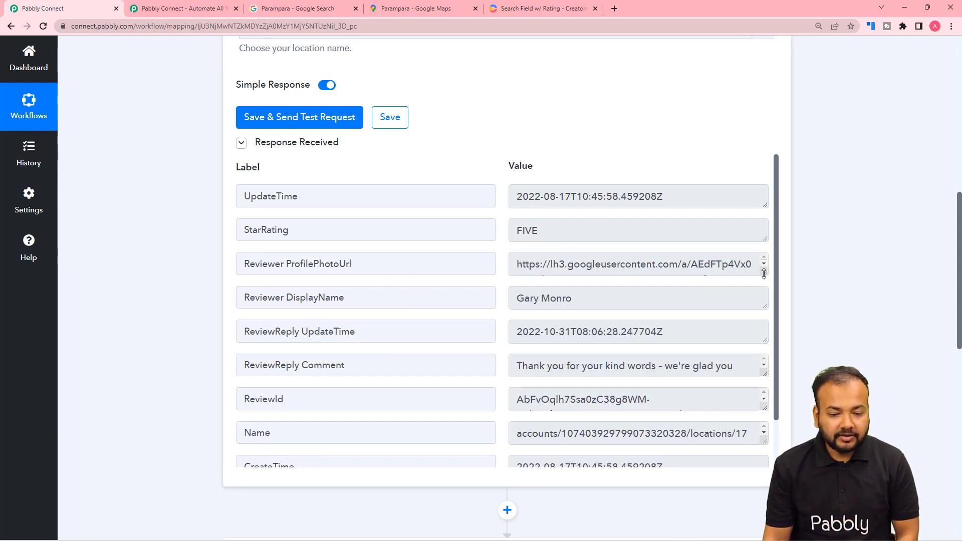
pyautogui.moveTo(763, 273); pyautogui.dragTo(763, 304)
pyautogui.scroll(-1, 573, 278)
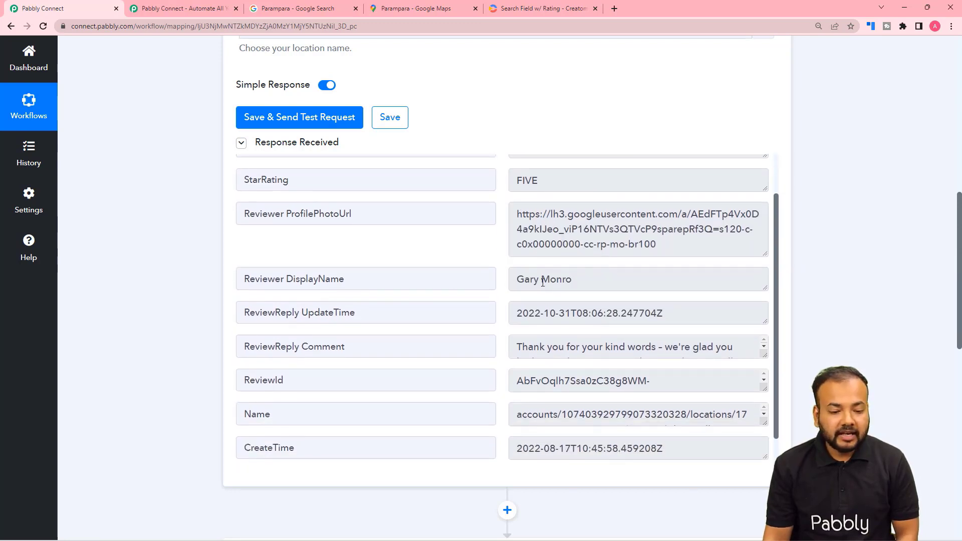
pyautogui.scroll(-1, 435, 301)
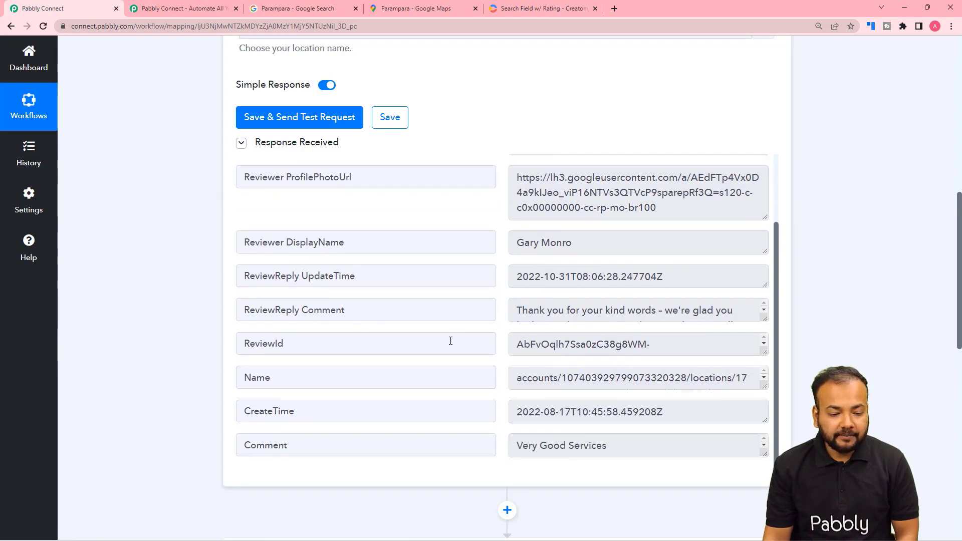
pyautogui.scroll(-2, 501, 300)
pyautogui.moveTo(764, 219); pyautogui.dragTo(767, 256)
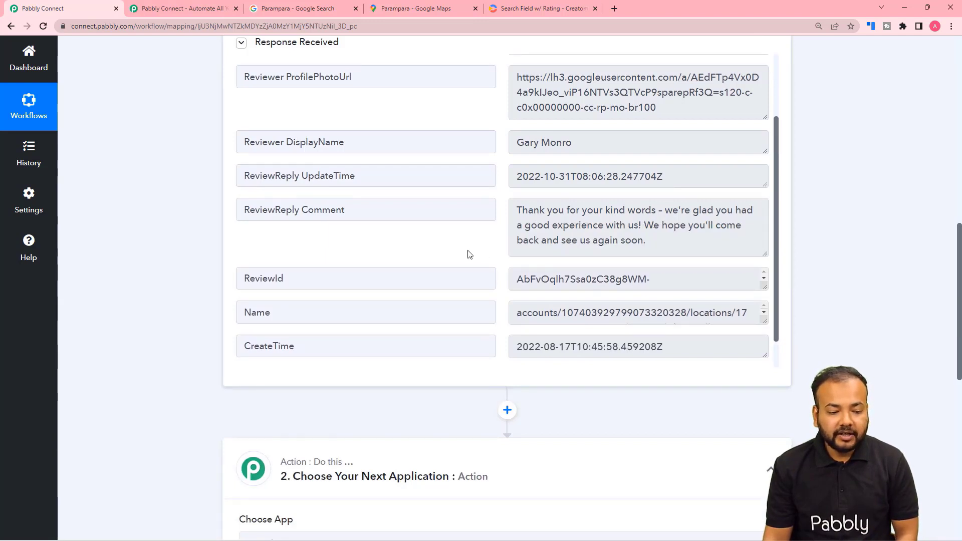
pyautogui.scroll(-1, 468, 253)
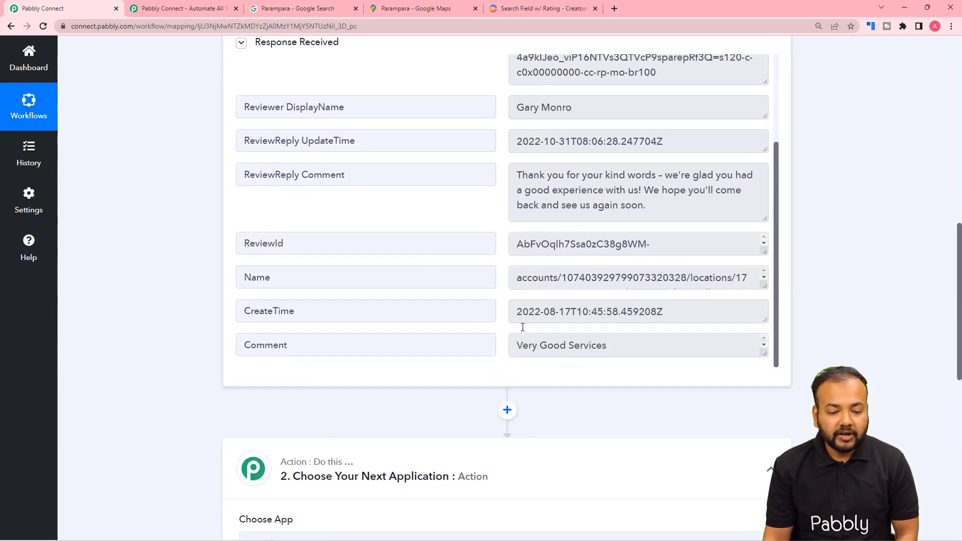
pyautogui.moveTo(764, 369); pyautogui.dragTo(634, 372)
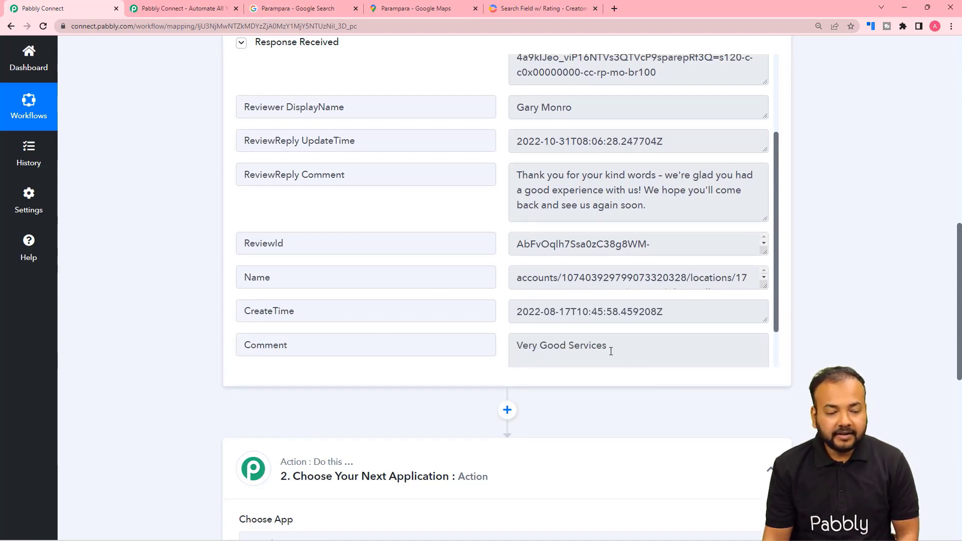
# Find the matching customer review among Parampara's reviews in Google Search, and return to Pabbly Connect
pyautogui.click(296, 9)
pyautogui.scroll(-9, 380, 215)
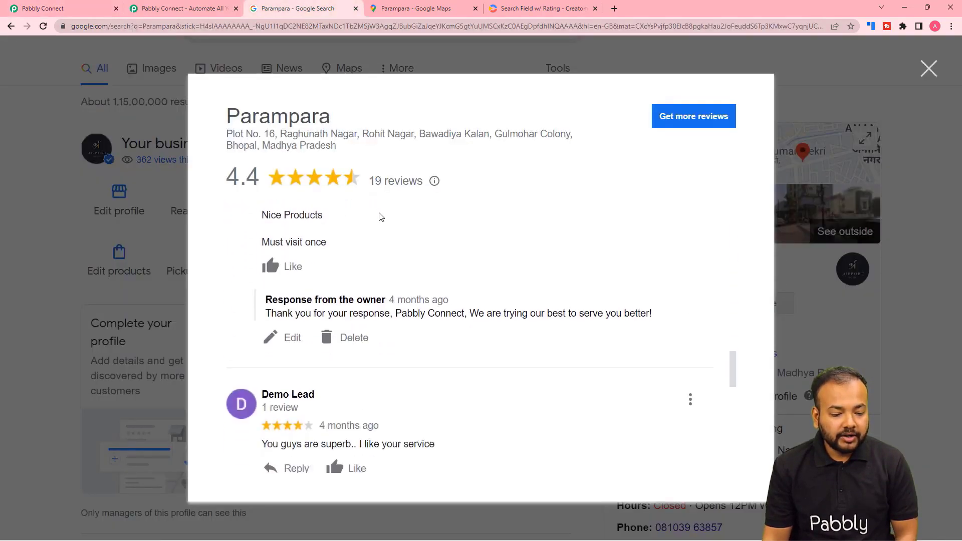
pyautogui.scroll(-2, 379, 216)
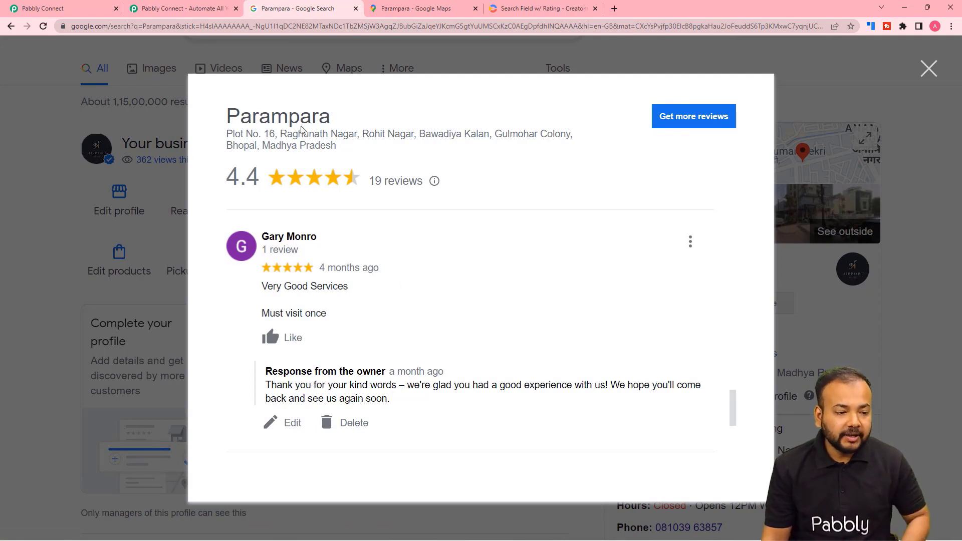
pyautogui.click(83, 11)
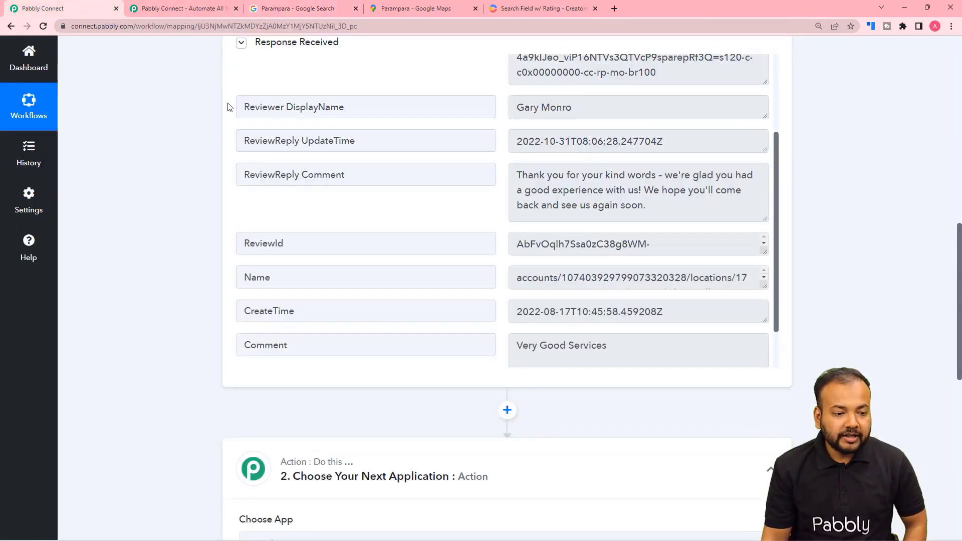
# Review the rating, reviewer and reply fields in the trigger response along with the empty action section
pyautogui.scroll(5, 416, 150)
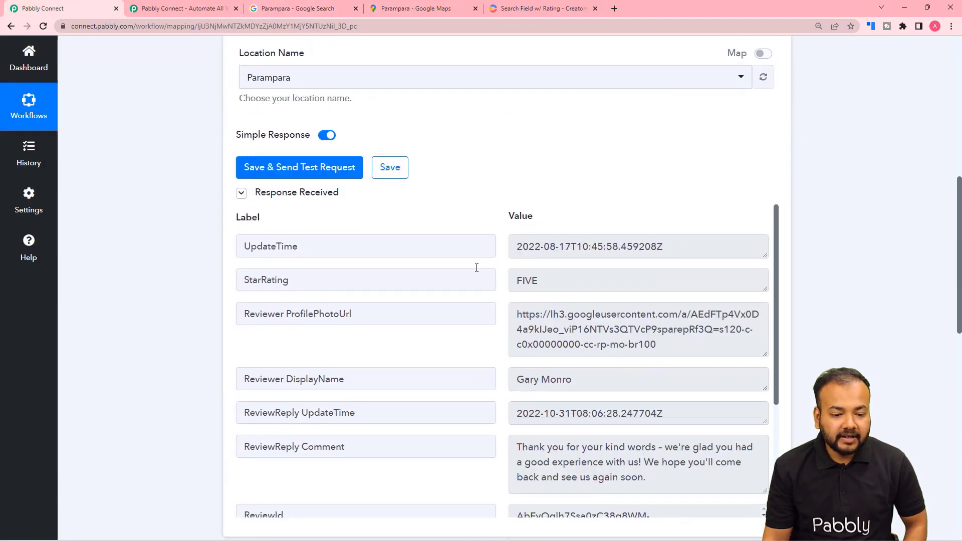
pyautogui.scroll(-1, 379, 250)
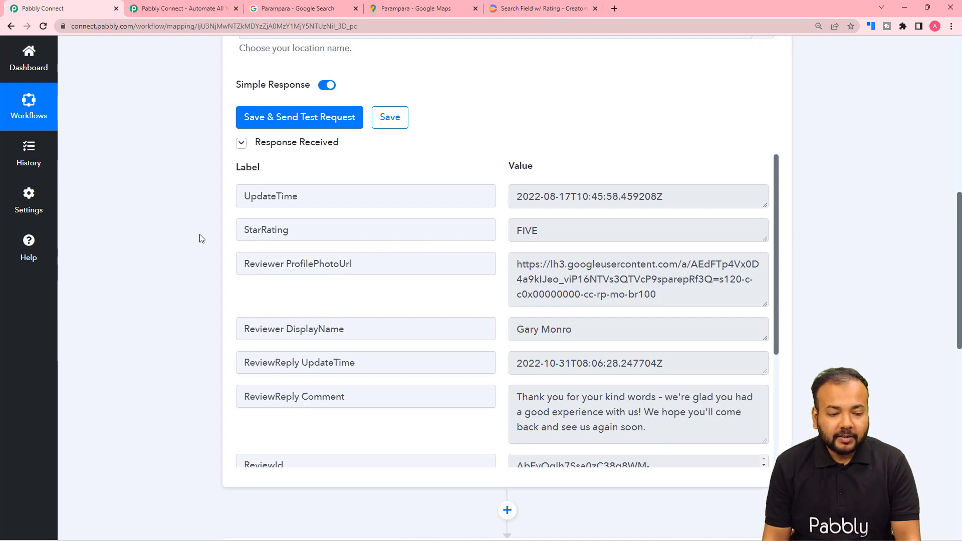
pyautogui.scroll(-2, 200, 238)
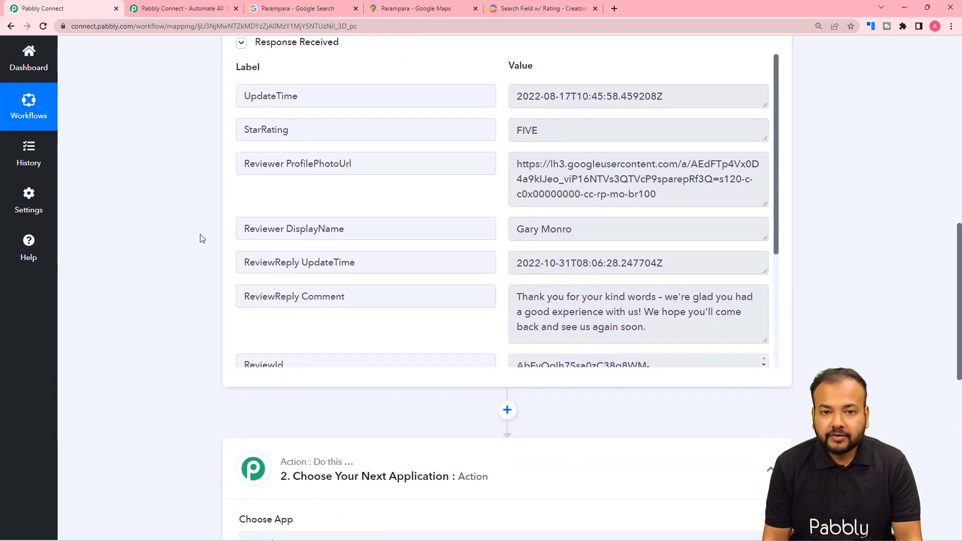
pyautogui.scroll(-4, 200, 238)
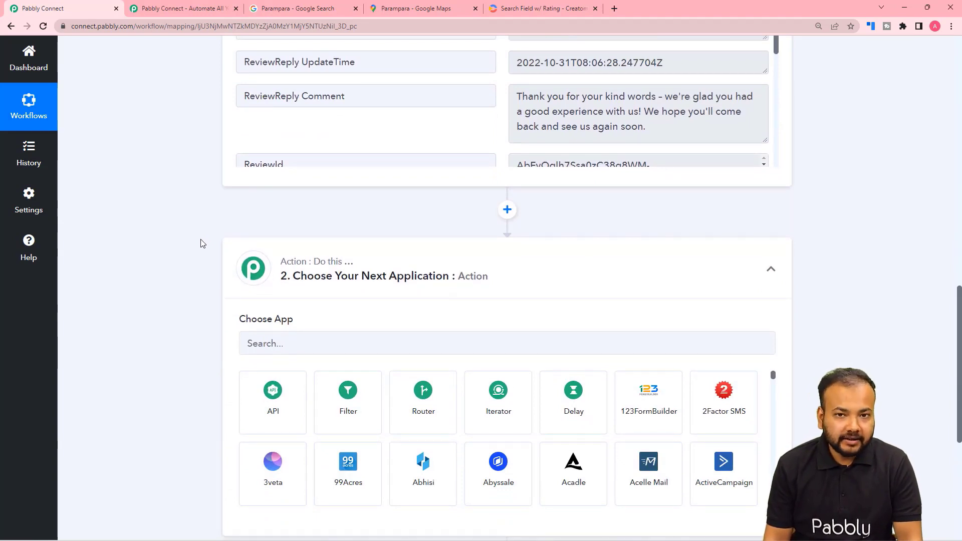
pyautogui.scroll(-1, 200, 243)
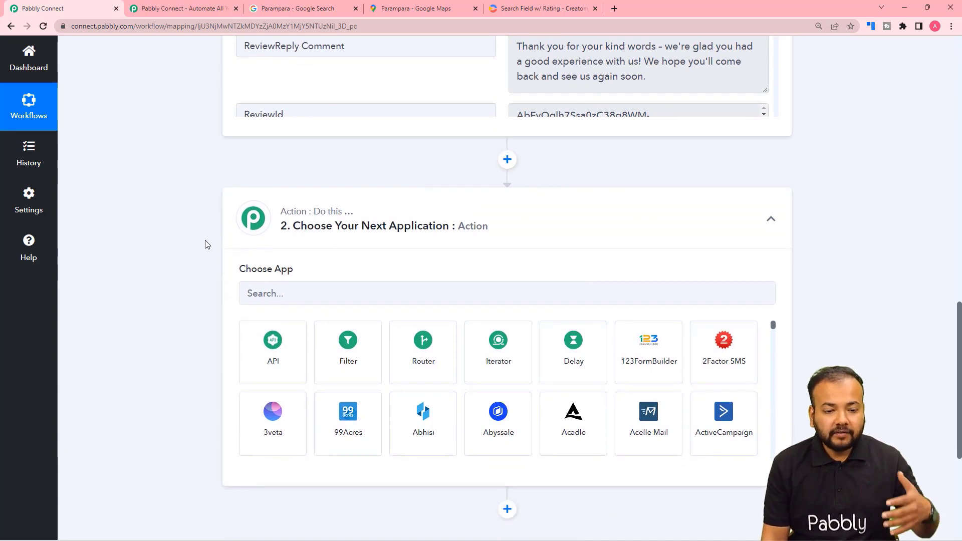
pyautogui.scroll(3, 221, 243)
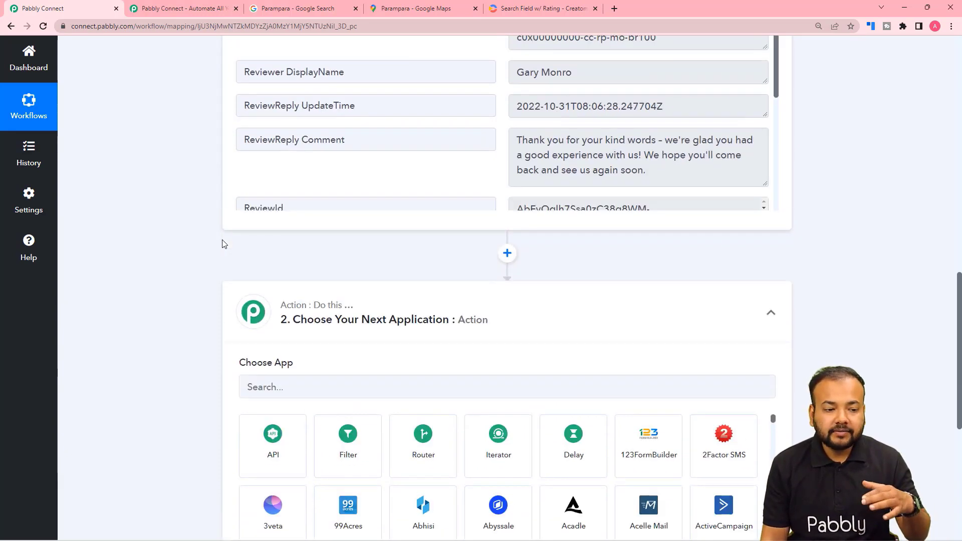
pyautogui.scroll(3, 235, 236)
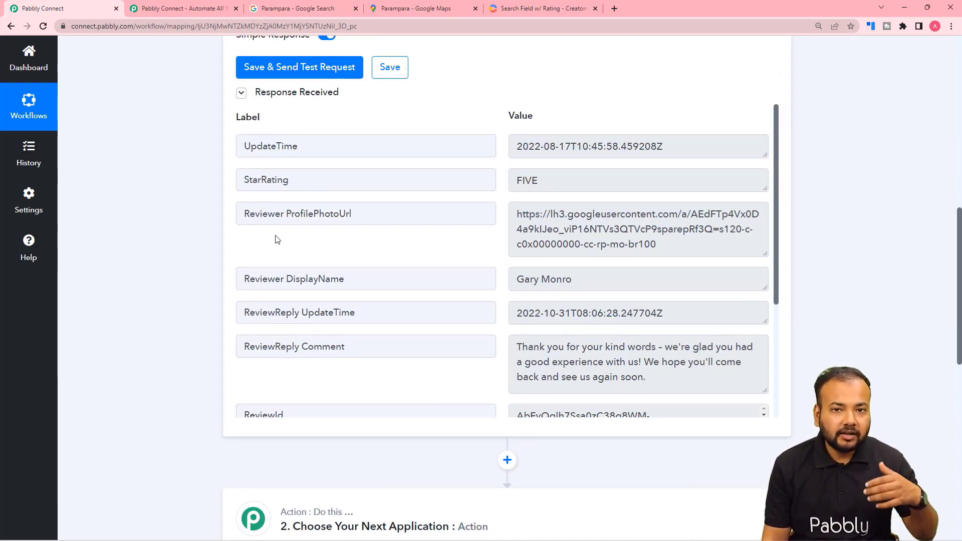
# Choose the Filter app for the action step following the Google My Business trigger
pyautogui.scroll(-3, 279, 239)
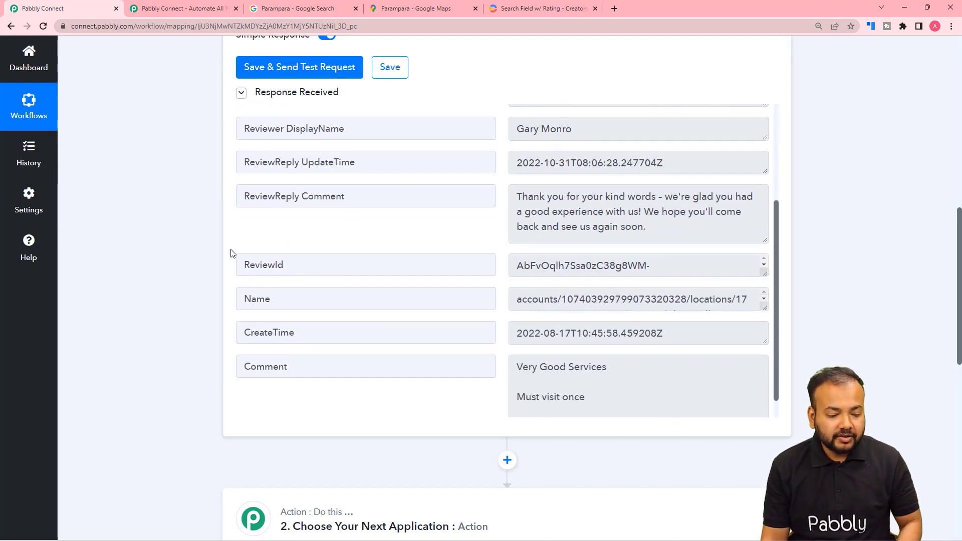
pyautogui.scroll(-3, 232, 253)
pyautogui.scroll(-5, 201, 279)
pyautogui.click(336, 252)
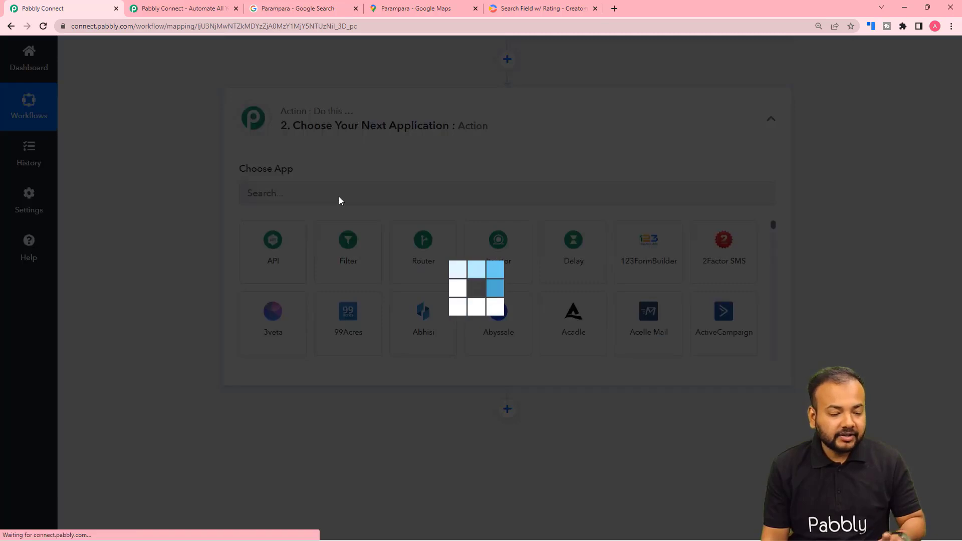
pyautogui.scroll(-2, 271, 231)
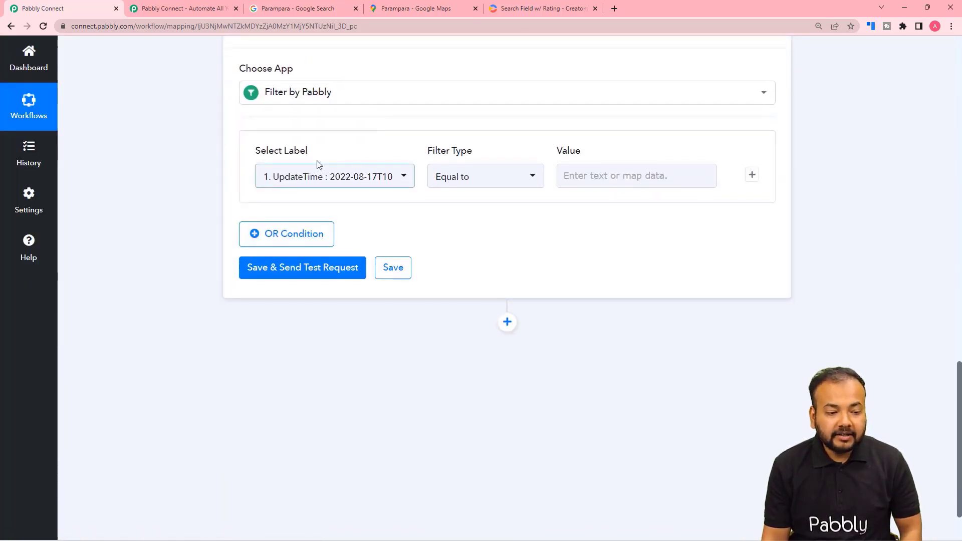
# Check the star rating in the trigger response, and select the trigger's StarRating field as the filter label
pyautogui.scroll(1, 405, 202)
pyautogui.scroll(10, 406, 201)
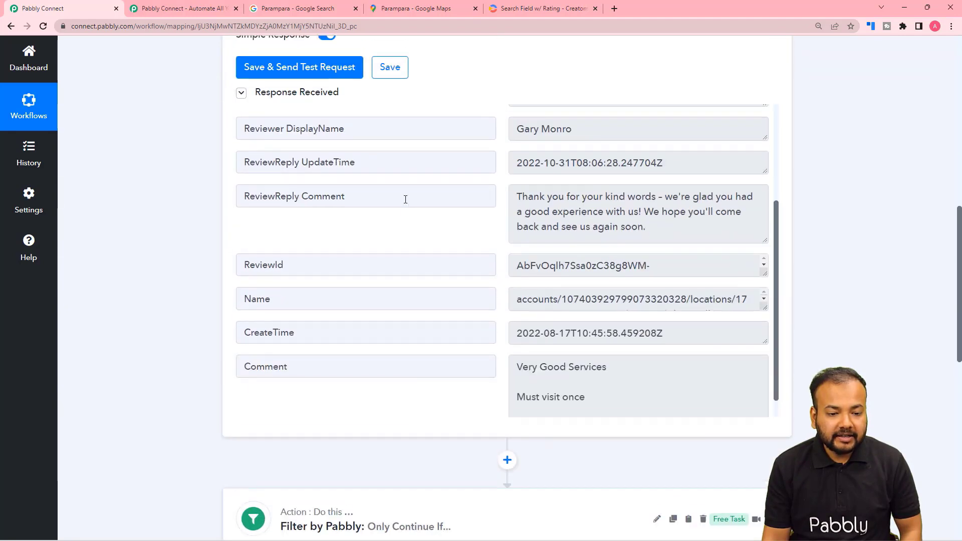
pyautogui.scroll(5, 406, 205)
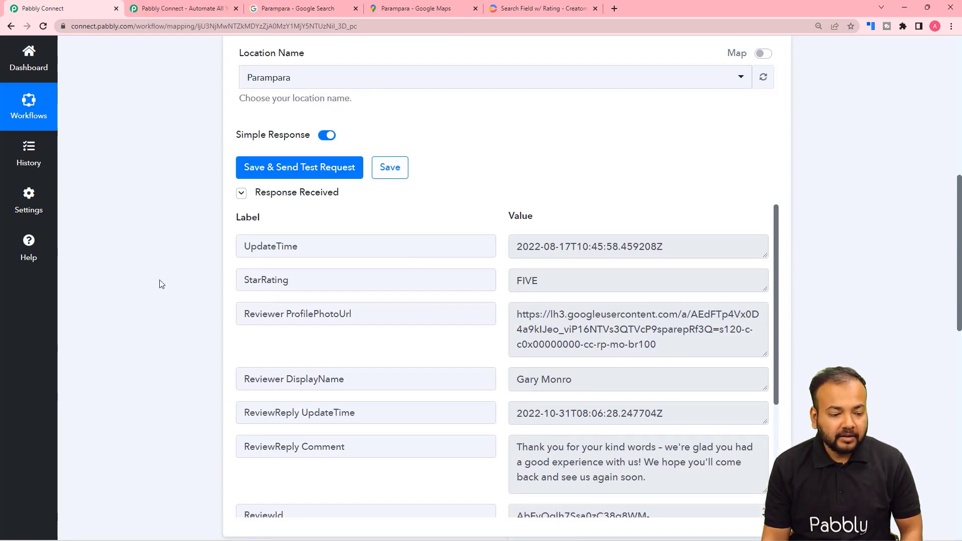
pyautogui.scroll(-13, 161, 284)
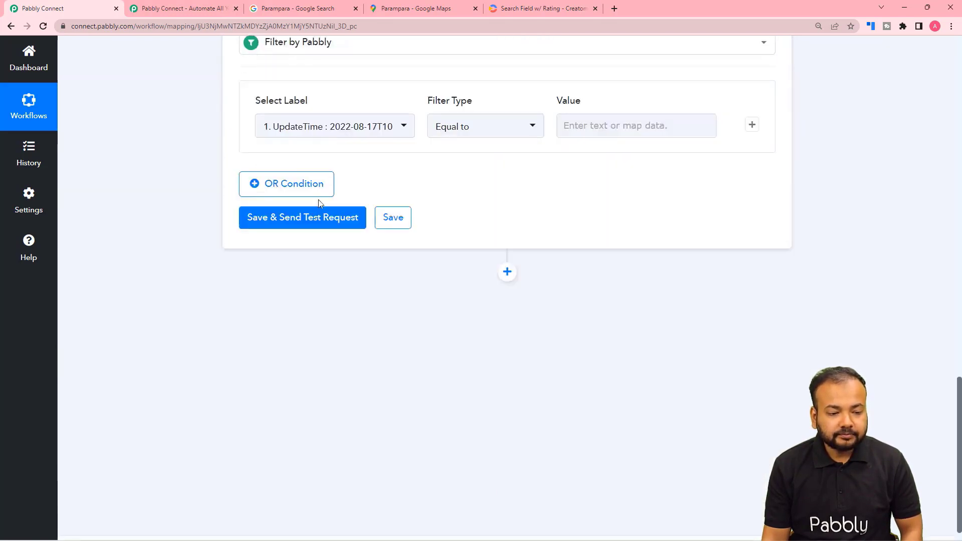
pyautogui.click(322, 131)
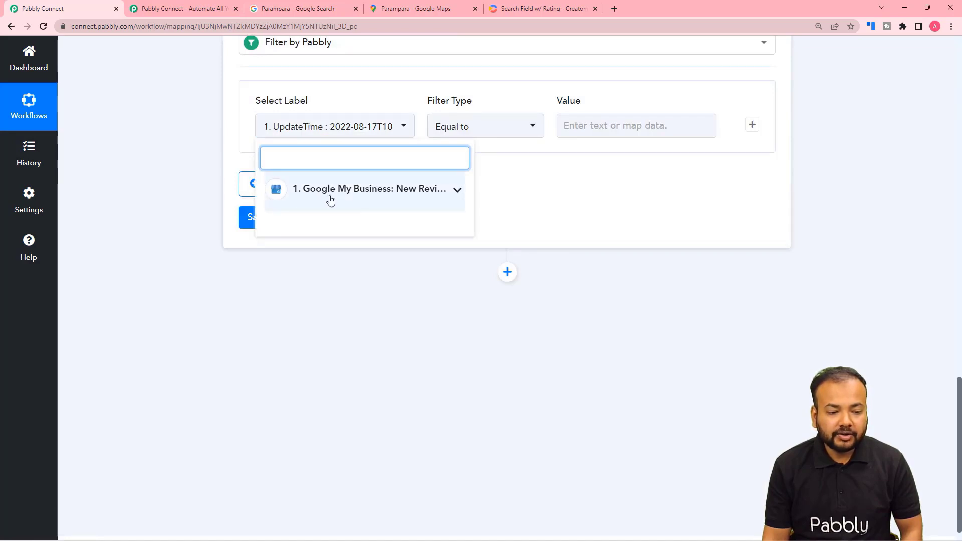
pyautogui.click(326, 206)
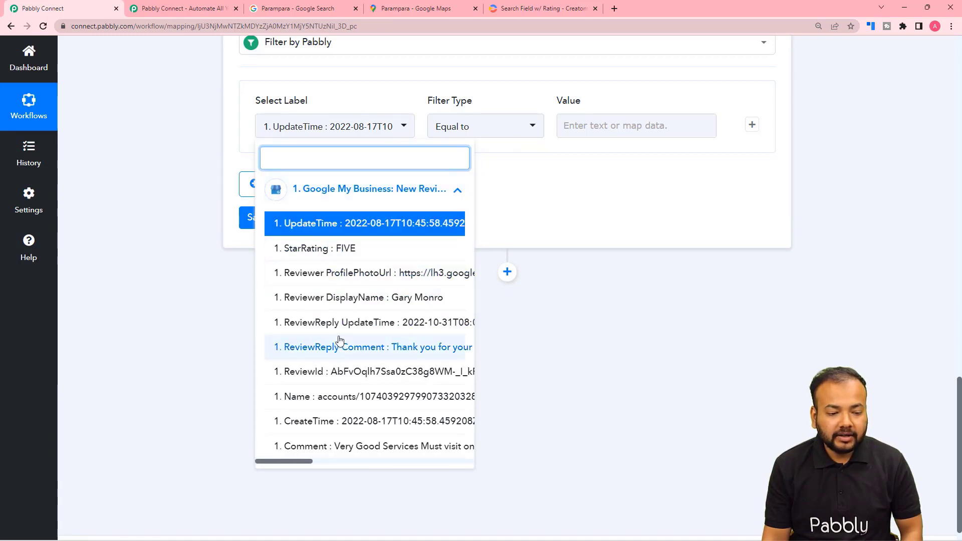
pyautogui.click(313, 252)
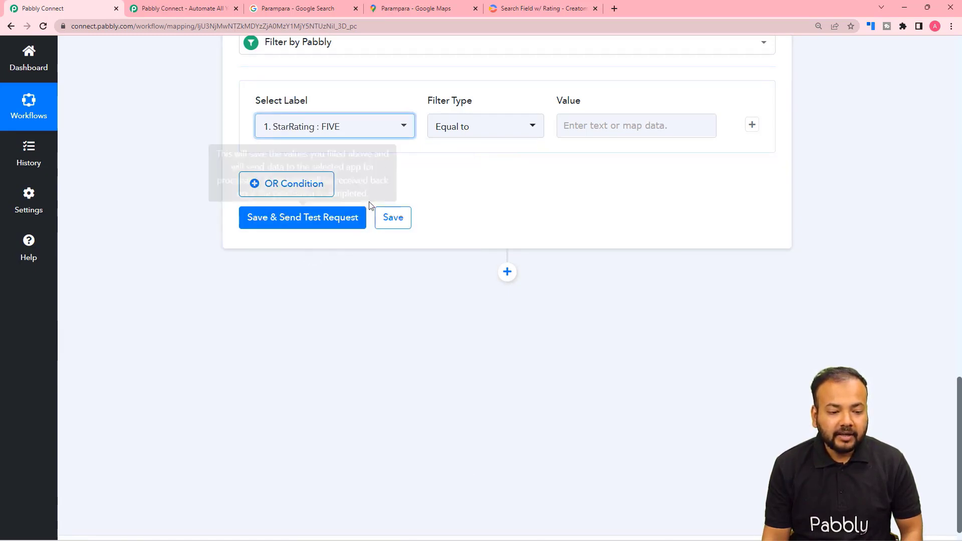
# Set the filter condition to Equal to FIVE, save it with a test request, and check the response
pyautogui.click(484, 133)
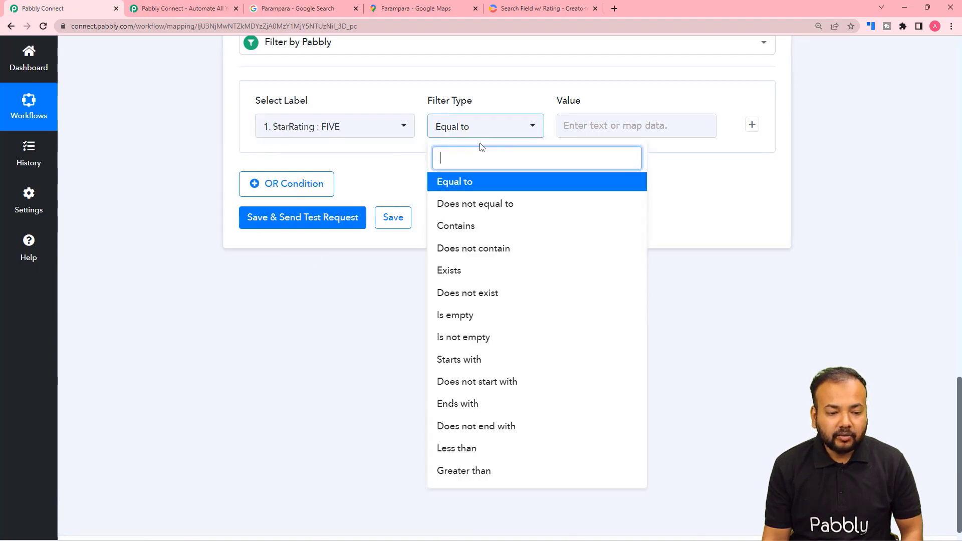
pyautogui.click(468, 185)
pyautogui.click(601, 131)
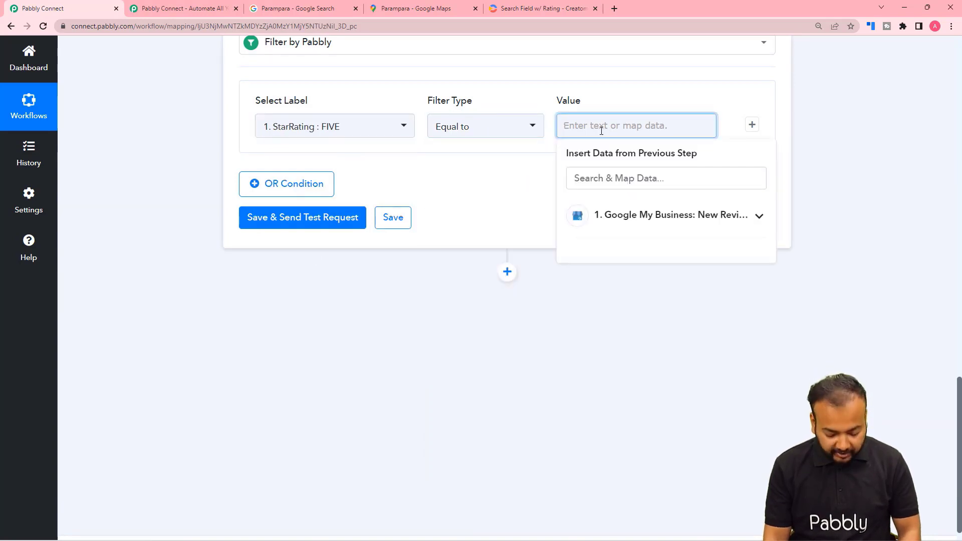
pyautogui.write('FIV')
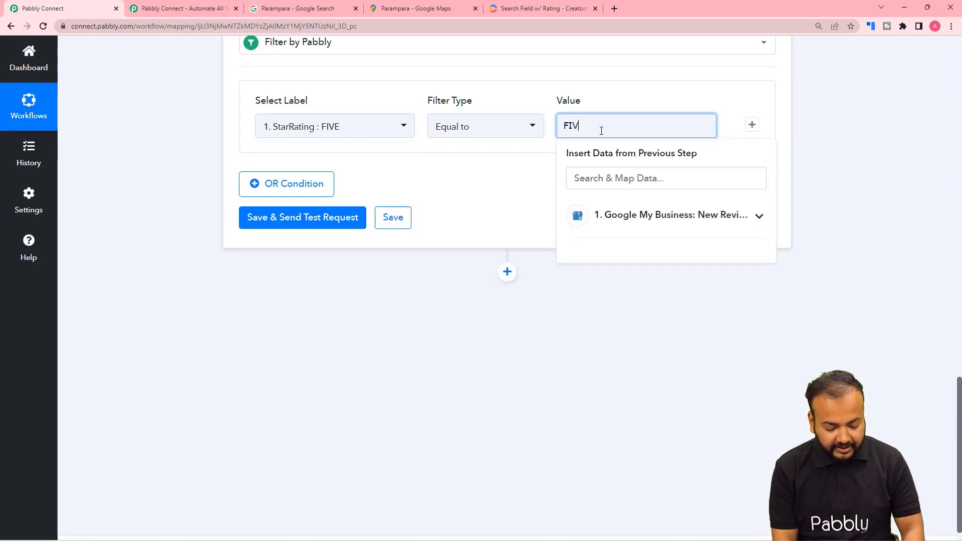
pyautogui.write('E')
pyautogui.click(501, 193)
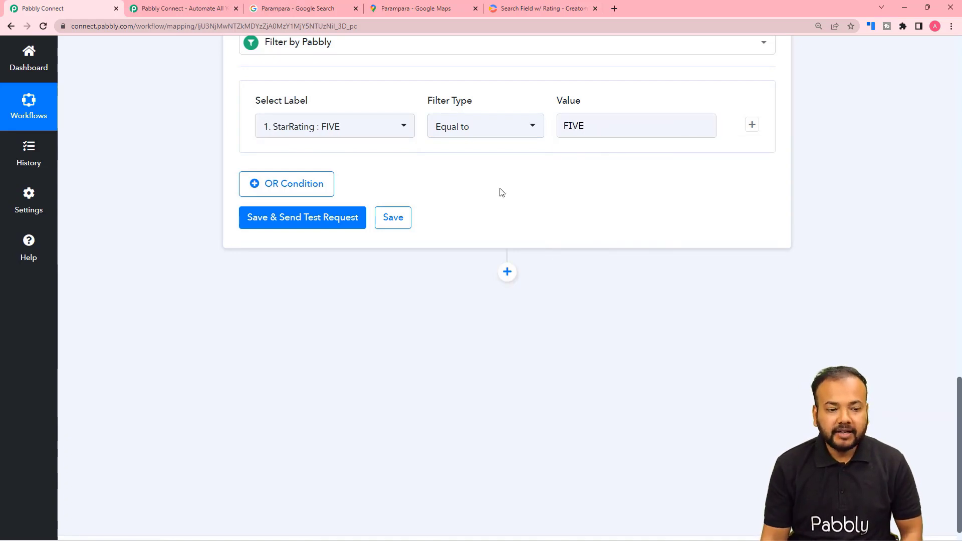
pyautogui.click(273, 220)
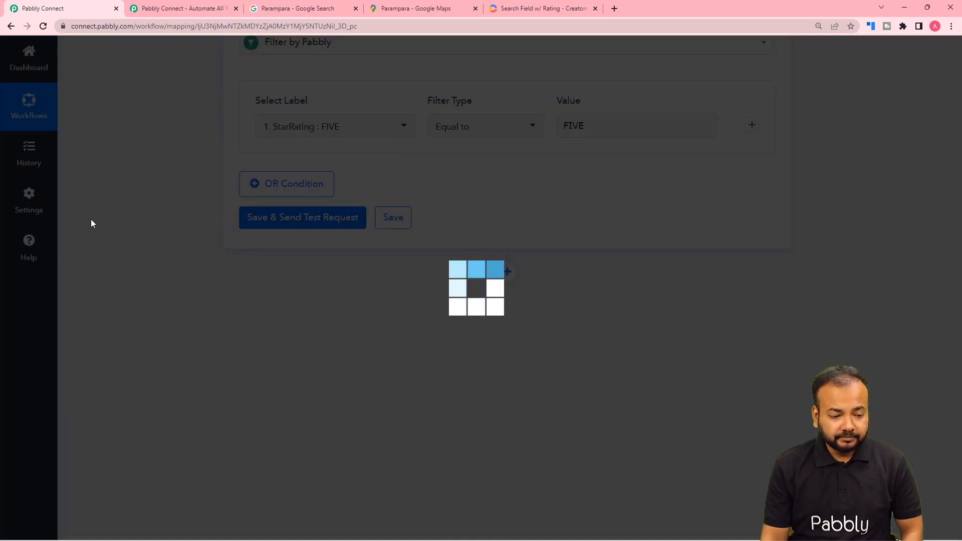
pyautogui.scroll(-1, 615, 254)
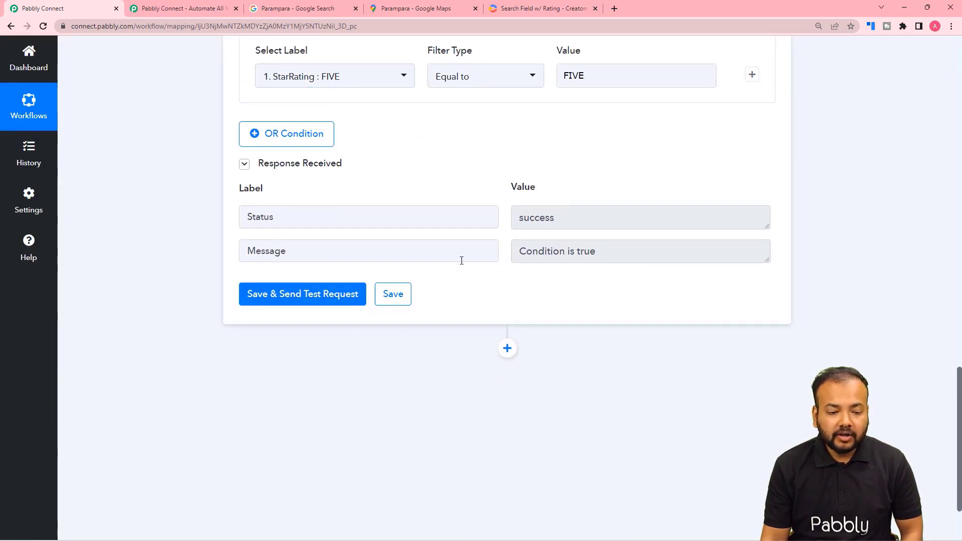
pyautogui.scroll(-2, 461, 260)
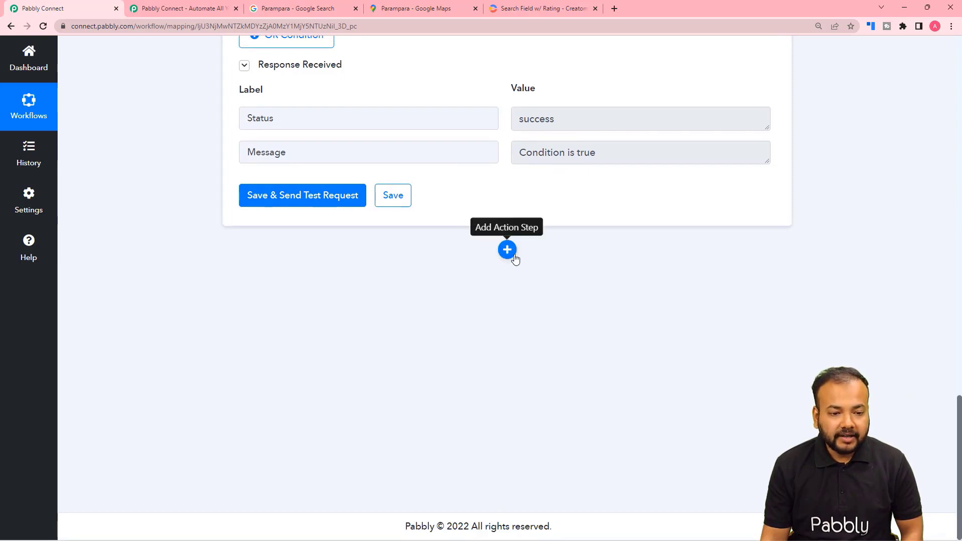
# Switch to Creatomate, preview the Search Field w/ Rating template's animation, and return to Pabbly Connect
pyautogui.click(527, 11)
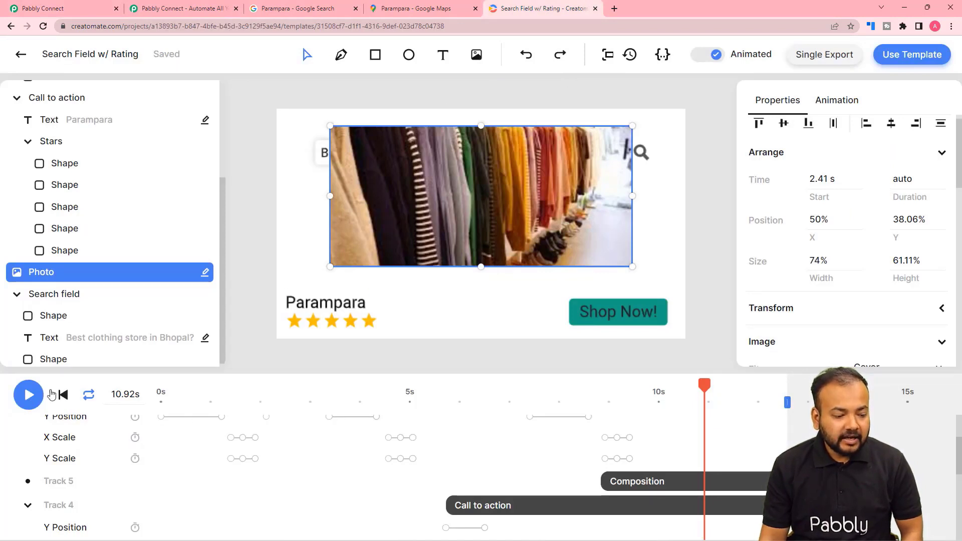
pyautogui.click(32, 401)
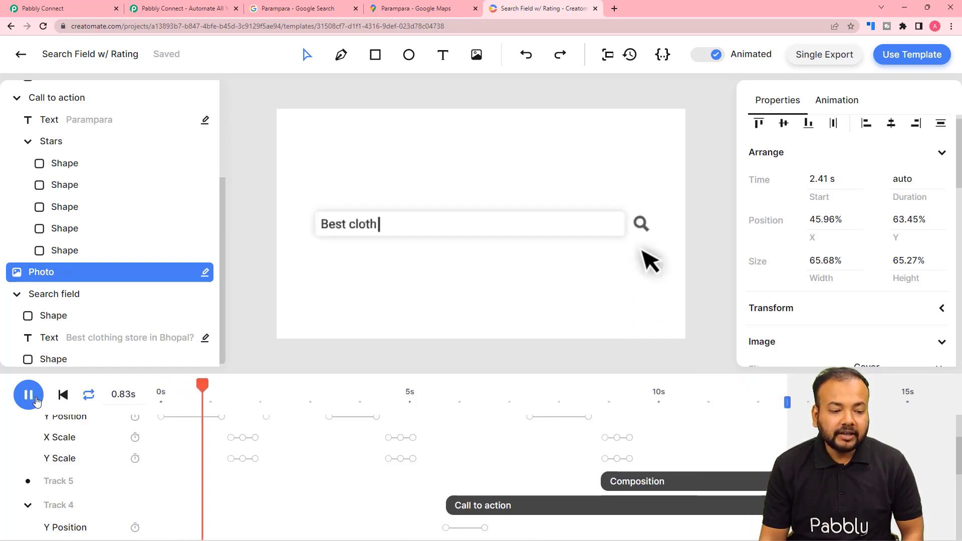
pyautogui.click(37, 401)
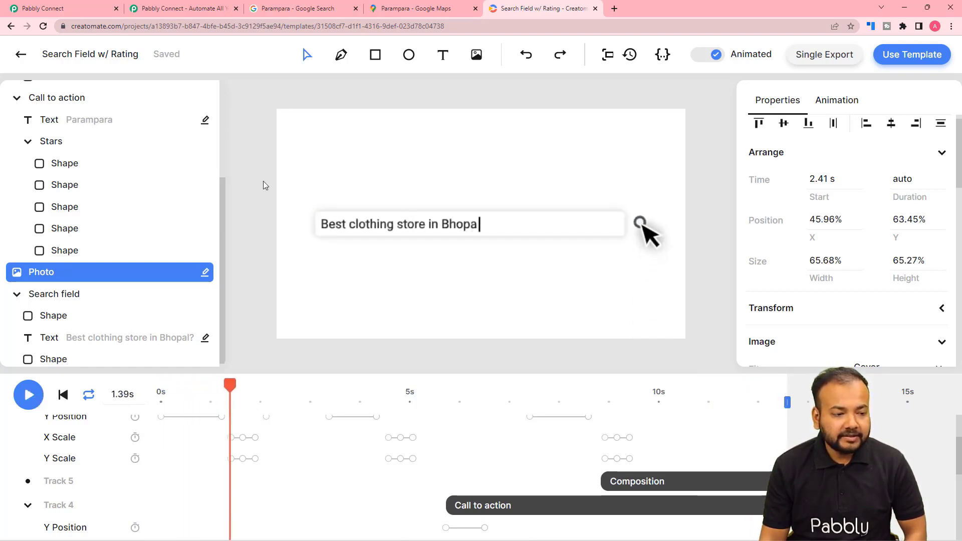
pyautogui.scroll(2, 263, 181)
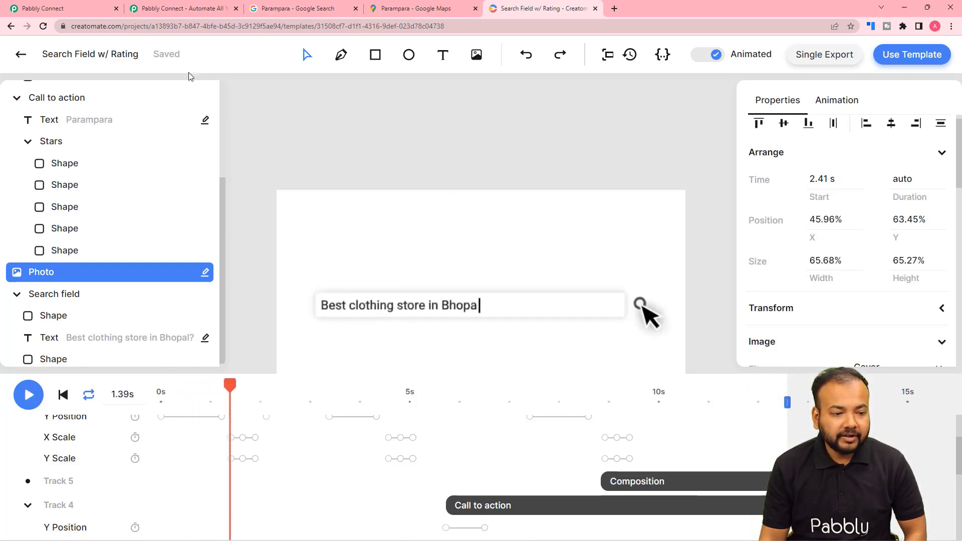
pyautogui.click(51, 6)
# Add an action step after the filter and choose Creatomate as its app
pyautogui.click(503, 256)
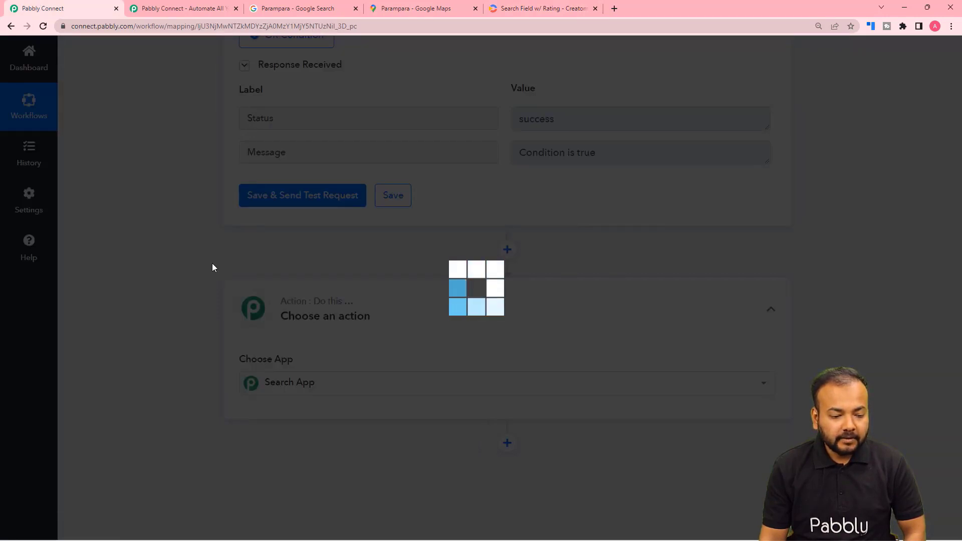
pyautogui.scroll(-3, 220, 263)
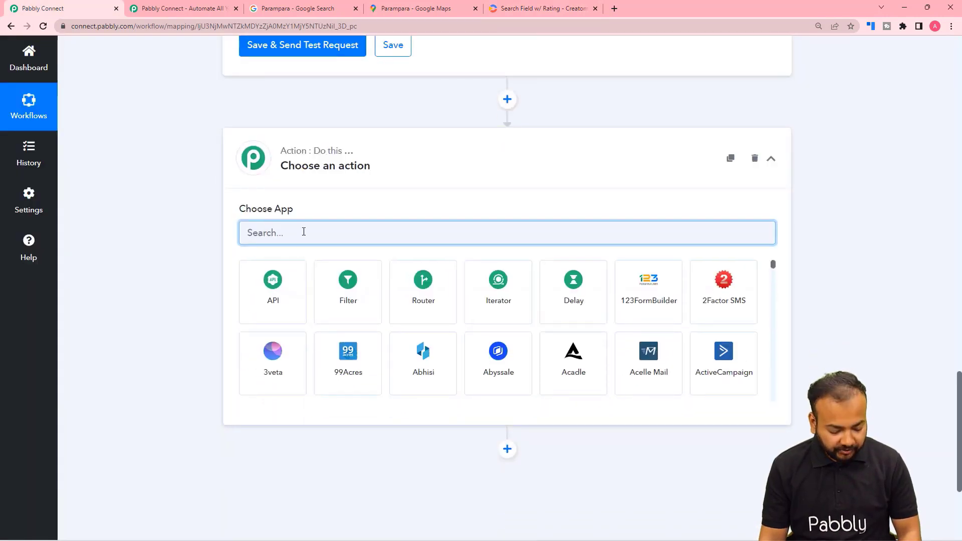
pyautogui.write('cre')
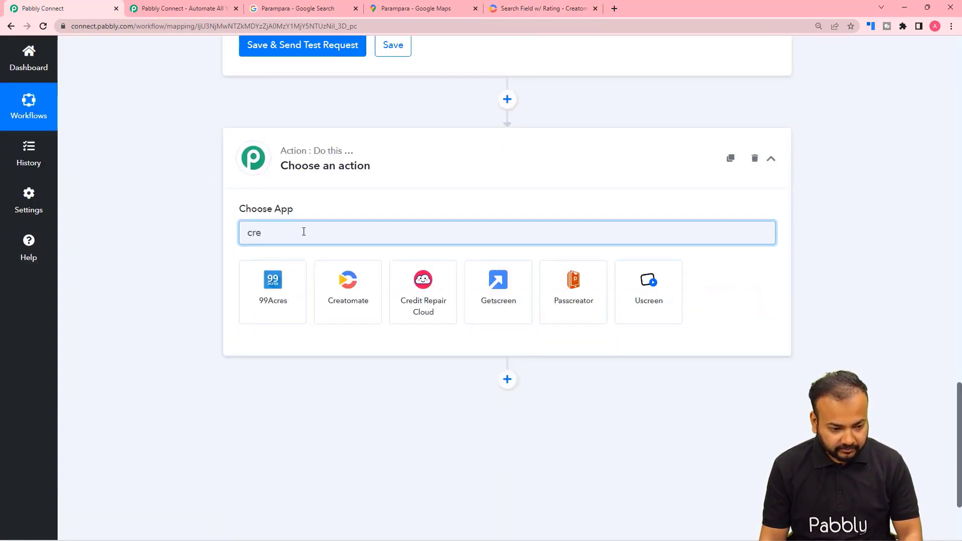
pyautogui.click(339, 316)
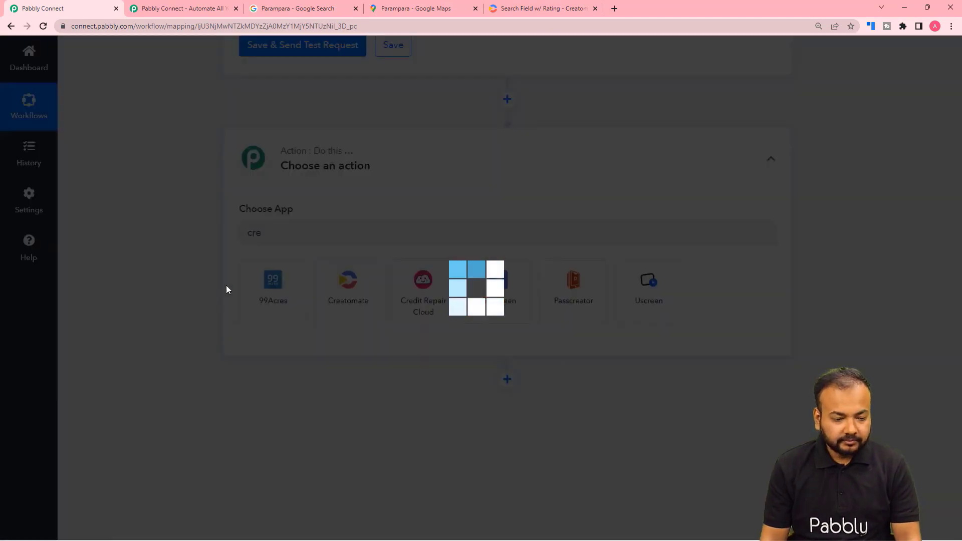
# Set the Creatomate action event to Create Single Render and start adding a new connection
pyautogui.scroll(-1, 203, 281)
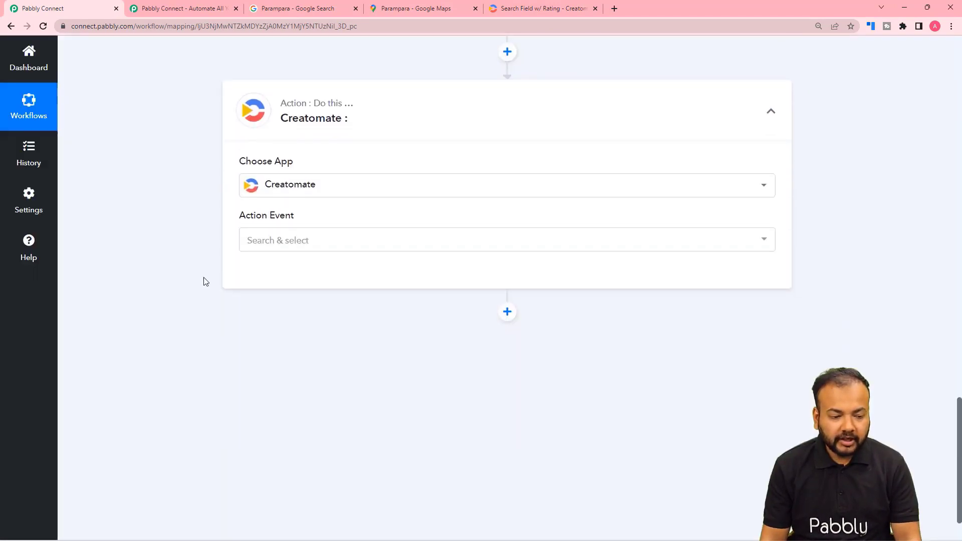
pyautogui.click(267, 243)
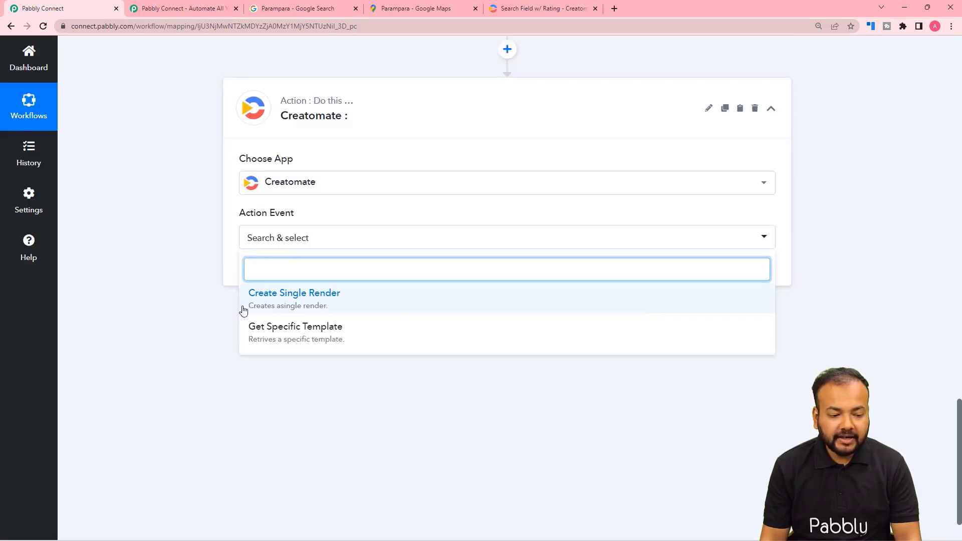
pyautogui.click(309, 310)
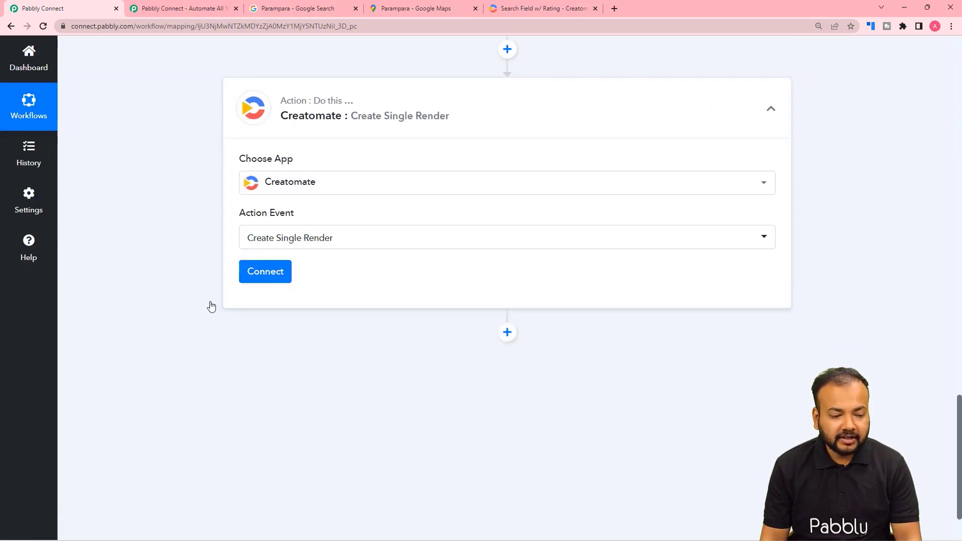
pyautogui.click(275, 278)
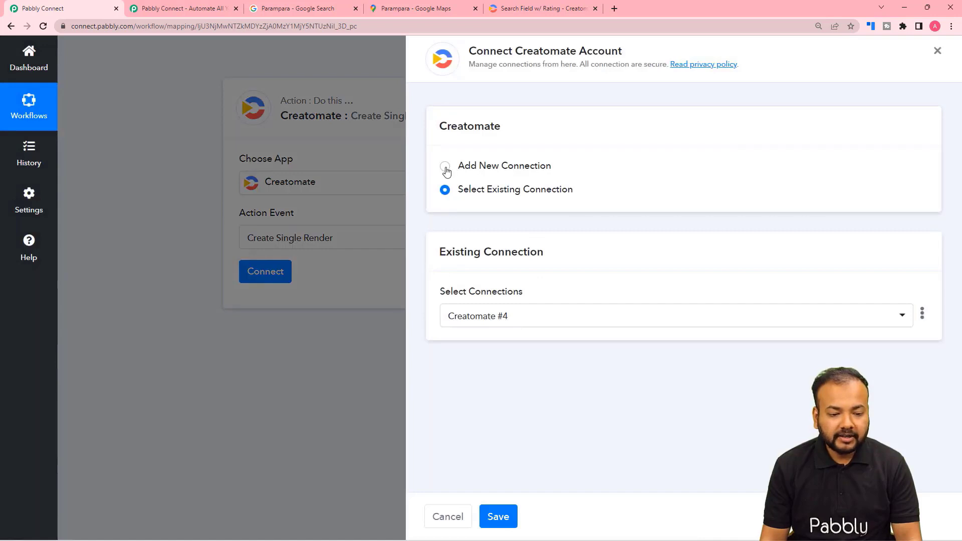
pyautogui.click(444, 167)
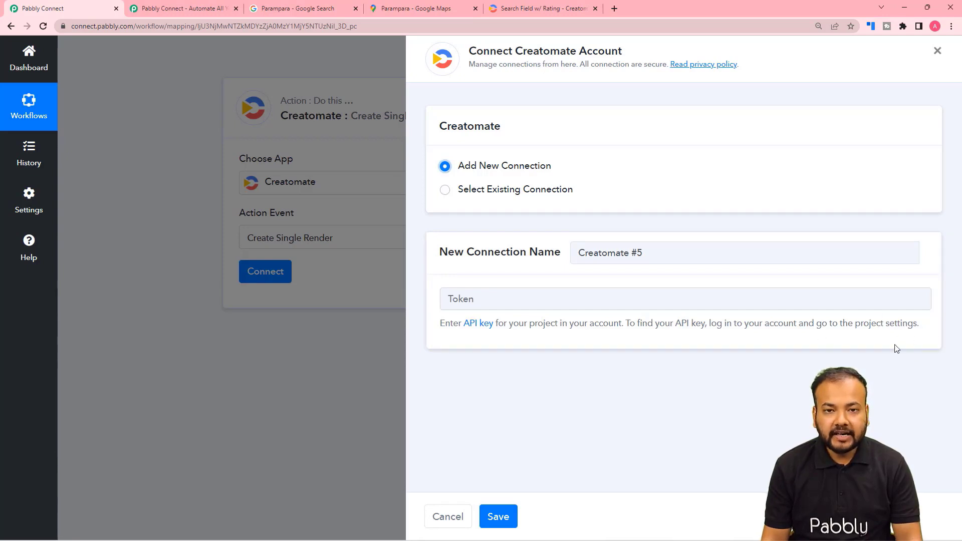
# Switch to Creatomate, leave the template editor, and reveal the API key in the Default Project's settings
pyautogui.click(527, 9)
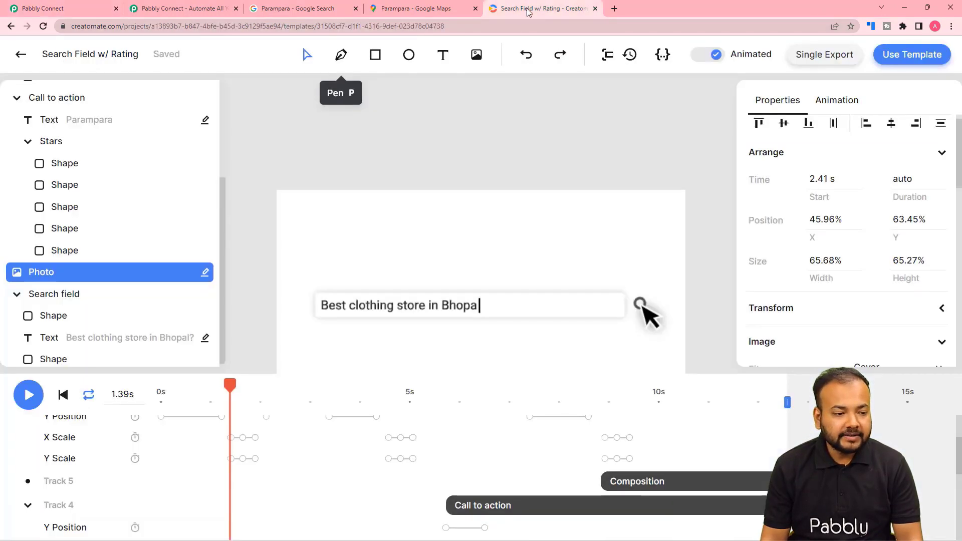
pyautogui.click(21, 55)
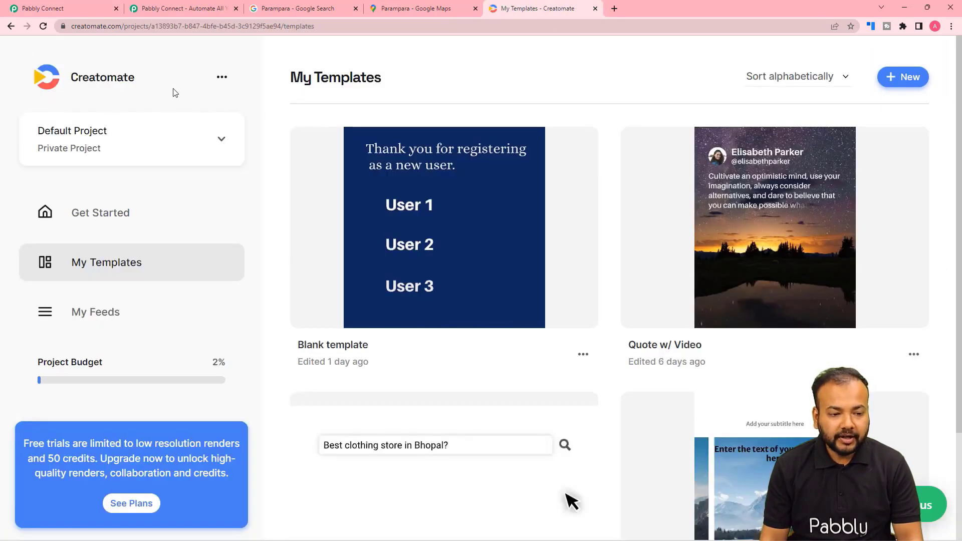
pyautogui.click(222, 78)
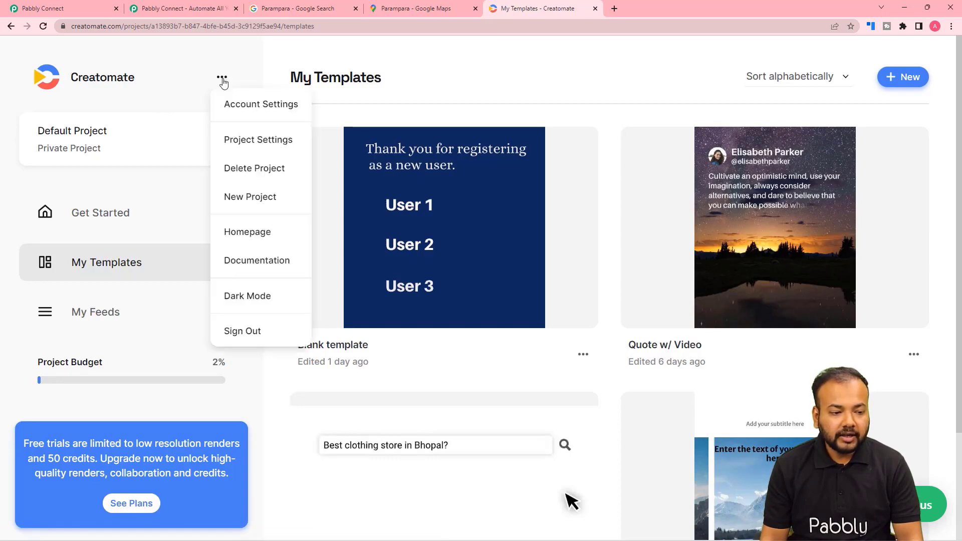
pyautogui.click(244, 150)
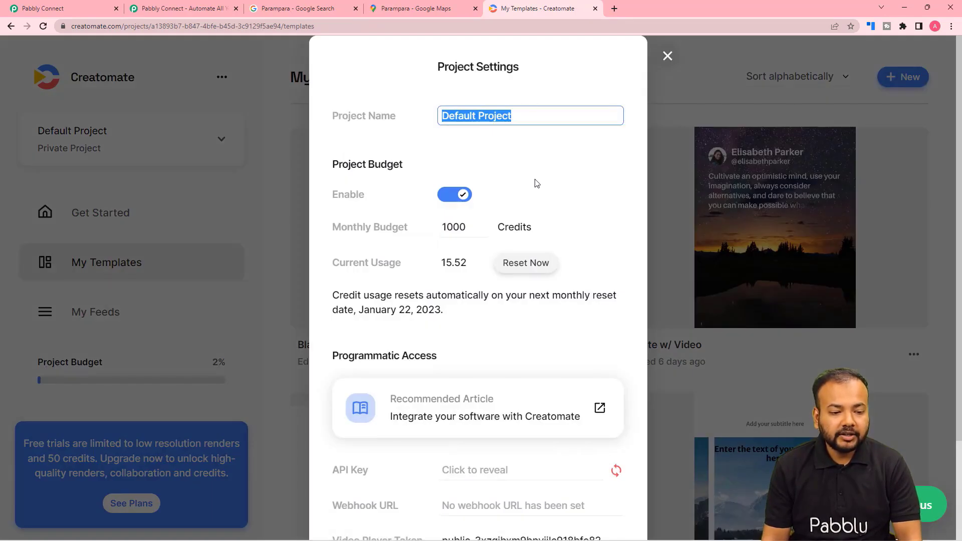
pyautogui.scroll(-3, 552, 290)
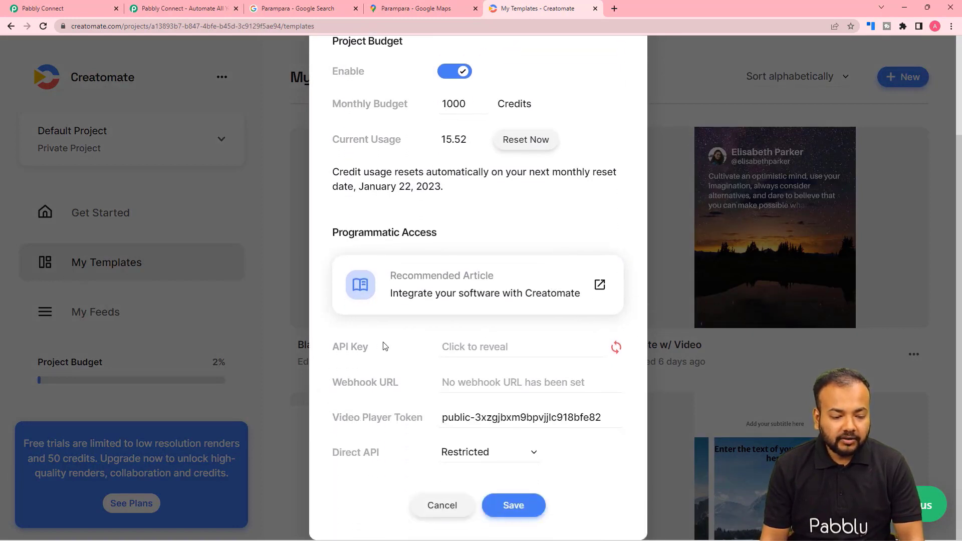
pyautogui.click(470, 346)
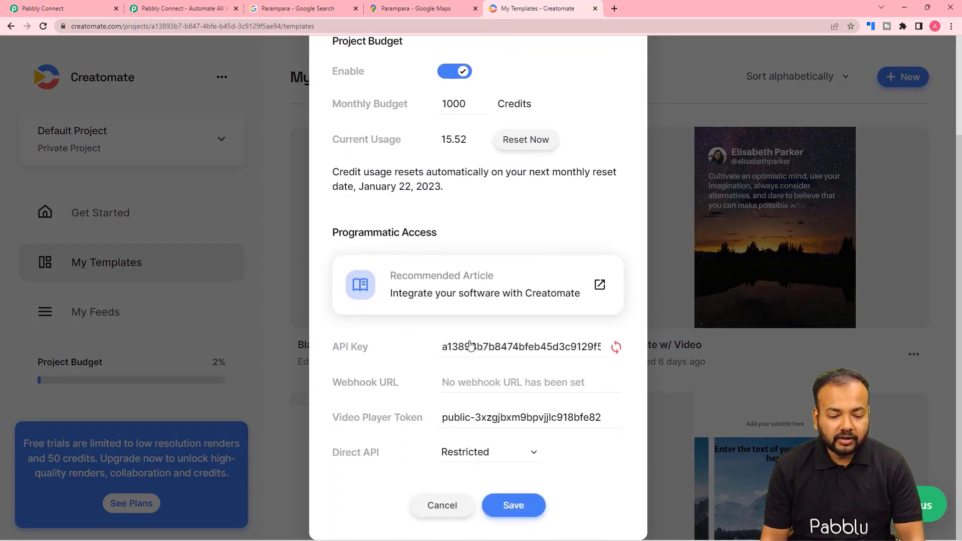
# Copy the API key from the Creatomate project settings, paste it as the token of the new Pabbly Connect connection, and save the connection
pyautogui.doubleClick(476, 347)
pyautogui.rightClick(476, 349)
pyautogui.click(480, 358)
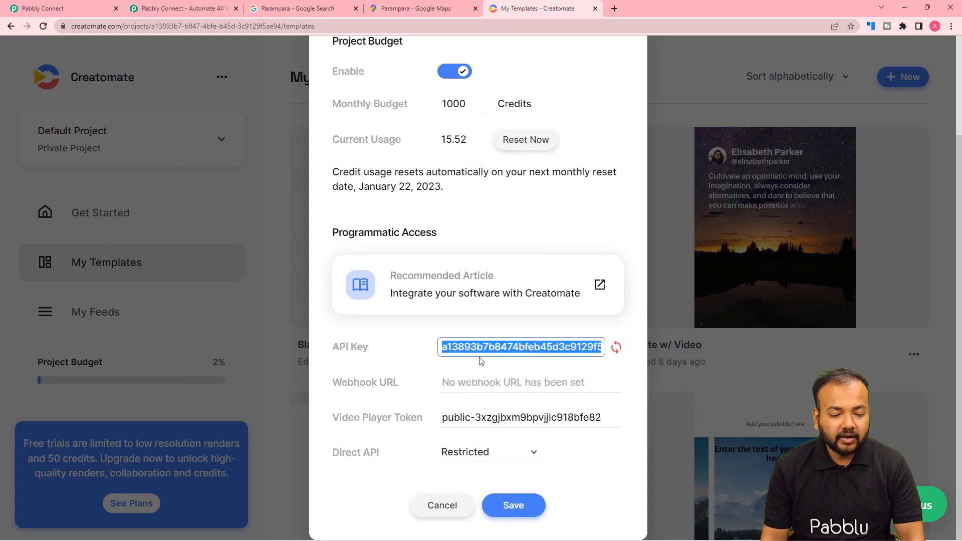
pyautogui.click(65, 9)
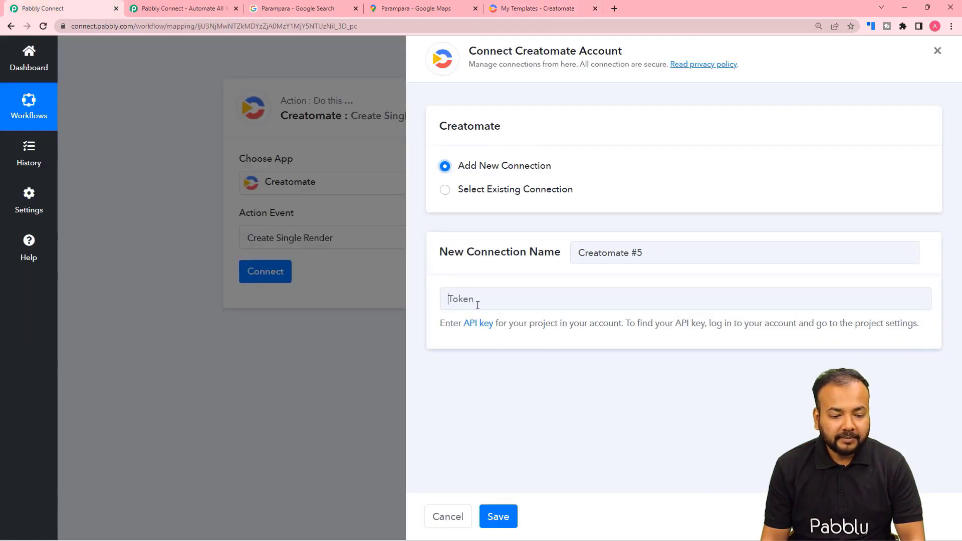
pyautogui.rightClick(478, 305)
pyautogui.click(497, 384)
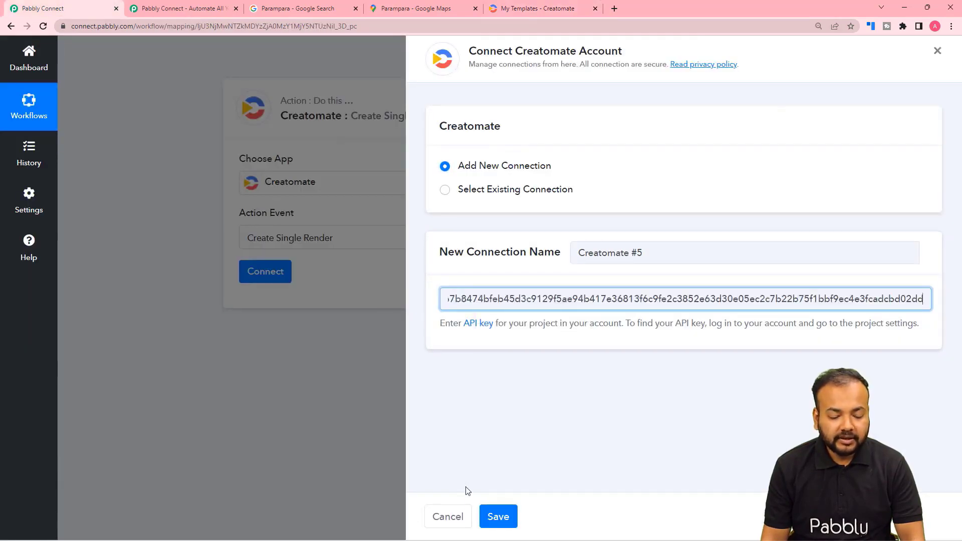
pyautogui.click(496, 515)
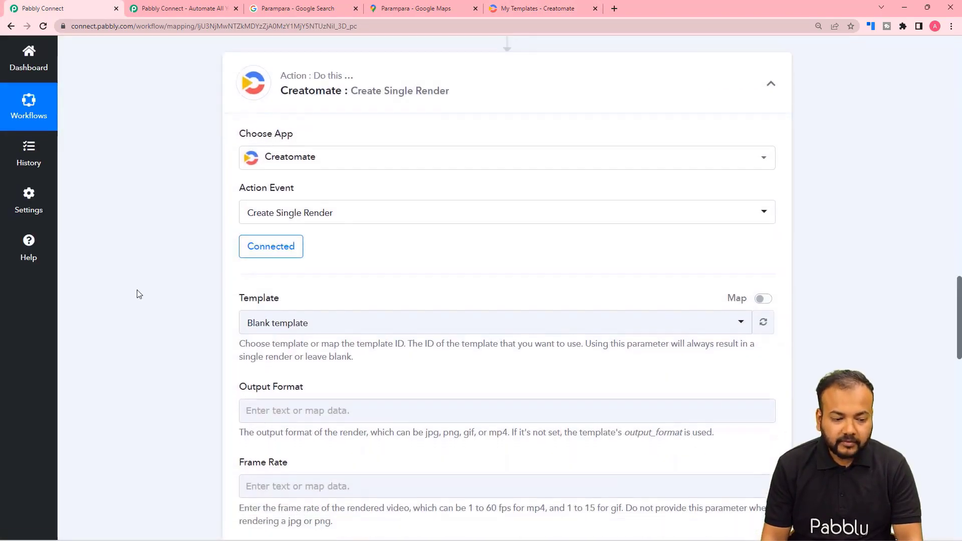
# Switch to Creatomate, save and close the project settings, and bring the Search Field w/ Rating template into view
pyautogui.scroll(-4, 138, 293)
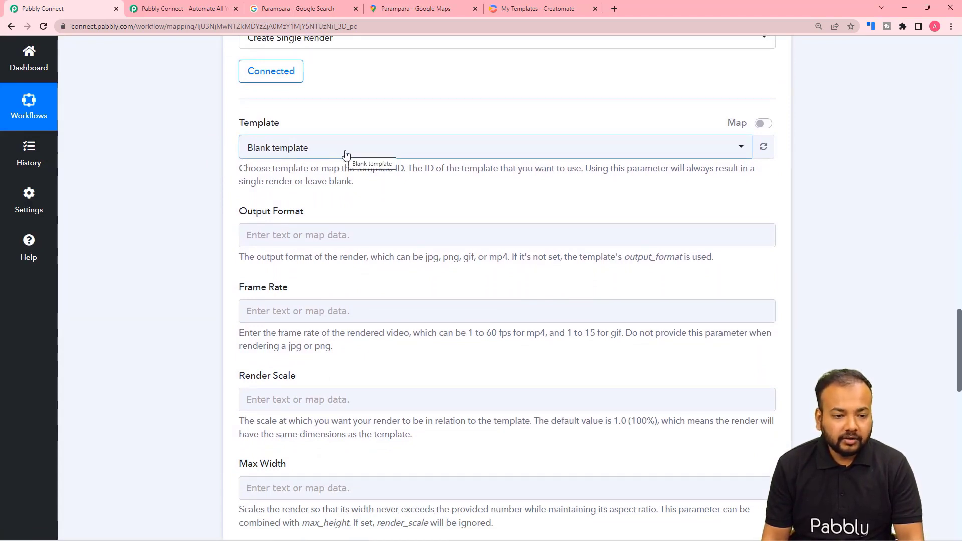
pyautogui.click(557, 8)
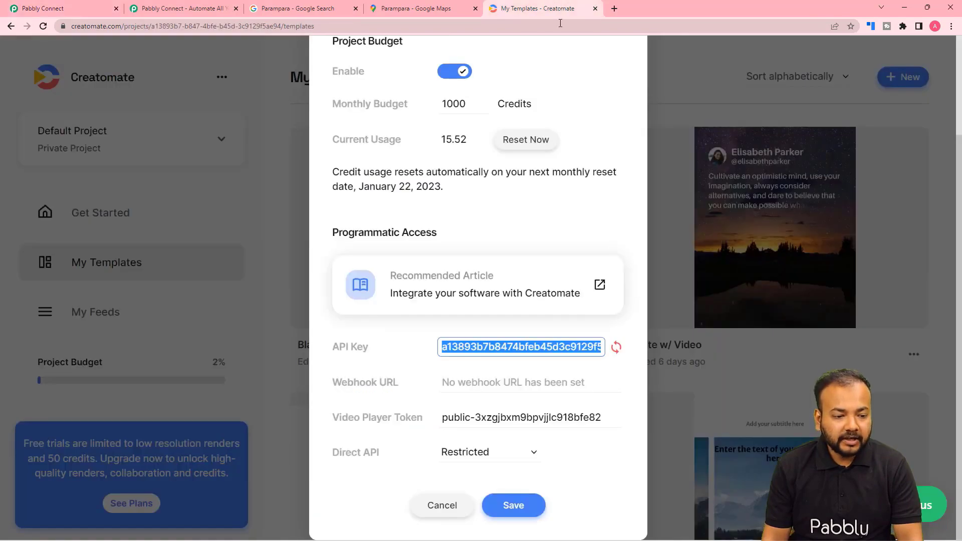
pyautogui.click(654, 93)
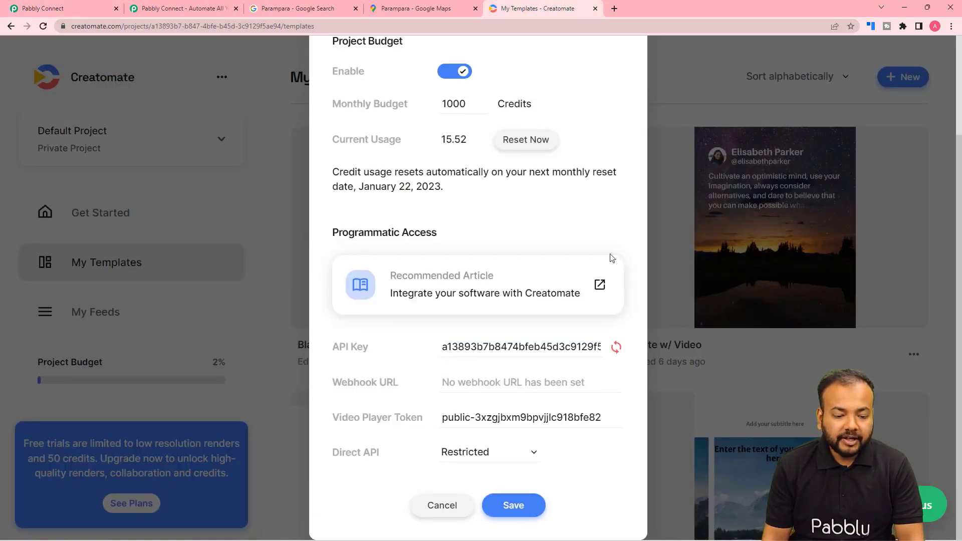
pyautogui.click(532, 501)
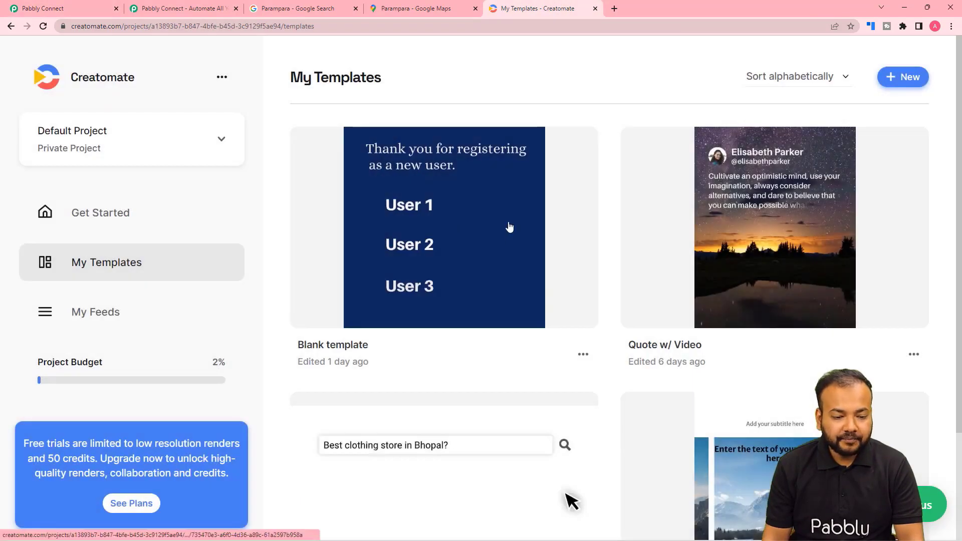
pyautogui.scroll(-3, 509, 226)
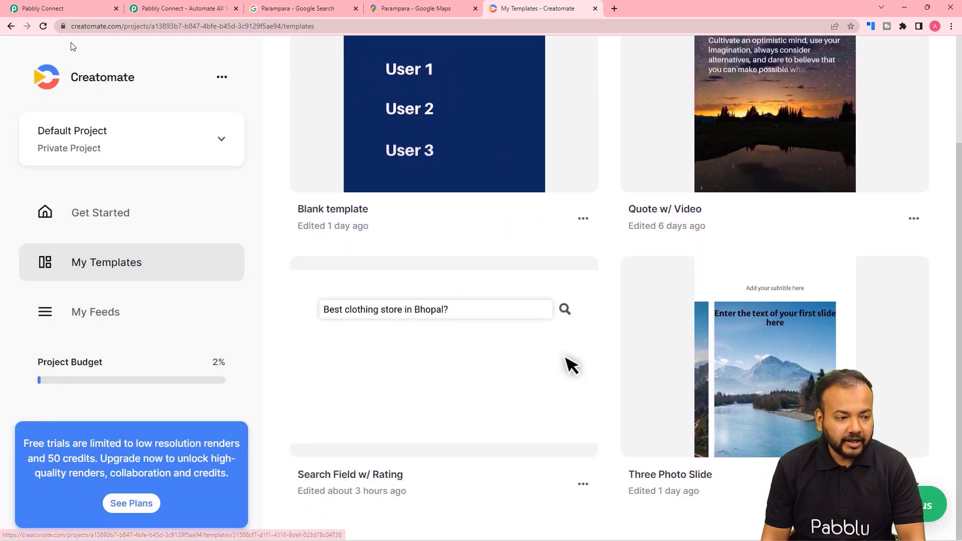
# Return to Pabbly Connect and set the Creatomate action's template to Search Field w/ Rating
pyautogui.click(75, 9)
pyautogui.click(327, 148)
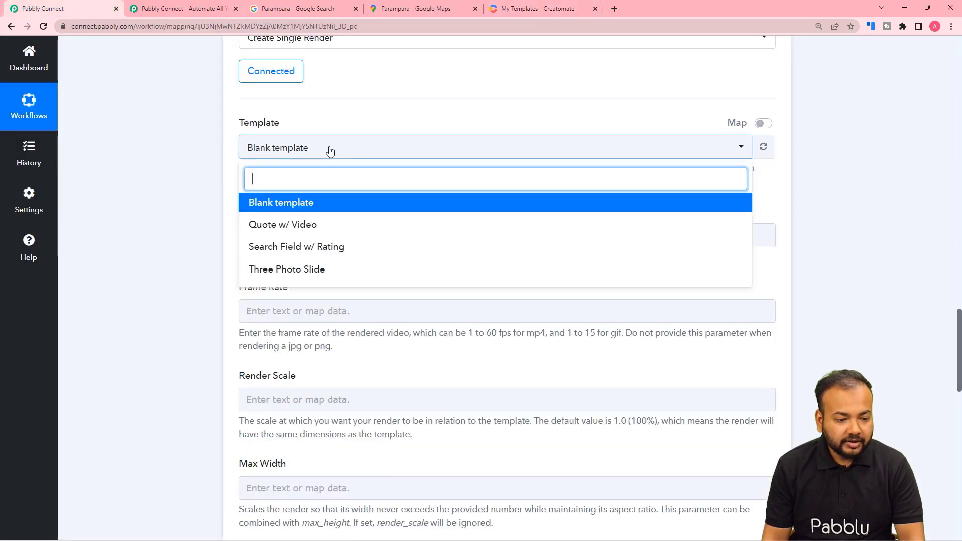
pyautogui.click(287, 251)
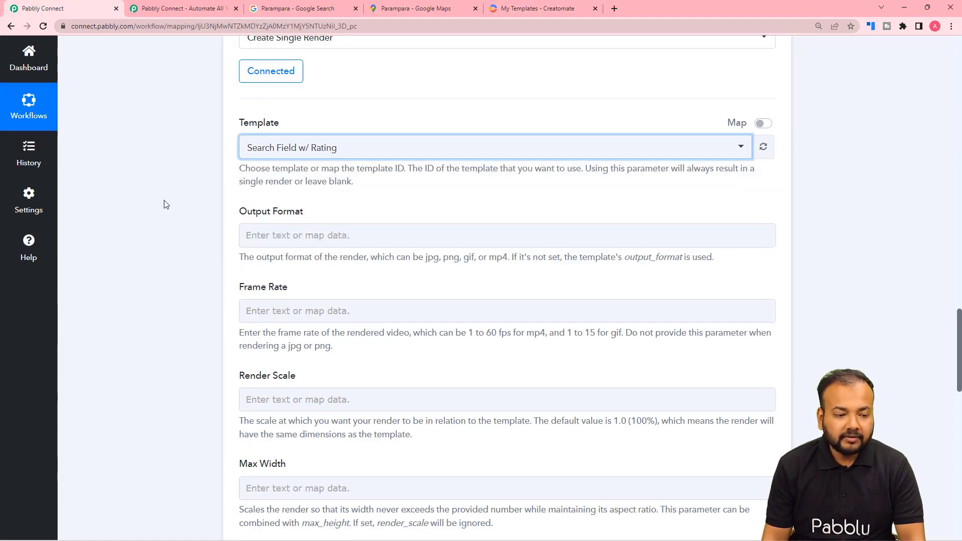
# Review the Create Single Render fields from Output Format through Modifications
pyautogui.scroll(-2, 166, 203)
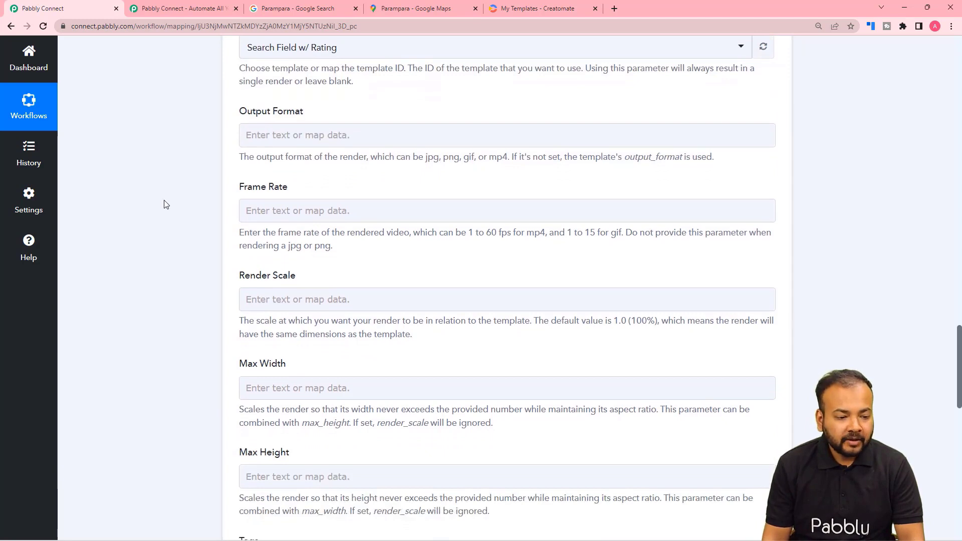
pyautogui.scroll(-4, 240, 183)
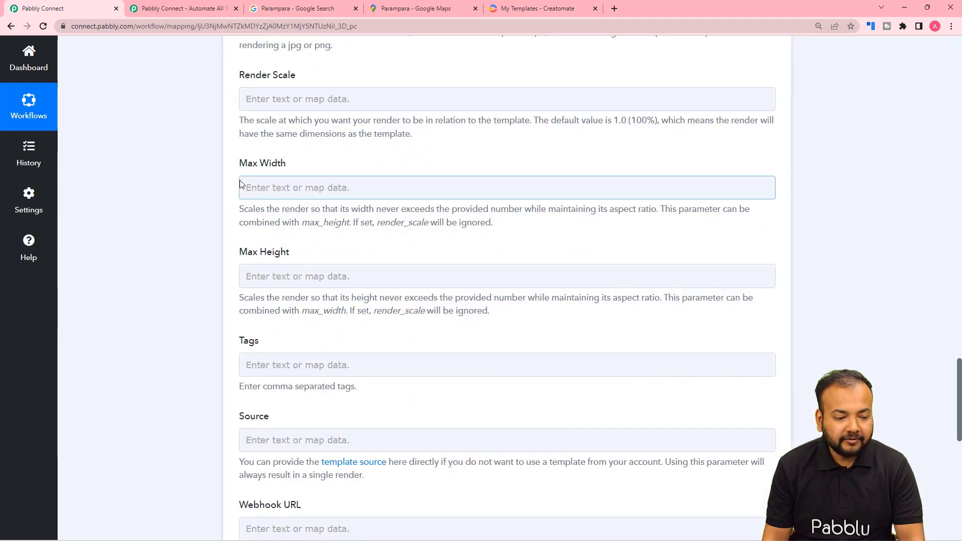
pyautogui.scroll(-2, 239, 184)
pyautogui.click(388, 257)
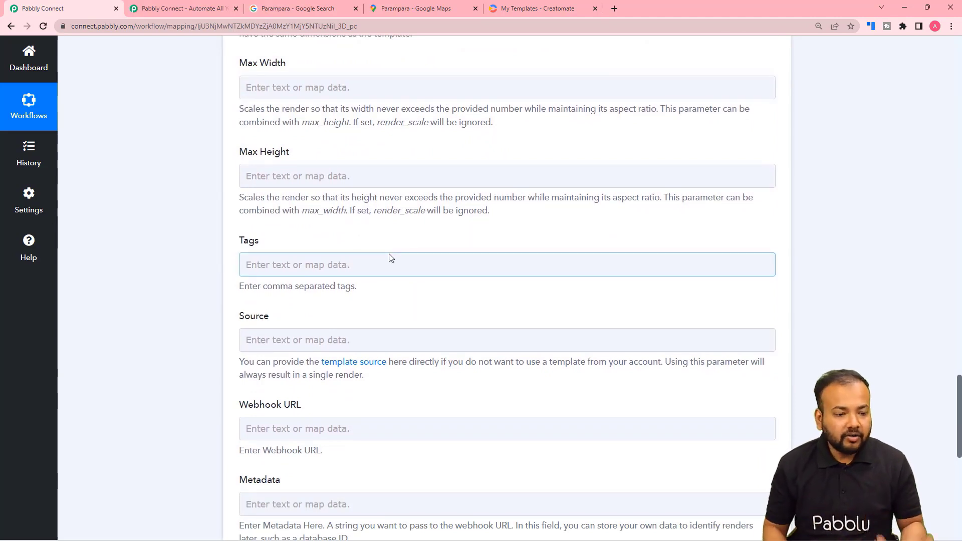
pyautogui.scroll(-1, 391, 258)
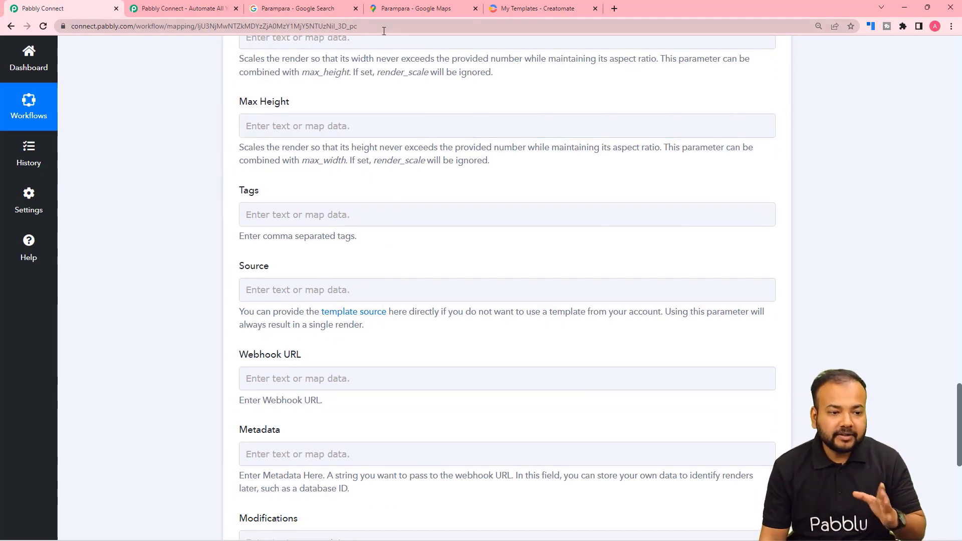
pyautogui.scroll(-3, 429, 120)
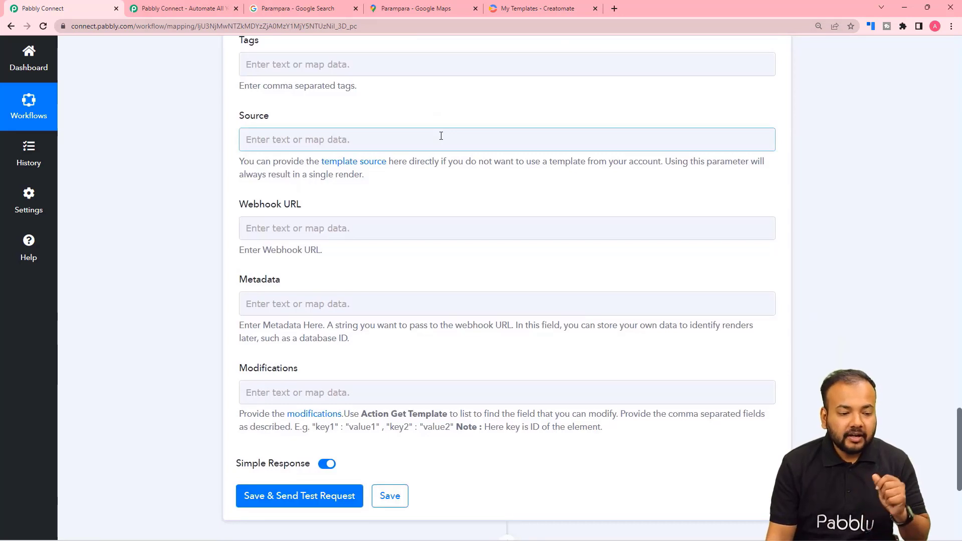
pyautogui.scroll(-2, 441, 135)
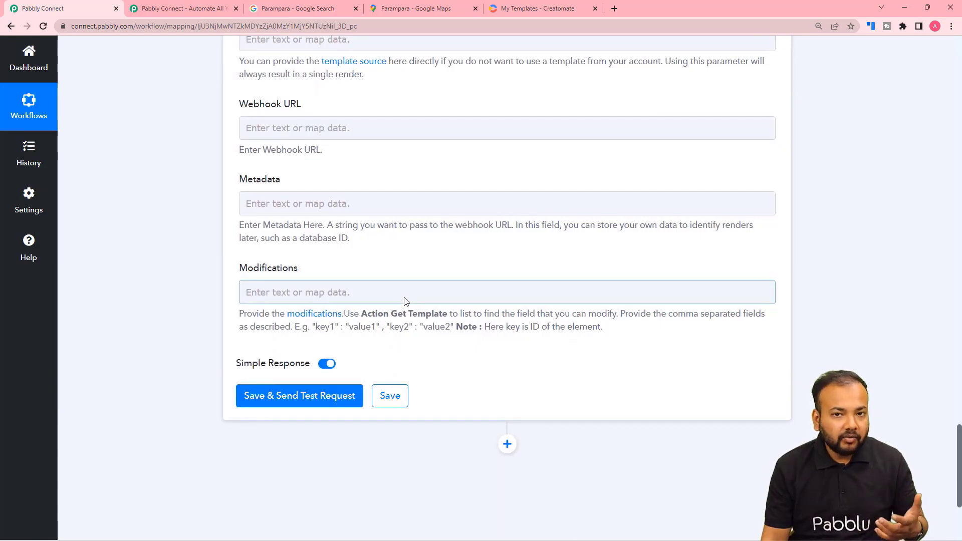
# Open the modifications documentation linked under the Modifications field and return to the workflow to check that field's format hint
pyautogui.click(311, 318)
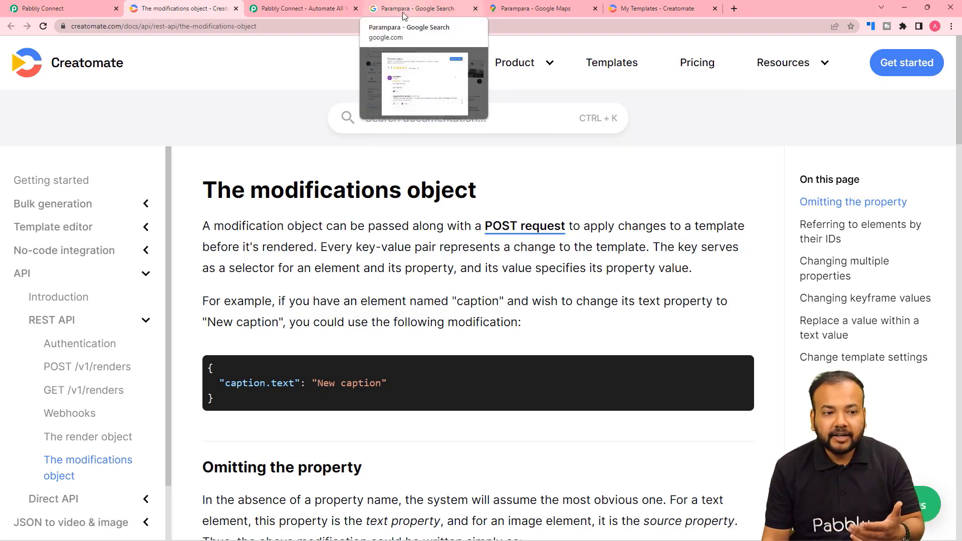
pyautogui.click(58, 6)
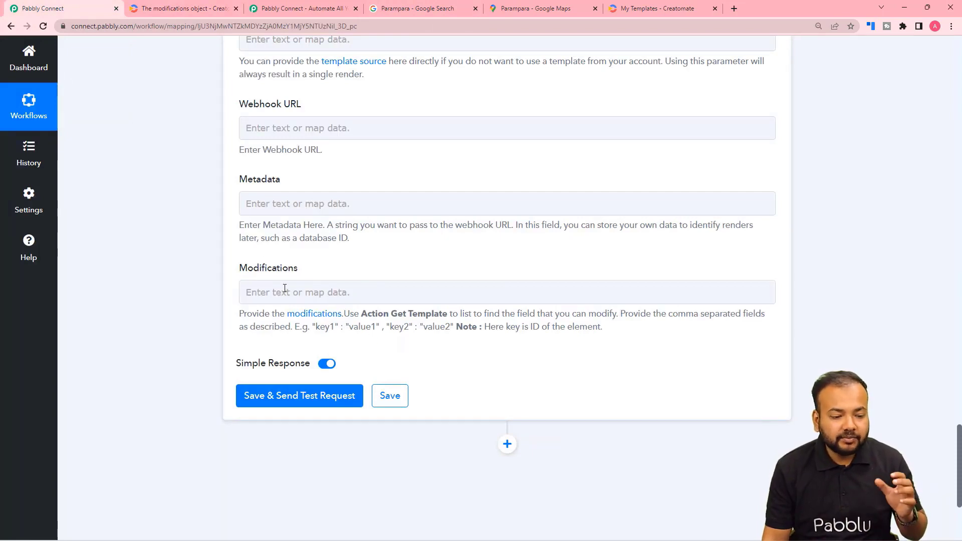
pyautogui.click(269, 285)
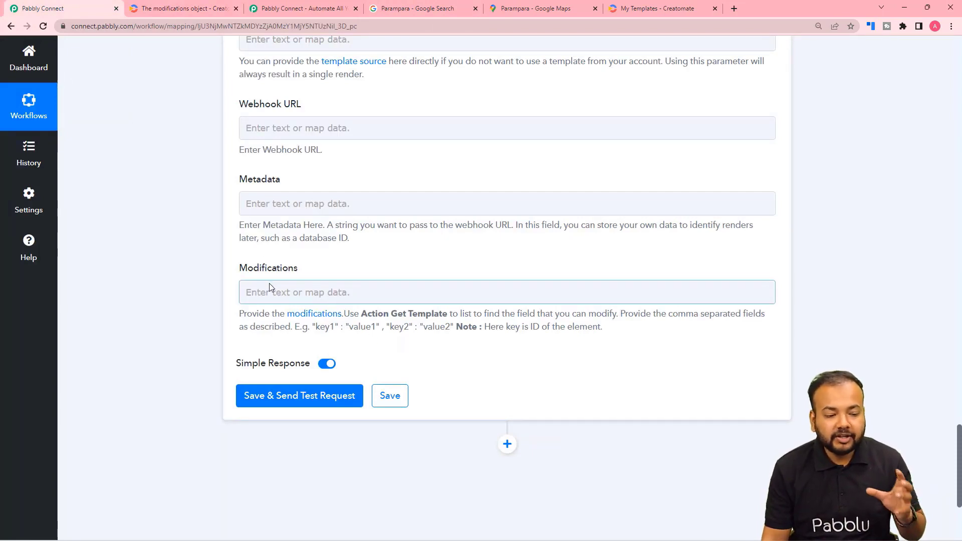
pyautogui.click(246, 325)
# Open the Search Field w/ Rating template in Creatomate, pause its animation, and inspect the Composition, its Parampara text, and the Call to action element
pyautogui.click(654, 10)
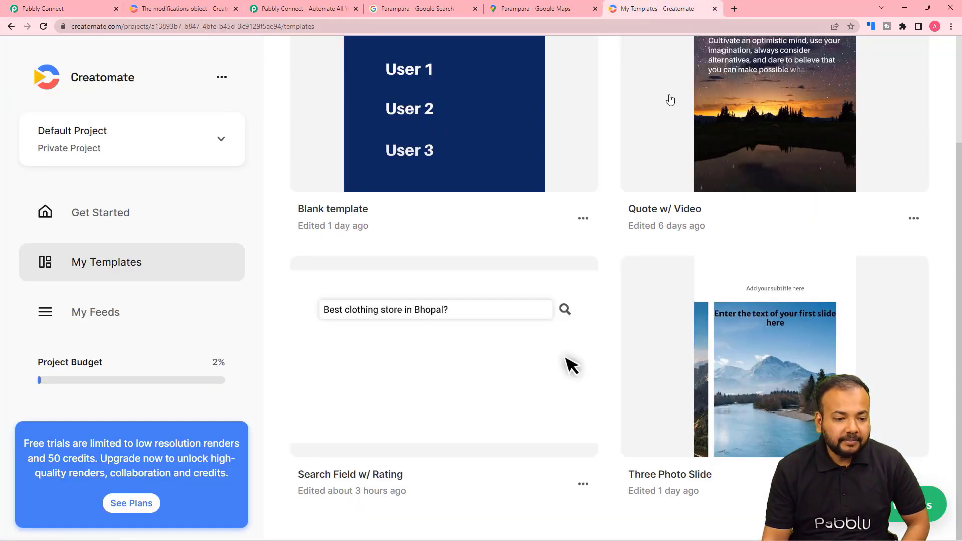
pyautogui.click(437, 403)
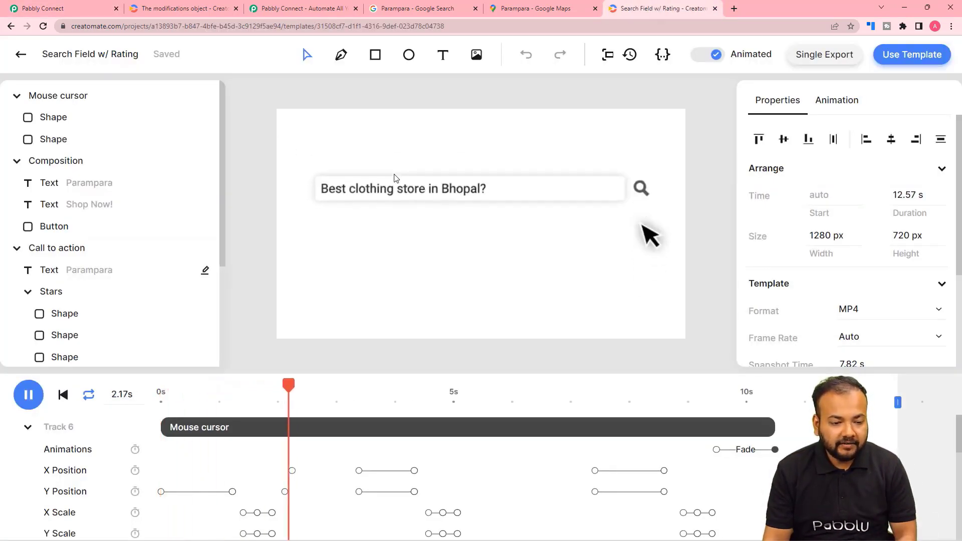
pyautogui.press('space')
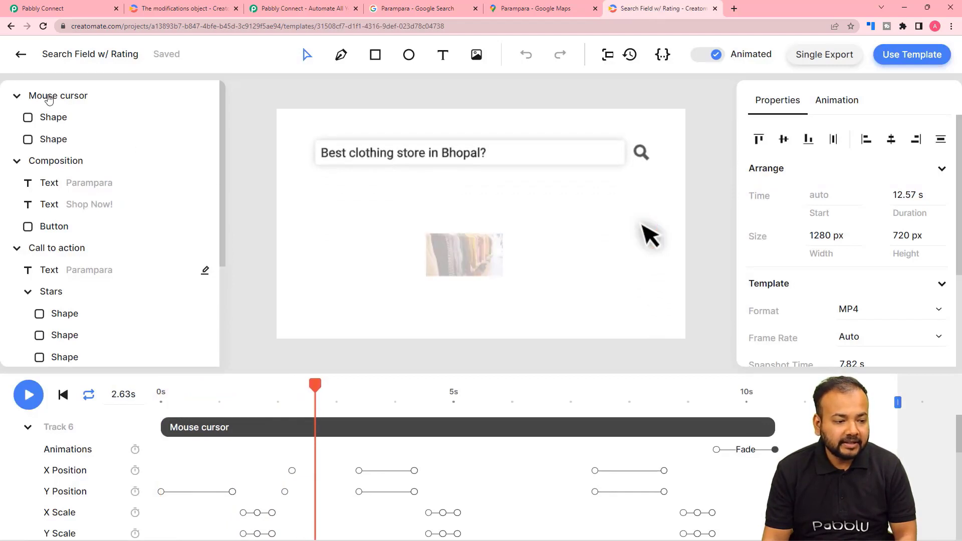
pyautogui.click(59, 167)
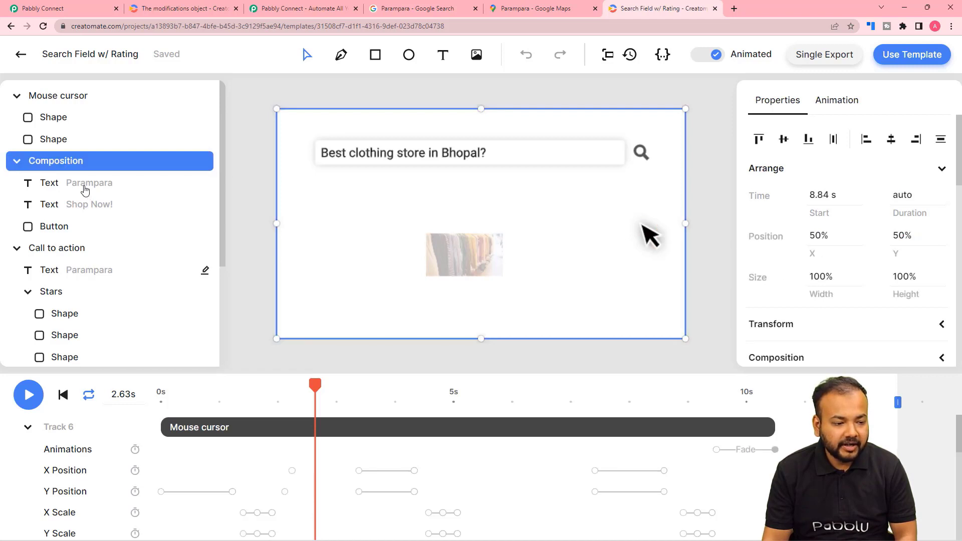
pyautogui.click(85, 185)
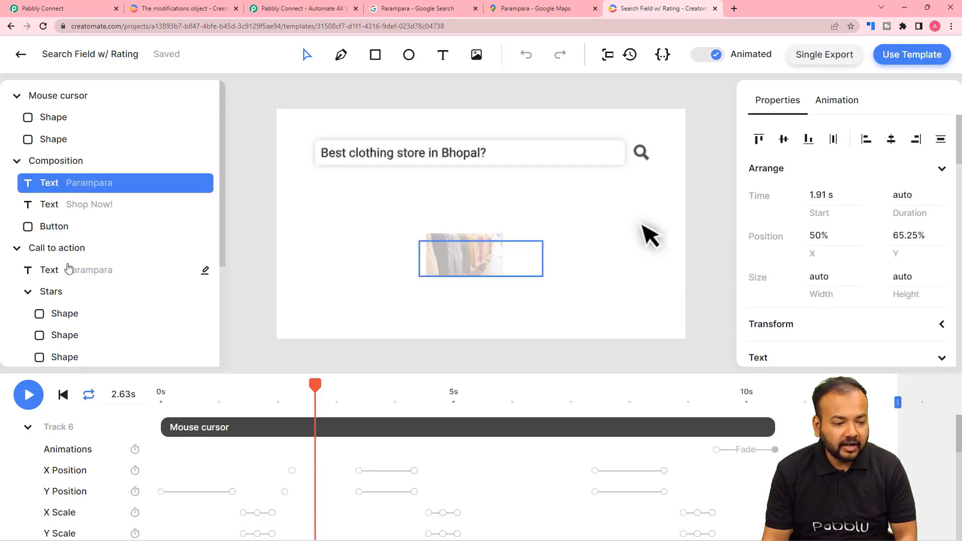
pyautogui.click(73, 248)
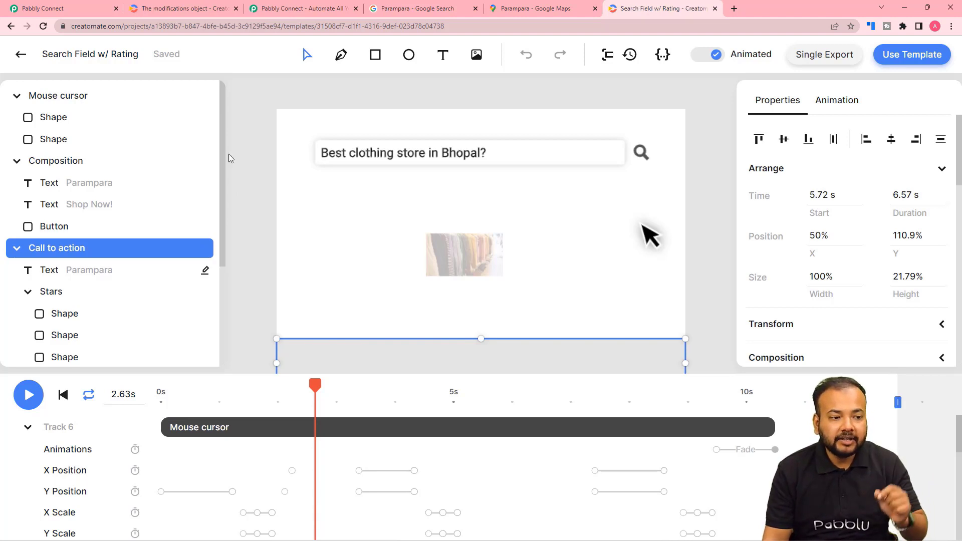
# Return to Pabbly Connect and copy the sample pair "key1" : "value1" from the hint into the Modifications field
pyautogui.click(77, 9)
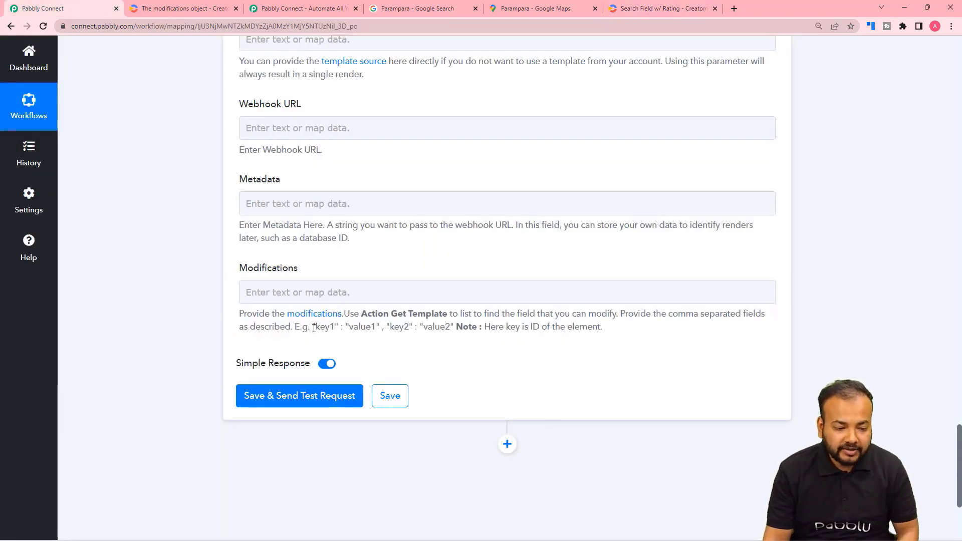
pyautogui.moveTo(314, 328); pyautogui.dragTo(314, 286)
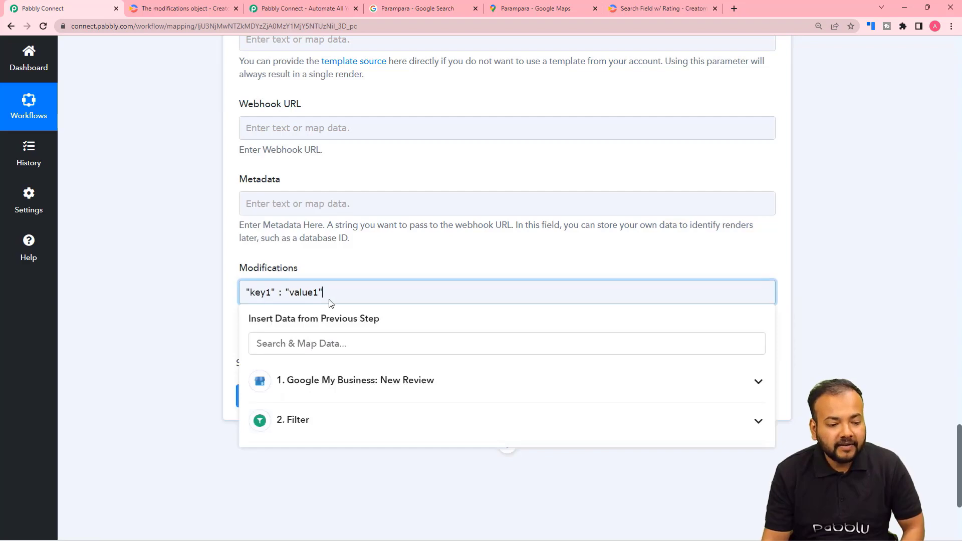
pyautogui.click(216, 290)
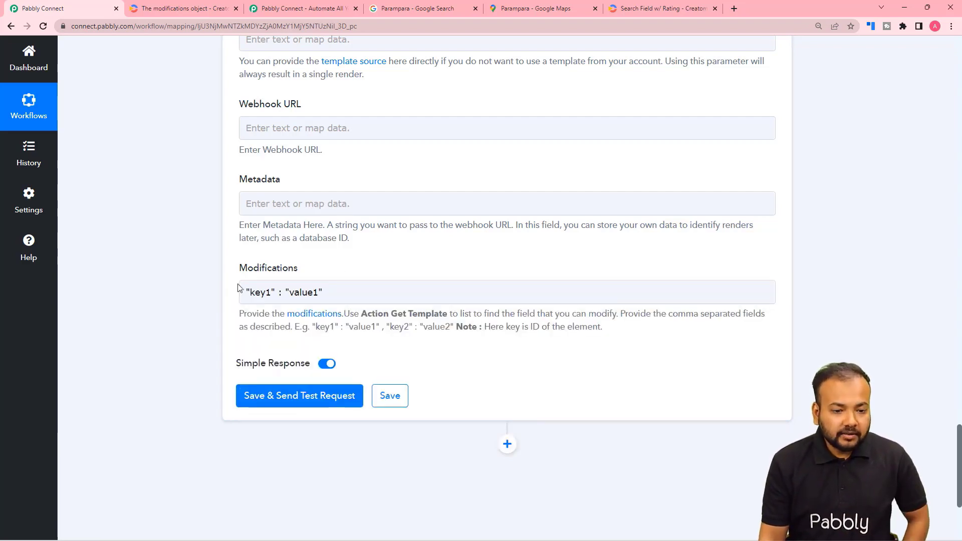
# Switch to the Search Field w/ Rating template in Creatomate and play its animation until the Call to action shows all five stars
pyautogui.click(521, 5)
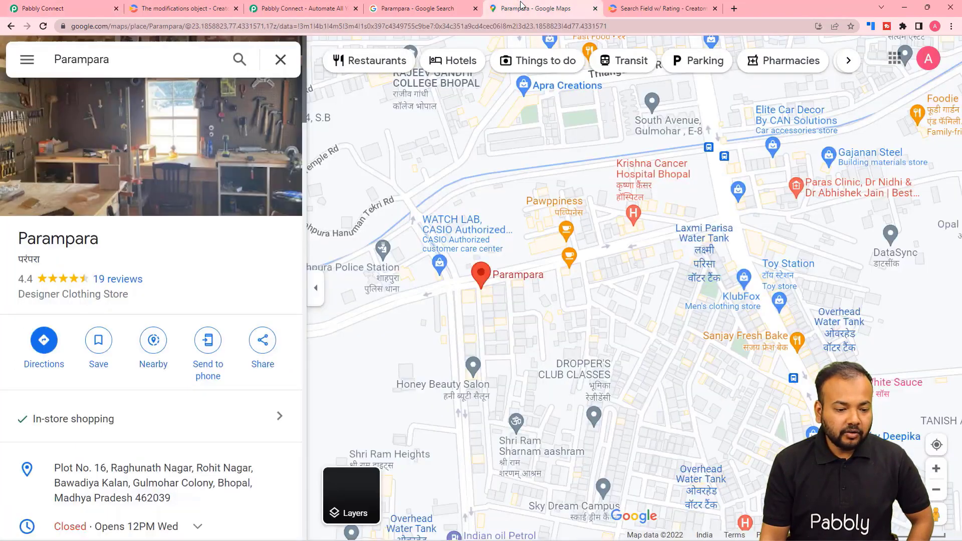
pyautogui.click(656, 6)
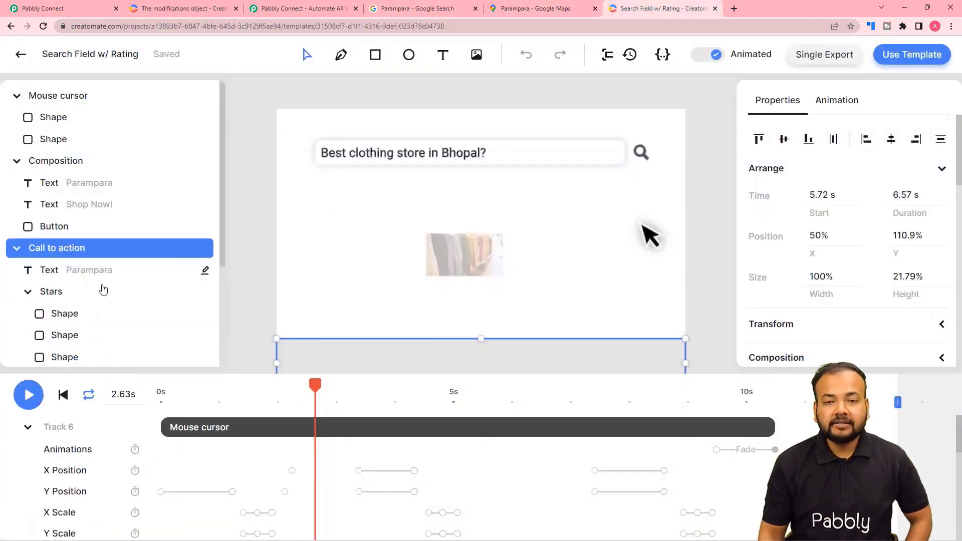
pyautogui.press('space')
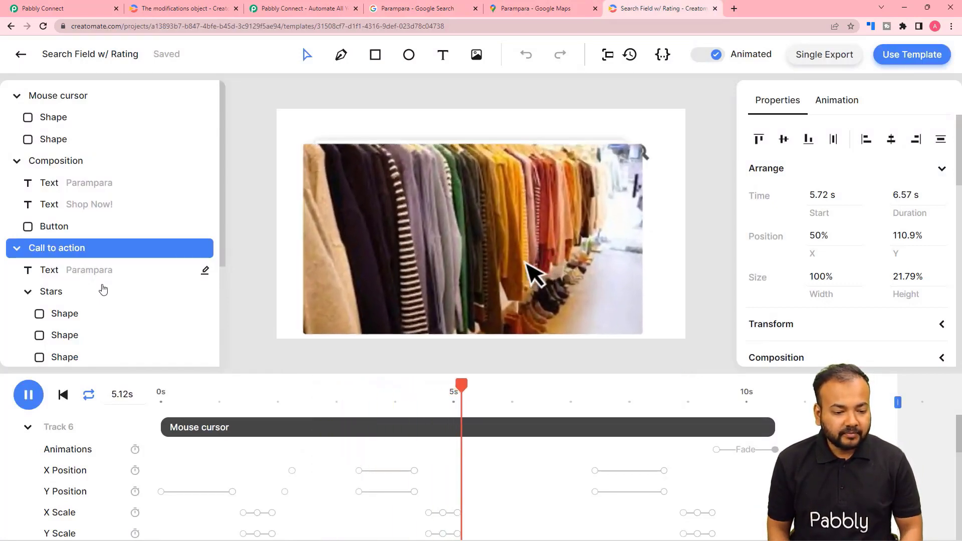
pyautogui.press('space')
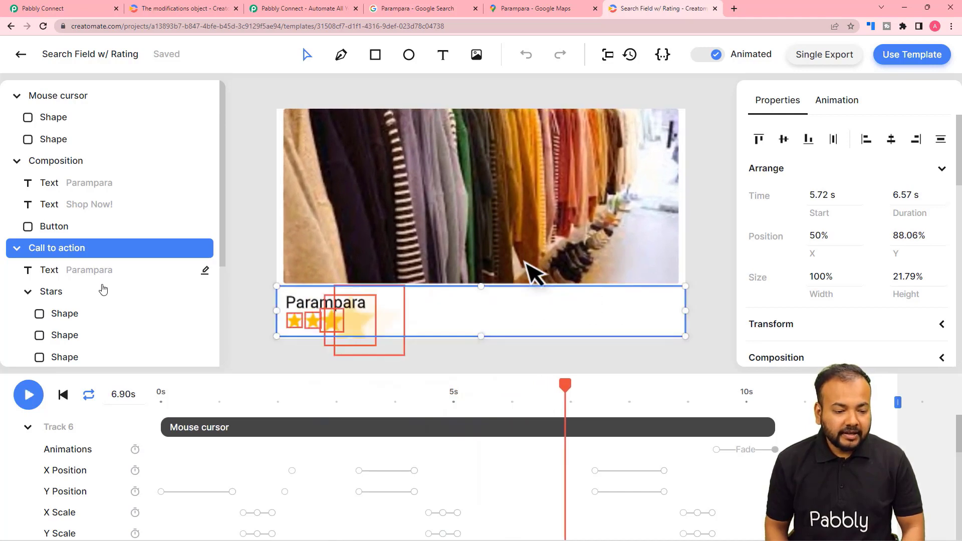
pyautogui.press('space')
pyautogui.press('space')
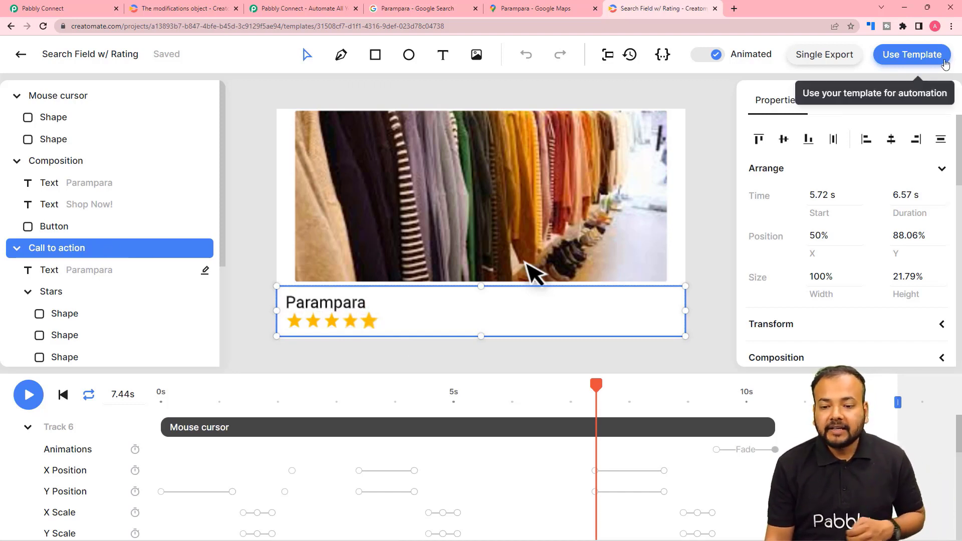
# View the template's API Integration code with its dynamic elements, and return to the template preview
pyautogui.click(911, 61)
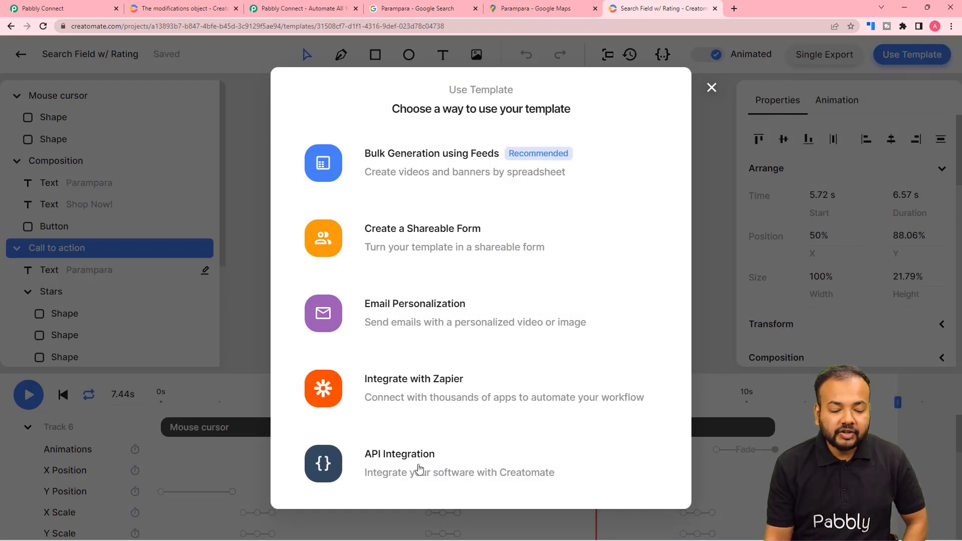
pyautogui.click(405, 473)
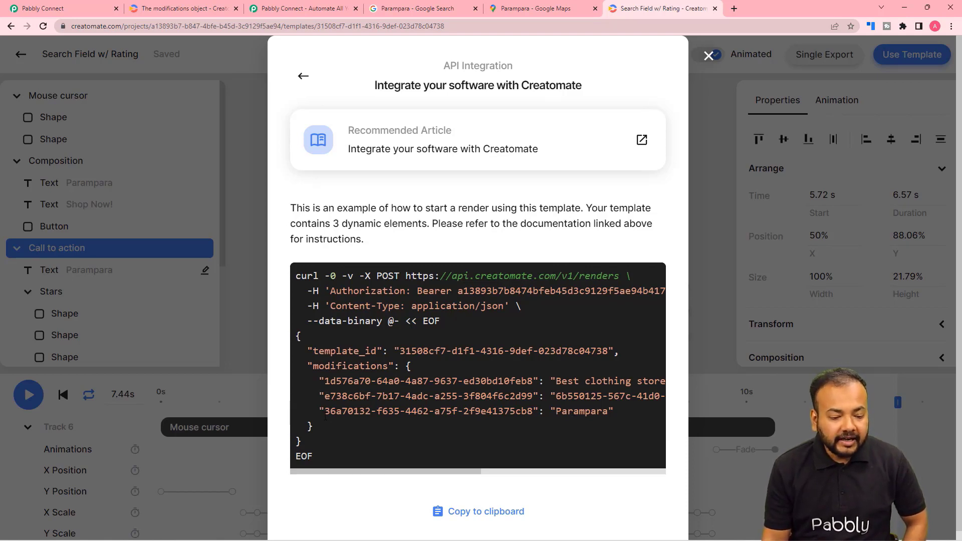
pyautogui.click(708, 56)
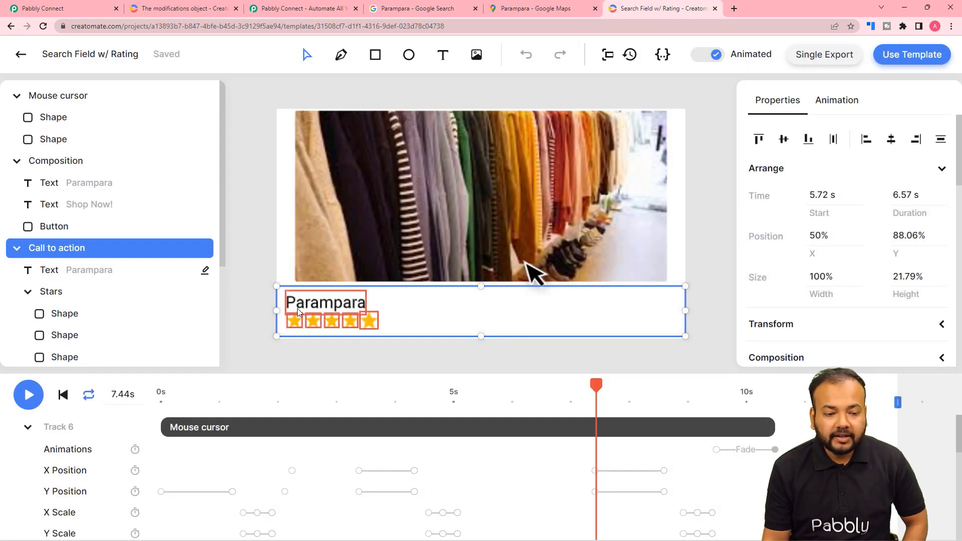
# Reopen the template's API Integration code and copy the Parampara text element's ID from the modifications block
pyautogui.click(905, 54)
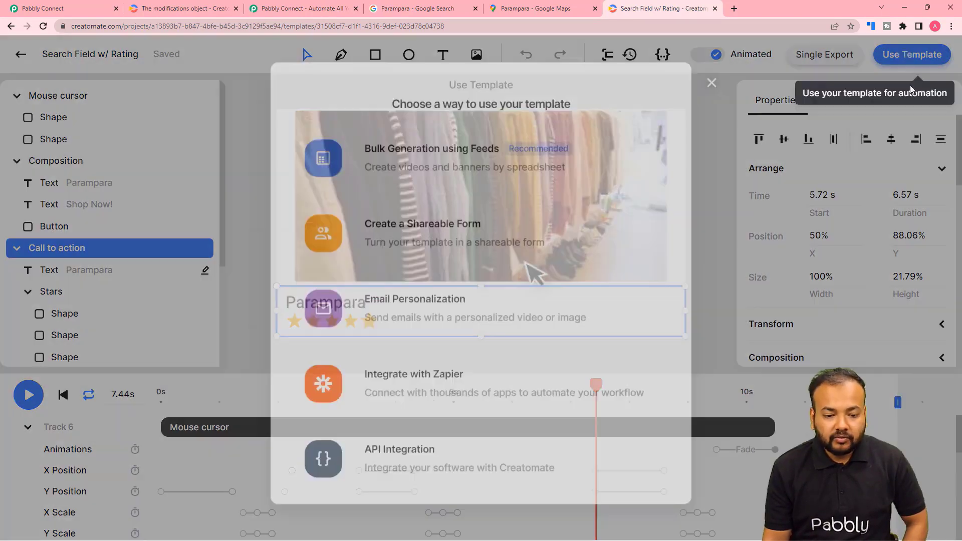
pyautogui.click(417, 465)
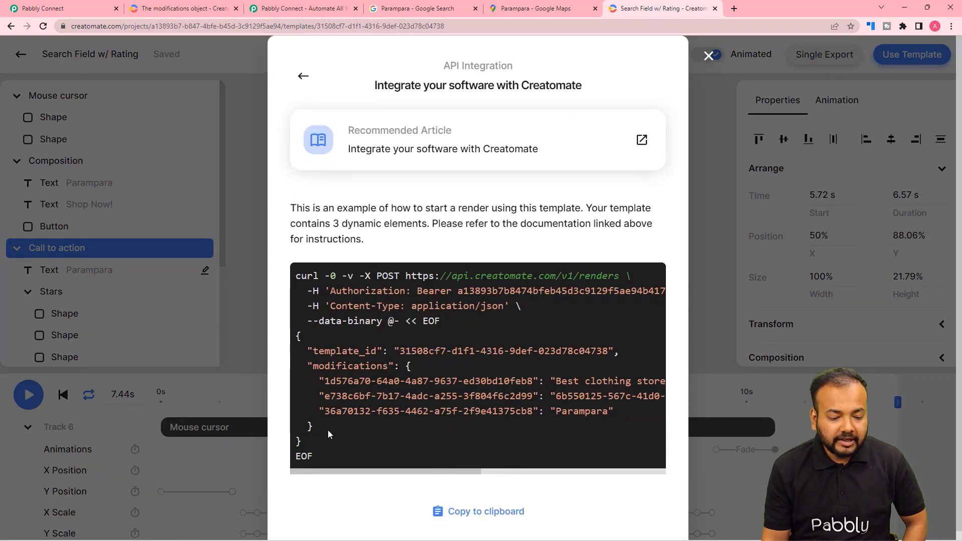
pyautogui.moveTo(323, 411); pyautogui.dragTo(531, 411)
pyautogui.hotkey('ctrl', 'c')
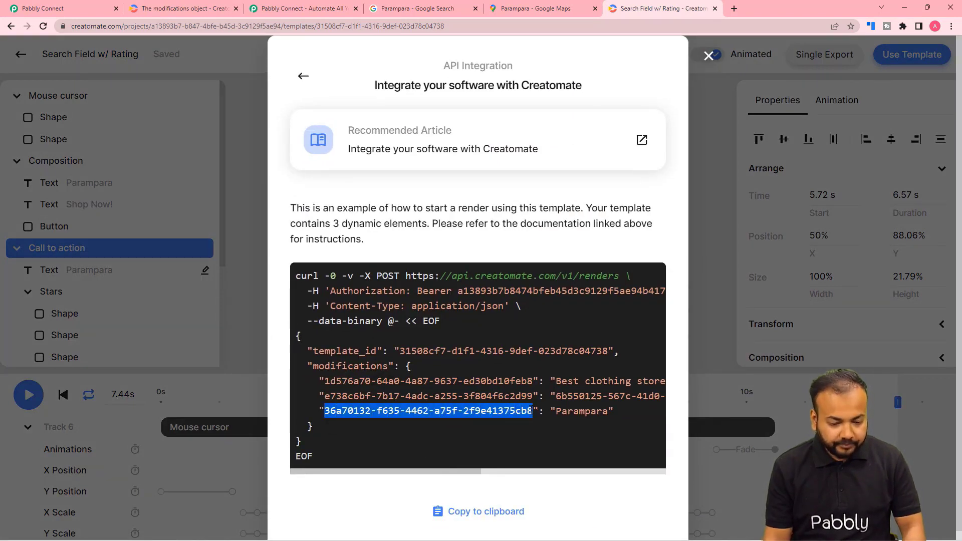
# Return to Pabbly Connect and replace key1 in the Modifications field with the copied element ID 36a70132-f635-4462-a75f-2f9e41375cb8
pyautogui.click(104, 8)
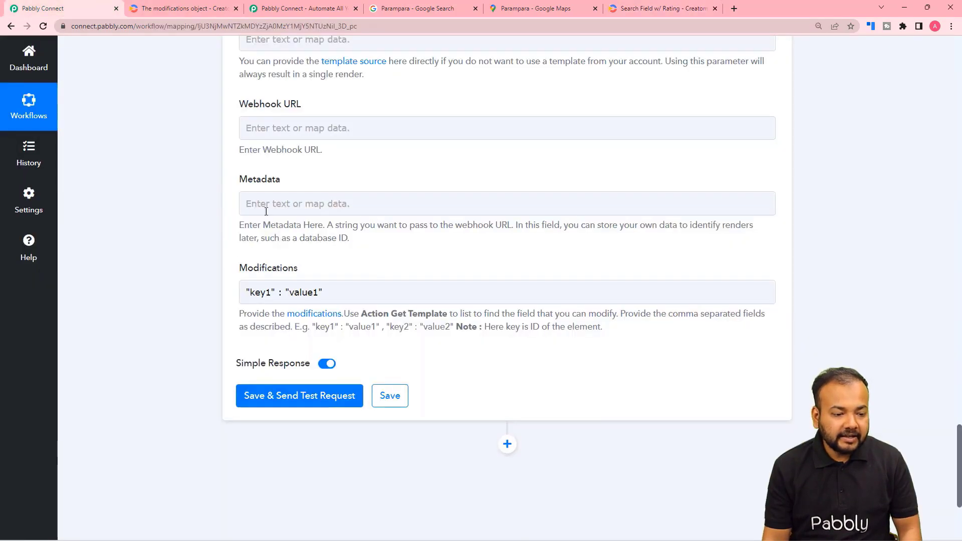
pyautogui.click(279, 290)
pyautogui.click(269, 293)
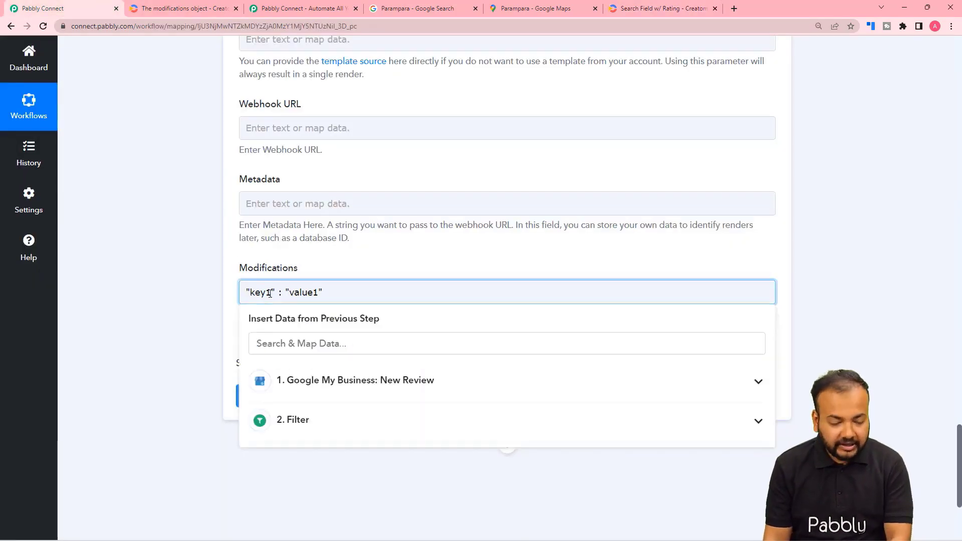
pyautogui.press('BackSpace')
pyautogui.press('BackSpace')
pyautogui.press('BackSpace')
pyautogui.press('BackSpace')
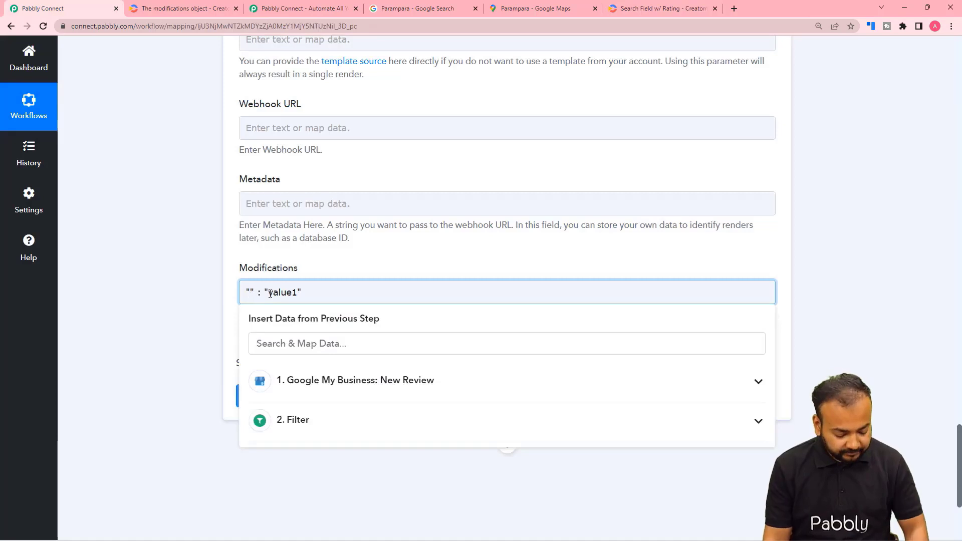
pyautogui.hotkey('ctrl', 'v')
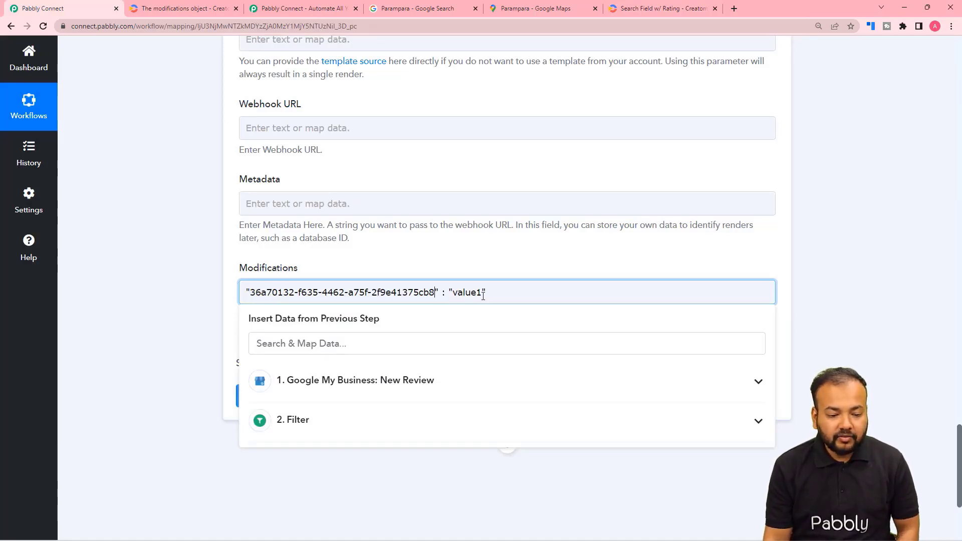
# Replace value1 in the Modifications field with the Reviewer DisplayName mapped from the Google My Business: New Review step
pyautogui.press('BackSpace')
pyautogui.press('BackSpace')
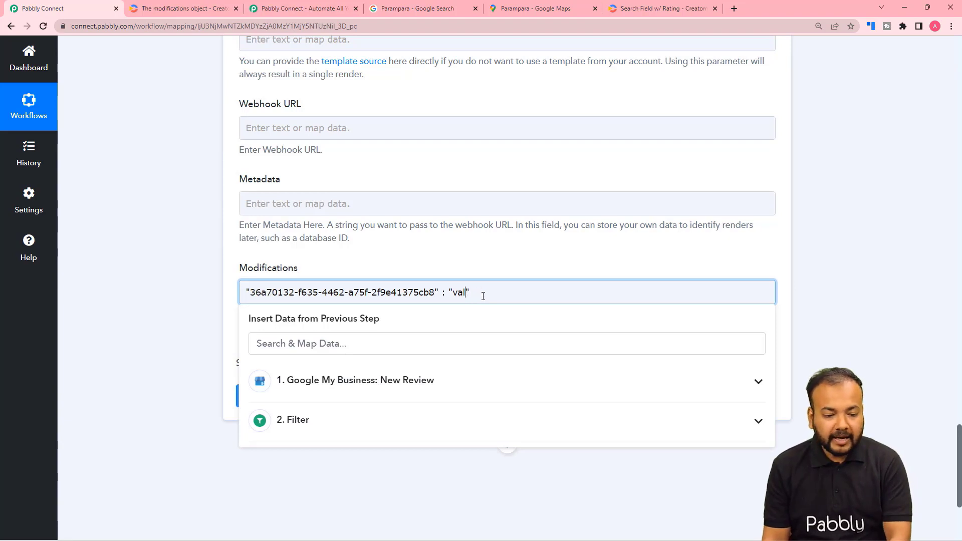
pyautogui.press('BackSpace')
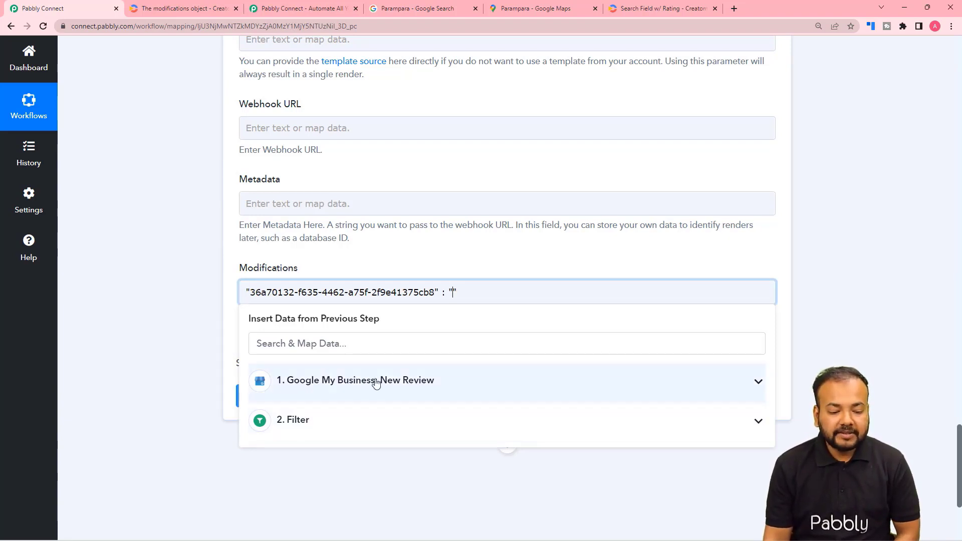
pyautogui.click(360, 389)
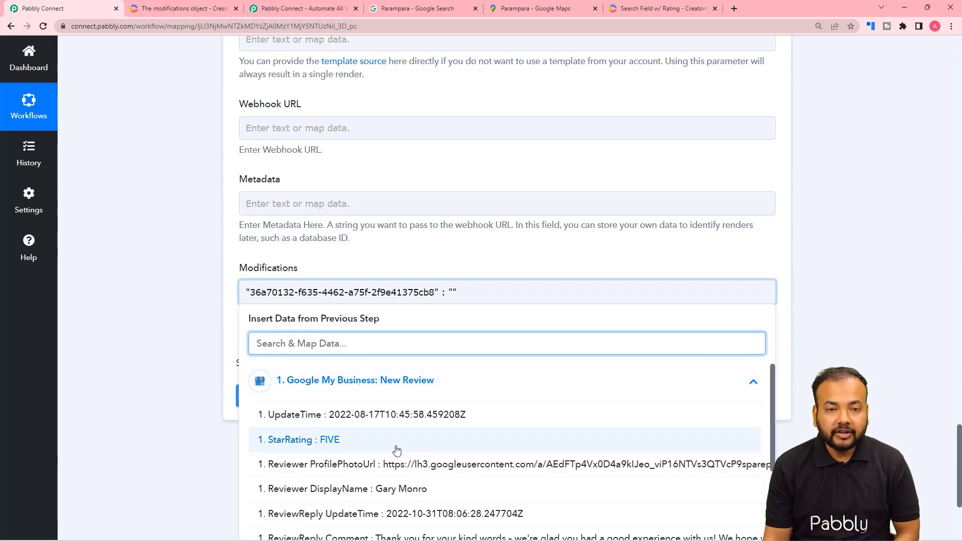
pyautogui.scroll(-3, 396, 451)
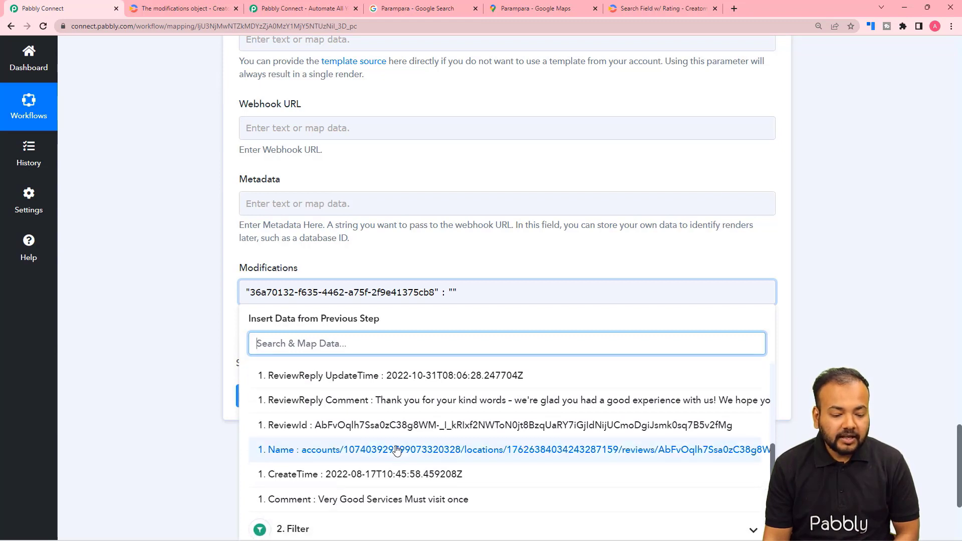
pyautogui.scroll(3, 396, 451)
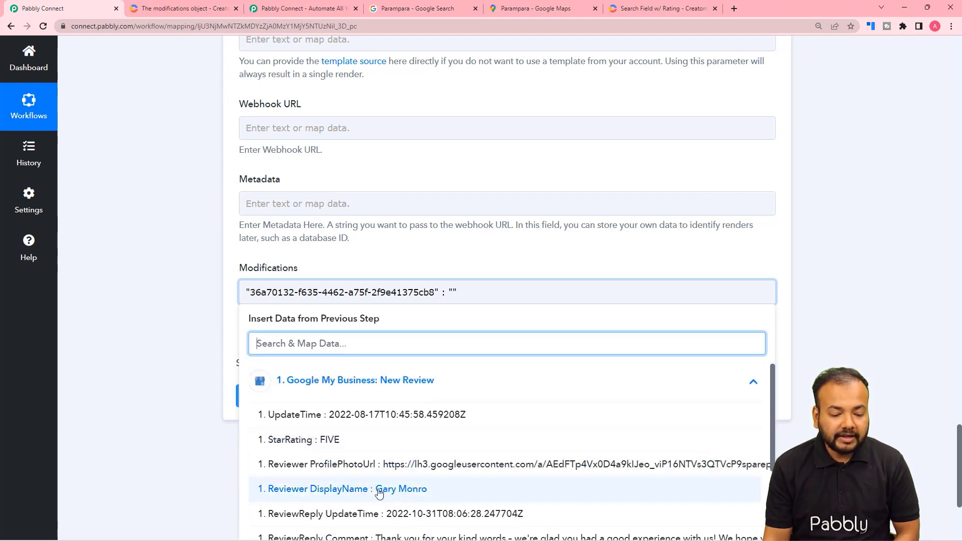
pyautogui.click(355, 490)
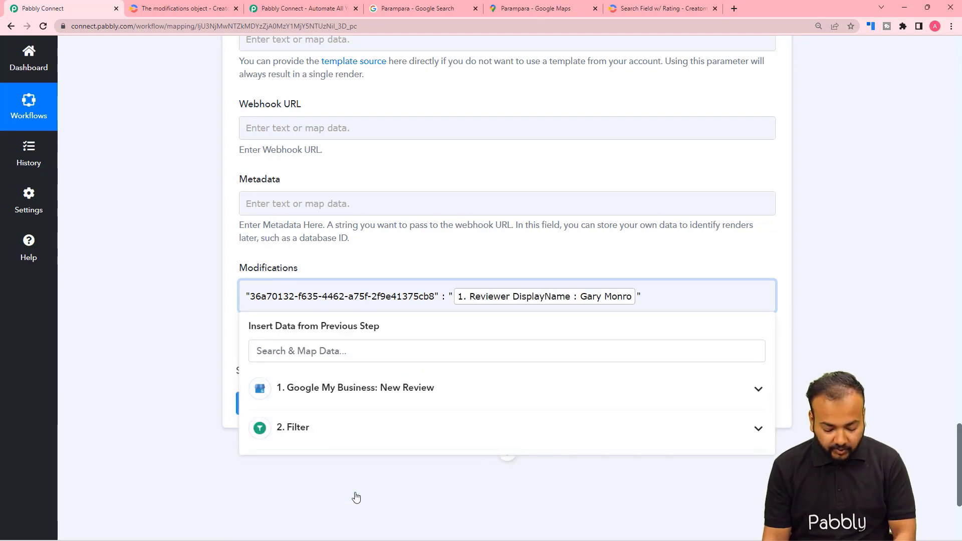
# Map the review's Comment from the Google My Business step after the Reviewer DisplayName in the Modifications value
pyautogui.click(362, 391)
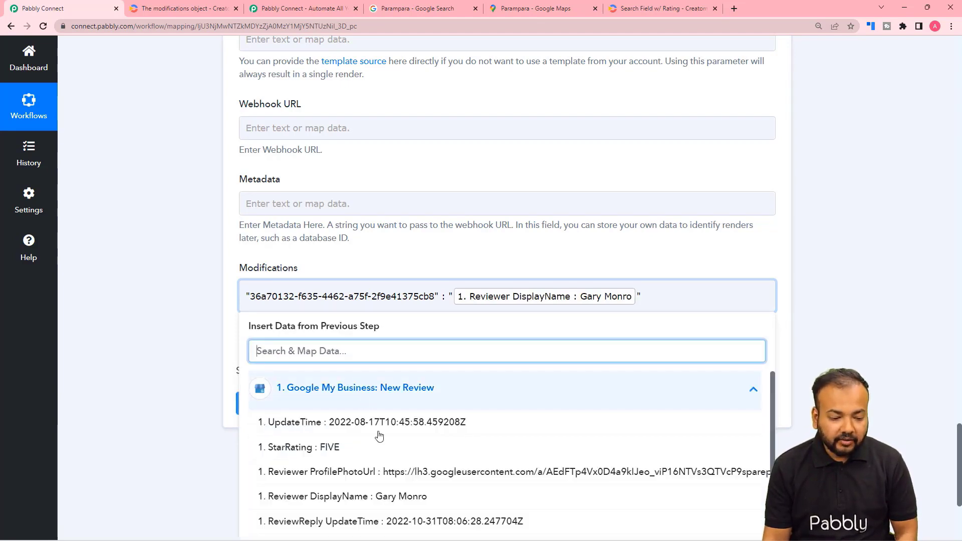
pyautogui.scroll(-2, 382, 485)
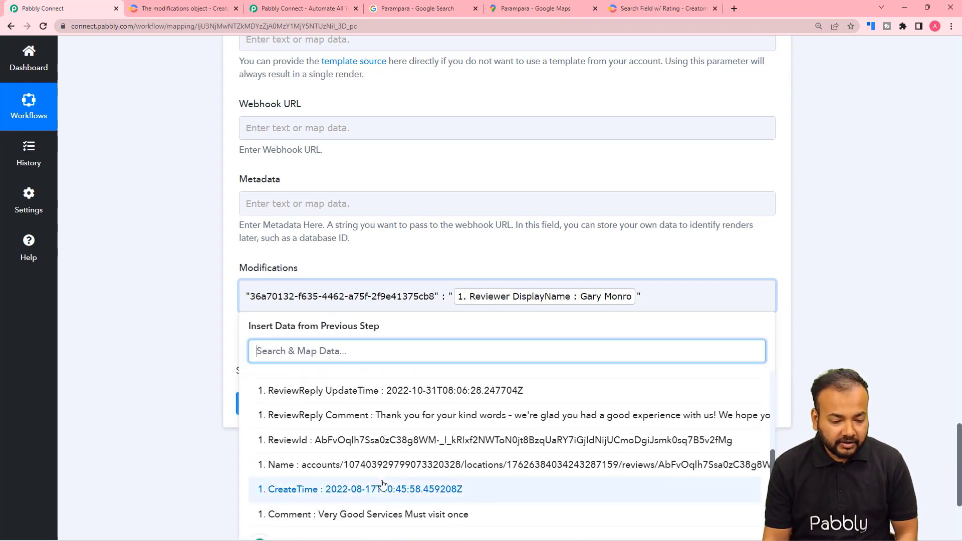
pyautogui.click(371, 515)
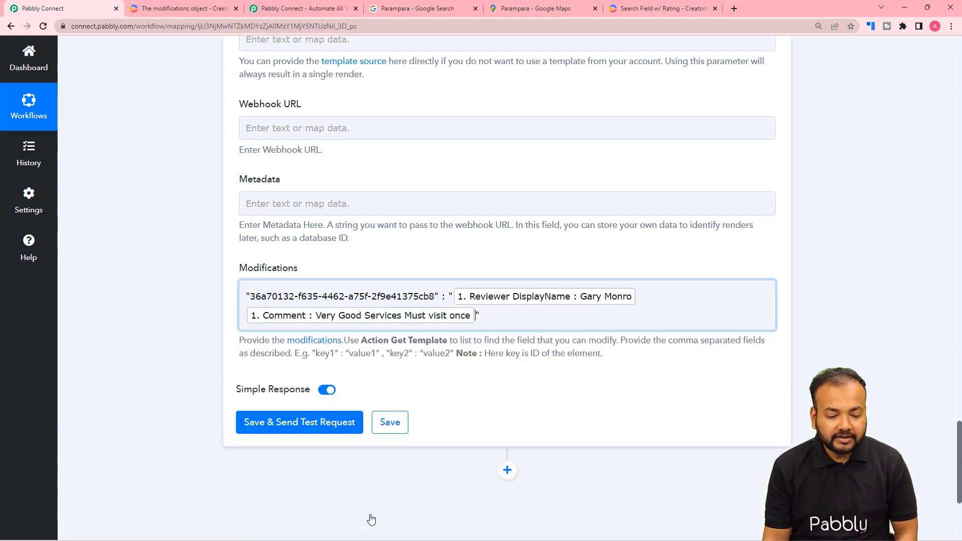
pyautogui.click(200, 316)
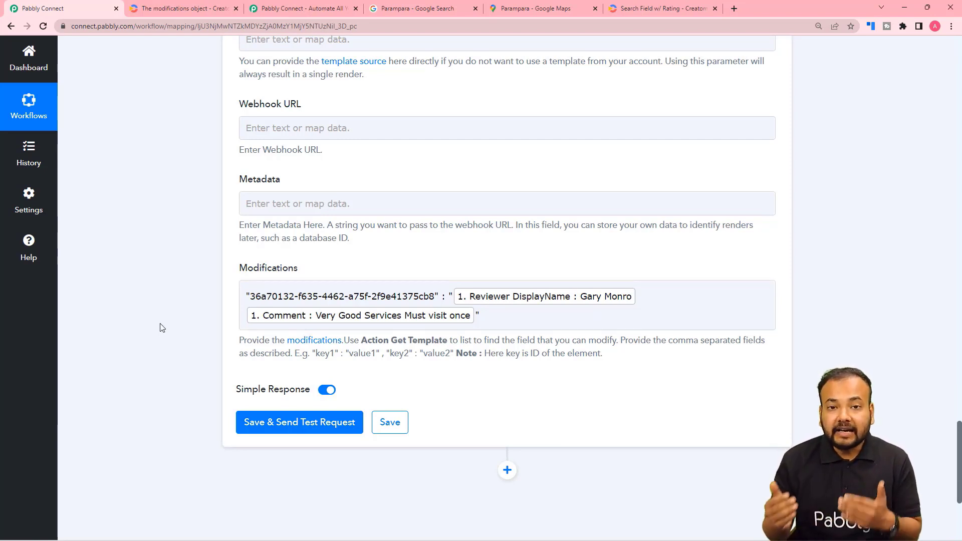
# Save the Creatomate Create Single Render action and send a test request
pyautogui.scroll(20, 160, 328)
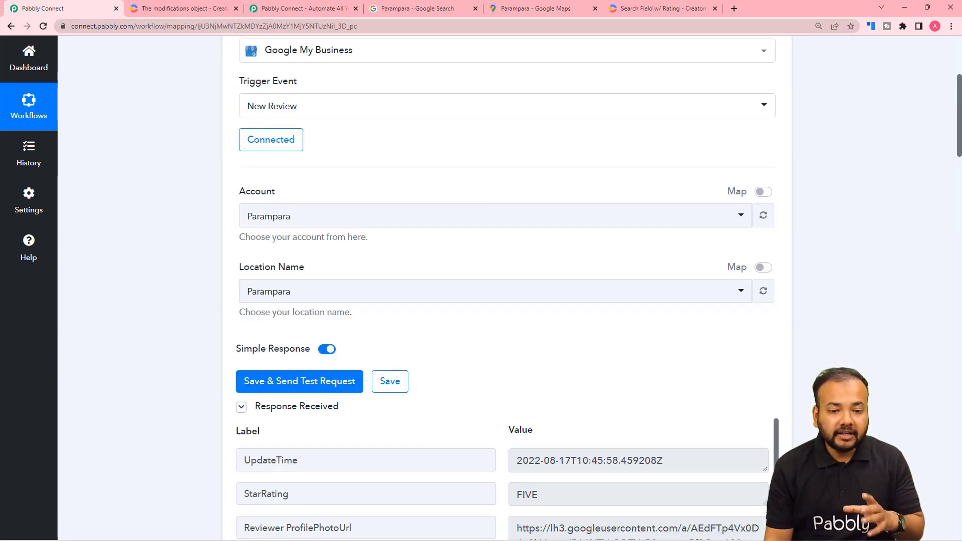
pyautogui.moveTo(960, 154); pyautogui.dragTo(947, 479)
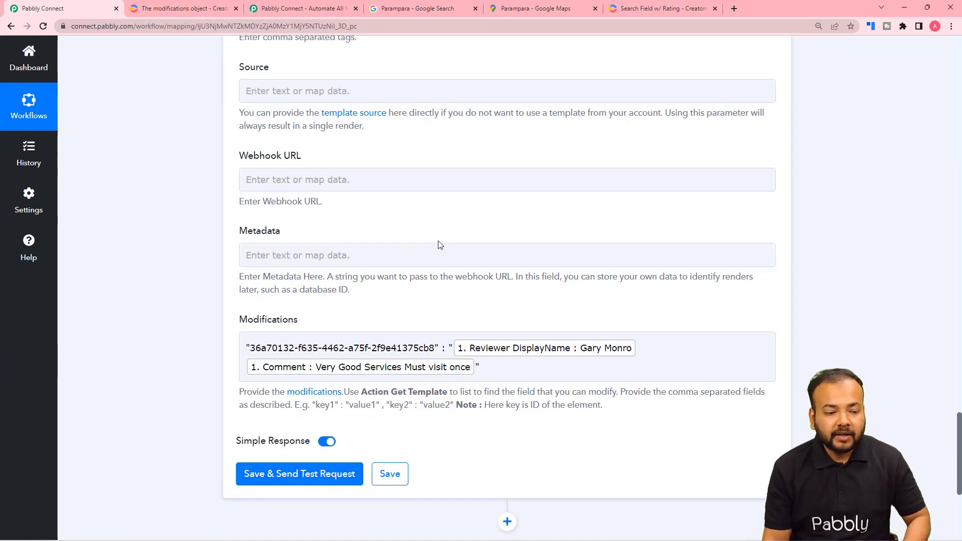
pyautogui.scroll(-5, 142, 244)
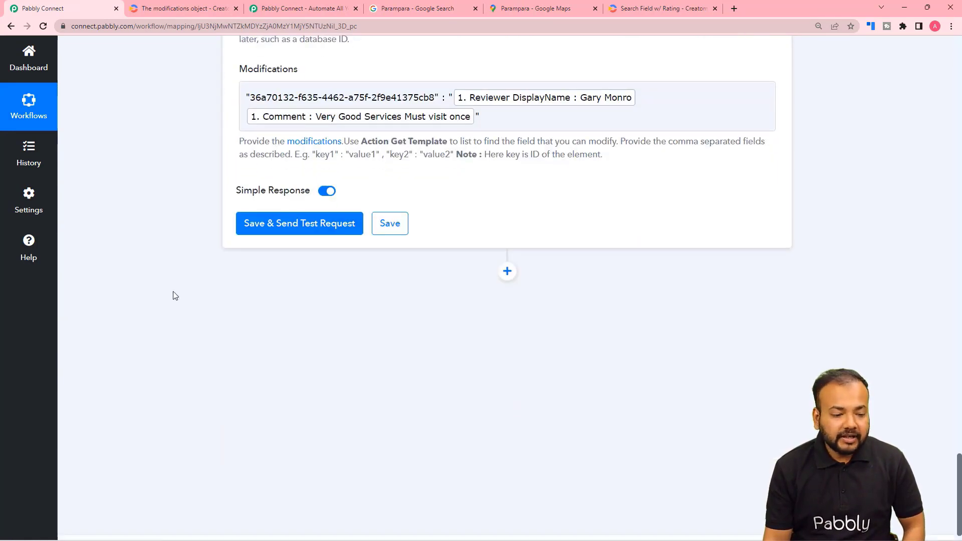
pyautogui.click(263, 230)
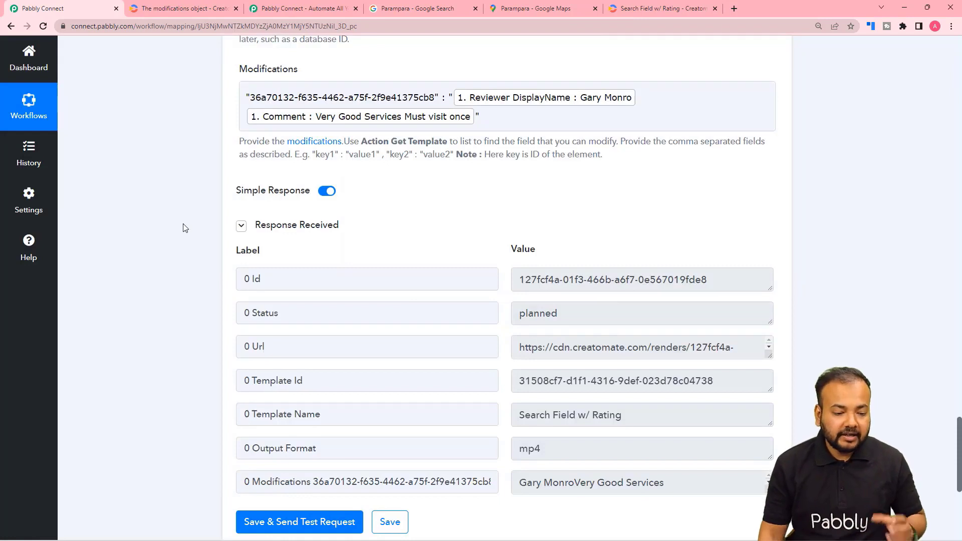
# Enlarge the Url value in the received response and open the rendered mp4 link in a new tab
pyautogui.moveTo(767, 353); pyautogui.dragTo(767, 427)
pyautogui.moveTo(661, 370); pyautogui.dragTo(506, 352)
pyautogui.rightClick(537, 356)
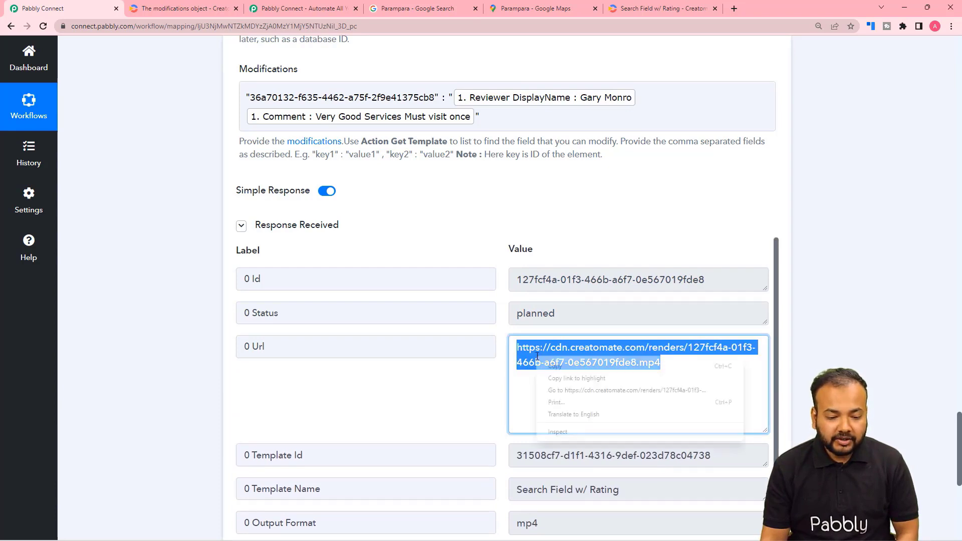
pyautogui.click(561, 390)
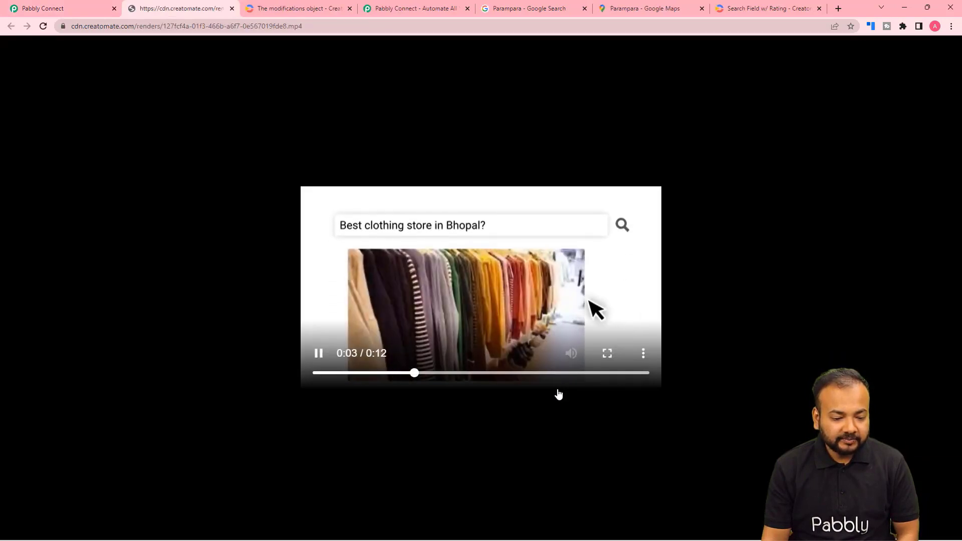
# Watch the rendered video in full screen, replaying the part with the reviewer's name, comment, and stars
pyautogui.click(606, 354)
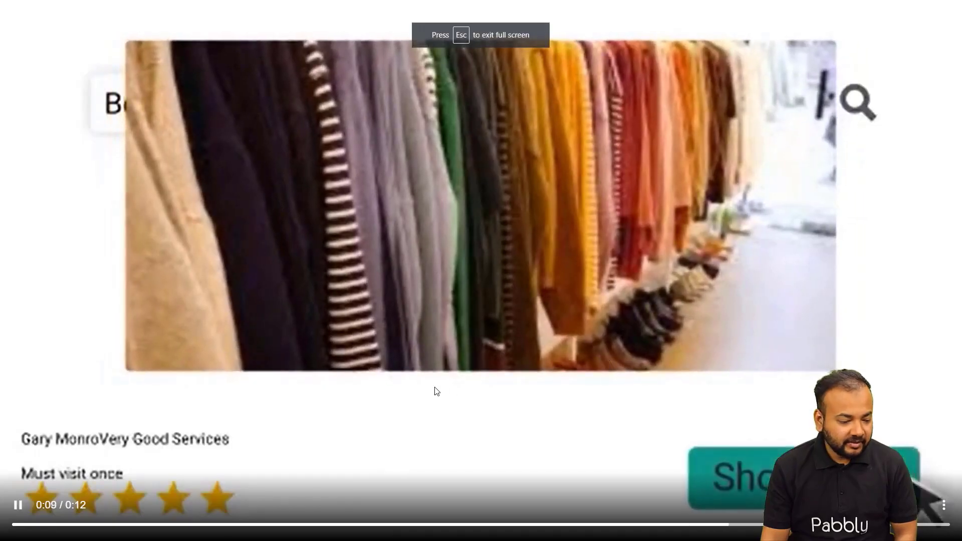
pyautogui.click(306, 525)
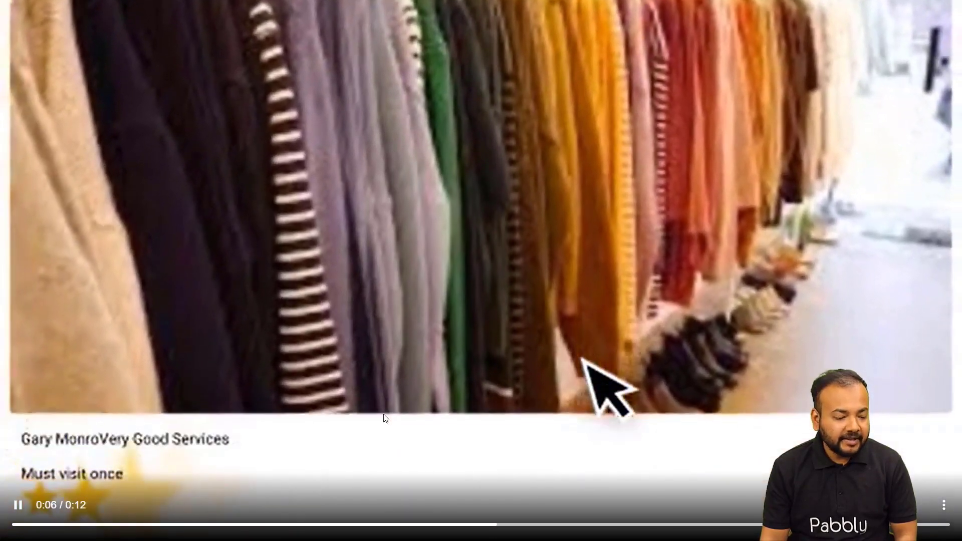
pyautogui.click(368, 416)
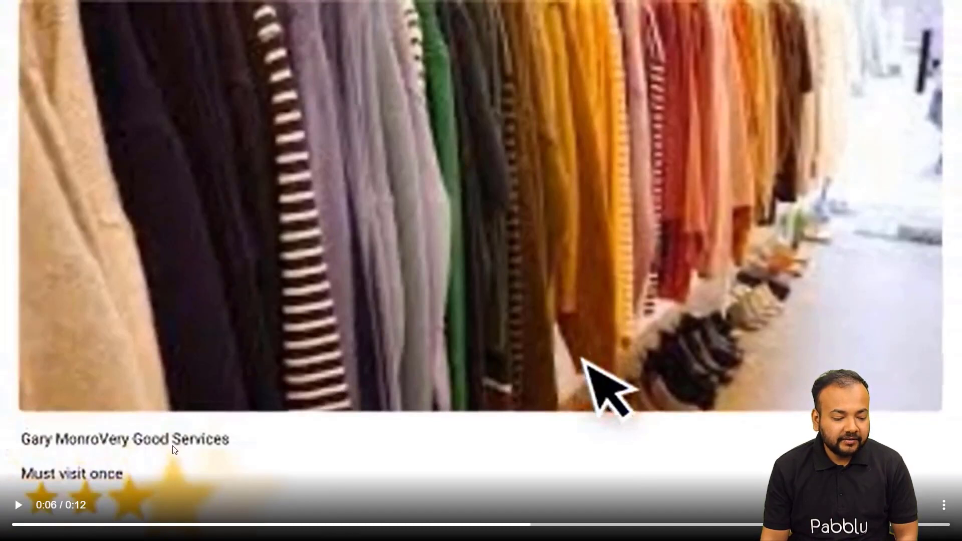
pyautogui.click(225, 435)
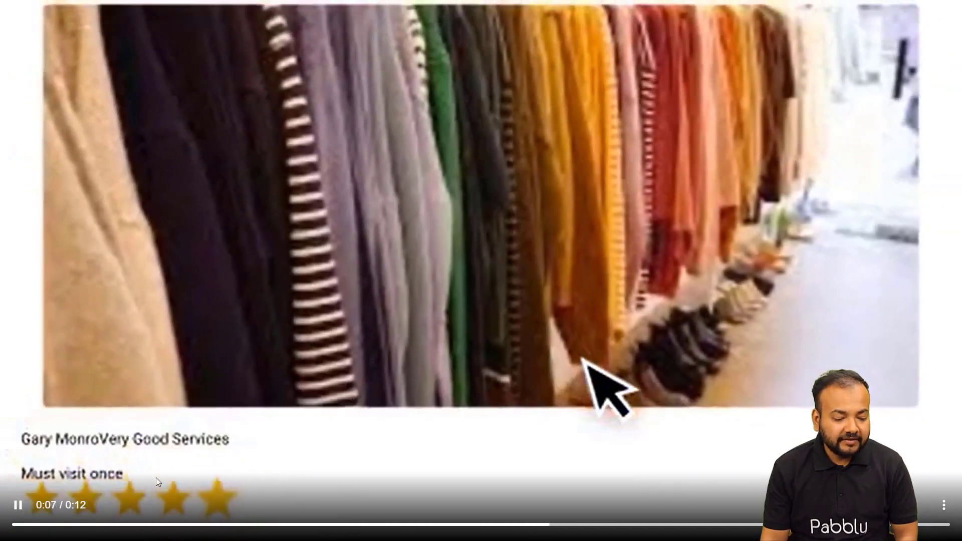
# Leave the full-screen video, return to the Pabbly Connect workflow, and add an Instagram for Business action after the Creatomate step
pyautogui.click(231, 462)
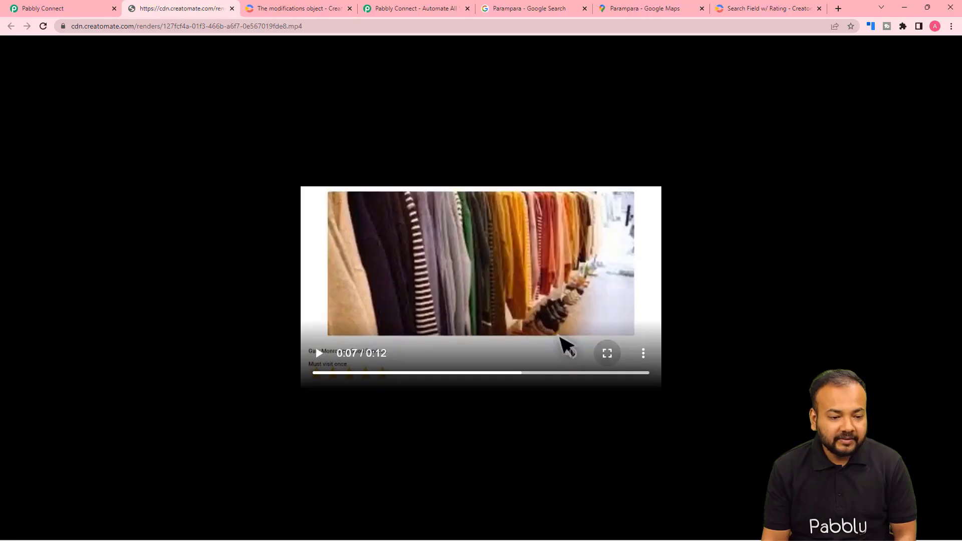
pyautogui.click(60, 8)
pyautogui.scroll(-7, 210, 222)
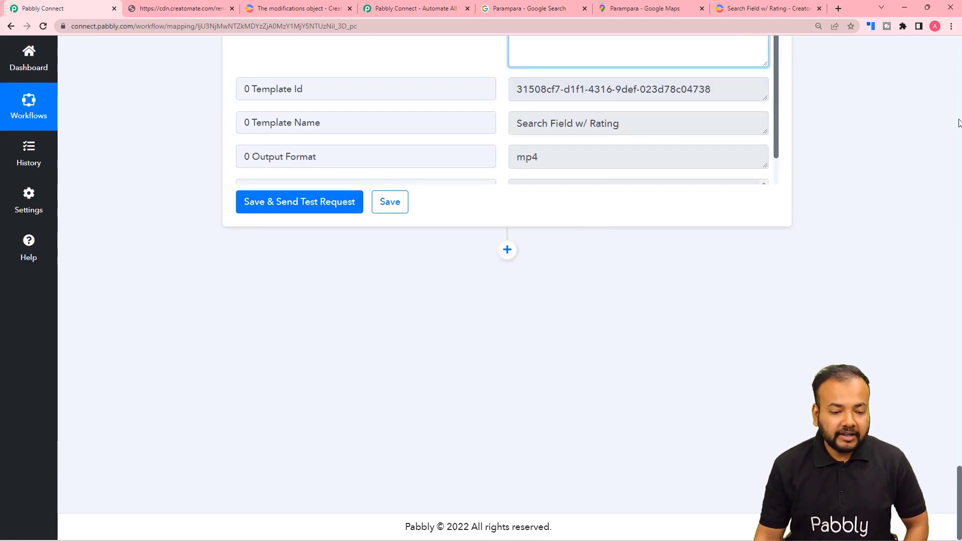
pyautogui.click(508, 251)
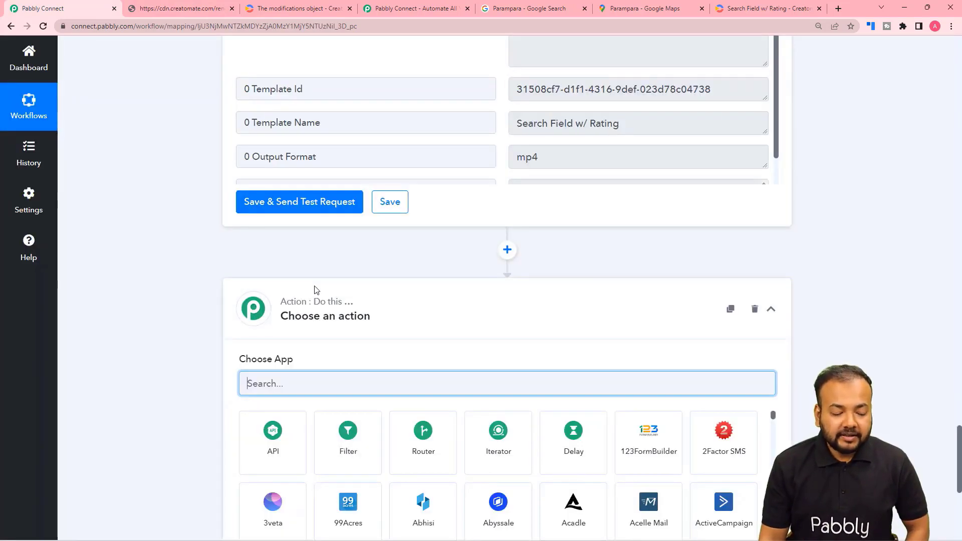
pyautogui.write('in')
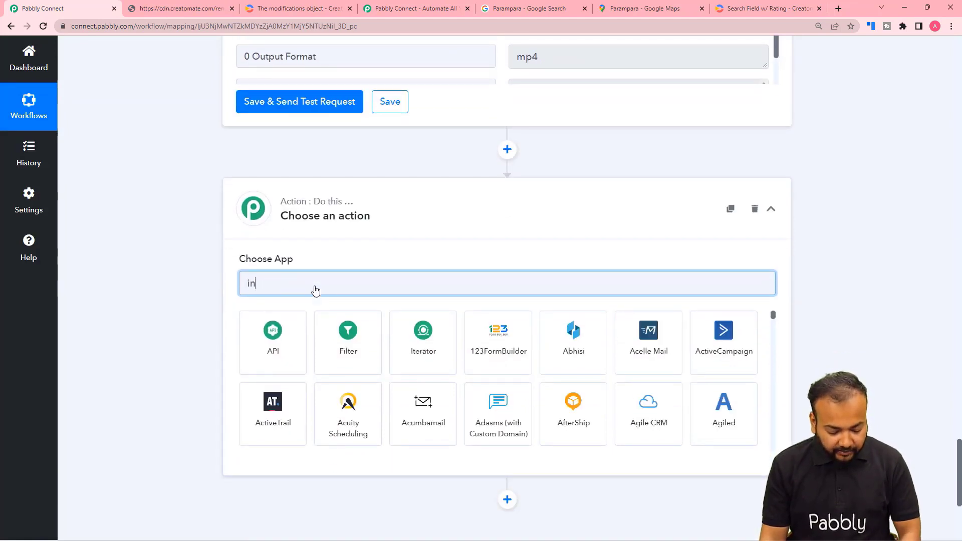
pyautogui.write('s')
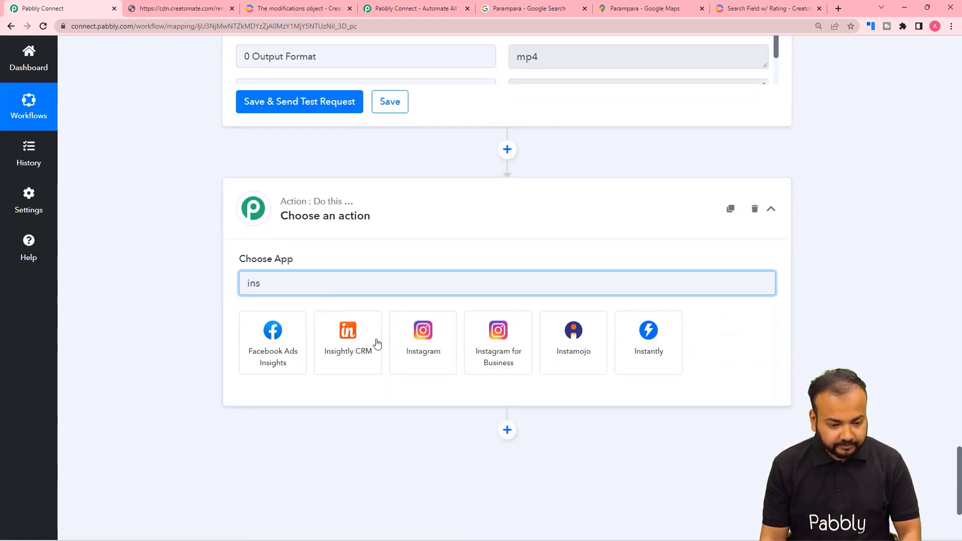
pyautogui.click(478, 363)
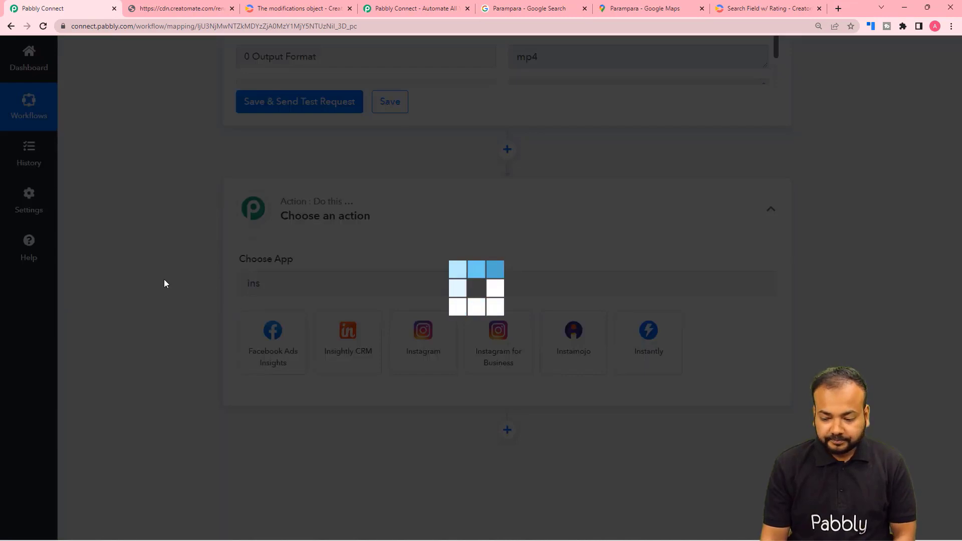
# Set the action event to Create Reel Video and authorize it through a new Instagram for Business connection
pyautogui.scroll(-2, 166, 283)
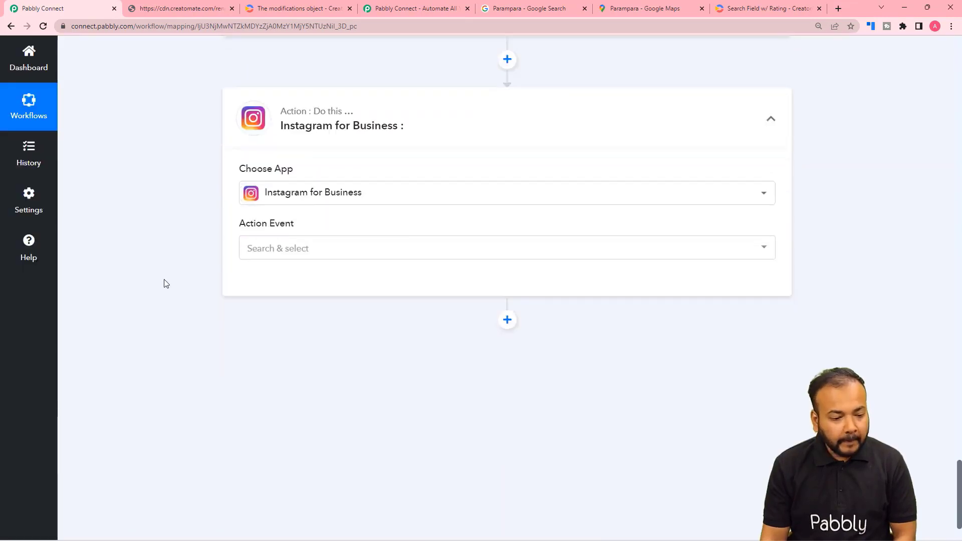
pyautogui.click(303, 239)
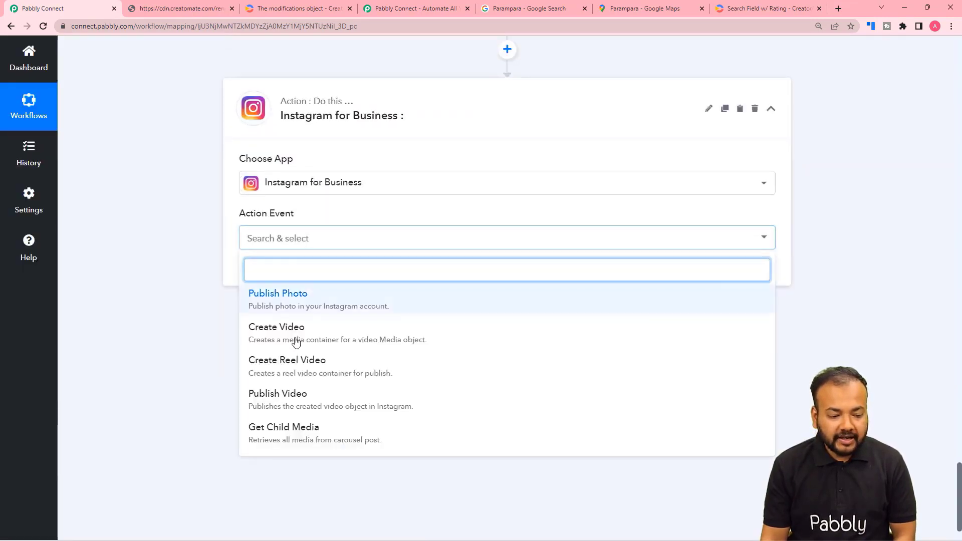
pyautogui.click(292, 369)
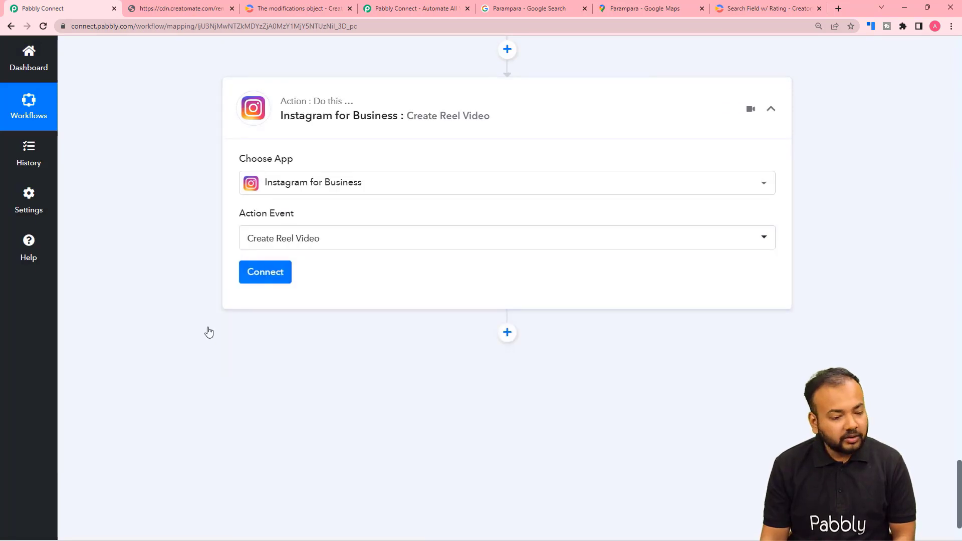
pyautogui.click(267, 276)
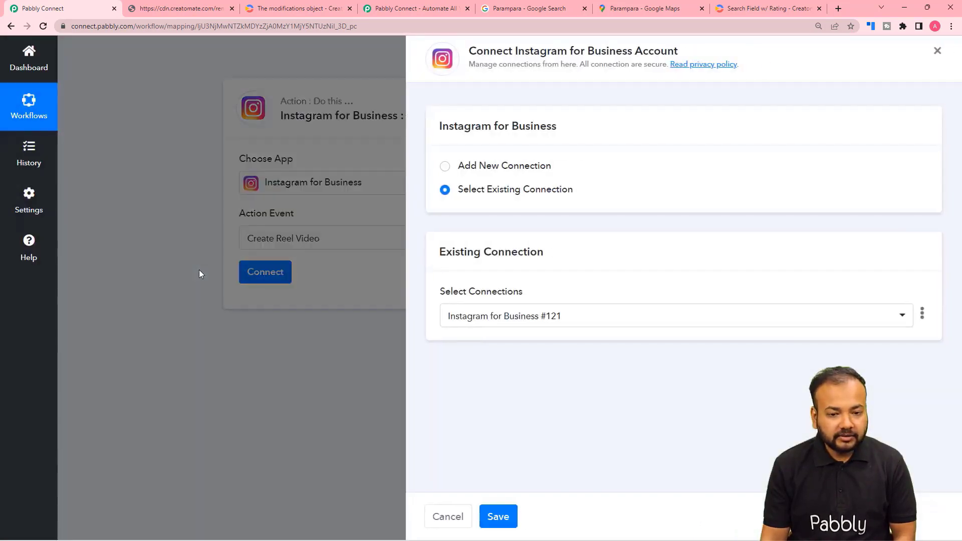
pyautogui.click(444, 167)
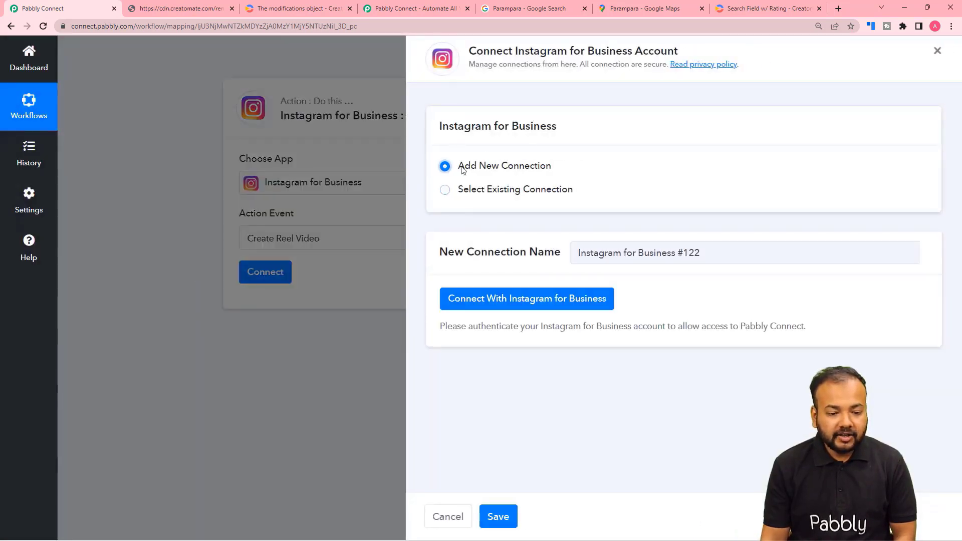
pyautogui.click(478, 305)
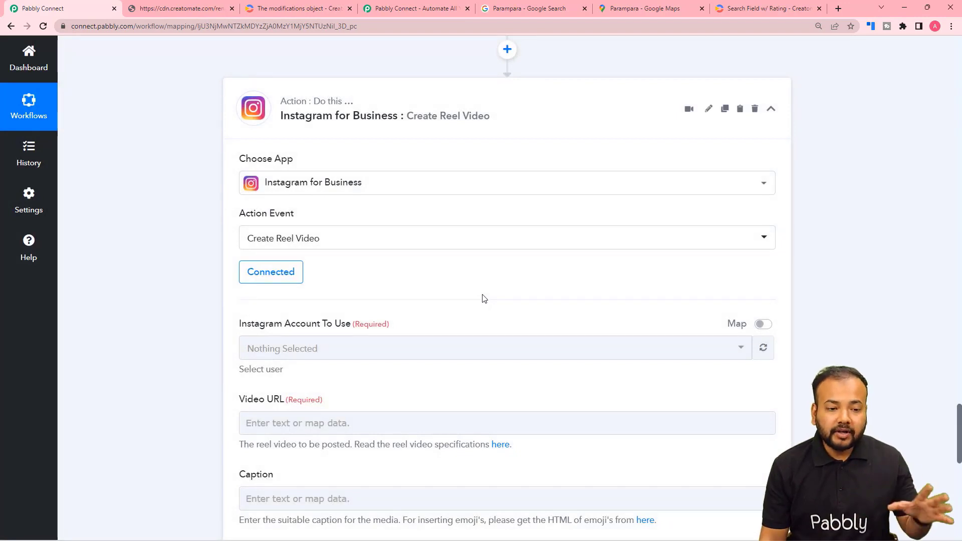
pyautogui.click(279, 271)
pyautogui.scroll(-3, 197, 251)
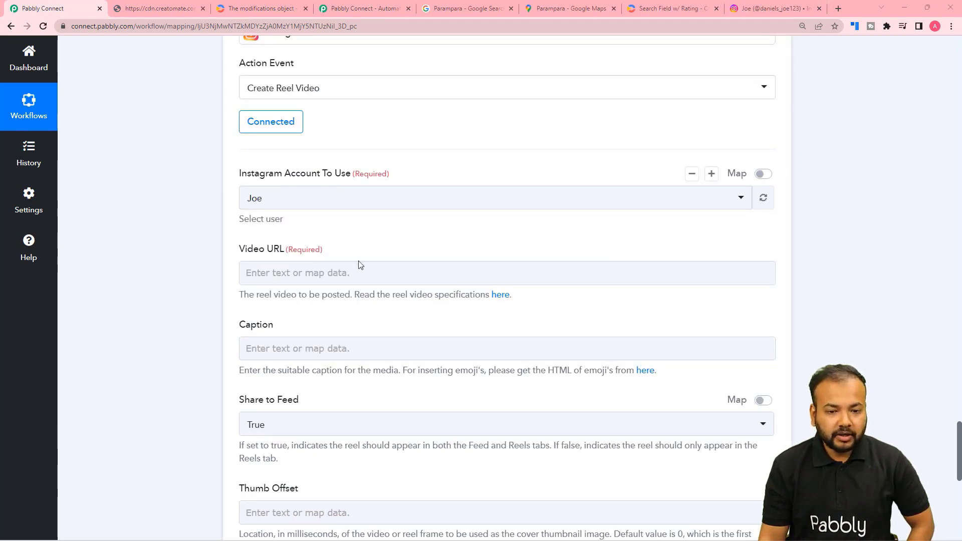
# Switch to the Instagram profile page and review the connected account's details and existing posts
pyautogui.click(780, 11)
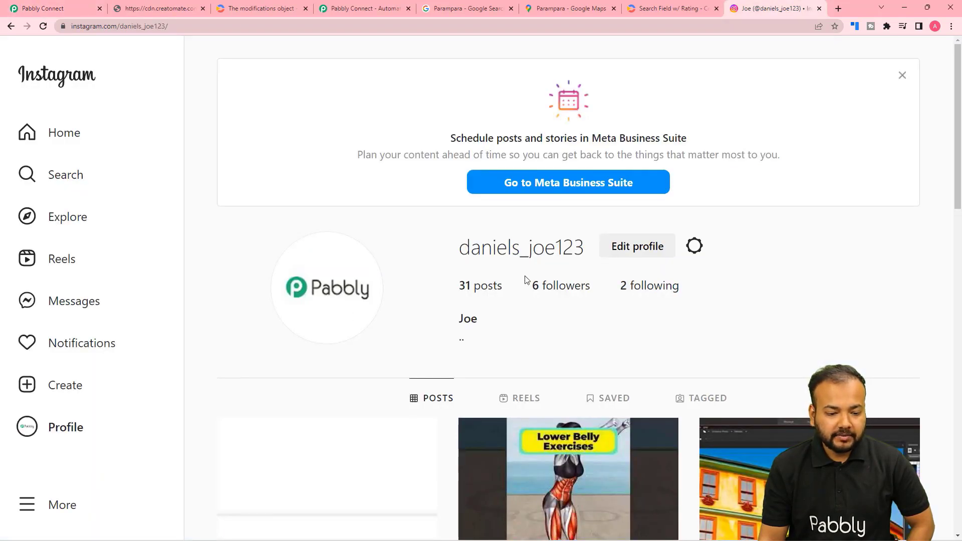
pyautogui.scroll(-2, 493, 244)
pyautogui.scroll(2, 493, 244)
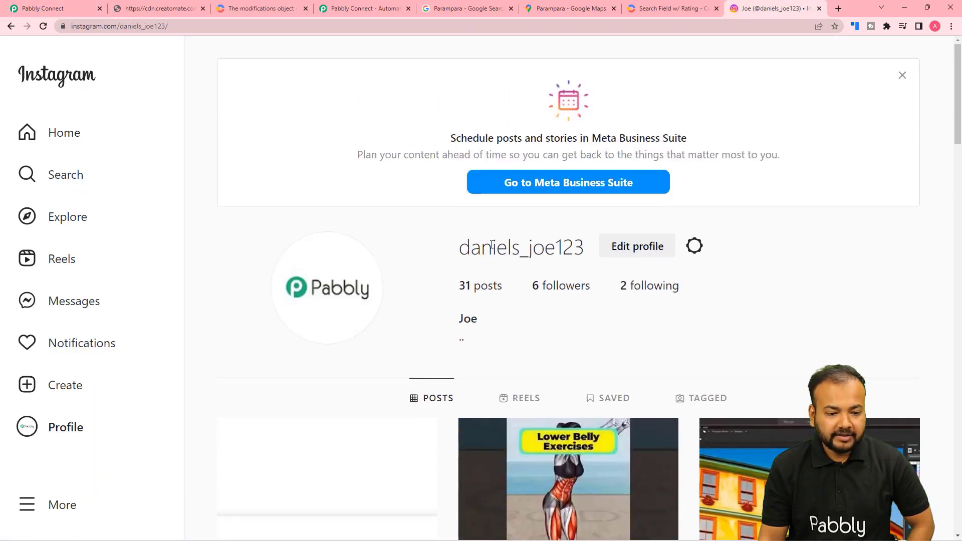
pyautogui.scroll(-3, 553, 246)
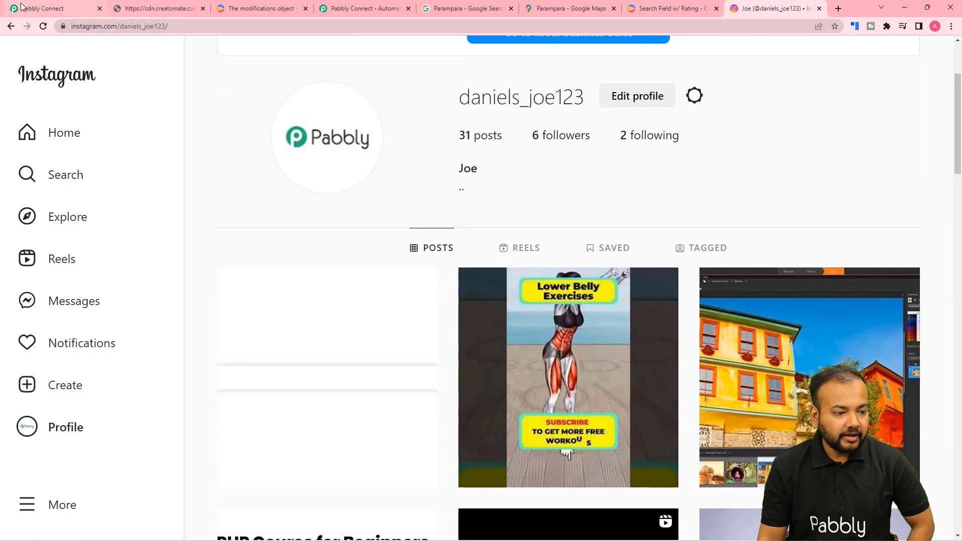
# Back in the Pabbly Connect workflow, map the 0 Url value from the Creatomate Create Single Render step into the Video URL
pyautogui.click(40, 8)
pyautogui.scroll(-2, 189, 224)
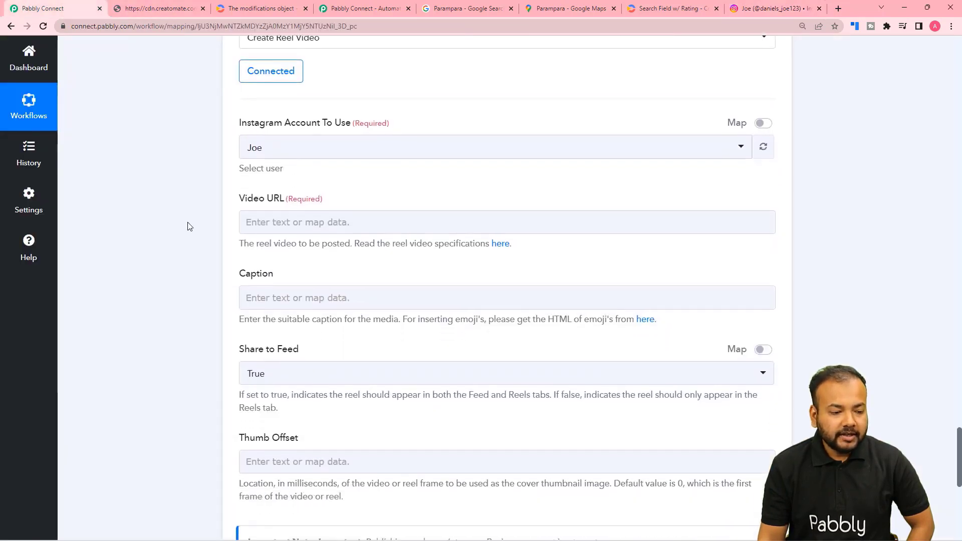
pyautogui.click(252, 168)
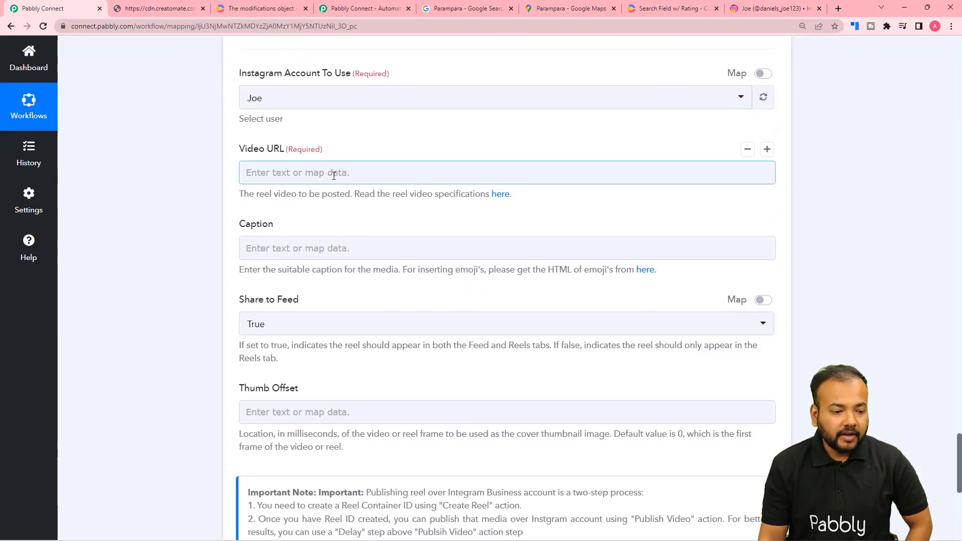
pyautogui.scroll(11, 334, 175)
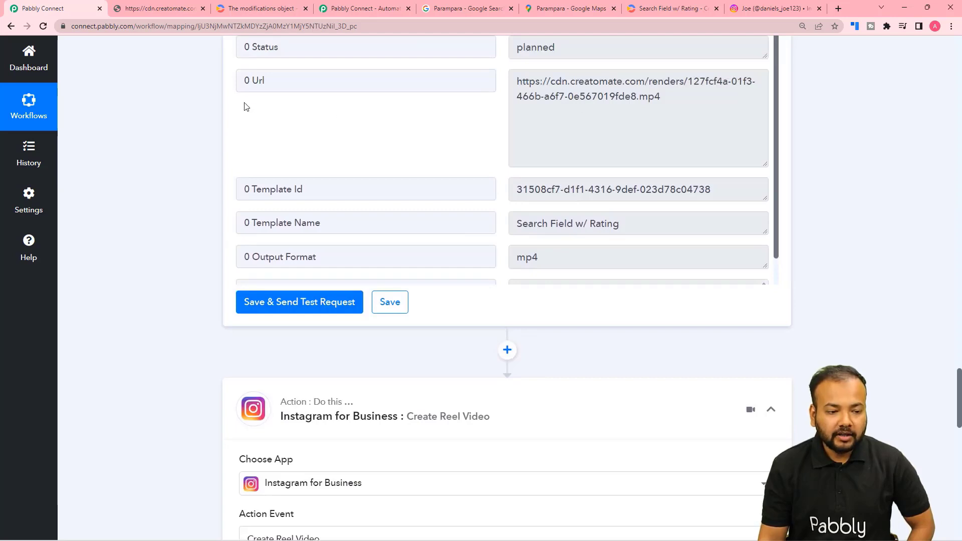
pyautogui.scroll(-8, 173, 131)
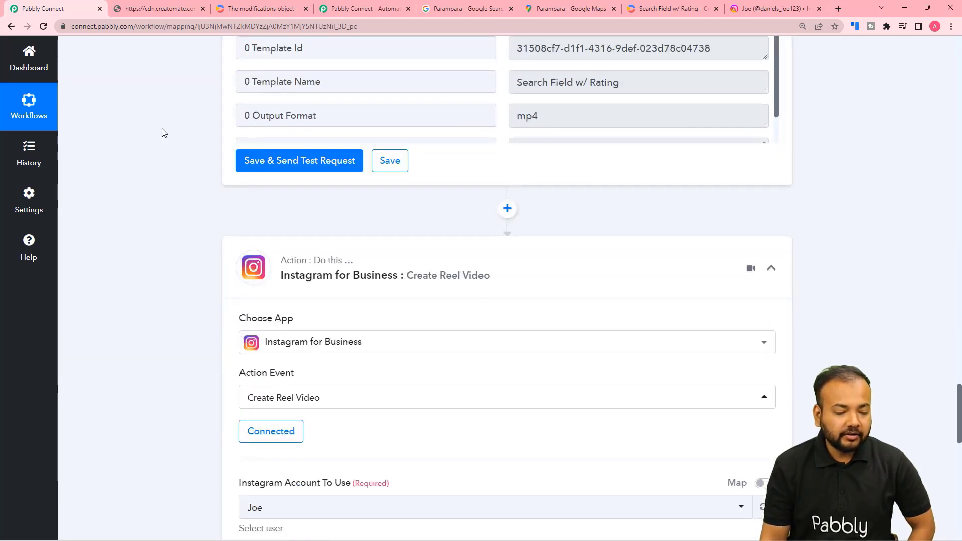
pyautogui.scroll(-4, 161, 132)
pyautogui.click(248, 122)
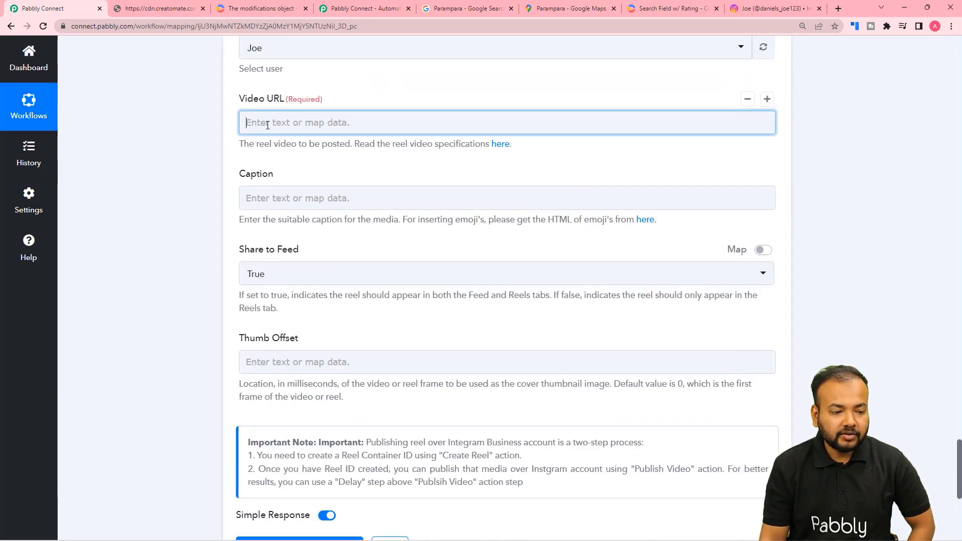
pyautogui.click(291, 286)
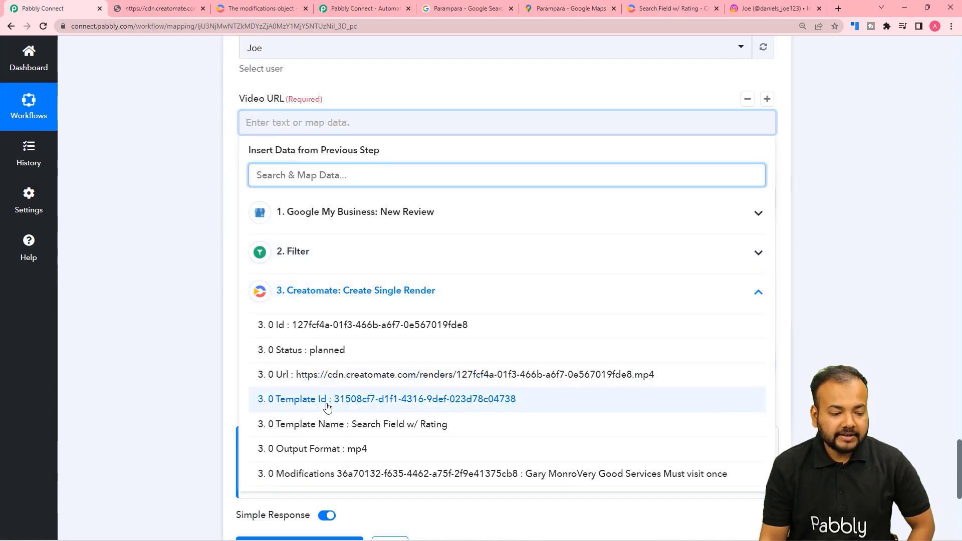
pyautogui.click(322, 378)
pyautogui.click(178, 260)
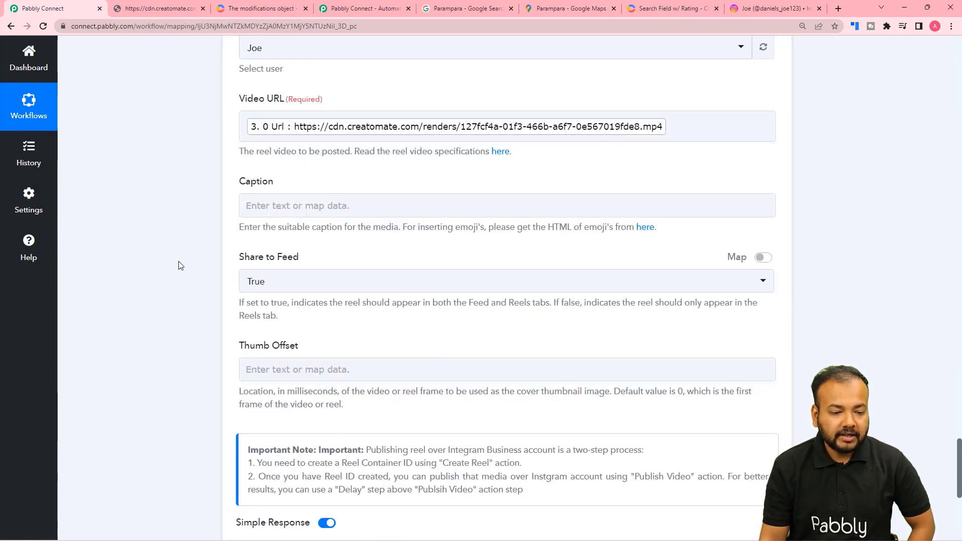
# Enter "New Review" as the reel's Caption
pyautogui.click(296, 205)
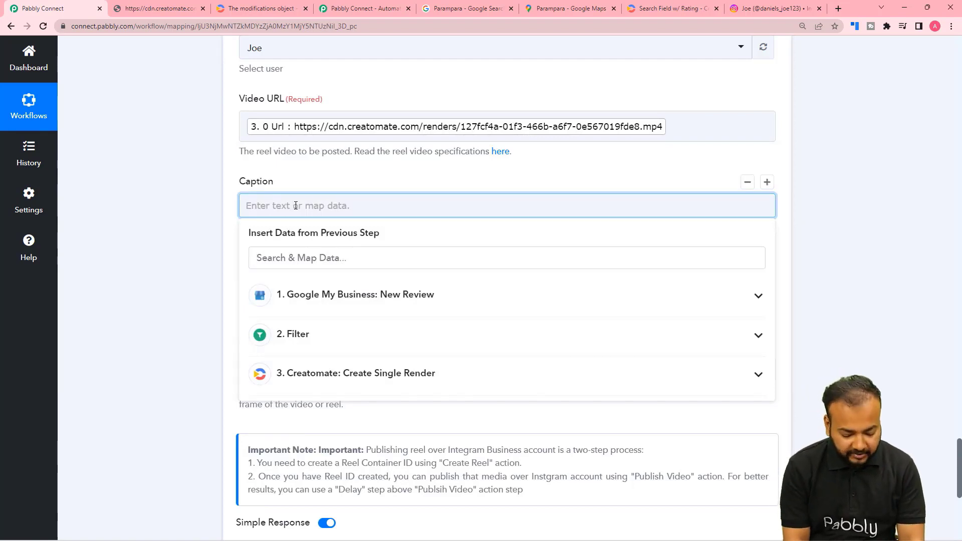
pyautogui.write('New Rev')
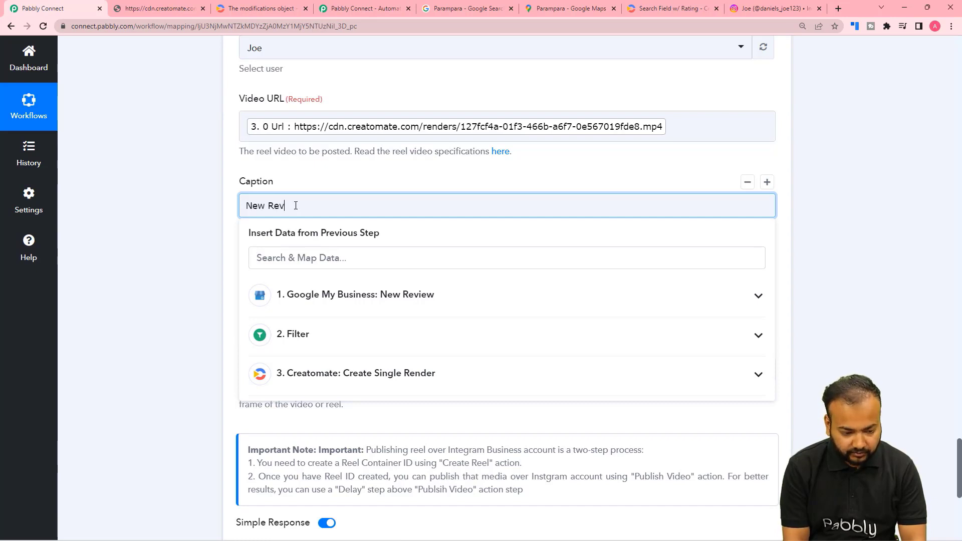
pyautogui.write('iew')
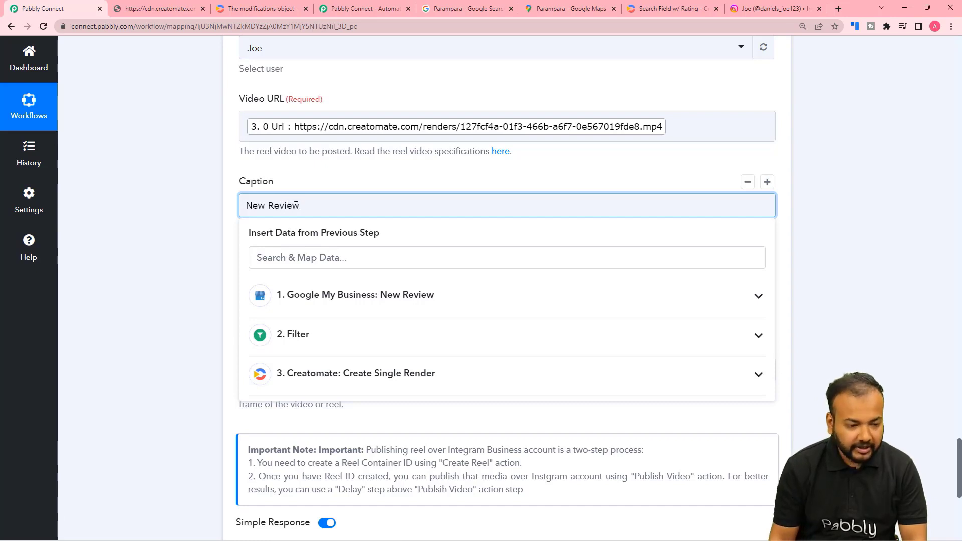
pyautogui.click(324, 180)
# Save the Create Reel Video action, send a test request, and check the received response and the two-step publishing note
pyautogui.scroll(-1, 185, 194)
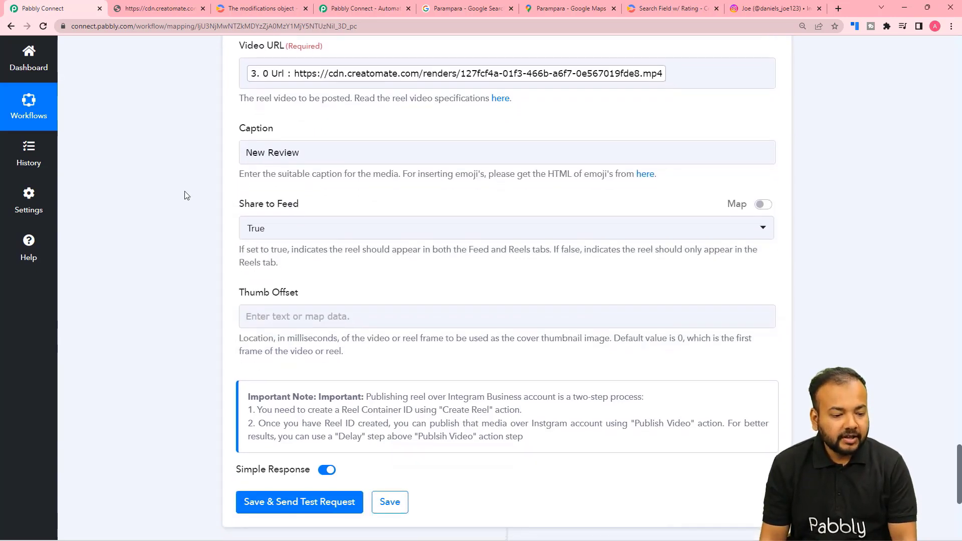
pyautogui.scroll(-5, 186, 195)
pyautogui.click(246, 206)
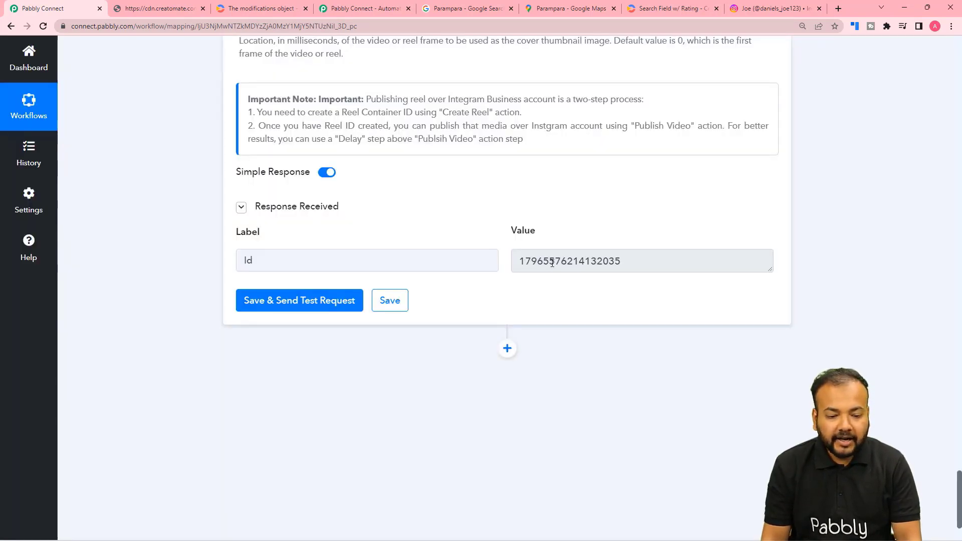
pyautogui.scroll(2, 645, 263)
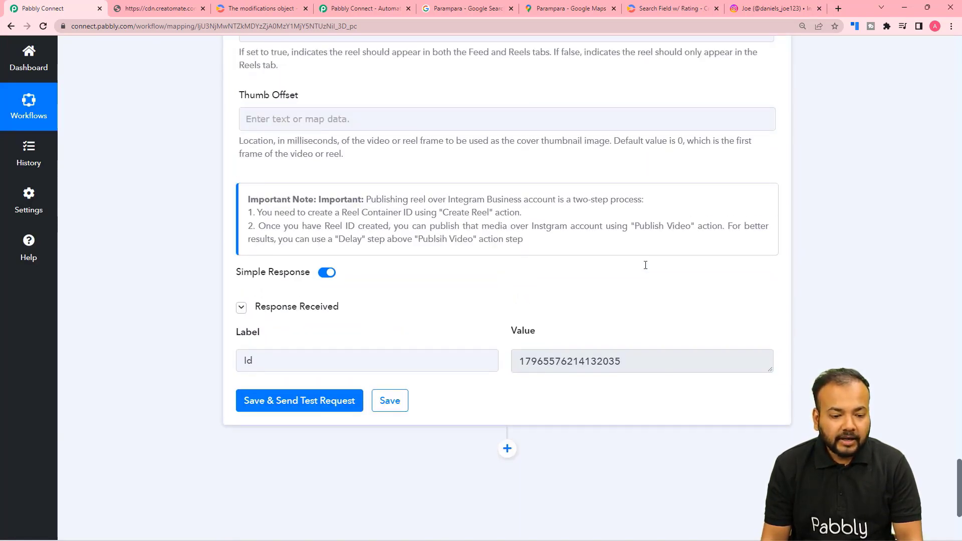
pyautogui.scroll(-4, 645, 268)
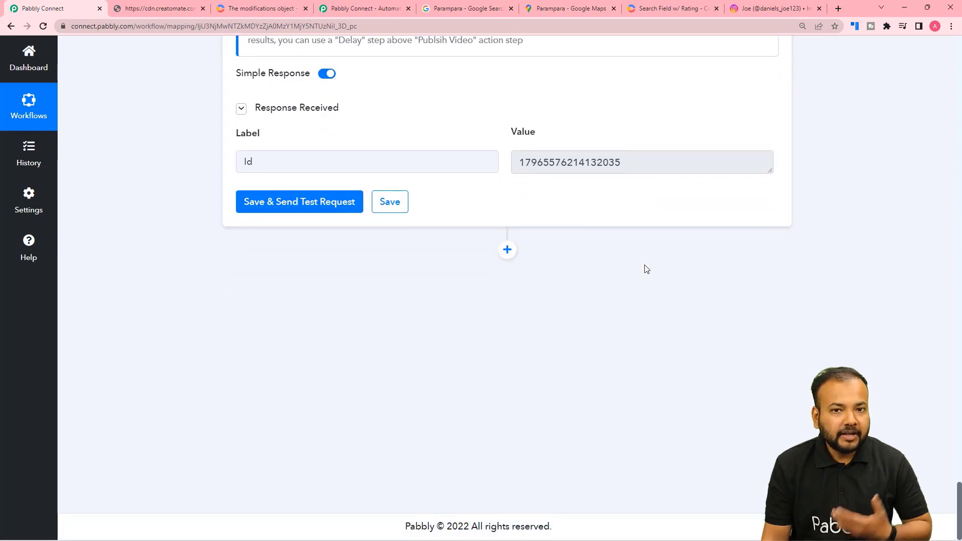
# Add an Instagram for Business action with the Publish Video event after the Create Reel Video step
pyautogui.click(507, 250)
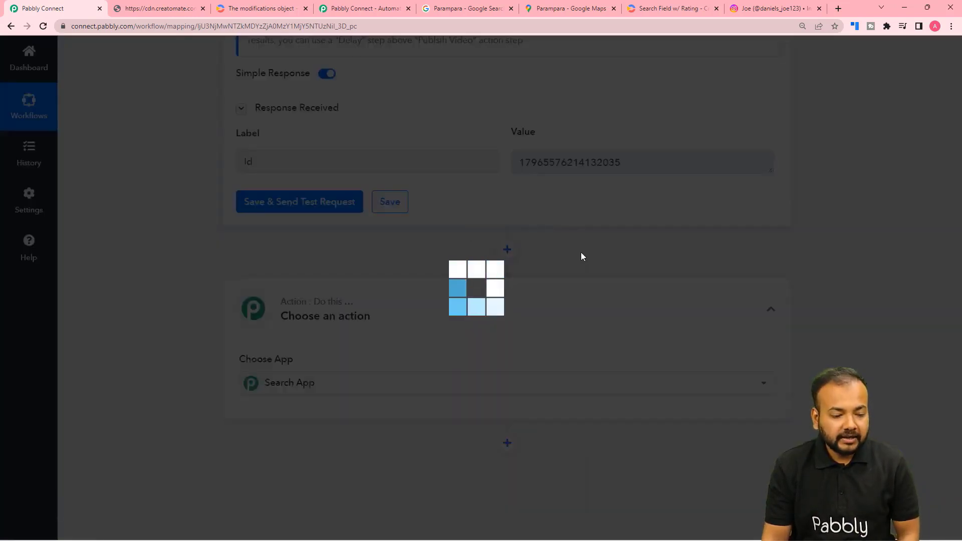
pyautogui.scroll(-1, 581, 255)
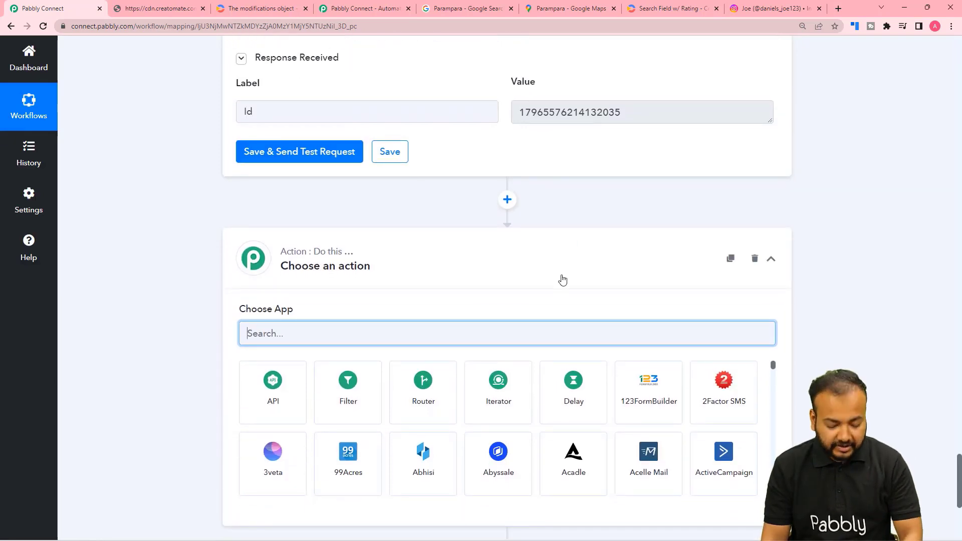
pyautogui.write('inst')
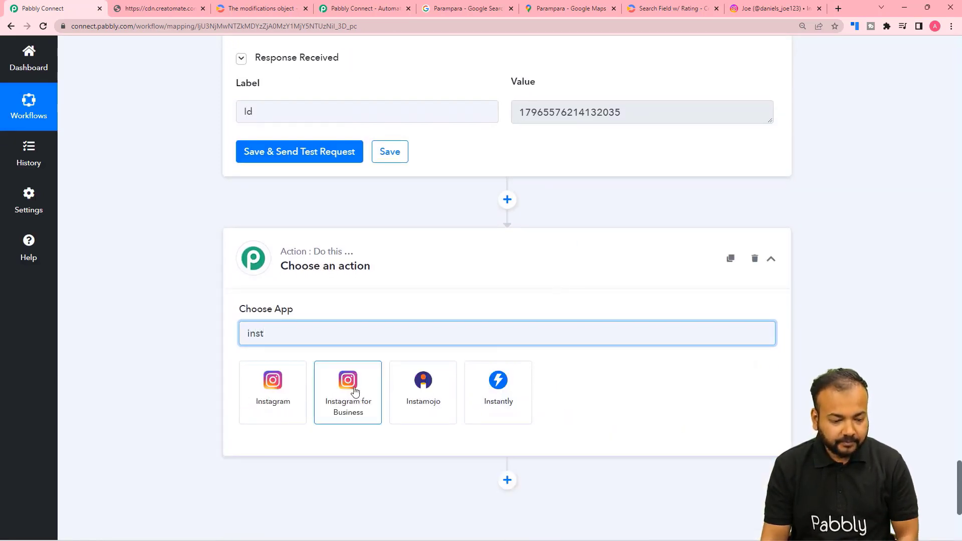
pyautogui.click(354, 391)
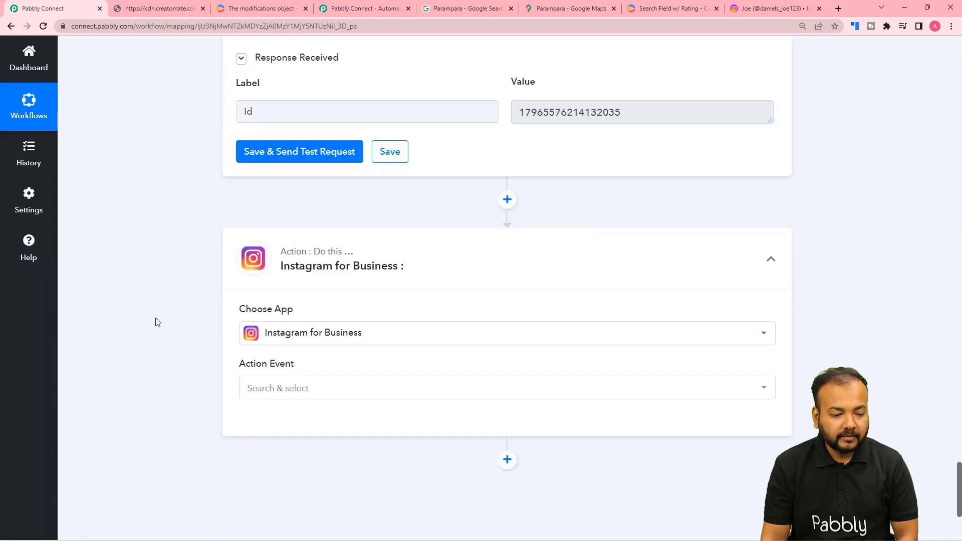
pyautogui.scroll(-1, 157, 322)
pyautogui.scroll(-1, 156, 322)
pyautogui.click(271, 296)
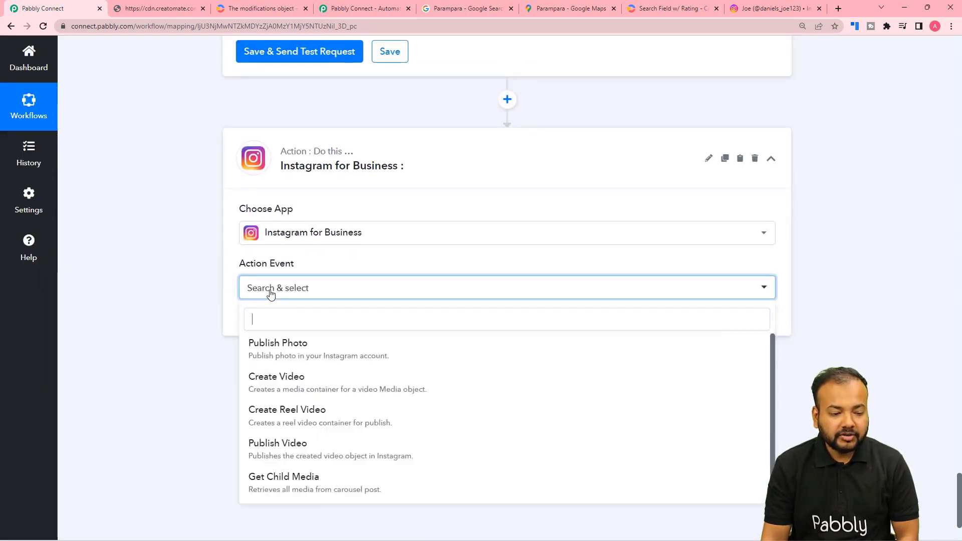
pyautogui.click(288, 446)
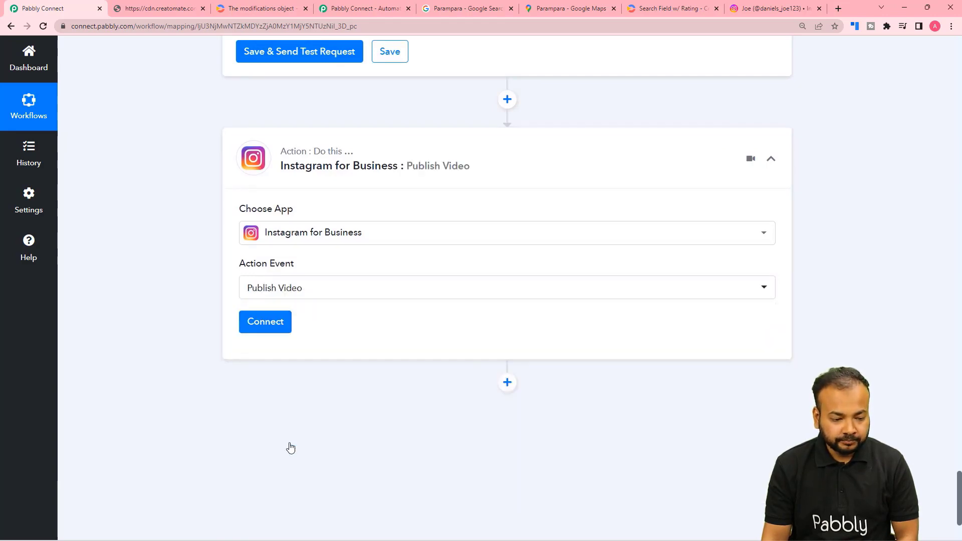
# Connect the Publish Video action through the existing connection Instagram for Business #124 and check which Instagram account it uses
pyautogui.click(266, 329)
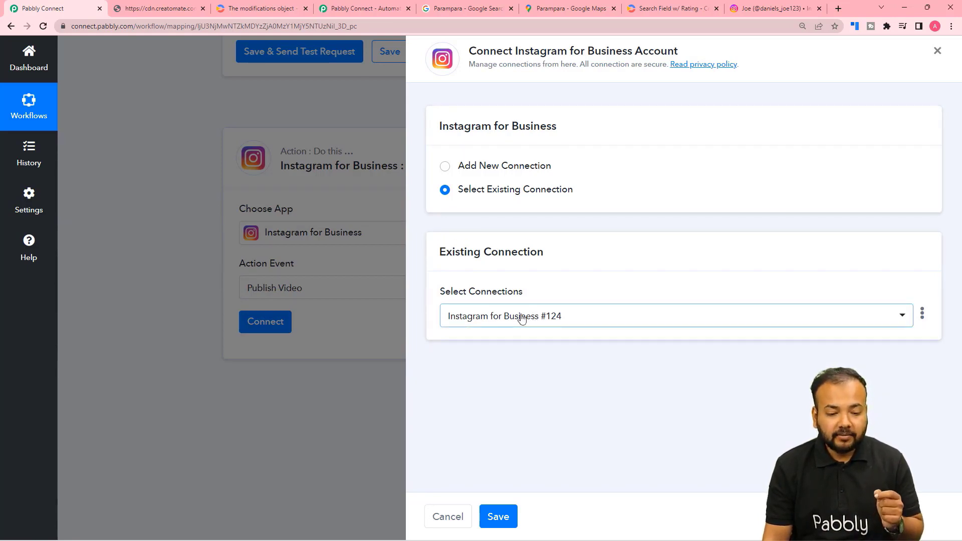
pyautogui.click(540, 327)
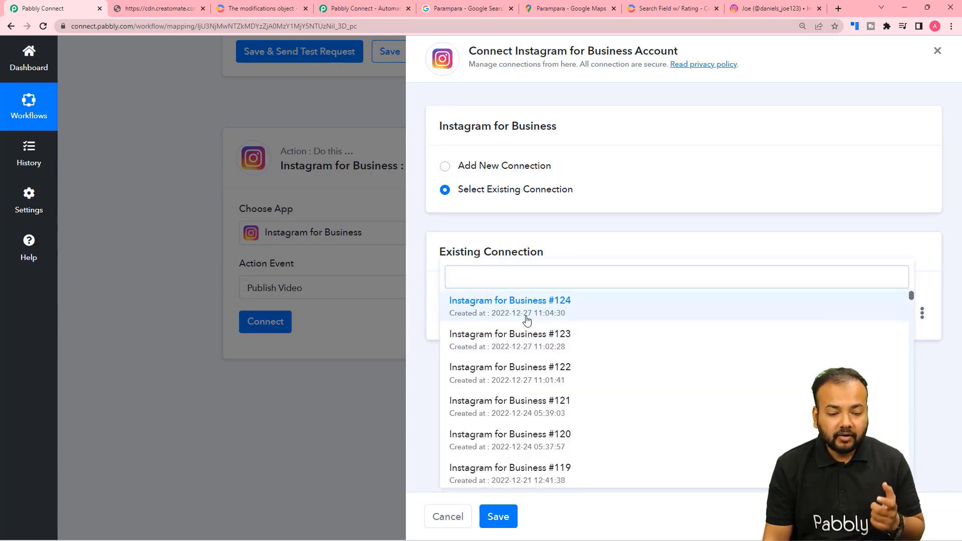
pyautogui.click(526, 318)
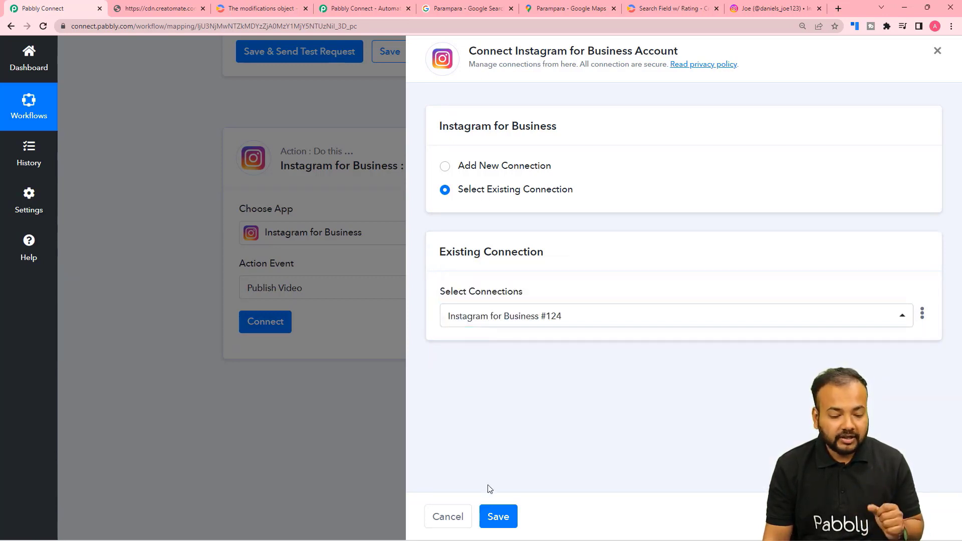
pyautogui.click(498, 516)
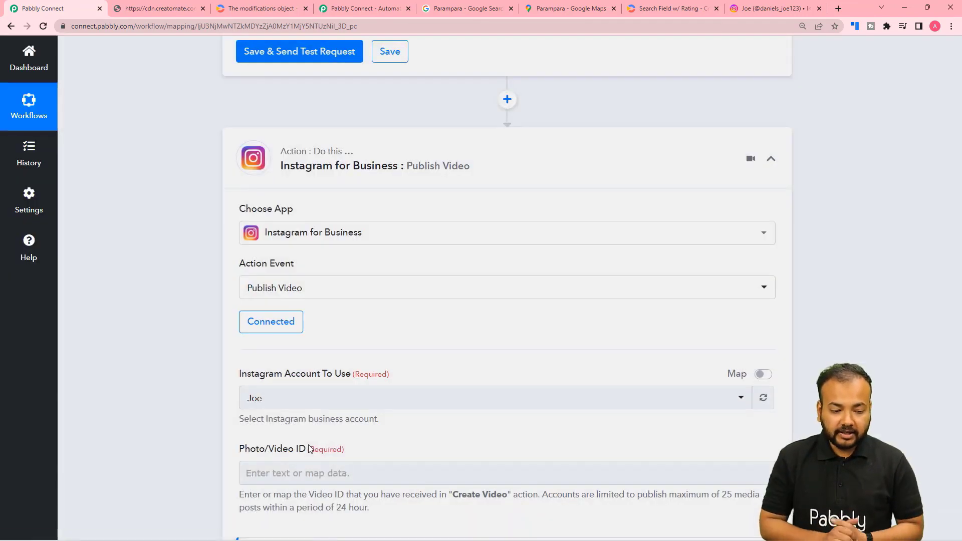
pyautogui.scroll(-5, 214, 359)
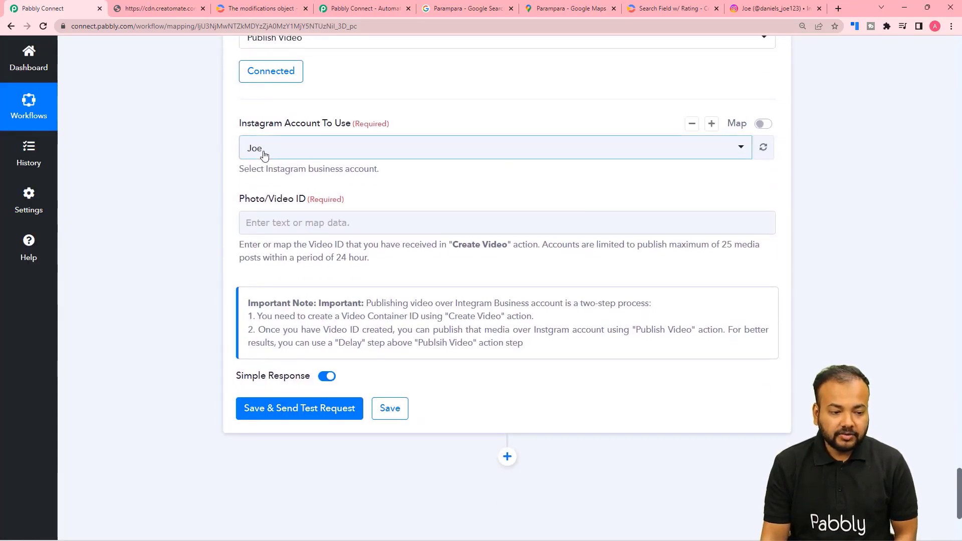
pyautogui.click(264, 156)
pyautogui.click(190, 166)
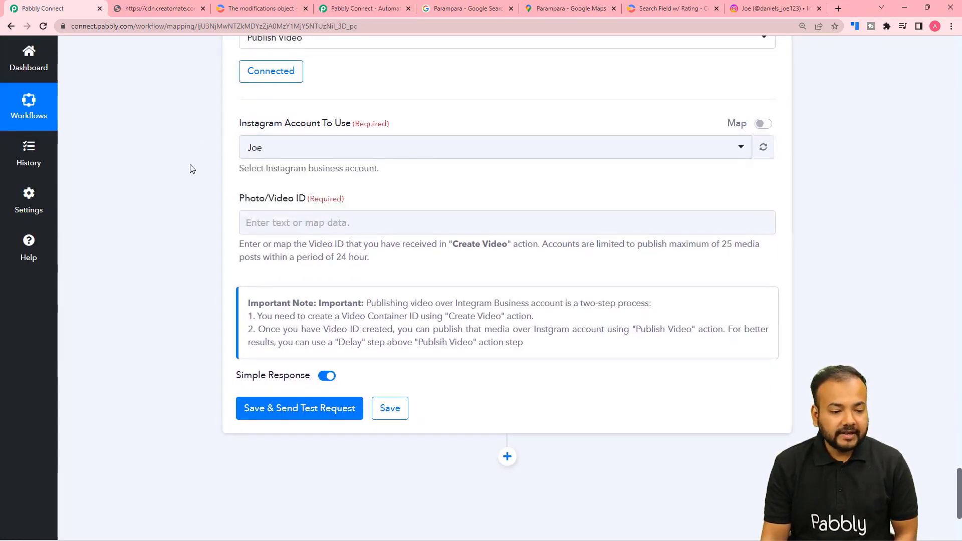
# Map the Publish Video action's Photo/Video ID to the Id from step 4, Instagram for Business: Create Reel Video
pyautogui.scroll(-1, 245, 160)
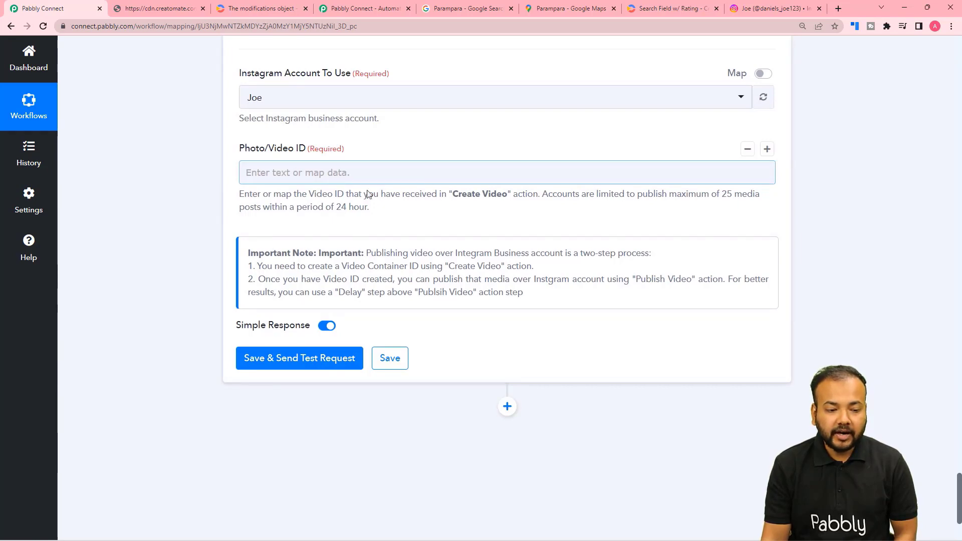
pyautogui.scroll(7, 367, 194)
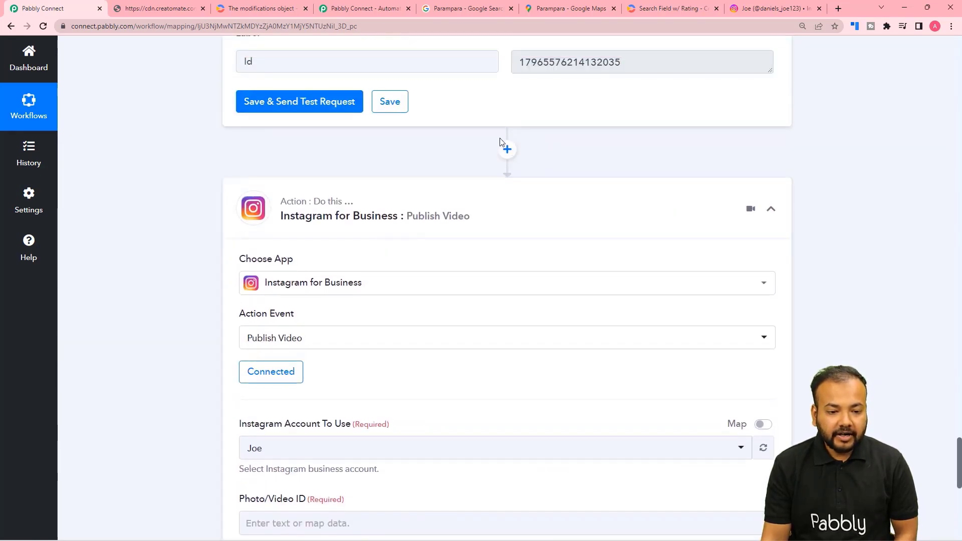
pyautogui.scroll(2, 483, 163)
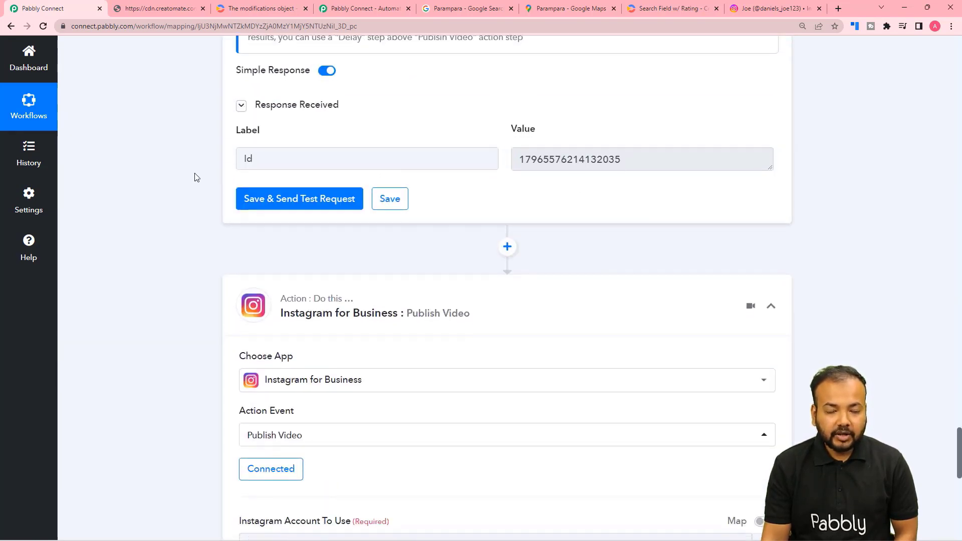
pyautogui.scroll(-10, 193, 175)
pyautogui.click(277, 124)
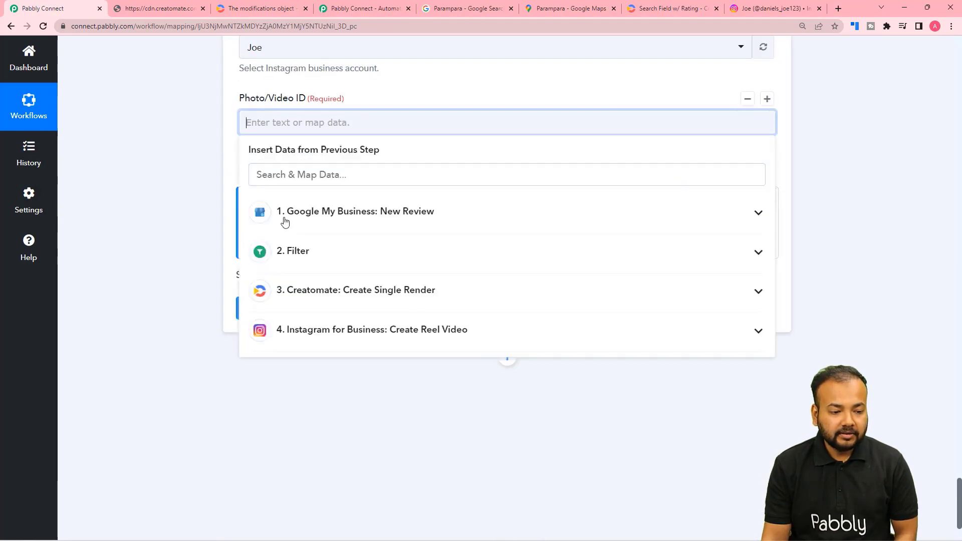
pyautogui.click(304, 332)
pyautogui.click(305, 363)
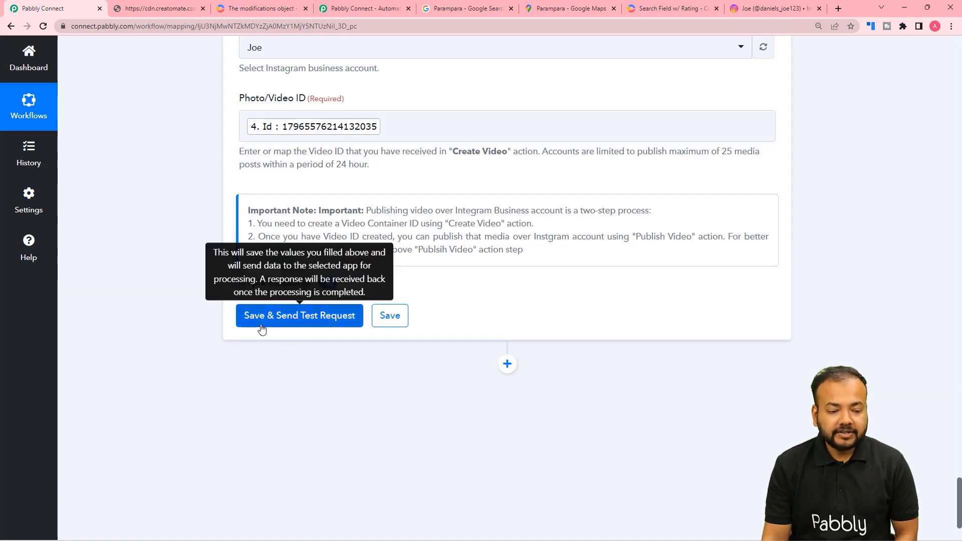
# Switch to the Instagram profile and view its existing reels
pyautogui.click(768, 11)
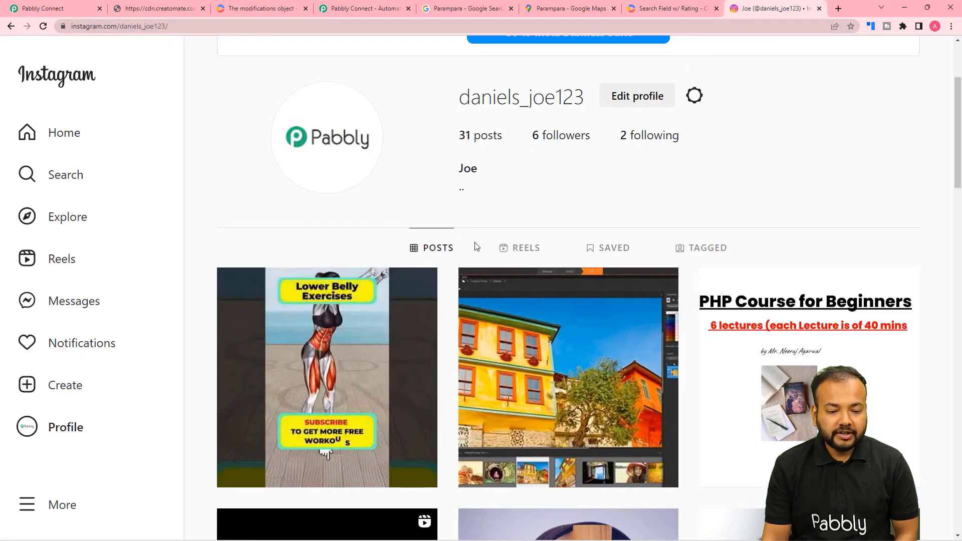
pyautogui.click(513, 251)
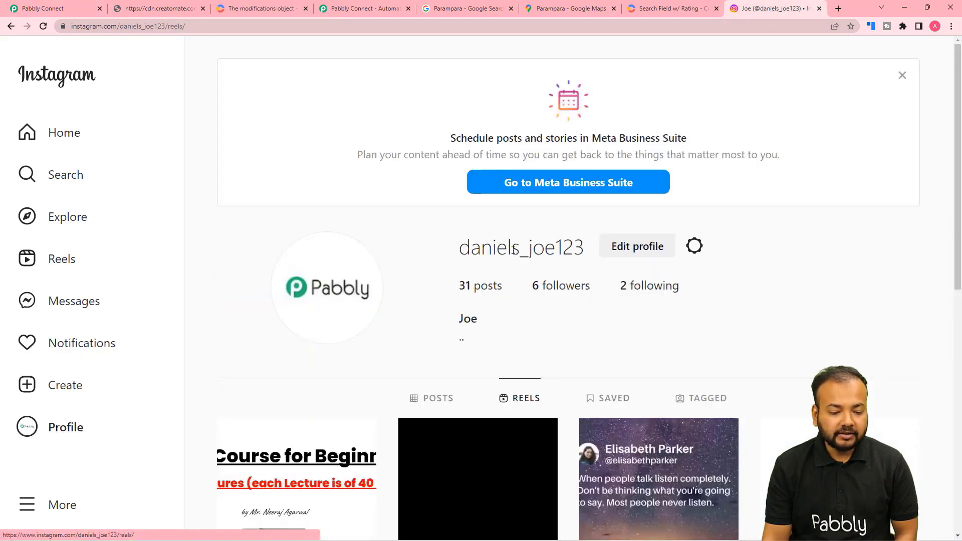
pyautogui.scroll(-3, 513, 250)
# Return to the Pabbly Connect workflow, save the Publish Video action and send its test request
pyautogui.click(60, 8)
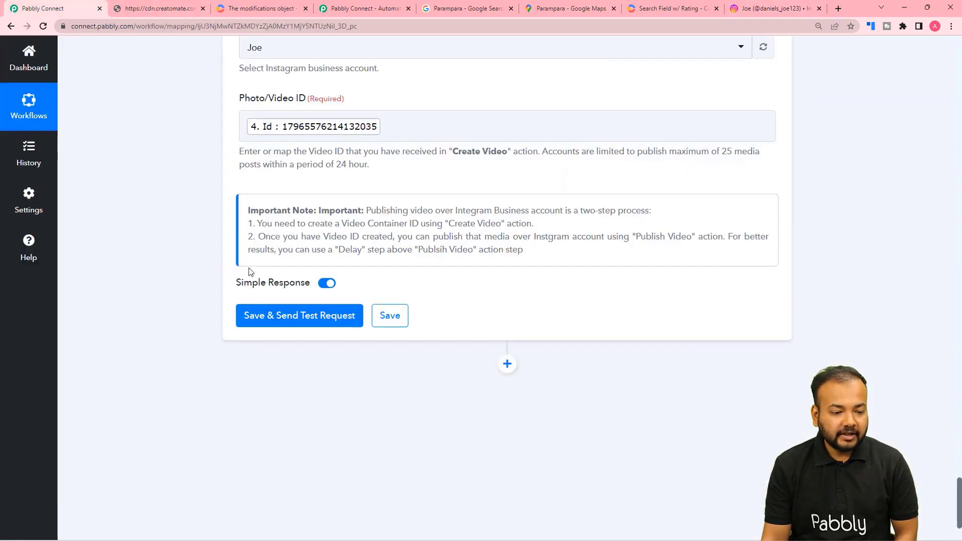
pyautogui.click(266, 315)
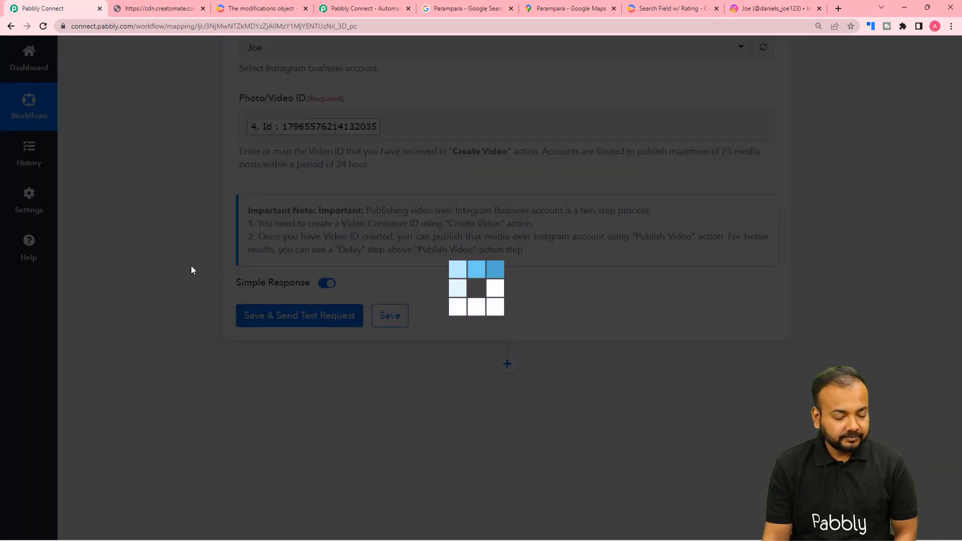
pyautogui.scroll(-2, 193, 271)
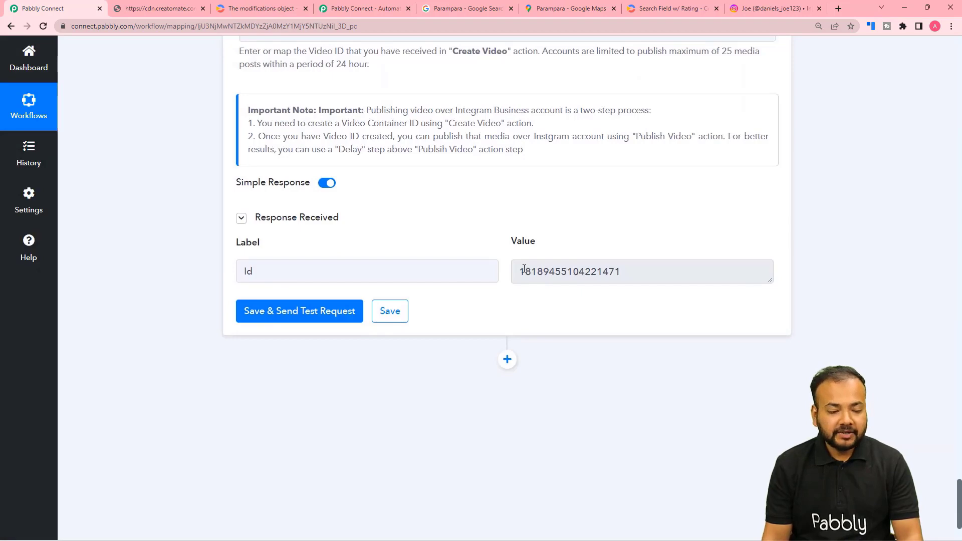
# Reload the reels on the Instagram profile and open the newly published reel
pyautogui.click(789, 10)
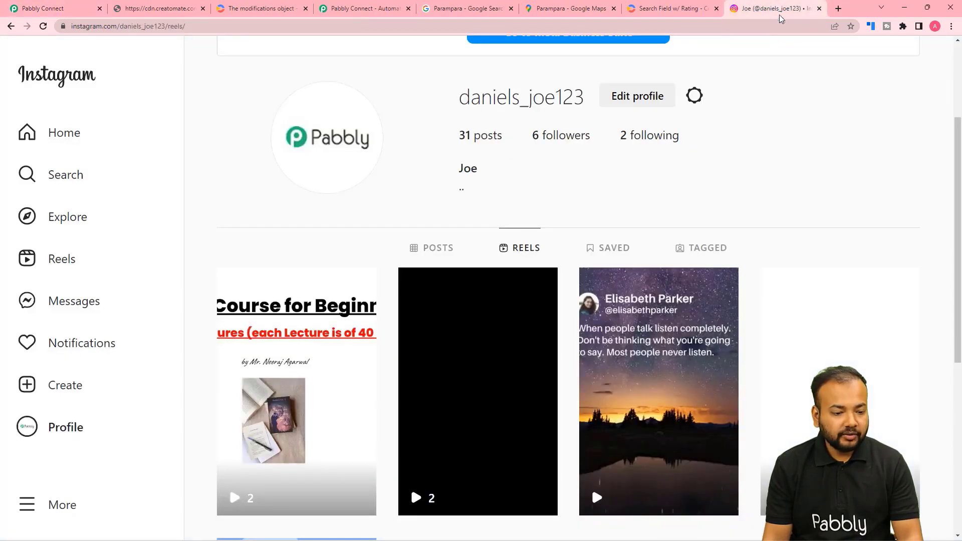
pyautogui.click(41, 26)
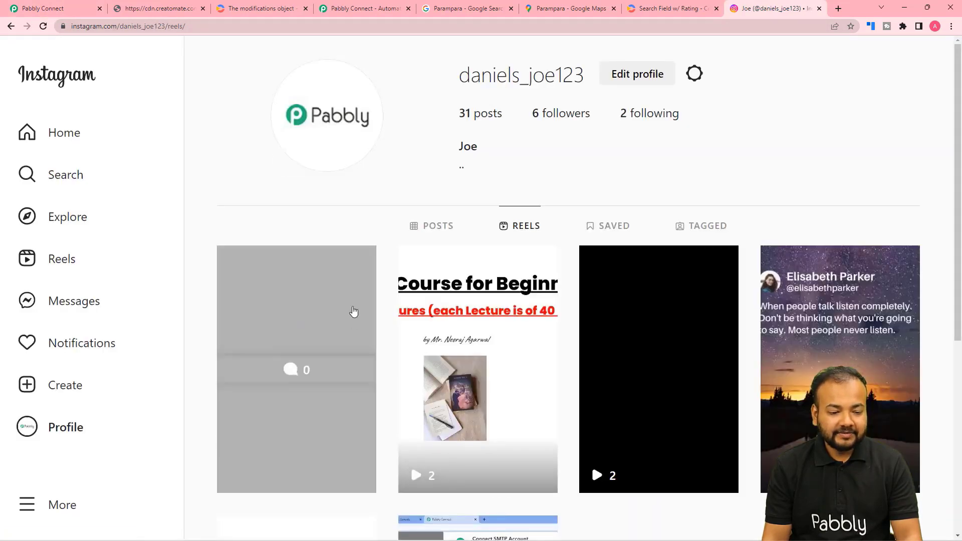
pyautogui.click(296, 425)
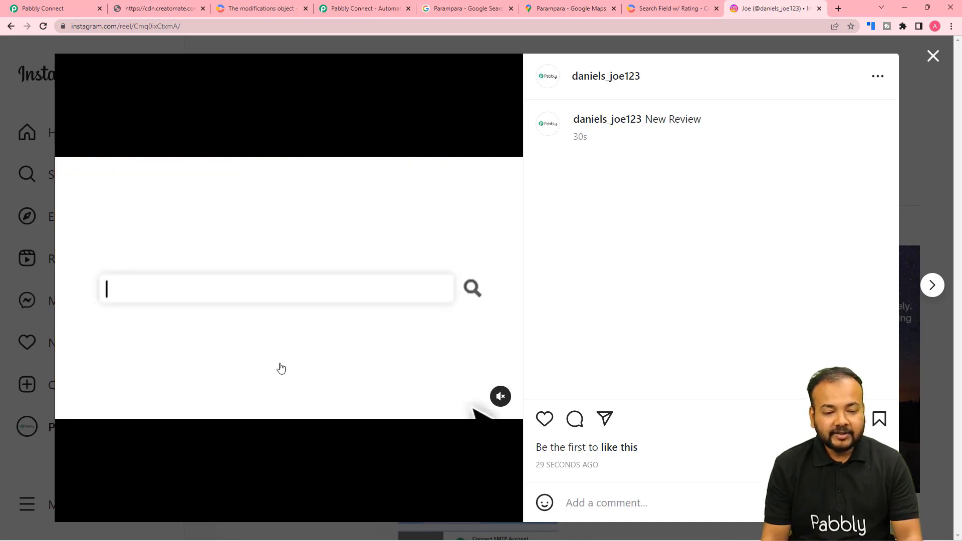
# Back in the Pabbly Connect workflow, collapse the Create Reel Video, Google My Business, Filter by Pabbly and Creatomate steps
pyautogui.click(43, 5)
pyautogui.scroll(15, 960, 67)
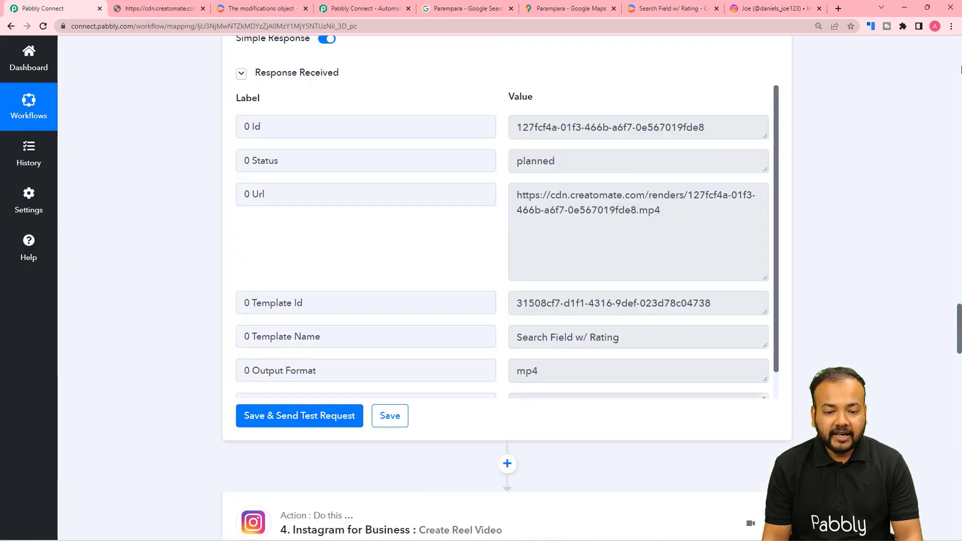
pyautogui.scroll(-4, 894, 282)
pyautogui.click(796, 315)
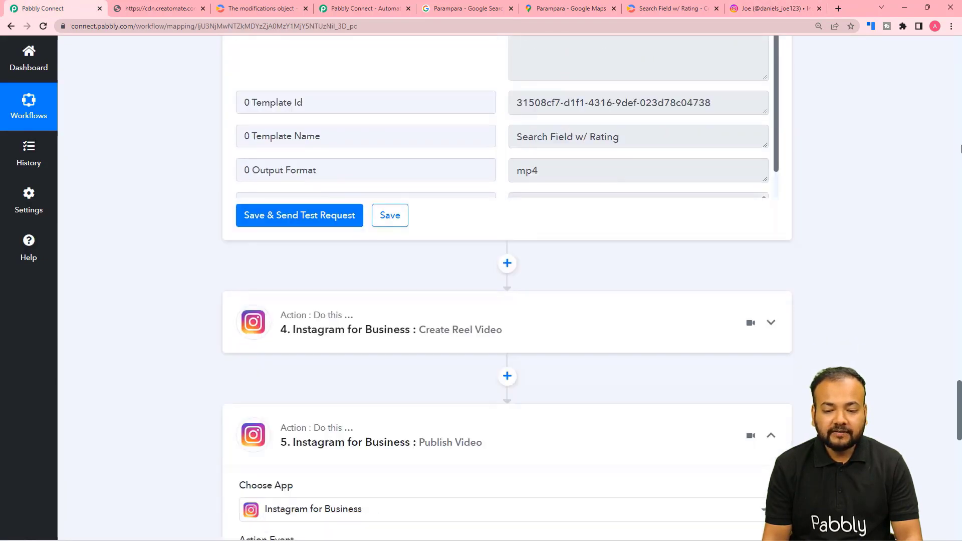
pyautogui.scroll(11, 960, 142)
pyautogui.scroll(15, 961, 142)
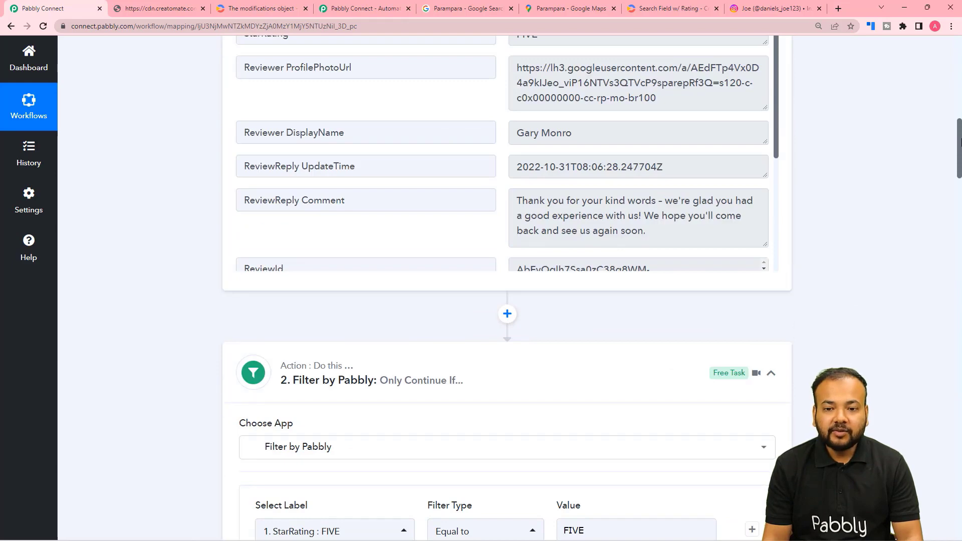
pyautogui.scroll(8, 961, 76)
pyautogui.scroll(5, 960, 53)
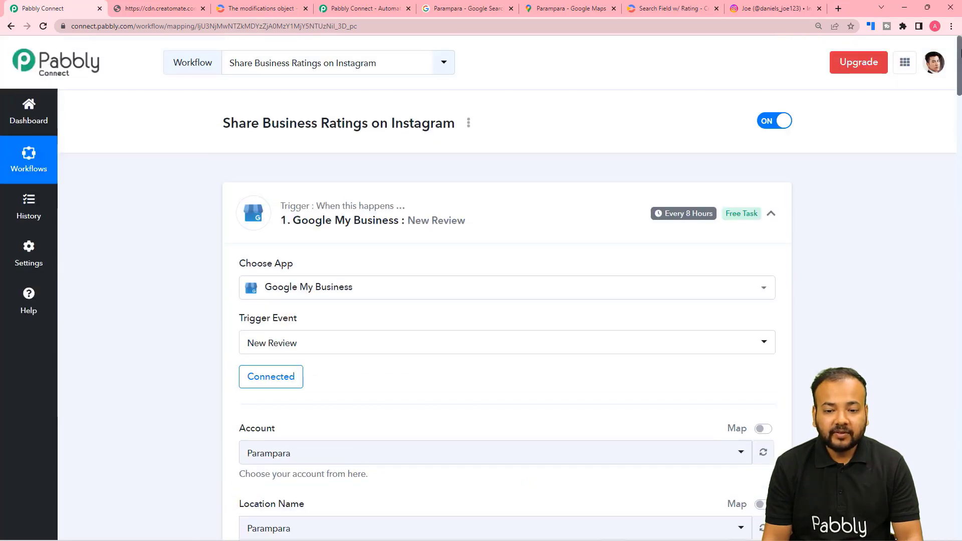
pyautogui.click(771, 216)
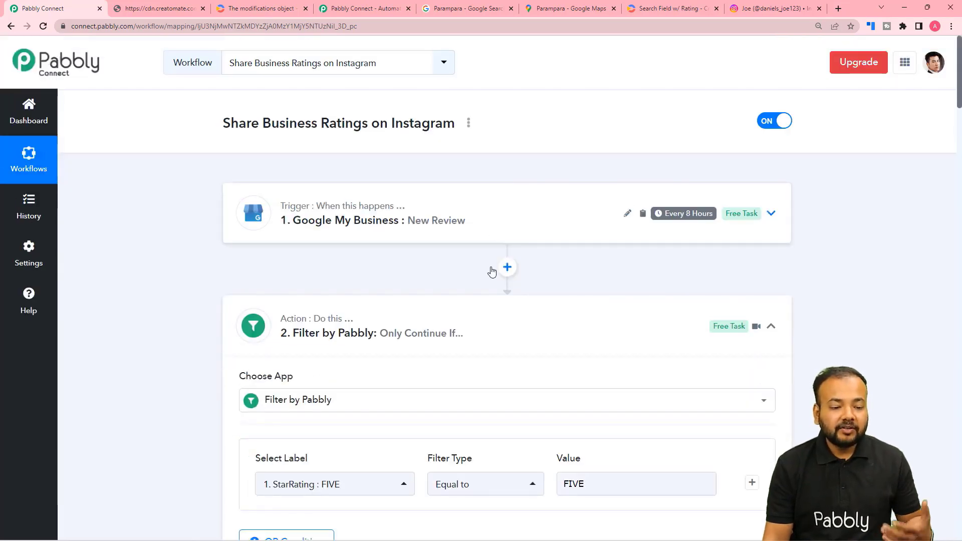
pyautogui.click(772, 328)
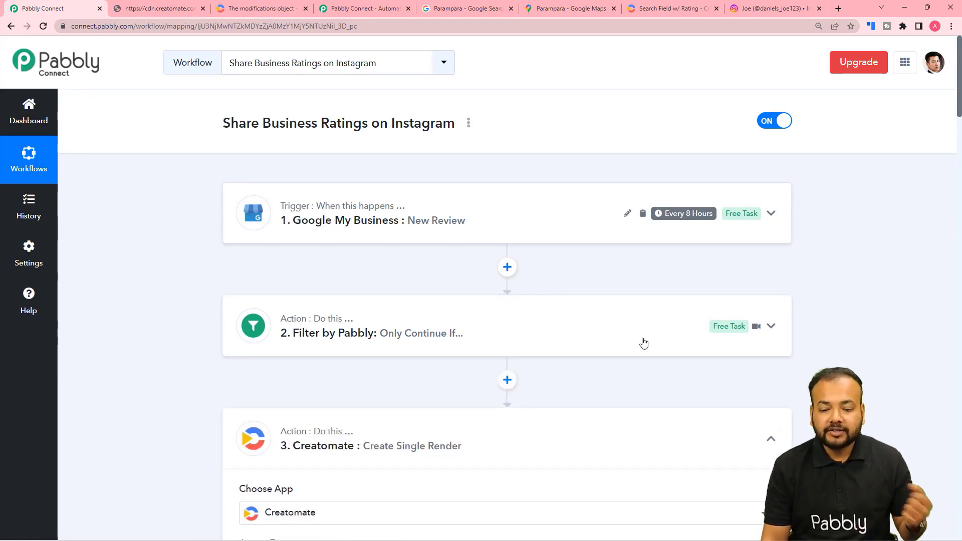
pyautogui.click(771, 439)
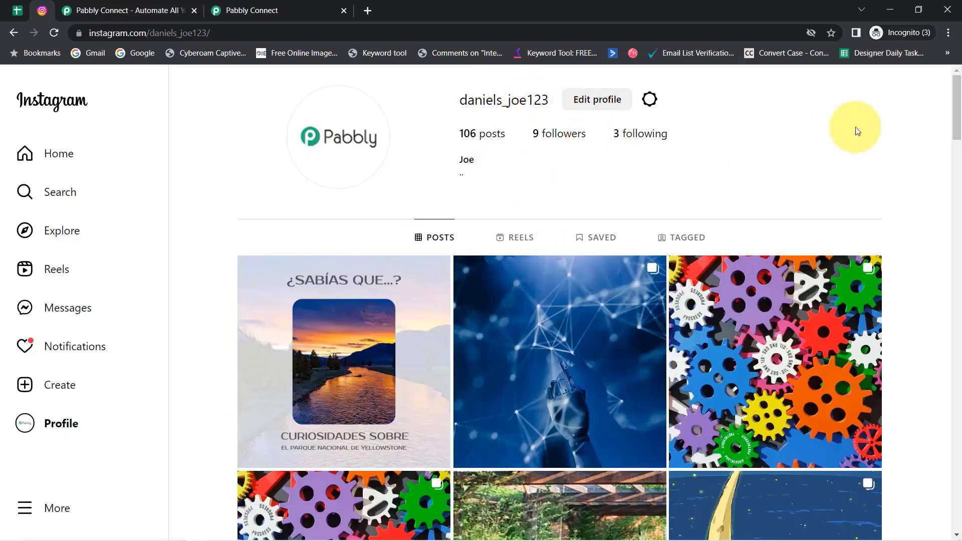
# Look through the Instagram profile's posts and the Schedule Post for Instagram spreadsheet in Google Sheets
pyautogui.scroll(-20, 957, 103)
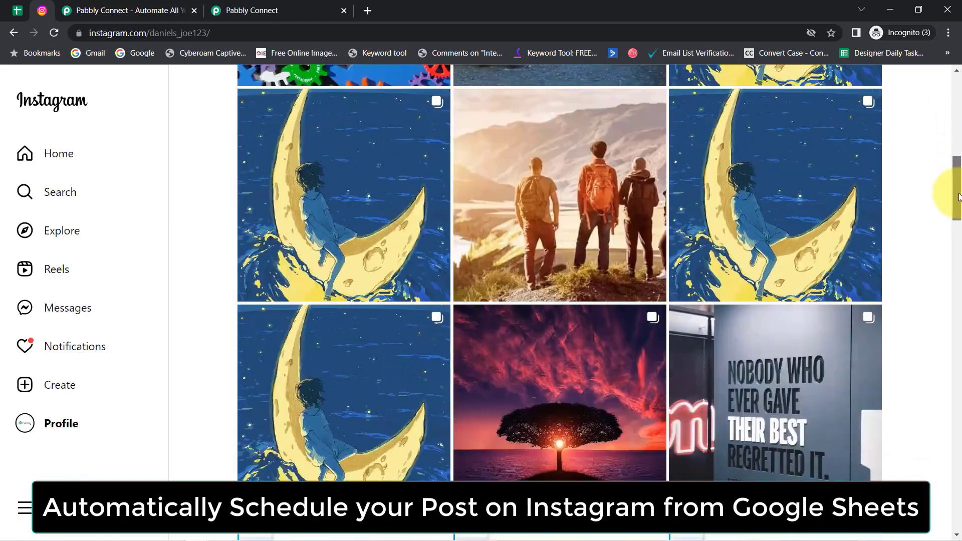
pyautogui.scroll(20, 948, 199)
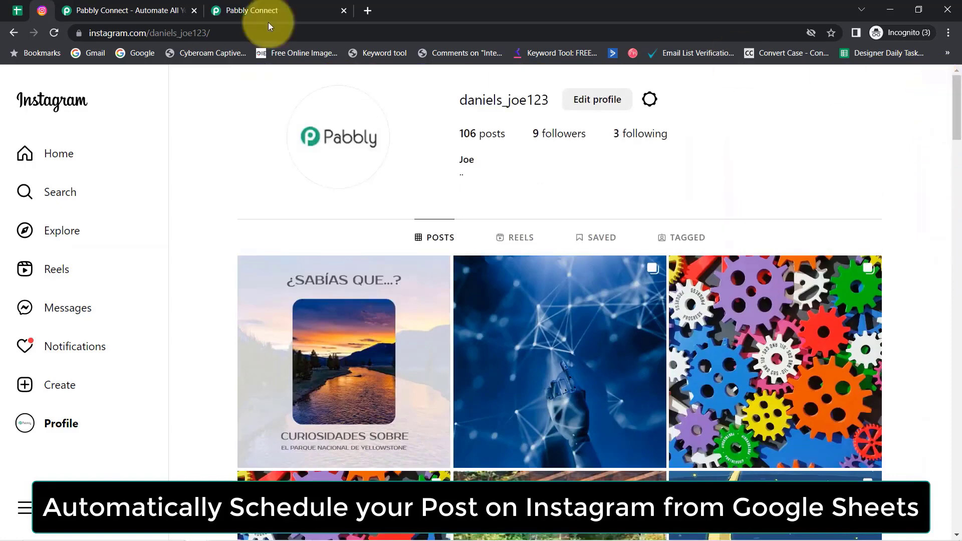
pyautogui.click(17, 10)
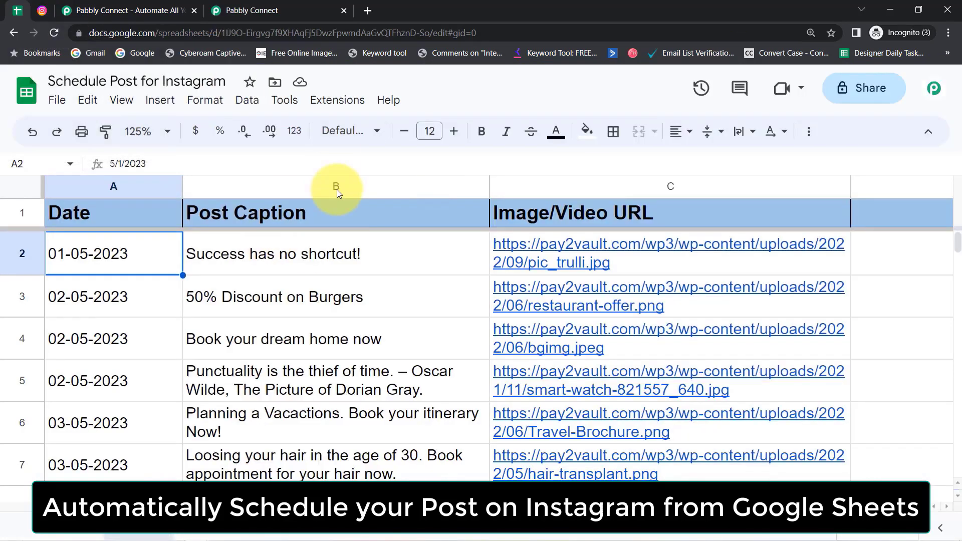
pyautogui.moveTo(525, 263)
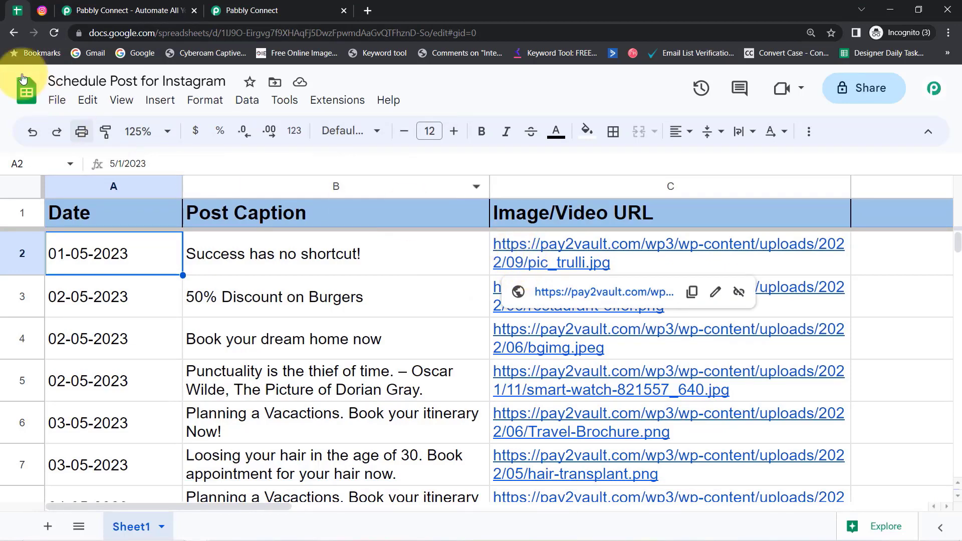
pyautogui.click(42, 12)
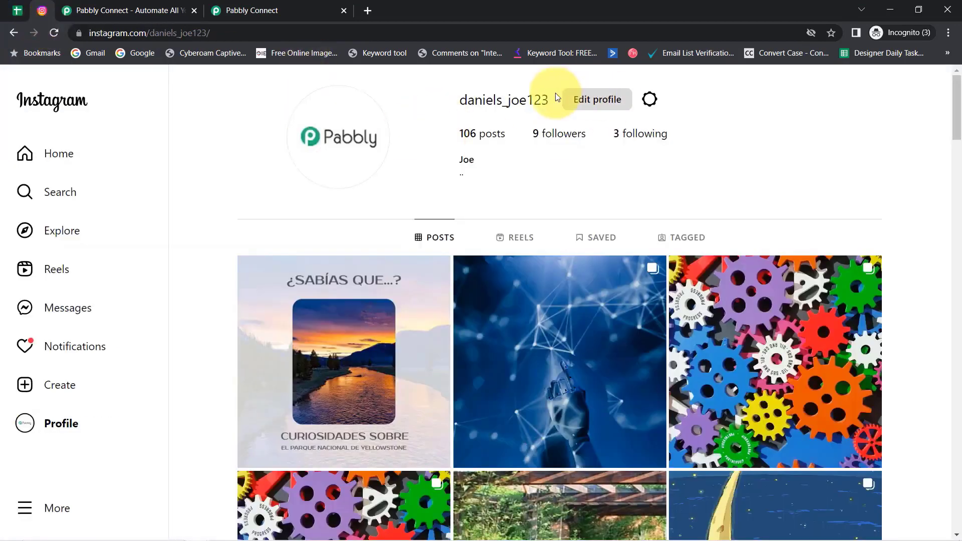
pyautogui.click(17, 10)
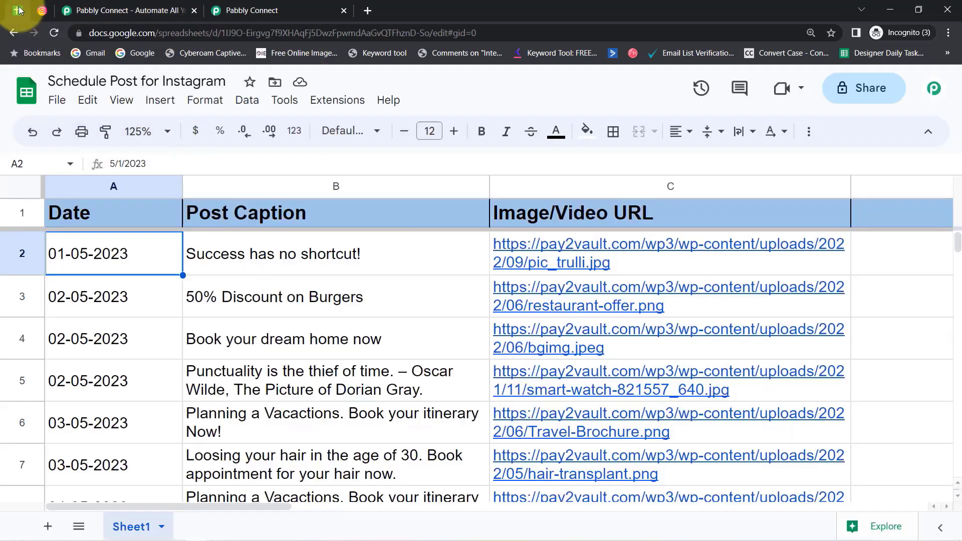
# Examine the Post Caption and Image/Video URL columns and the individual post dates in the scheduling sheet
pyautogui.click(265, 184)
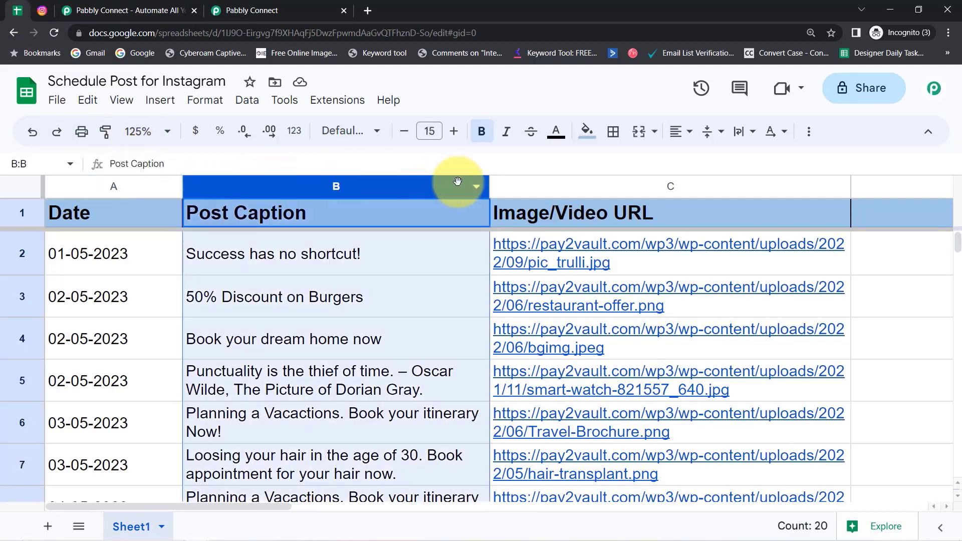
pyautogui.click(543, 187)
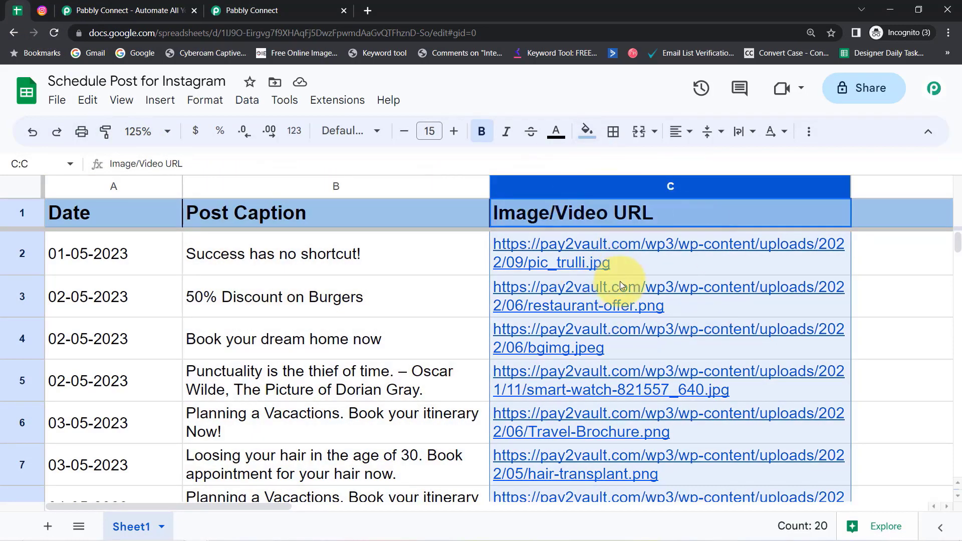
pyautogui.click(83, 254)
pyautogui.click(79, 298)
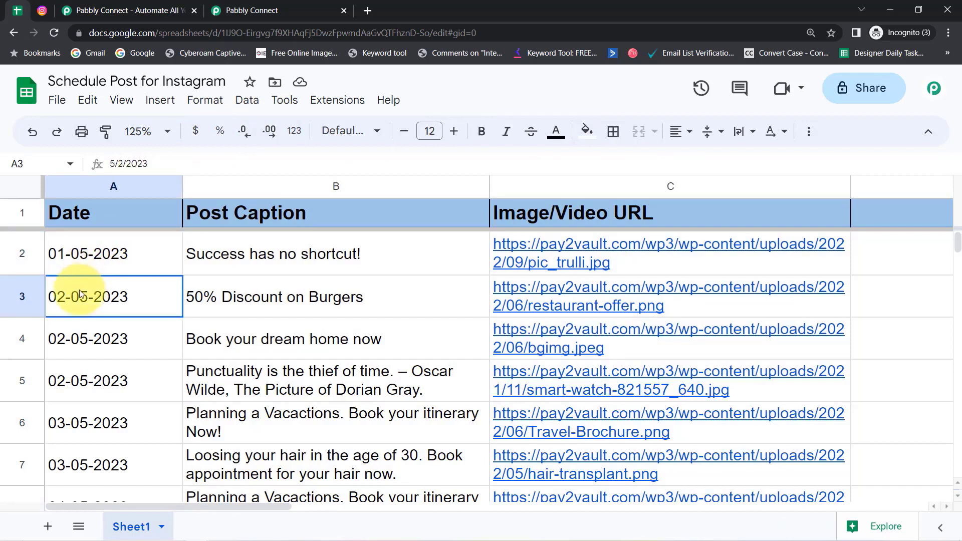
pyautogui.click(73, 335)
pyautogui.click(74, 385)
pyautogui.click(71, 422)
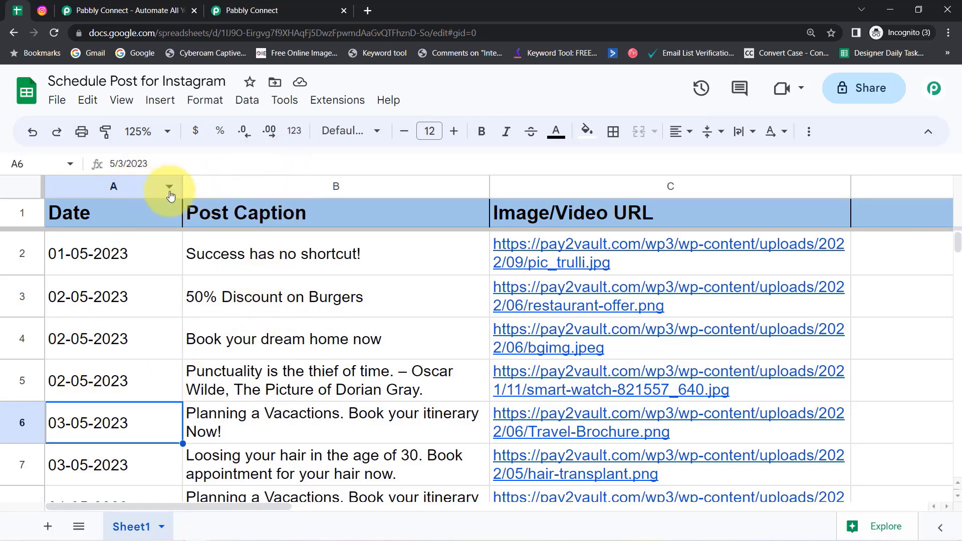
pyautogui.moveTo(170, 195); pyautogui.dragTo(660, 201)
pyautogui.click(395, 302)
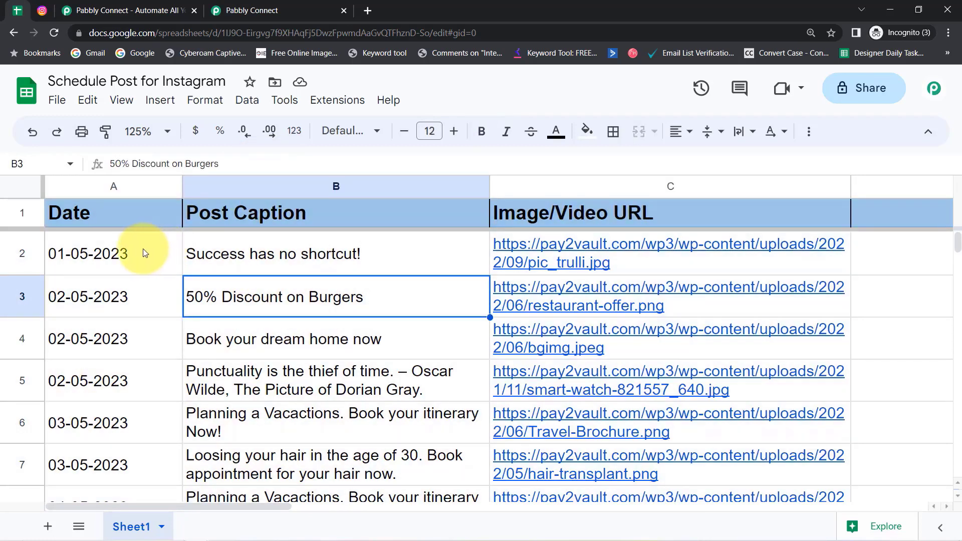
pyautogui.click(143, 252)
# Check the target Instagram account, and highlight the Date, Post Caption and Image/Video URL columns in the scheduling sheet
pyautogui.click(42, 10)
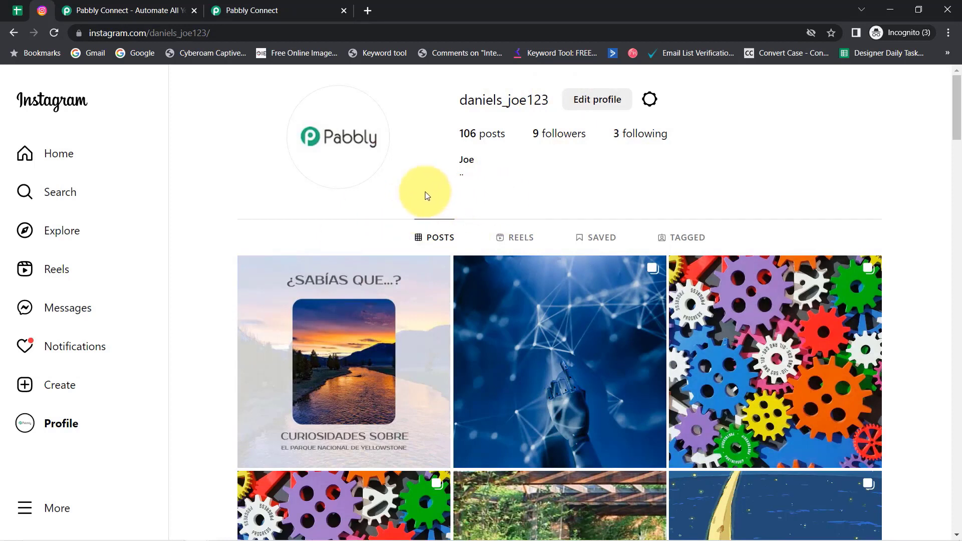
pyautogui.moveTo(467, 98); pyautogui.dragTo(541, 99)
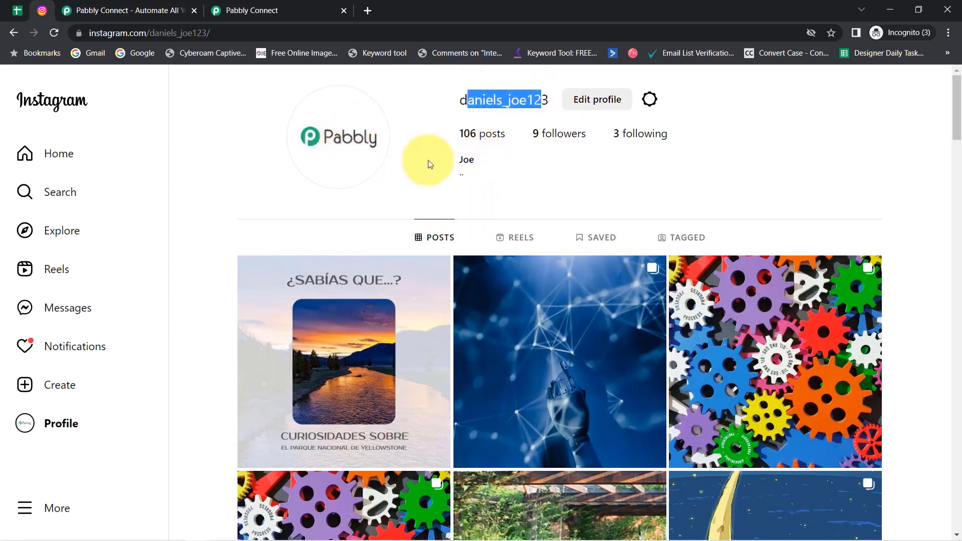
pyautogui.click(17, 10)
pyautogui.click(219, 267)
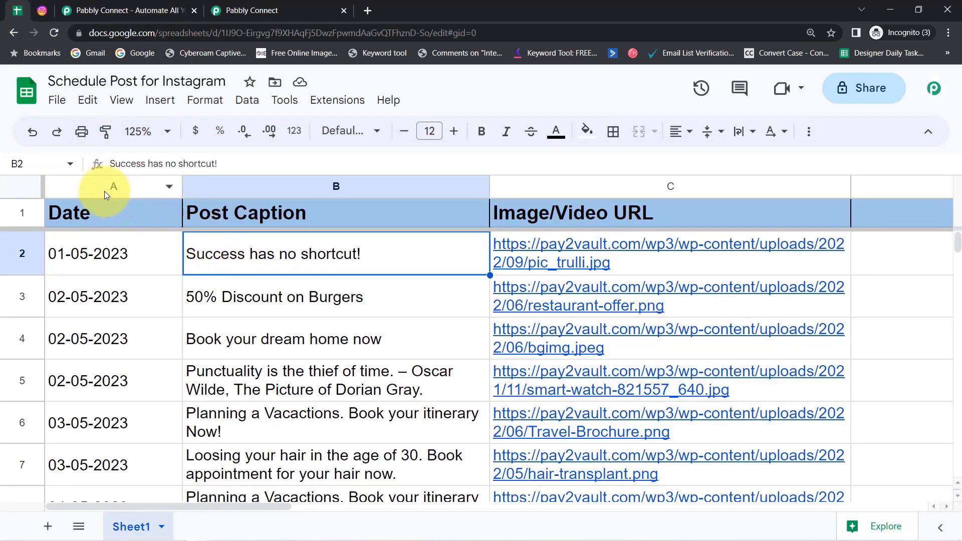
pyautogui.moveTo(172, 187); pyautogui.dragTo(561, 183)
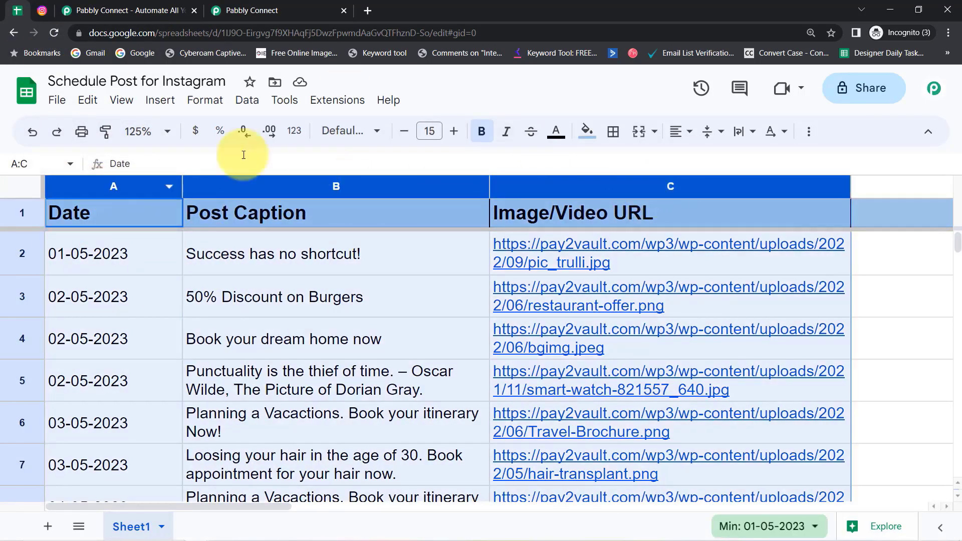
# Review the first post caption in the scheduling sheet and the username on the target Instagram profile
pyautogui.click(234, 273)
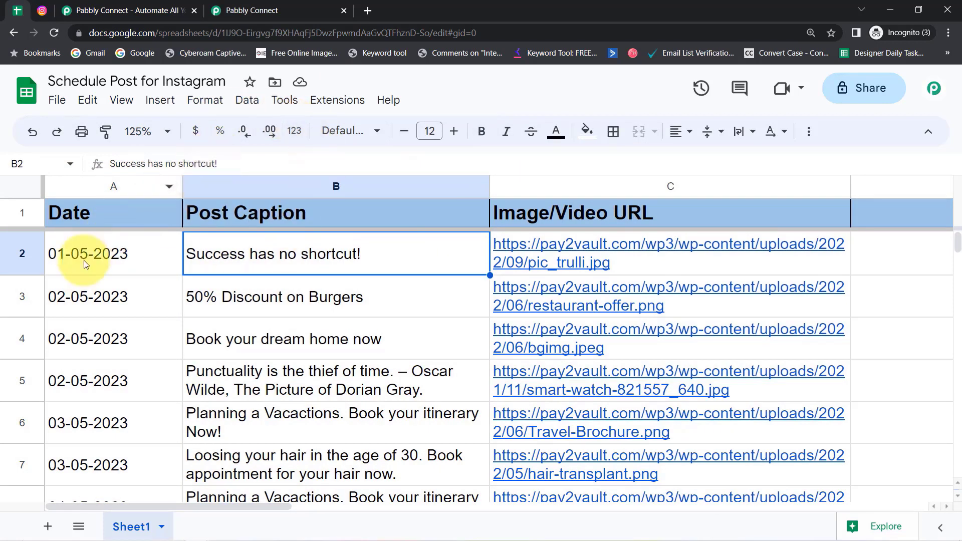
pyautogui.click(42, 10)
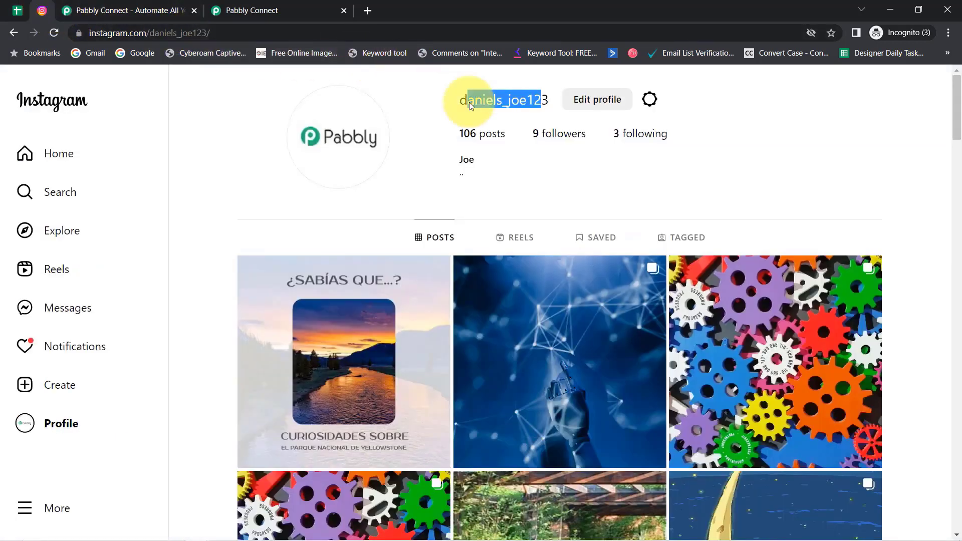
pyautogui.moveTo(460, 100); pyautogui.dragTo(526, 100)
pyautogui.click(485, 105)
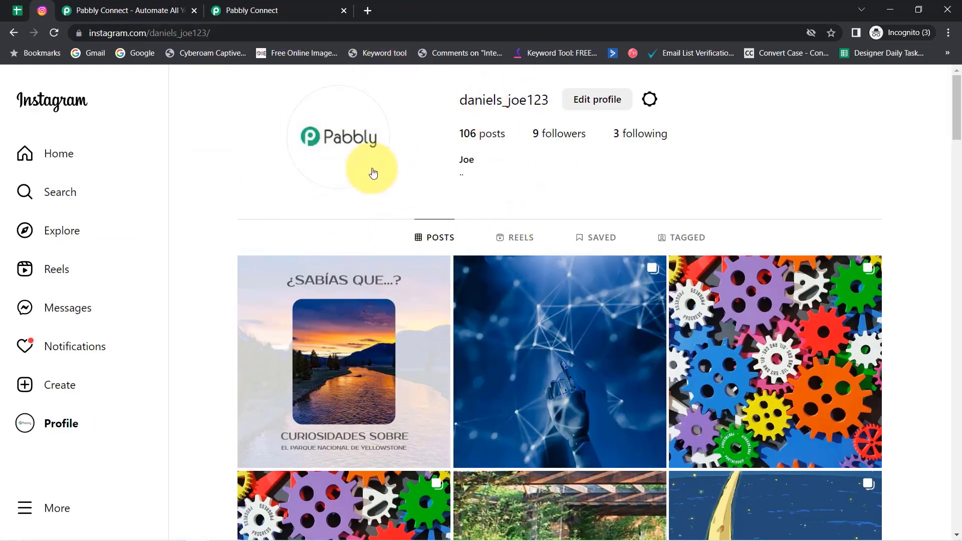
pyautogui.click(17, 10)
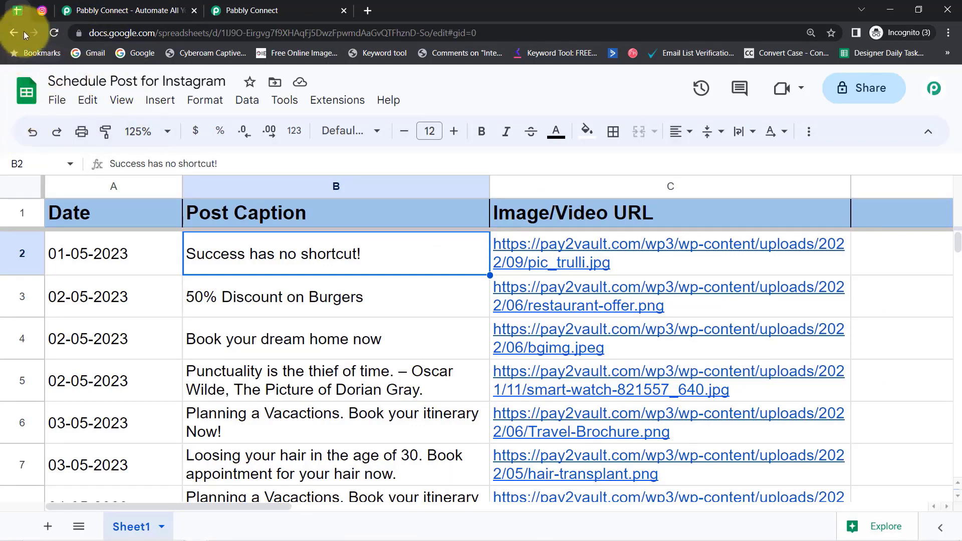
pyautogui.click(42, 10)
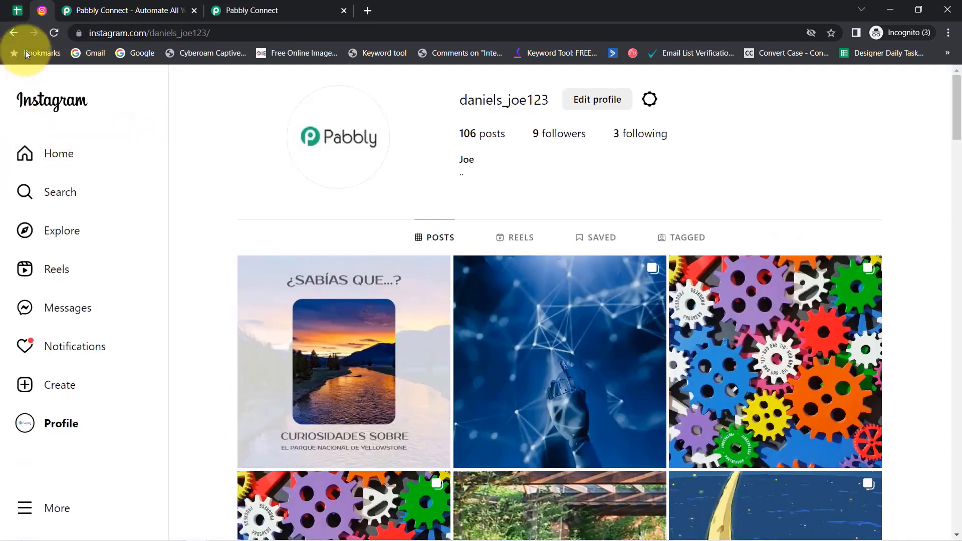
# Look over the Pabbly Connect landing page and the heading and description of the account's Dashboard
pyautogui.click(88, 6)
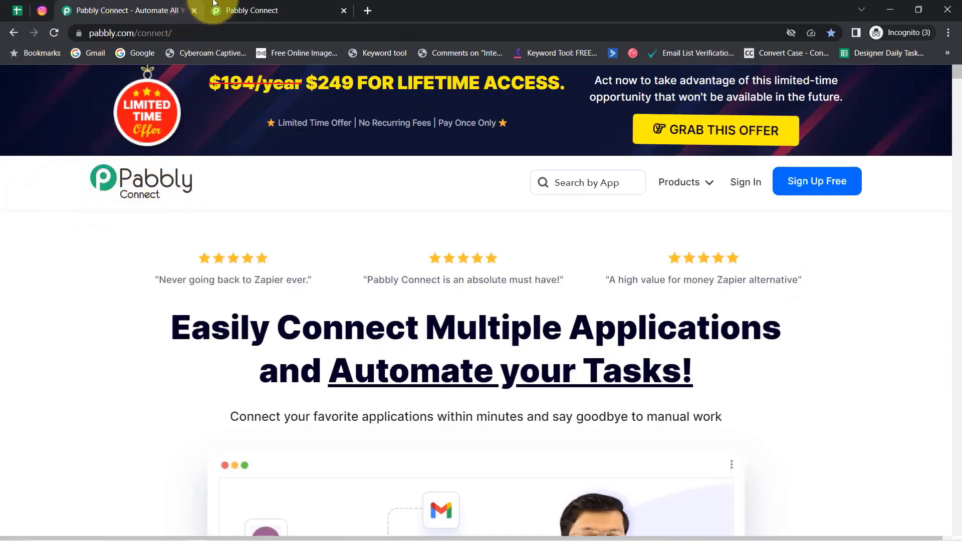
pyautogui.click(255, 9)
pyautogui.moveTo(104, 151); pyautogui.dragTo(452, 186)
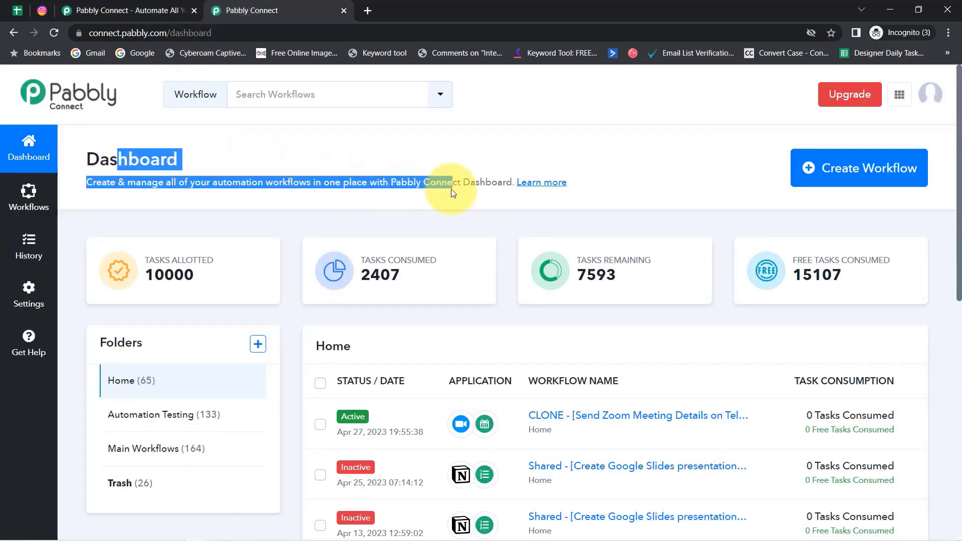
pyautogui.click(130, 9)
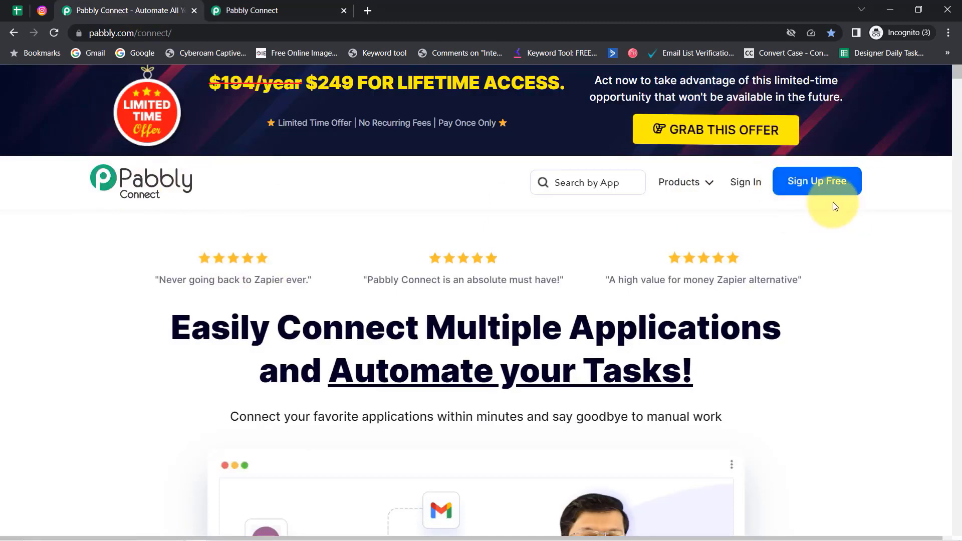
pyautogui.click(286, 6)
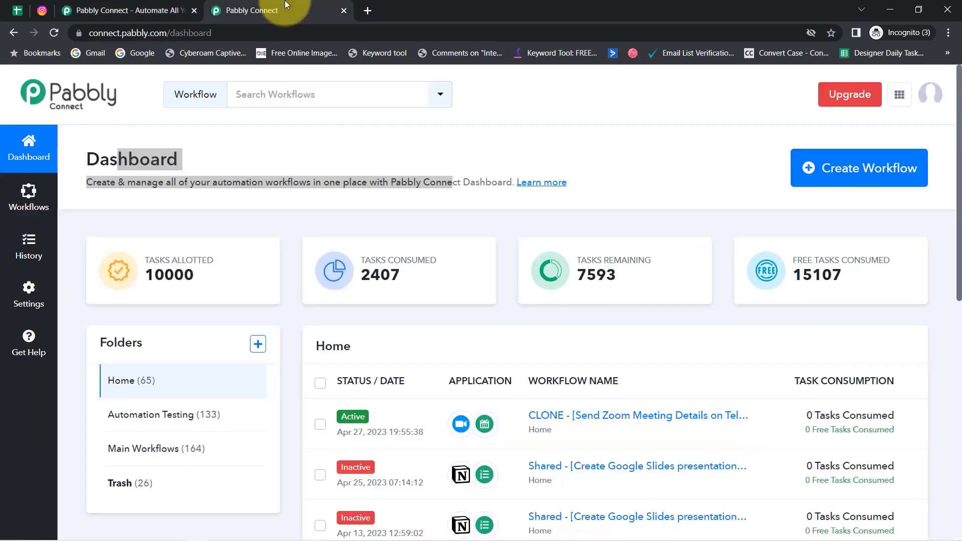
pyautogui.click(160, 140)
pyautogui.doubleClick(95, 157)
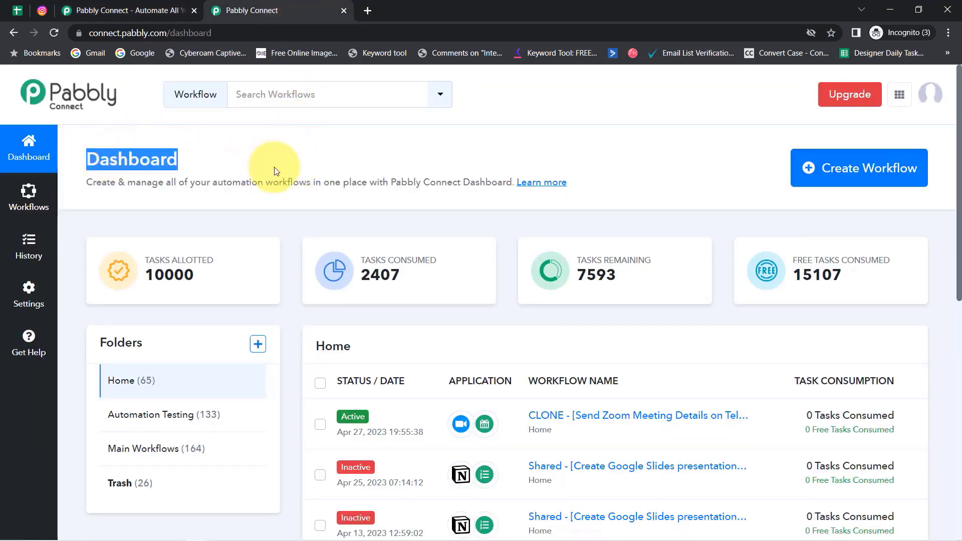
# Create a workflow named "Schedule Post in Instagram from Google Sheets"
pyautogui.click(841, 179)
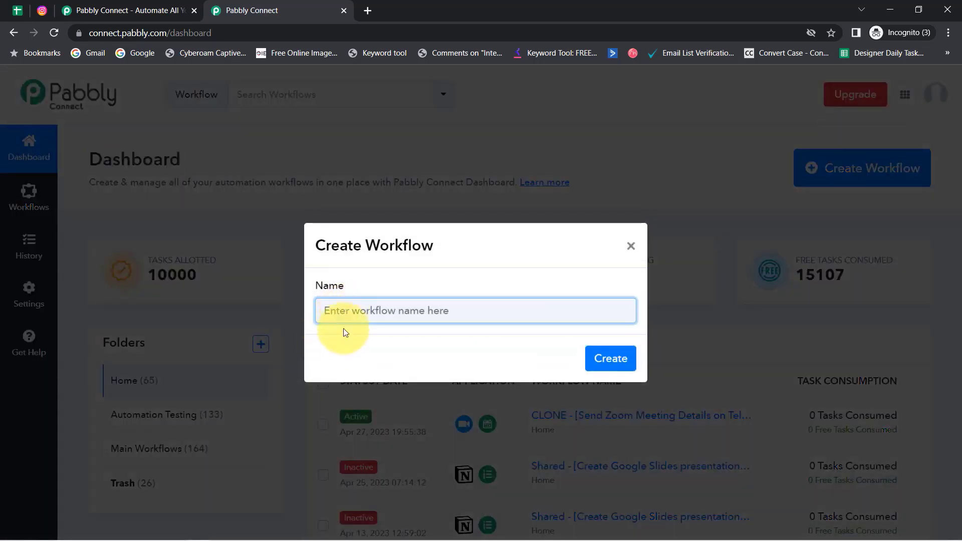
pyautogui.write('Schedule Post in Insragram from Google Sheets')
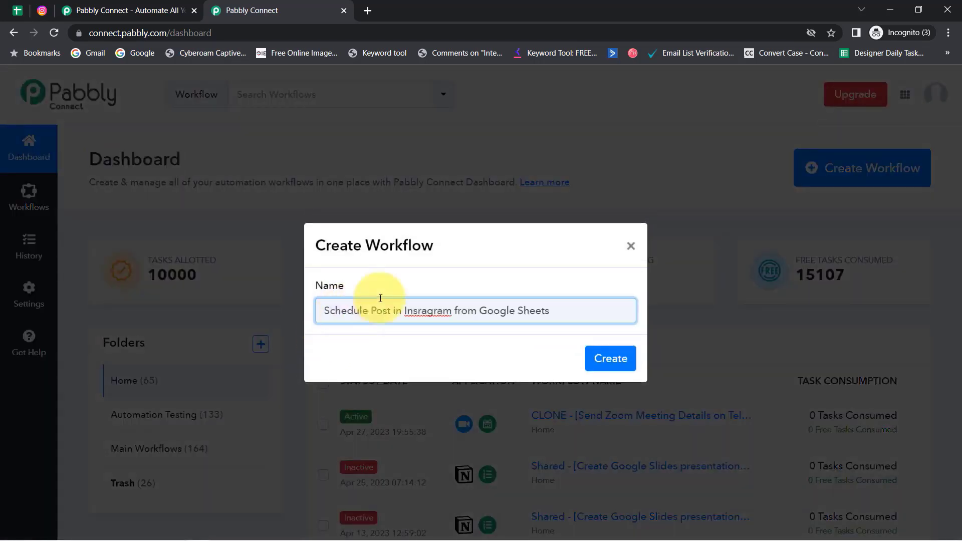
pyautogui.rightClick(428, 311)
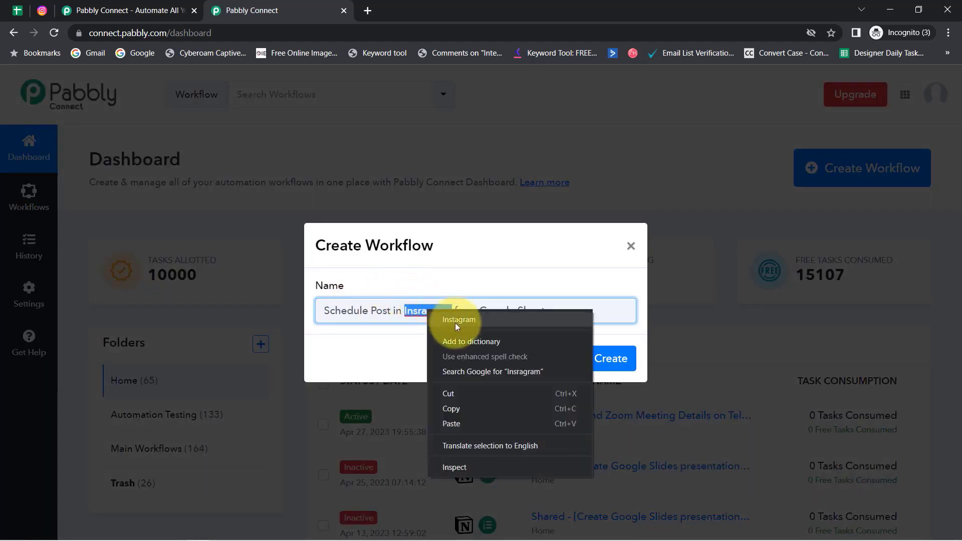
pyautogui.click(455, 322)
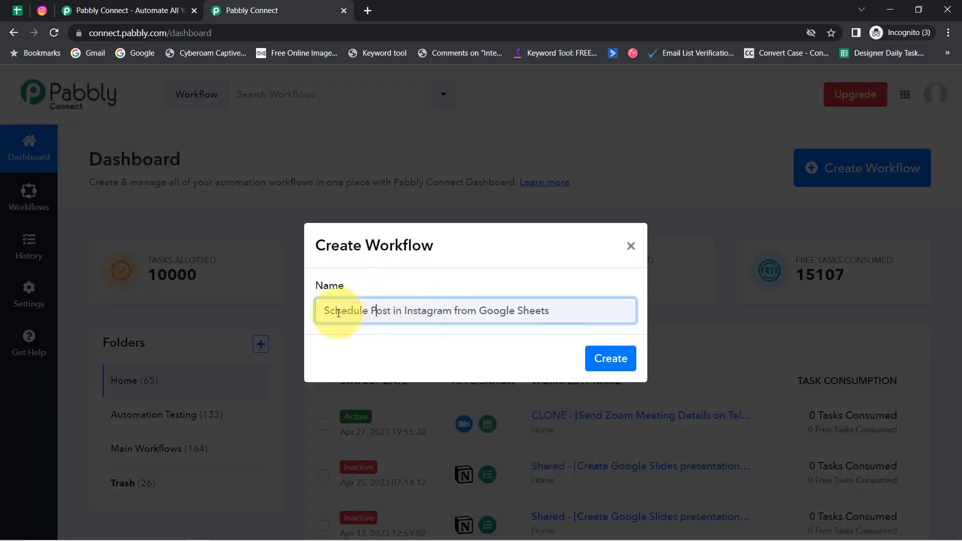
pyautogui.moveTo(332, 309); pyautogui.dragTo(530, 310)
pyautogui.click(607, 356)
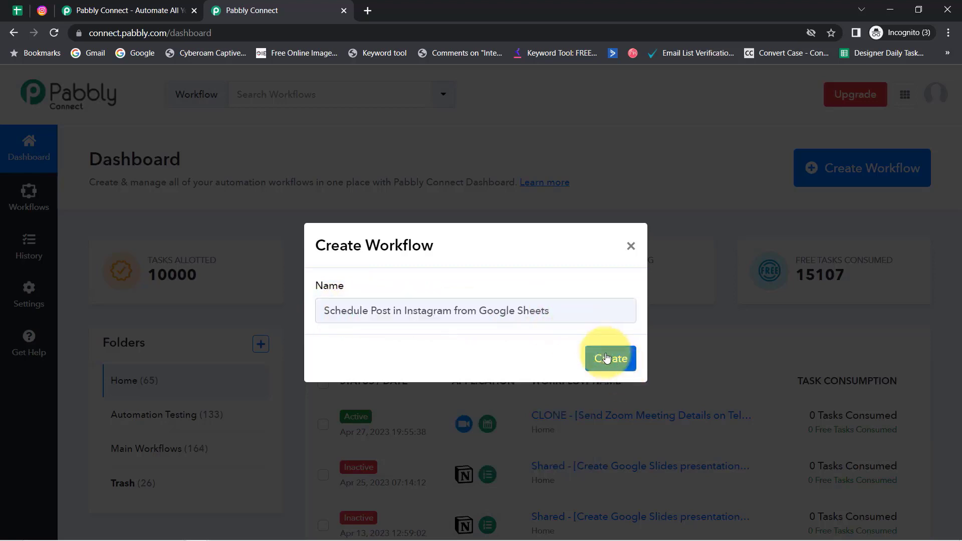
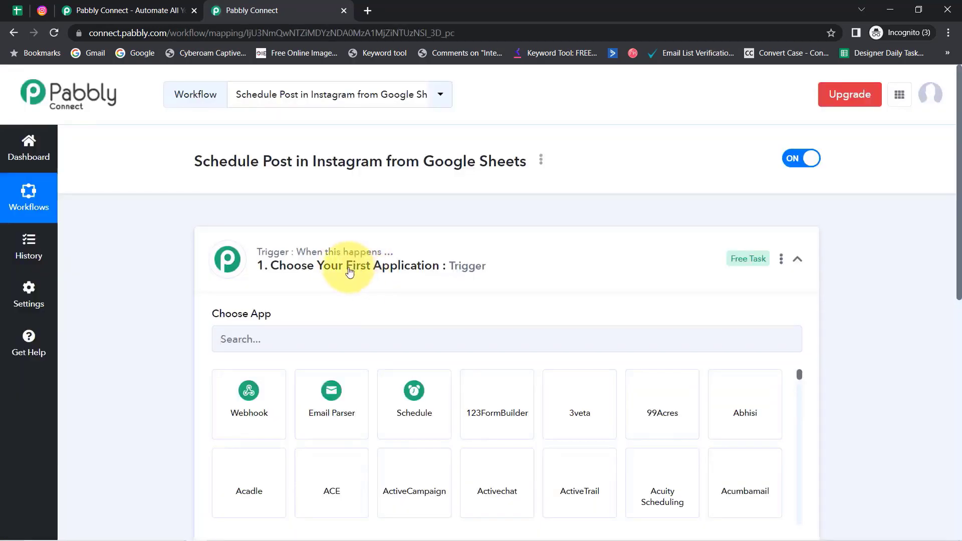
# Examine the new workflow's name and its empty trigger and action steps
pyautogui.click(353, 266)
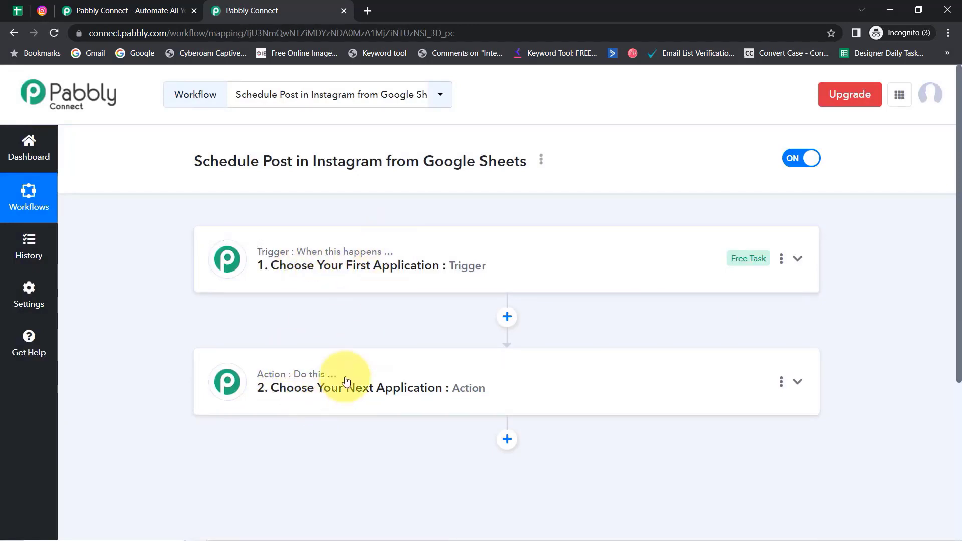
pyautogui.moveTo(314, 379)
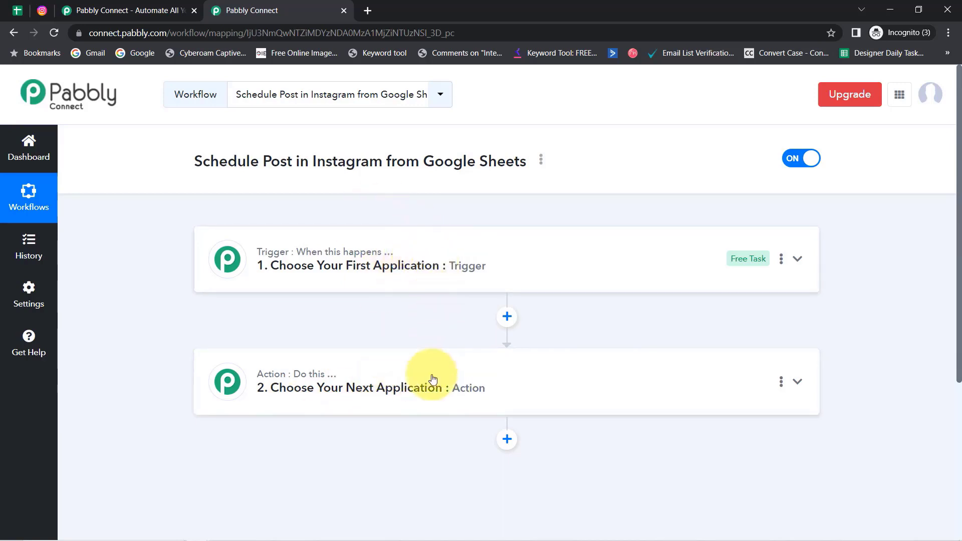
pyautogui.click(406, 267)
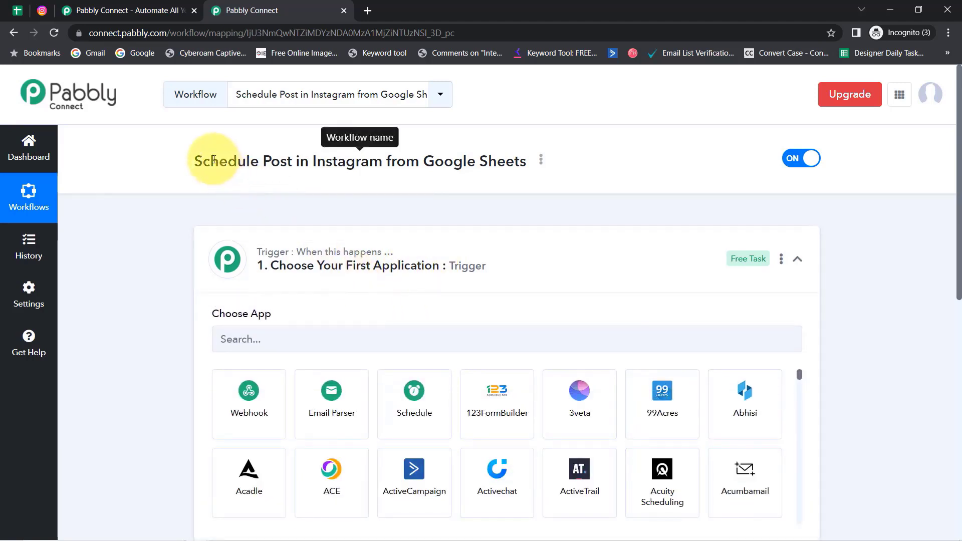
pyautogui.moveTo(210, 162); pyautogui.dragTo(478, 165)
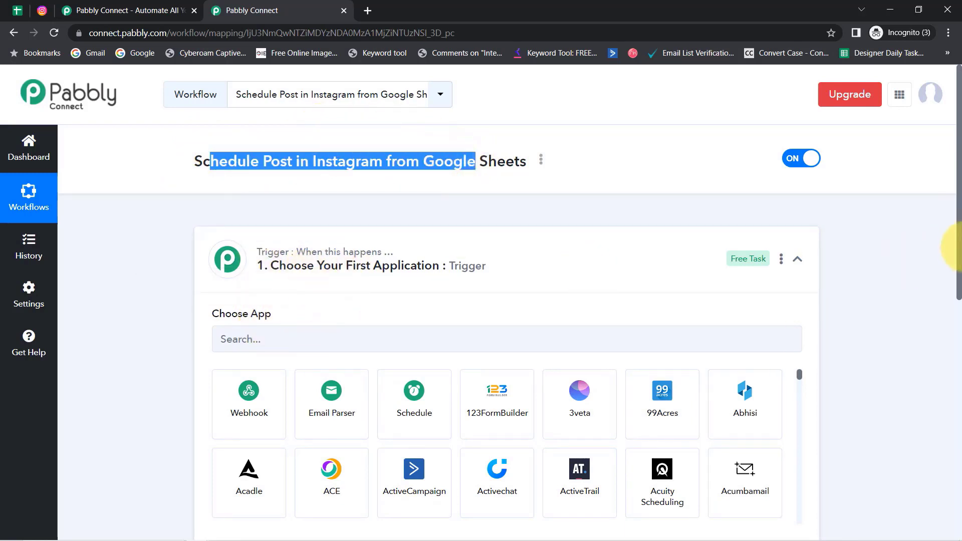
pyautogui.moveTo(959, 242); pyautogui.dragTo(936, 370)
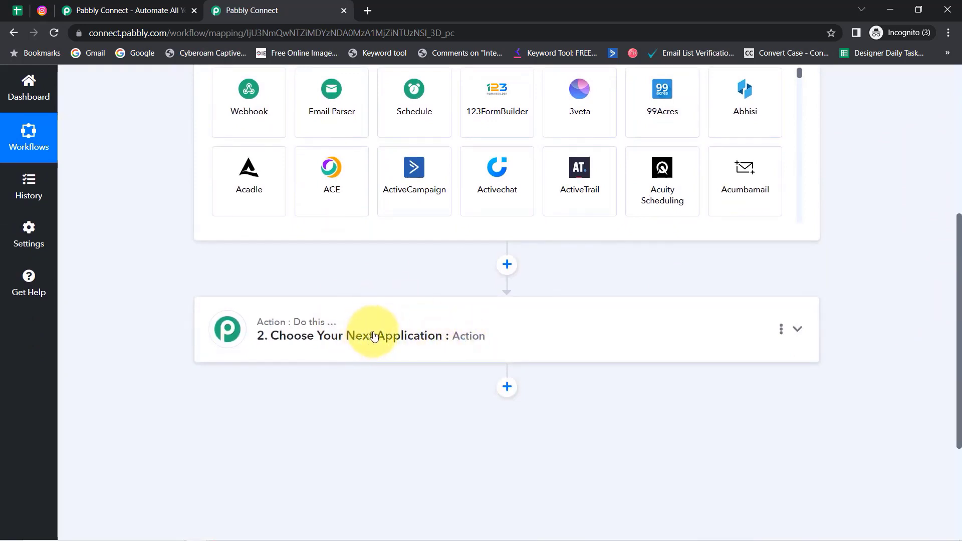
pyautogui.moveTo(959, 340); pyautogui.dragTo(949, 189)
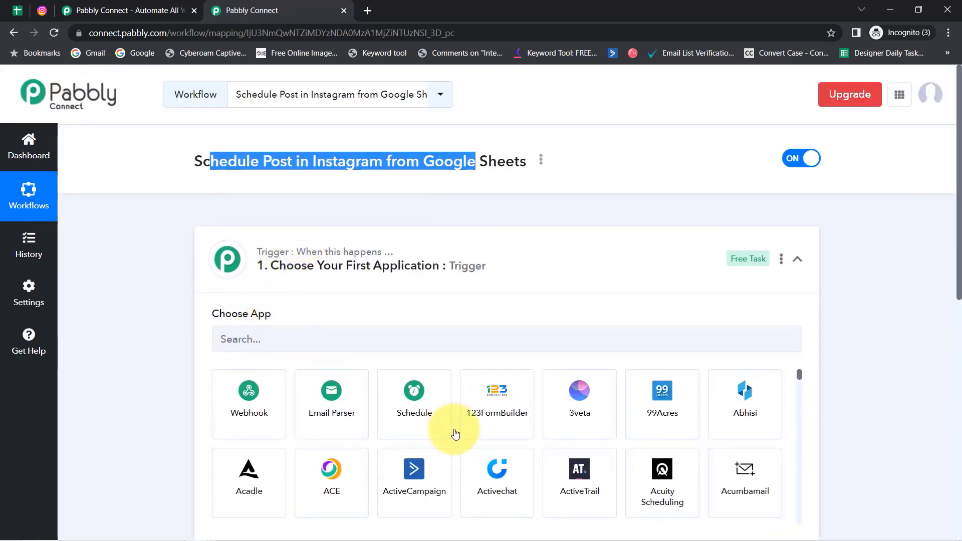
# Choose Schedule by Pabbly as the trigger application and highlight its question about how often to run the workflow
pyautogui.click(404, 418)
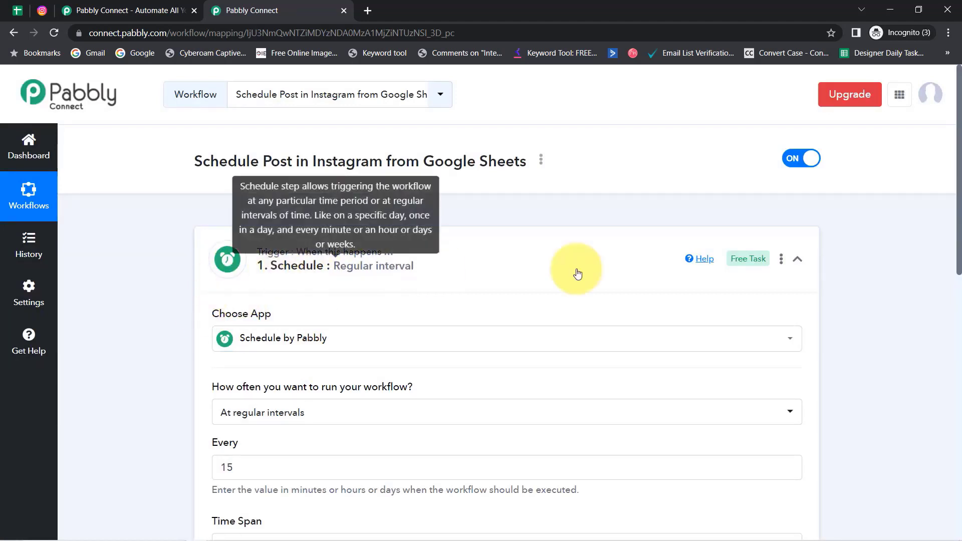
pyautogui.moveTo(960, 214); pyautogui.dragTo(957, 272)
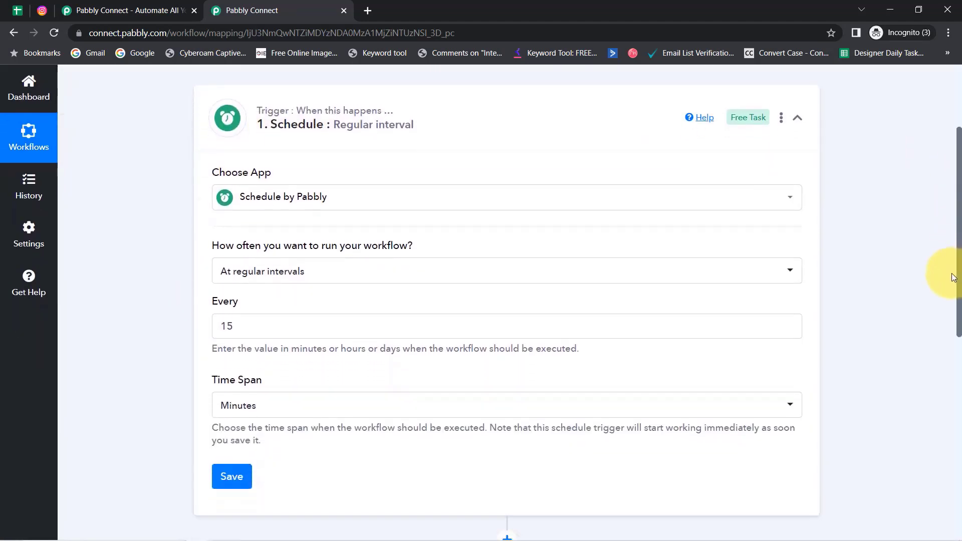
pyautogui.moveTo(219, 244)
pyautogui.moveTo(219, 245); pyautogui.dragTo(384, 247)
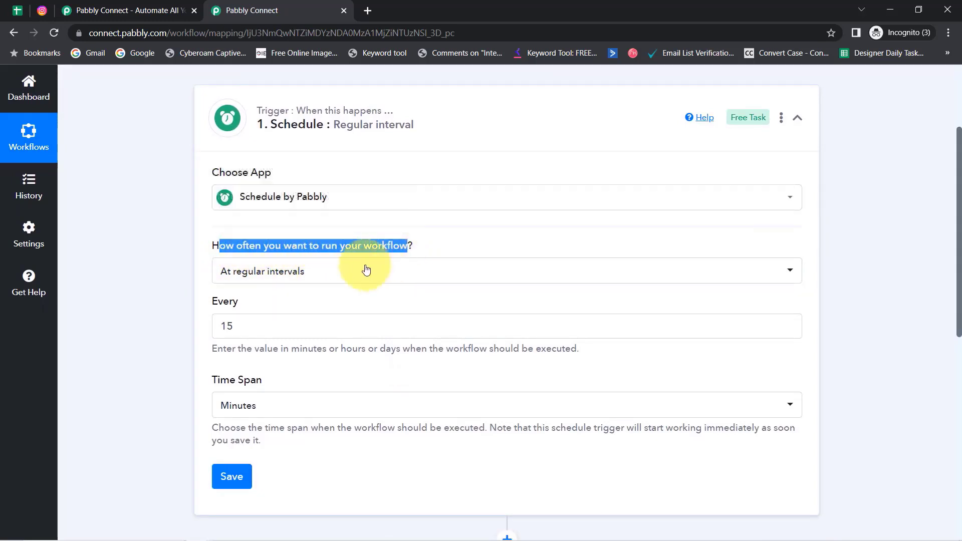
pyautogui.moveTo(389, 245)
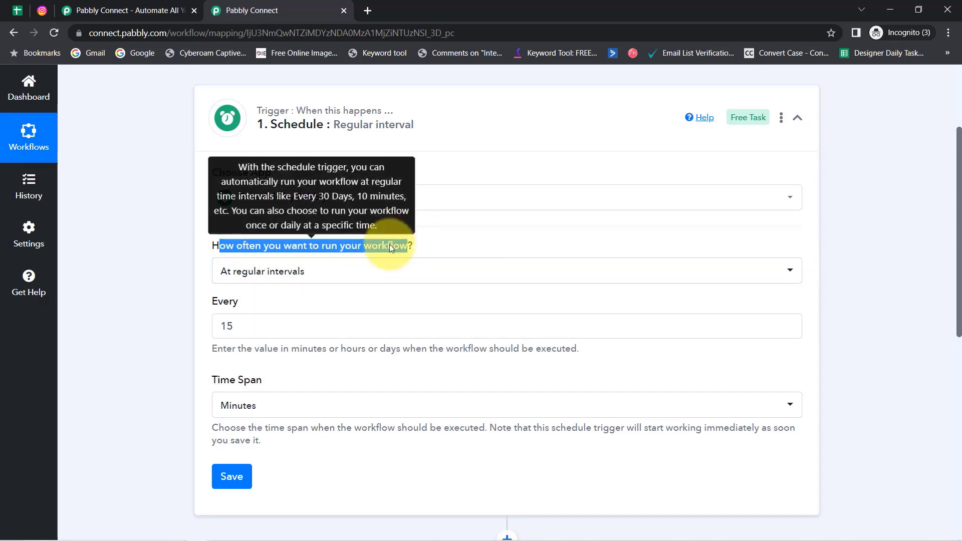
# Check the first three post dates in the scheduling sheet and return to the Pabbly Connect workflow
pyautogui.click(12, 11)
pyautogui.click(78, 258)
pyautogui.click(82, 301)
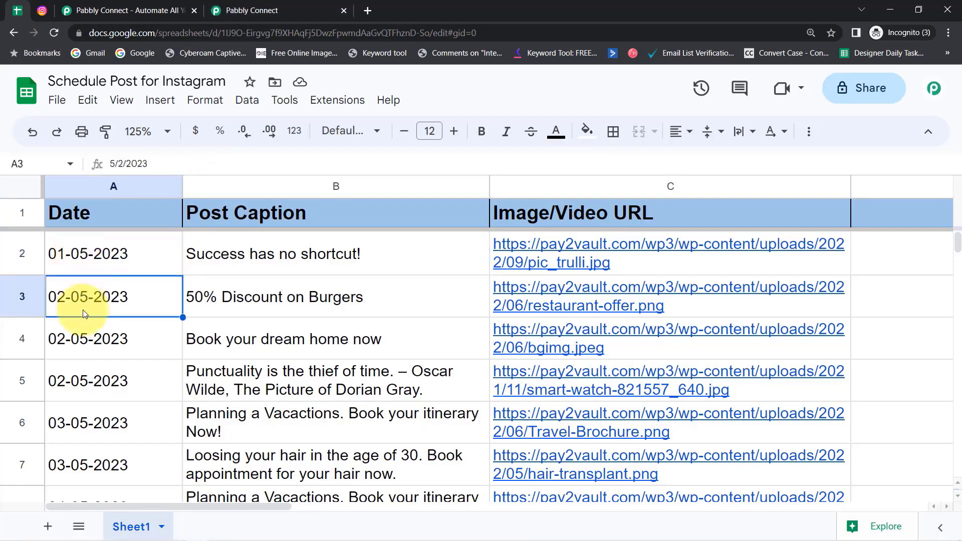
pyautogui.click(83, 339)
pyautogui.click(270, 10)
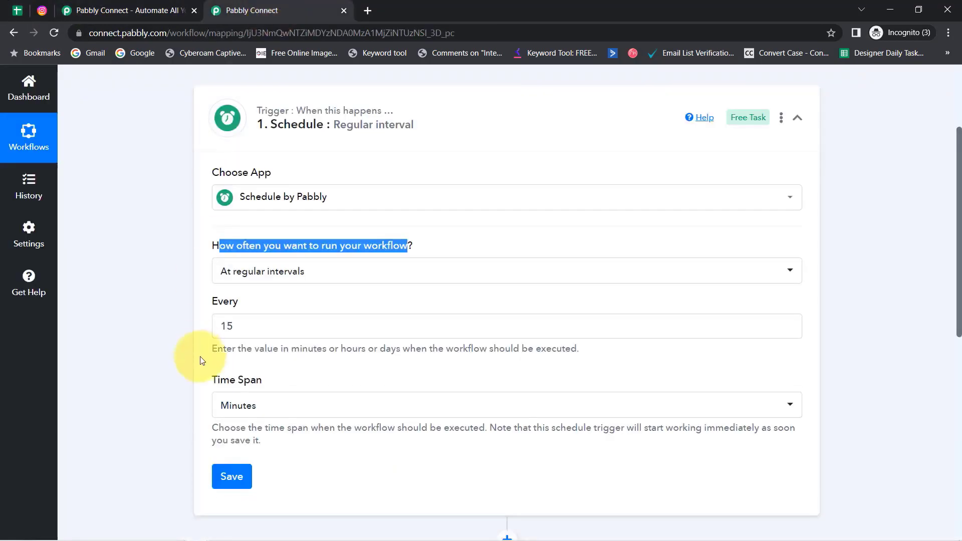
# Set the Schedule trigger to run every day at 10:00 AM and save it
pyautogui.click(224, 277)
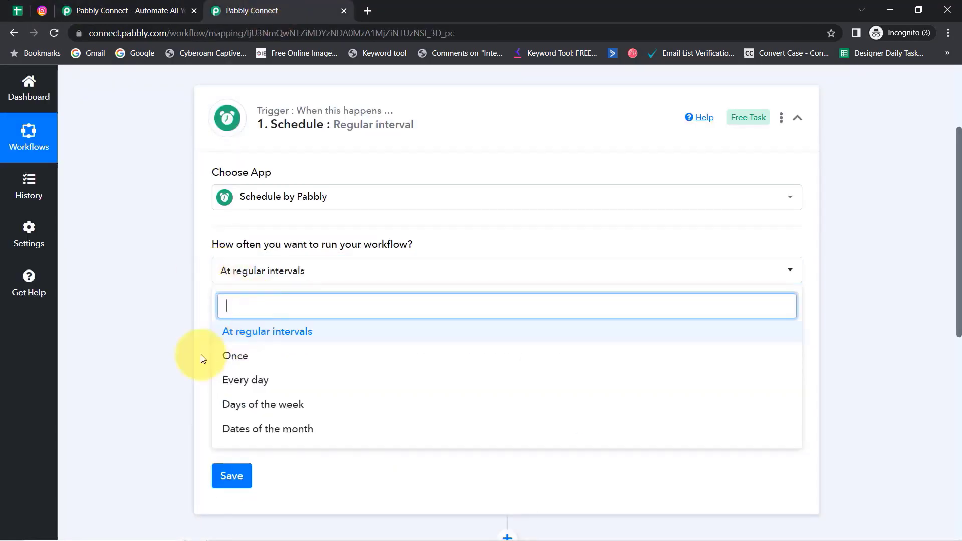
pyautogui.click(230, 380)
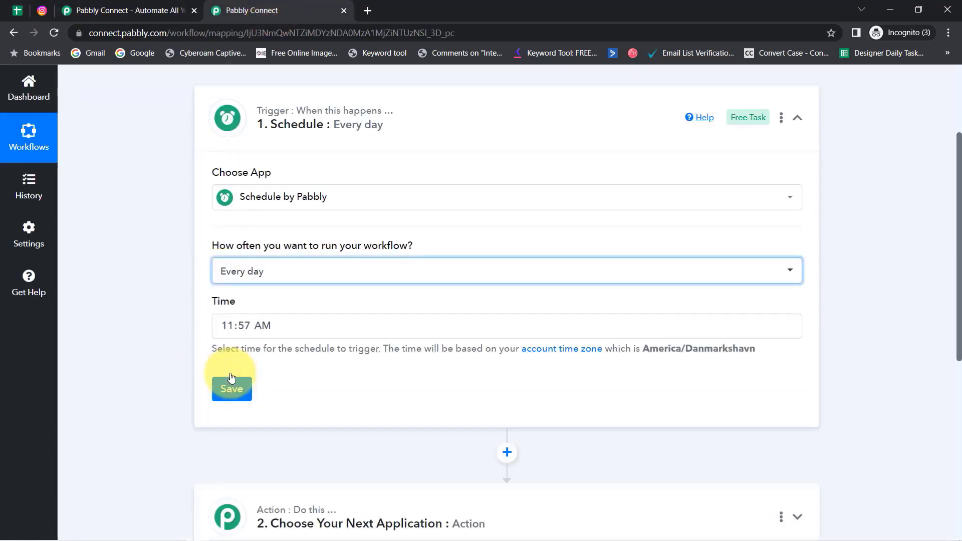
pyautogui.click(245, 326)
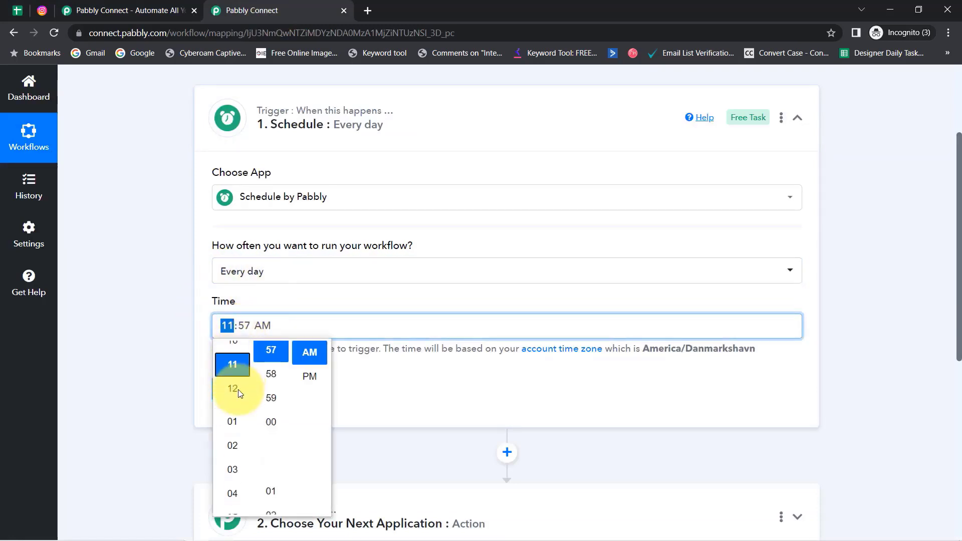
pyautogui.scroll(3, 233, 395)
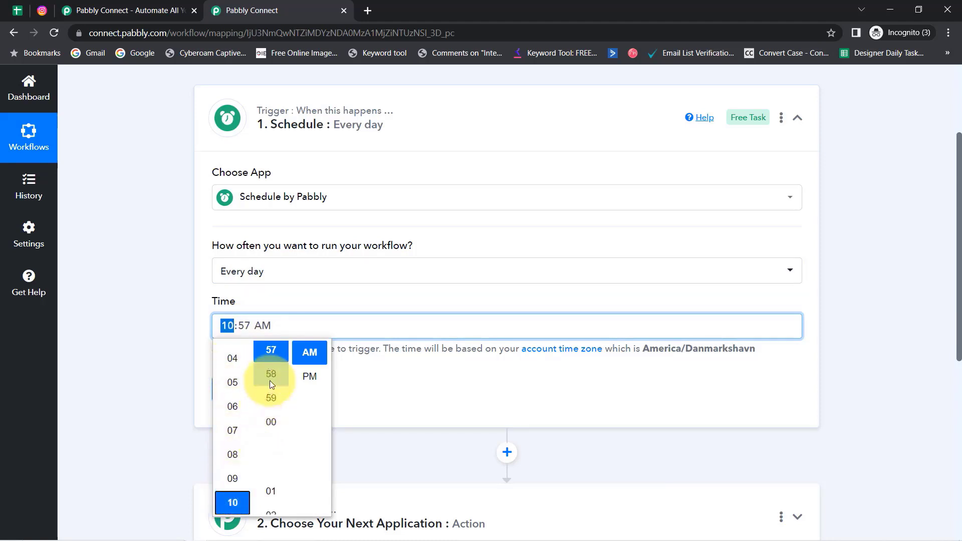
pyautogui.click(271, 422)
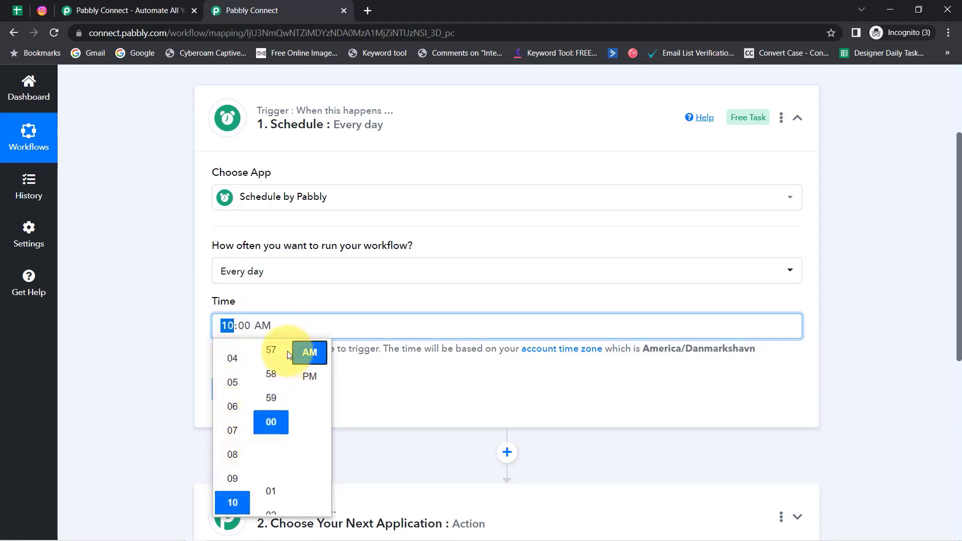
pyautogui.click(133, 321)
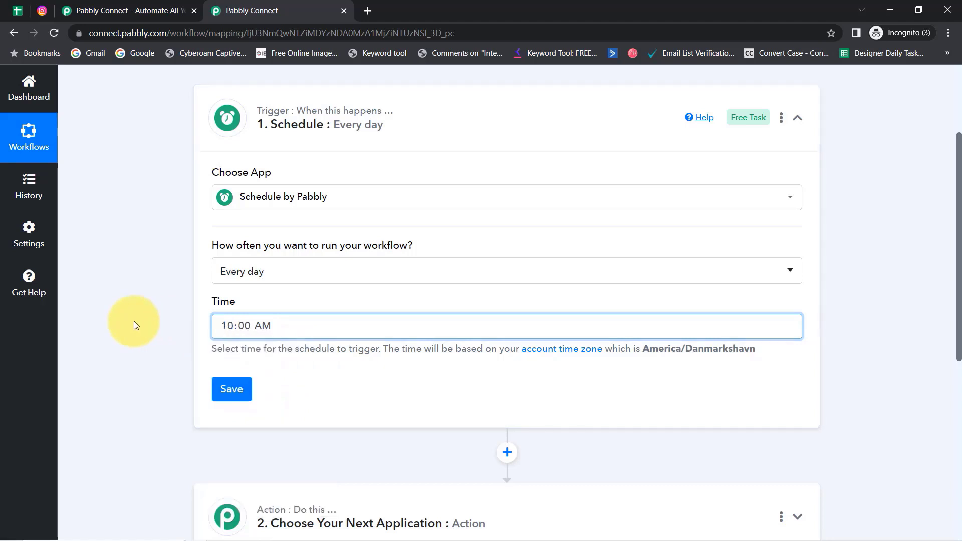
pyautogui.click(231, 390)
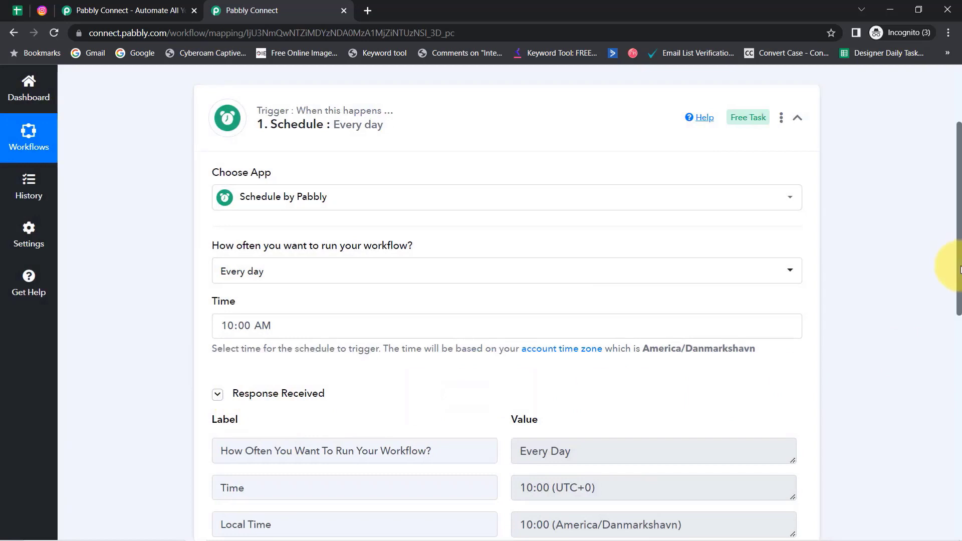
# Examine the Schedule trigger's response values for frequency and local time, down to the empty action step
pyautogui.moveTo(960, 269); pyautogui.dragTo(946, 341)
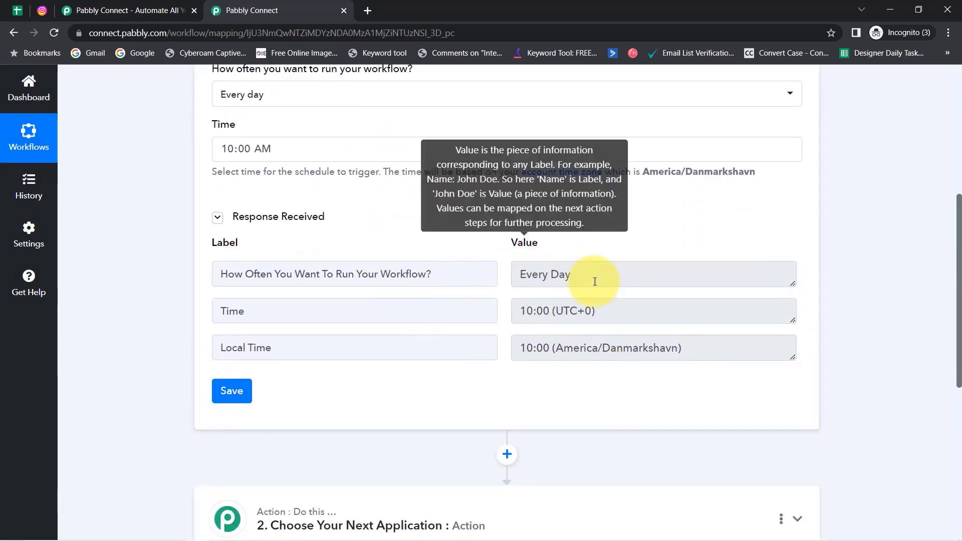
pyautogui.moveTo(595, 282); pyautogui.dragTo(507, 286)
pyautogui.moveTo(608, 344); pyautogui.dragTo(515, 348)
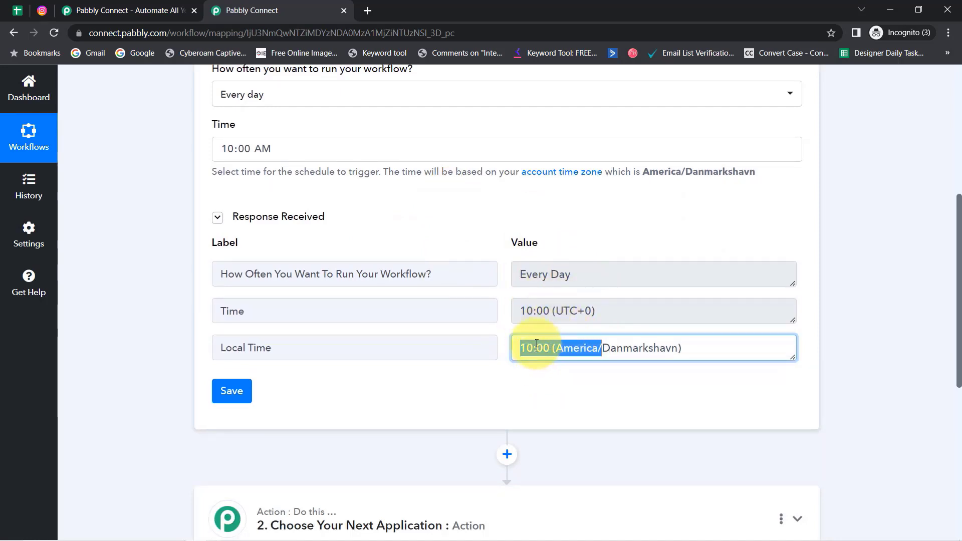
pyautogui.scroll(-4, 947, 350)
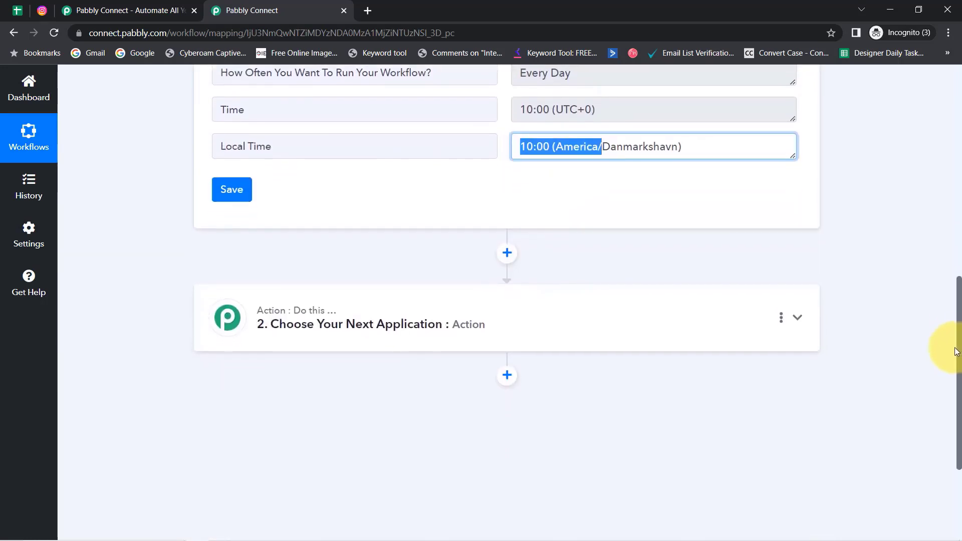
pyautogui.scroll(-2, 956, 351)
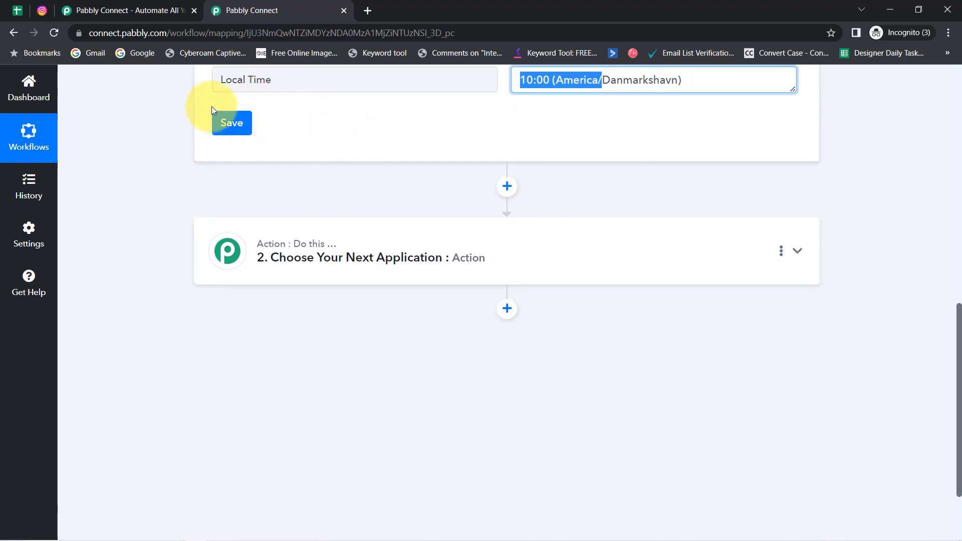
# Check the post dates in rows 2 to 7 of the scheduling sheet and return to the Pabbly Connect workflow
pyautogui.click(20, 20)
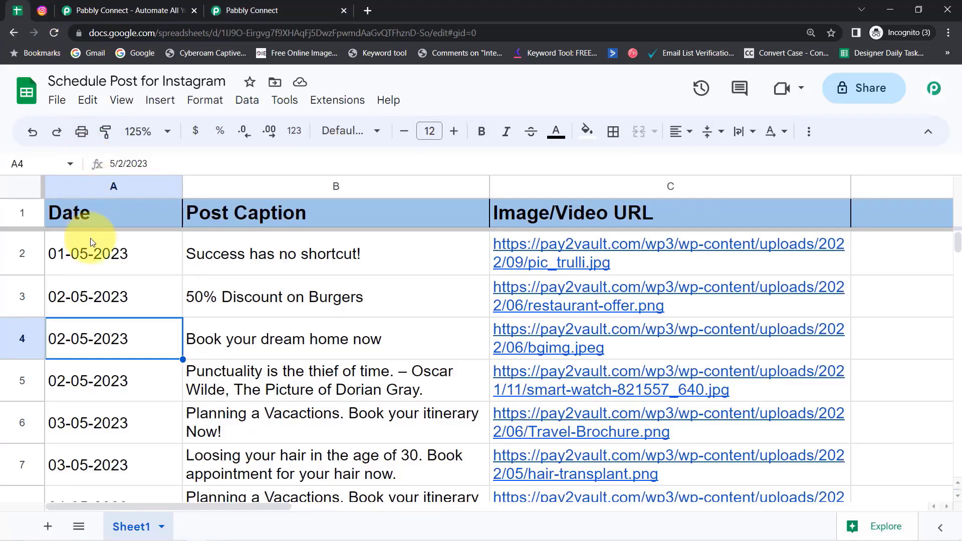
pyautogui.click(80, 260)
pyautogui.click(77, 308)
pyautogui.click(71, 338)
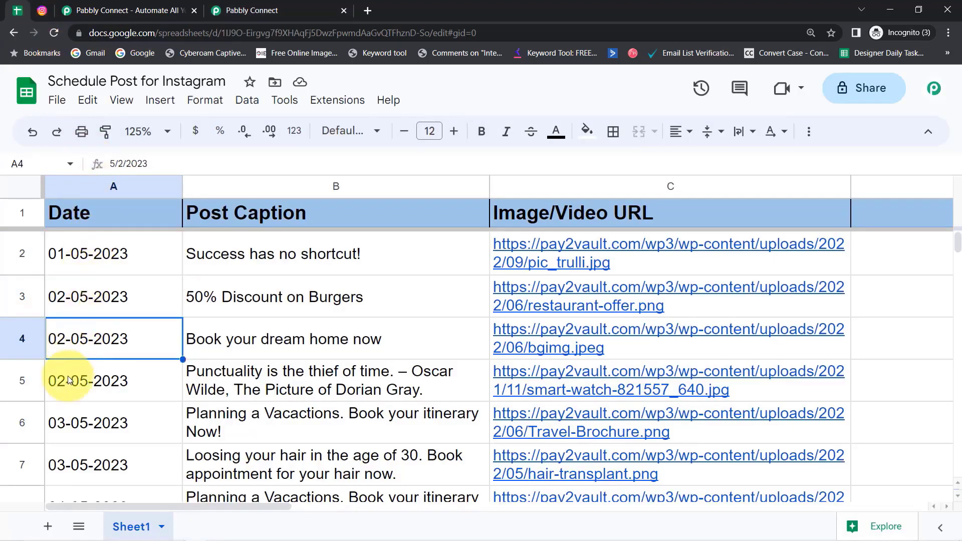
pyautogui.click(67, 380)
pyautogui.click(61, 424)
pyautogui.click(64, 465)
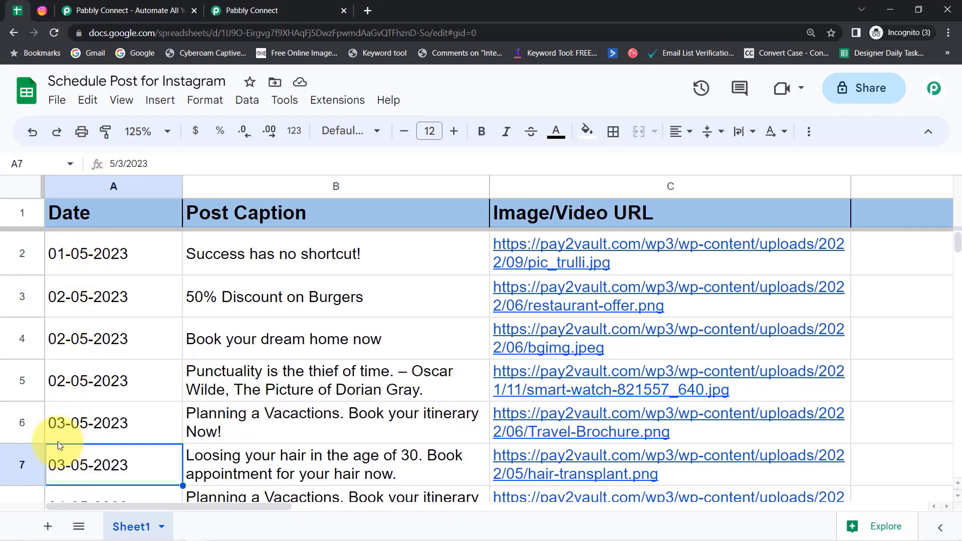
pyautogui.click(244, 6)
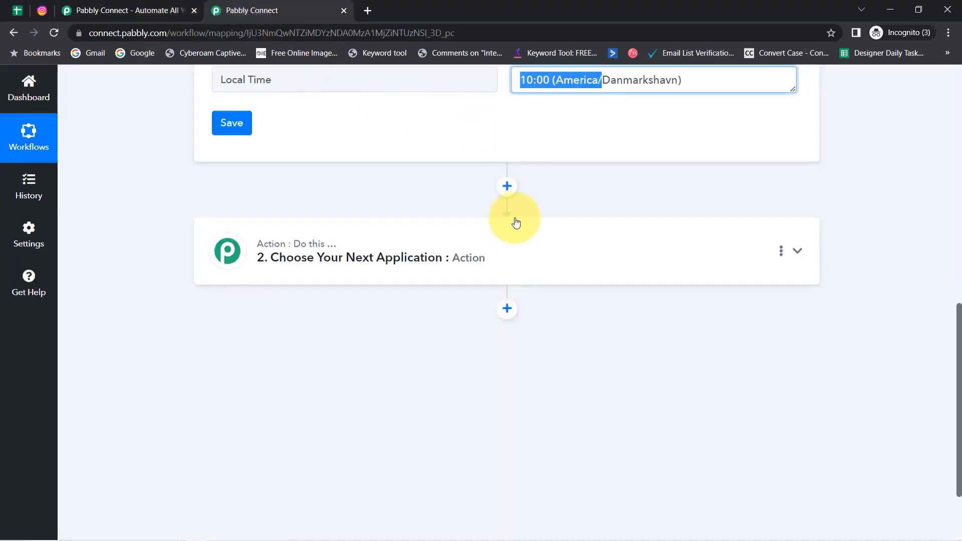
# Set the action step to Date/Time Formatter by Pabbly with the Current Date event and connect it
pyautogui.click(354, 259)
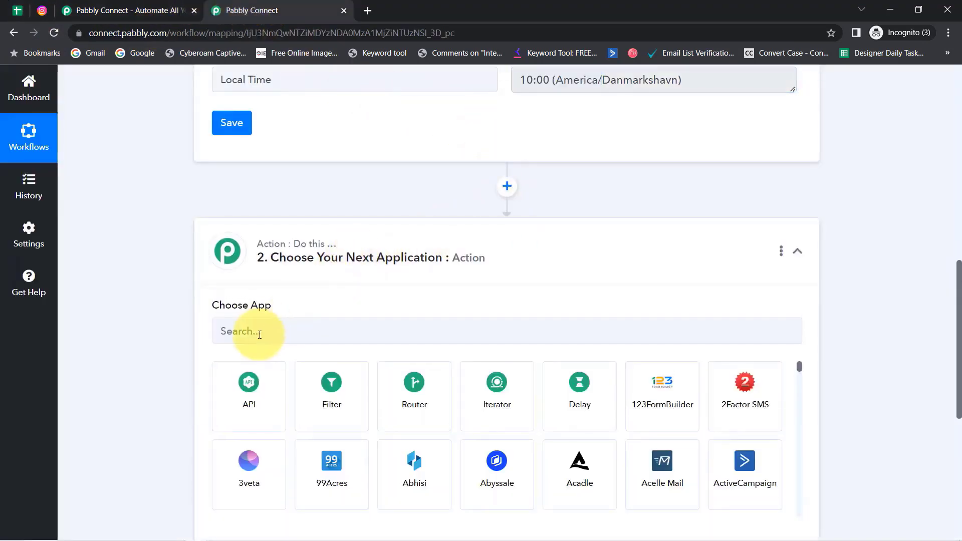
pyautogui.click(255, 334)
pyautogui.write('date')
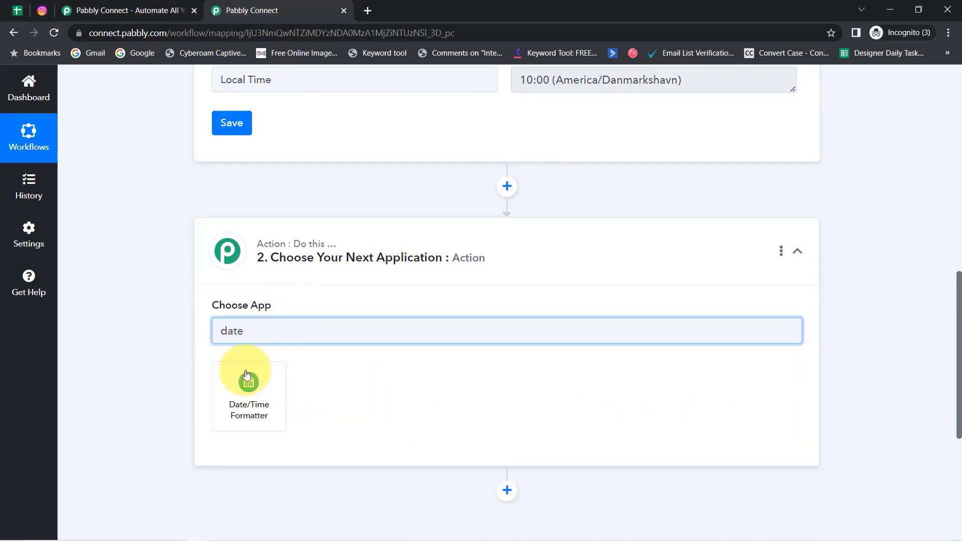
pyautogui.click(248, 383)
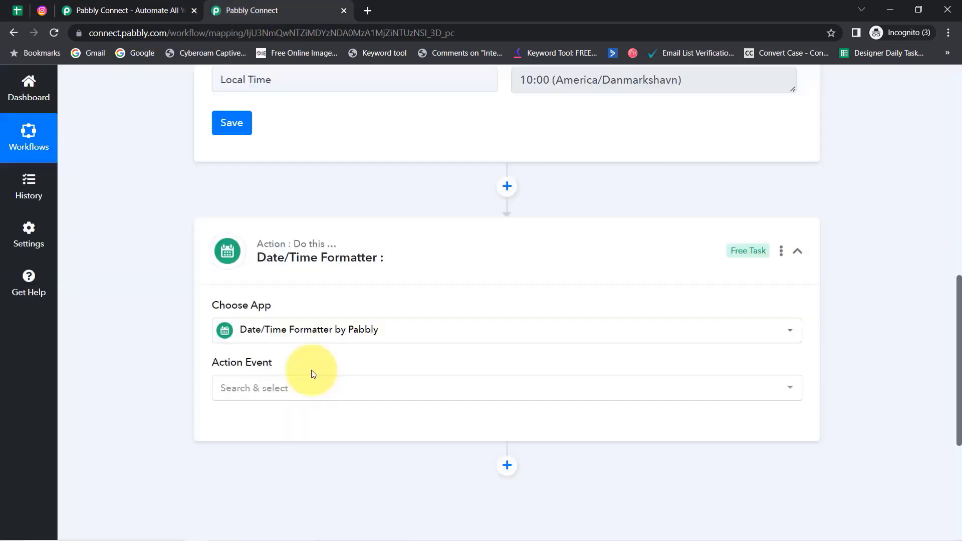
pyautogui.click(245, 398)
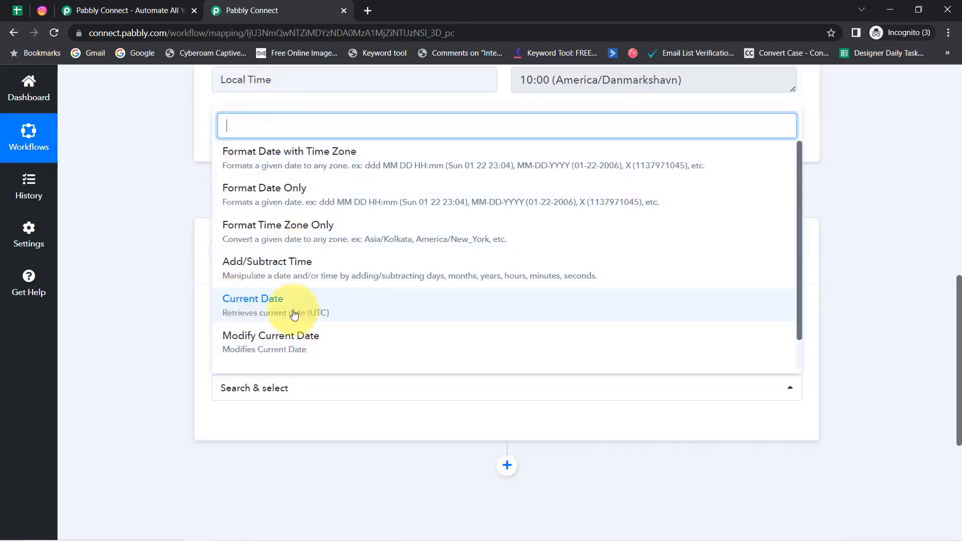
pyautogui.click(270, 314)
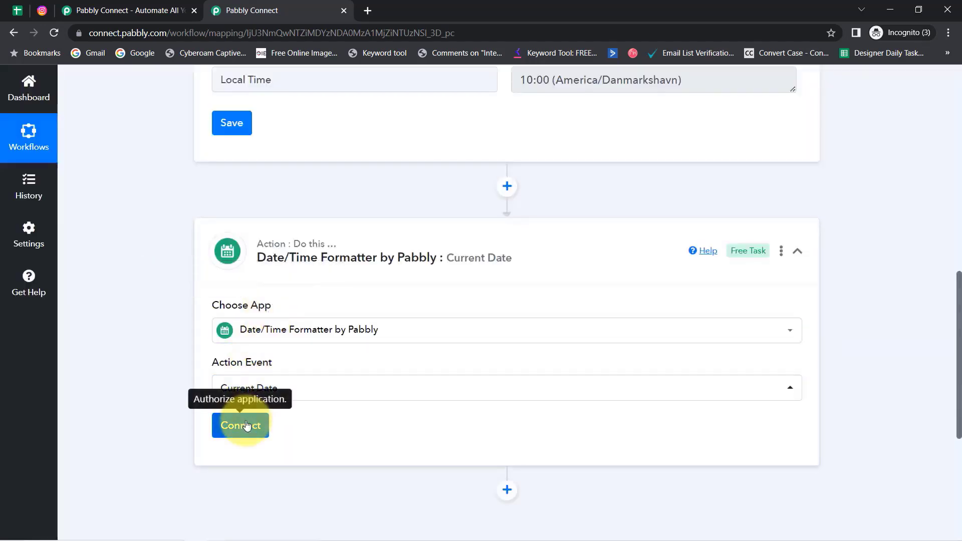
pyautogui.click(246, 425)
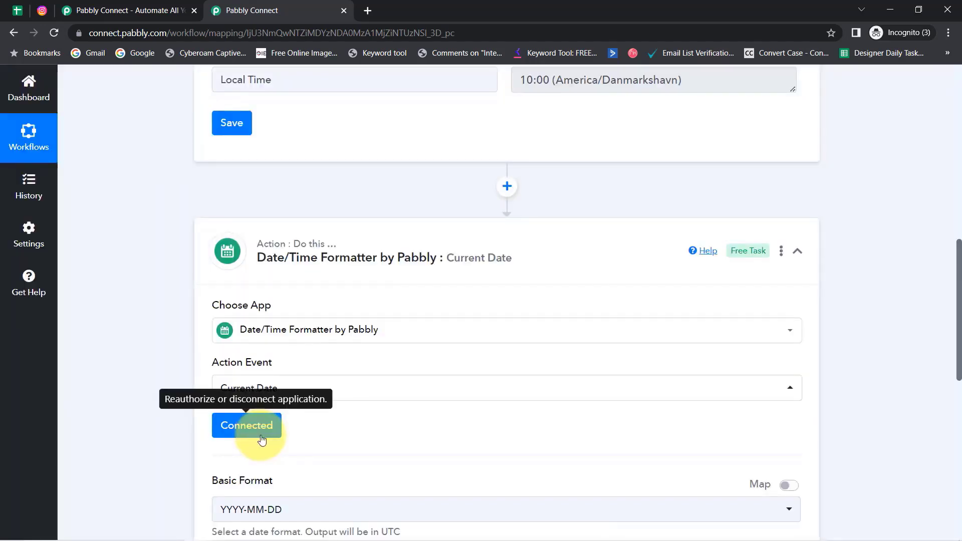
# Compare the action's Basic Format setting with the date format used in the scheduling sheet's Date column
pyautogui.moveTo(959, 295); pyautogui.dragTo(958, 345)
pyautogui.moveTo(219, 286); pyautogui.dragTo(271, 291)
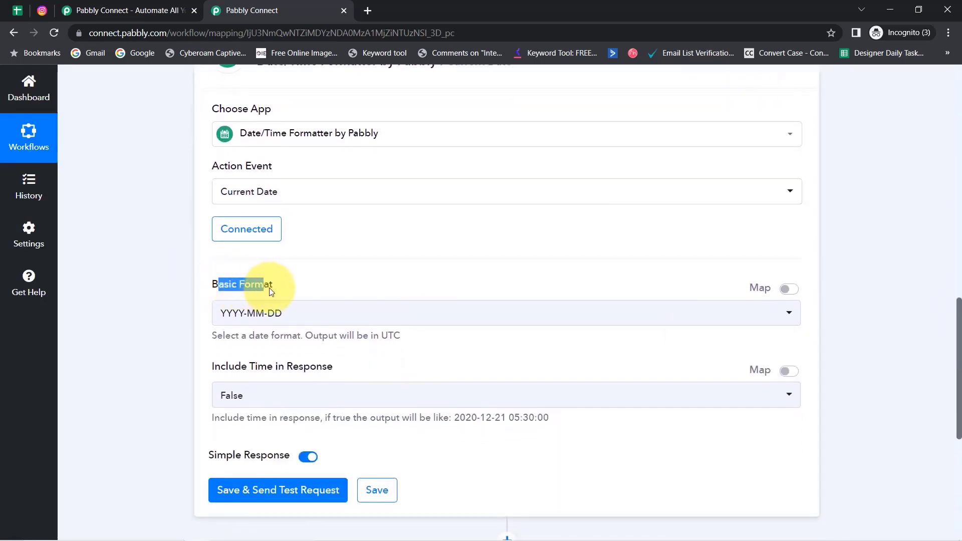
pyautogui.click(13, 10)
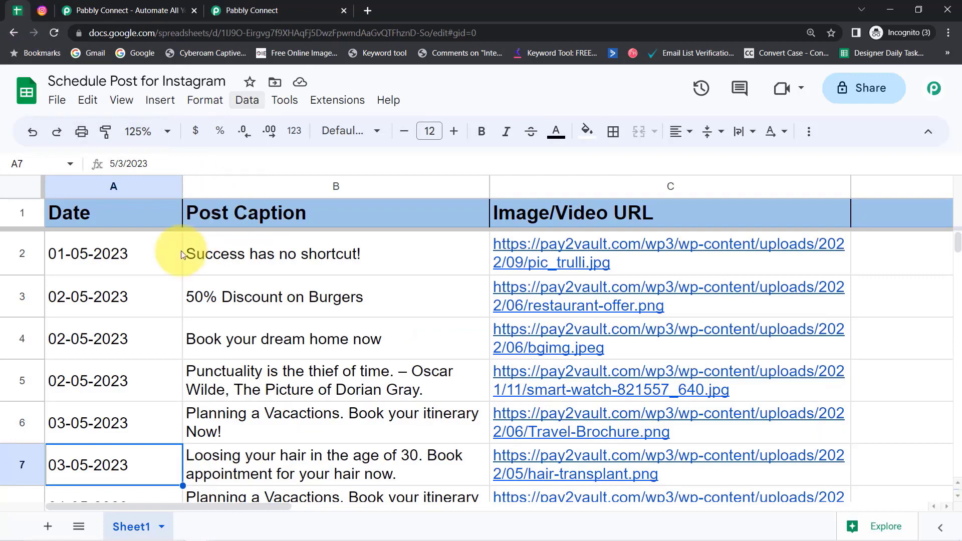
pyautogui.click(100, 272)
pyautogui.click(89, 306)
pyautogui.click(85, 333)
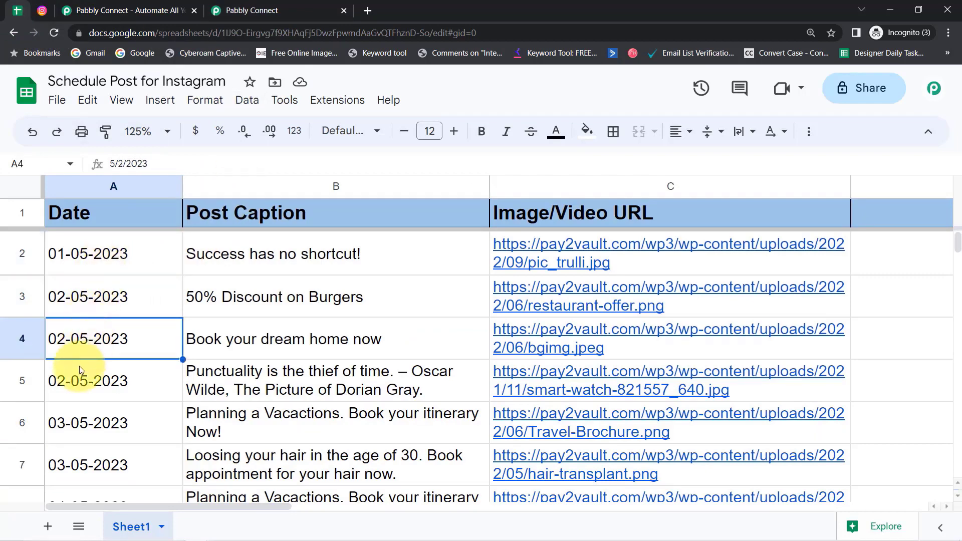
pyautogui.click(79, 368)
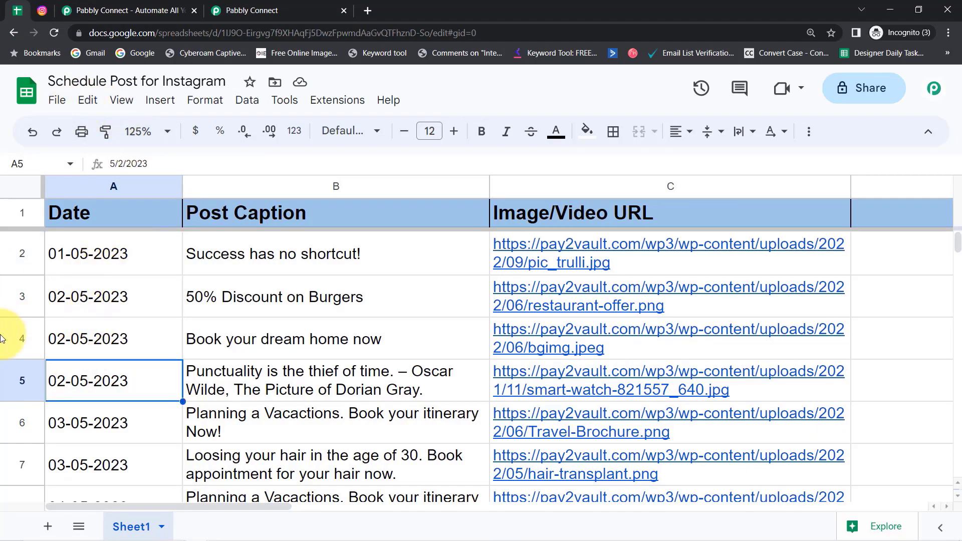
pyautogui.click(257, 10)
pyautogui.moveTo(270, 284); pyautogui.dragTo(221, 302)
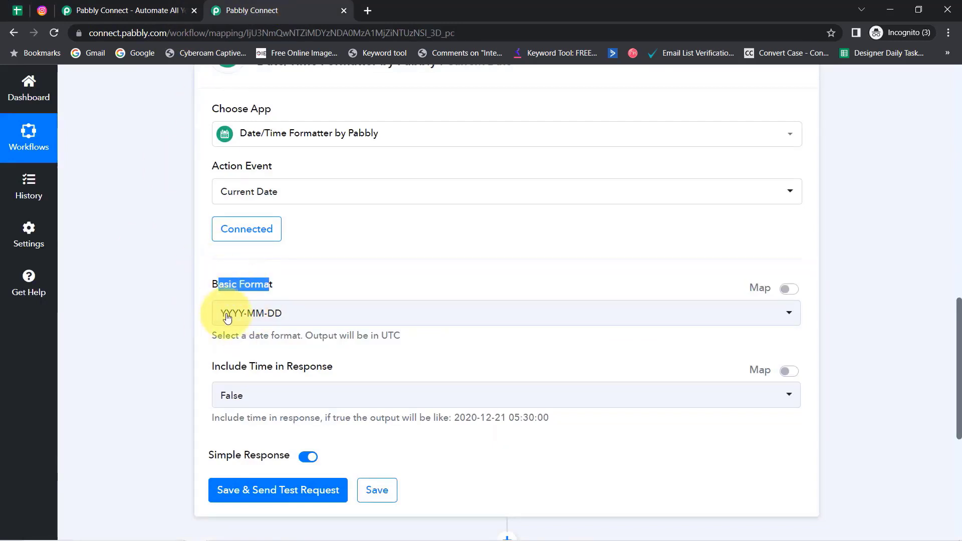
pyautogui.click(17, 10)
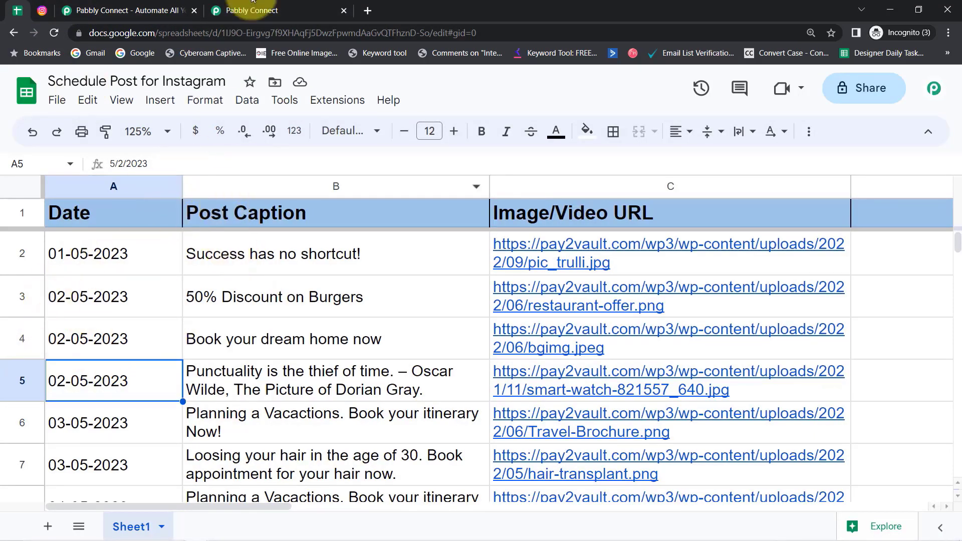
pyautogui.click(85, 267)
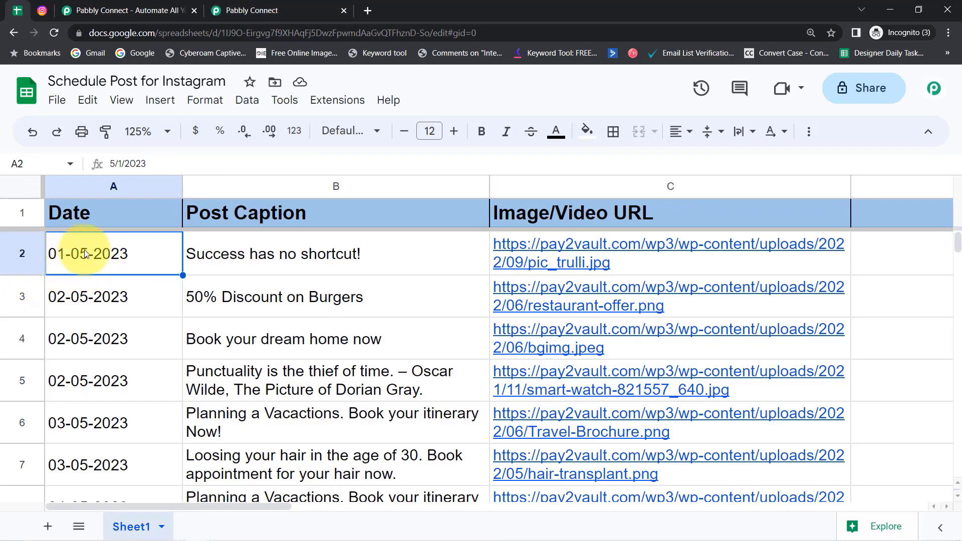
pyautogui.click(236, 11)
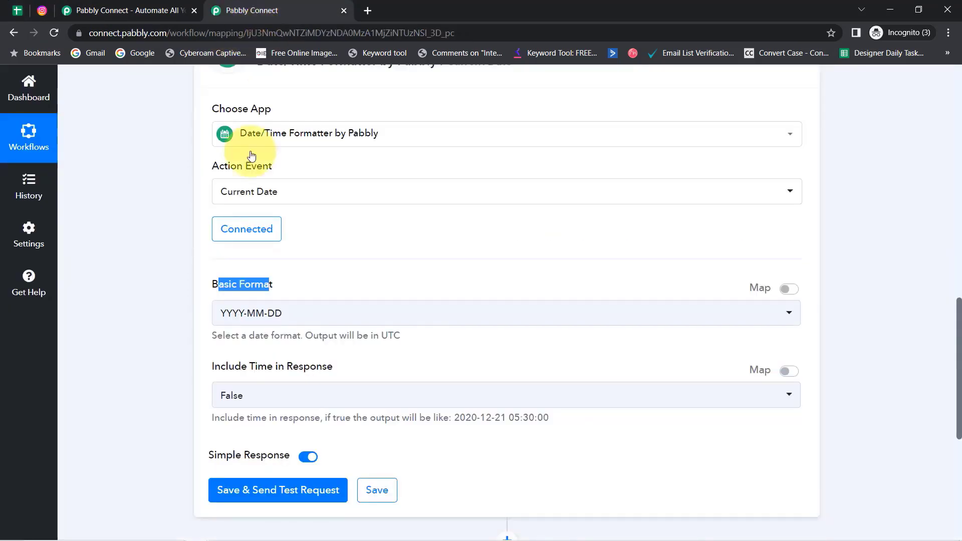
# Set the Basic Format to DD-MM-YYYY, keep Include Time in Response at False, and save and send a test request
pyautogui.click(234, 315)
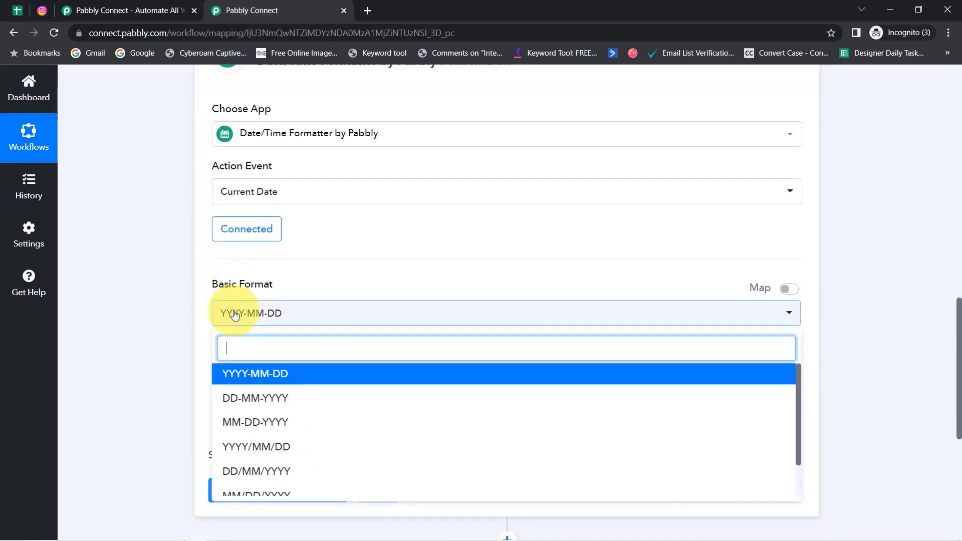
pyautogui.click(244, 399)
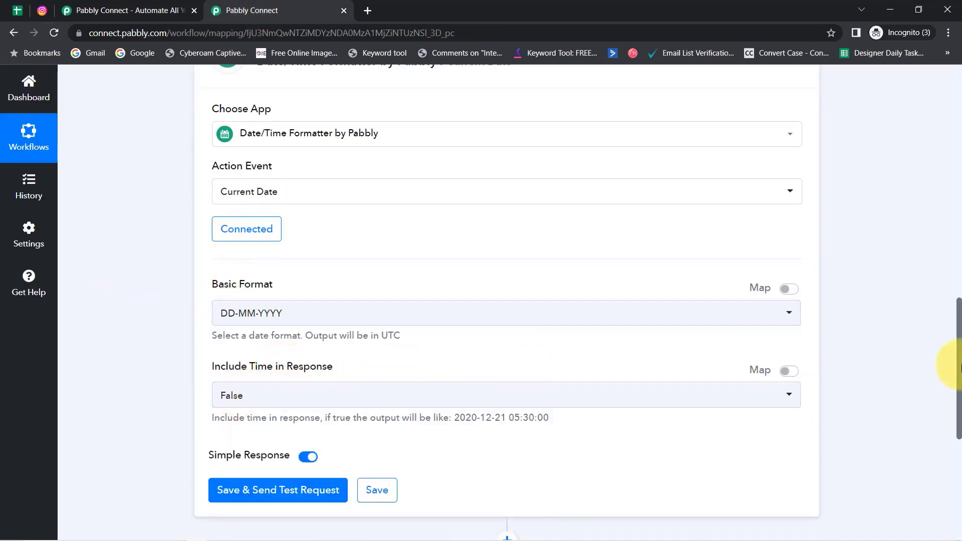
pyautogui.moveTo(958, 356); pyautogui.dragTo(945, 393)
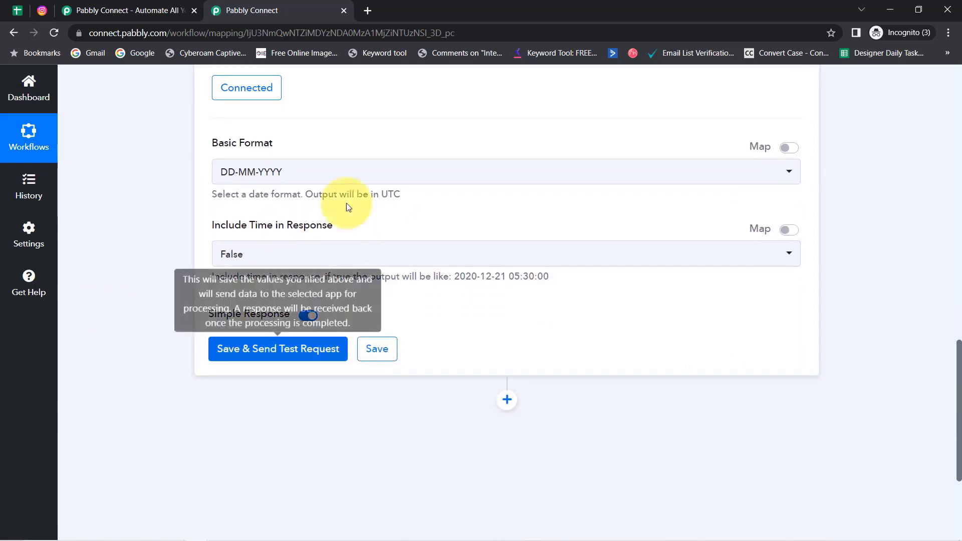
pyautogui.click(231, 253)
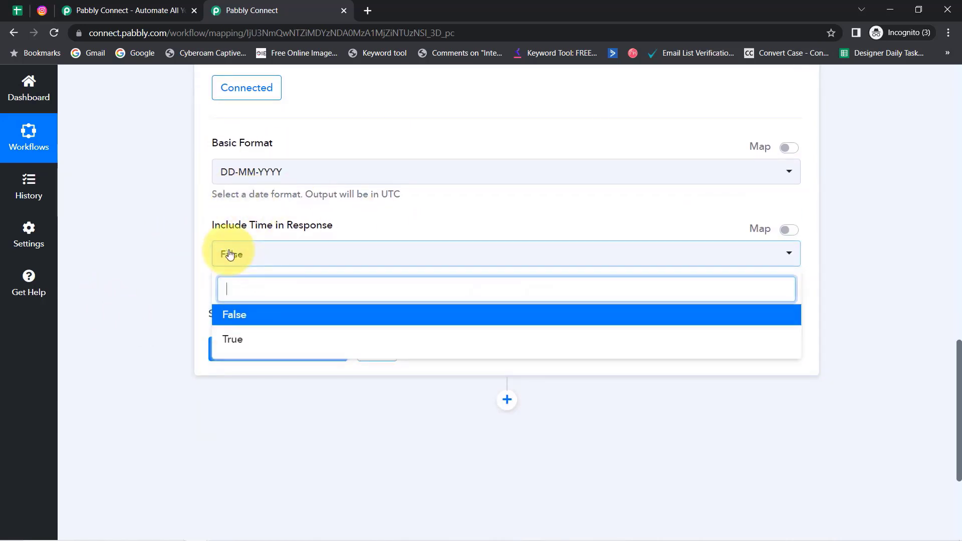
pyautogui.click(242, 307)
pyautogui.click(238, 349)
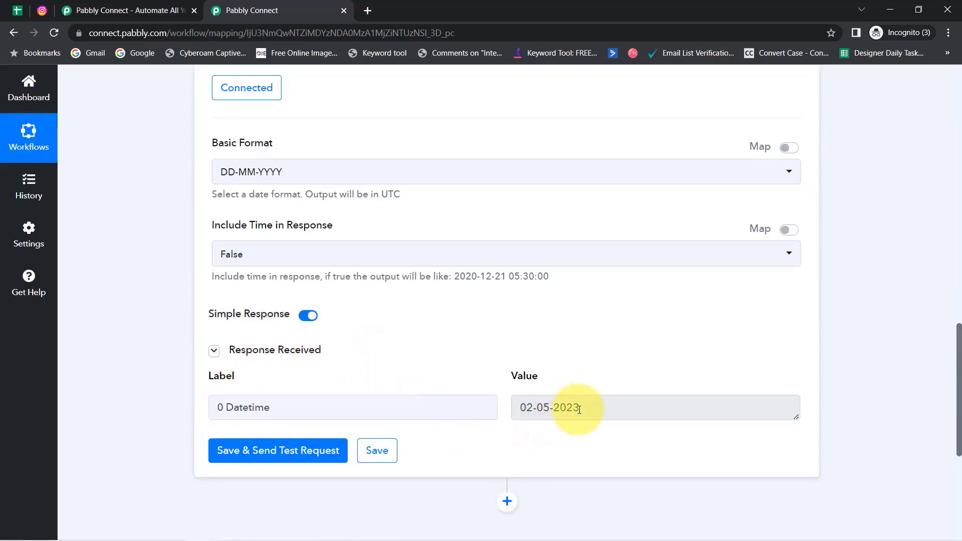
# Check the Datetime value in the test response against the computer's current date
pyautogui.moveTo(579, 410); pyautogui.dragTo(526, 408)
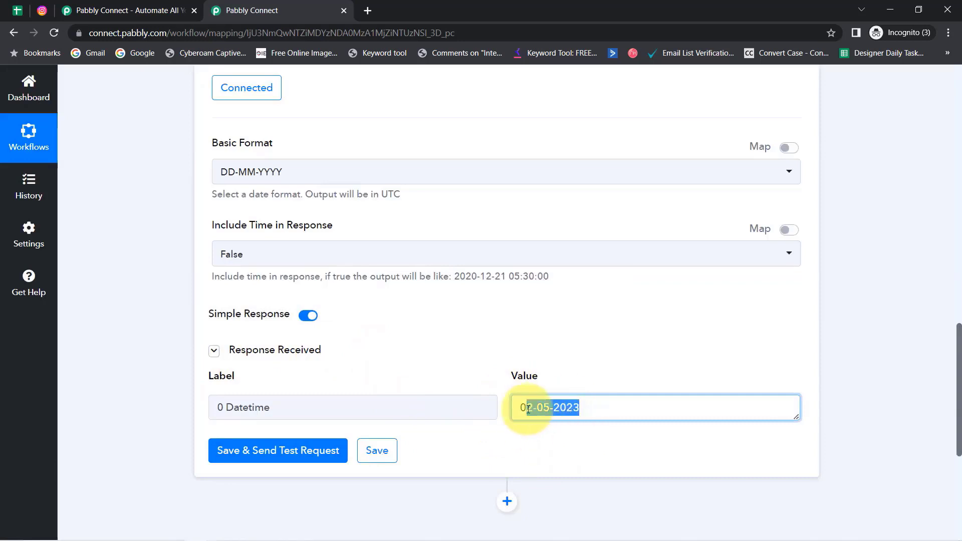
pyautogui.moveTo(947, 534)
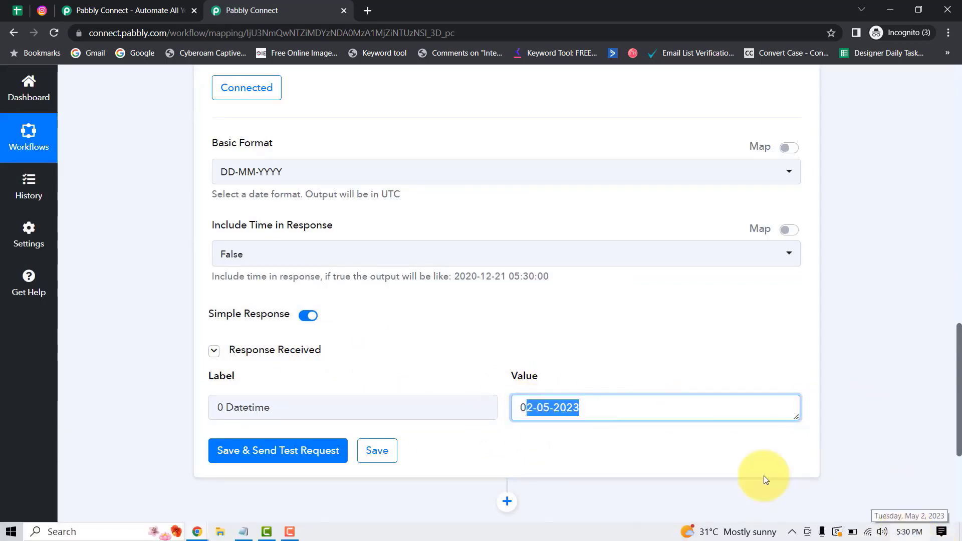
pyautogui.click(653, 365)
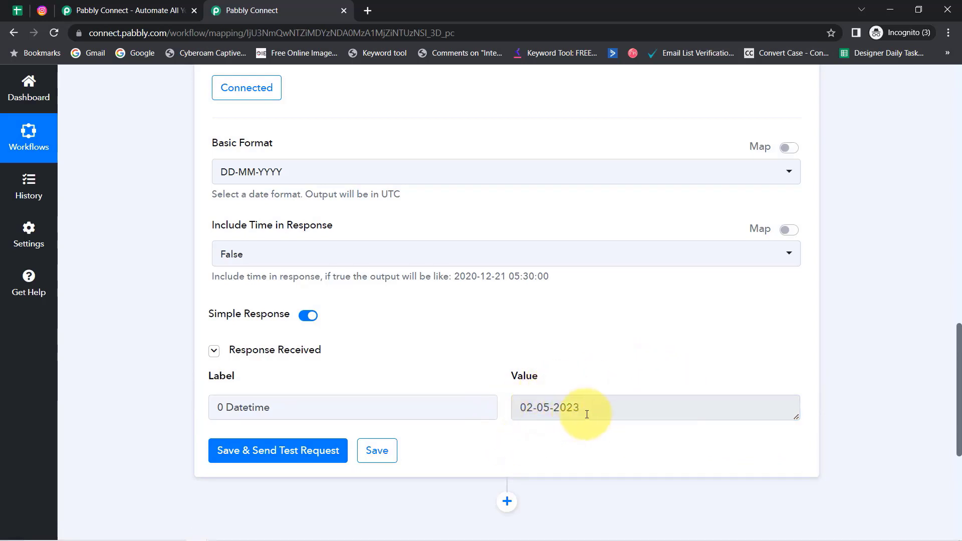
# Compare the returned Datetime value with the post dates in rows 3 to 5 of the scheduling sheet, and return to the workflow
pyautogui.moveTo(587, 415); pyautogui.dragTo(461, 408)
pyautogui.click(12, 8)
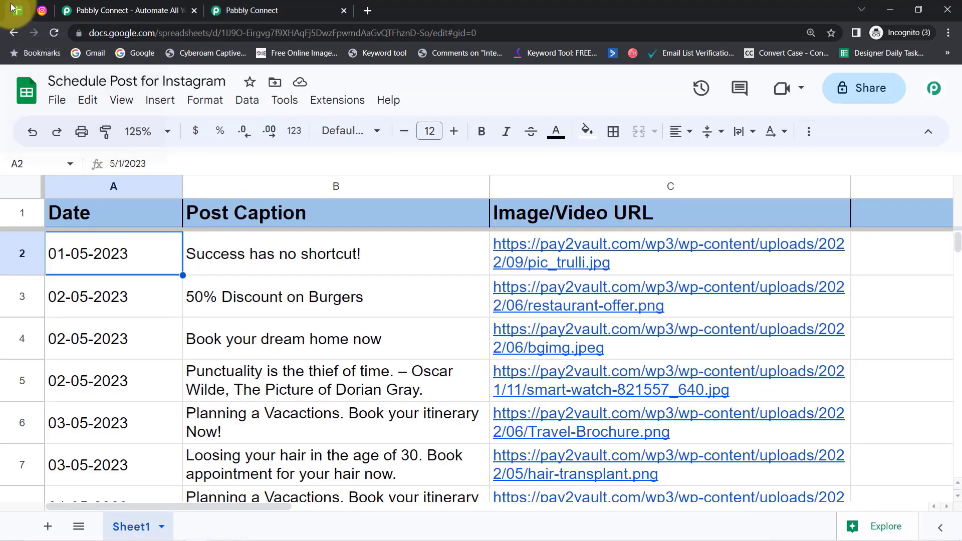
pyautogui.click(283, 290)
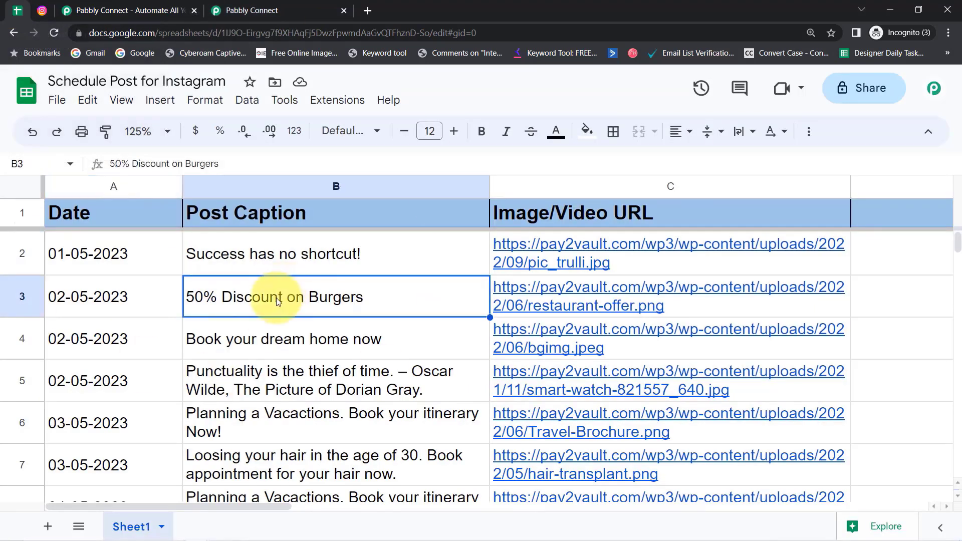
pyautogui.click(157, 302)
pyautogui.click(120, 349)
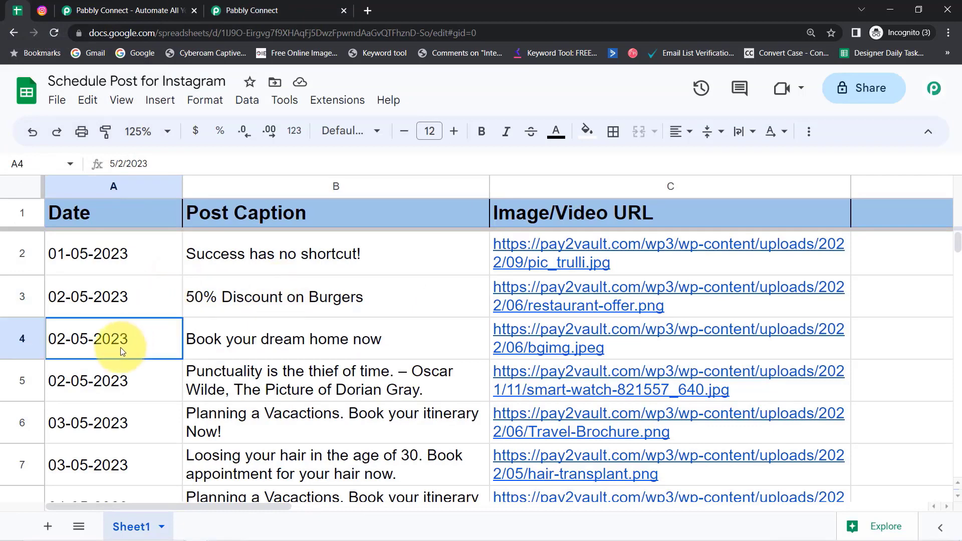
pyautogui.click(100, 381)
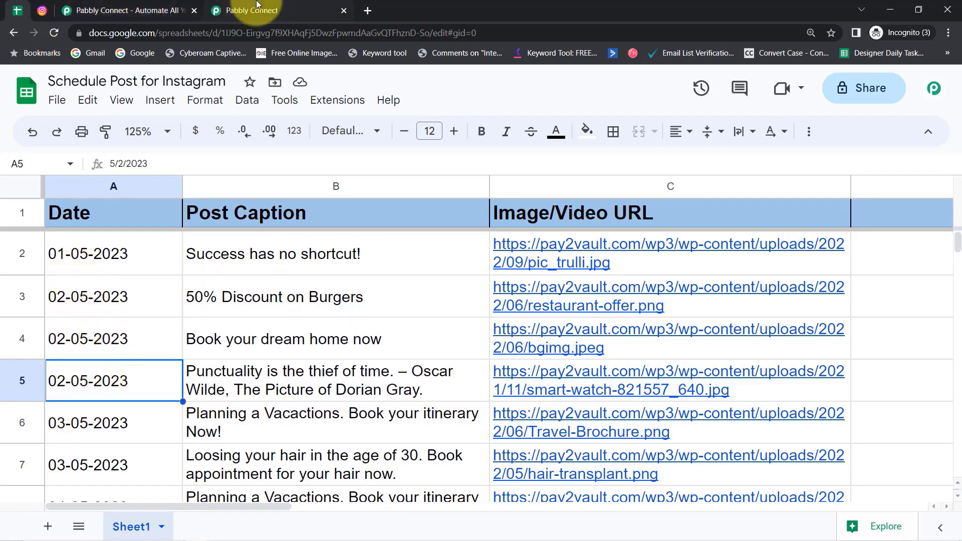
pyautogui.click(243, 11)
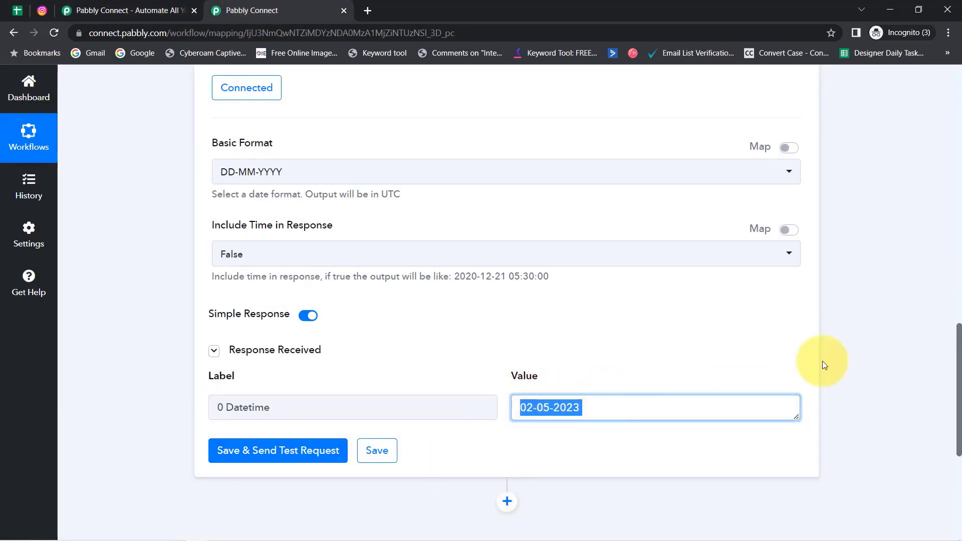
# Glance at the scheduling sheet, then add a Google Sheets action after the date formatter with the Lookup Spreadsheet Rows event
pyautogui.click(17, 11)
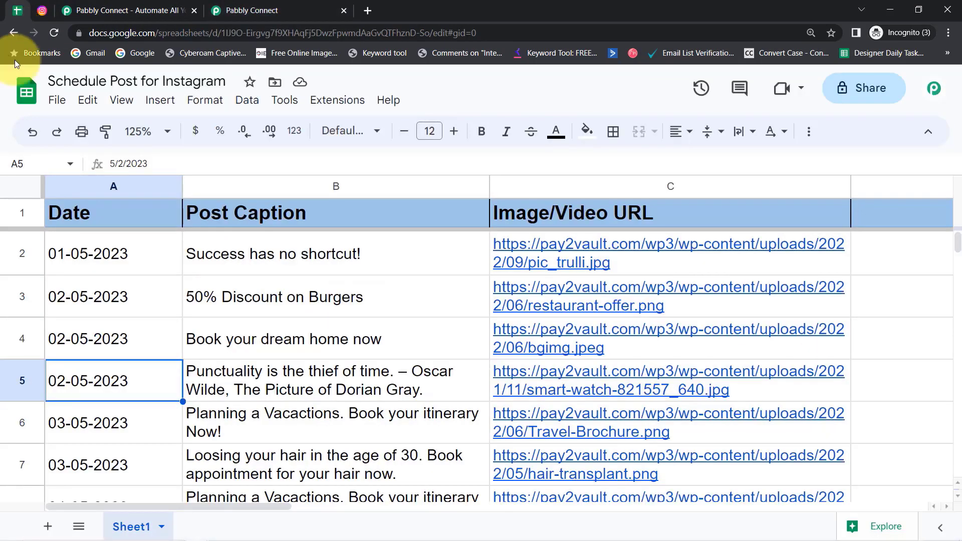
pyautogui.click(243, 11)
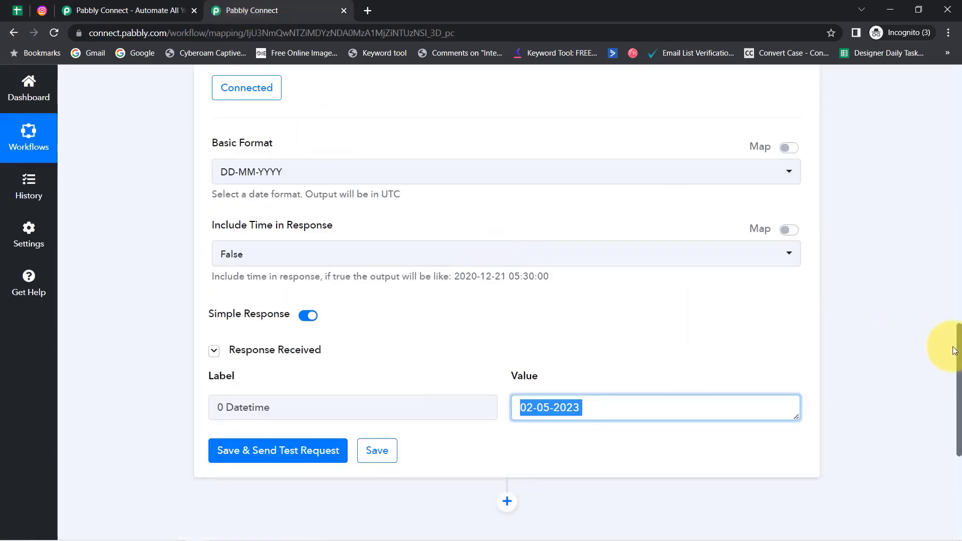
pyautogui.scroll(-5, 959, 343)
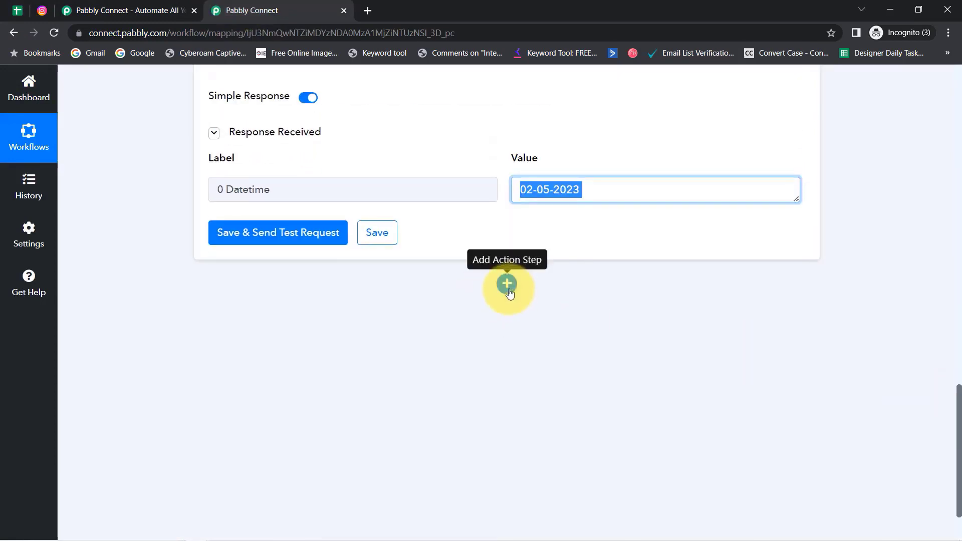
pyautogui.click(508, 284)
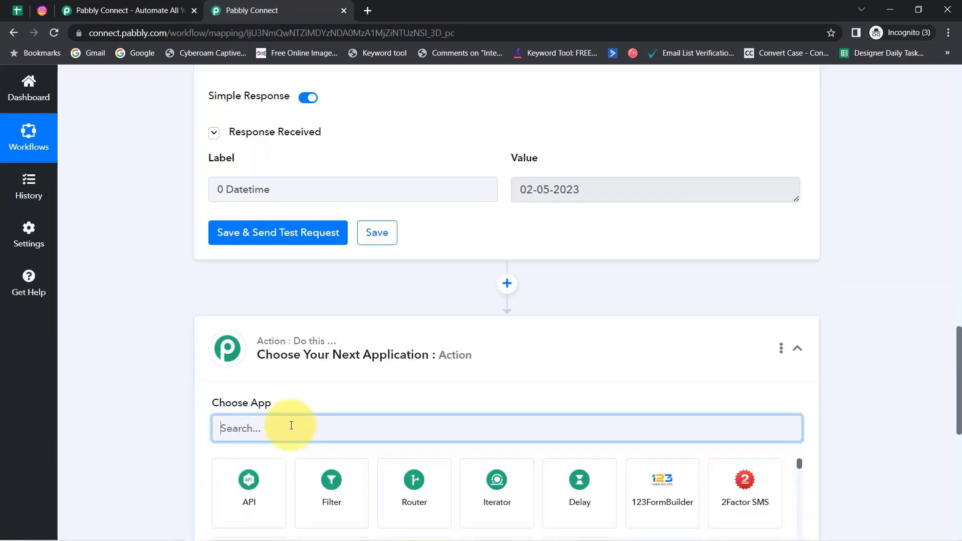
pyautogui.write('google shee')
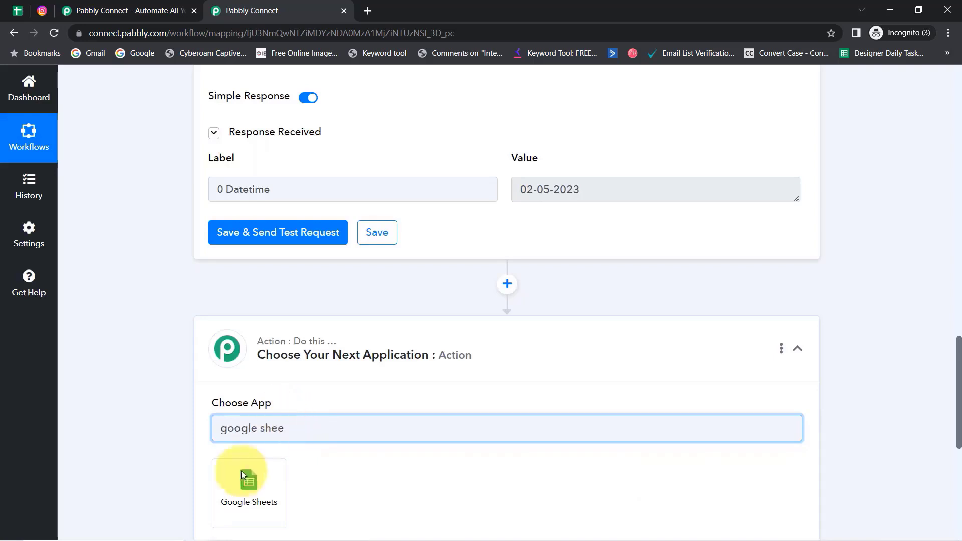
pyautogui.click(248, 487)
pyautogui.click(236, 484)
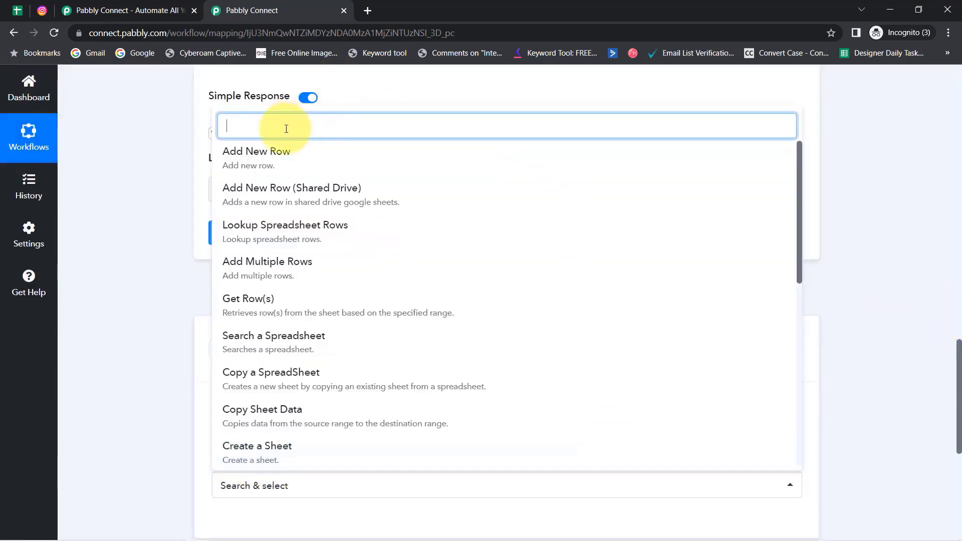
pyautogui.write('loo')
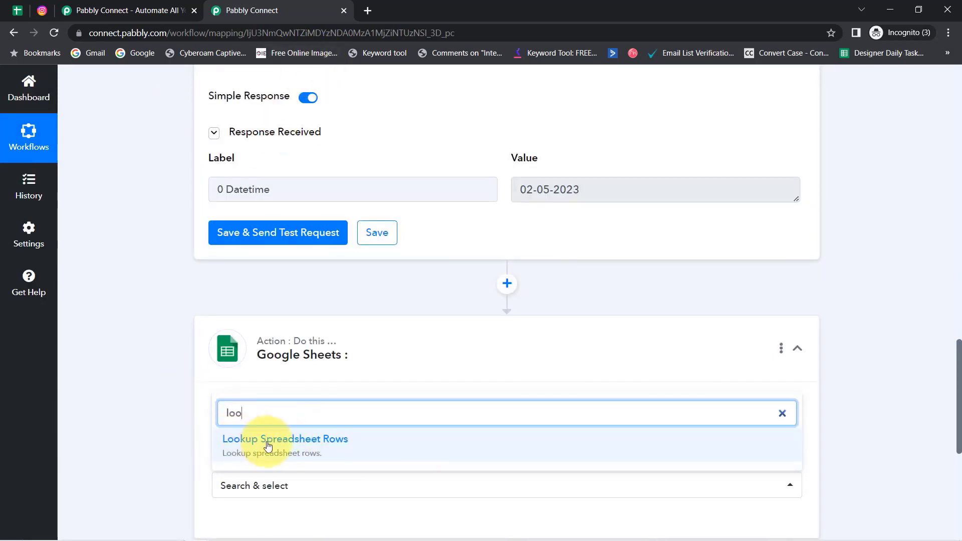
pyautogui.click(268, 447)
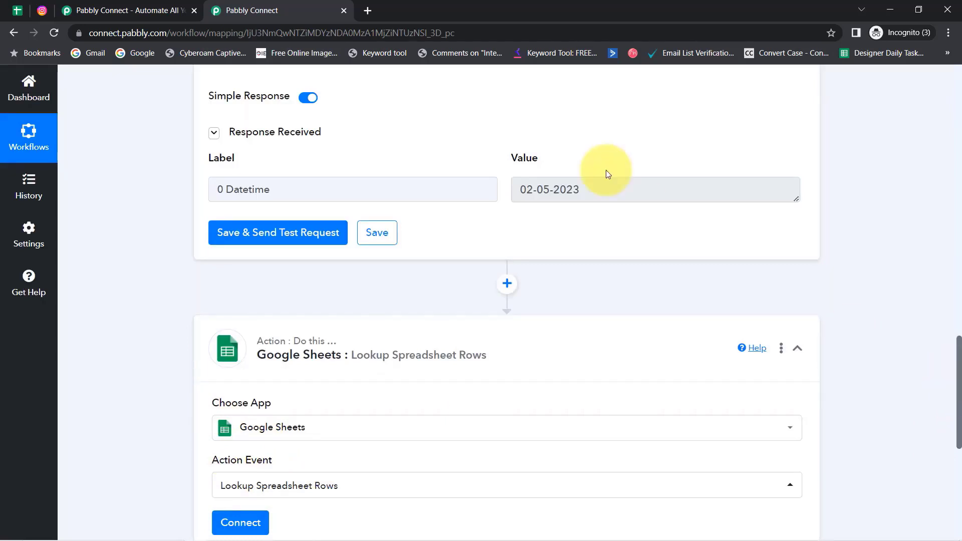
# Point out the Datetime value that the lookup relies on and open the Google Sheets account connection settings
pyautogui.moveTo(559, 189); pyautogui.dragTo(520, 189)
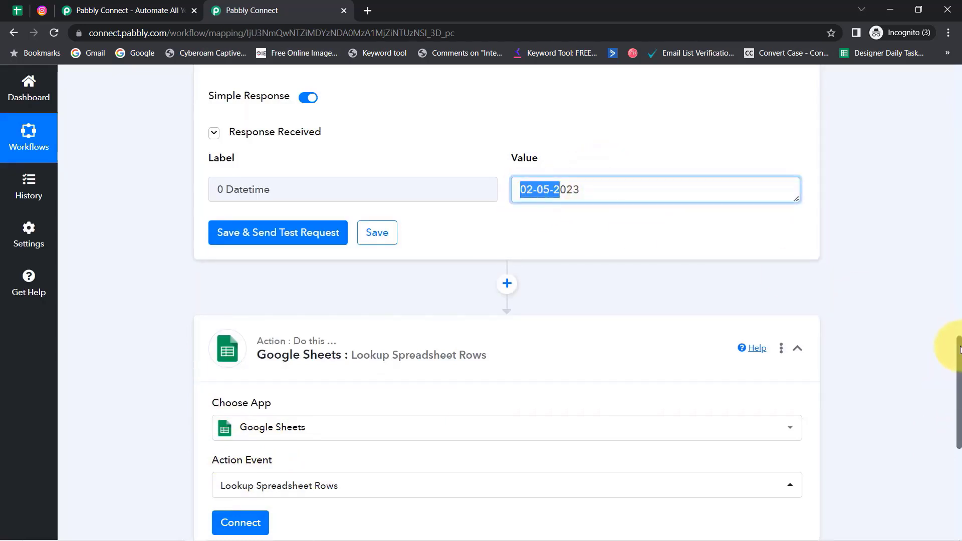
pyautogui.moveTo(959, 351); pyautogui.dragTo(943, 415)
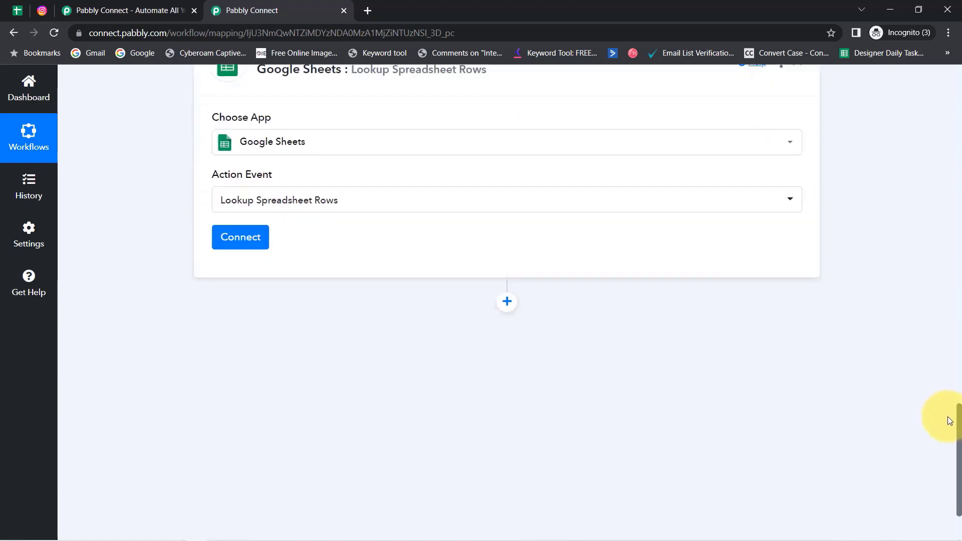
pyautogui.click(235, 233)
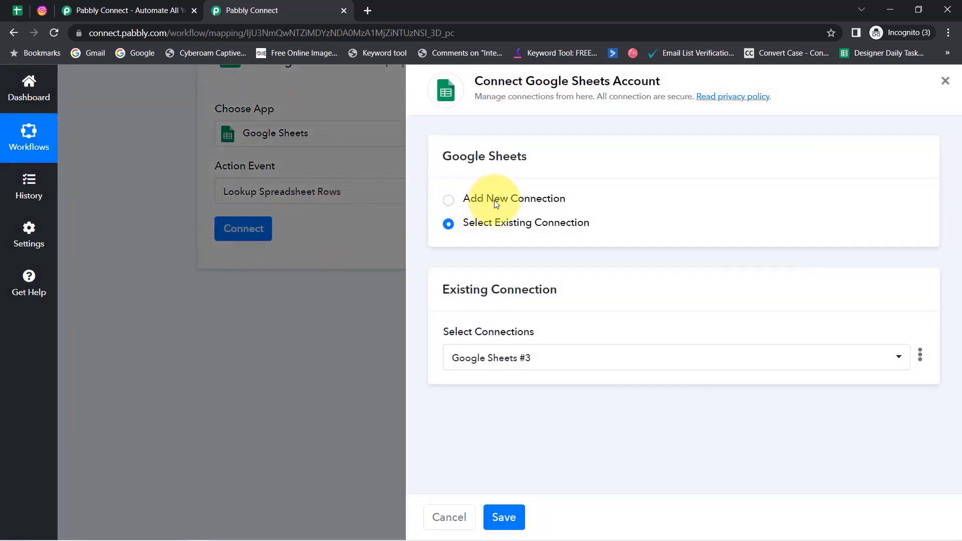
pyautogui.click(496, 203)
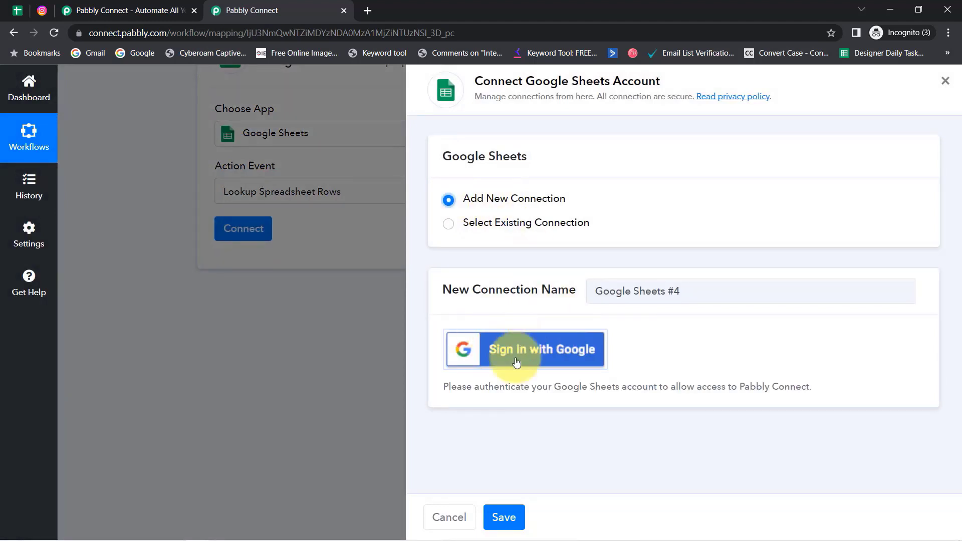
pyautogui.click(490, 349)
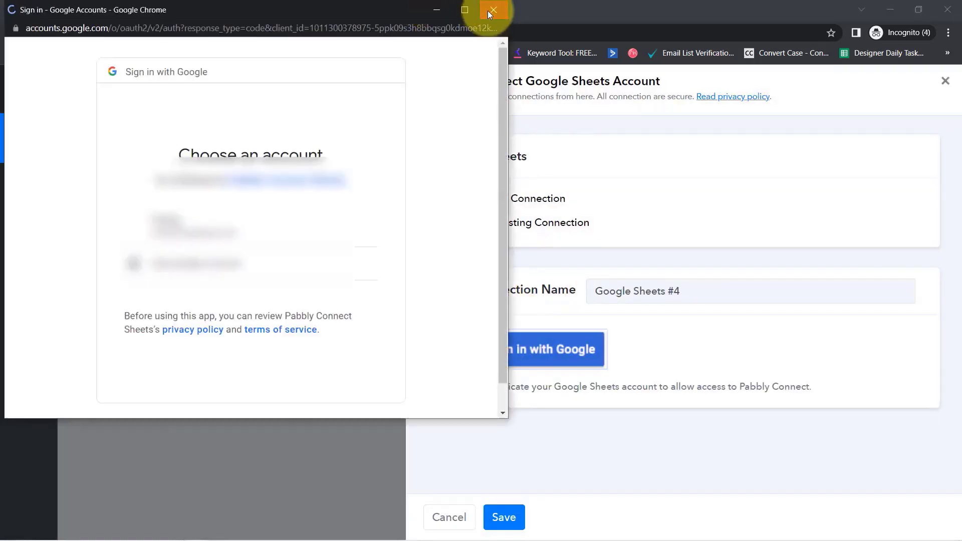
pyautogui.click(490, 11)
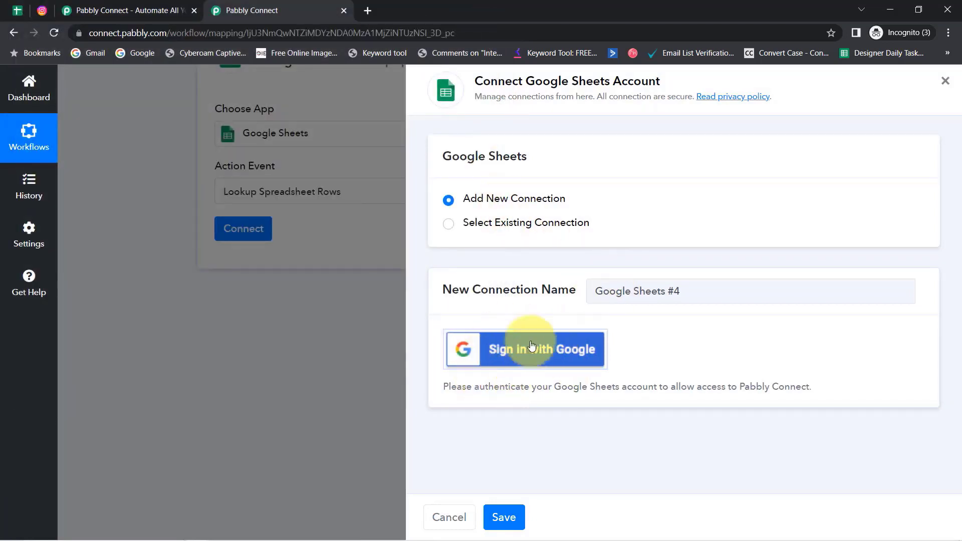
# Connect the lookup action through the existing Google Sheets #3 connection and save it
pyautogui.click(486, 231)
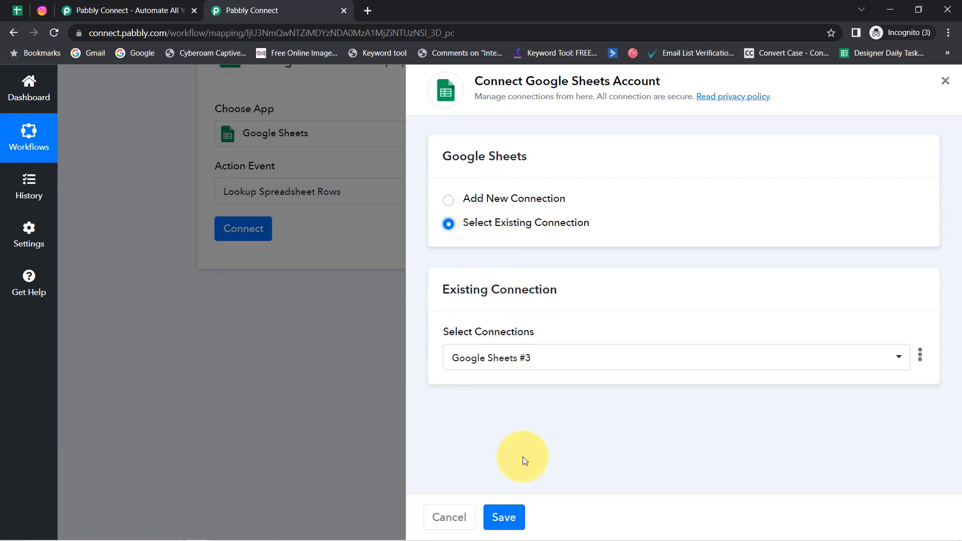
pyautogui.click(504, 517)
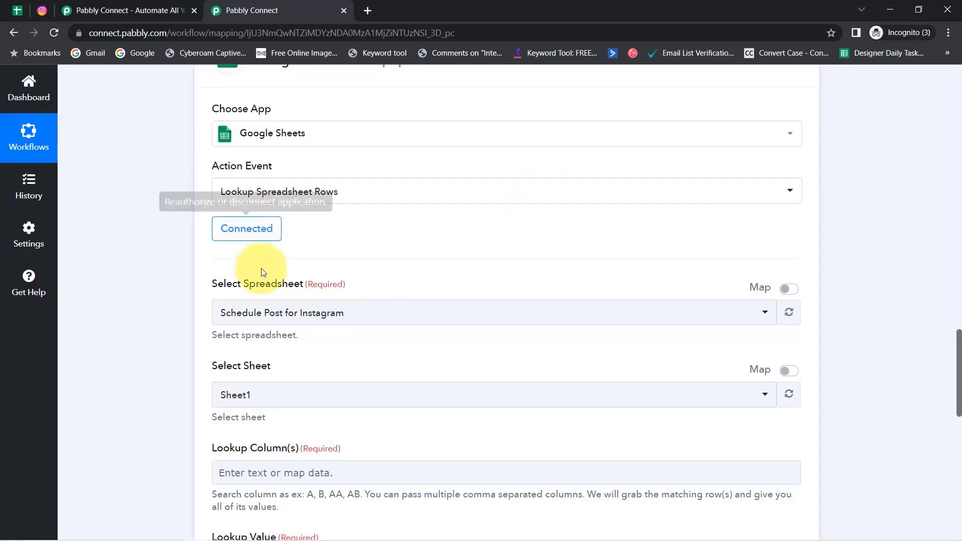
# Compare the action's Select Spreadsheet setting with the title of the open scheduling spreadsheet, keeping Schedule Post for Instagram selected
pyautogui.click(259, 307)
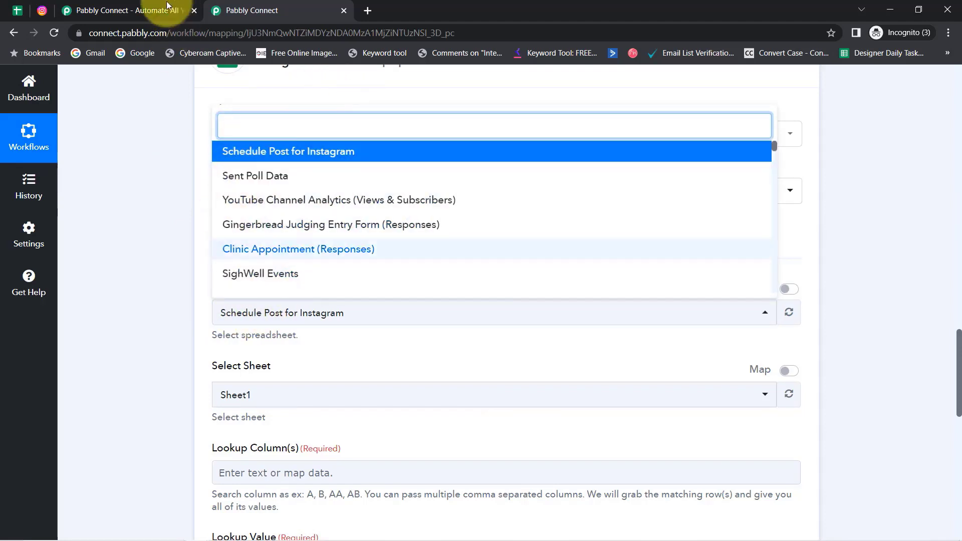
pyautogui.click(125, 170)
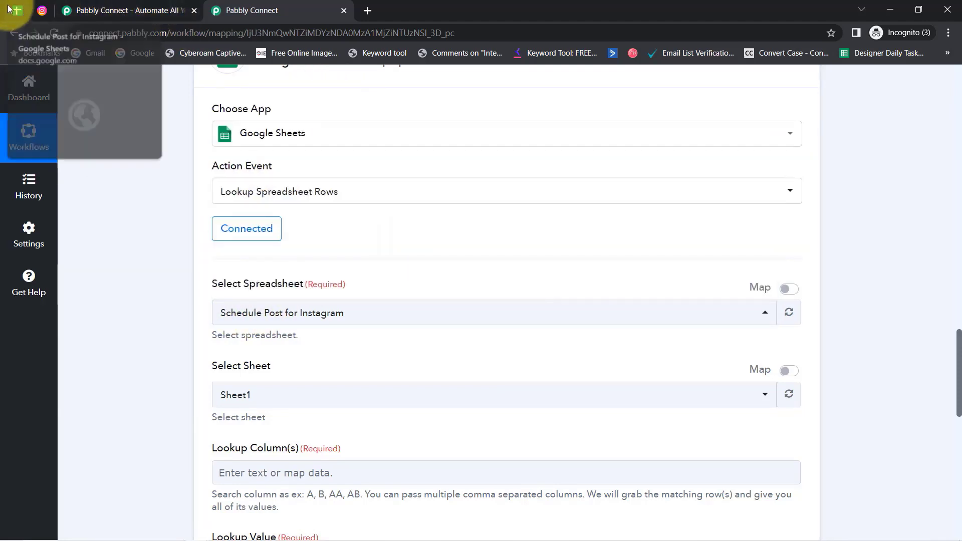
pyautogui.click(17, 10)
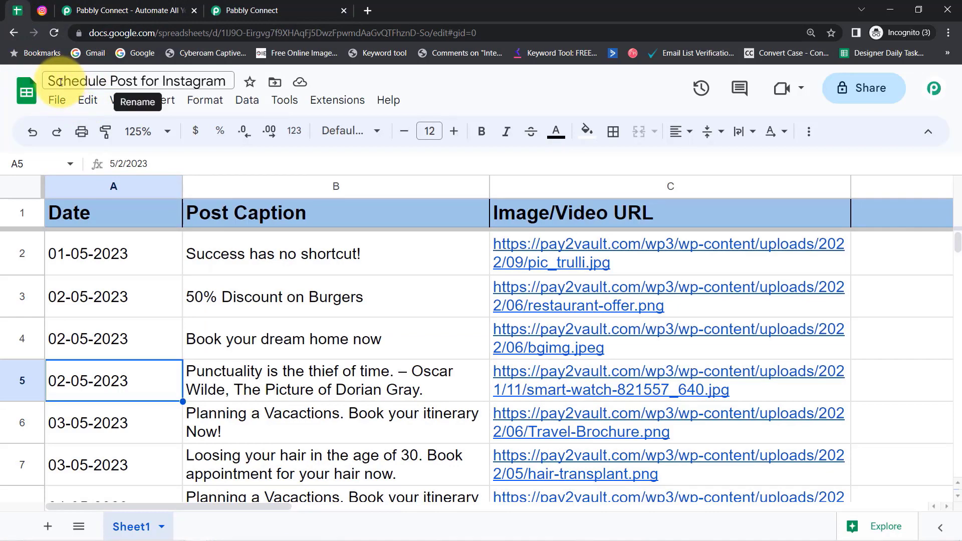
pyautogui.moveTo(60, 82); pyautogui.dragTo(108, 83)
pyautogui.moveTo(194, 85); pyautogui.dragTo(215, 86)
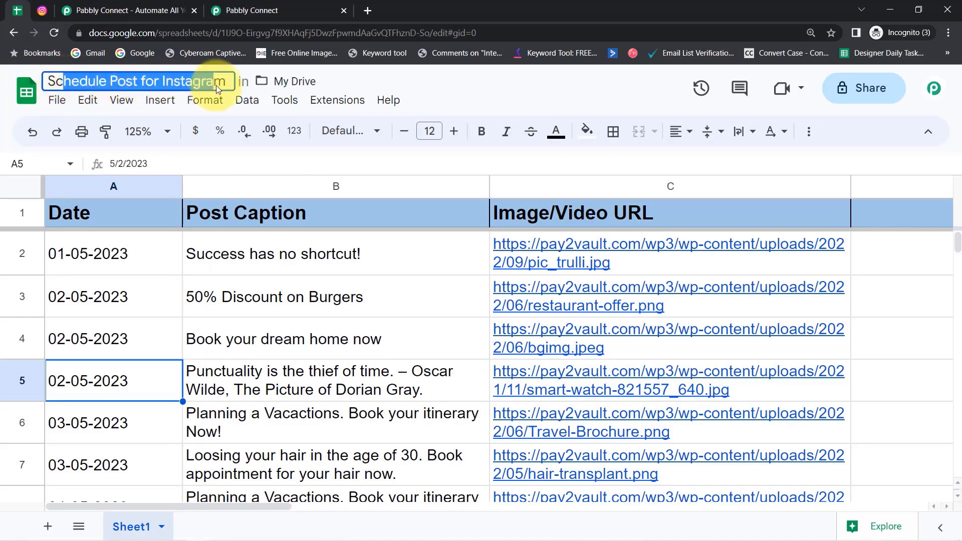
pyautogui.click(230, 10)
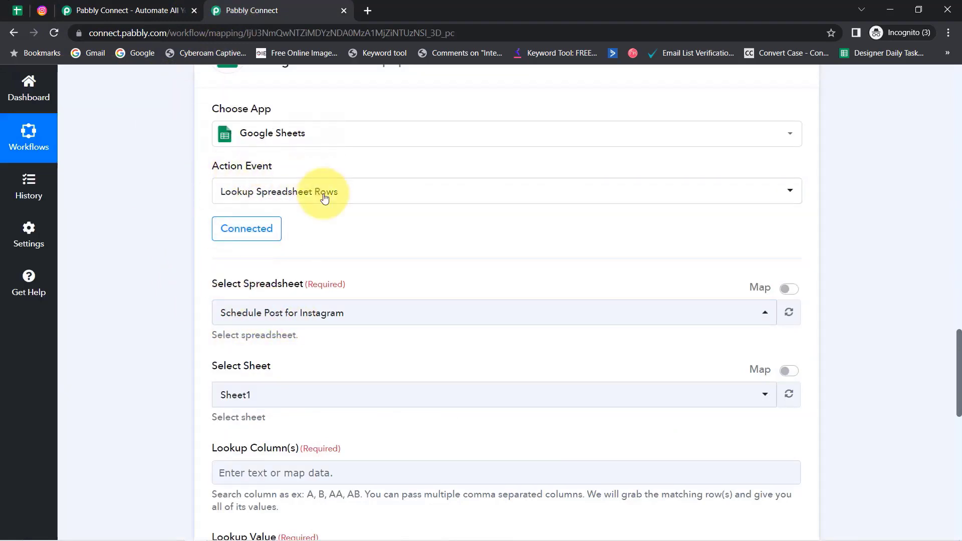
pyautogui.click(318, 311)
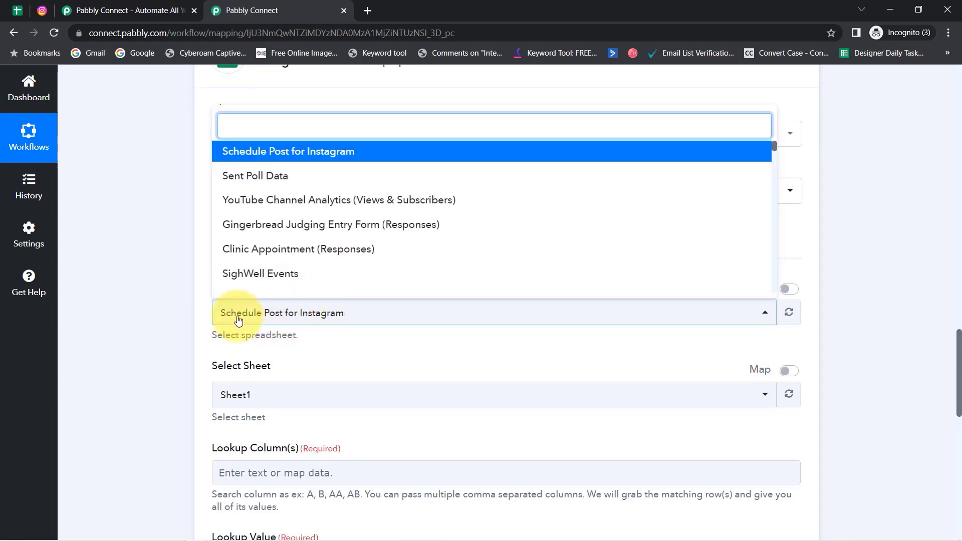
pyautogui.click(275, 315)
pyautogui.click(148, 307)
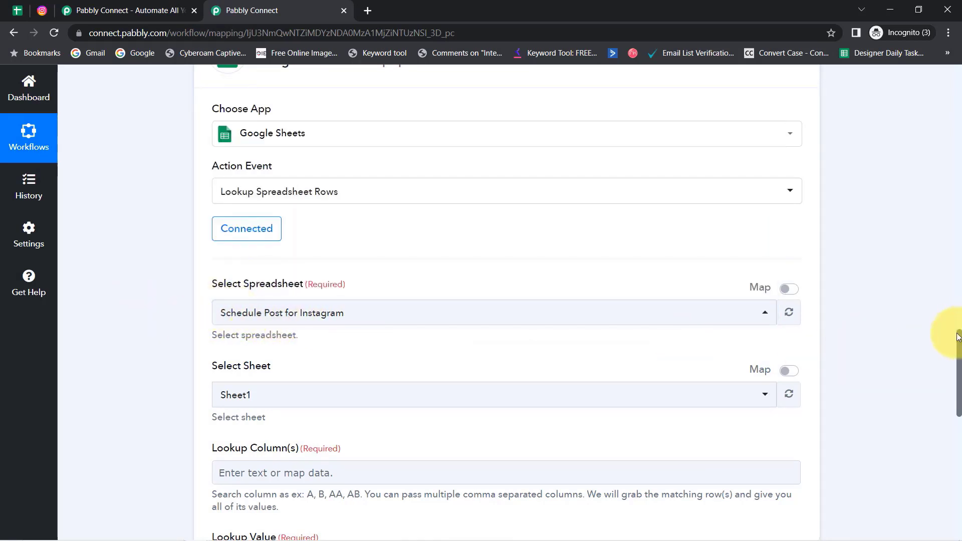
# Compare the action's Select Sheet setting with the sheet name in the scheduling spreadsheet, keeping Sheet1 selected
pyautogui.scroll(-4, 958, 340)
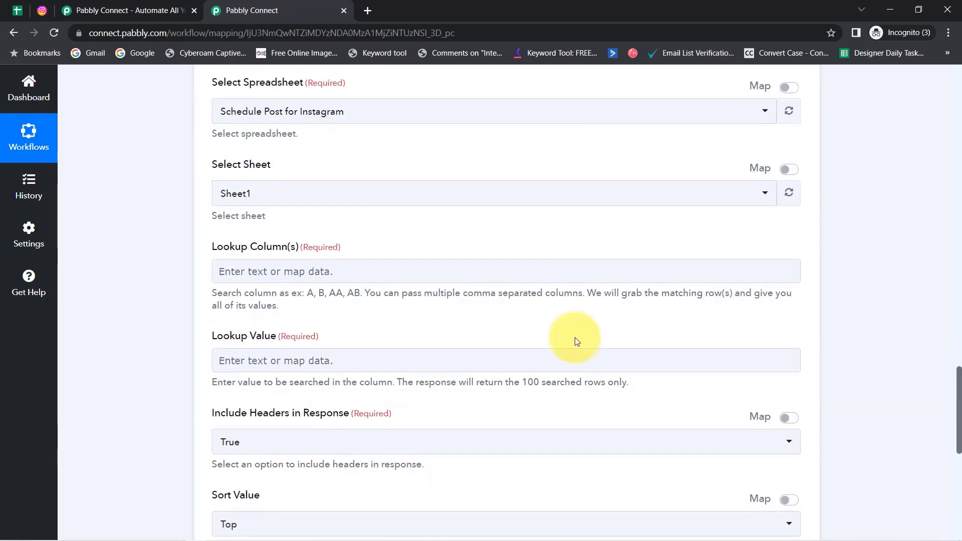
pyautogui.click(17, 11)
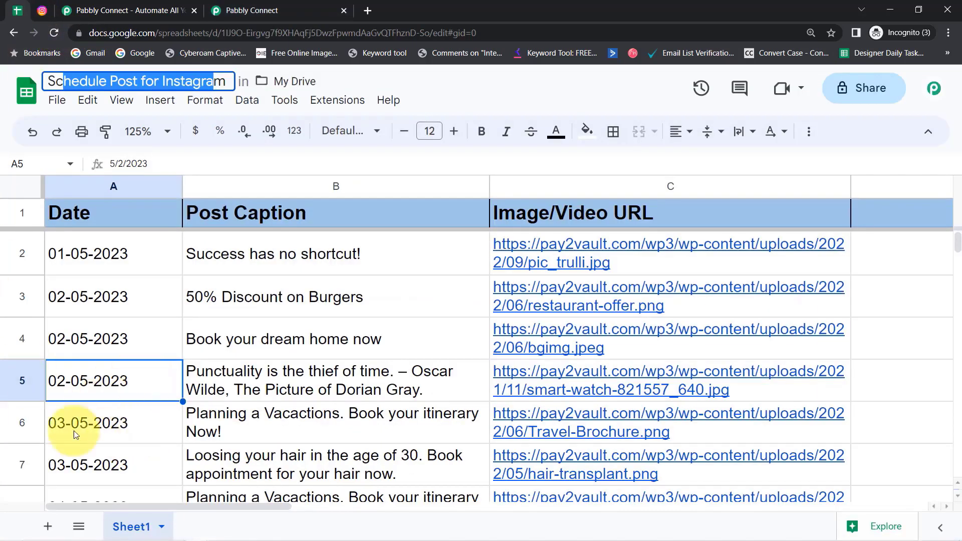
pyautogui.click(247, 11)
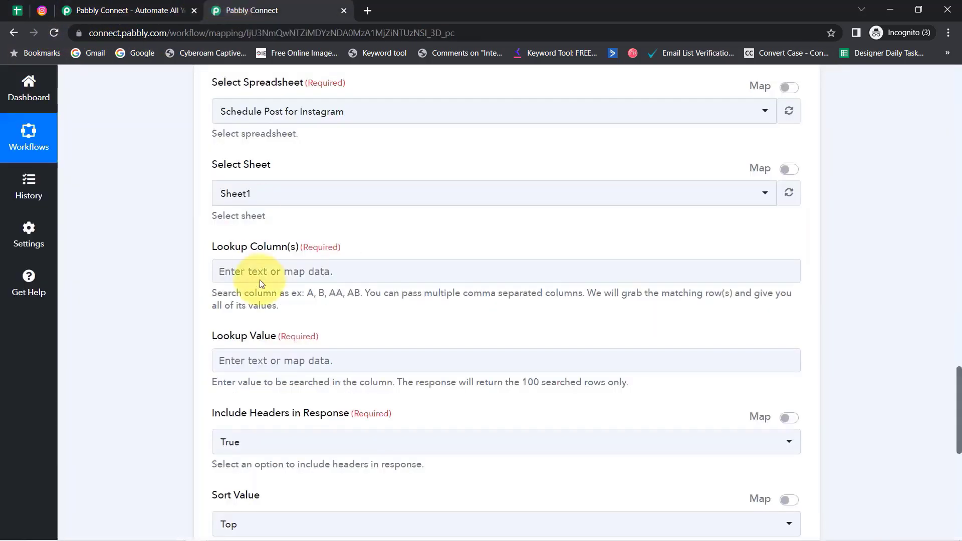
pyautogui.click(228, 200)
pyautogui.click(223, 198)
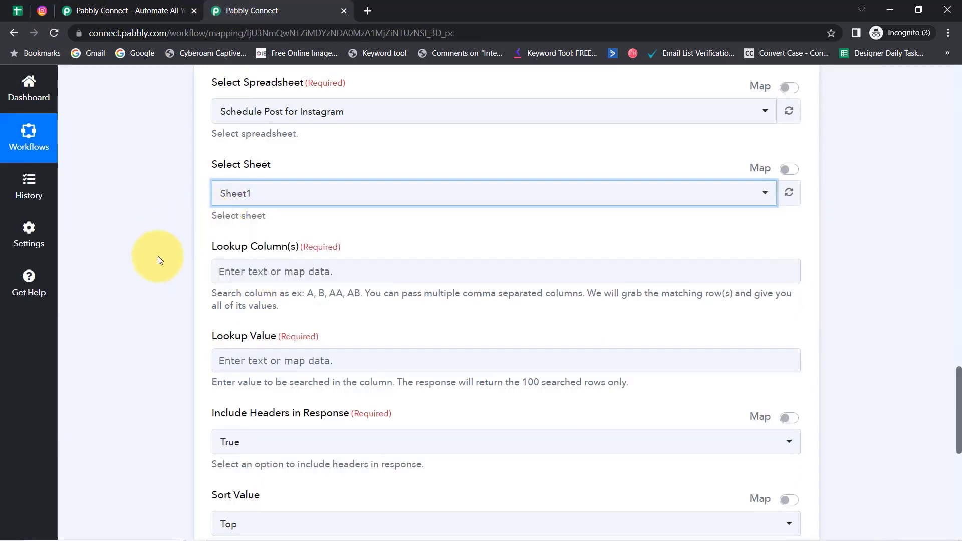
# Check which column of the scheduling sheet holds the post dates and set Lookup Column(s) to A
pyautogui.moveTo(217, 256); pyautogui.dragTo(242, 252)
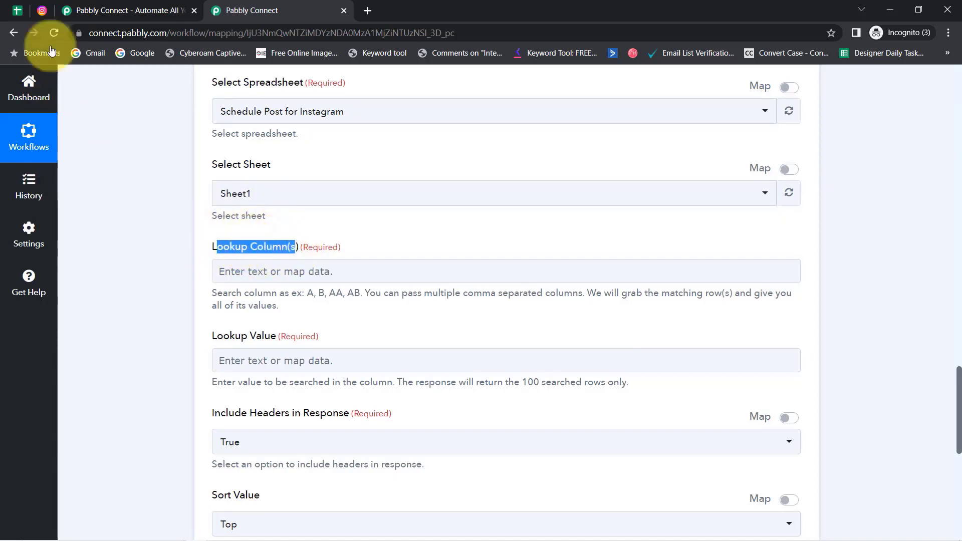
pyautogui.click(17, 10)
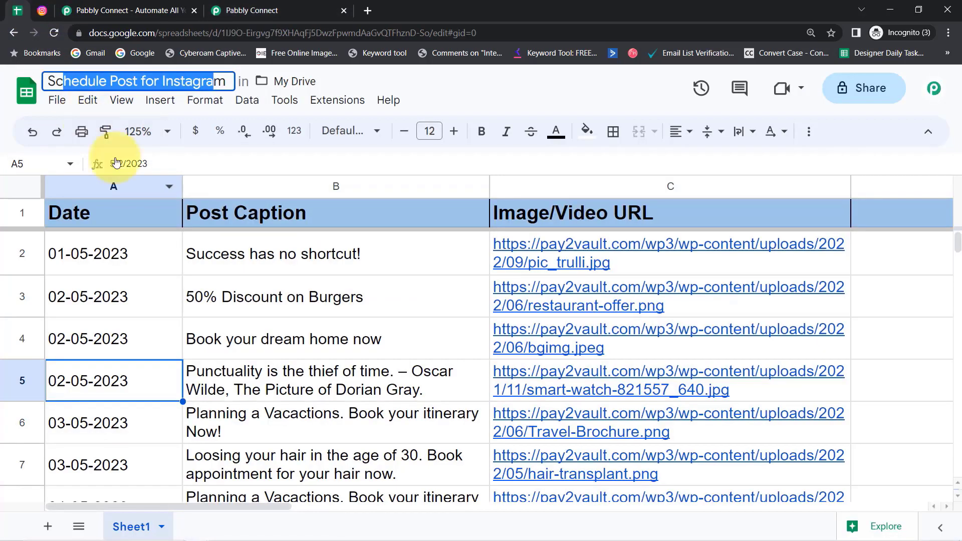
pyautogui.click(88, 185)
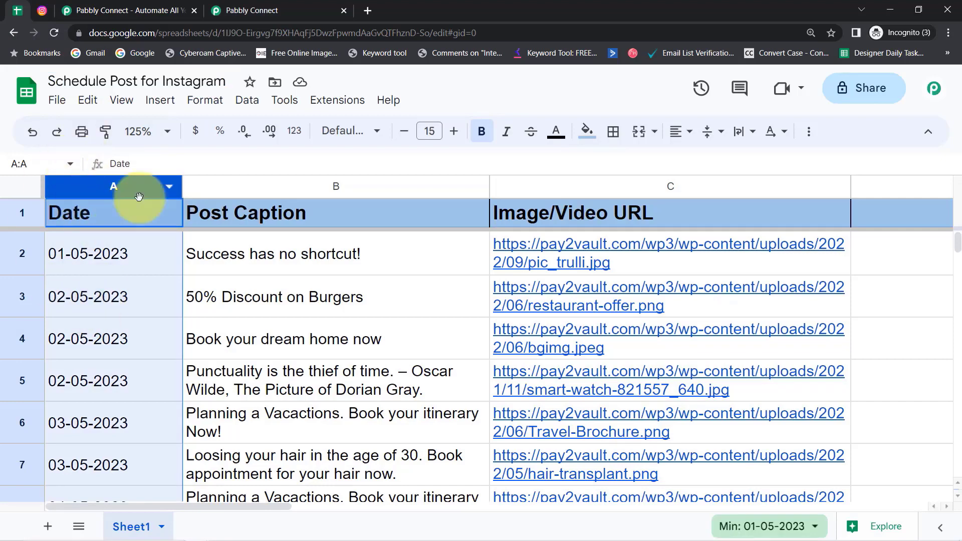
pyautogui.click(227, 16)
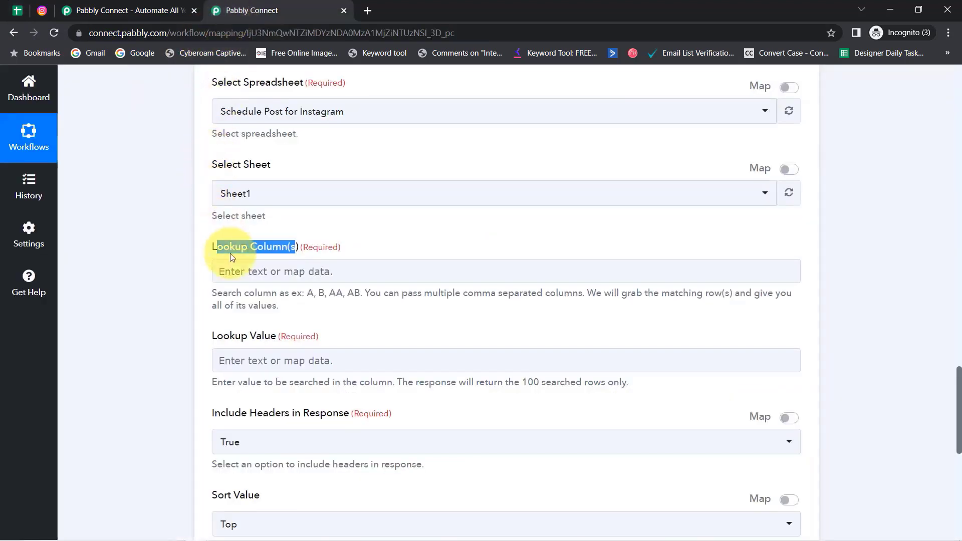
pyautogui.click(236, 270)
pyautogui.write('A')
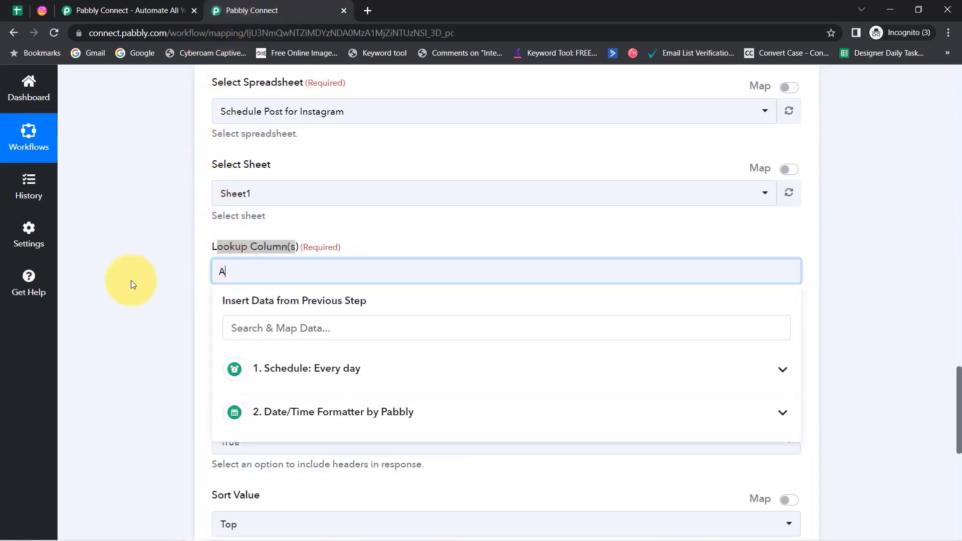
pyautogui.click(131, 281)
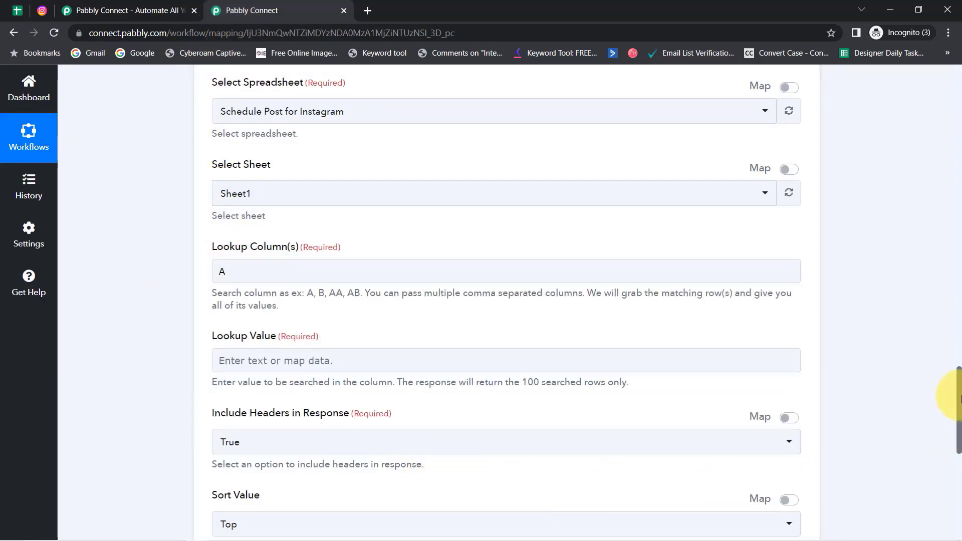
pyautogui.moveTo(959, 399); pyautogui.dragTo(956, 416)
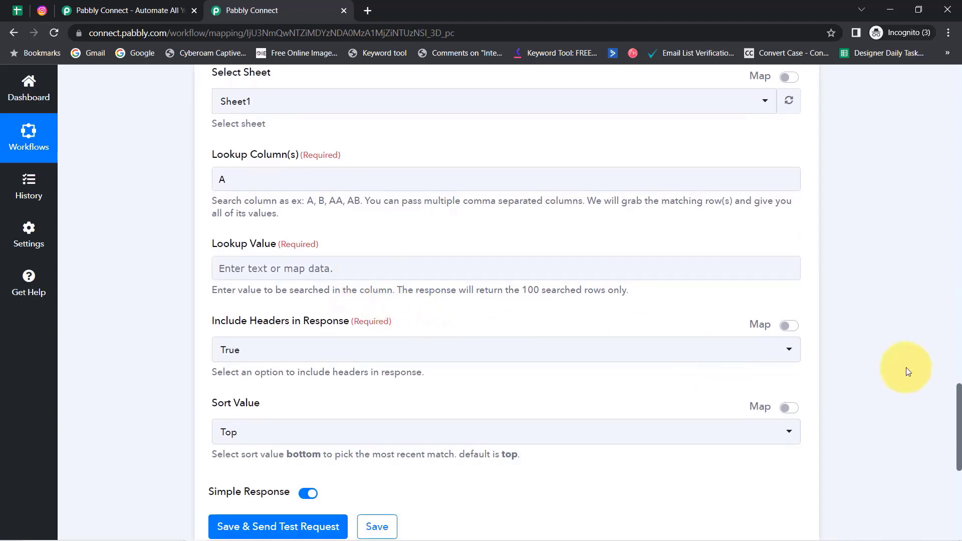
pyautogui.moveTo(959, 399); pyautogui.dragTo(958, 431)
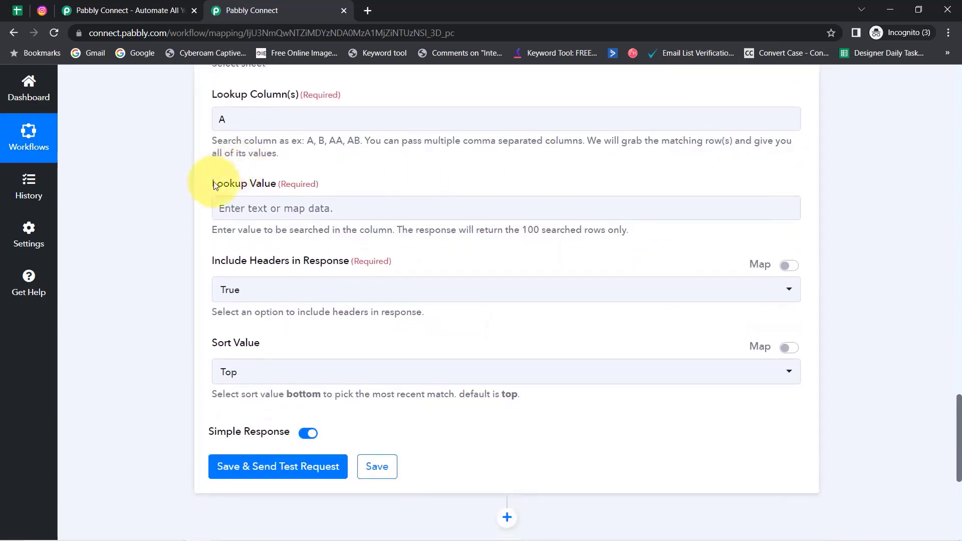
# Map the lookup action's Lookup Value to the Datetime output of the Date/Time Formatter by Pabbly step
pyautogui.click(227, 216)
pyautogui.click(254, 210)
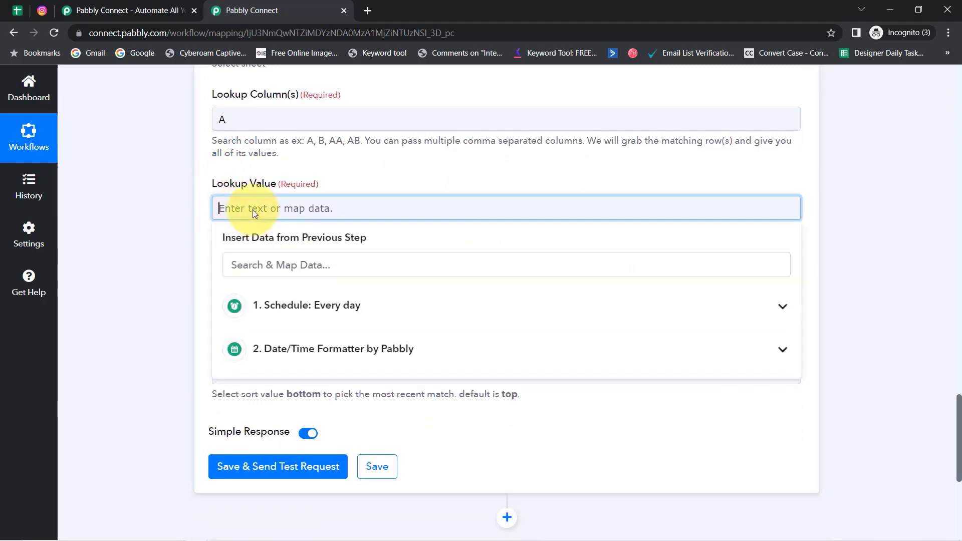
pyautogui.click(311, 351)
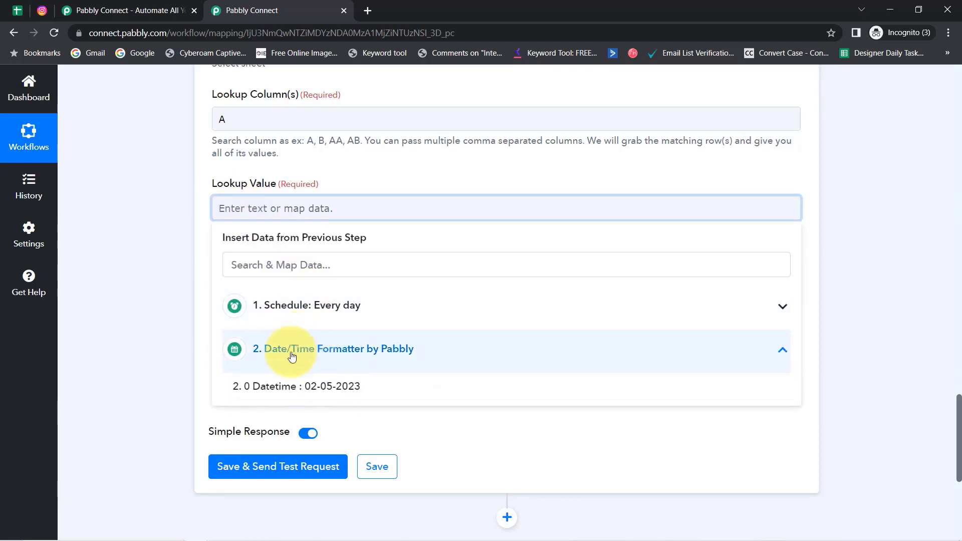
pyautogui.click(322, 387)
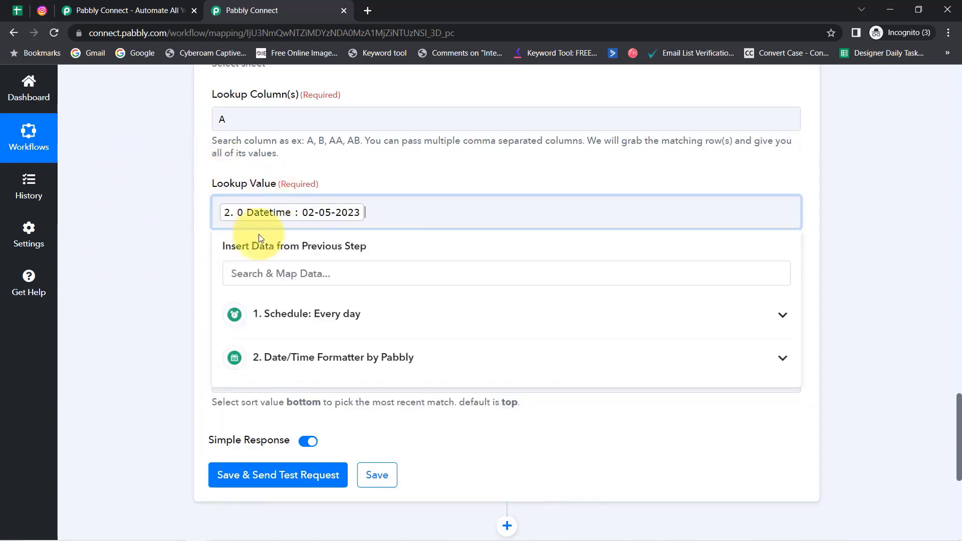
pyautogui.click(191, 216)
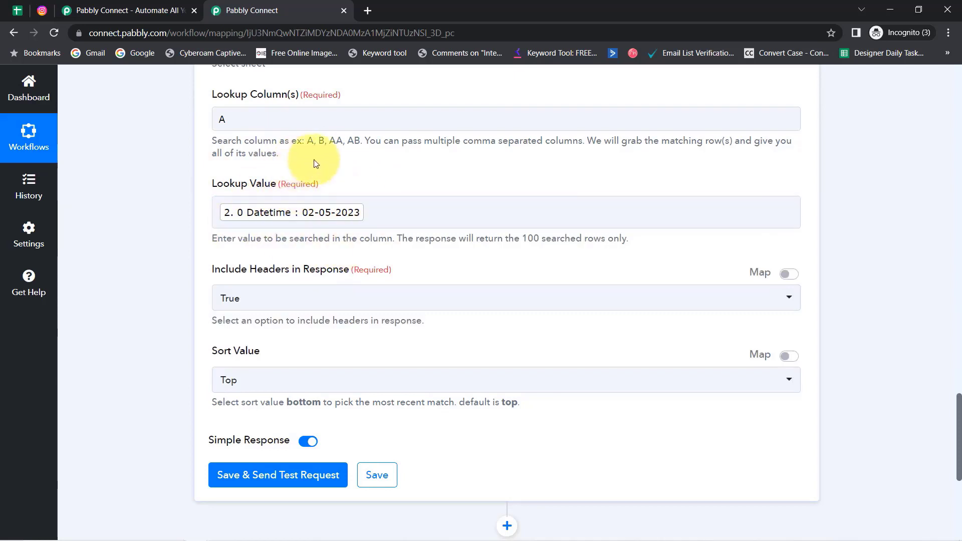
pyautogui.click(301, 223)
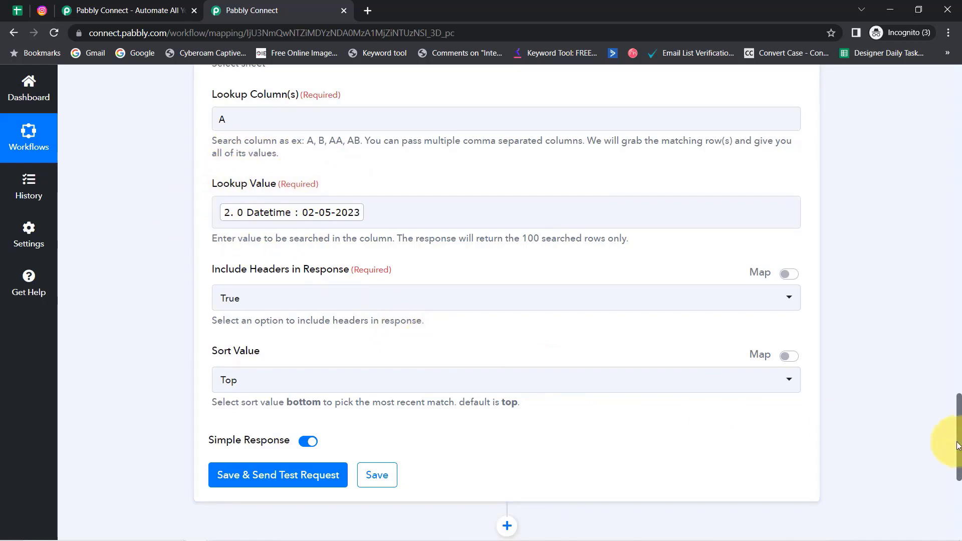
# Compare the Date/Time Formatter's output with the mapped Lookup Value and the Date column of the scheduling sheet
pyautogui.moveTo(958, 446); pyautogui.dragTo(933, 292)
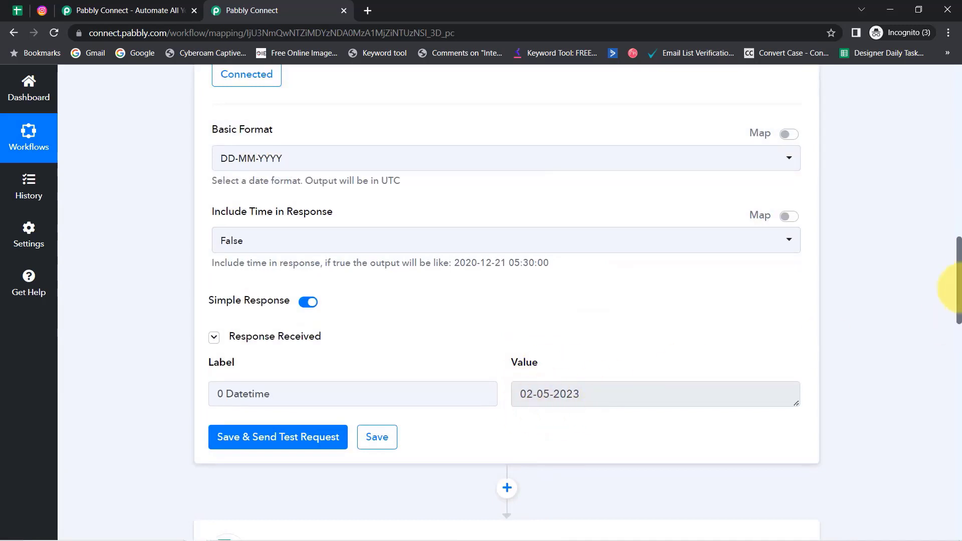
pyautogui.moveTo(958, 301); pyautogui.dragTo(945, 426)
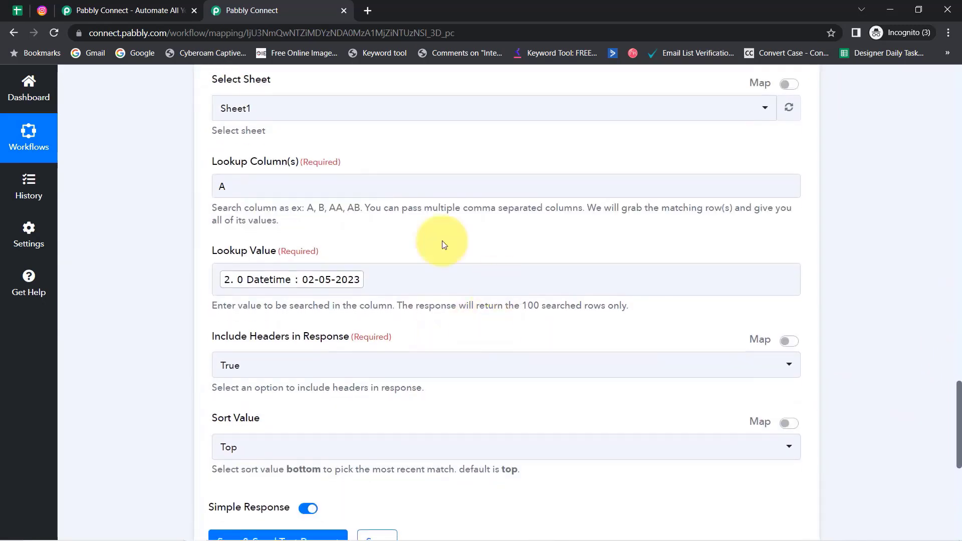
pyautogui.click(16, 12)
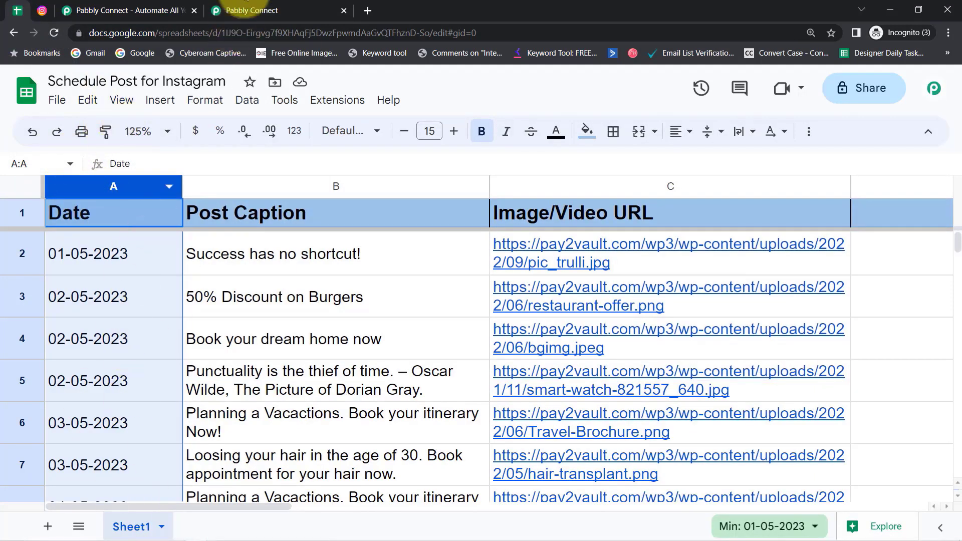
pyautogui.click(255, 9)
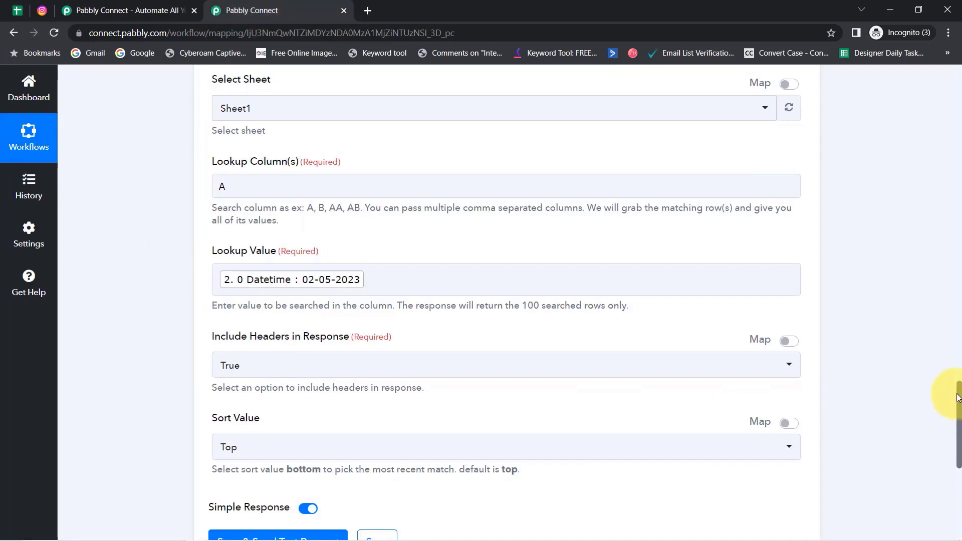
# Save and test the lookup with headers set to True and Sort Value Top, and check the sheet's rows dated 02-05-2023
pyautogui.moveTo(959, 398); pyautogui.dragTo(959, 430)
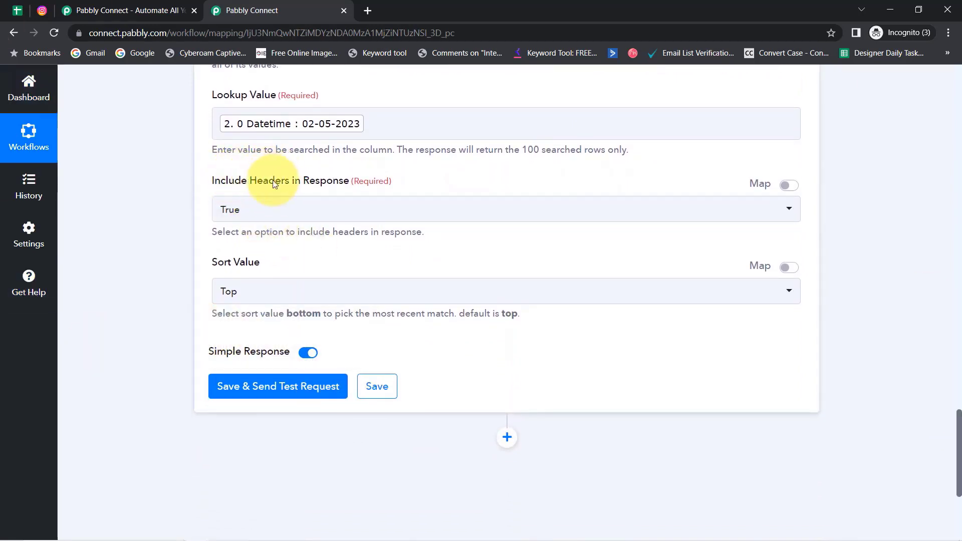
pyautogui.click(245, 387)
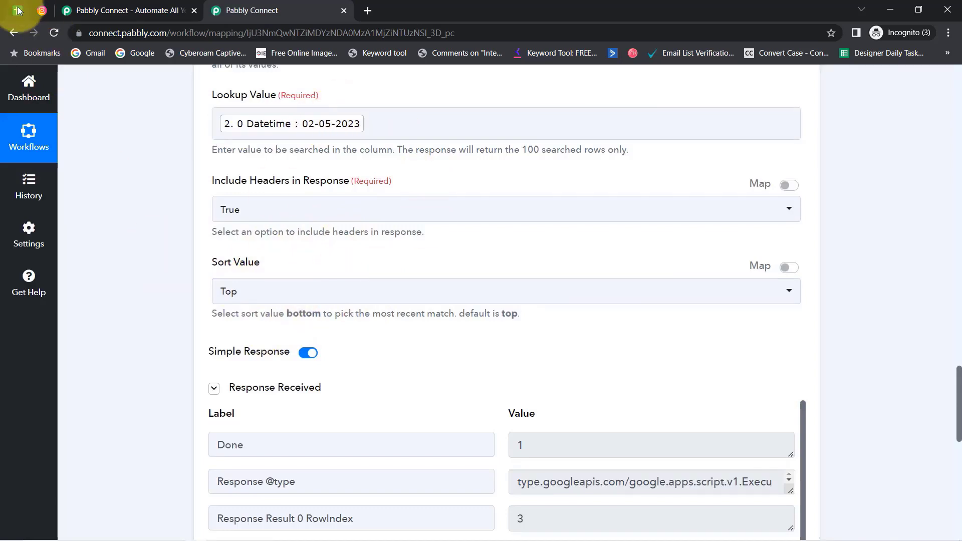
pyautogui.click(17, 10)
pyautogui.click(253, 314)
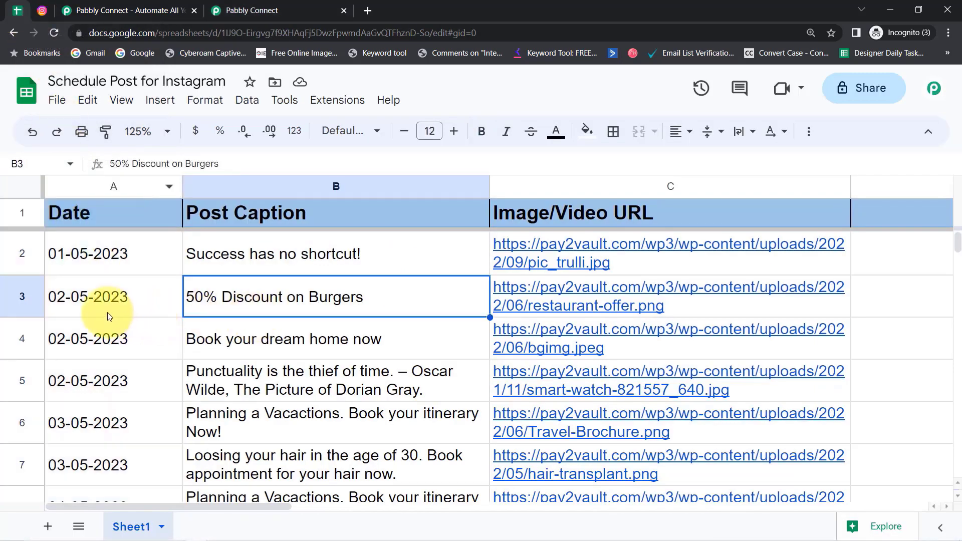
pyautogui.click(107, 315)
pyautogui.click(88, 338)
pyautogui.click(88, 379)
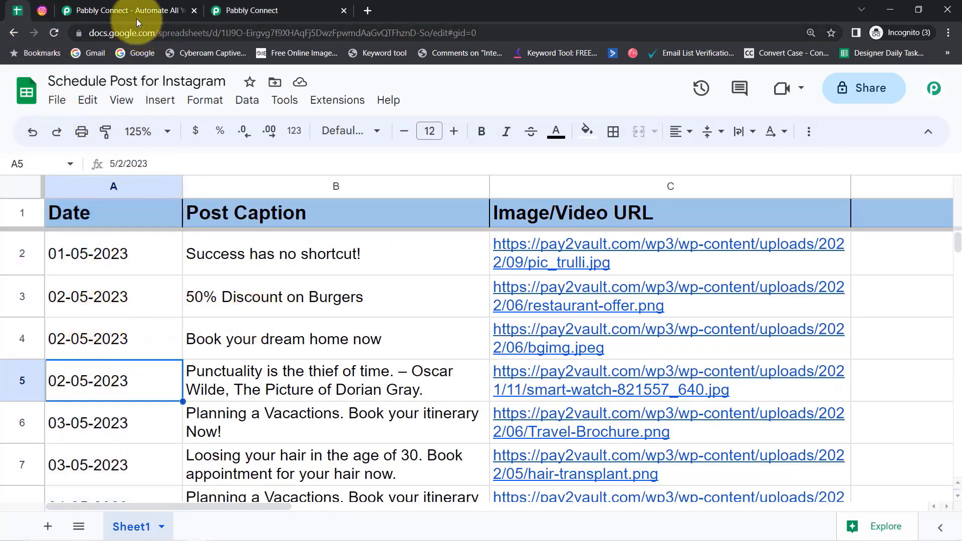
# Examine the date, post caption and image/video URL returned for Result 0 in the lookup response
pyautogui.click(255, 11)
pyautogui.moveTo(958, 372); pyautogui.dragTo(958, 421)
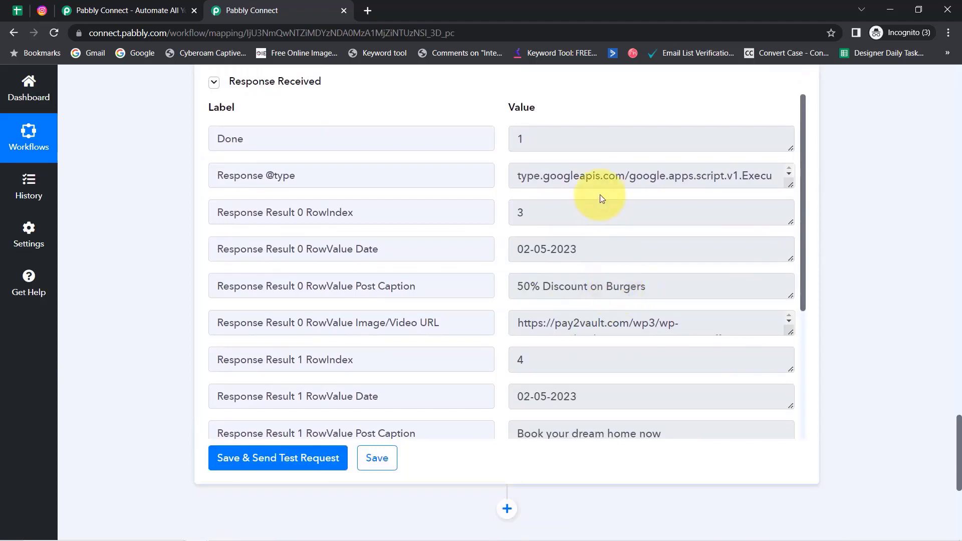
pyautogui.moveTo(607, 286); pyautogui.dragTo(508, 290)
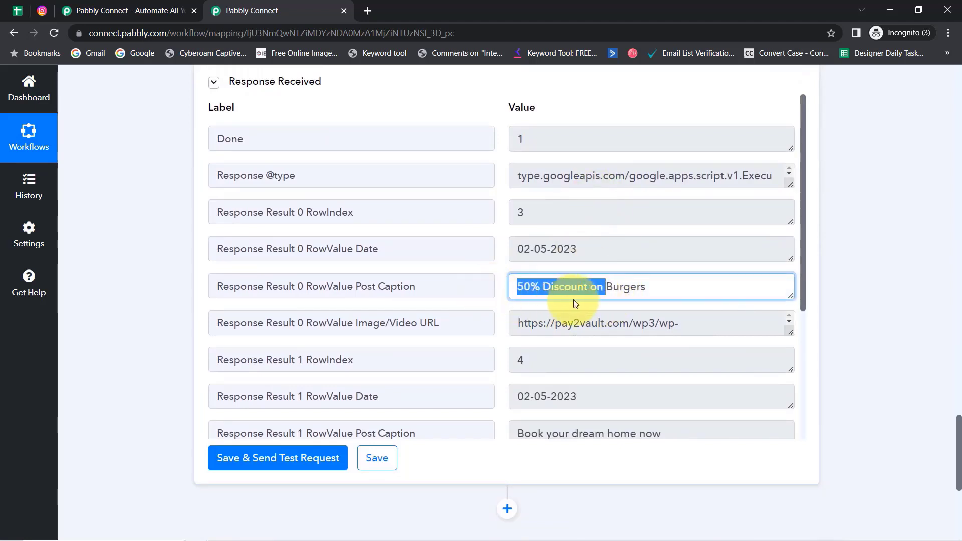
pyautogui.moveTo(563, 249); pyautogui.dragTo(516, 250)
pyautogui.moveTo(606, 323); pyautogui.dragTo(461, 325)
# Check the date and caption in row 3 of the scheduling sheet, view its linked image and close it
pyautogui.click(17, 10)
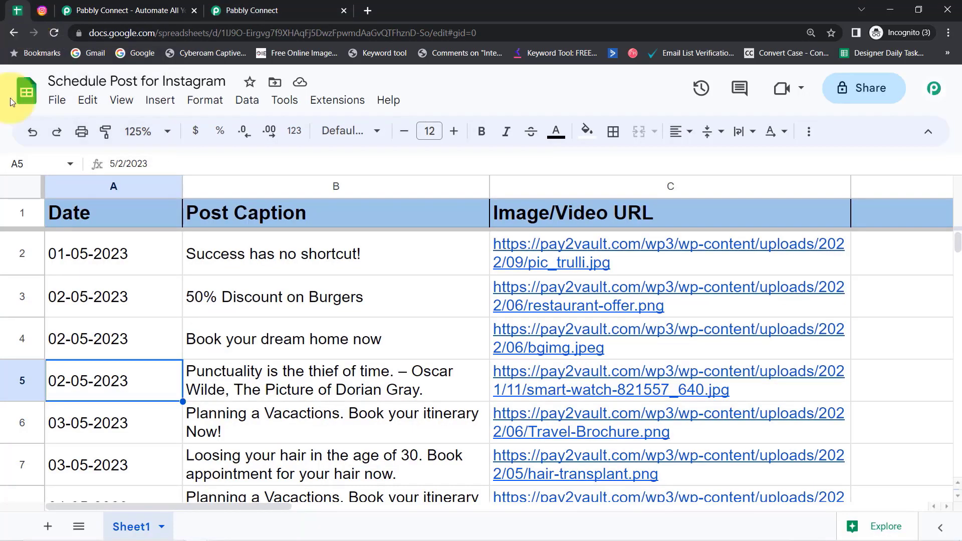
pyautogui.click(144, 293)
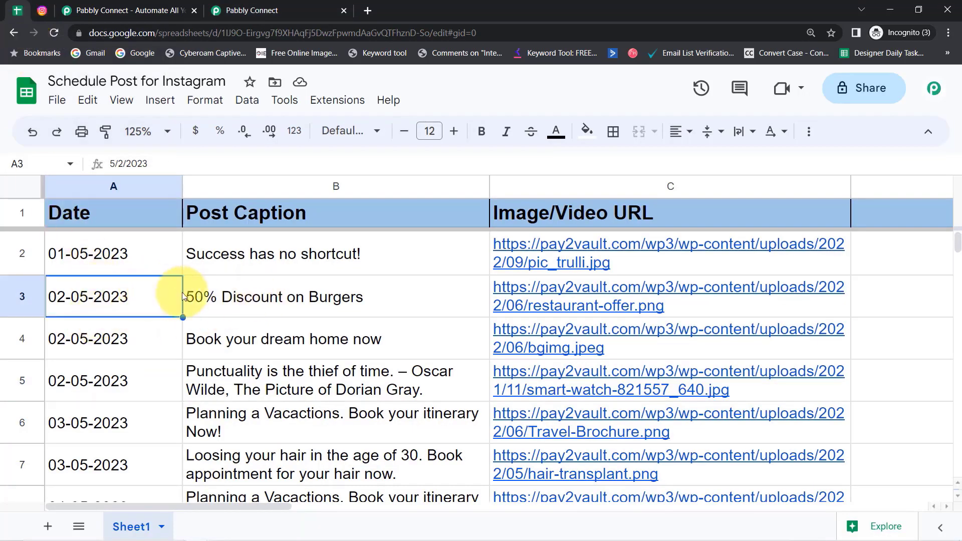
pyautogui.click(236, 297)
pyautogui.click(522, 298)
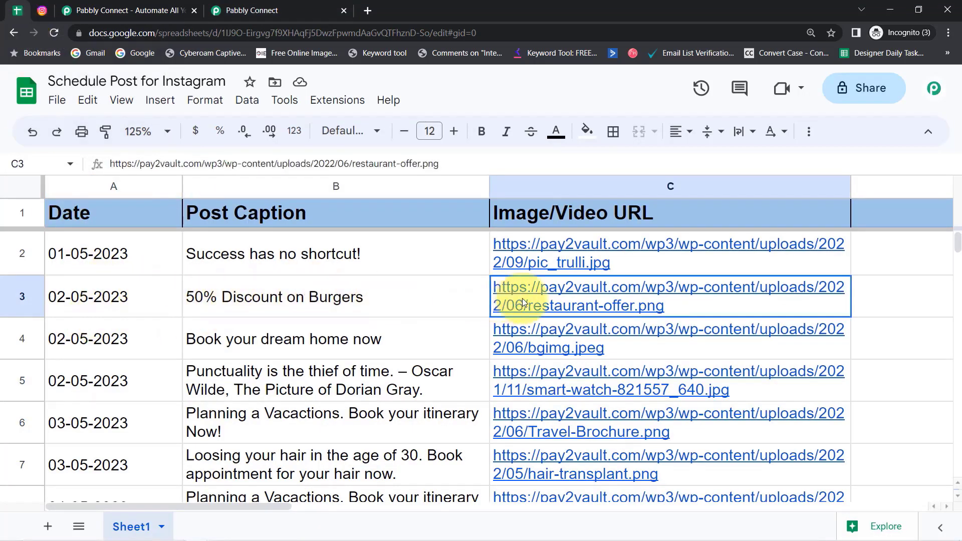
pyautogui.click(558, 327)
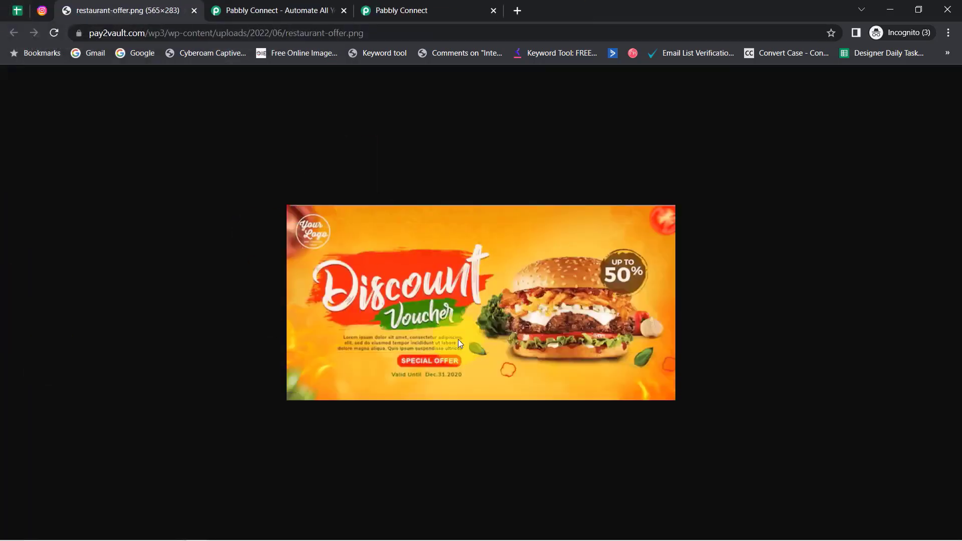
pyautogui.click(193, 11)
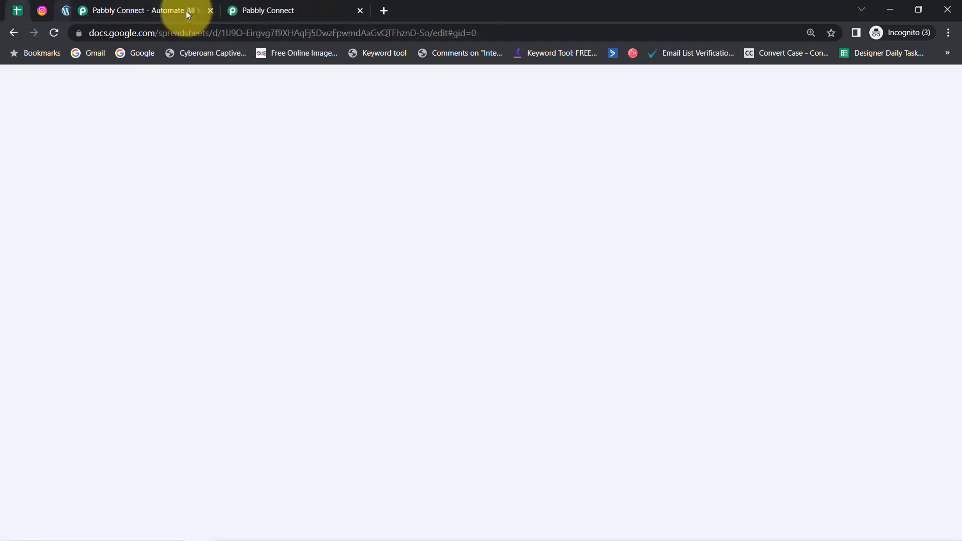
# Copy the image/video URL of Result 0 from the lookup response, view it in a new browser tab and close it
pyautogui.click(240, 9)
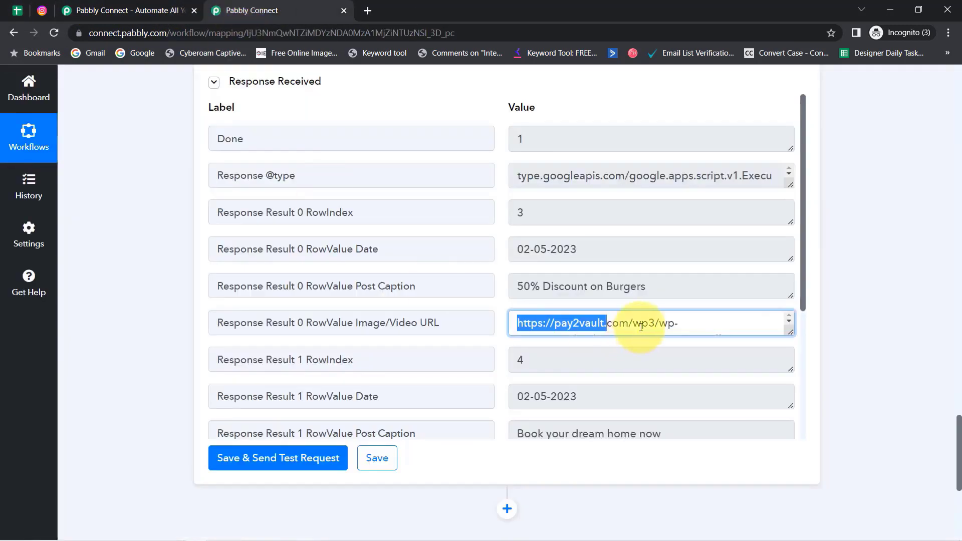
pyautogui.tripleClick(577, 313)
pyautogui.hotkey('ctrl', 'c')
pyautogui.hotkey('ctrl', 't')
pyautogui.hotkey('ctrl', 'v')
pyautogui.press('Return')
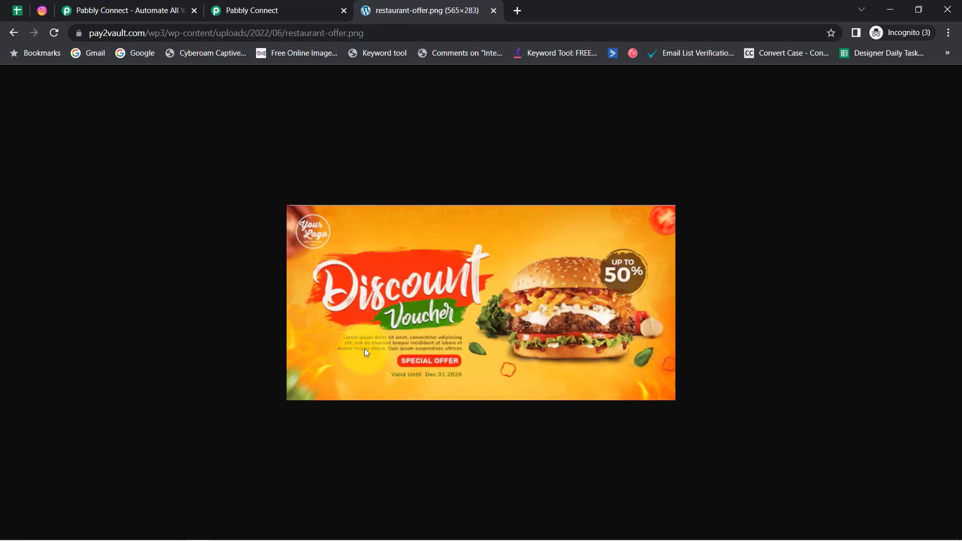
pyautogui.click(493, 11)
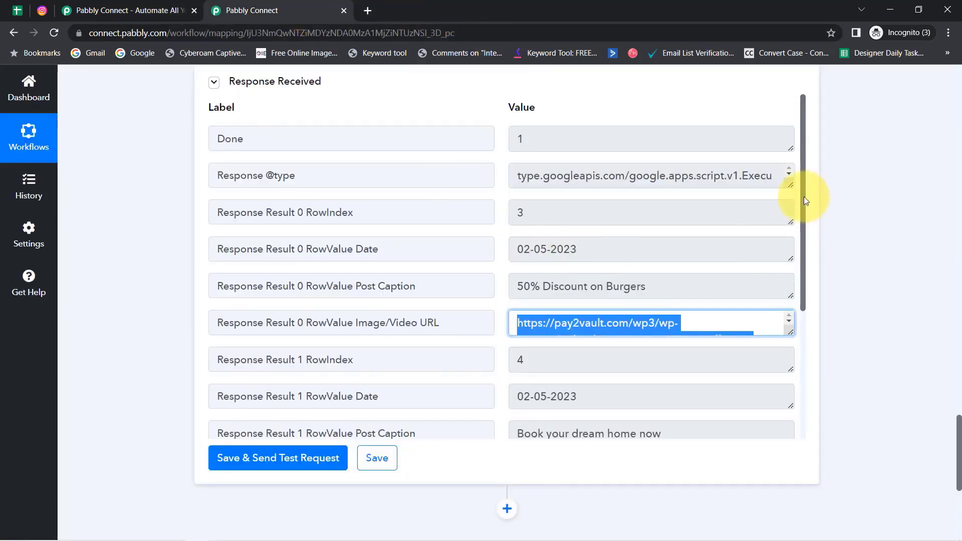
# Compare the caption and image/video URL of Result 1 in the lookup response with row 4 of the scheduling sheet
pyautogui.scroll(-4, 799, 223)
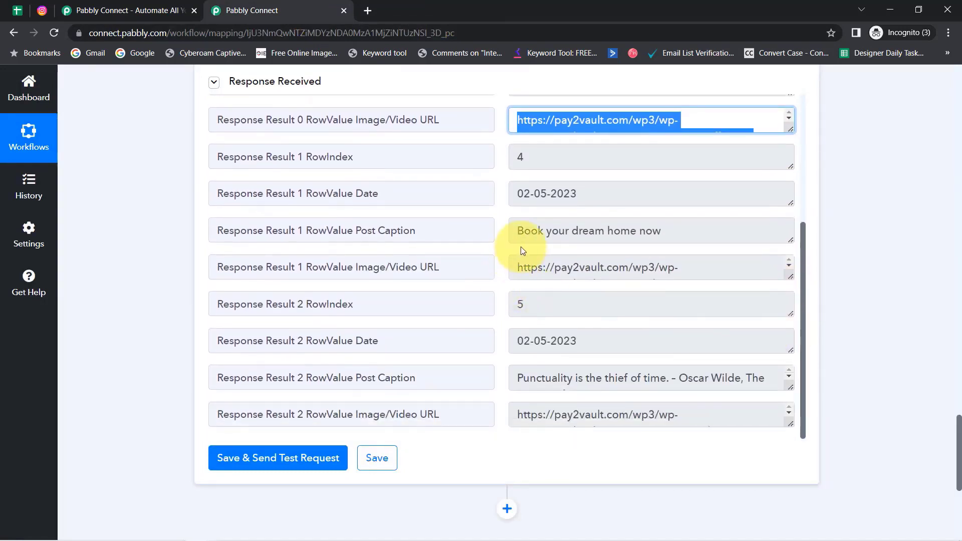
pyautogui.moveTo(524, 230); pyautogui.dragTo(669, 232)
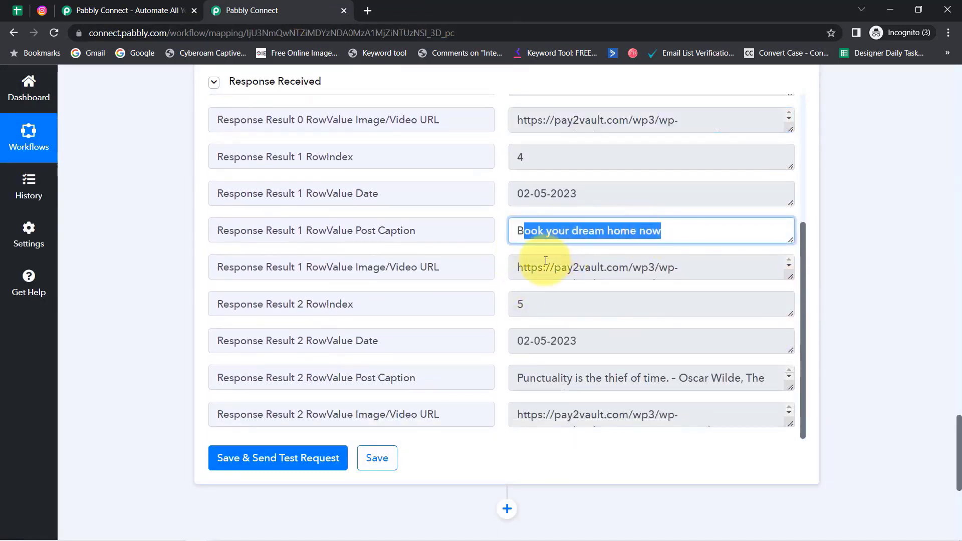
pyautogui.moveTo(538, 267); pyautogui.dragTo(675, 267)
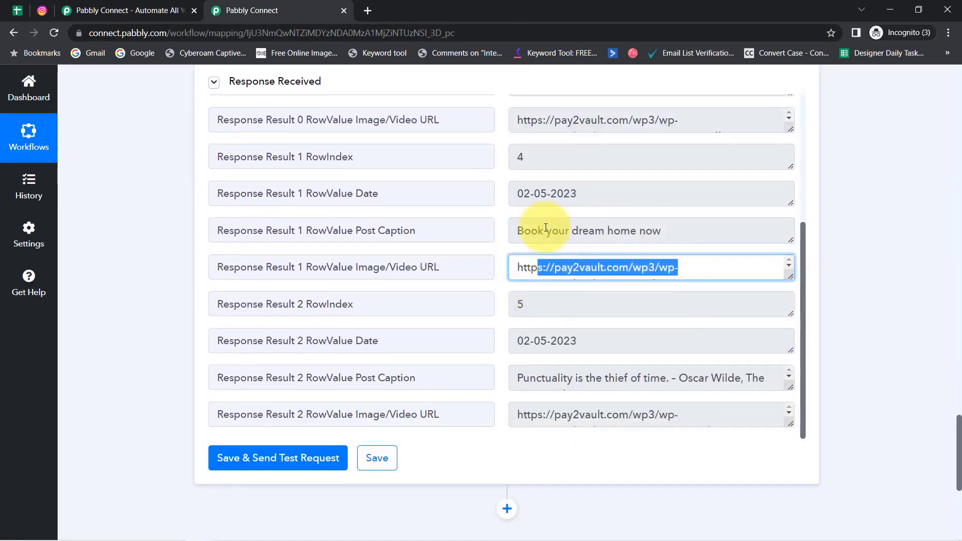
pyautogui.click(16, 15)
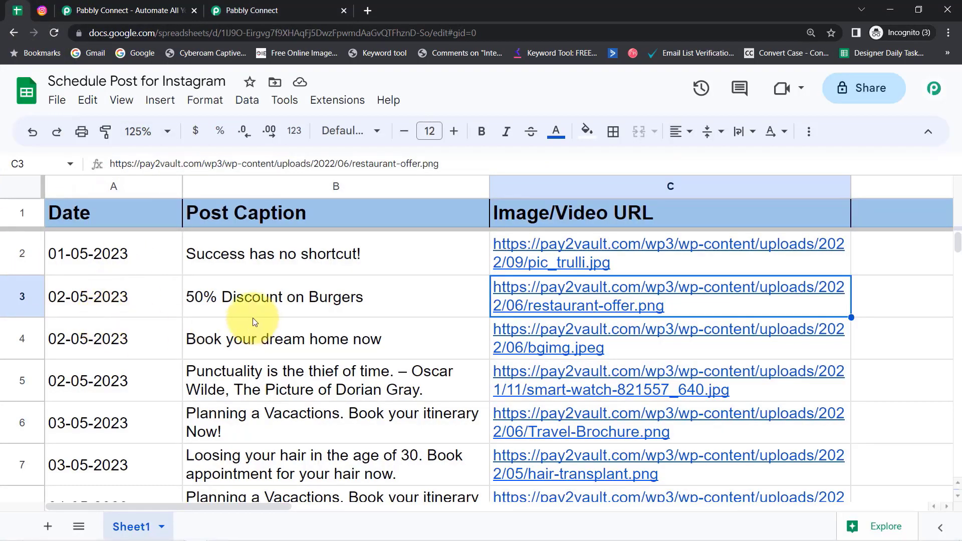
pyautogui.click(209, 336)
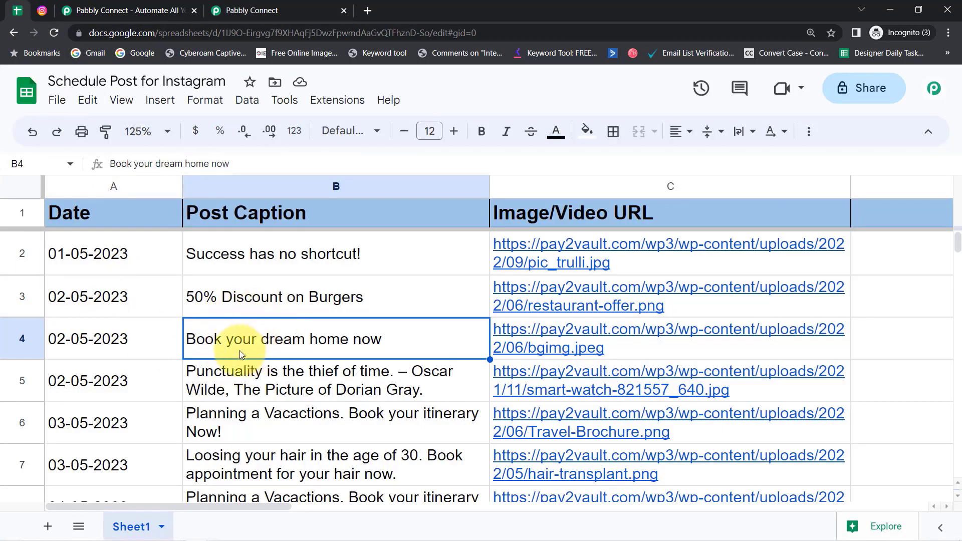
pyautogui.click(514, 337)
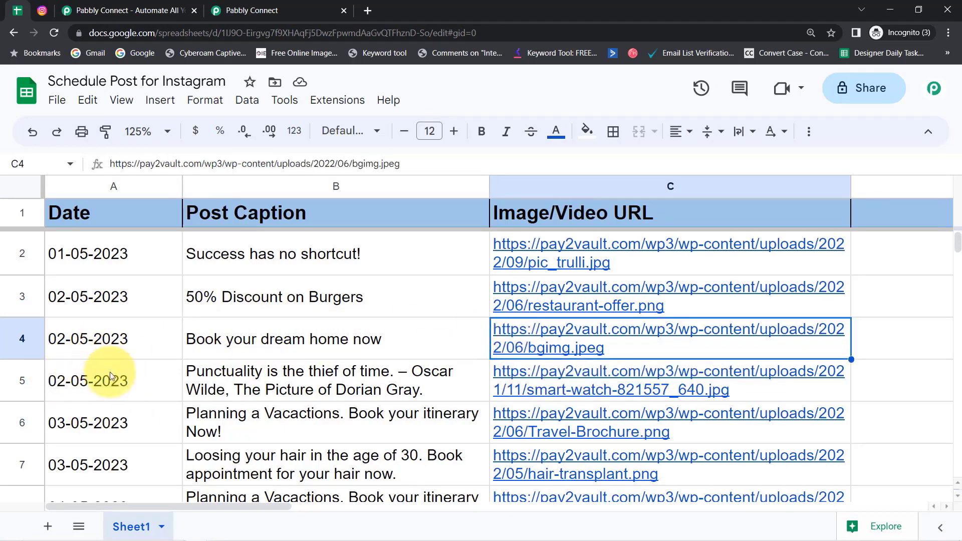
# Compare the date, caption and image/video URL of Result 2 in the lookup response with row 5 of the scheduling sheet
pyautogui.click(221, 384)
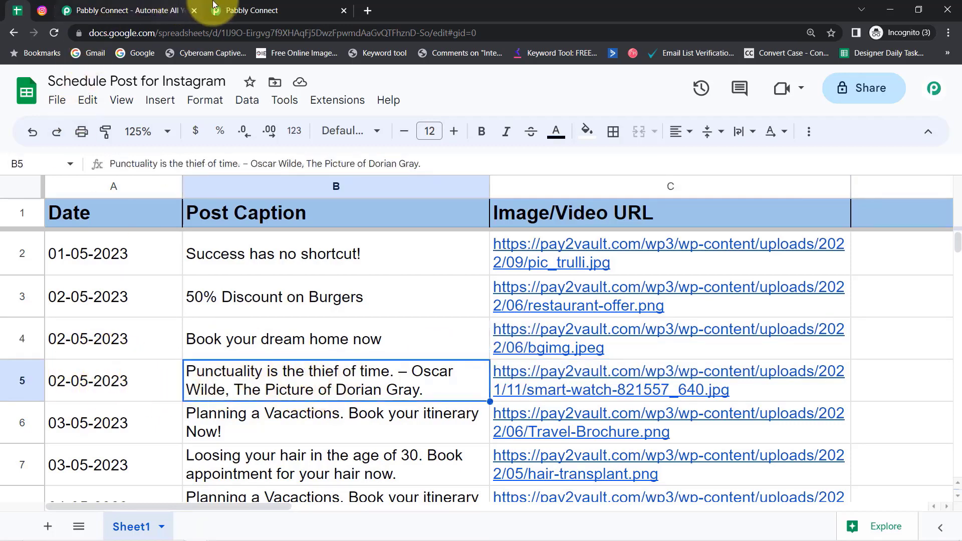
pyautogui.click(241, 10)
pyautogui.moveTo(530, 378); pyautogui.dragTo(562, 379)
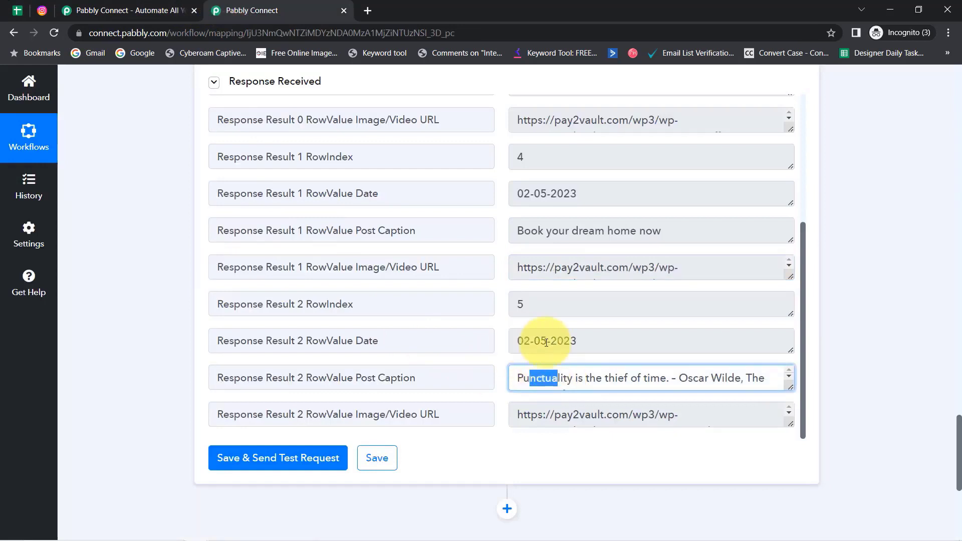
pyautogui.moveTo(545, 341); pyautogui.dragTo(518, 342)
pyautogui.moveTo(518, 414); pyautogui.dragTo(566, 413)
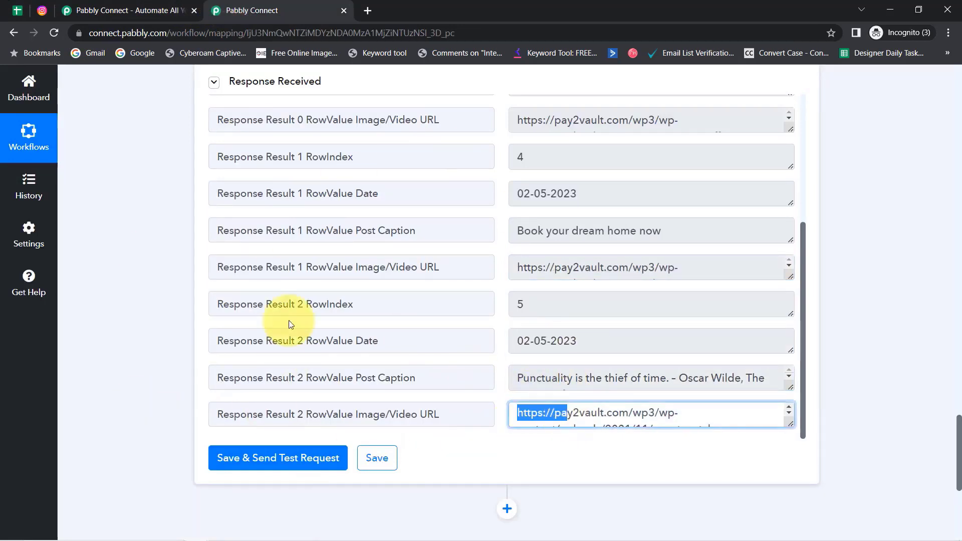
pyautogui.click(11, 9)
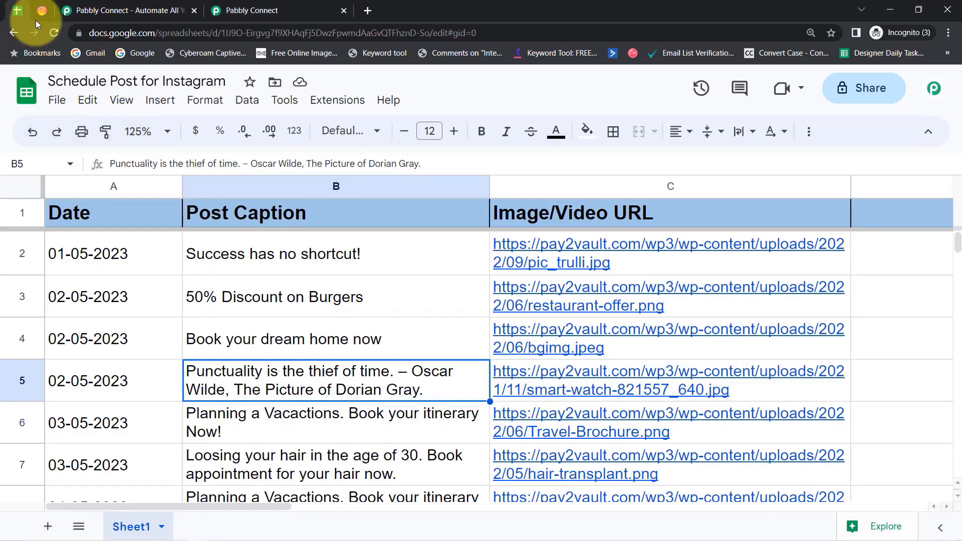
pyautogui.click(290, 6)
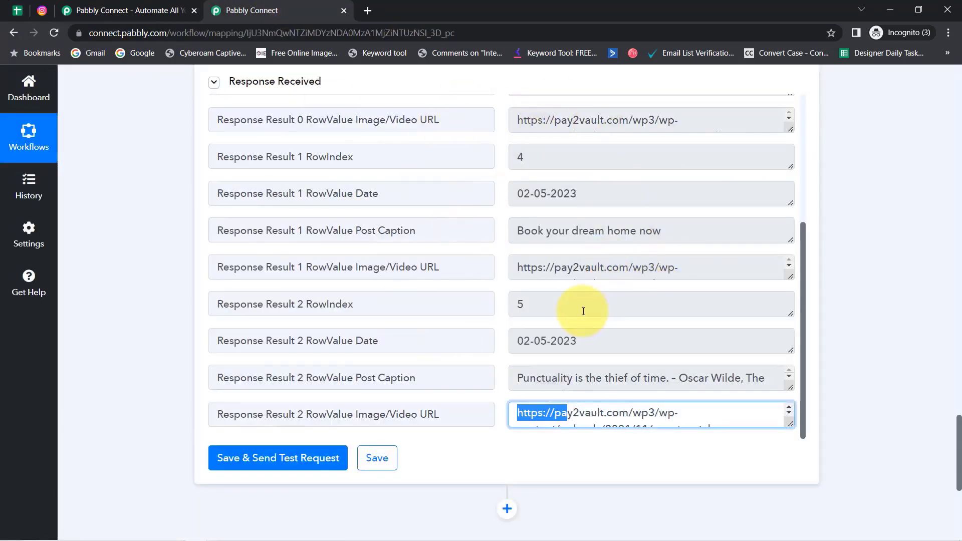
pyautogui.click(576, 120)
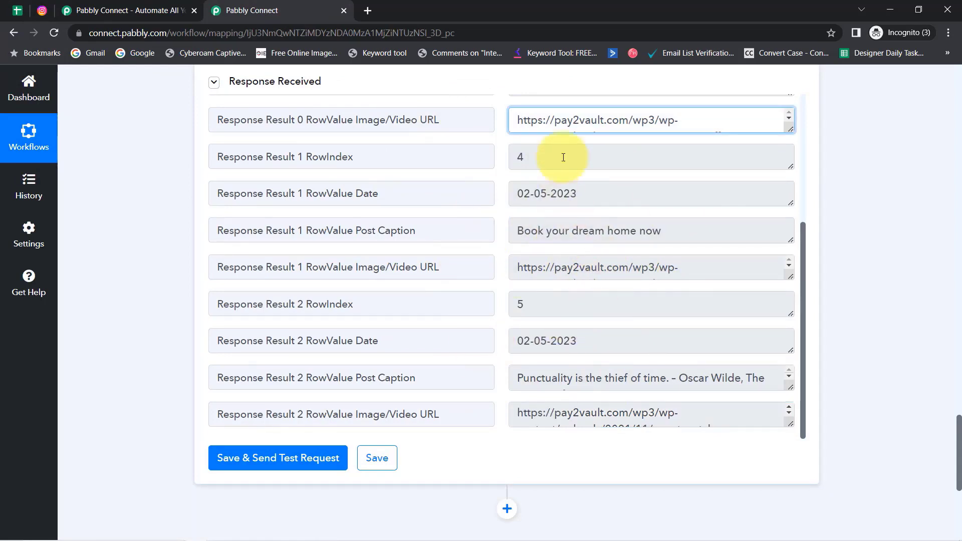
# Review the image/video URL of Result 0 and the row index and post caption of Result 1 in the lookup response
pyautogui.moveTo(543, 120); pyautogui.dragTo(627, 121)
pyautogui.press('Tab')
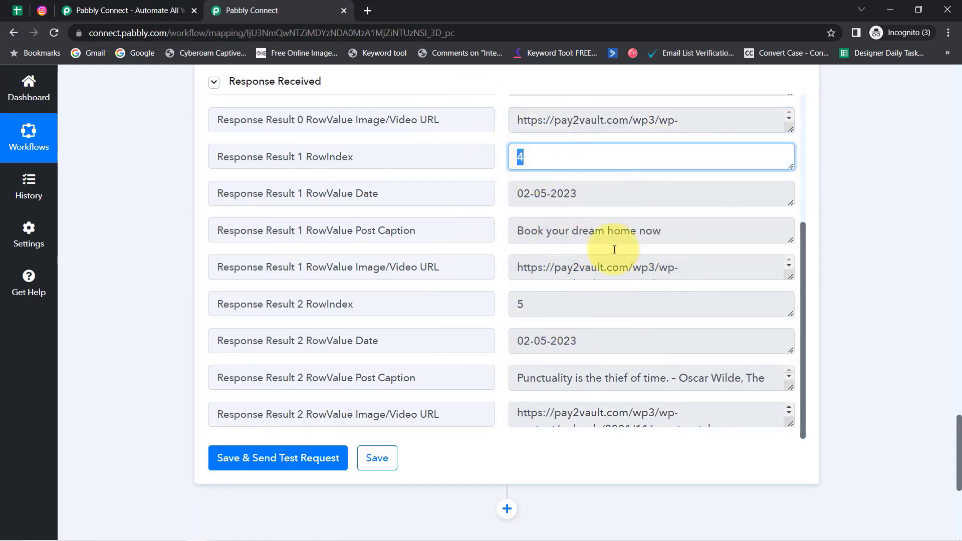
pyautogui.click(609, 234)
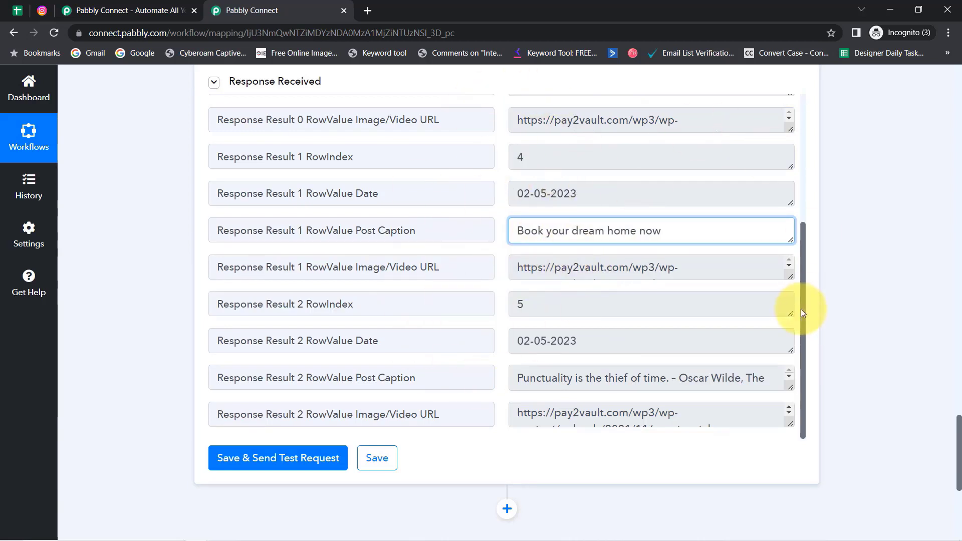
pyautogui.moveTo(802, 310); pyautogui.dragTo(788, 164)
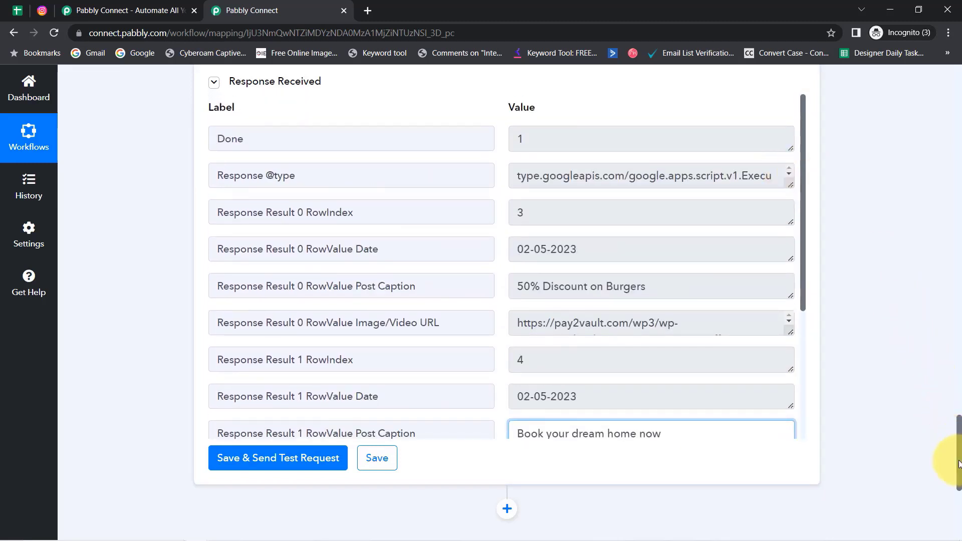
# Turn off Simple Response in the Google Sheets lookup step, collapse the old response and send the test request again
pyautogui.moveTo(957, 464)
pyautogui.mouseDown()
pyautogui.moveTo(956, 429)
pyautogui.moveTo(957, 450)
pyautogui.mouseUp()
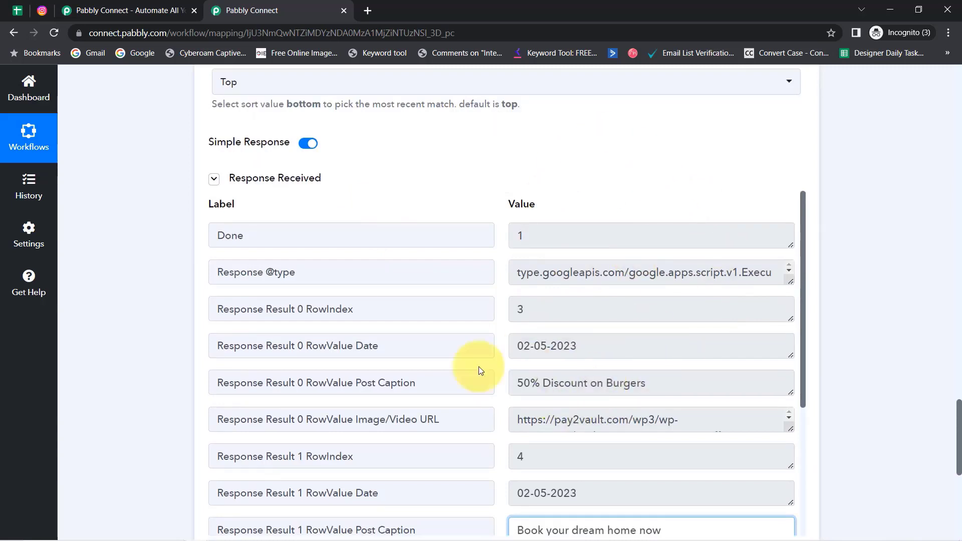
pyautogui.click(306, 145)
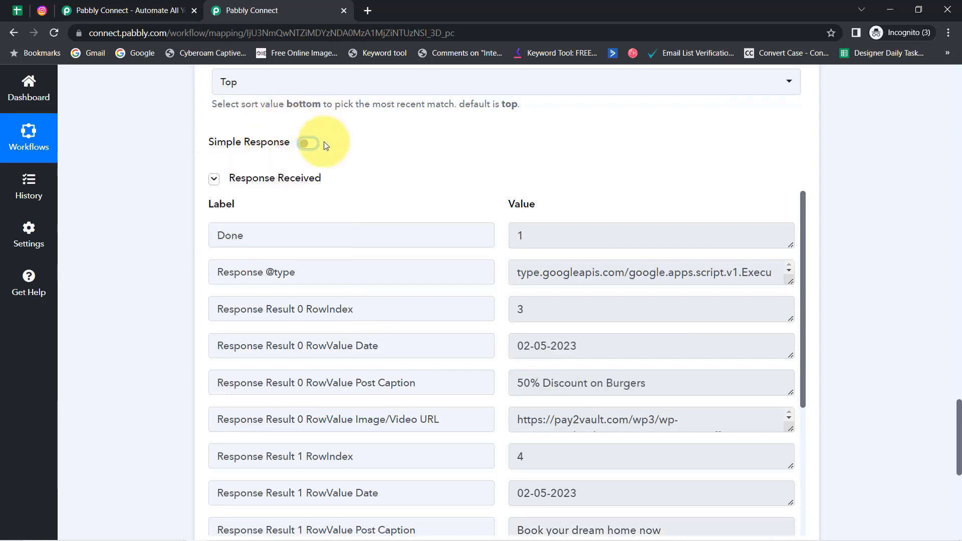
pyautogui.click(214, 180)
pyautogui.click(238, 220)
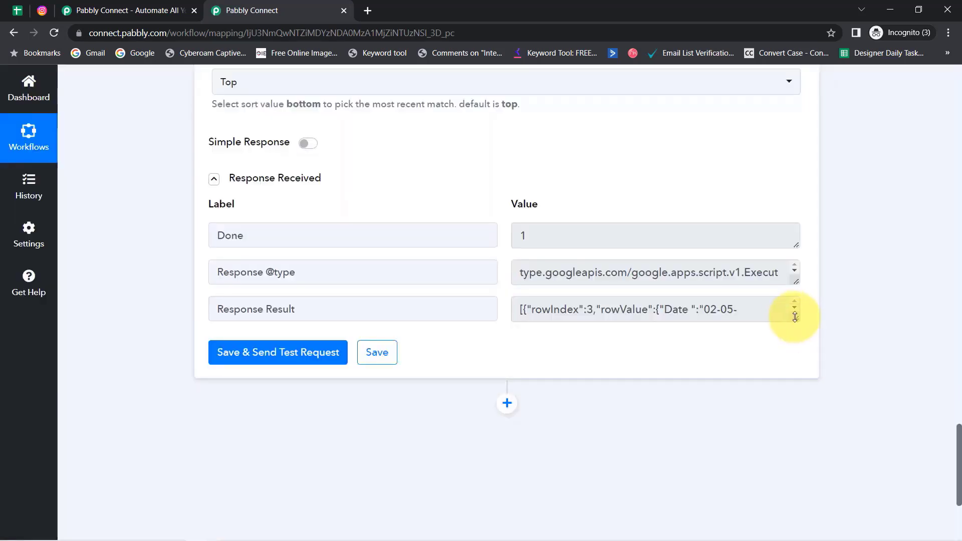
# Enlarge the Response Result value and examine the date, caption and image/video URL of each row in the array
pyautogui.moveTo(797, 320); pyautogui.dragTo(755, 463)
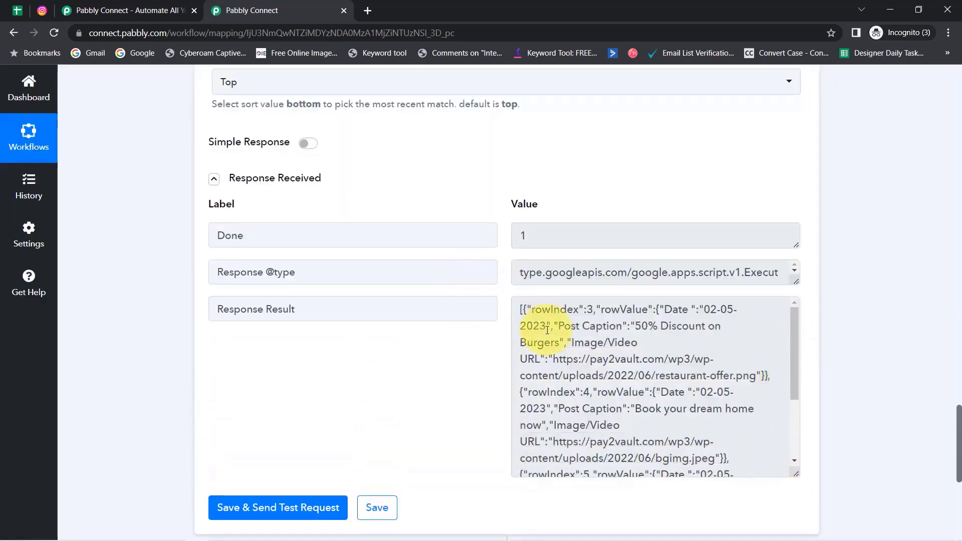
pyautogui.moveTo(544, 323); pyautogui.dragTo(708, 440)
pyautogui.click(730, 365)
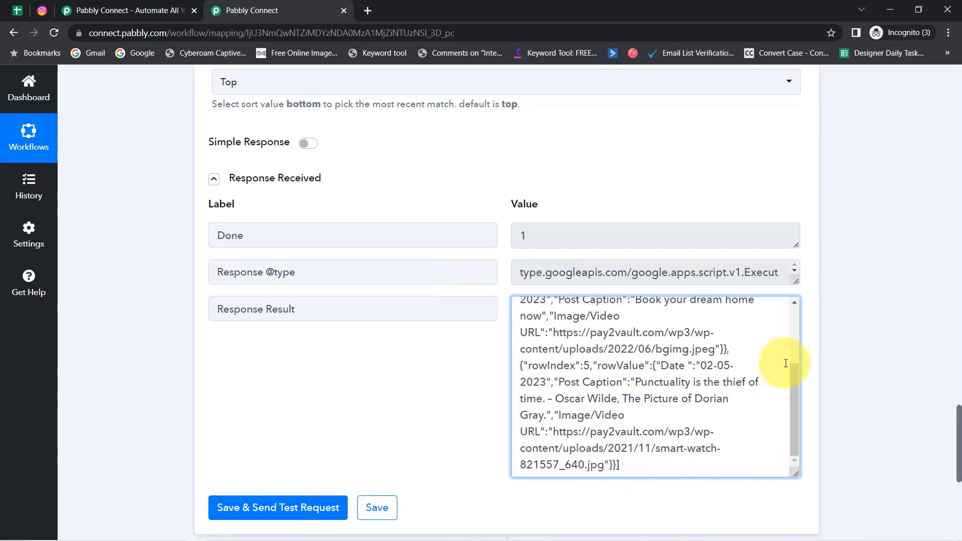
pyautogui.moveTo(793, 393); pyautogui.dragTo(785, 308)
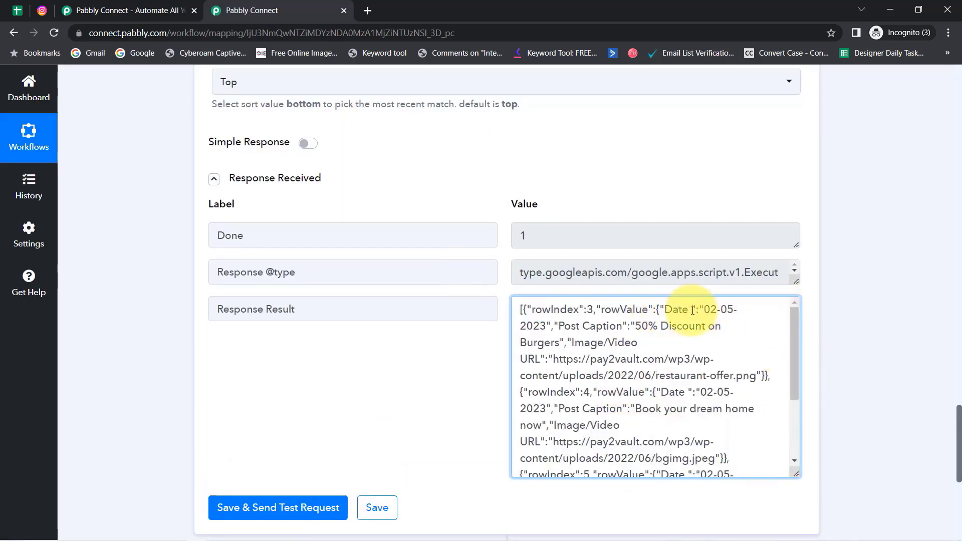
pyautogui.moveTo(704, 308); pyautogui.dragTo(549, 325)
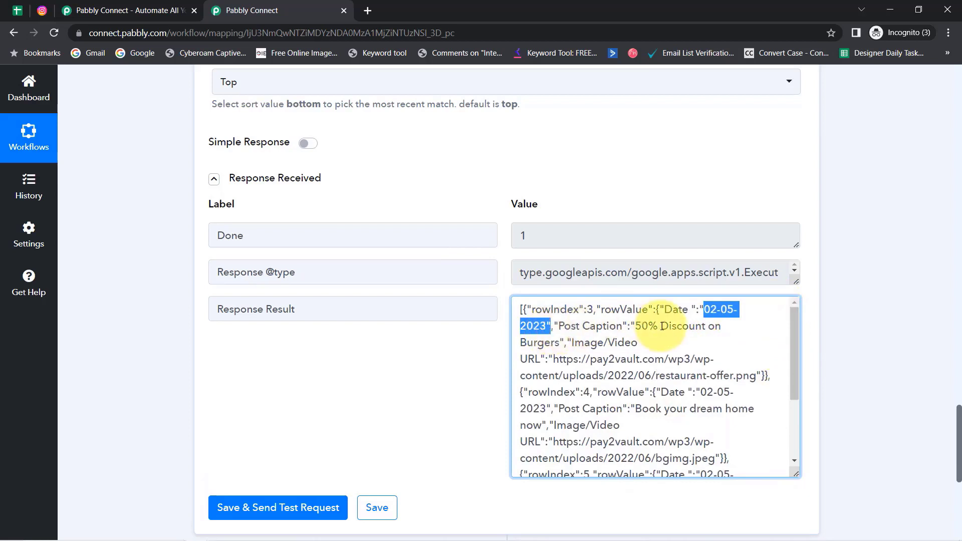
pyautogui.moveTo(642, 326); pyautogui.dragTo(704, 359)
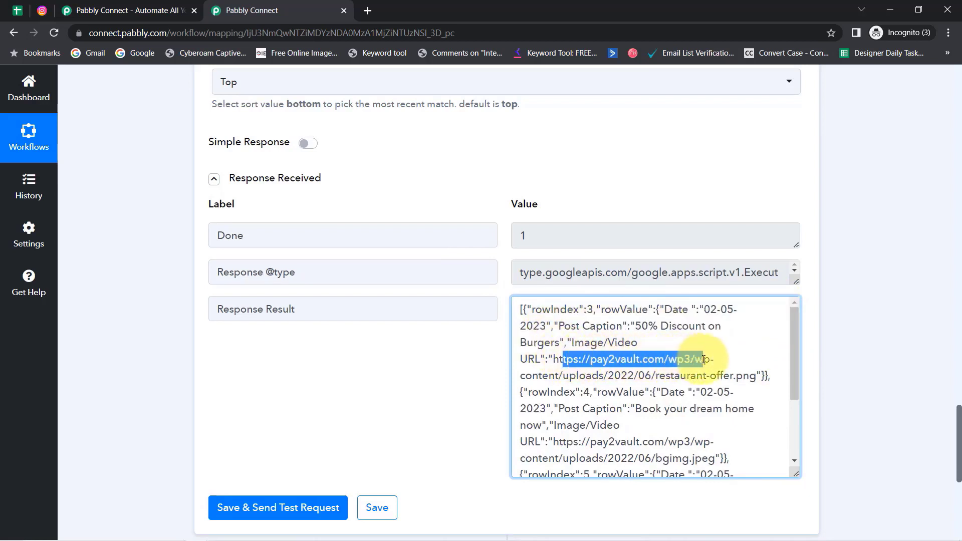
pyautogui.click(656, 392)
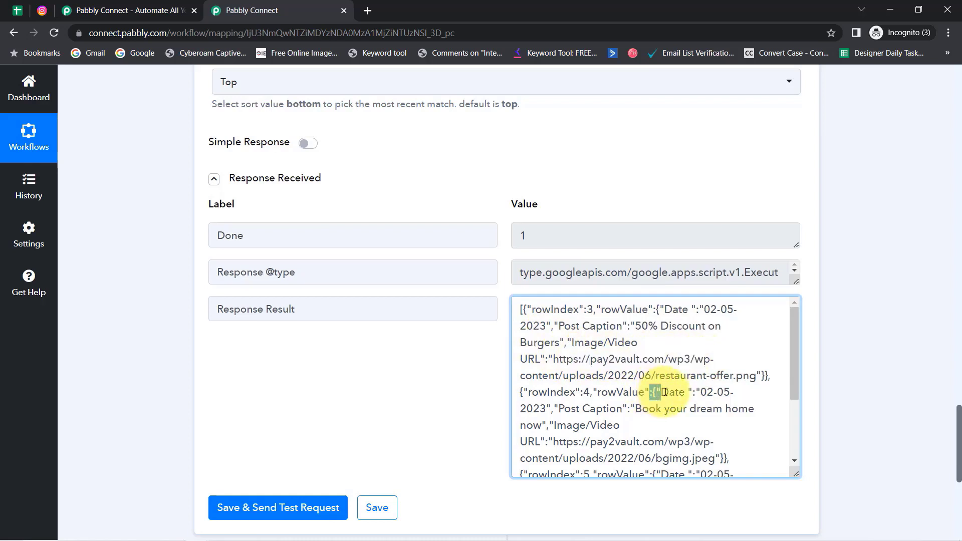
pyautogui.moveTo(669, 392); pyautogui.dragTo(689, 457)
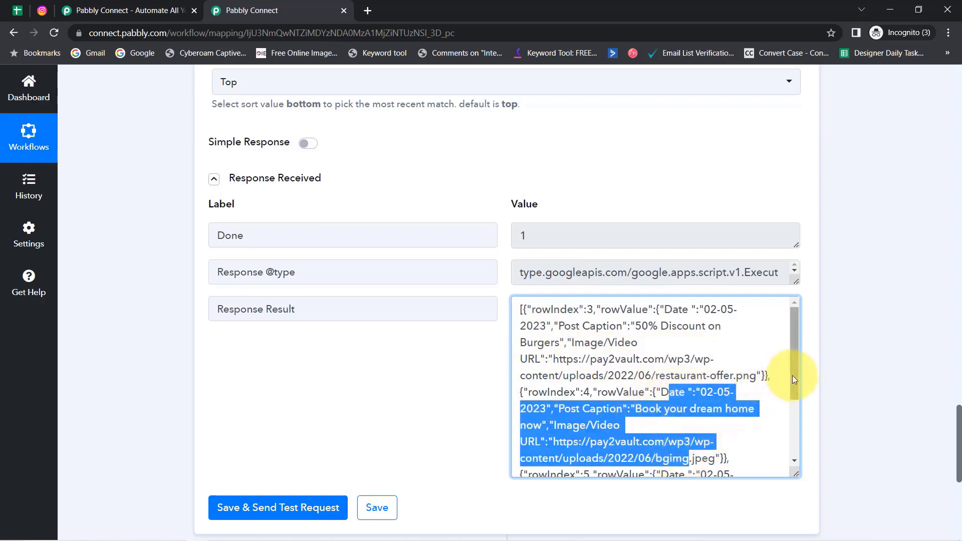
pyautogui.moveTo(793, 376); pyautogui.dragTo(790, 451)
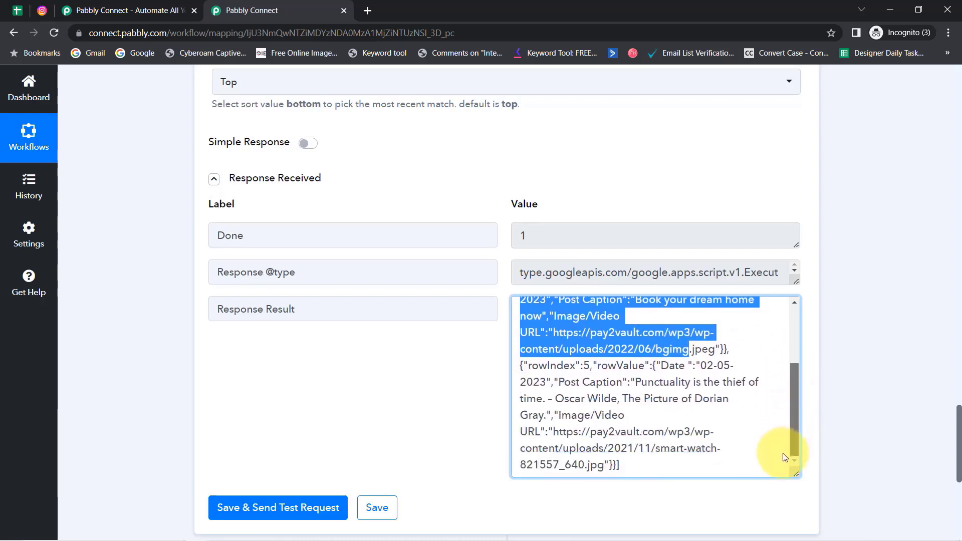
pyautogui.moveTo(660, 369); pyautogui.dragTo(645, 449)
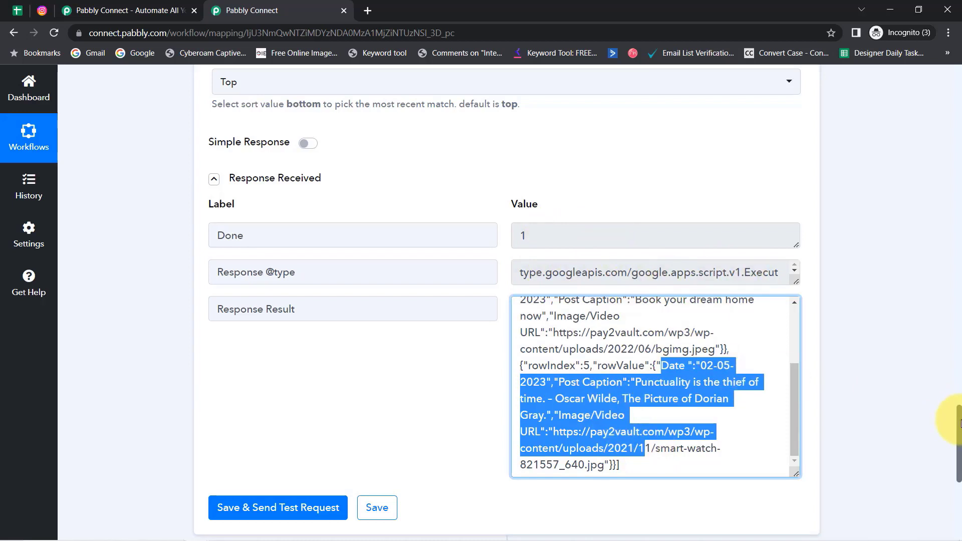
# Add an Iterator by Pabbly action step after the Google Sheets lookup
pyautogui.moveTo(959, 423); pyautogui.dragTo(954, 482)
pyautogui.click(507, 213)
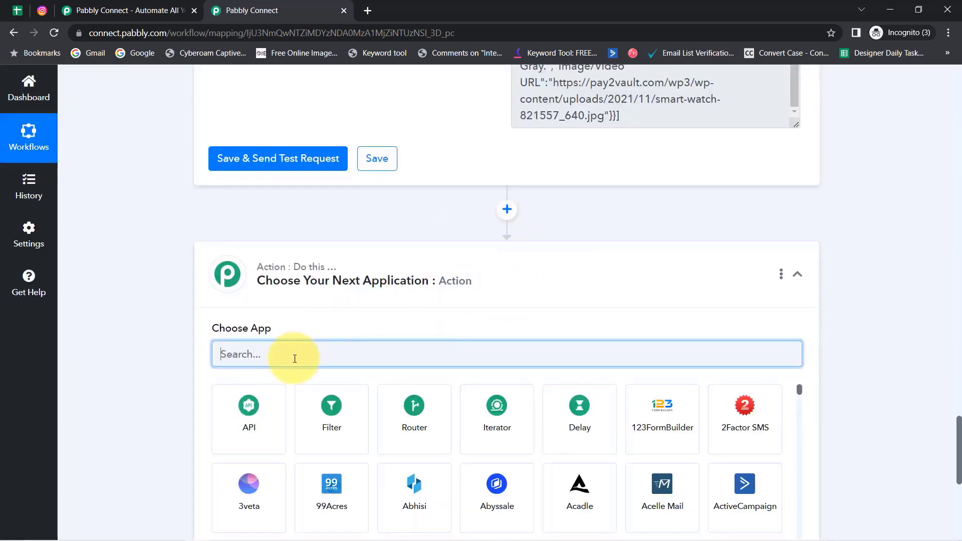
pyautogui.write('ite')
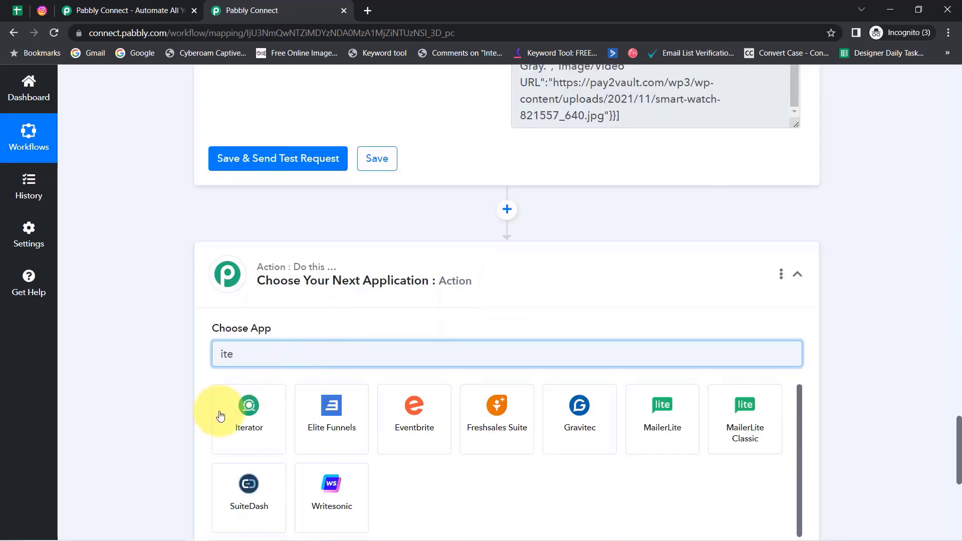
pyautogui.click(256, 433)
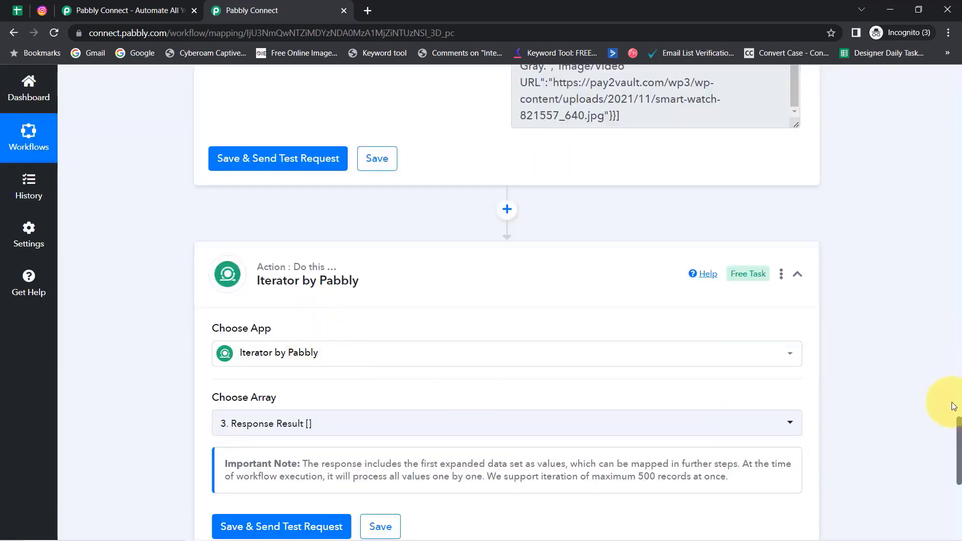
# Select 3. Response Result [] as the iterator's array and check it against the Response Result label in the lookup response
pyautogui.scroll(-1, 957, 426)
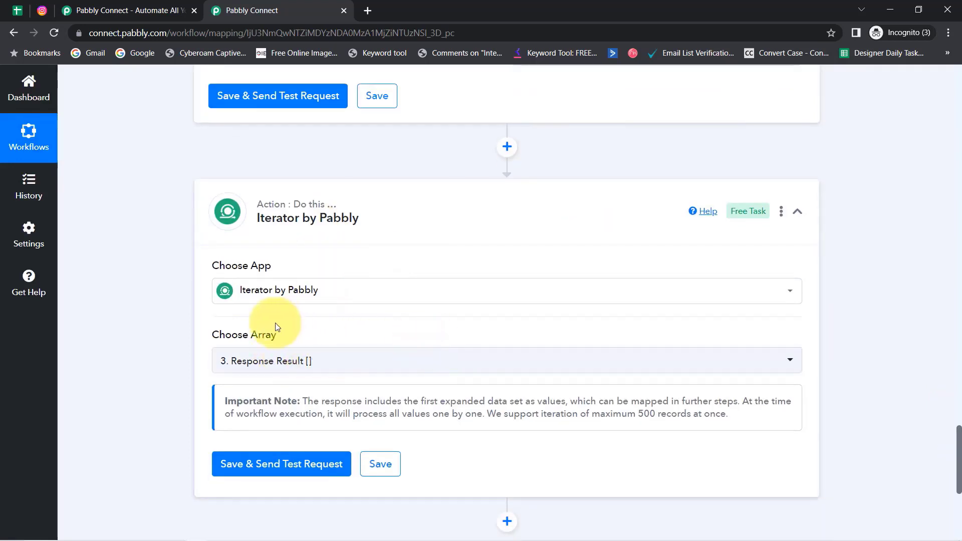
pyautogui.moveTo(226, 333)
pyautogui.moveTo(226, 336); pyautogui.dragTo(300, 336)
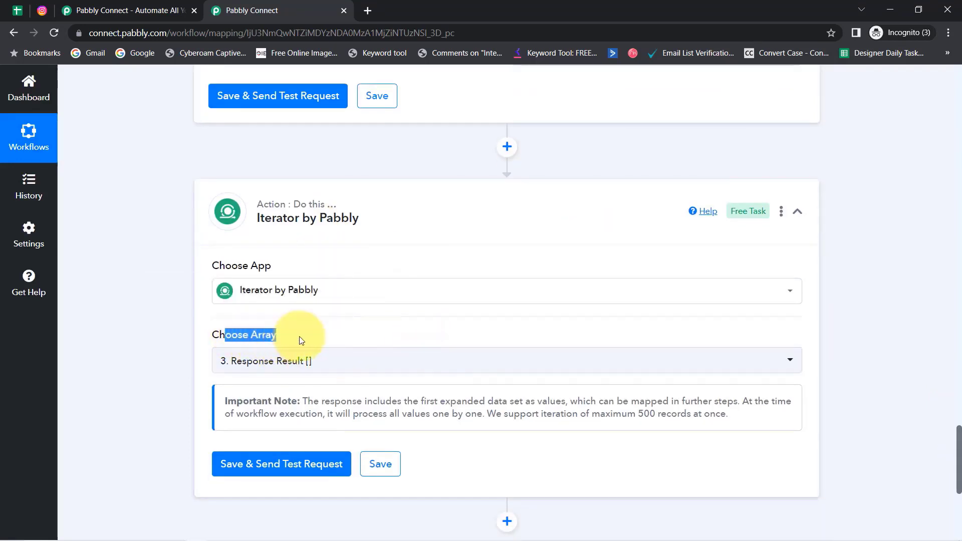
pyautogui.click(274, 362)
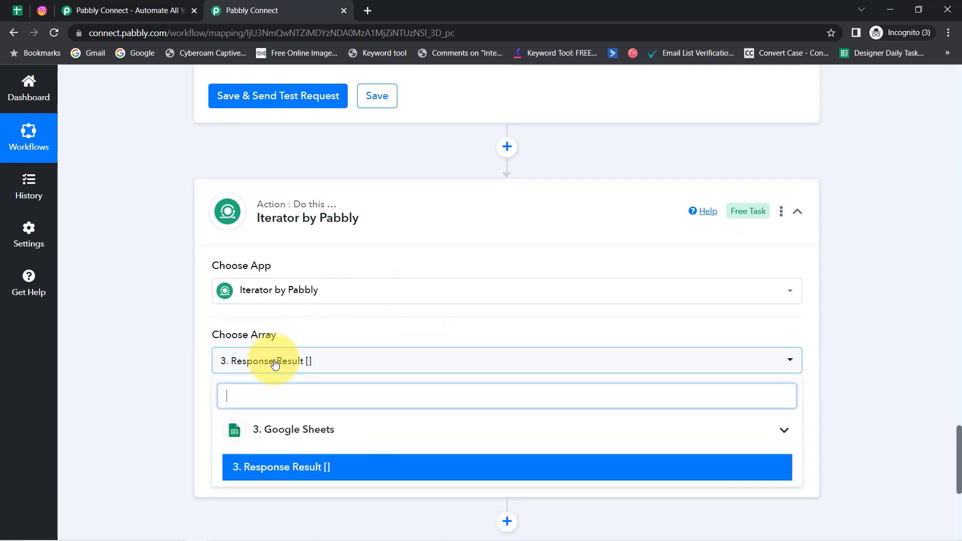
pyautogui.click(263, 468)
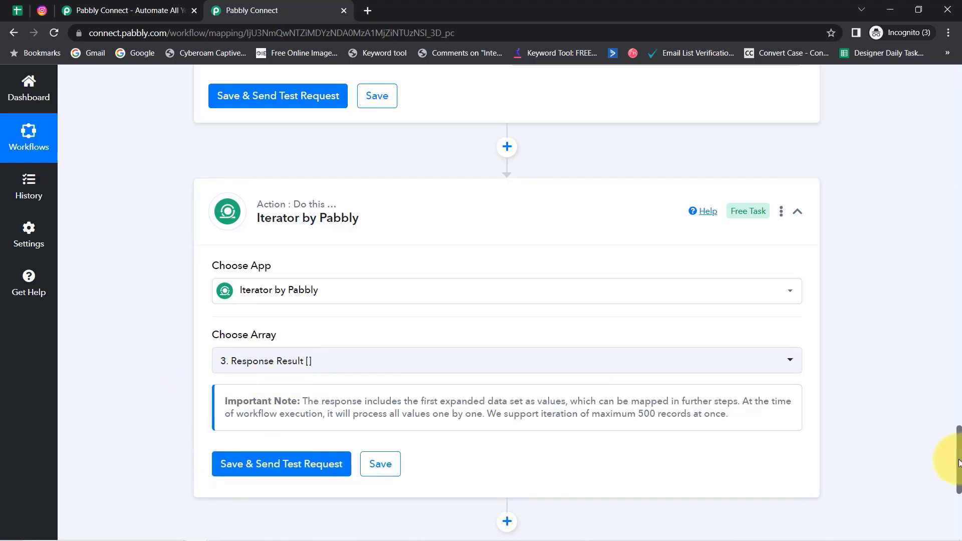
pyautogui.scroll(6, 951, 408)
pyautogui.moveTo(289, 212); pyautogui.dragTo(223, 213)
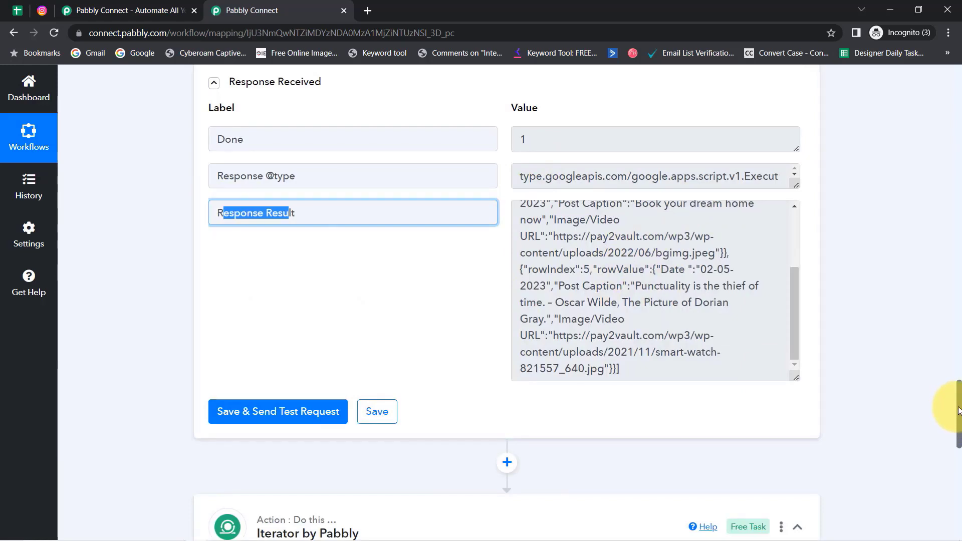
pyautogui.scroll(-10, 954, 409)
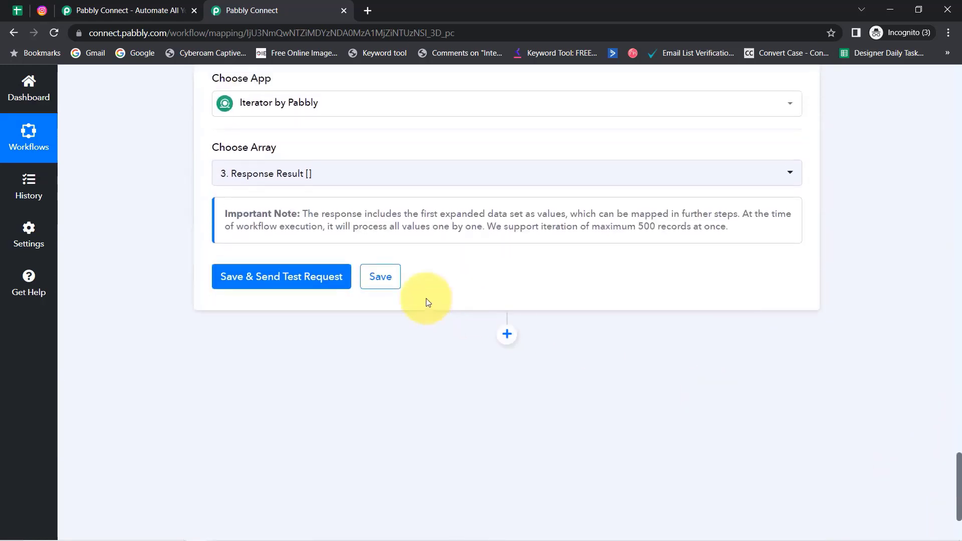
# Save the iterator with a test request and check the returned date, post caption and image/video URL
pyautogui.click(306, 279)
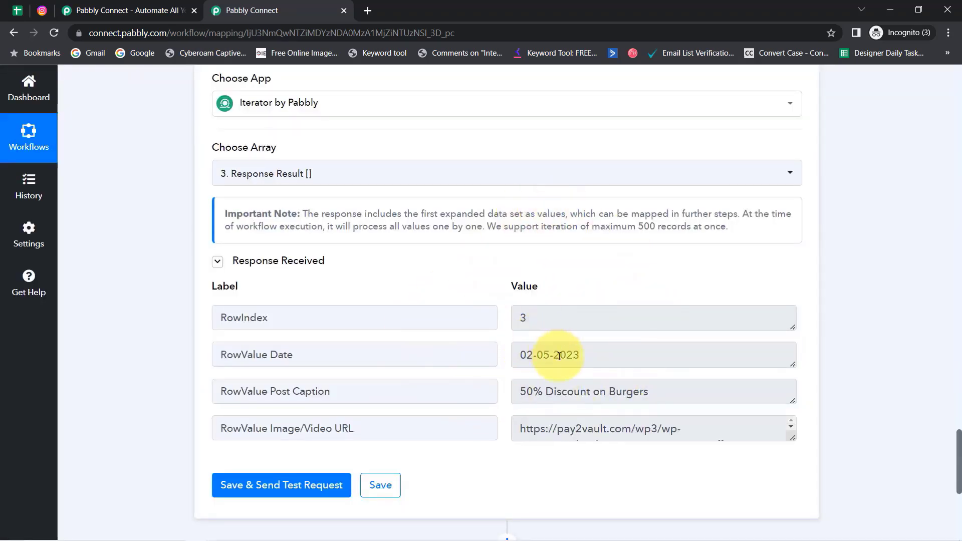
pyautogui.moveTo(573, 357); pyautogui.dragTo(517, 356)
pyautogui.moveTo(622, 392); pyautogui.dragTo(544, 392)
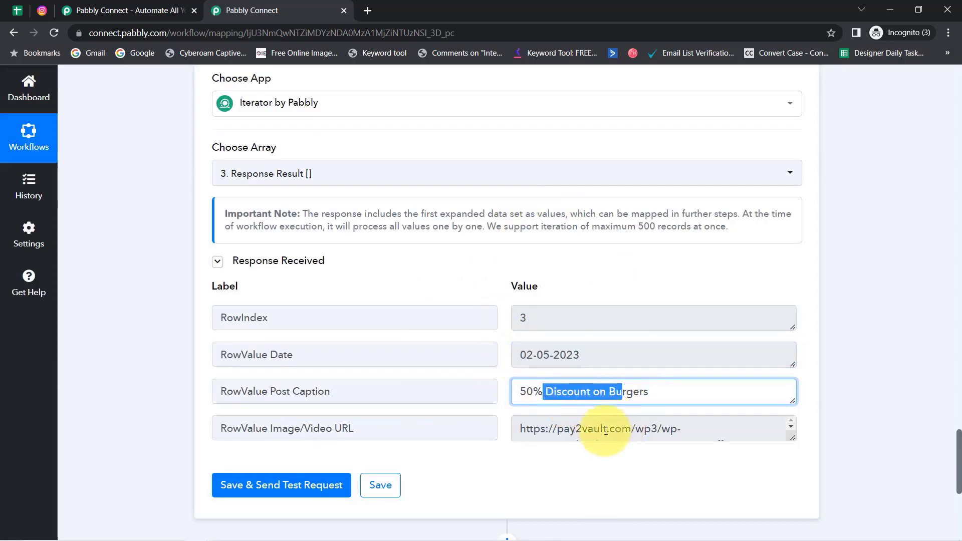
pyautogui.moveTo(605, 431); pyautogui.dragTo(564, 434)
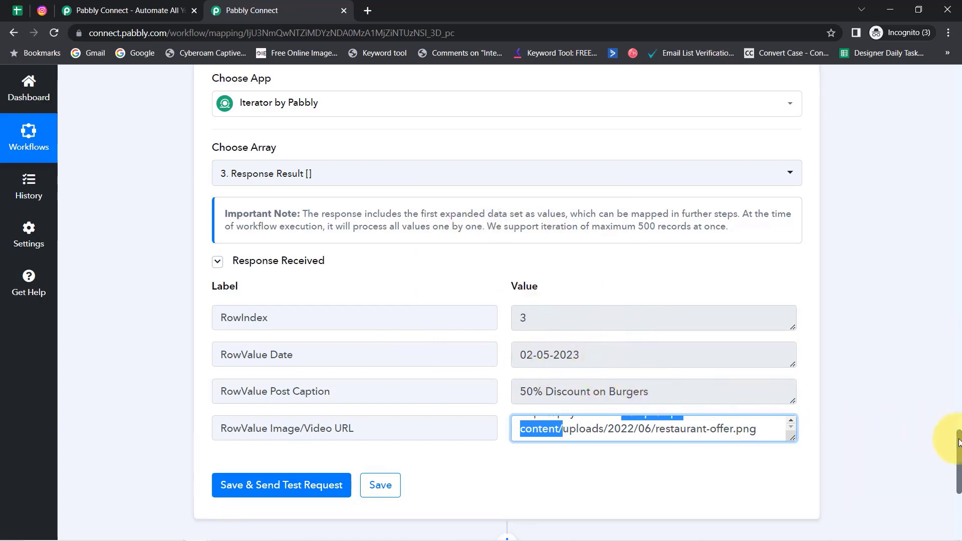
# Add an Instagram for Business action after the iterator with Publish Photo as its action event
pyautogui.moveTo(959, 454); pyautogui.dragTo(958, 483)
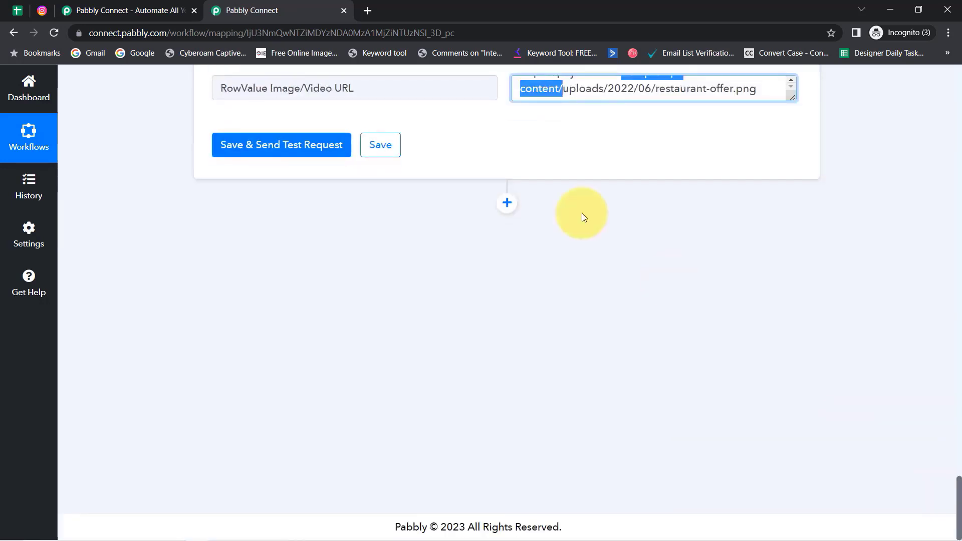
pyautogui.click(506, 203)
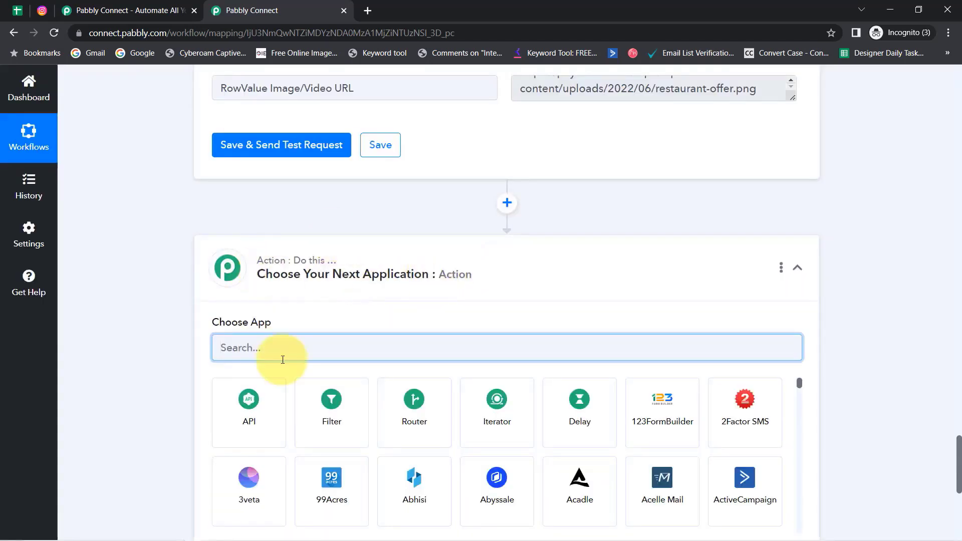
pyautogui.write('inst')
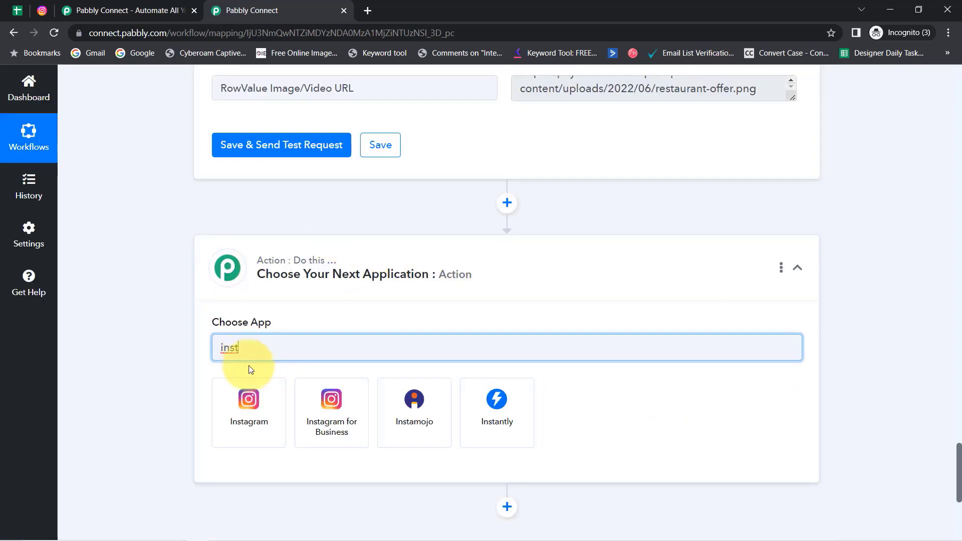
pyautogui.click(330, 399)
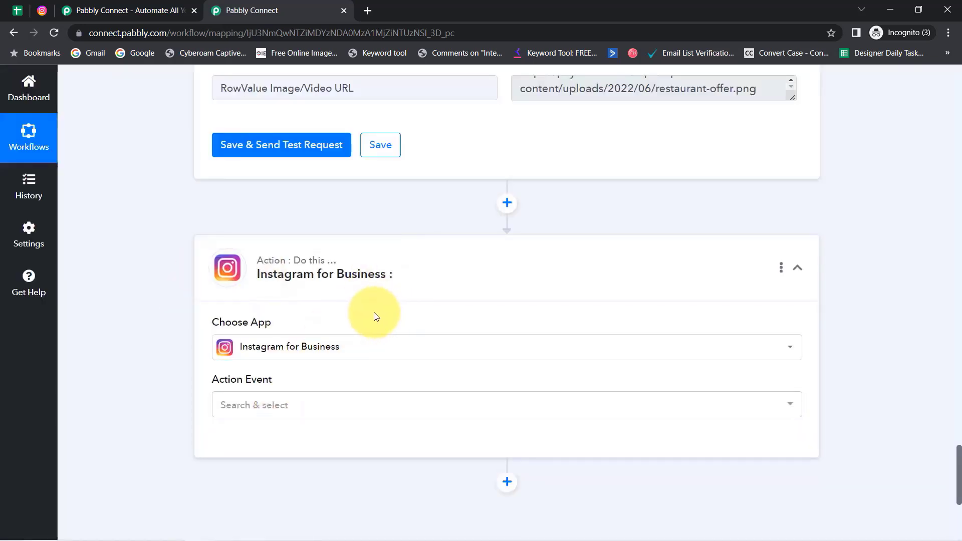
pyautogui.click(273, 405)
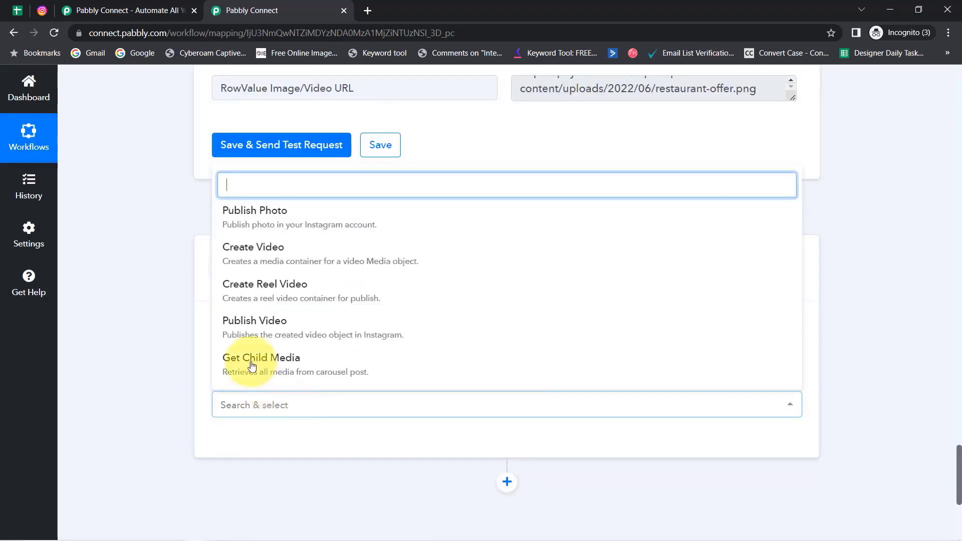
pyautogui.click(264, 221)
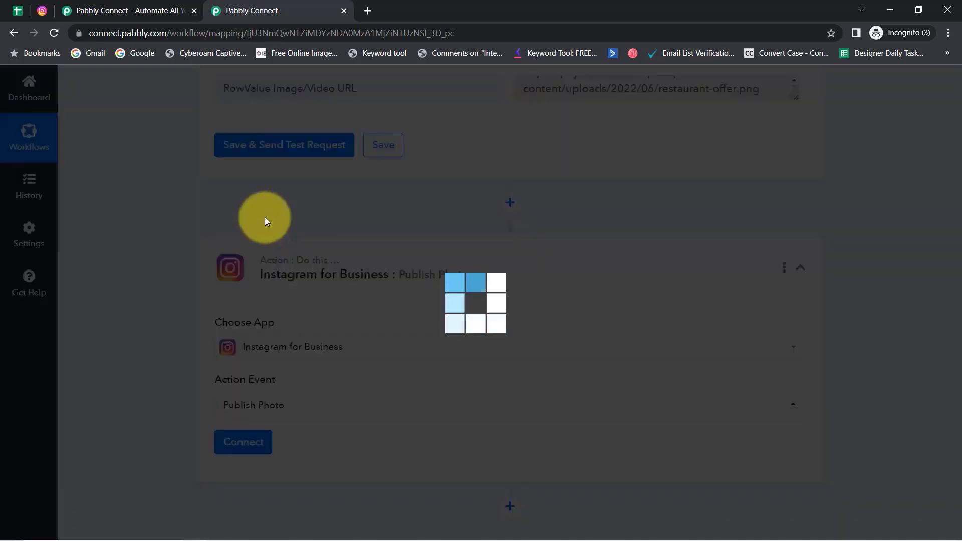
# Create a new Instagram for Business connection for the Publish Photo action and authorize it for the Instagram account open in the browser
pyautogui.click(247, 446)
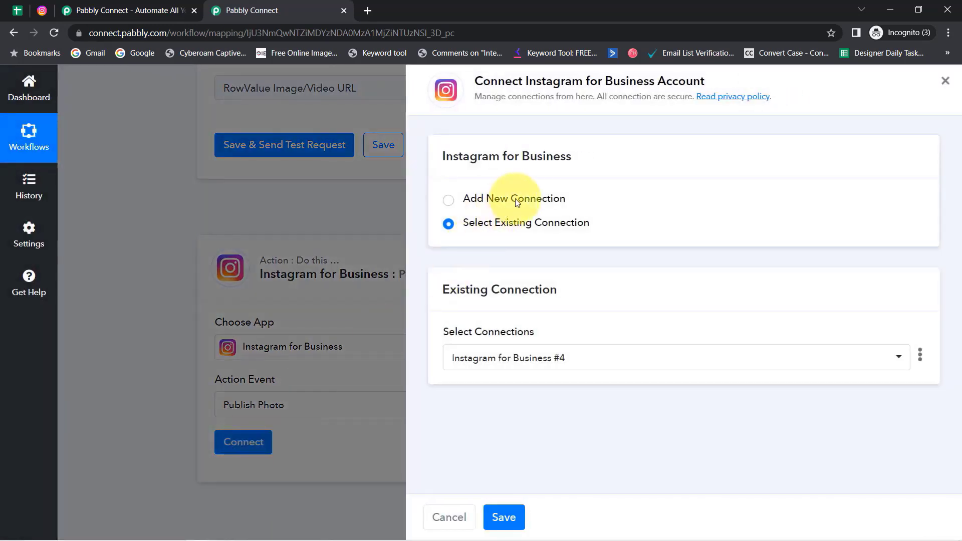
pyautogui.click(515, 199)
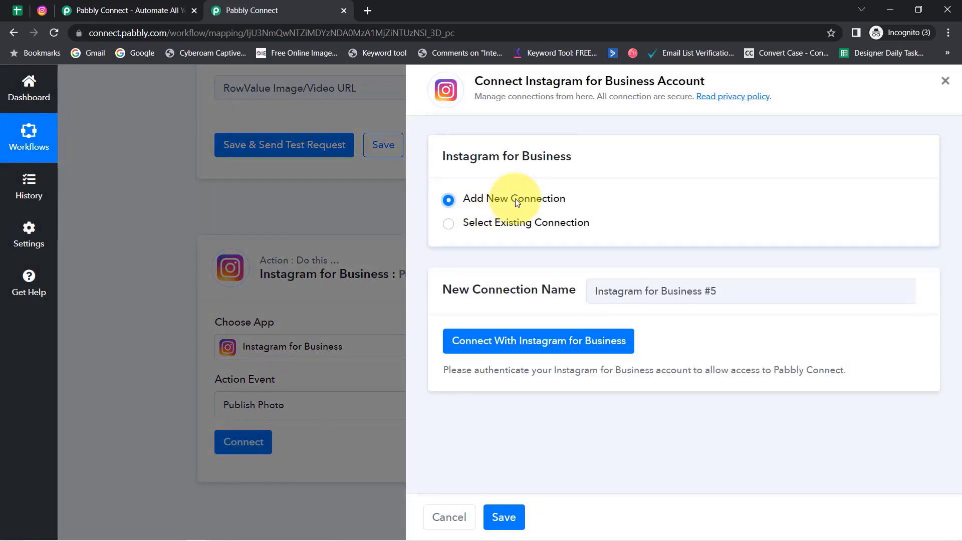
pyautogui.click(501, 340)
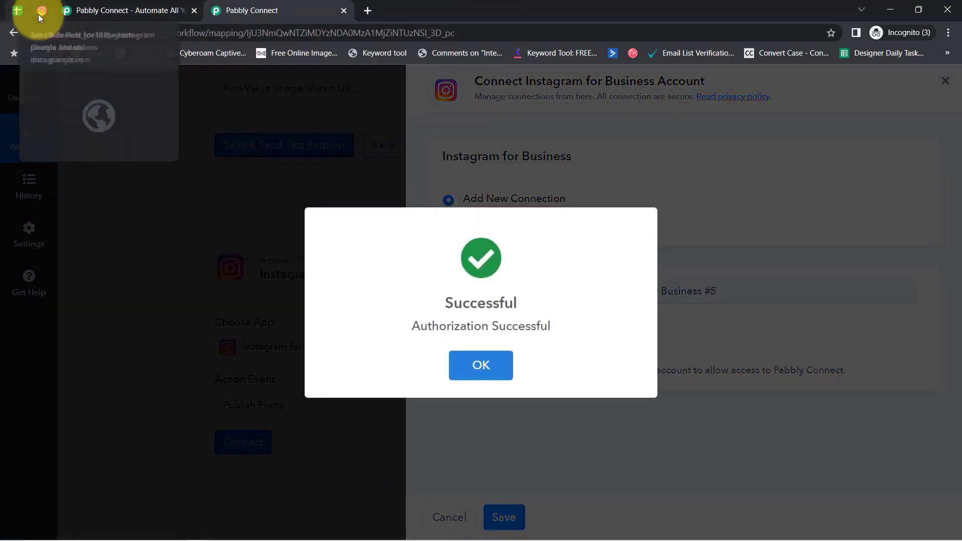
pyautogui.click(38, 14)
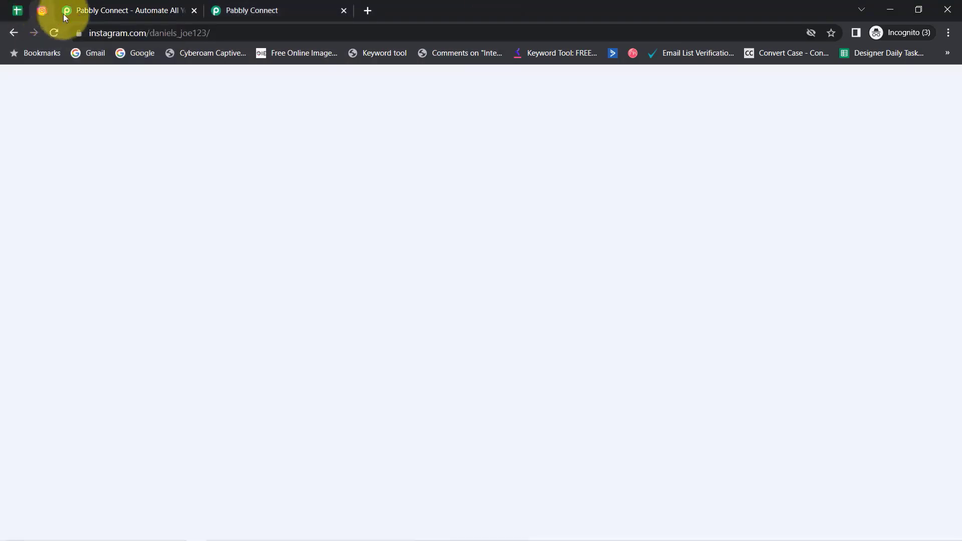
pyautogui.click(232, 6)
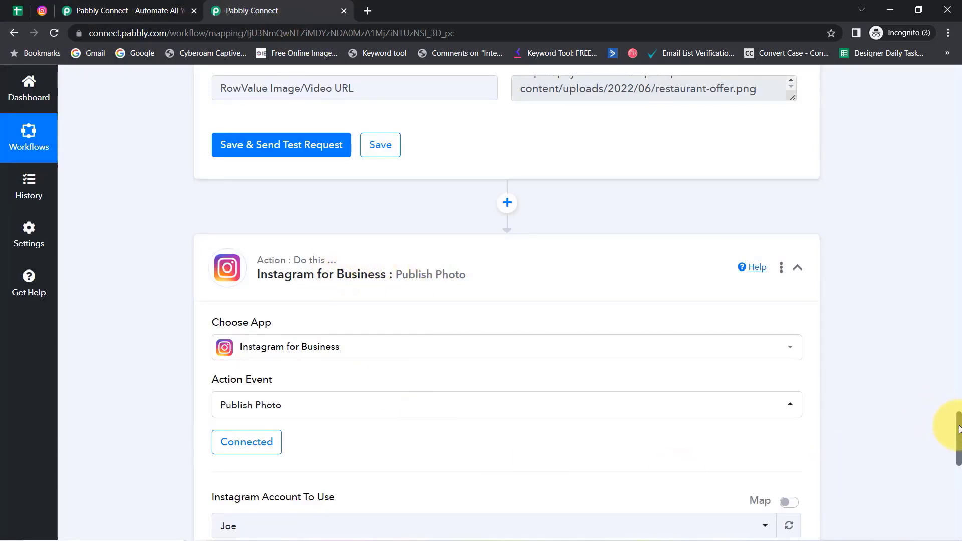
# Check the account chosen under Instagram Account To Use against the name on the Instagram profile page
pyautogui.scroll(-4, 958, 428)
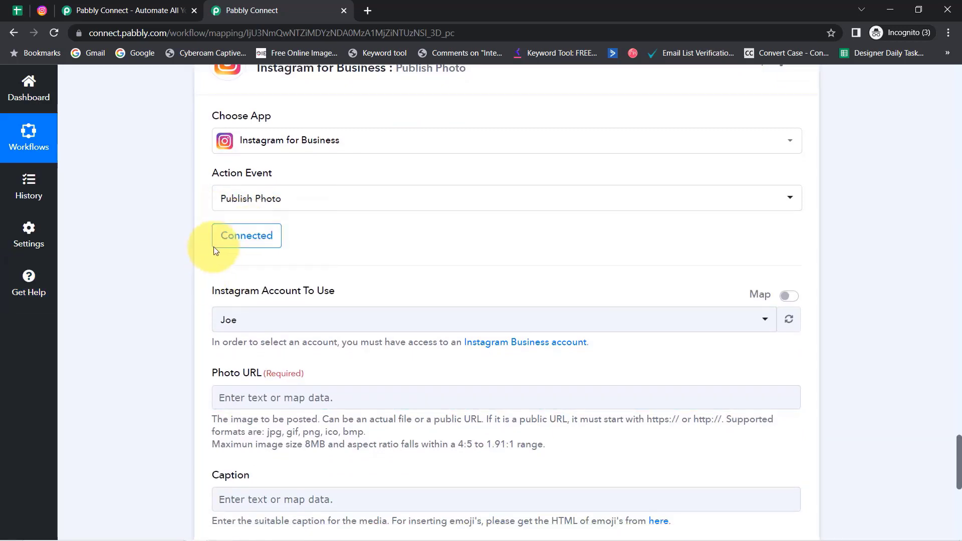
pyautogui.click(264, 321)
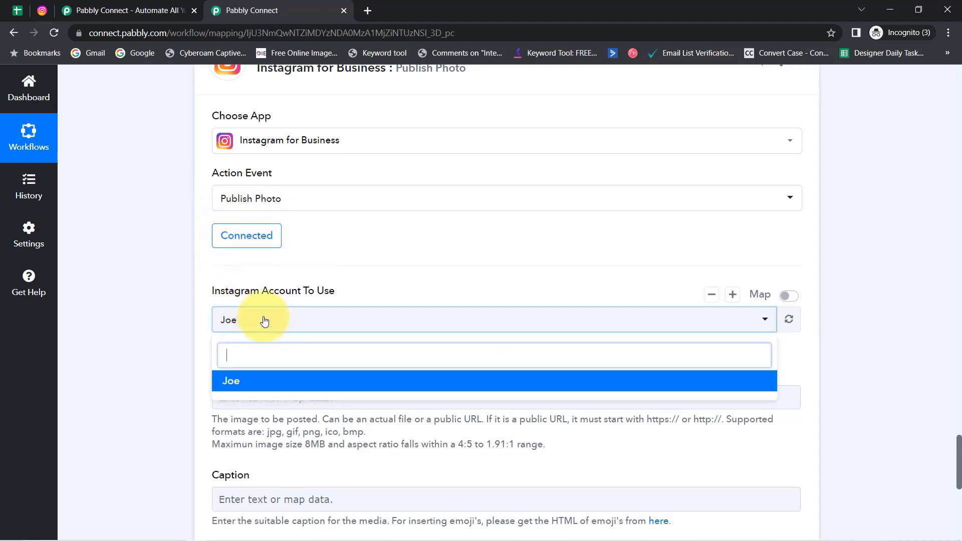
pyautogui.click(181, 324)
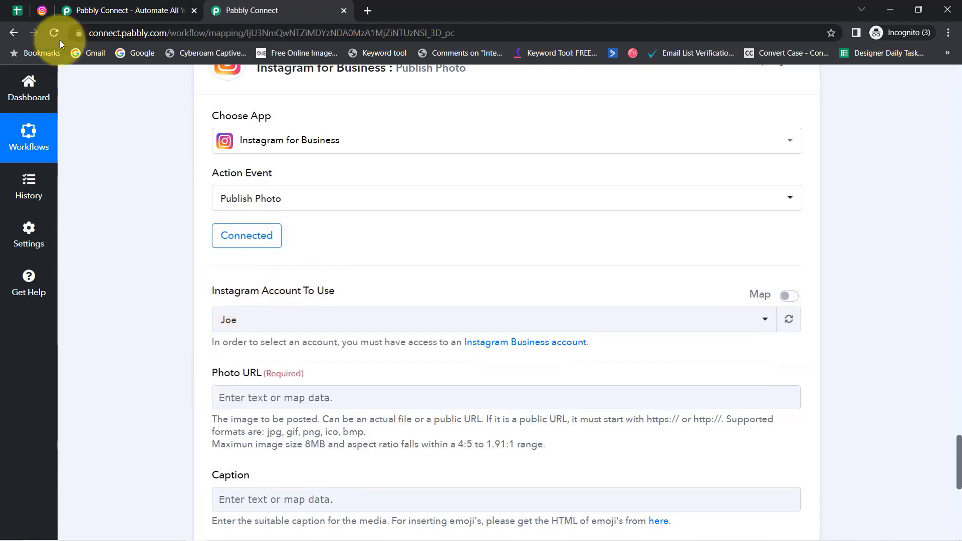
pyautogui.click(34, 7)
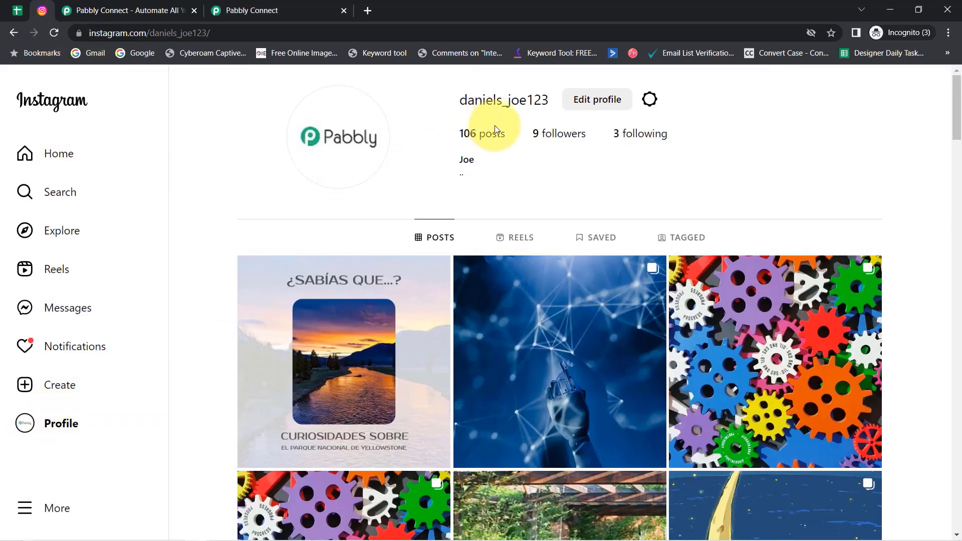
pyautogui.click(280, 11)
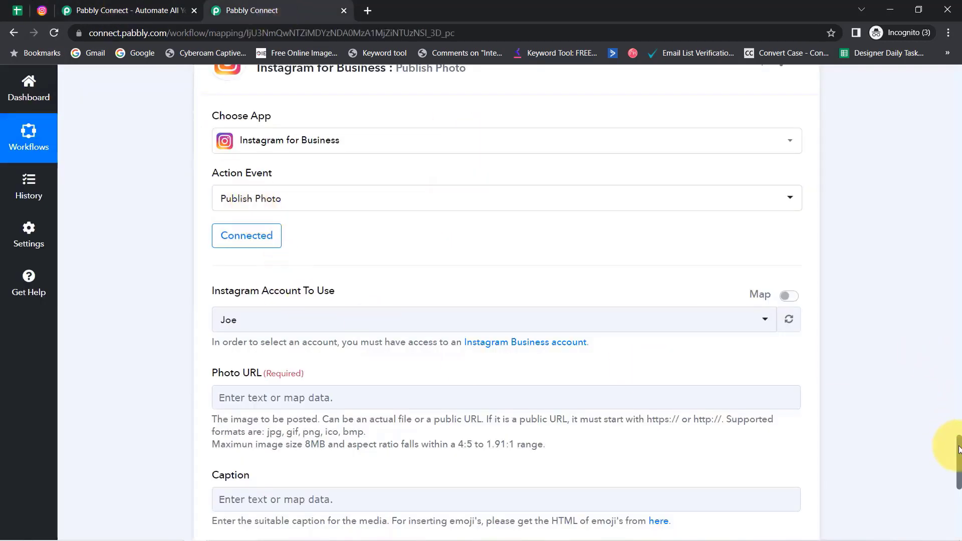
# Review the Photo URL and Caption fields, including the supported image formats, maximum file size and aspect ratio range
pyautogui.moveTo(959, 448); pyautogui.dragTo(958, 462)
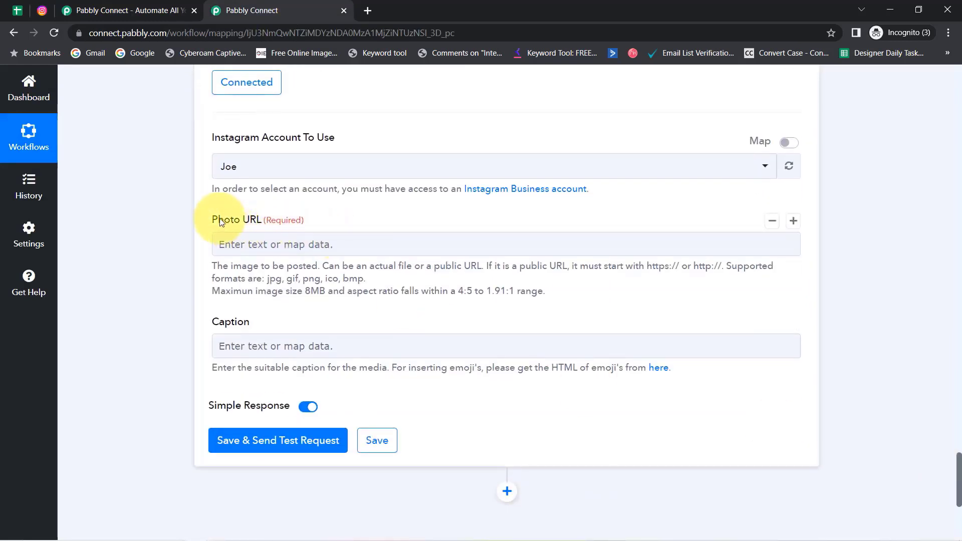
pyautogui.moveTo(213, 220); pyautogui.dragTo(286, 221)
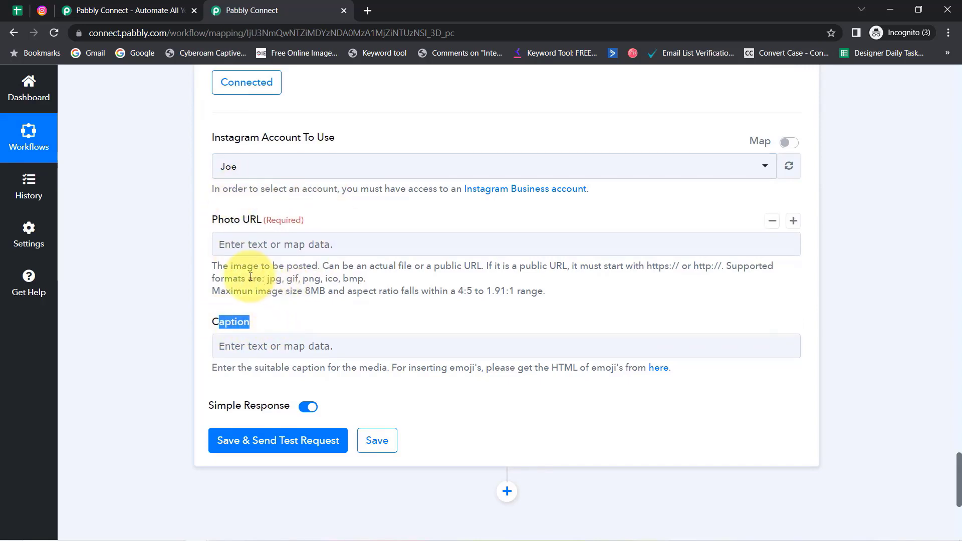
pyautogui.moveTo(220, 266); pyautogui.dragTo(492, 293)
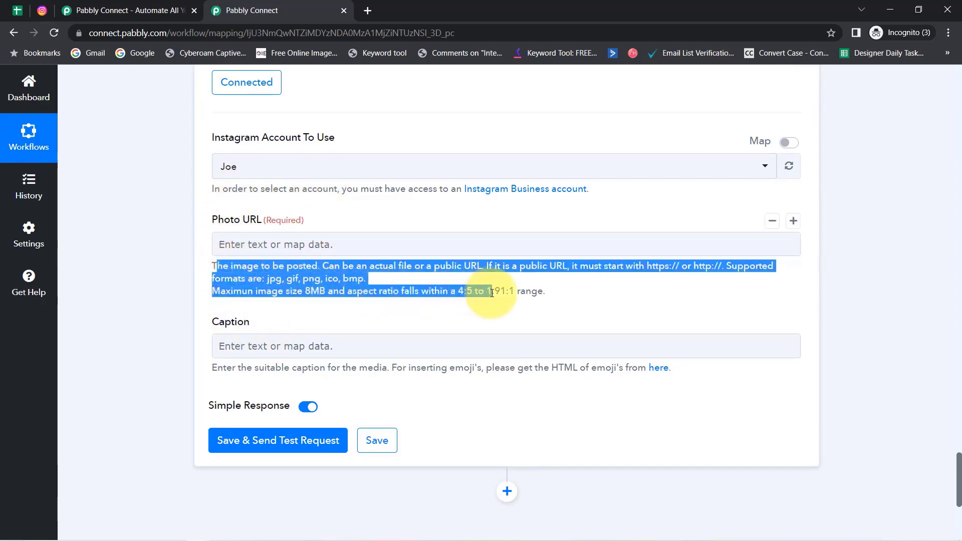
pyautogui.click(285, 281)
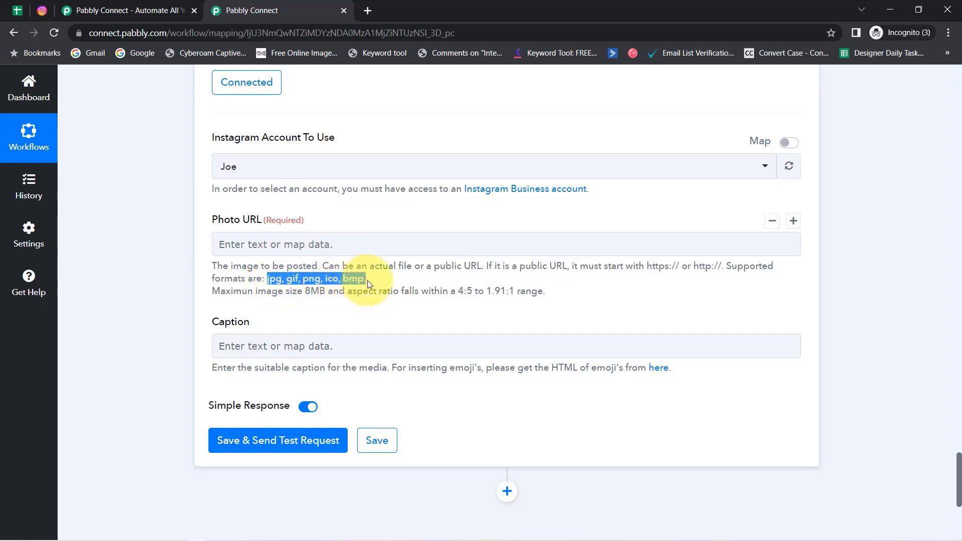
pyautogui.click(382, 283)
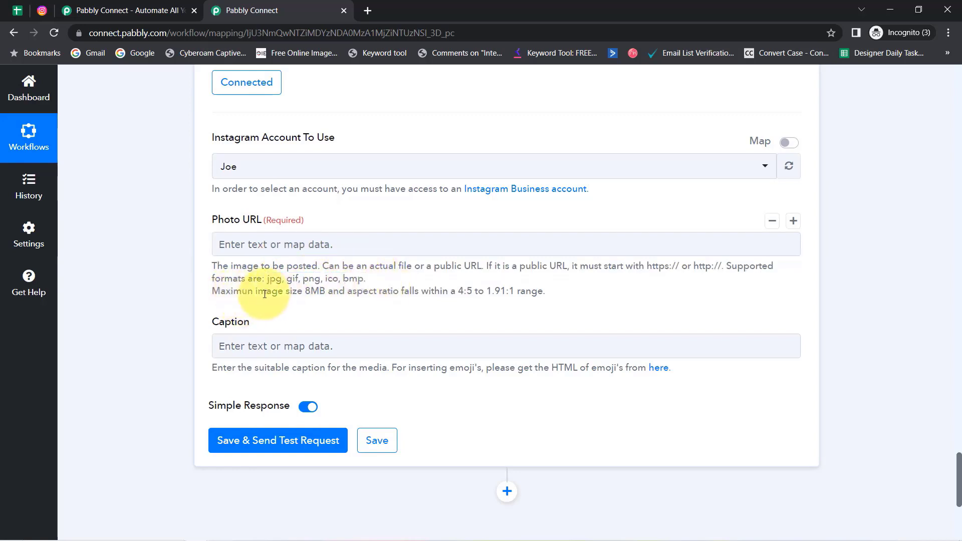
pyautogui.moveTo(237, 294); pyautogui.dragTo(330, 296)
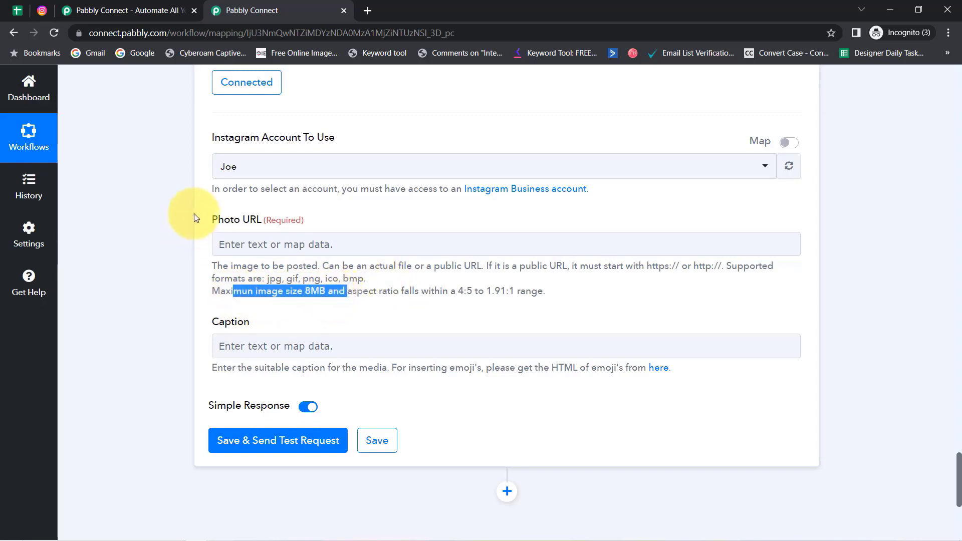
pyautogui.moveTo(212, 220); pyautogui.dragTo(265, 221)
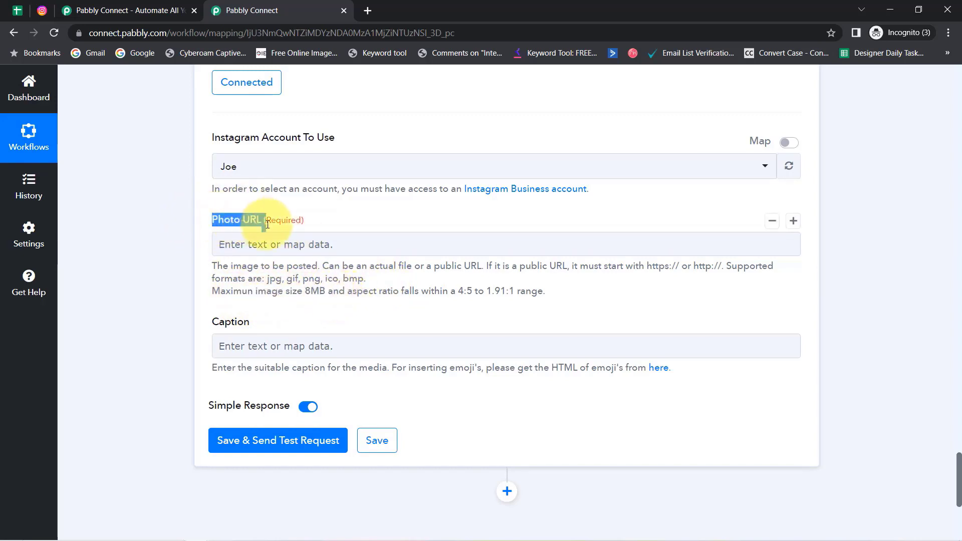
pyautogui.moveTo(219, 322); pyautogui.dragTo(253, 322)
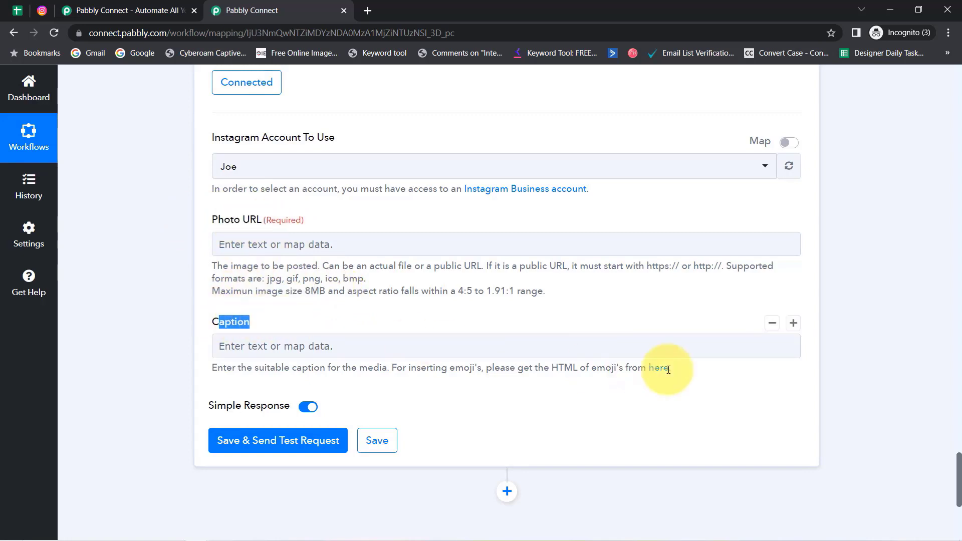
# Map the Photo URL to the iterator's RowValue Image/Video URL after reviewing the lookup and iterator responses
pyautogui.moveTo(958, 460); pyautogui.dragTo(935, 327)
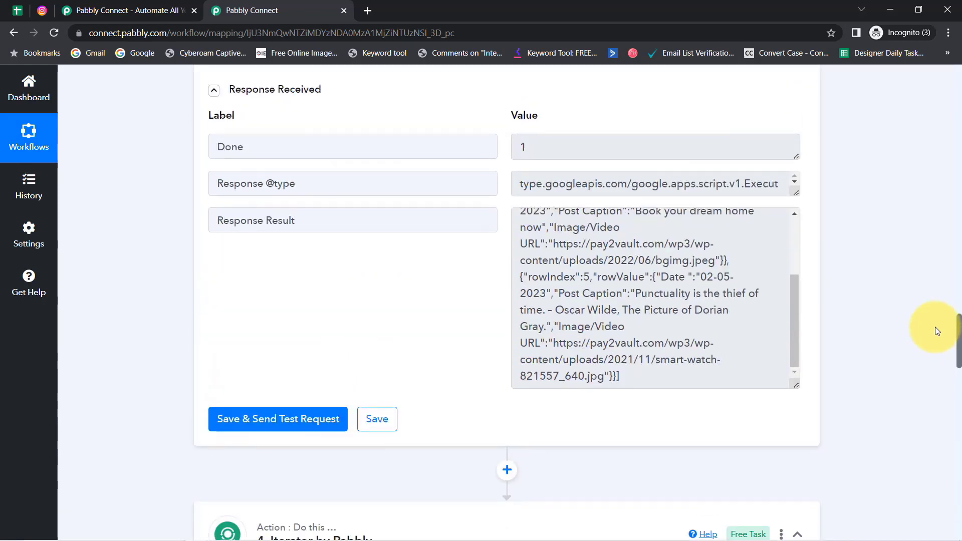
pyautogui.moveTo(935, 327); pyautogui.dragTo(928, 408)
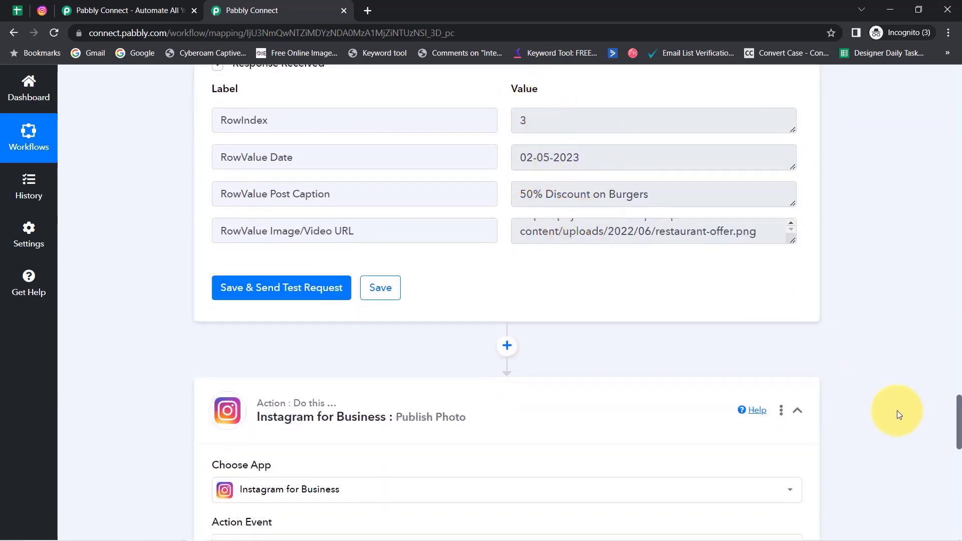
pyautogui.moveTo(958, 418); pyautogui.dragTo(942, 482)
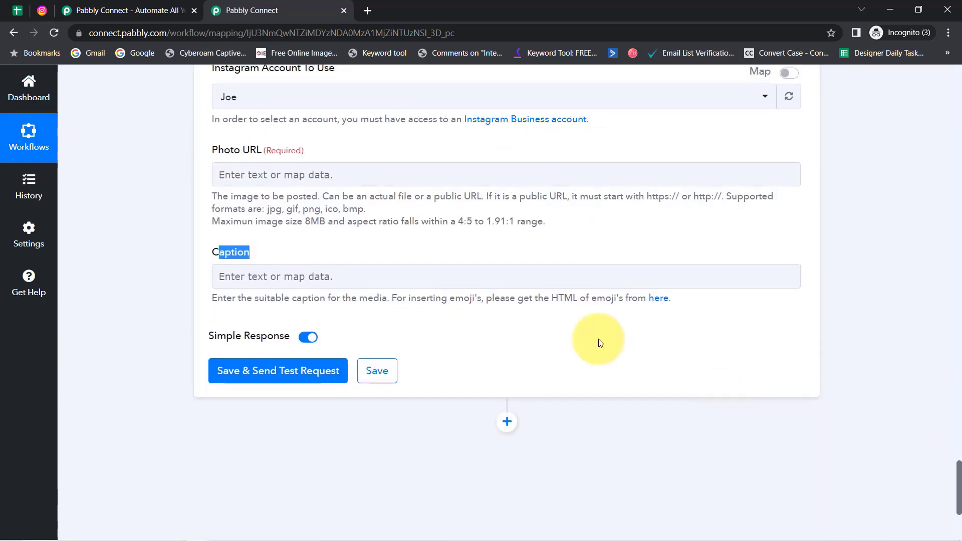
pyautogui.click(237, 185)
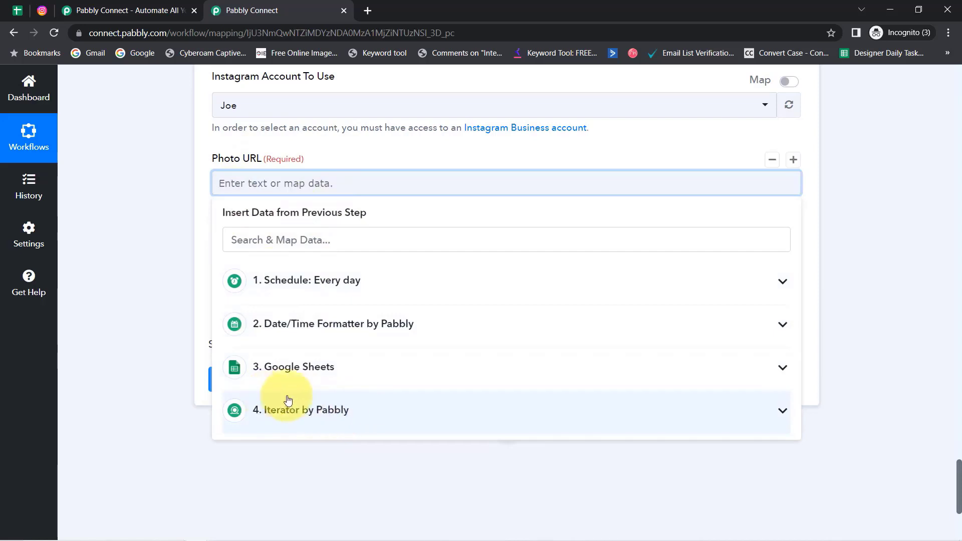
pyautogui.click(308, 418)
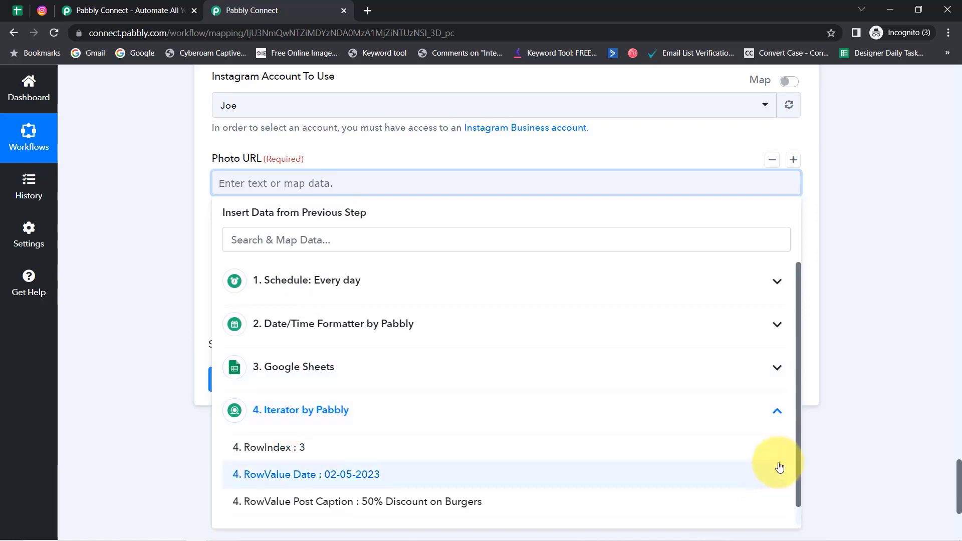
pyautogui.moveTo(799, 446); pyautogui.dragTo(800, 477)
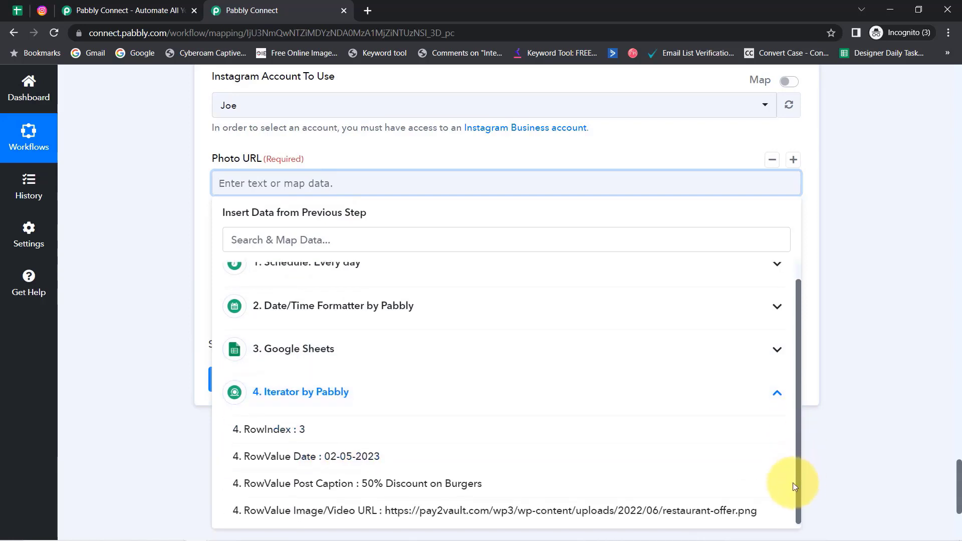
pyautogui.click(441, 511)
pyautogui.click(629, 193)
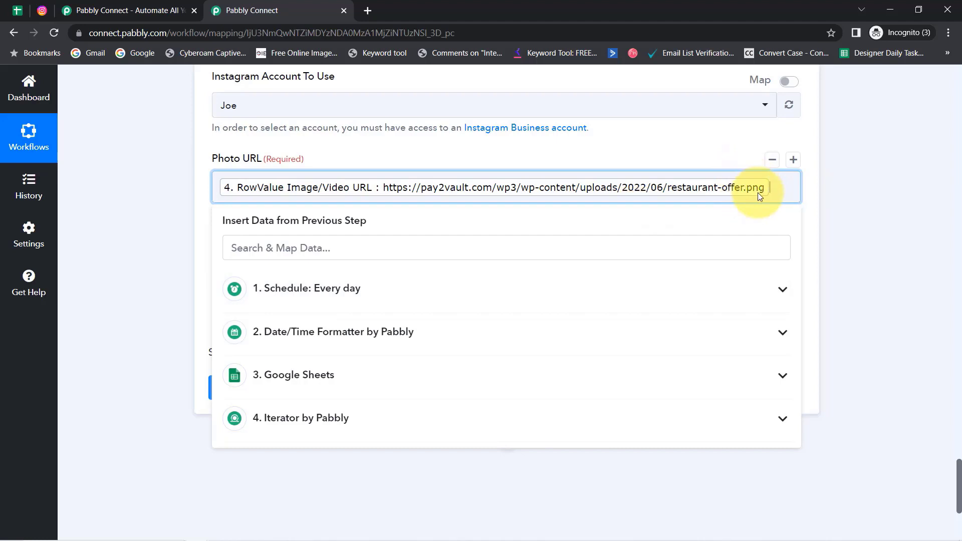
pyautogui.click(203, 285)
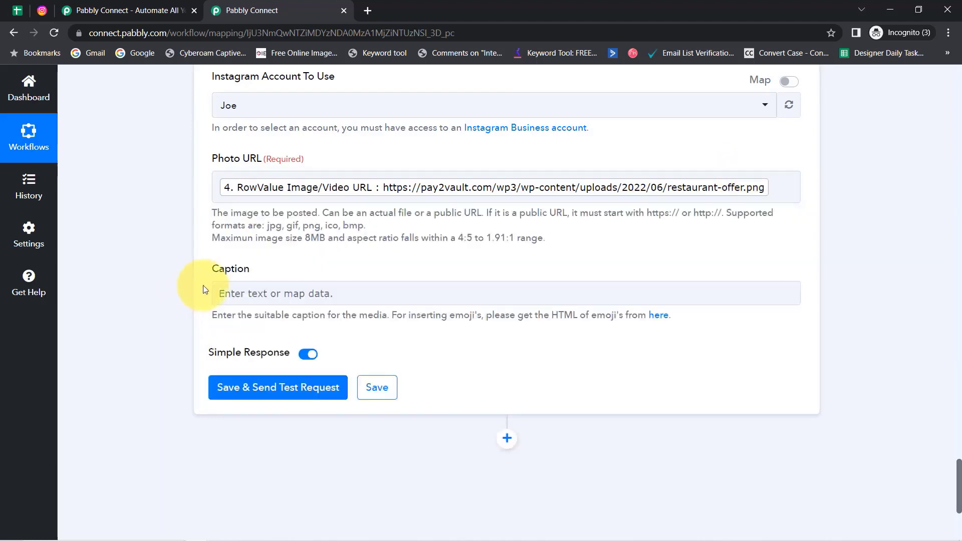
# Map the Caption to the iterator's RowValue Post Caption, then save the Instagram action with a test request and check its response
pyautogui.click(257, 296)
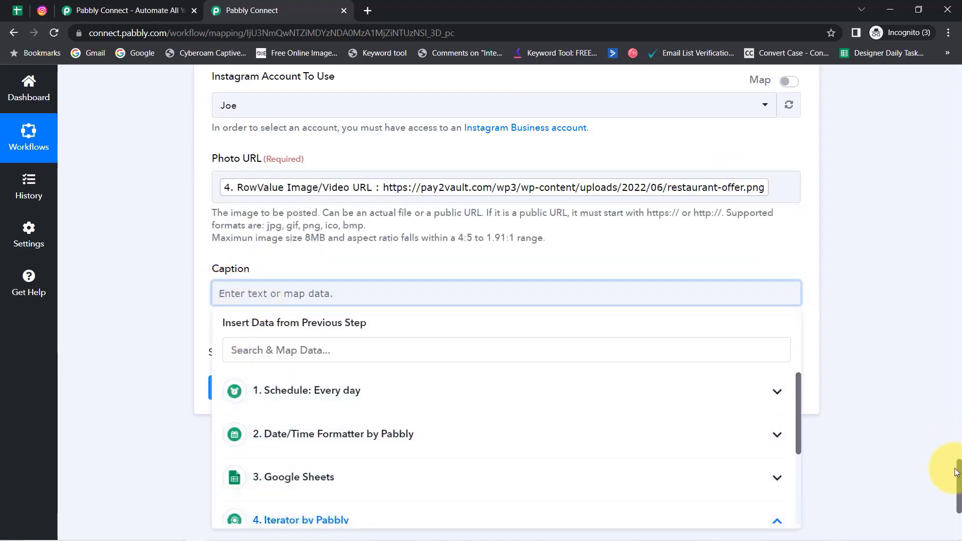
pyautogui.scroll(-3, 950, 435)
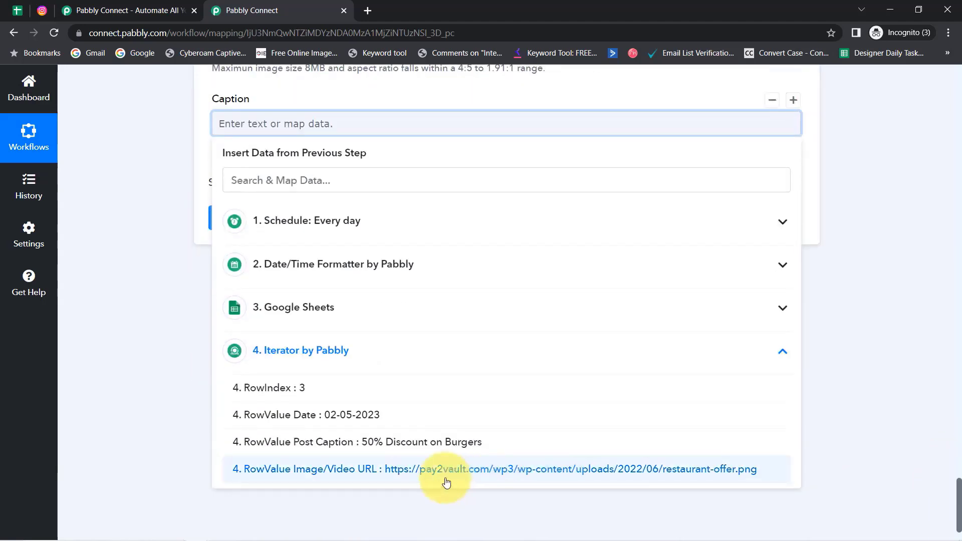
pyautogui.click(401, 443)
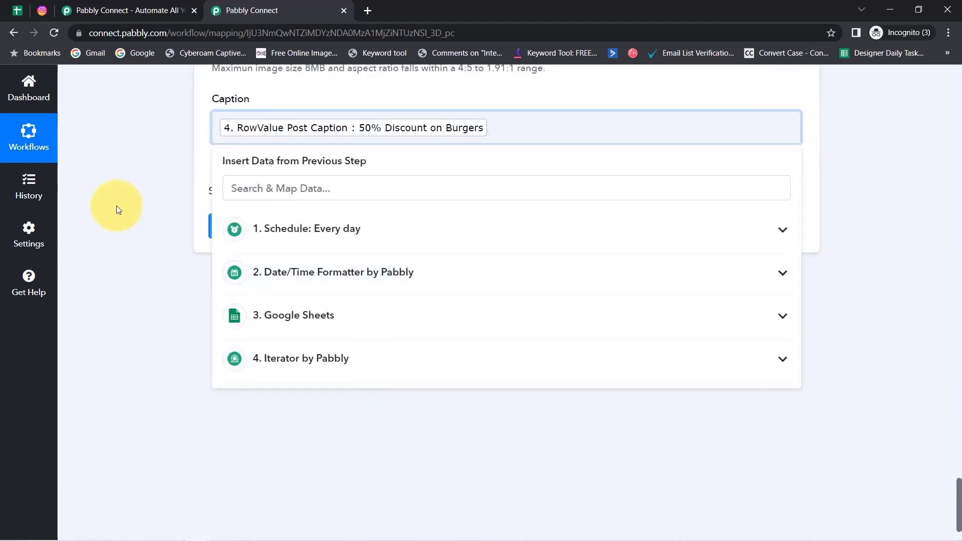
pyautogui.click(137, 208)
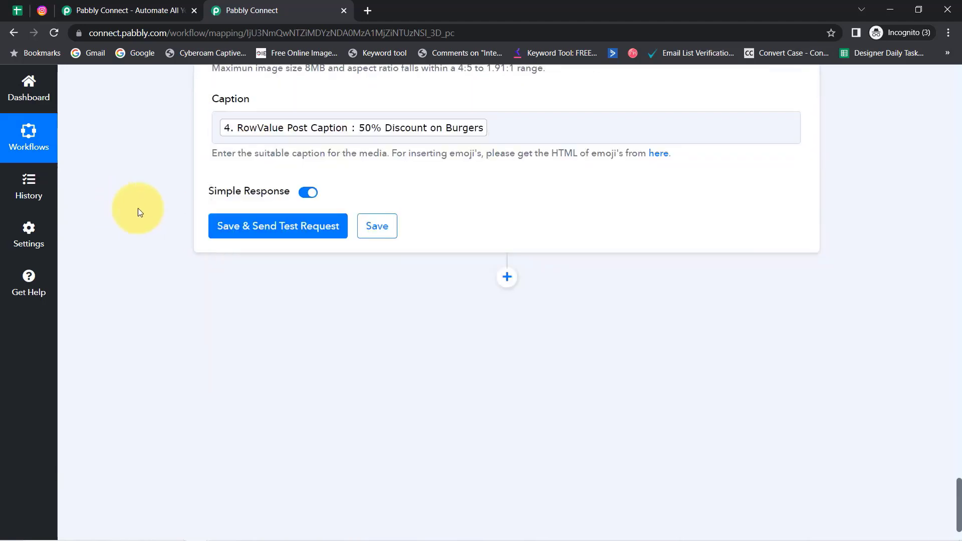
pyautogui.click(243, 231)
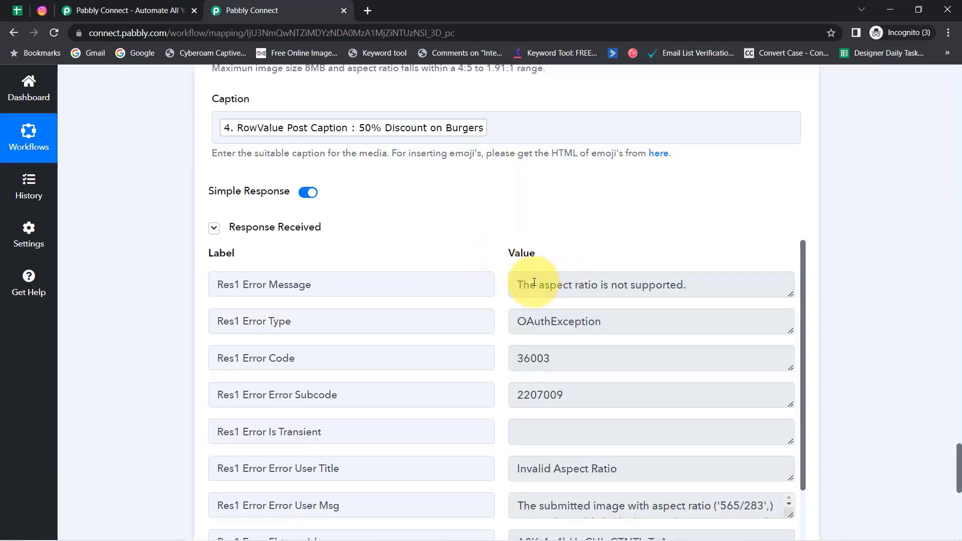
pyautogui.moveTo(534, 282); pyautogui.dragTo(702, 289)
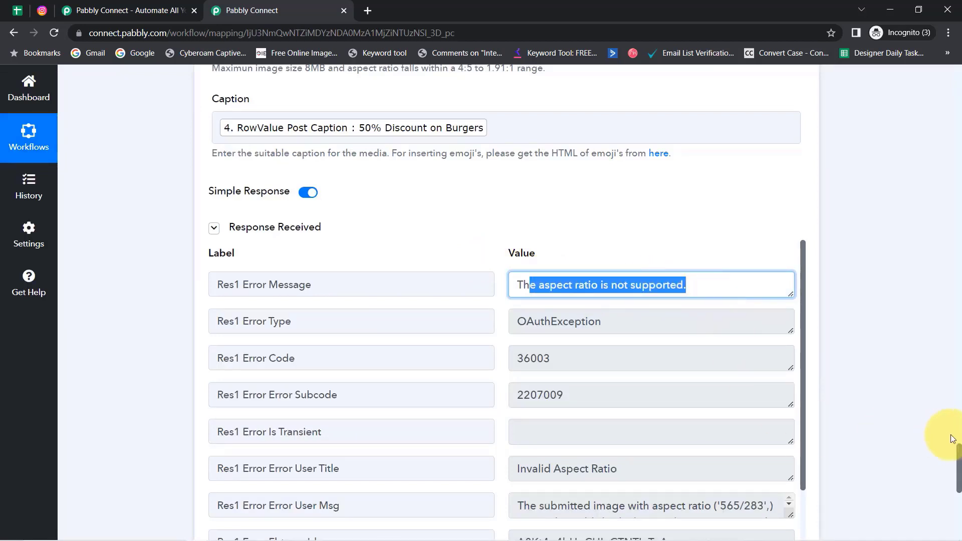
# Replace the mapped Photo URL with the pic_trulli.jpg image link opened from row 2 of the Google Sheet
pyautogui.moveTo(959, 459); pyautogui.dragTo(957, 437)
pyautogui.click(779, 200)
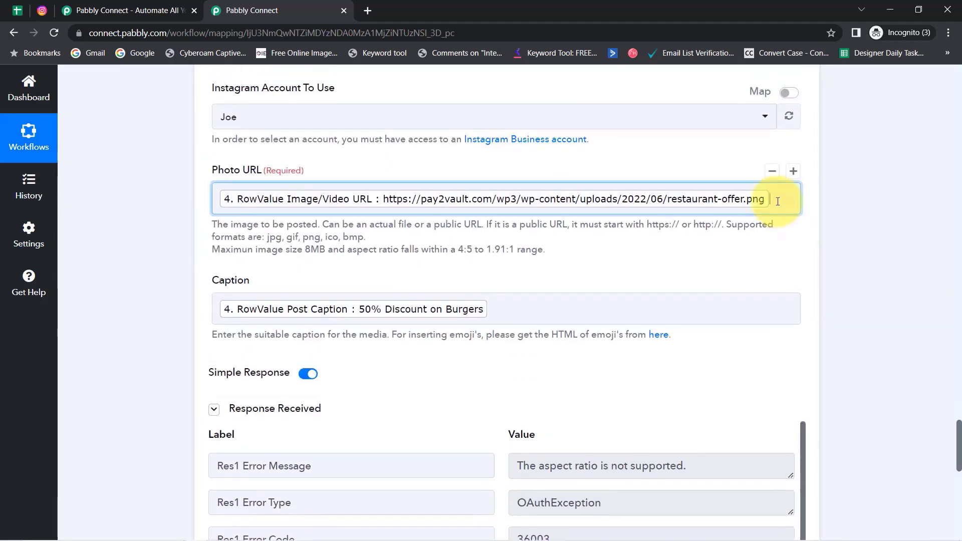
pyautogui.press('BackSpace')
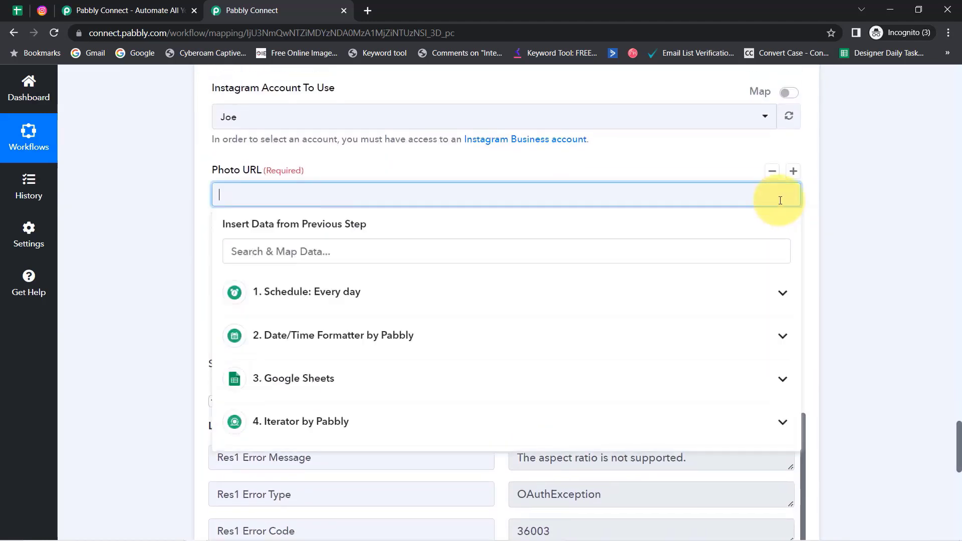
pyautogui.click(15, 10)
pyautogui.click(511, 265)
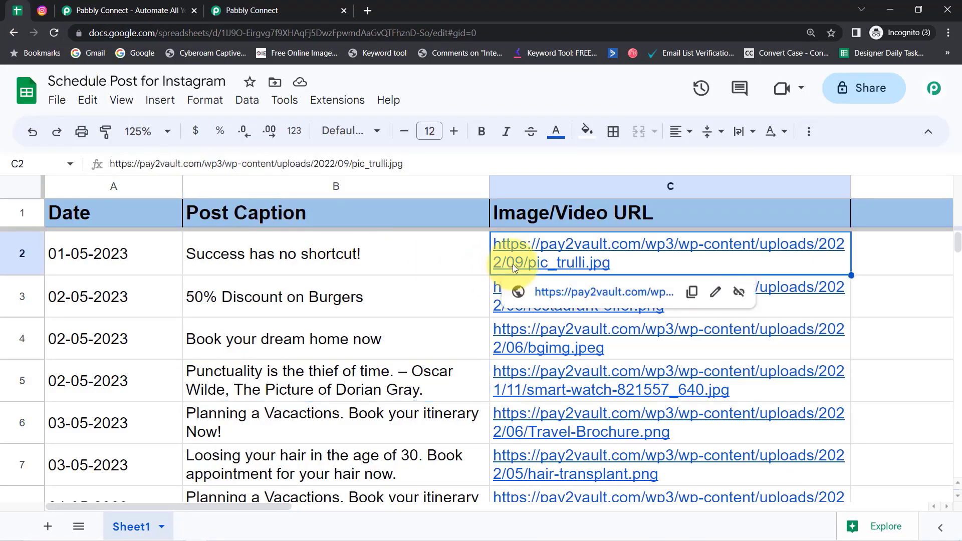
pyautogui.click(539, 297)
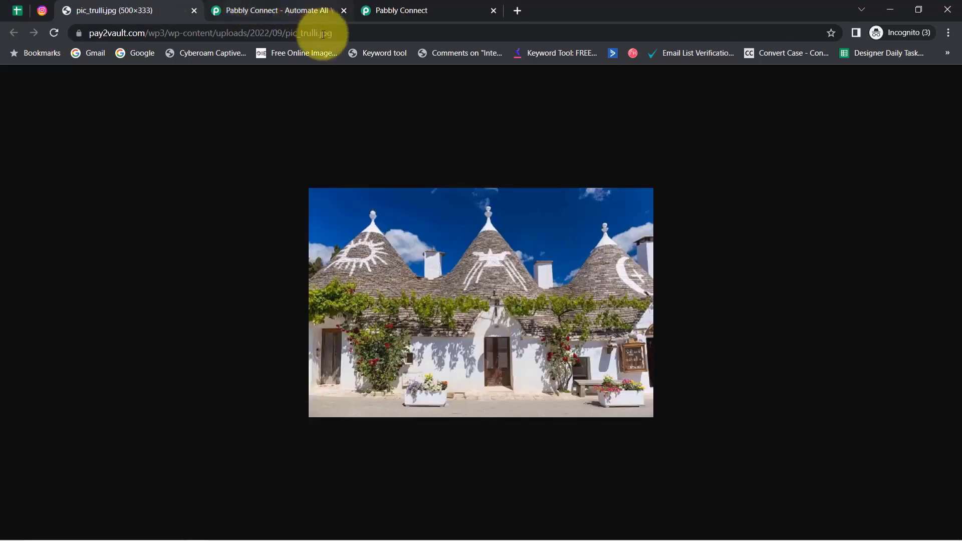
pyautogui.click(225, 30)
pyautogui.hotkey('ctrl', 'c')
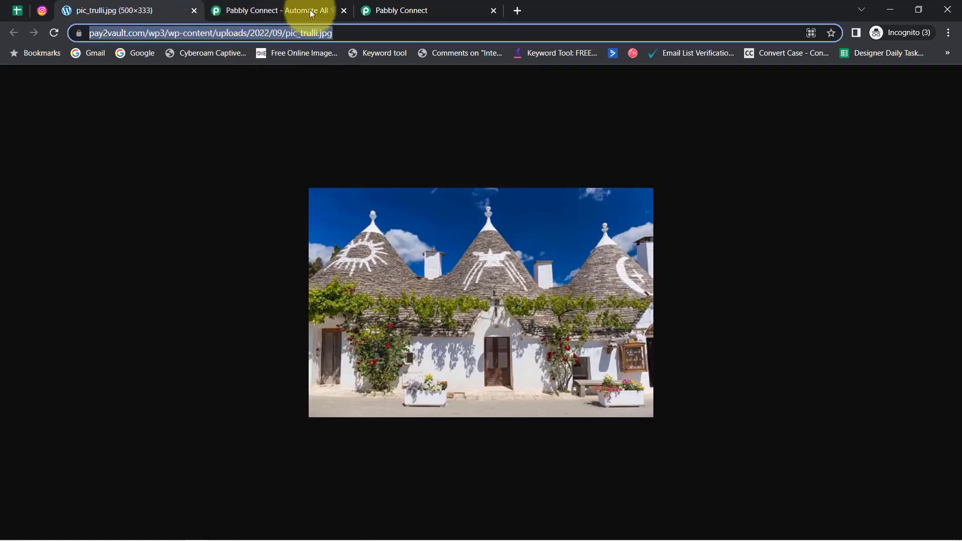
pyautogui.click(379, 4)
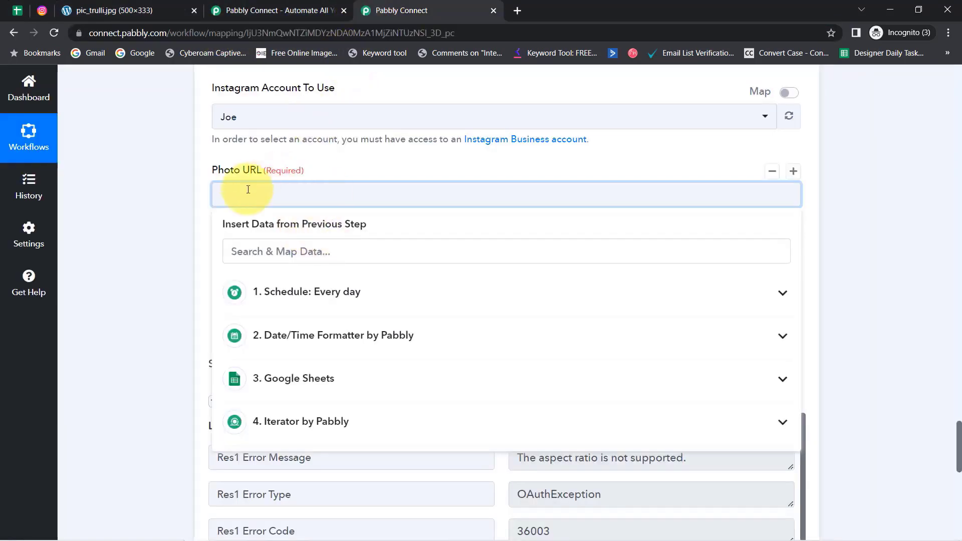
pyautogui.hotkey('ctrl', 'v')
pyautogui.click(150, 268)
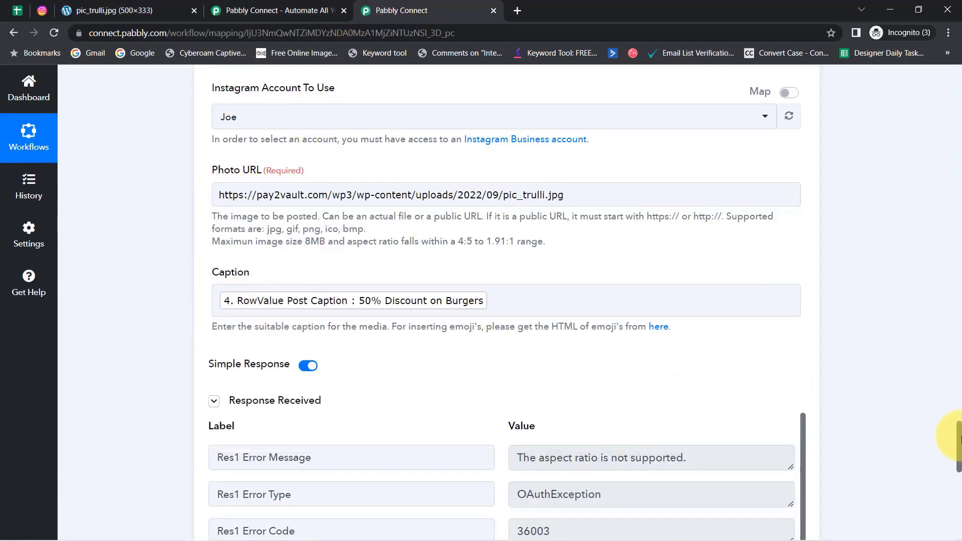
# Save the Instagram Publish Photo action with a new test request and check the returned Res1 Id and Res2 Id
pyautogui.moveTo(958, 441); pyautogui.dragTo(958, 468)
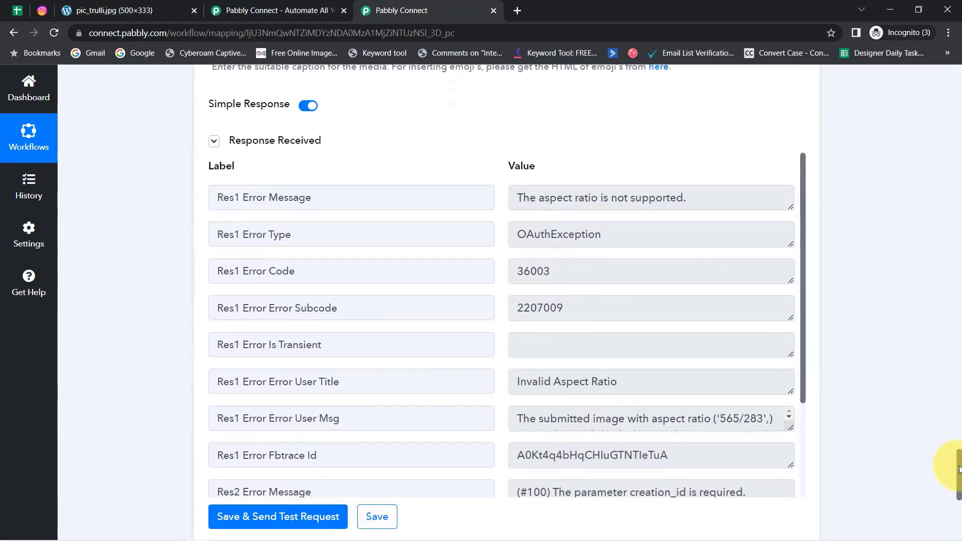
pyautogui.click(270, 144)
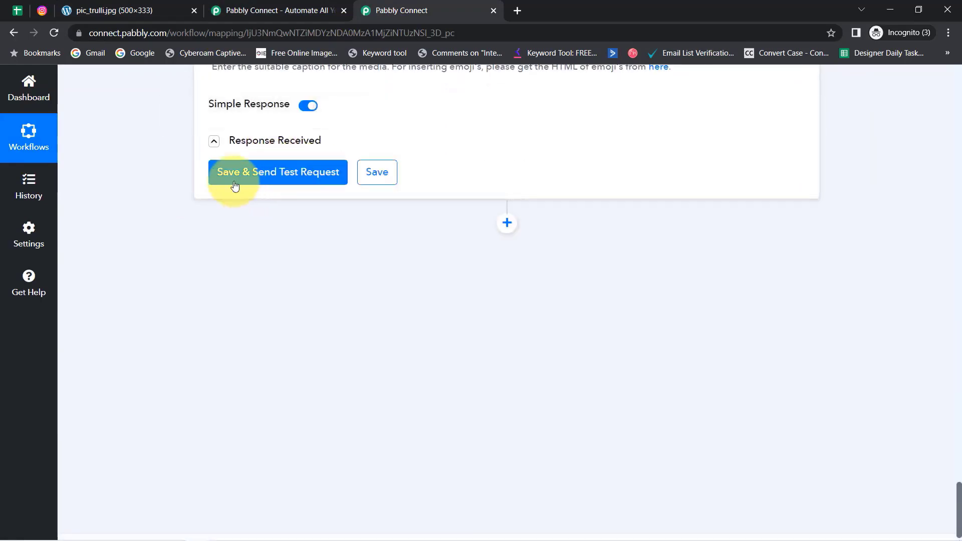
pyautogui.click(289, 189)
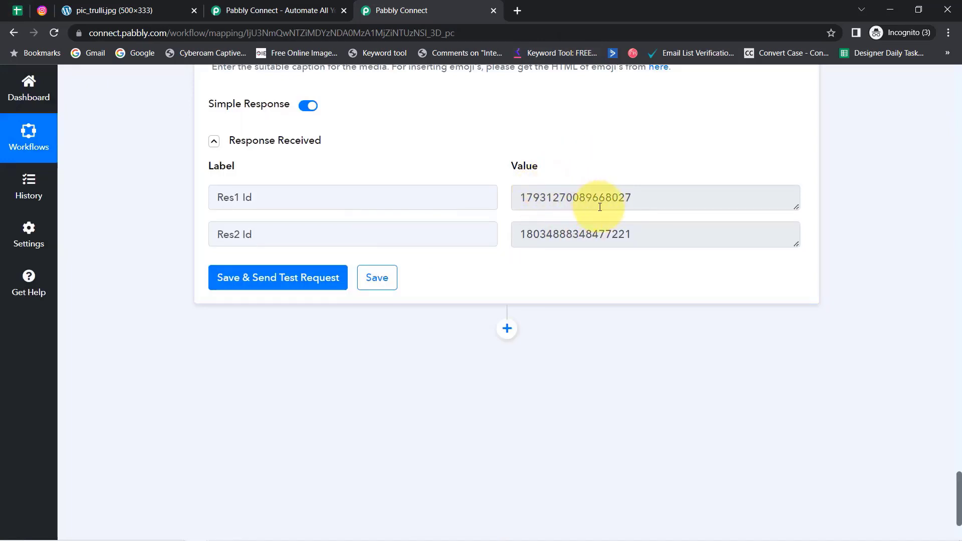
pyautogui.moveTo(599, 207); pyautogui.dragTo(516, 200)
pyautogui.moveTo(572, 234); pyautogui.dragTo(498, 233)
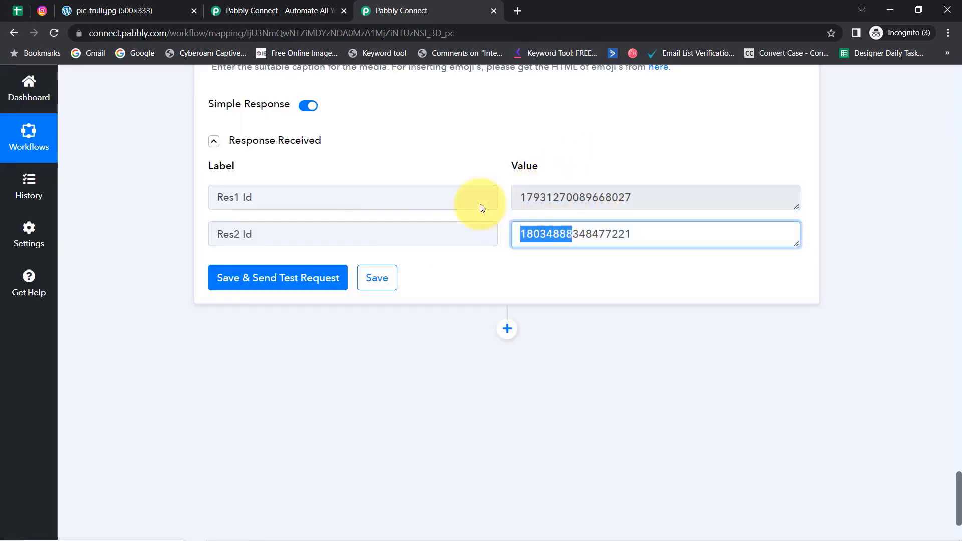
# Refresh the Instagram profile, compare the newest post with the pic_trulli.jpg source image, and open it to check its caption
pyautogui.click(42, 10)
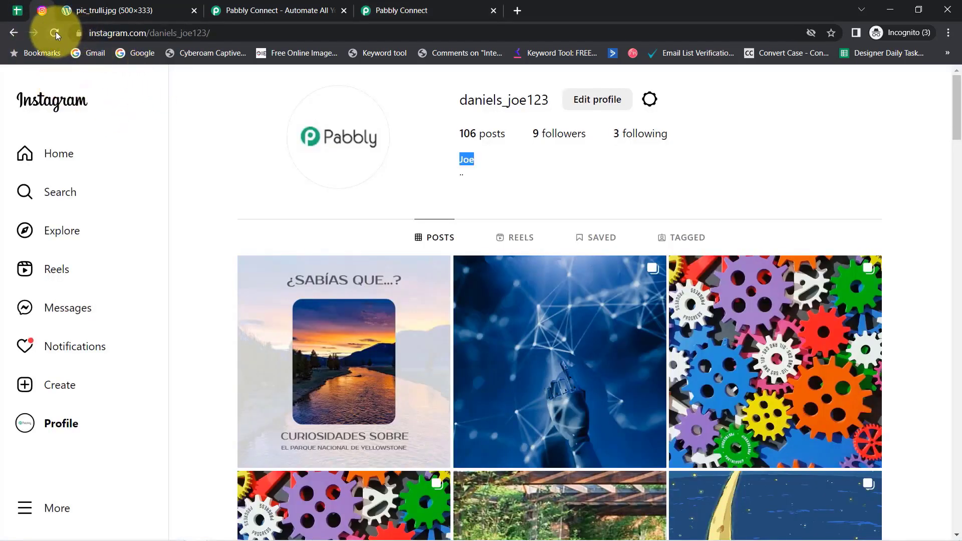
pyautogui.click(54, 32)
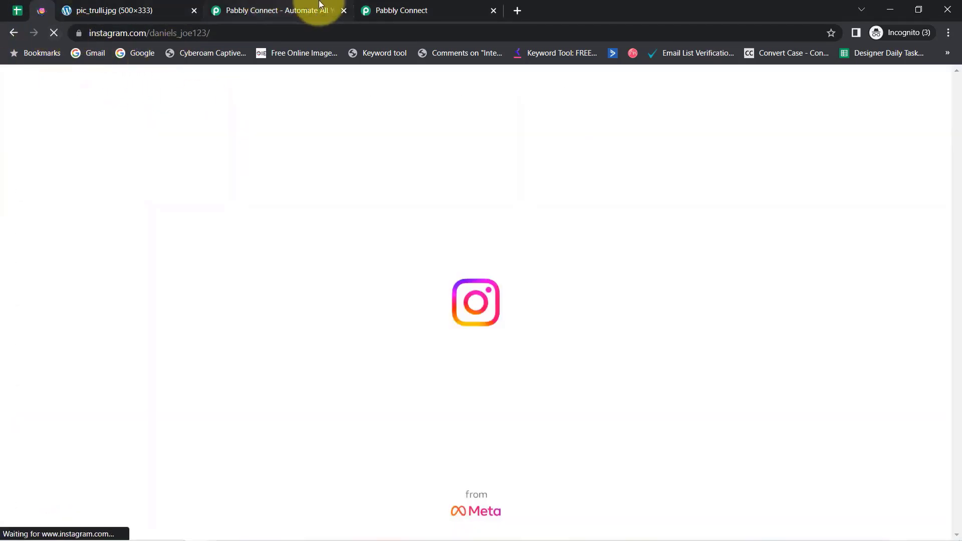
pyautogui.click(129, 11)
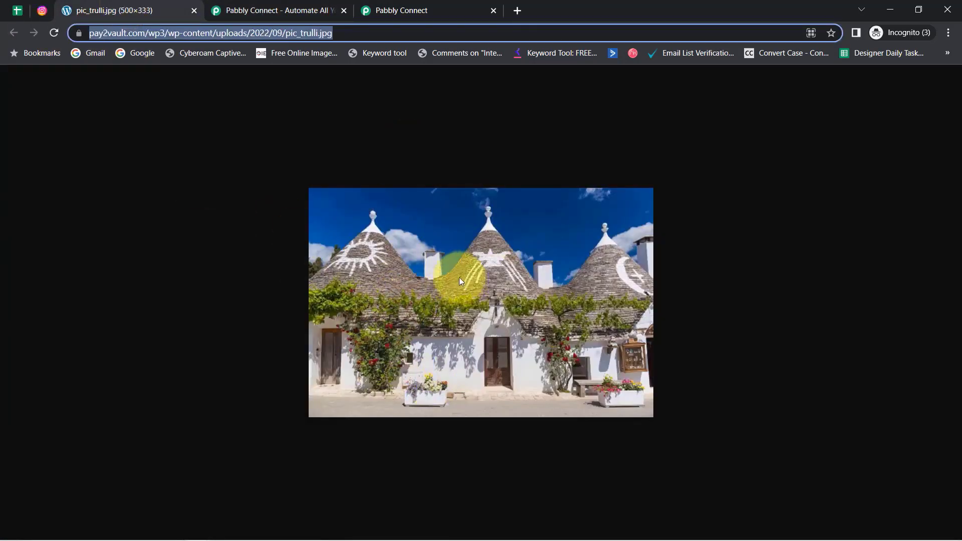
pyautogui.click(42, 11)
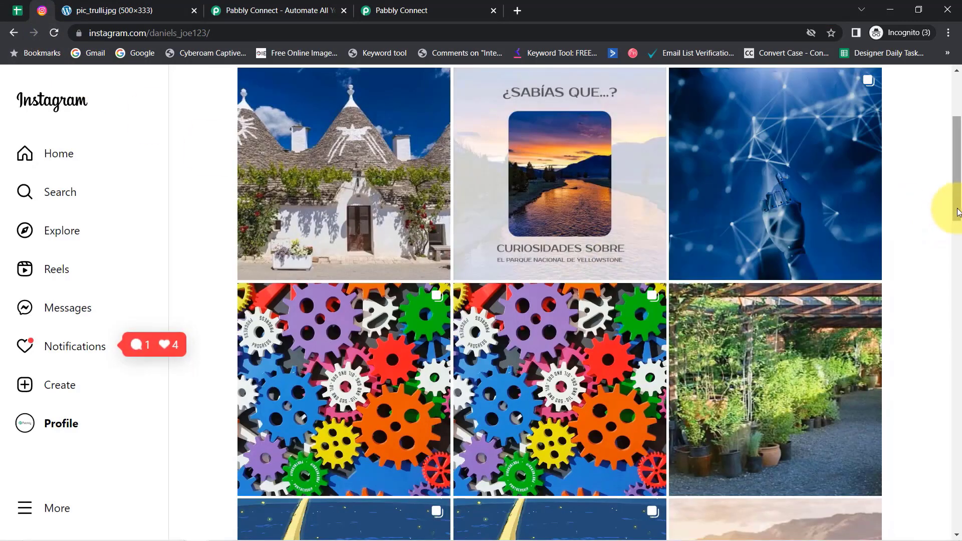
pyautogui.scroll(3, 958, 213)
pyautogui.scroll(-2, 945, 194)
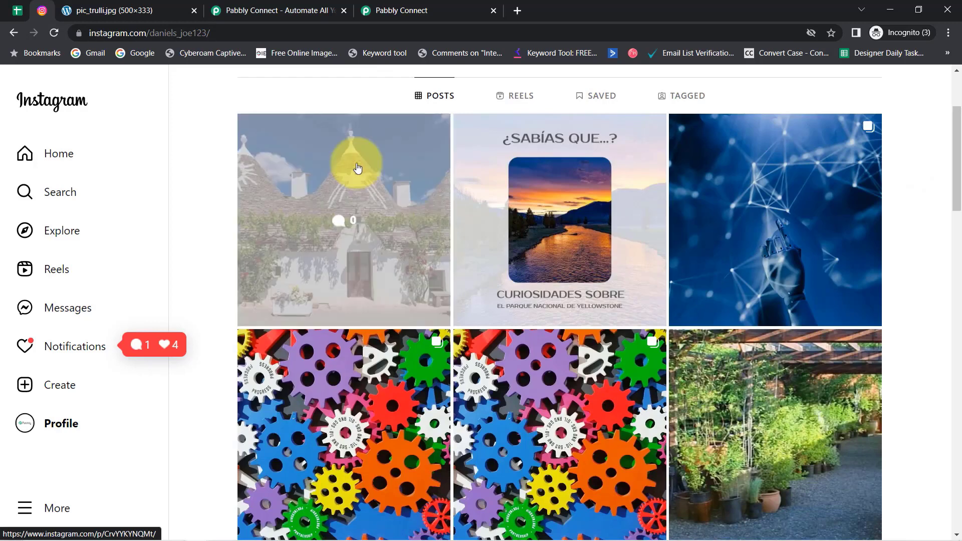
pyautogui.click(358, 168)
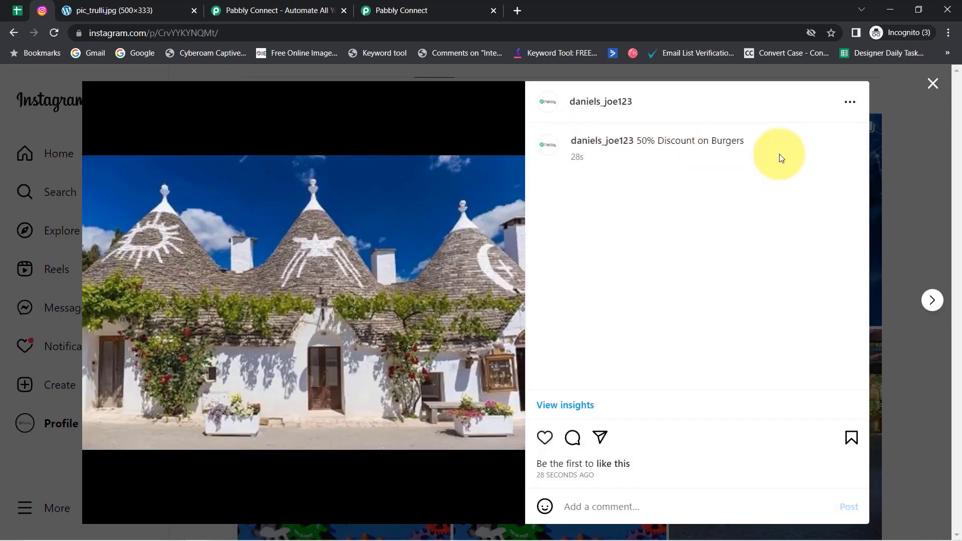
pyautogui.moveTo(656, 144); pyautogui.dragTo(692, 144)
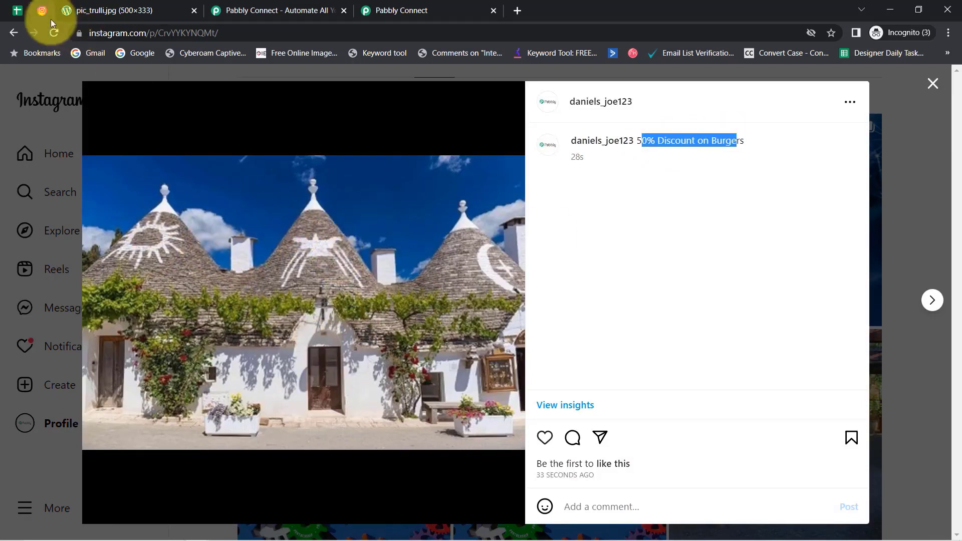
# Review the Date, Post Caption and Image/Video URL columns in the Schedule Post for Instagram spreadsheet
pyautogui.click(20, 13)
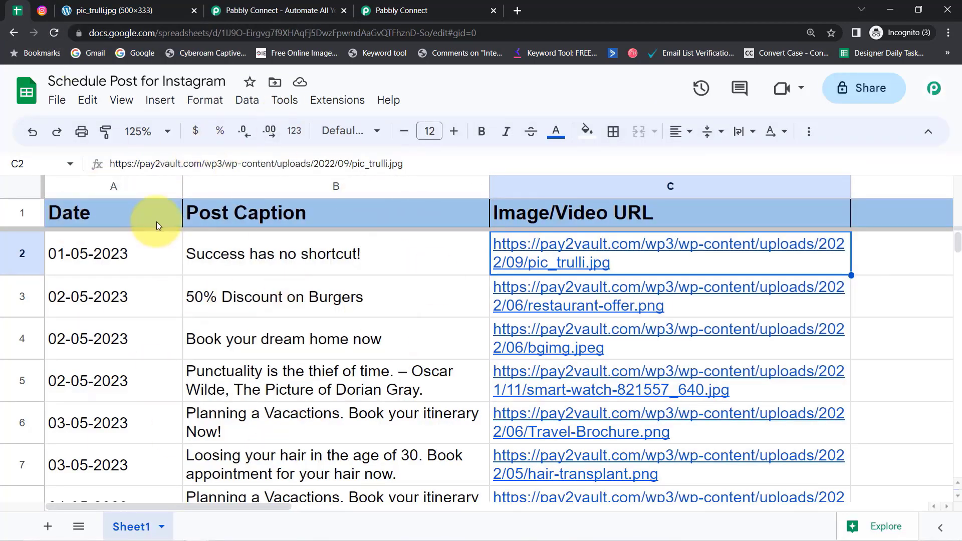
pyautogui.click(38, 191)
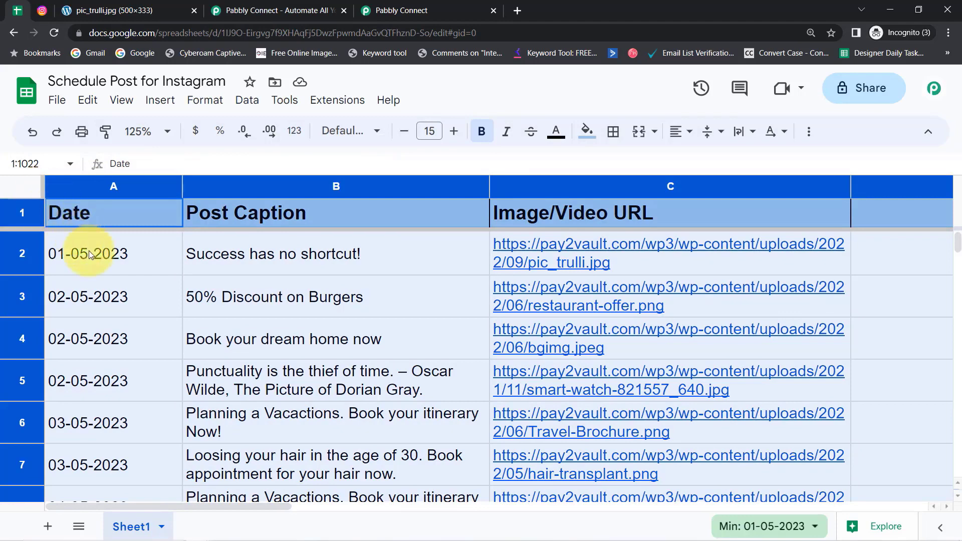
pyautogui.click(105, 257)
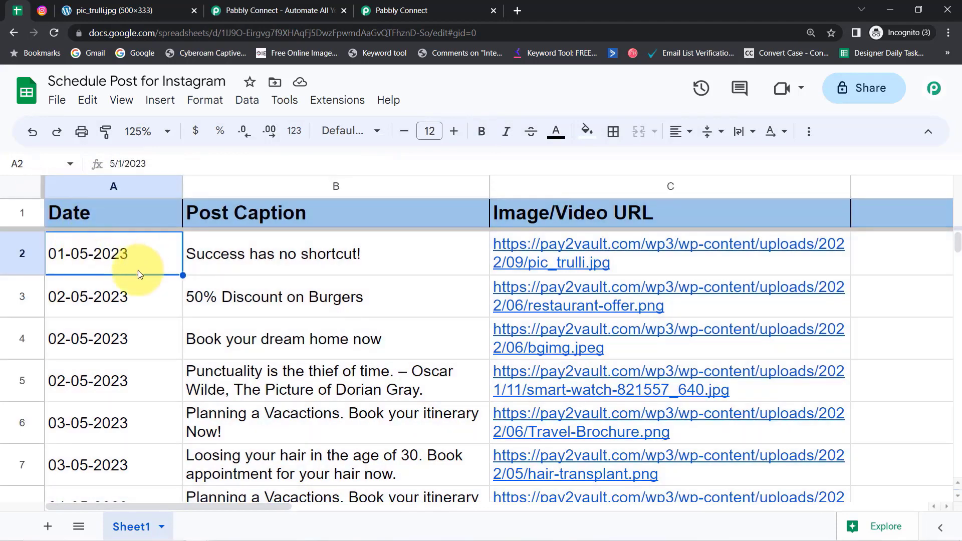
pyautogui.click(265, 254)
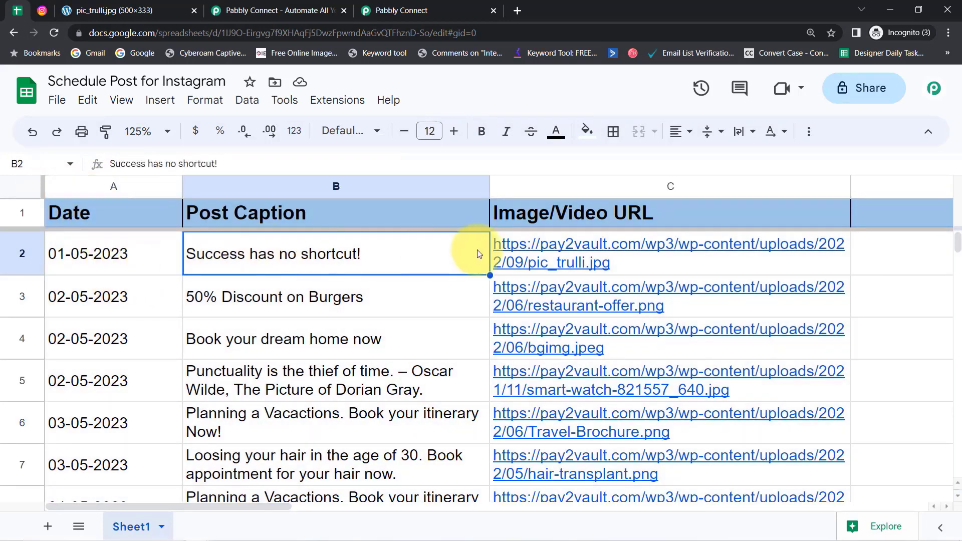
pyautogui.click(593, 190)
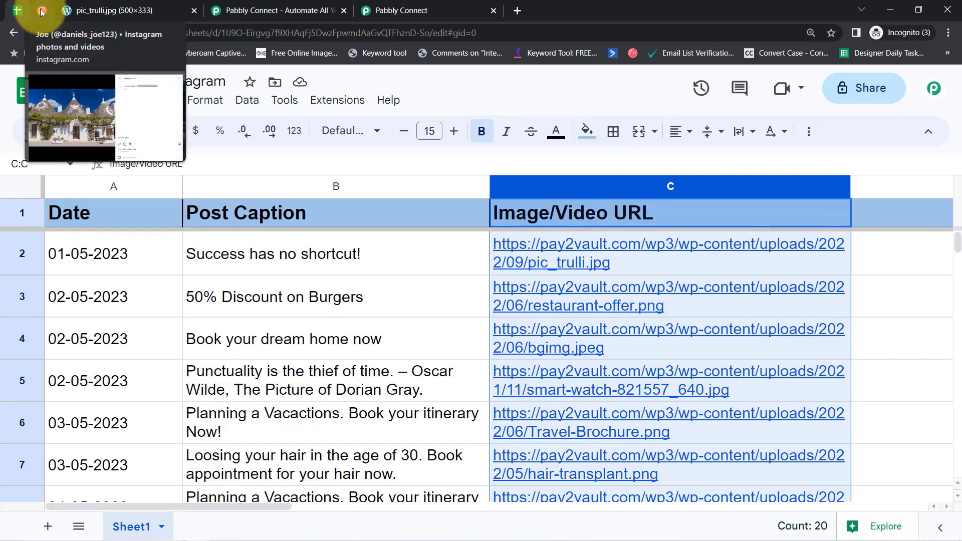
pyautogui.click(276, 277)
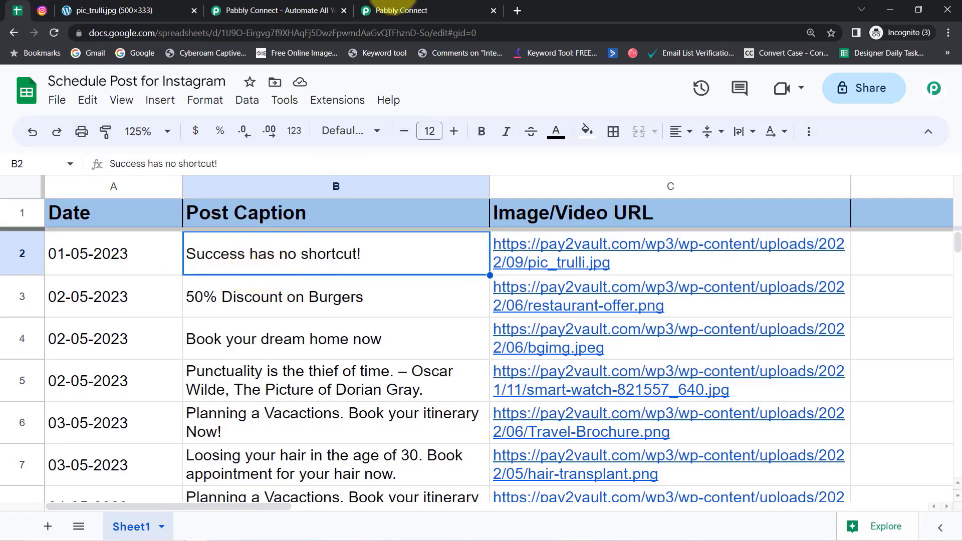
# Return to the Pabbly Connect workflow and collapse its Schedule trigger and Date/Time Formatter action
pyautogui.click(403, 10)
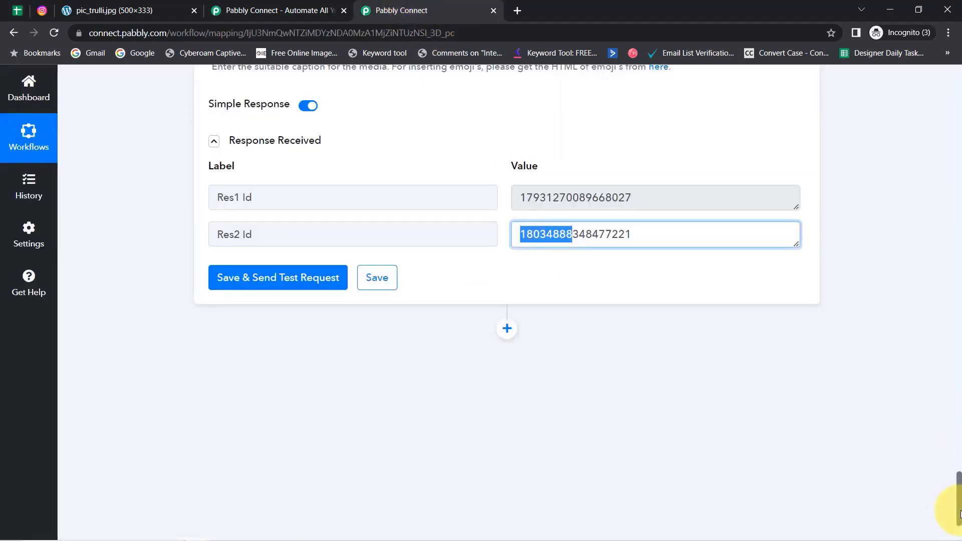
pyautogui.moveTo(959, 513); pyautogui.dragTo(943, 65)
pyautogui.click(301, 264)
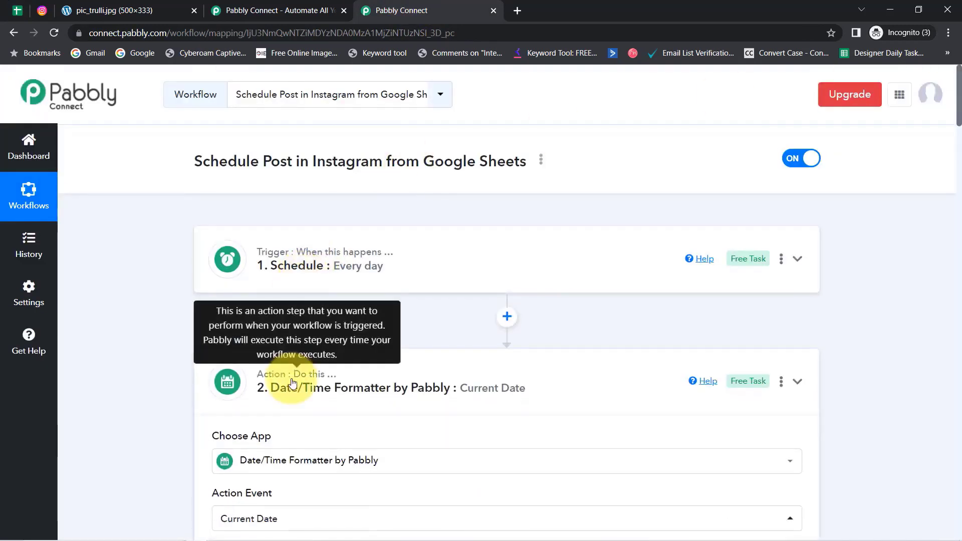
pyautogui.click(293, 383)
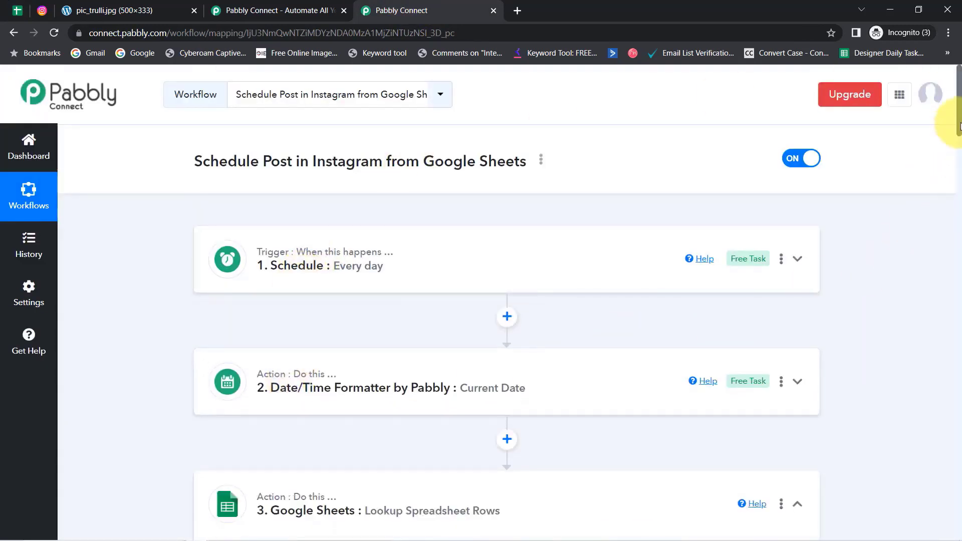
# Review the Photo URL requirements in the Instagram action, including supported formats, maximum image size and aspect ratio range
pyautogui.moveTo(960, 125); pyautogui.dragTo(948, 429)
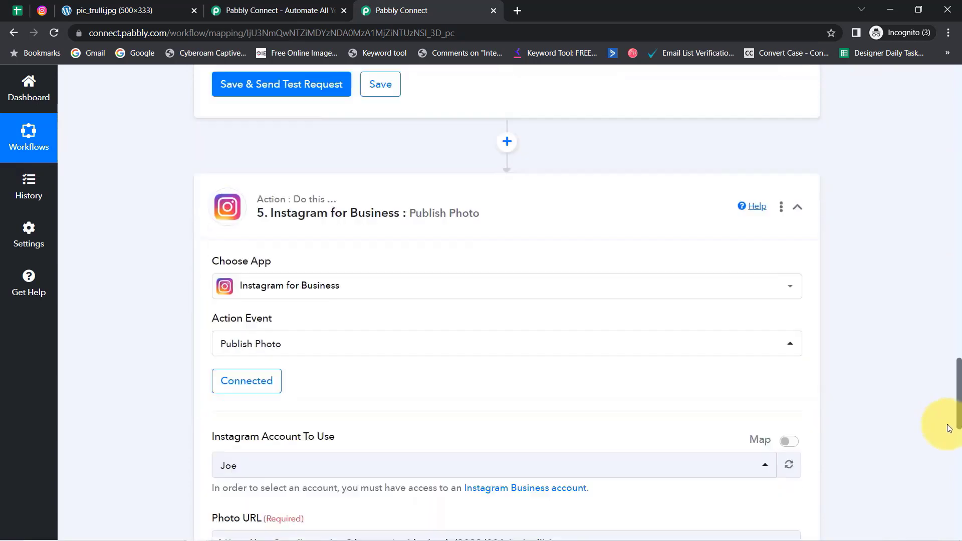
pyautogui.scroll(-6, 942, 401)
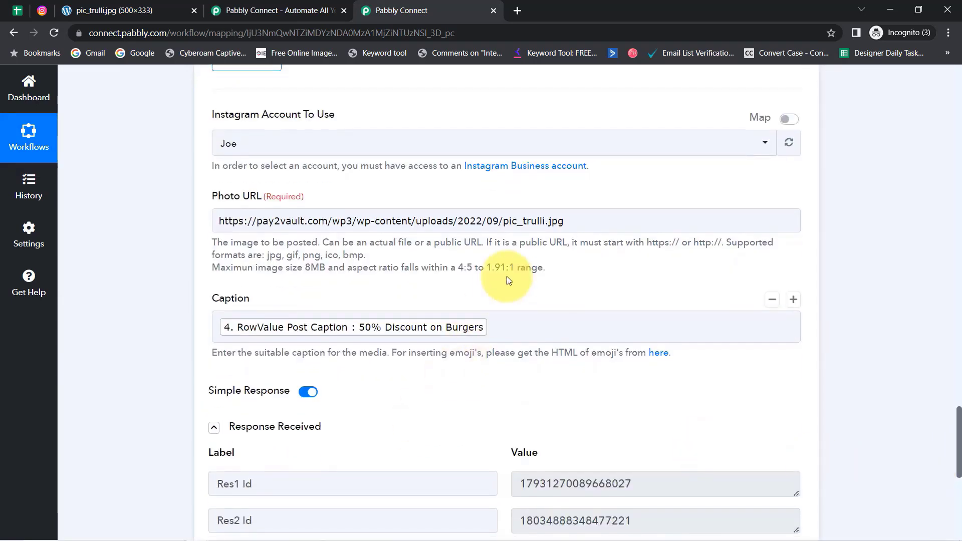
pyautogui.moveTo(355, 275); pyautogui.dragTo(506, 273)
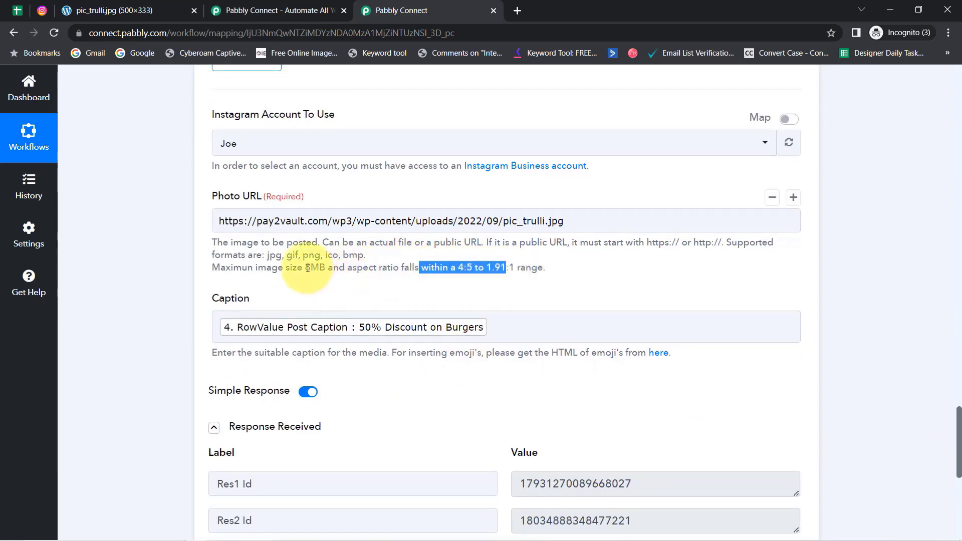
pyautogui.moveTo(285, 273); pyautogui.dragTo(350, 273)
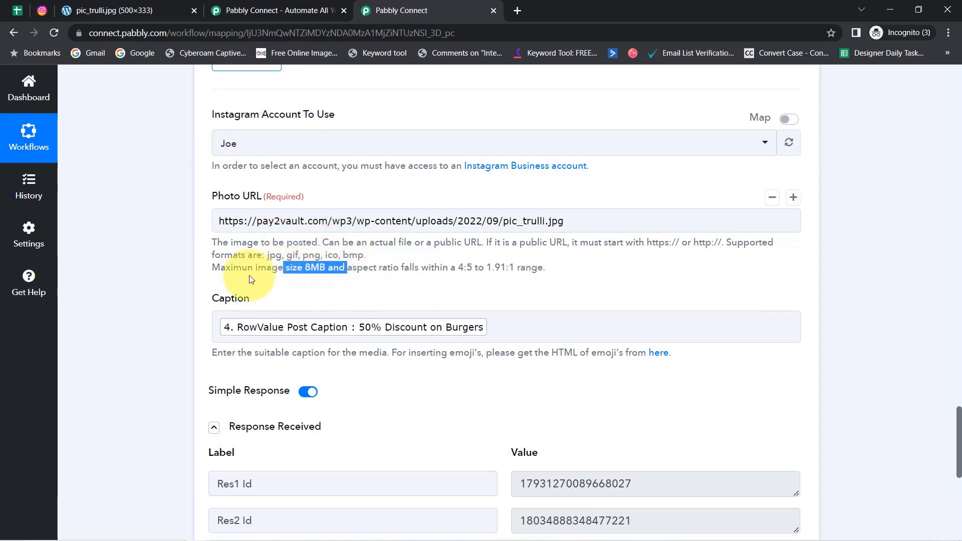
pyautogui.moveTo(216, 243); pyautogui.dragTo(551, 276)
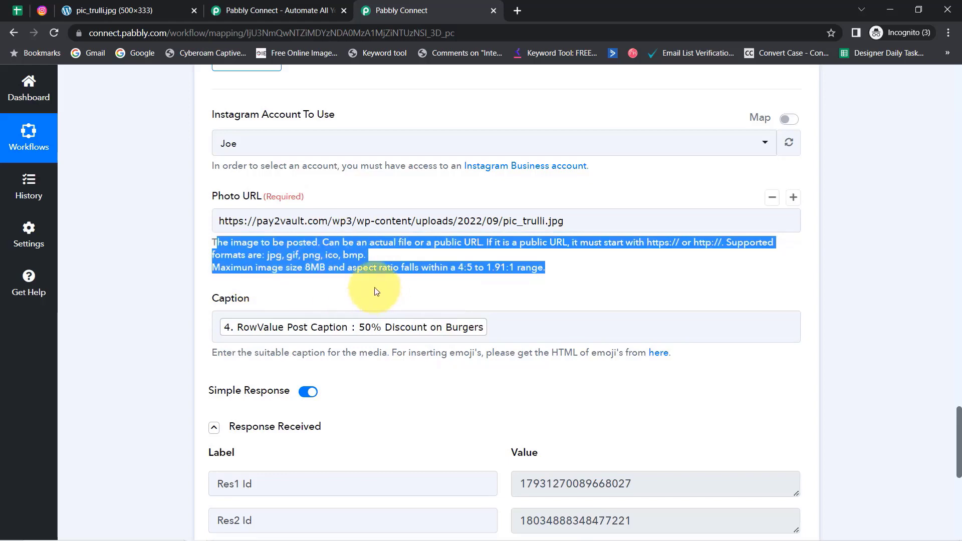
# Open the sharing options of the Schedule Post in Instagram from Google Sheets workflow and copy its share link
pyautogui.moveTo(959, 441); pyautogui.dragTo(955, 32)
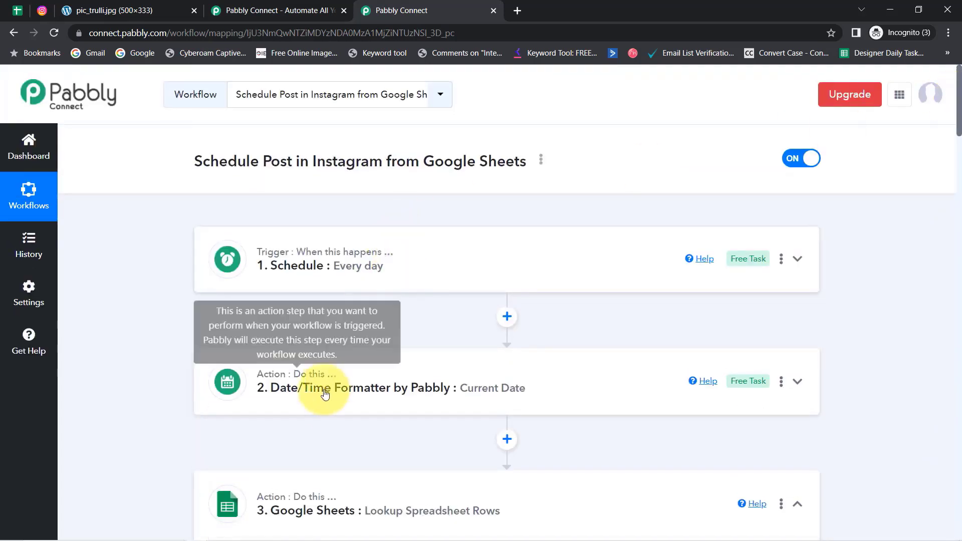
pyautogui.click(541, 161)
pyautogui.click(448, 221)
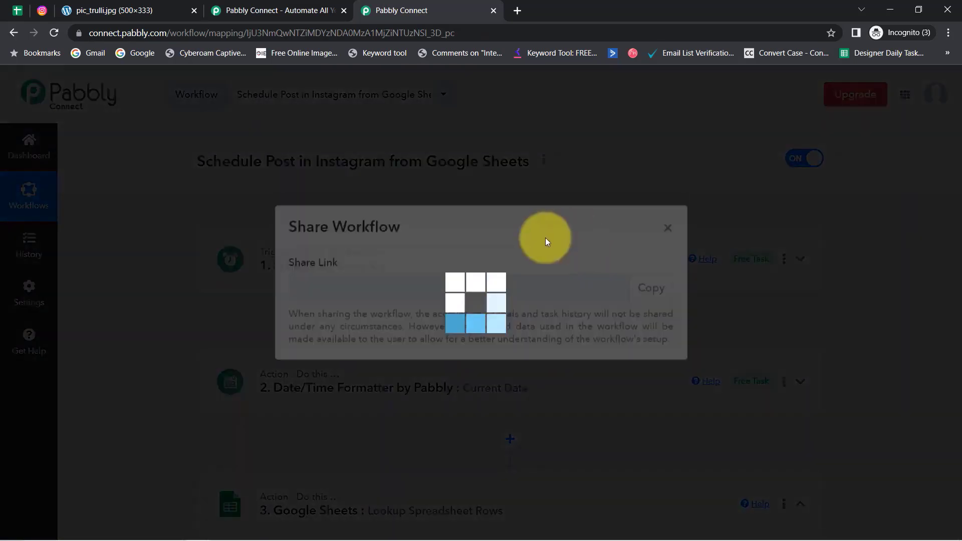
pyautogui.click(652, 307)
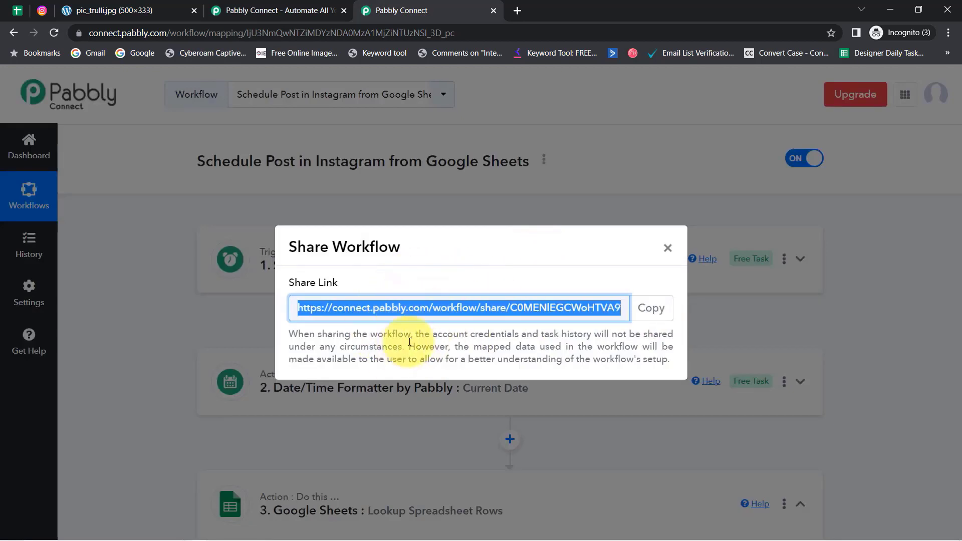
# Close the workflow sharing dialog and collapse the Google Sheets and Instagram for Business actions
pyautogui.click(668, 248)
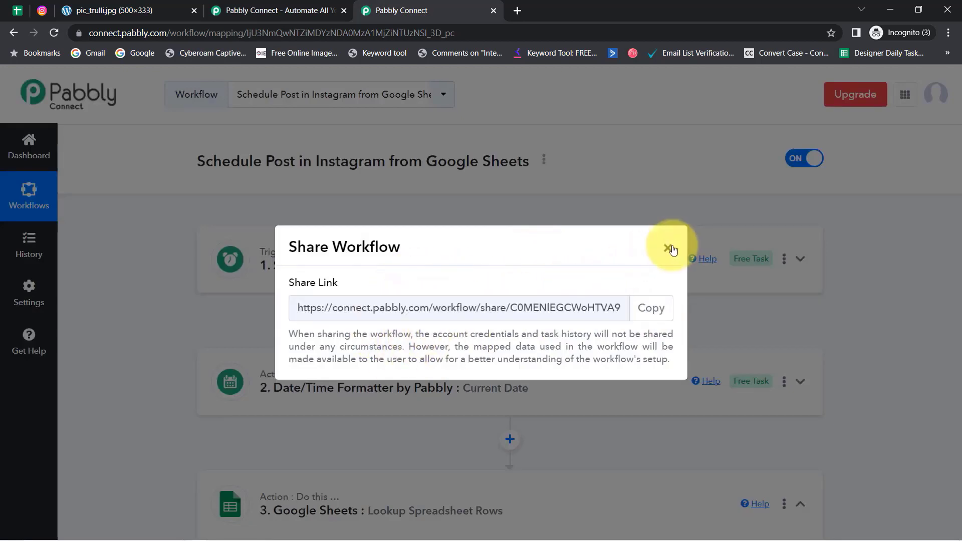
pyautogui.scroll(-6, 652, 326)
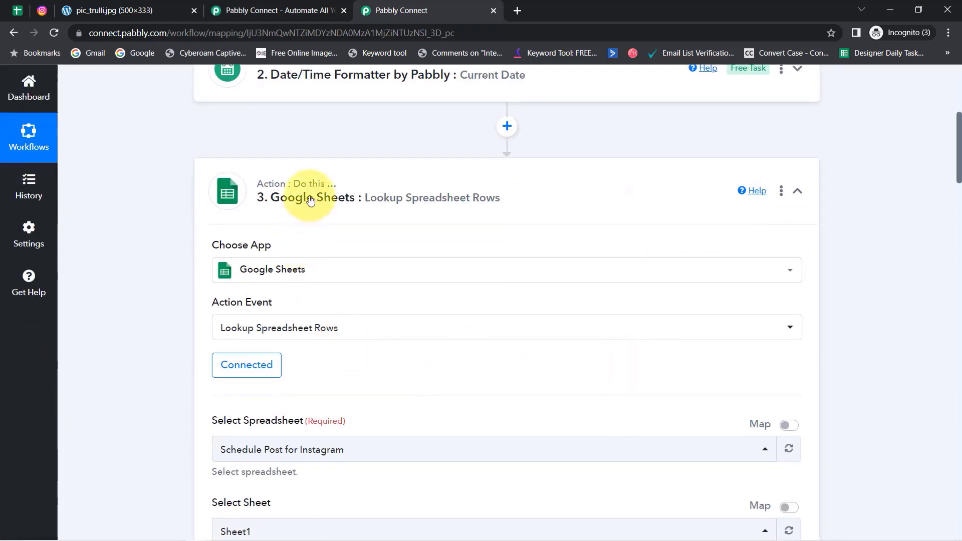
pyautogui.click(316, 320)
pyautogui.scroll(-1, 314, 325)
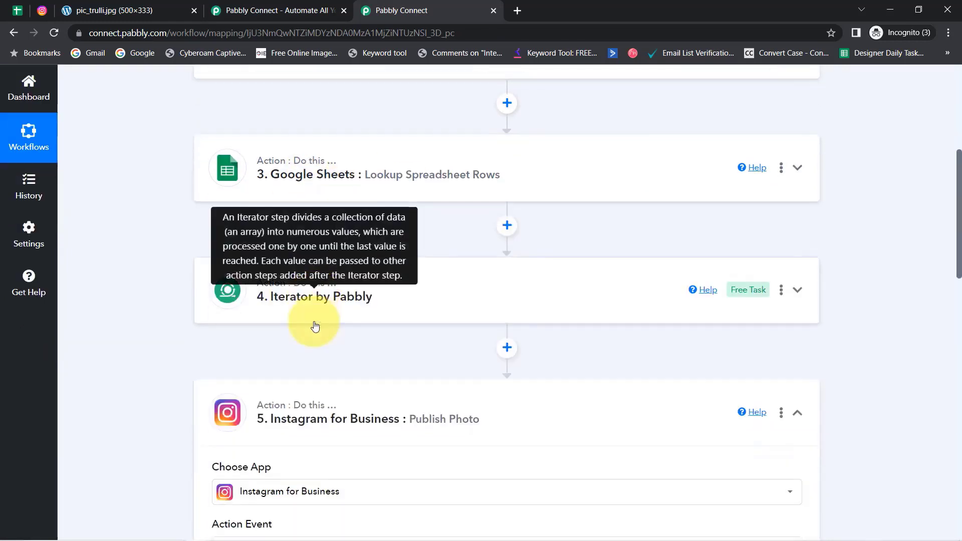
pyautogui.click(297, 359)
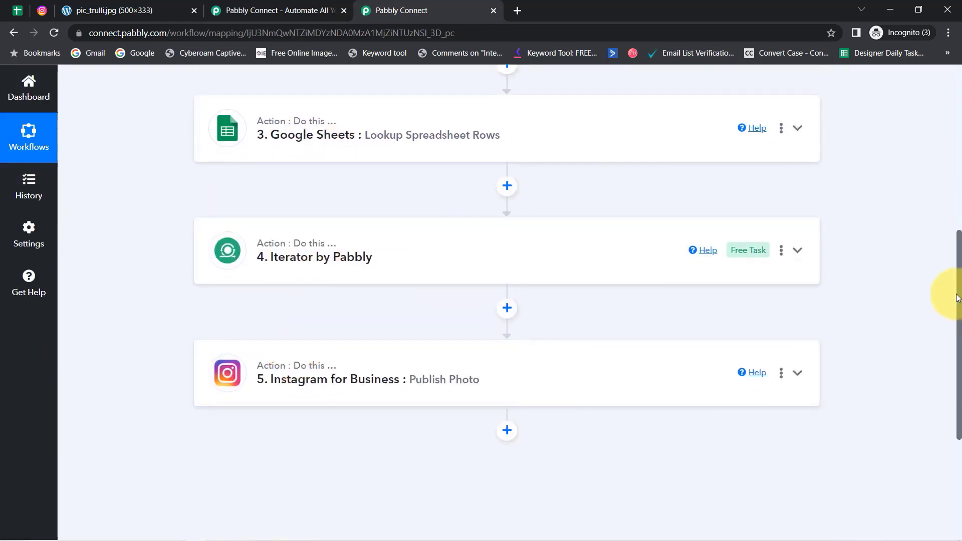
pyautogui.scroll(8, 941, 210)
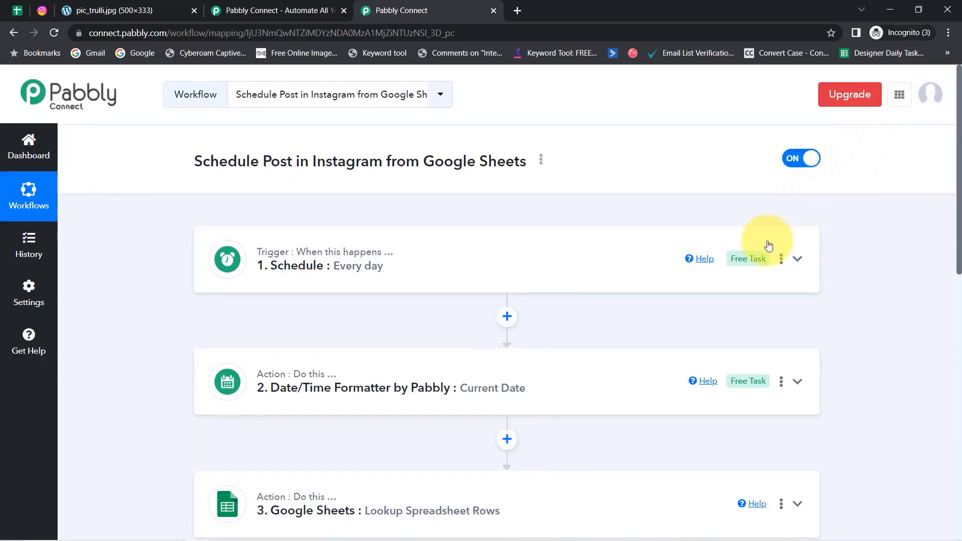
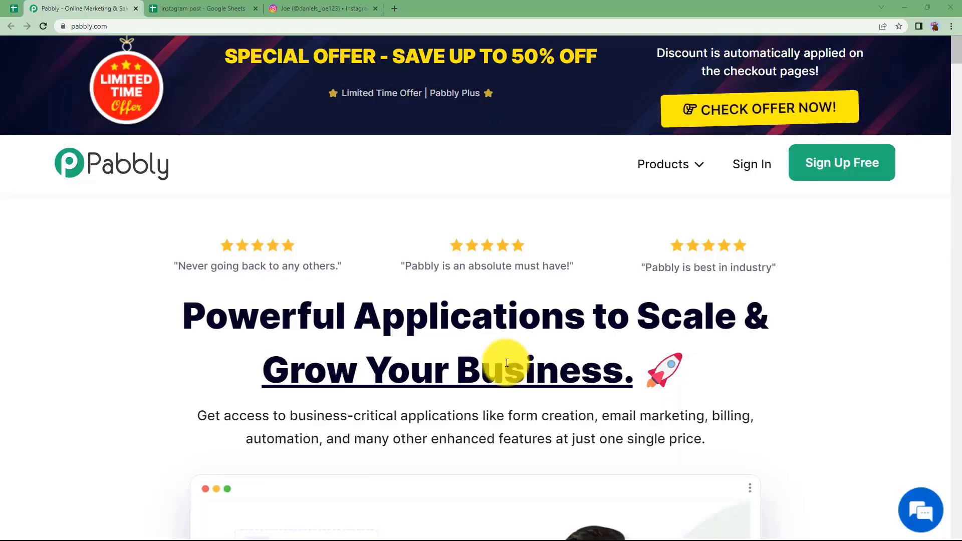
# Review the Title, Link and Date columns of the instagram post spreadsheet and the existing posts on the Instagram profile
pyautogui.click(323, 10)
pyautogui.click(230, 6)
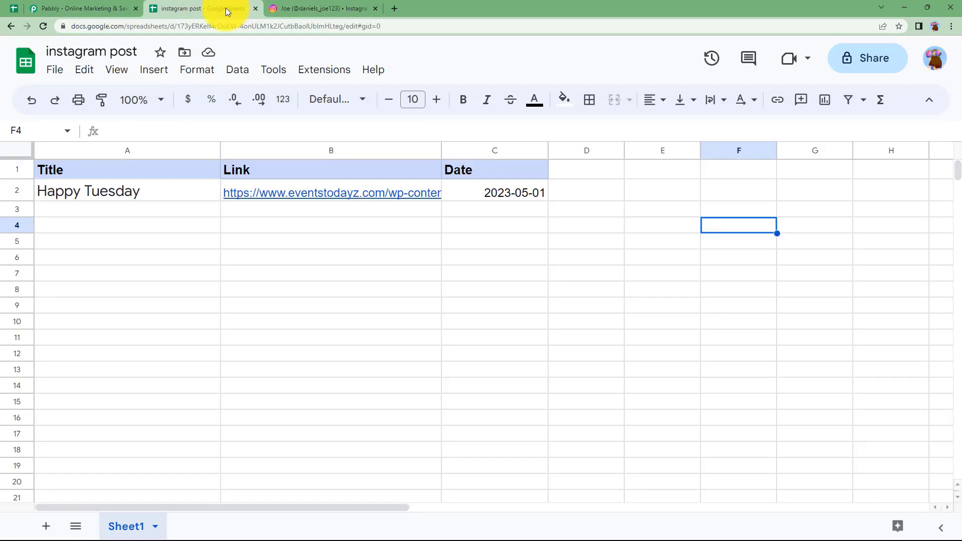
pyautogui.click(118, 7)
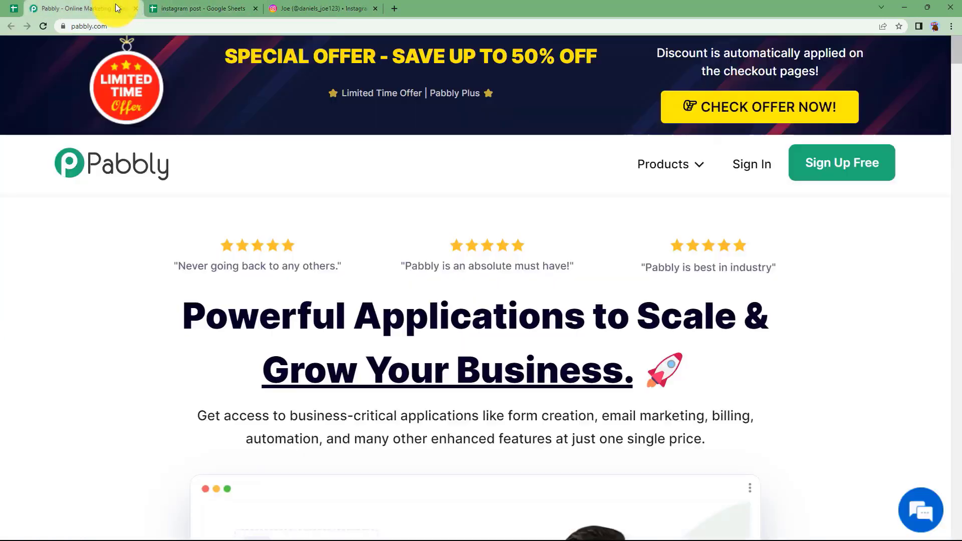
pyautogui.click(175, 10)
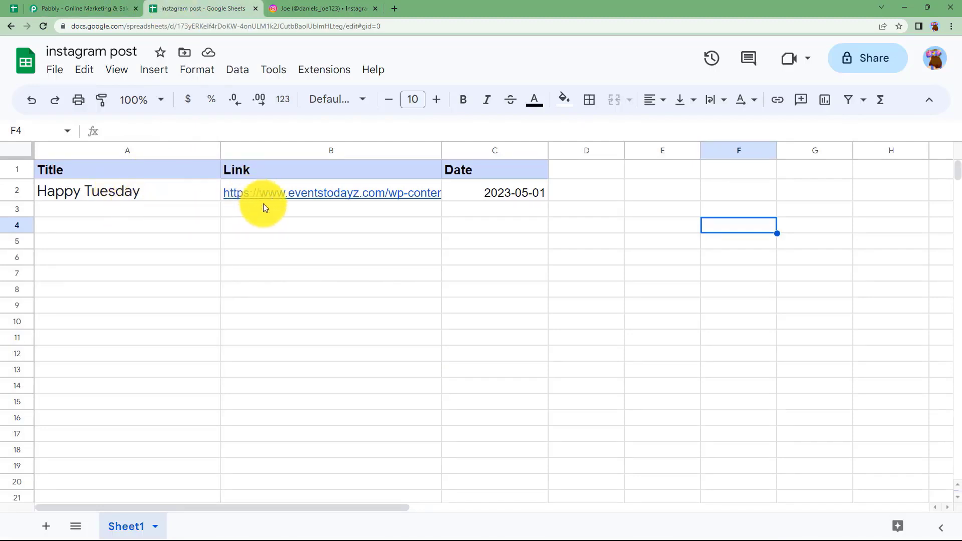
pyautogui.moveTo(264, 200)
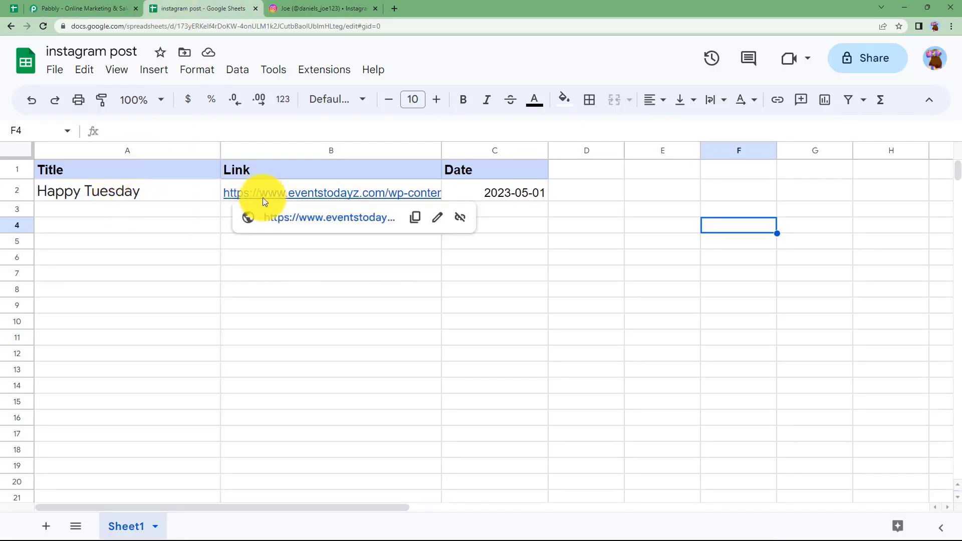
pyautogui.click(534, 197)
pyautogui.click(527, 209)
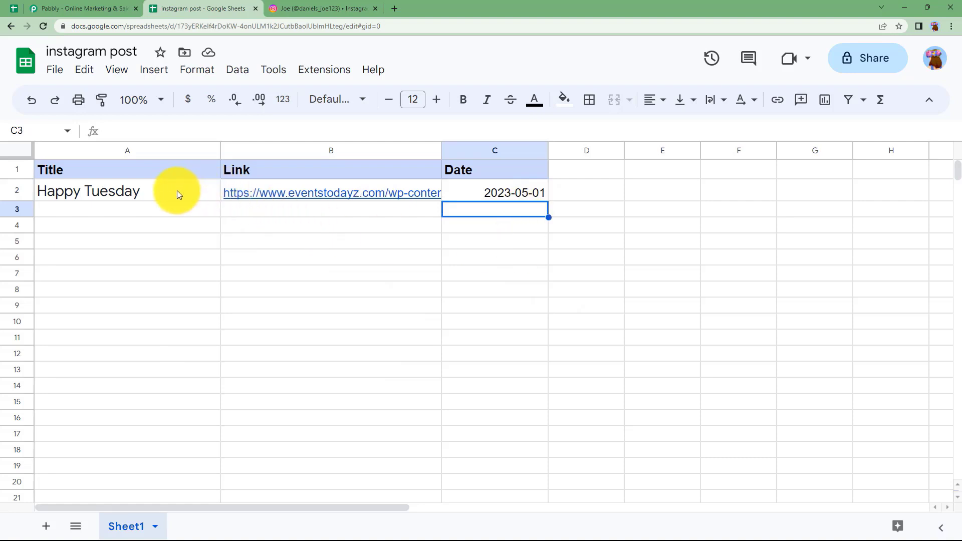
pyautogui.click(319, 10)
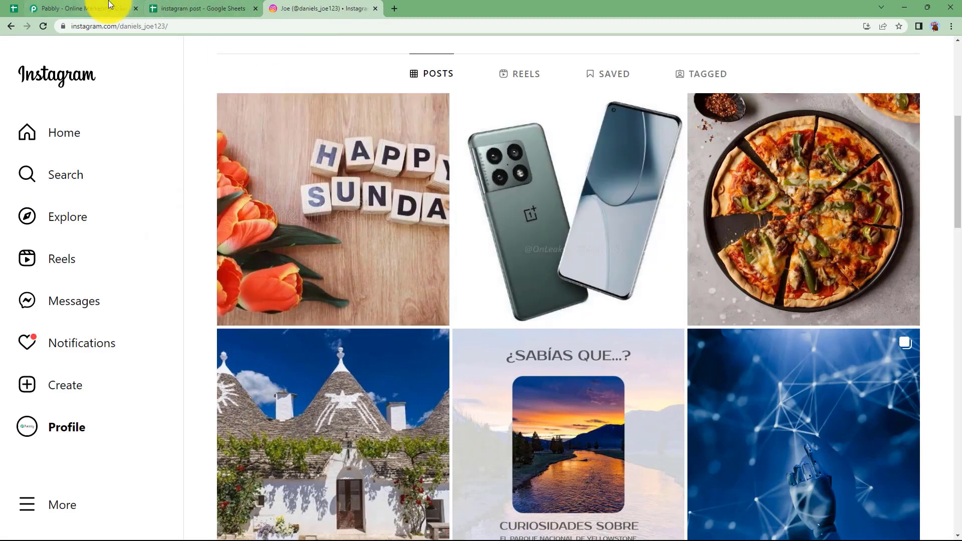
# Return to the Pabbly website, sign in and access Pabbly Connect
pyautogui.click(110, 7)
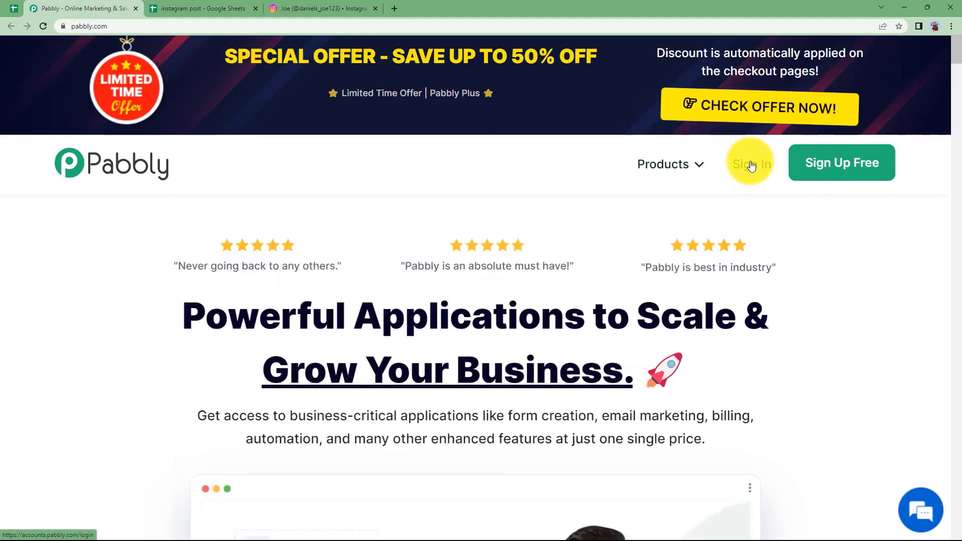
pyautogui.click(751, 166)
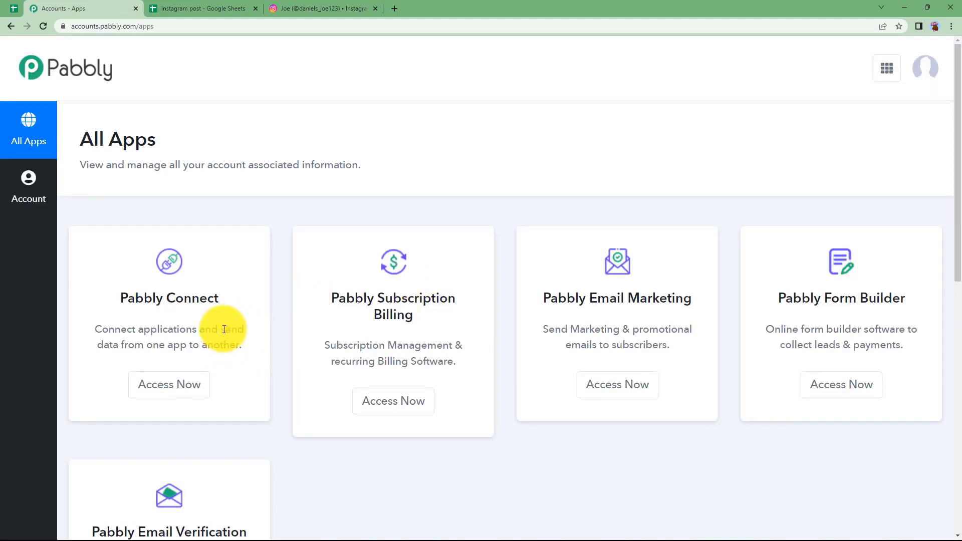
pyautogui.scroll(-2, 120, 253)
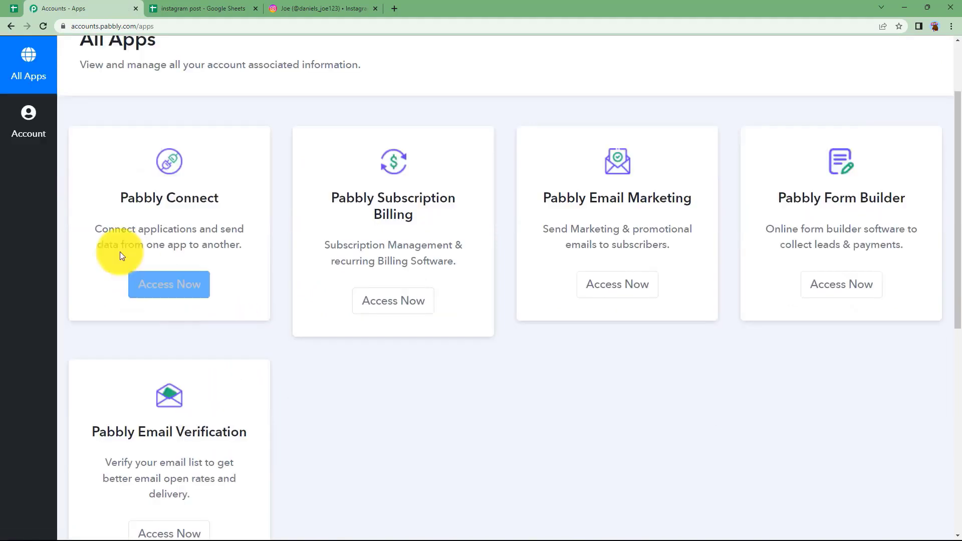
pyautogui.click(189, 283)
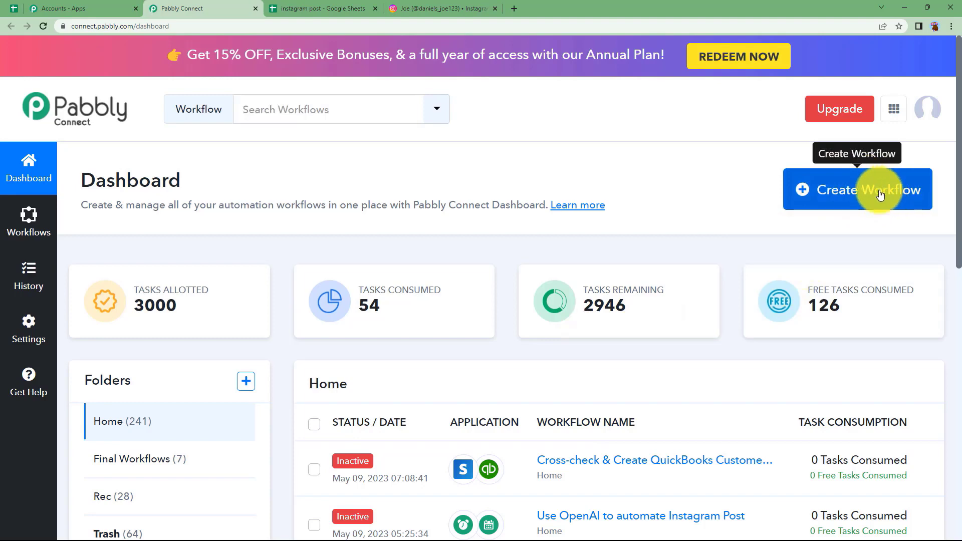
# Create a new workflow named "Use OpenAI to automate Instagram Post"
pyautogui.click(880, 194)
pyautogui.click(451, 300)
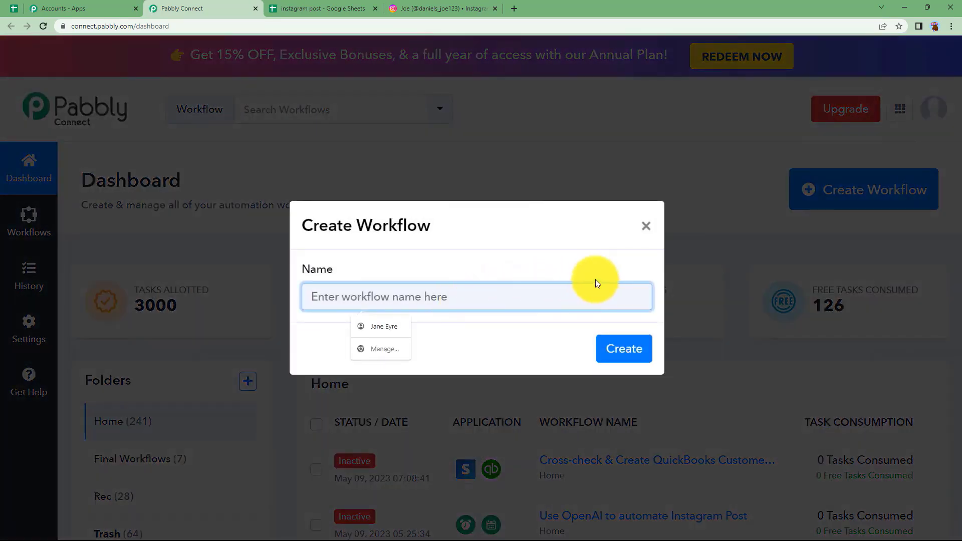
pyautogui.write('Use OpenAI t')
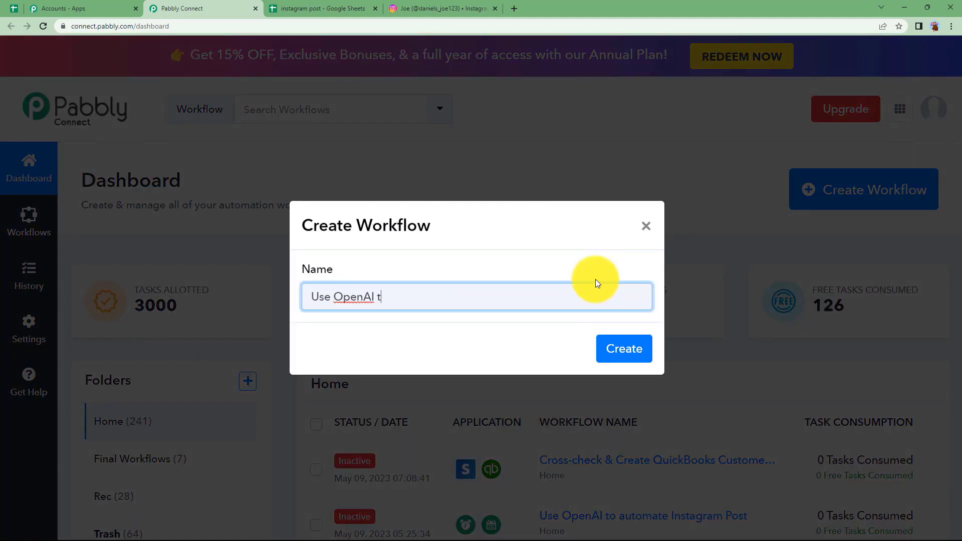
pyautogui.write('o automate Instagram Post')
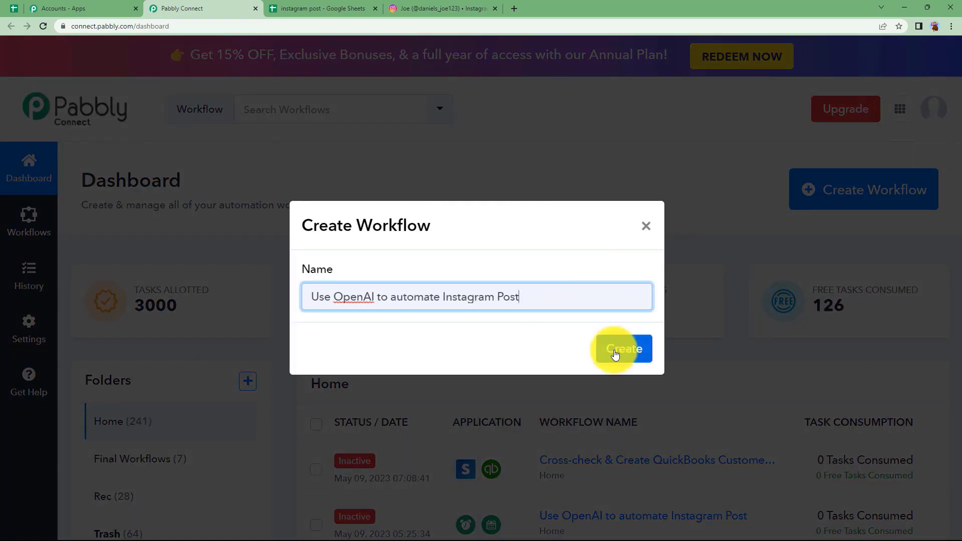
pyautogui.click(616, 353)
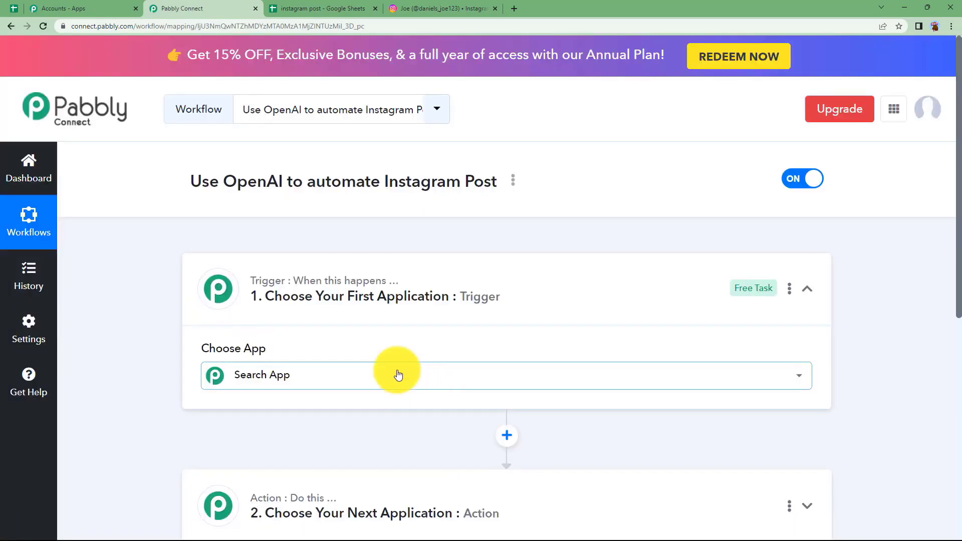
# Examine the explanations of the trigger and action steps in the new workflow
pyautogui.click(397, 373)
pyautogui.click(382, 279)
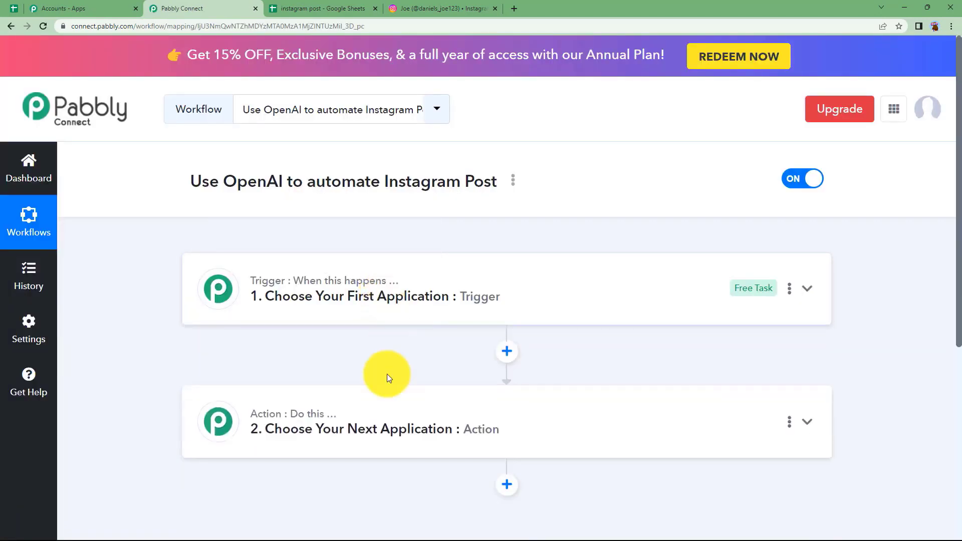
pyautogui.moveTo(335, 423)
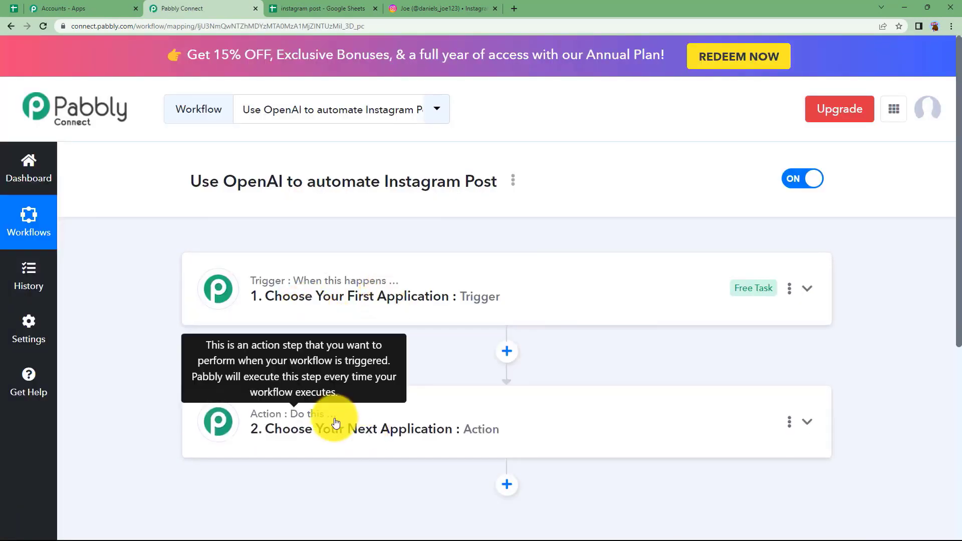
pyautogui.moveTo(357, 286)
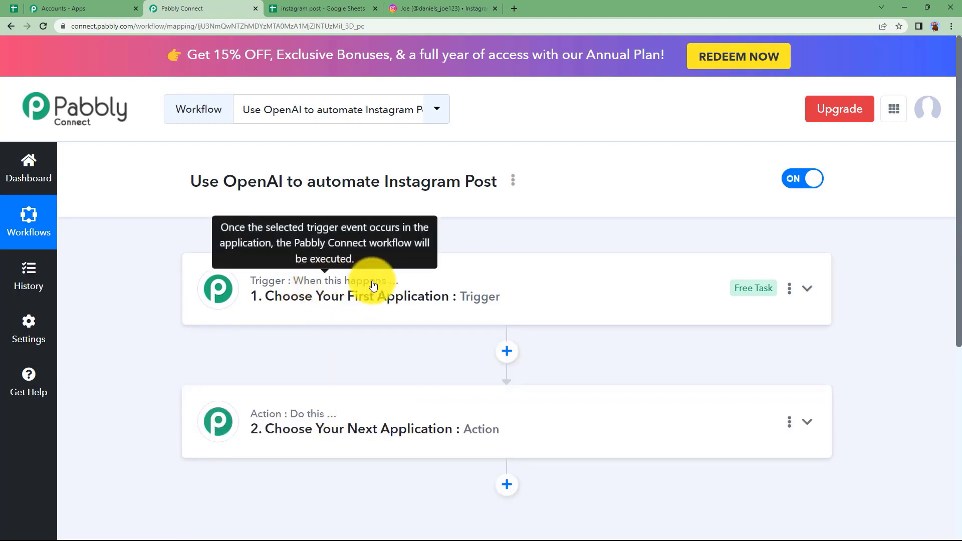
pyautogui.click(292, 289)
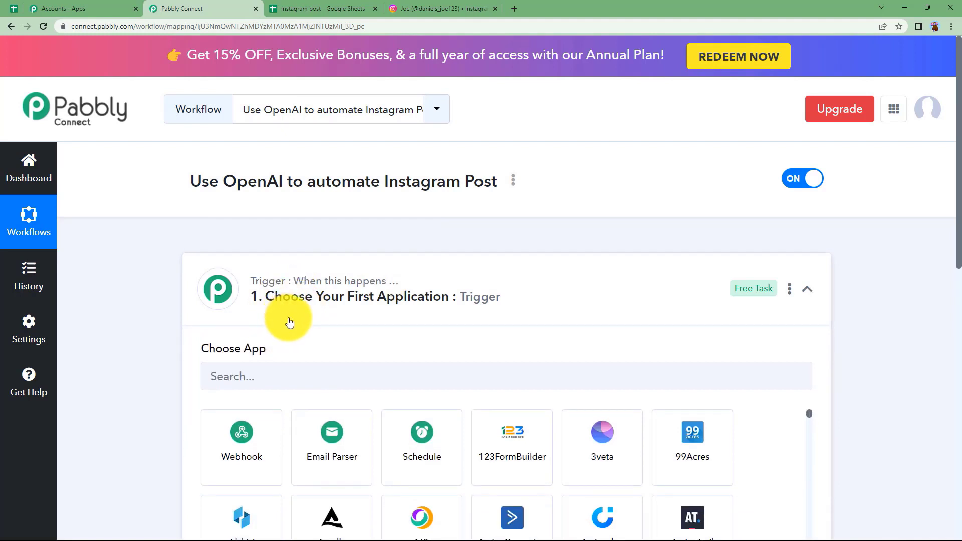
pyautogui.click(301, 281)
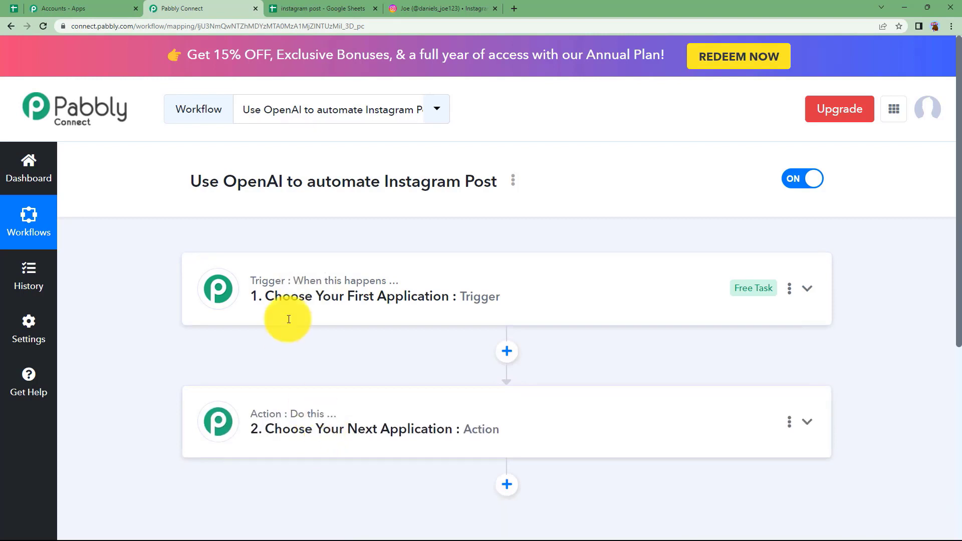
# Search the trigger apps for "sche" and choose Schedule as the workflow's trigger application
pyautogui.click(286, 296)
pyautogui.click(290, 384)
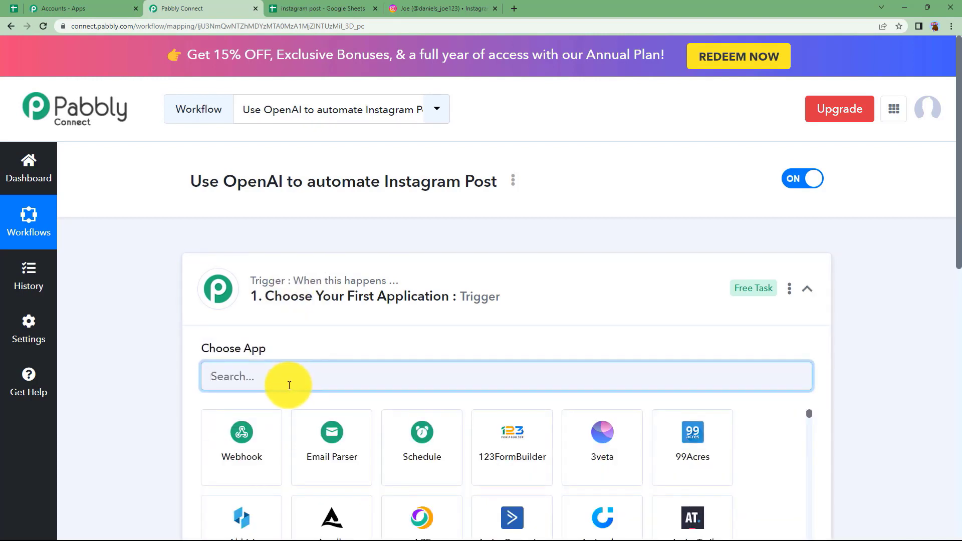
pyautogui.write('sche')
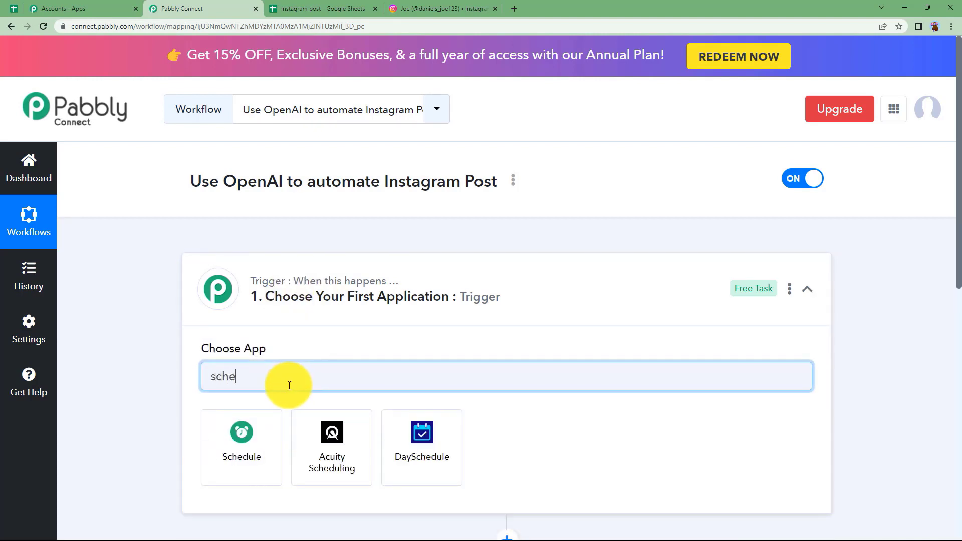
pyautogui.click(250, 440)
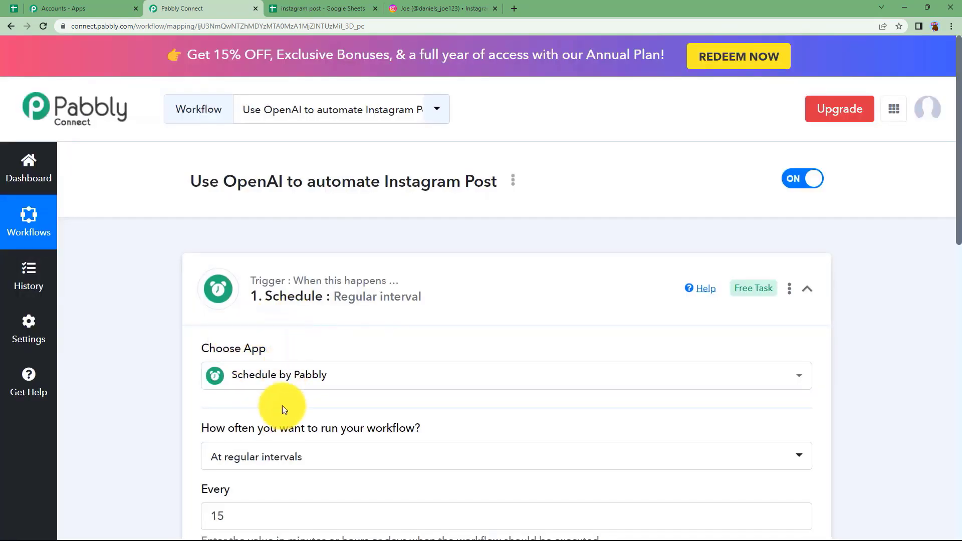
# Set the Schedule trigger to run every day at 12:15 PM, save it and collapse it
pyautogui.moveTo(269, 307)
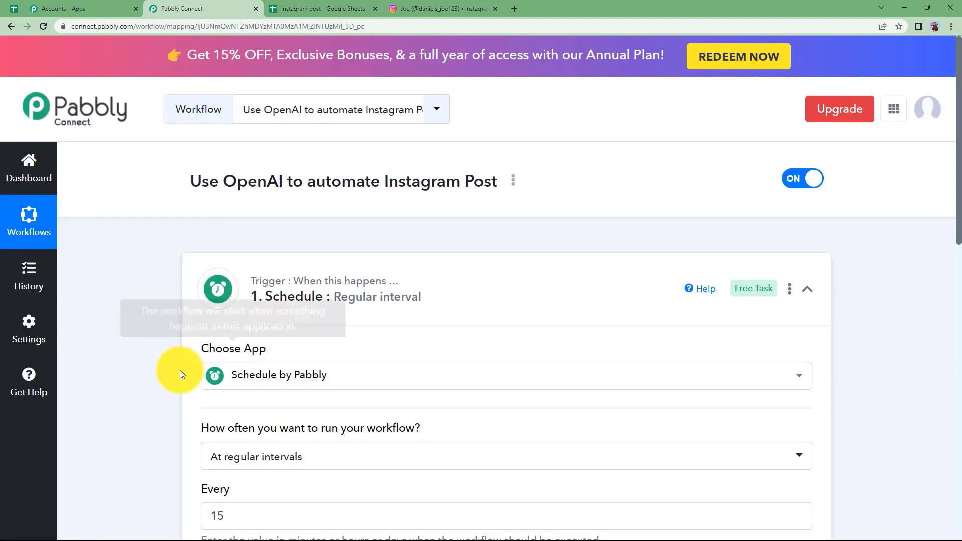
pyautogui.scroll(-3, 179, 370)
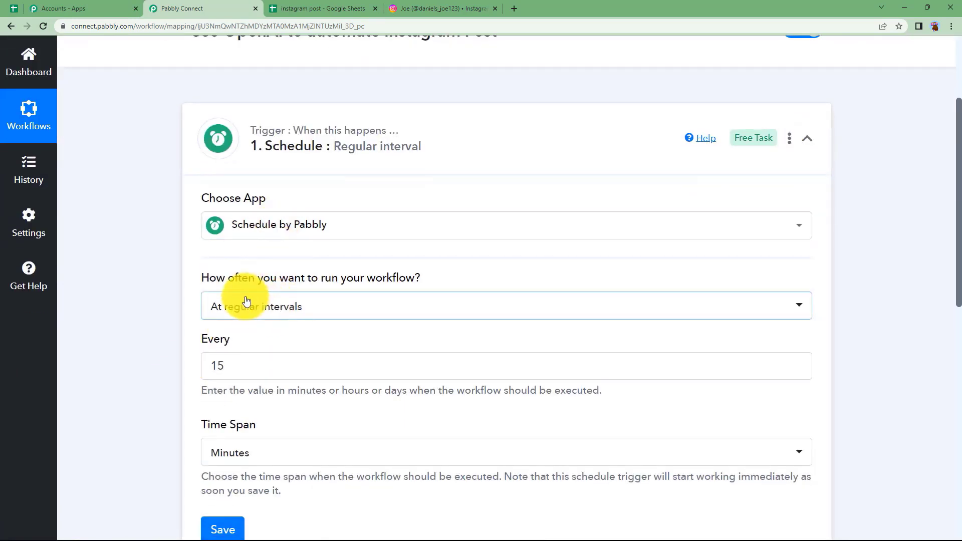
pyautogui.click(335, 307)
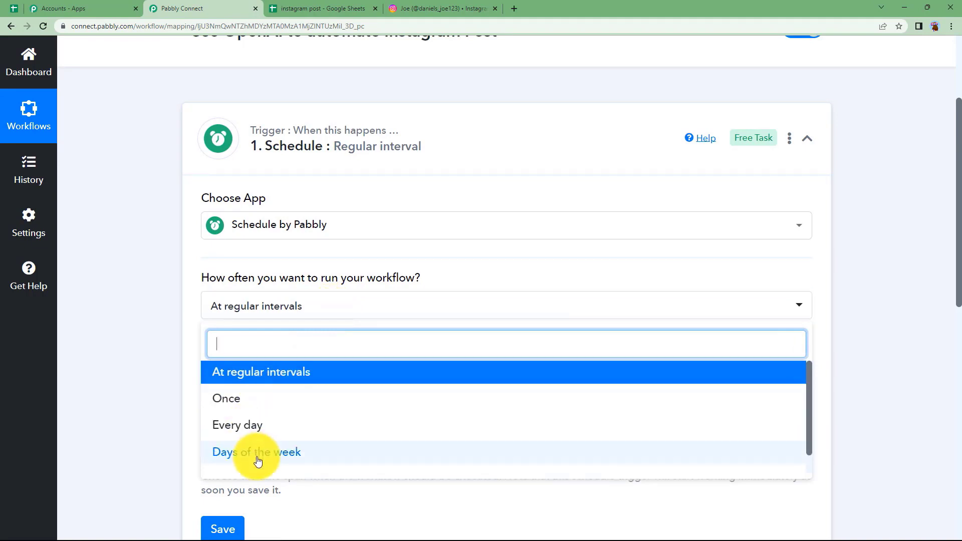
pyautogui.click(252, 425)
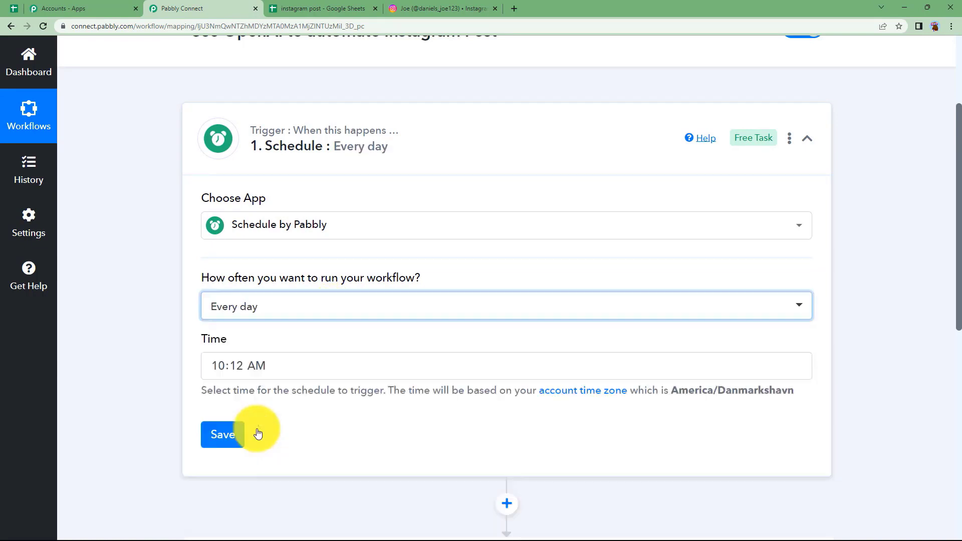
pyautogui.click(242, 368)
pyautogui.click(231, 235)
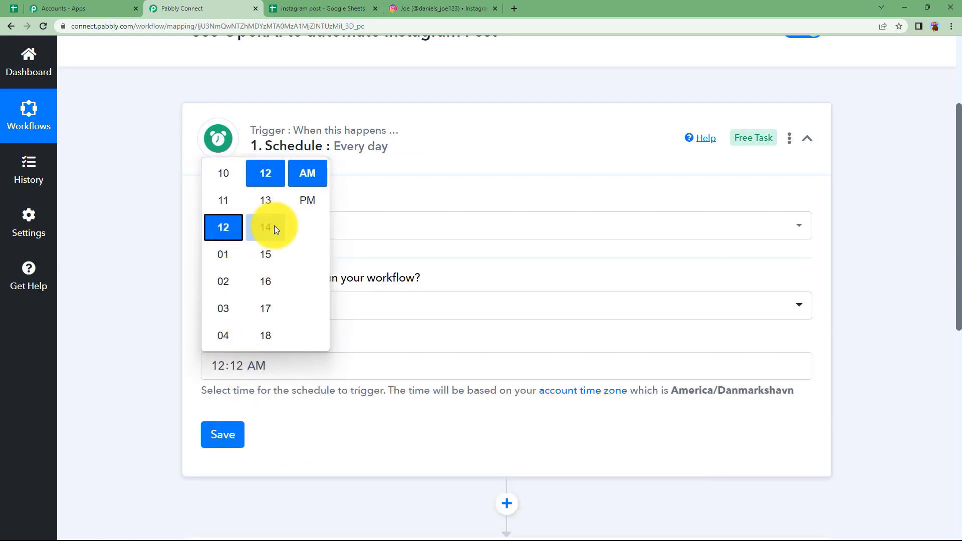
pyautogui.click(265, 254)
pyautogui.click(307, 200)
pyautogui.click(182, 370)
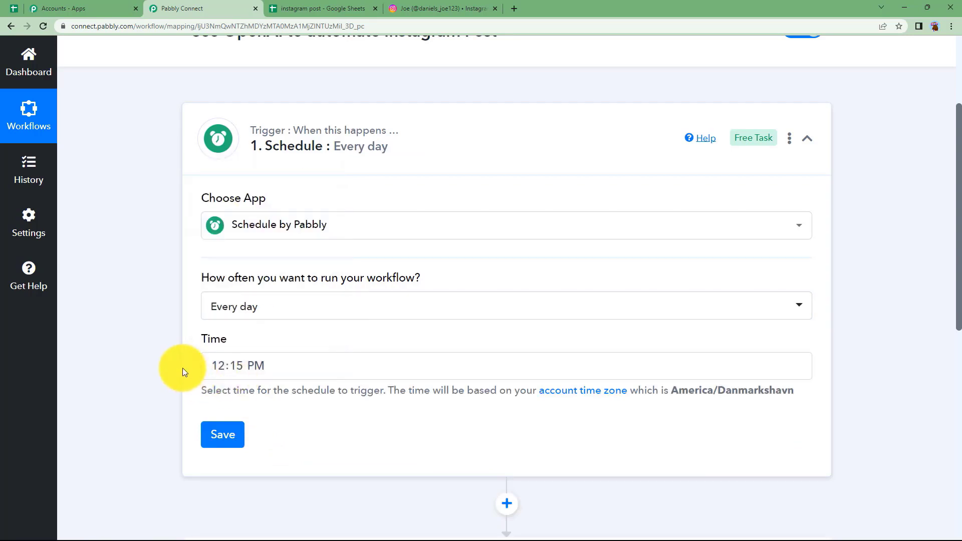
pyautogui.click(231, 439)
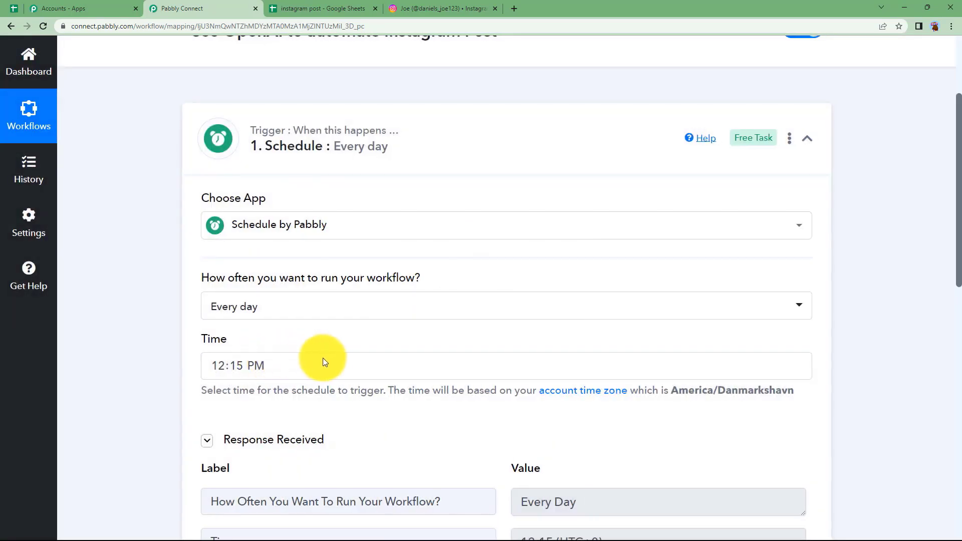
pyautogui.click(243, 160)
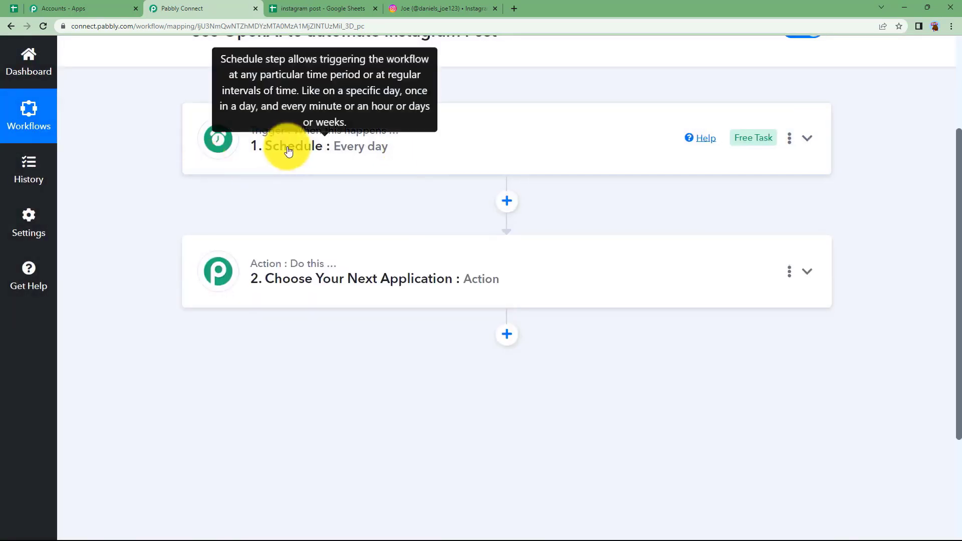
# Open the app selection for the workflow's second step and check the Date column in the instagram post spreadsheet
pyautogui.click(296, 285)
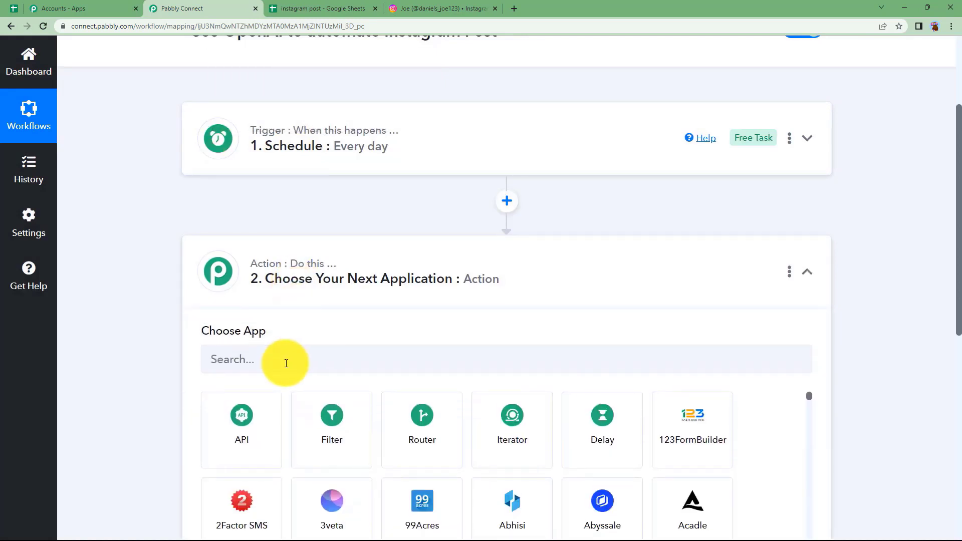
pyautogui.click(286, 362)
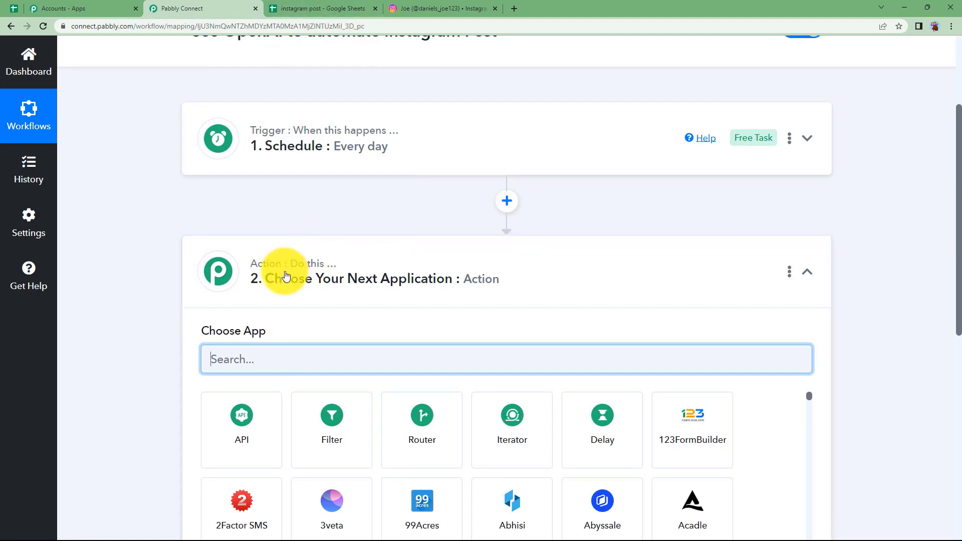
pyautogui.click(322, 6)
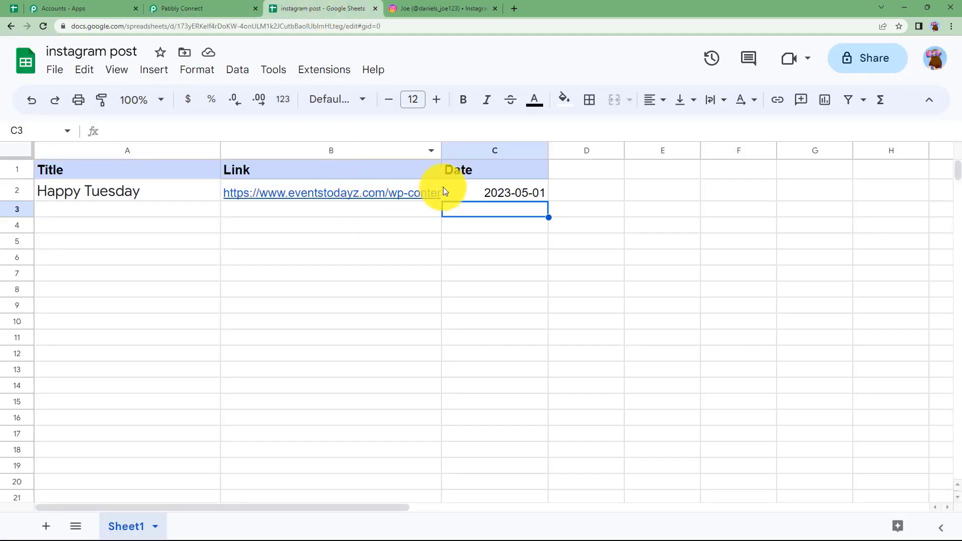
pyautogui.click(259, 5)
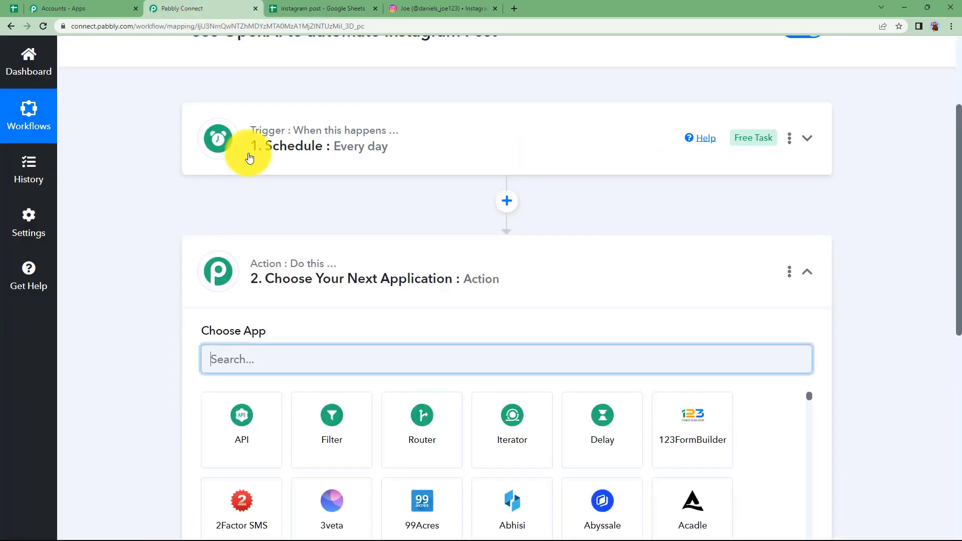
# Check the date format in the Date column of the instagram post Google Sheet, and return to the Pabbly Connect workflow
pyautogui.click(297, 10)
pyautogui.click(474, 193)
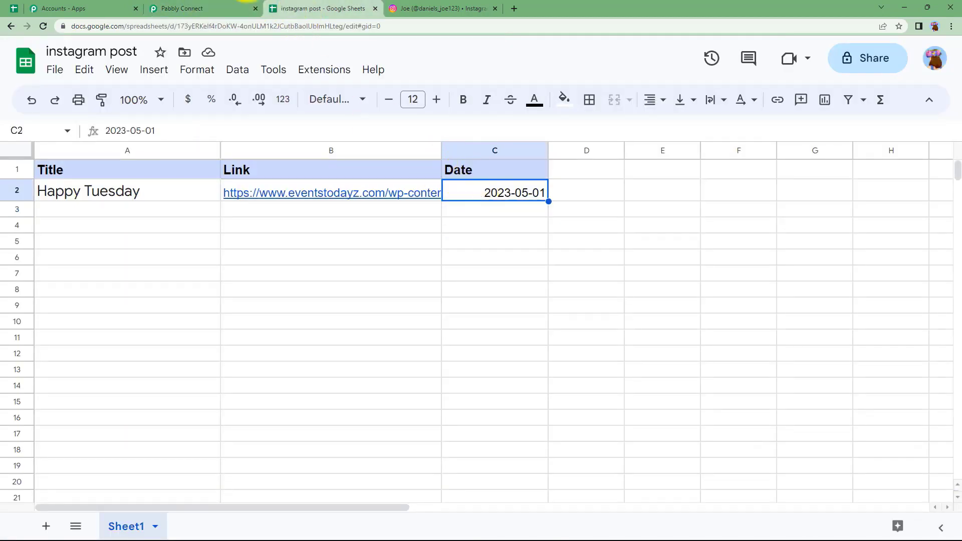
pyautogui.click(178, 8)
pyautogui.click(331, 8)
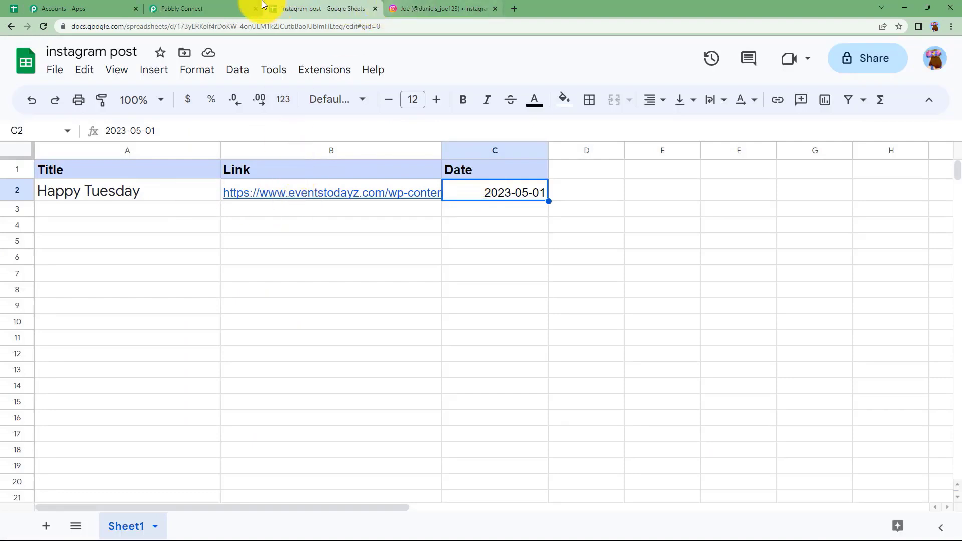
pyautogui.click(206, 10)
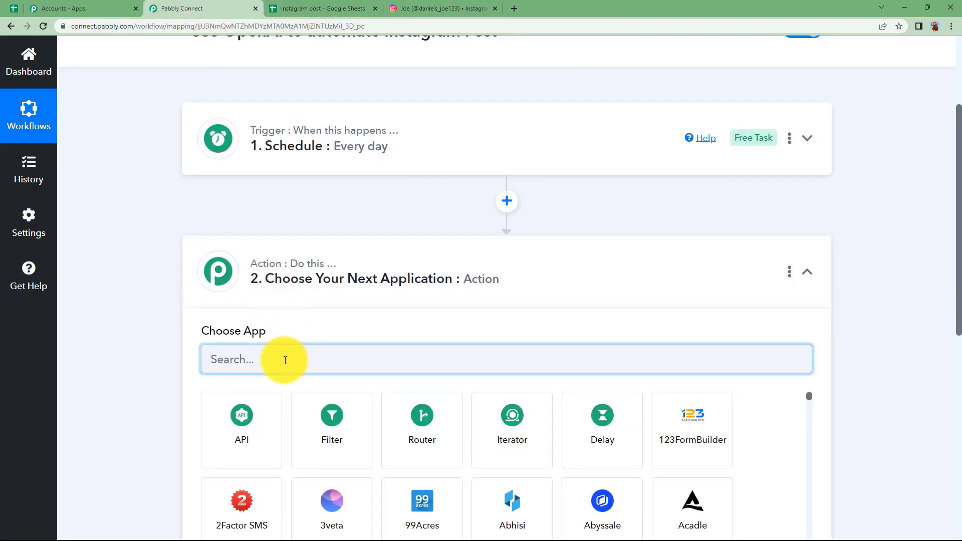
# Set the second workflow action to Date/Time Formatter by Pabbly with the Current Date event and connect it
pyautogui.write('date')
pyautogui.click(263, 401)
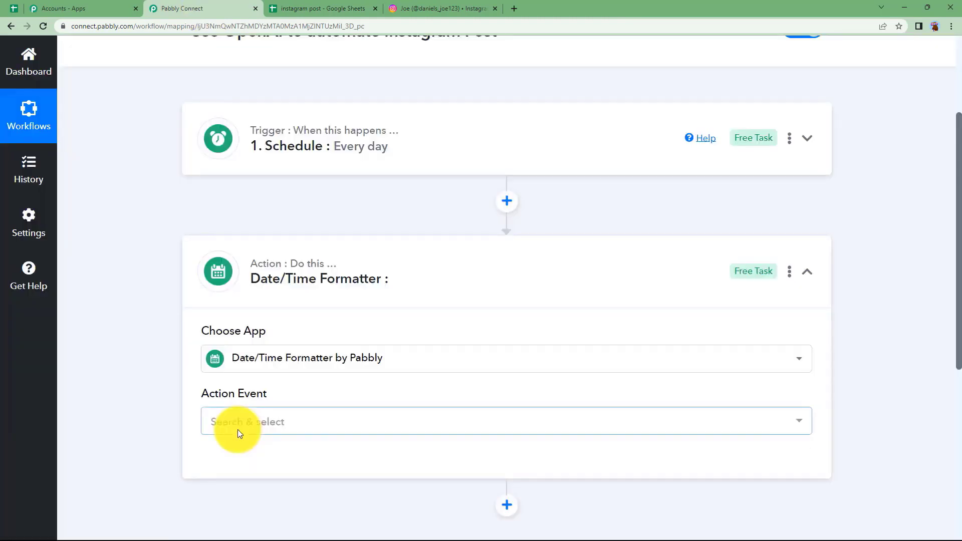
pyautogui.click(237, 429)
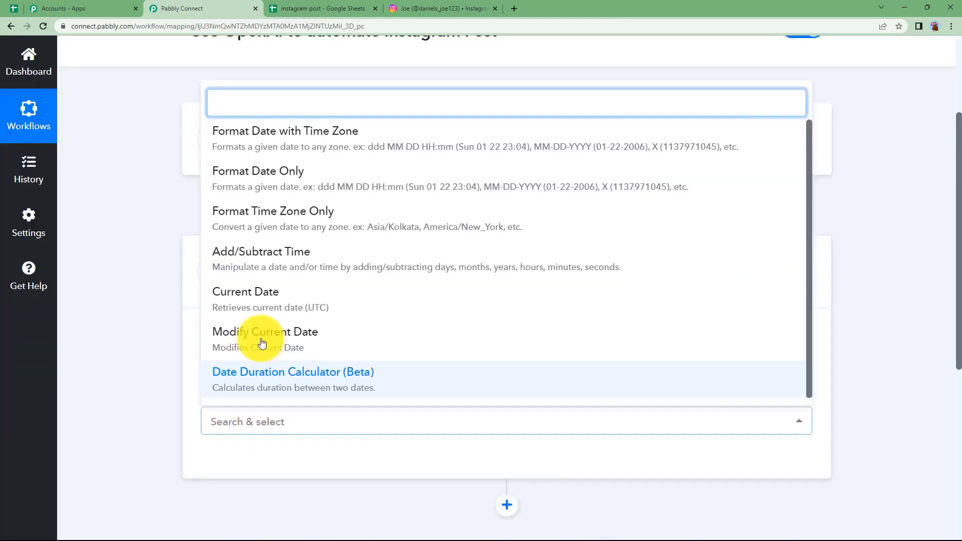
pyautogui.click(256, 304)
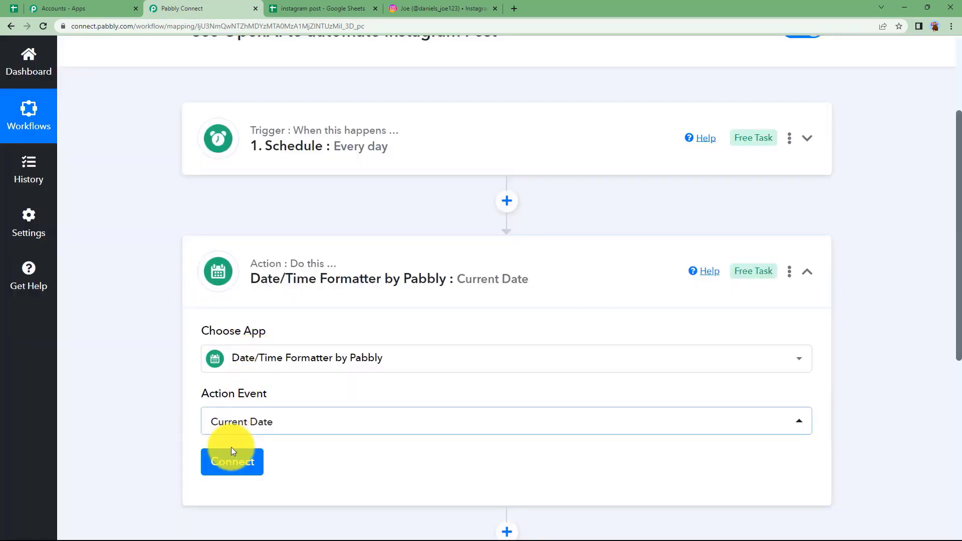
pyautogui.click(231, 454)
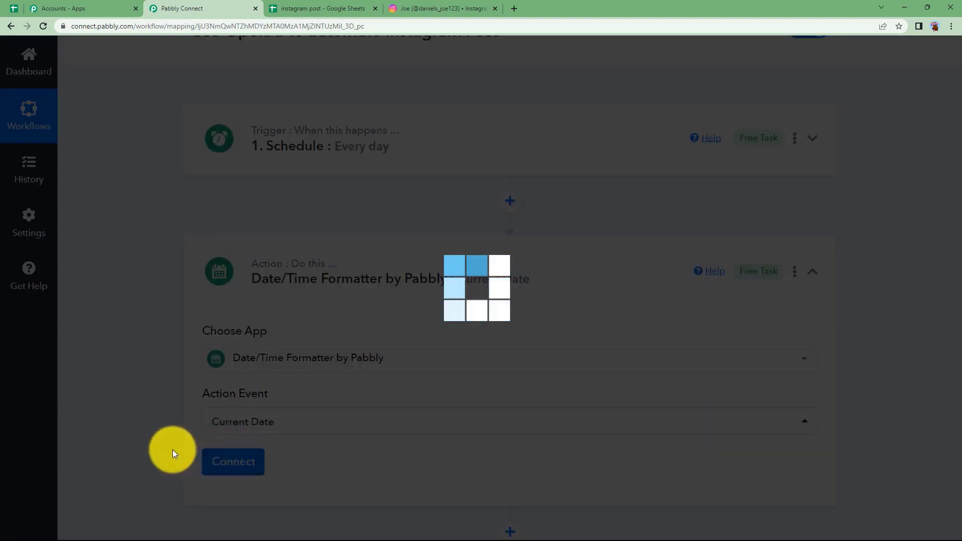
# Set the current date's Basic Format to YYYY-MM-DD, checking it against the Date column in the Google Sheet
pyautogui.scroll(-3, 200, 376)
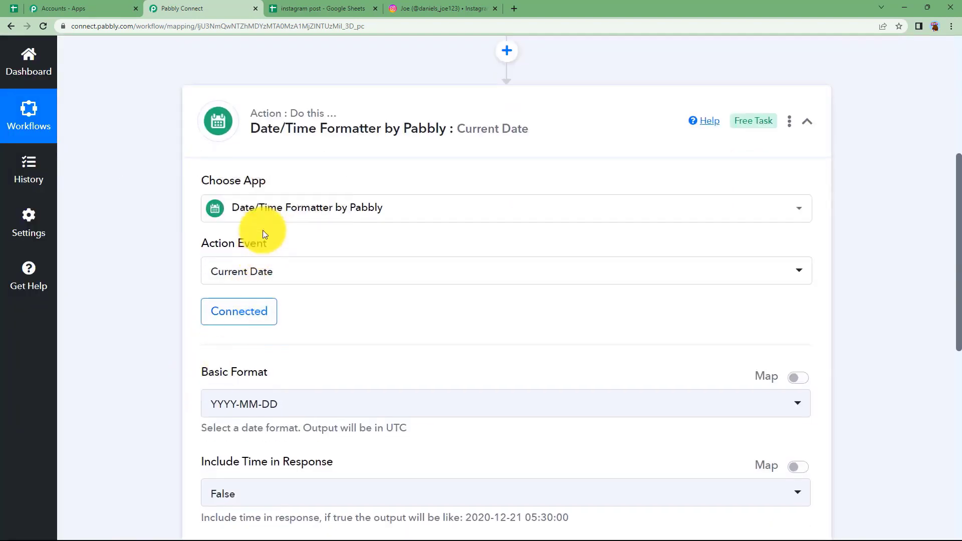
pyautogui.scroll(-3, 178, 323)
pyautogui.click(252, 256)
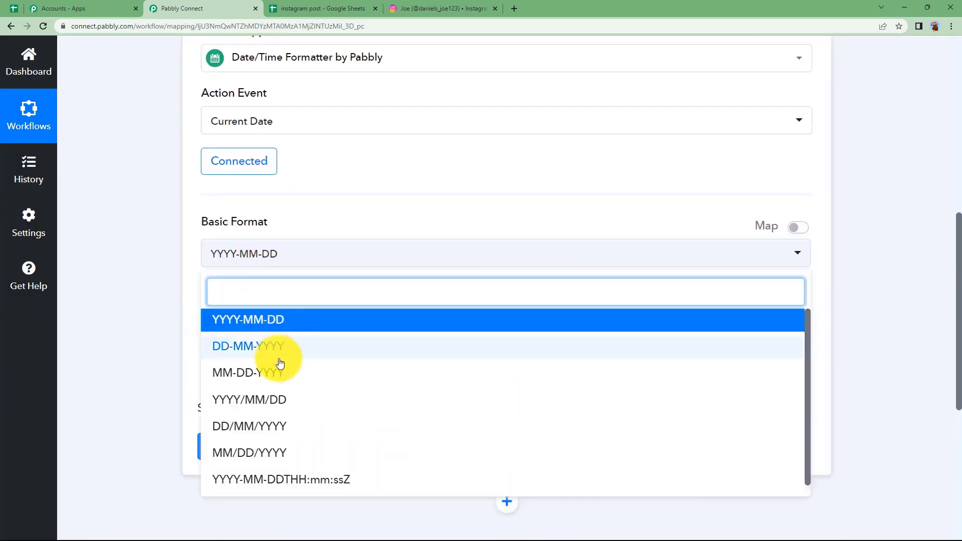
pyautogui.click(238, 346)
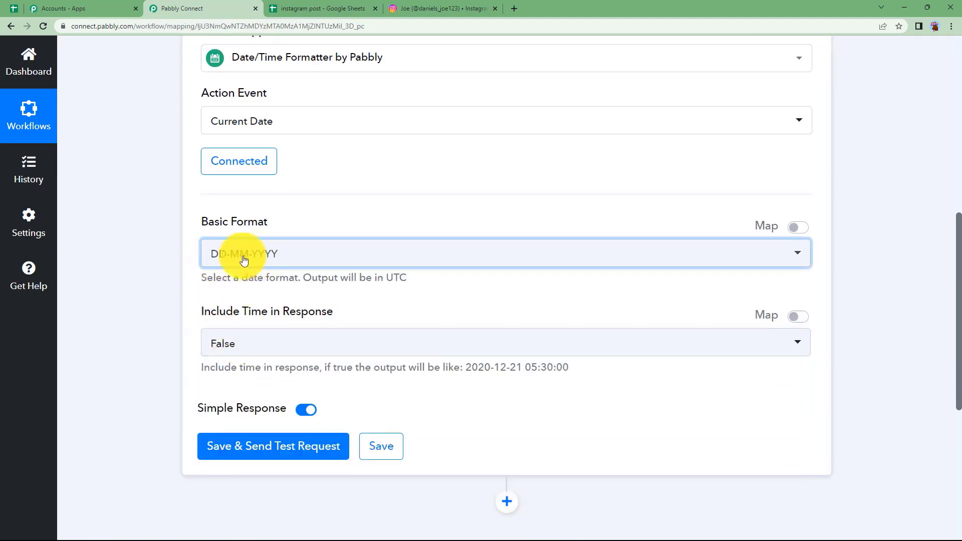
pyautogui.click(288, 255)
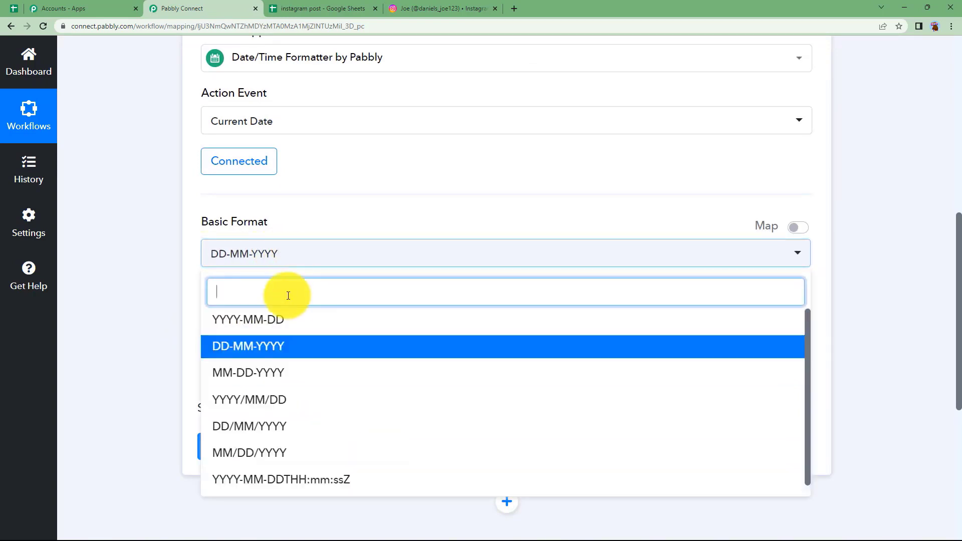
pyautogui.click(276, 319)
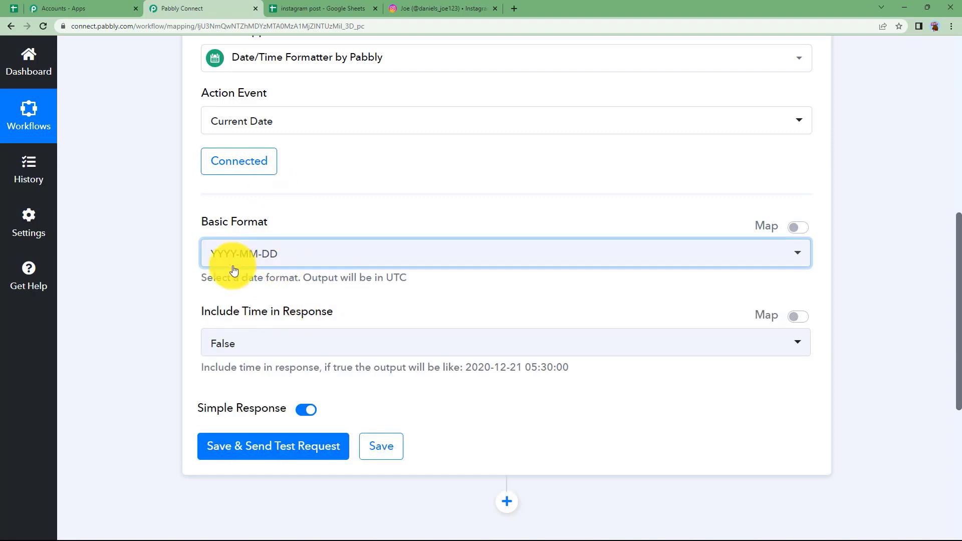
pyautogui.click(323, 10)
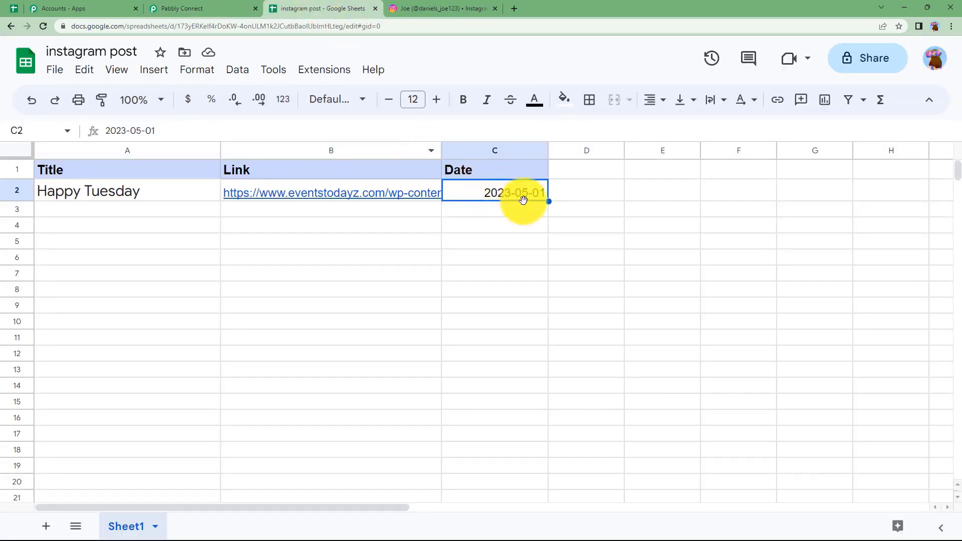
pyautogui.click(231, 11)
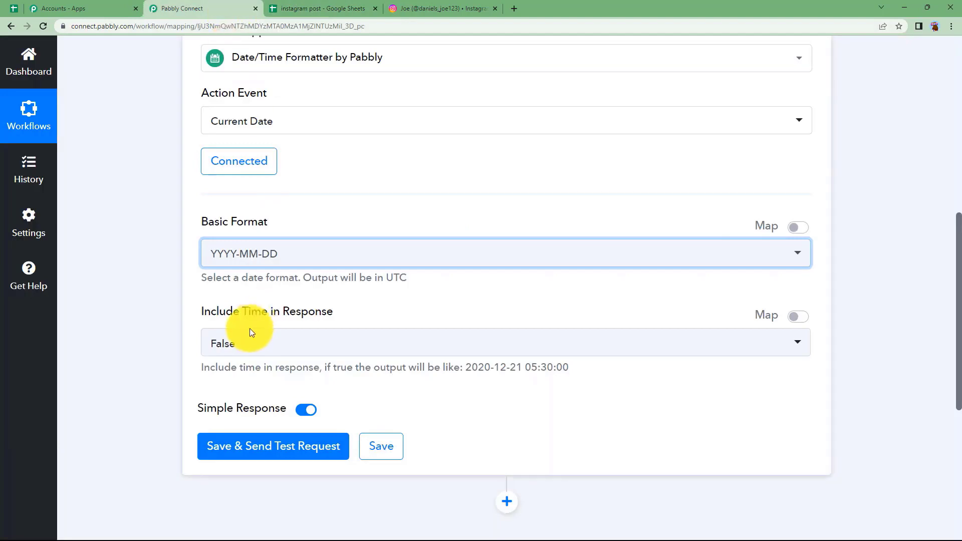
# Save the Date/Time Formatter action with a test request, and collapse it once the response is received
pyautogui.click(271, 455)
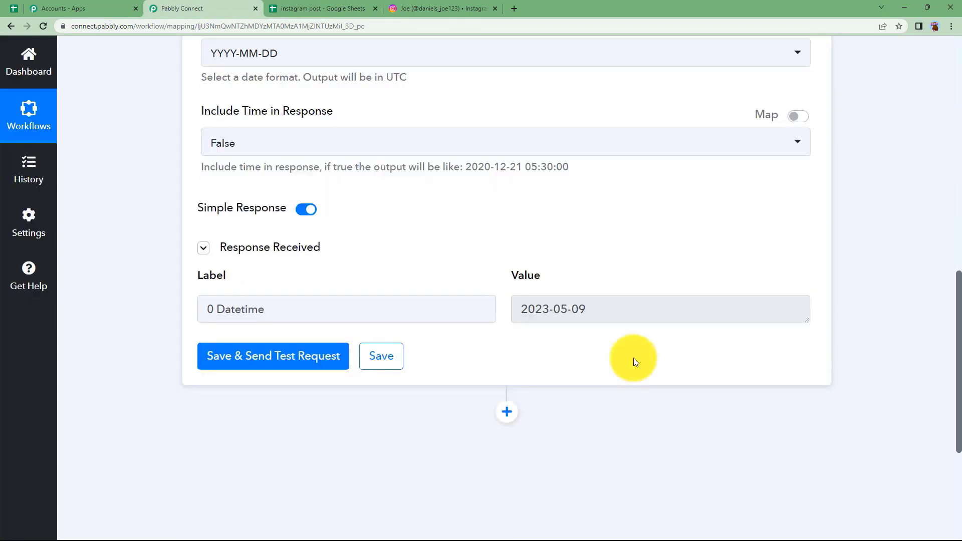
pyautogui.click(601, 311)
pyautogui.click(494, 342)
pyautogui.scroll(8, 494, 342)
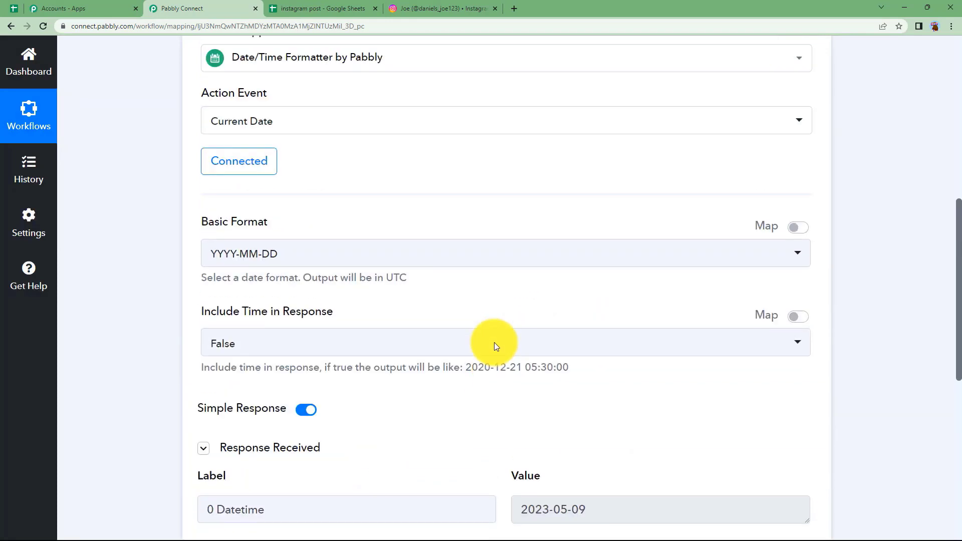
pyautogui.scroll(1, 492, 332)
pyautogui.click(446, 233)
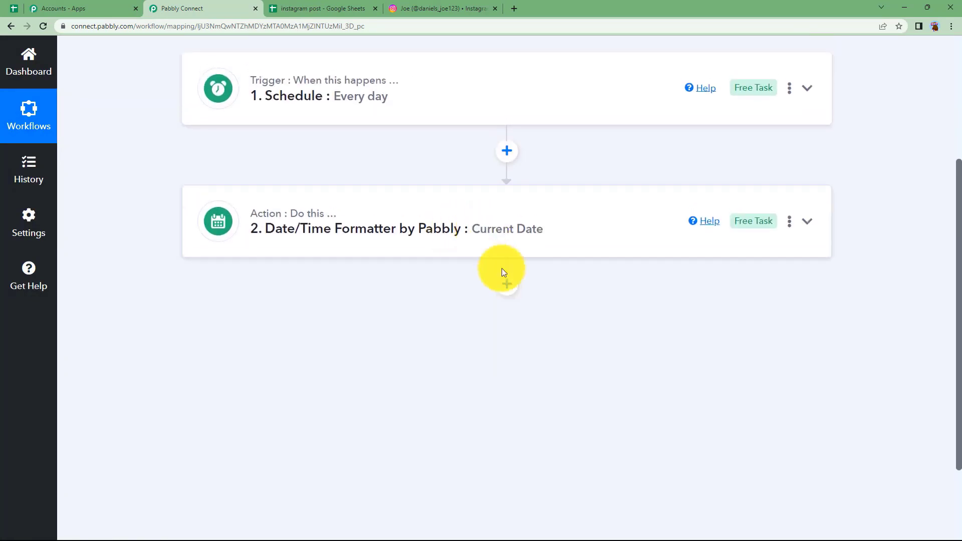
# Add a third action after the date formatter, using Google Sheets with the Lookup Spreadsheet Rows event
pyautogui.click(509, 280)
pyautogui.click(321, 8)
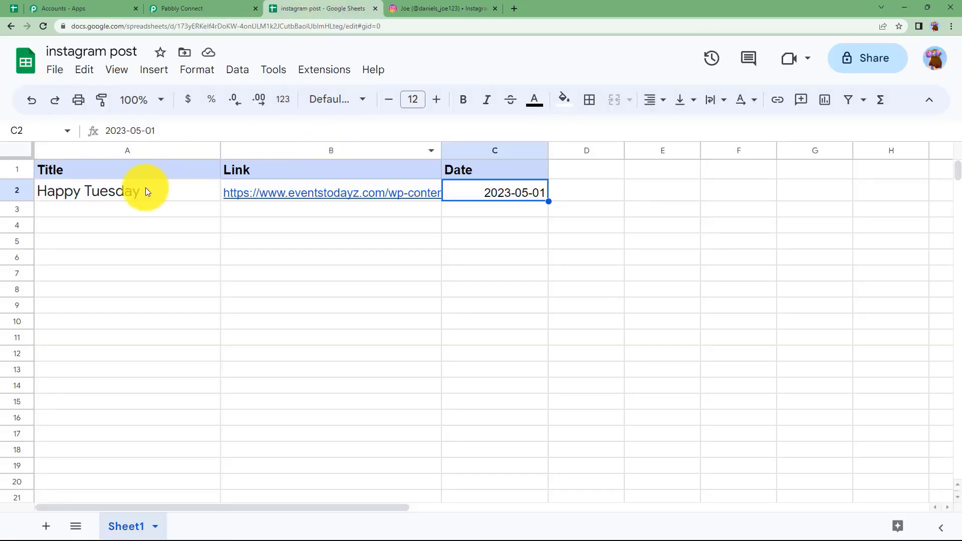
pyautogui.click(199, 5)
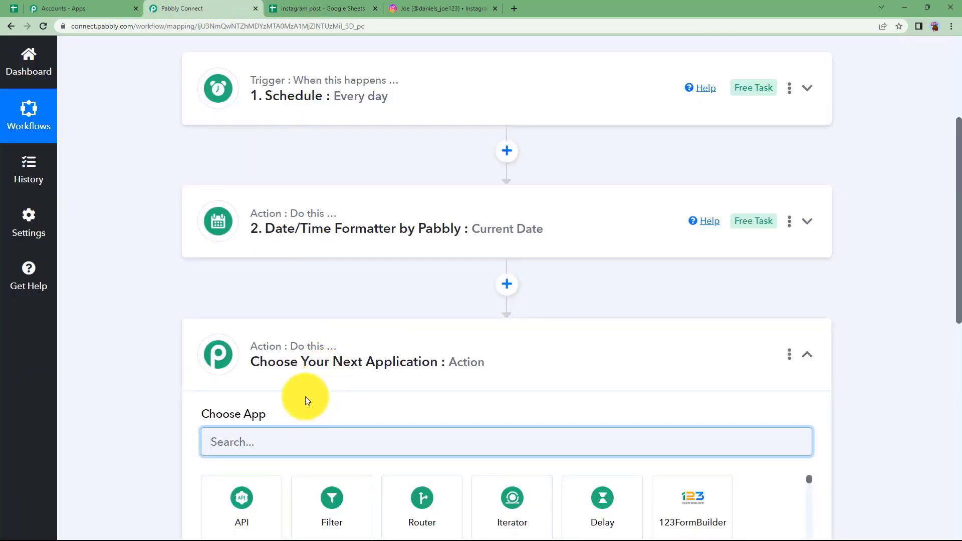
pyautogui.scroll(-2, 296, 393)
pyautogui.click(288, 338)
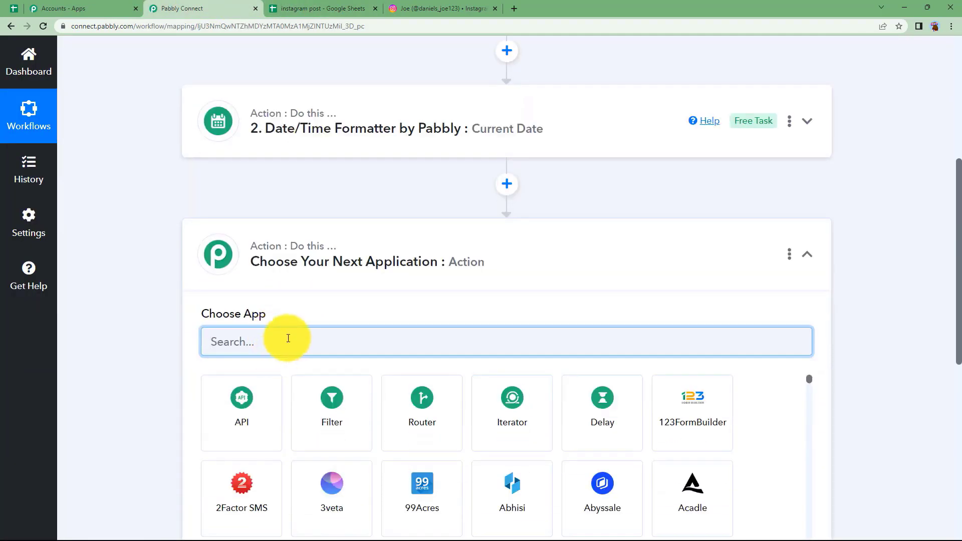
pyautogui.write('google sh')
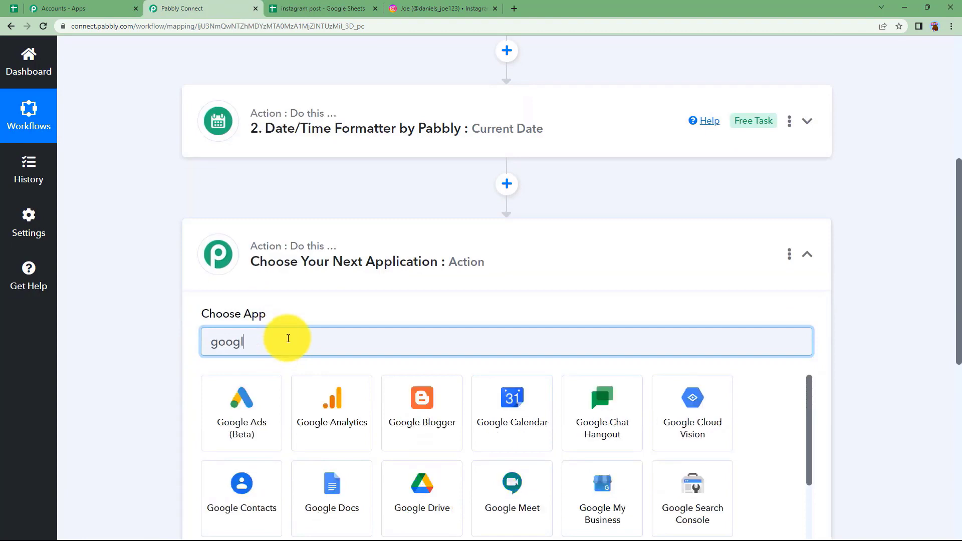
pyautogui.click(265, 410)
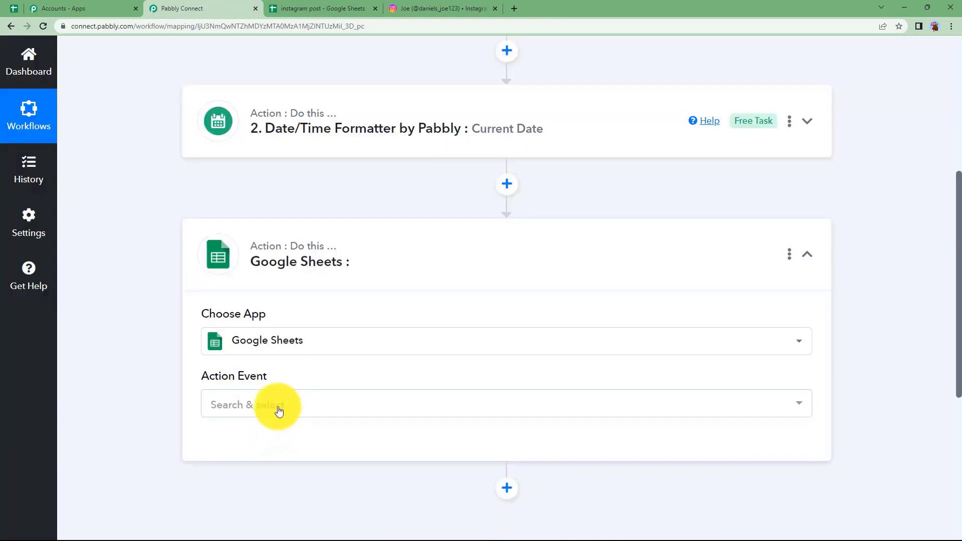
pyautogui.click(275, 405)
pyautogui.click(258, 214)
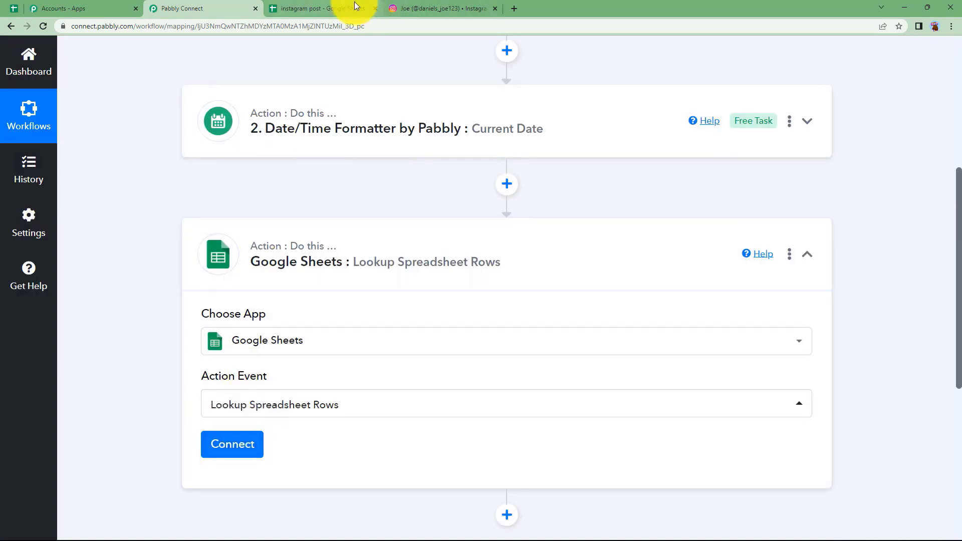
# Connect the Google Sheets action through a new connection, signing in with the Google account and authorizing access
pyautogui.click(341, 9)
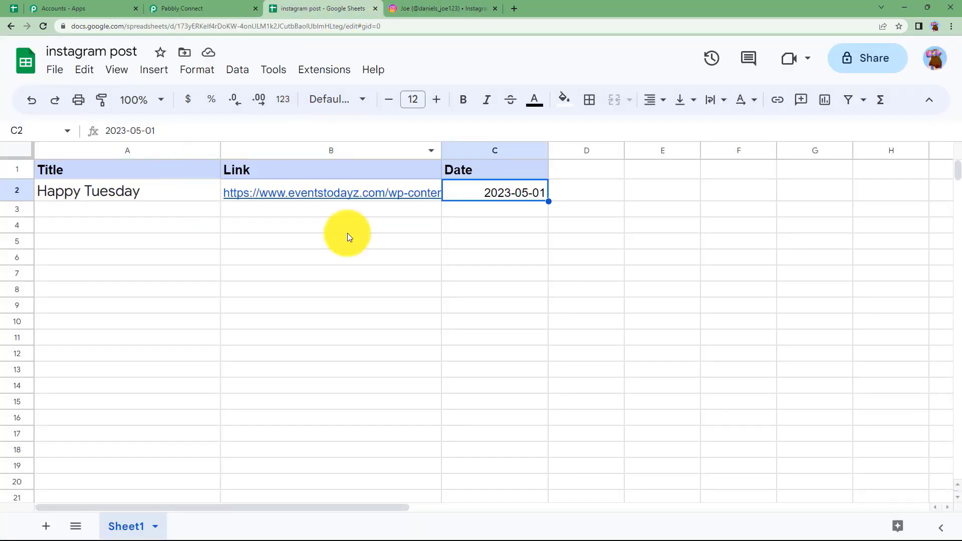
pyautogui.click(185, 7)
pyautogui.click(239, 445)
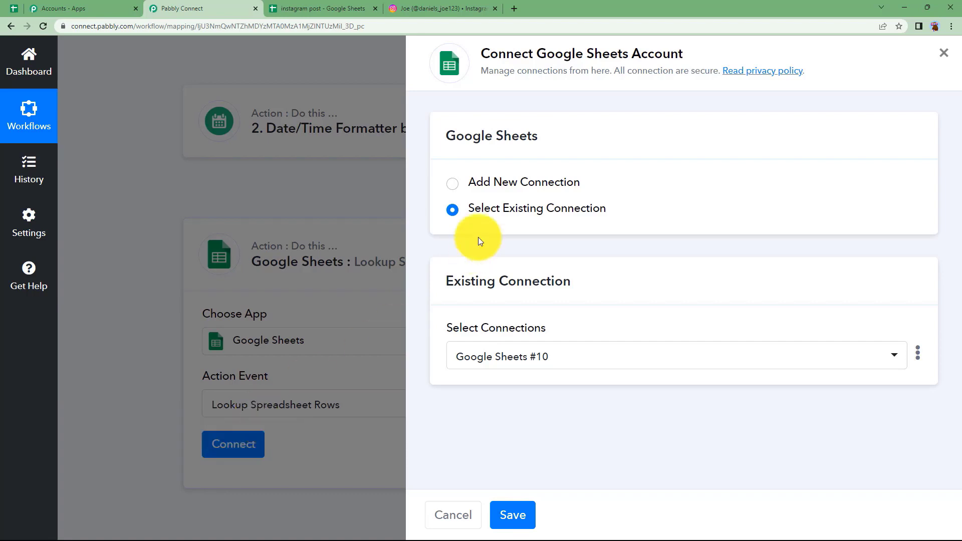
pyautogui.click(489, 185)
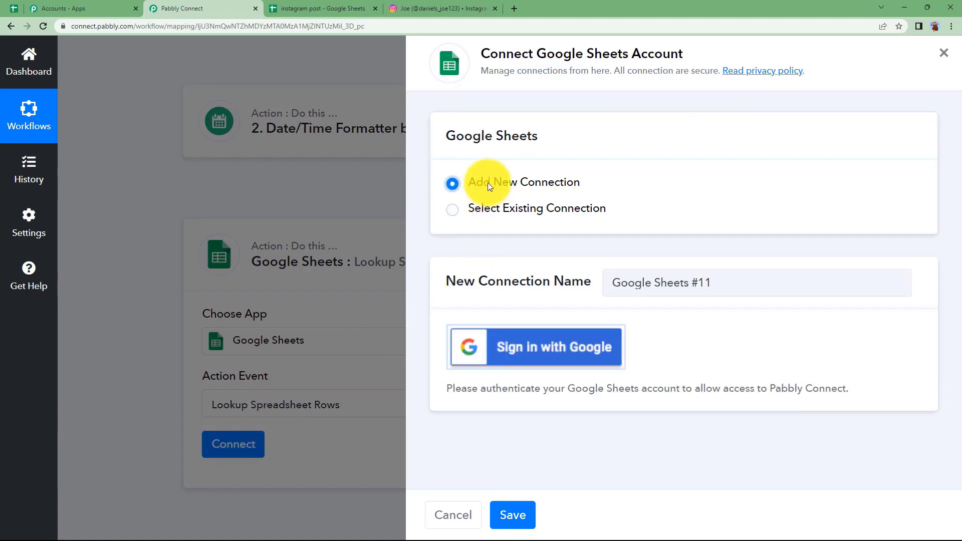
pyautogui.click(519, 366)
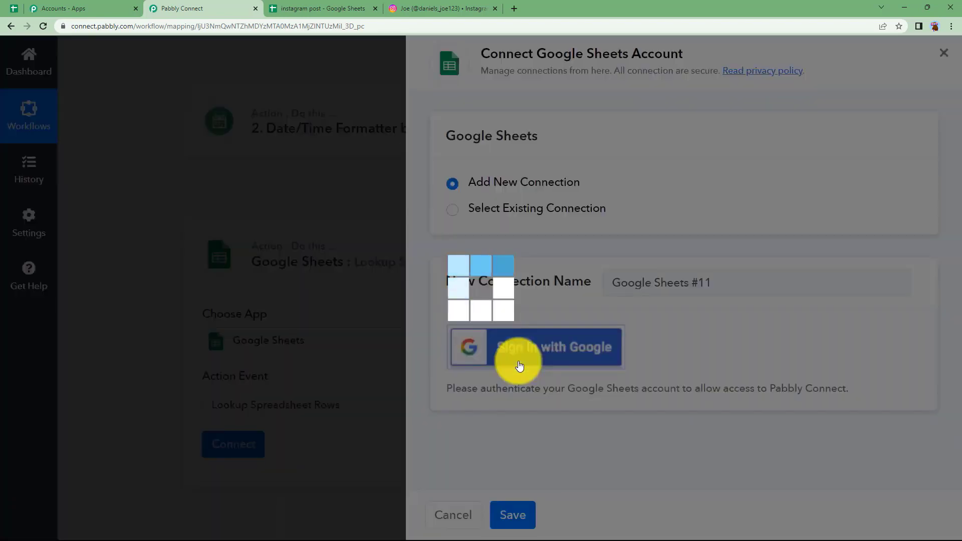
pyautogui.click(141, 195)
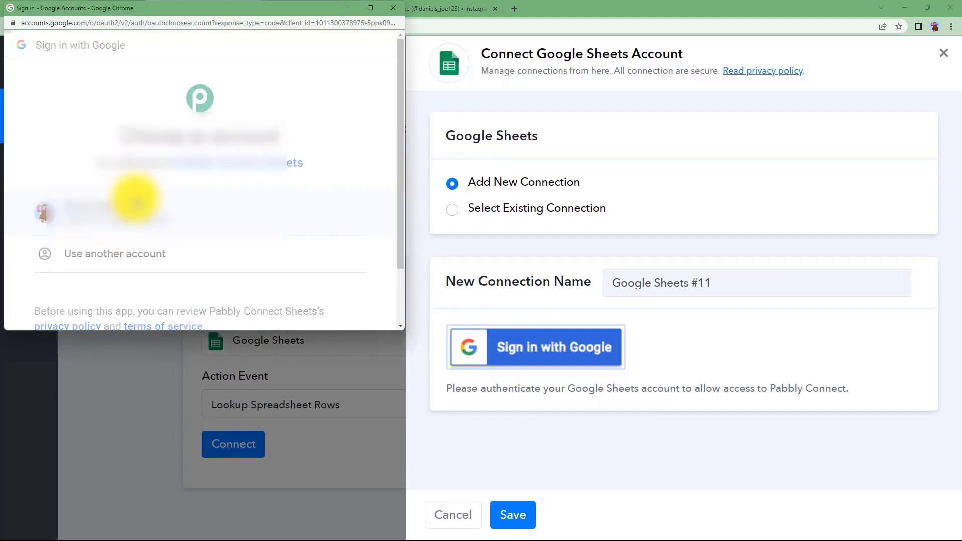
pyautogui.scroll(-5, 216, 208)
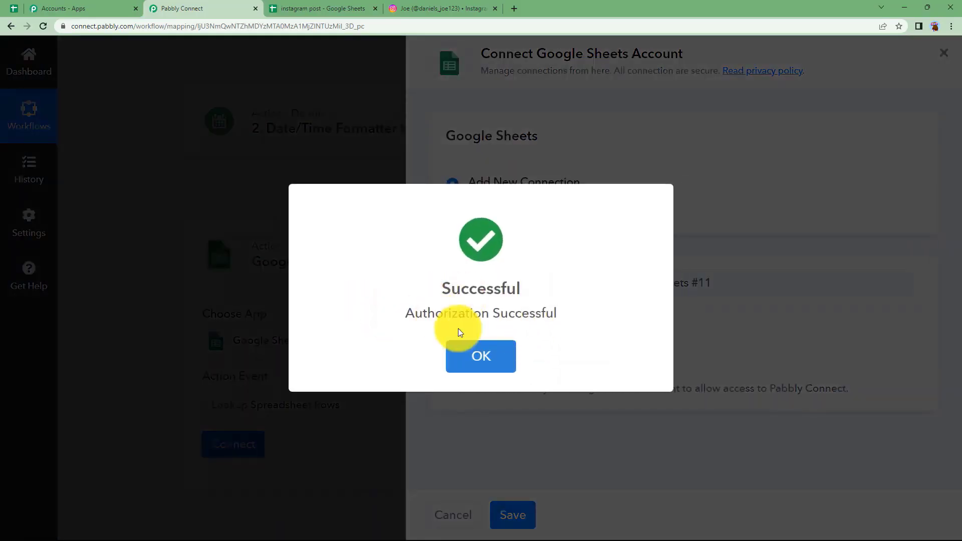
pyautogui.click(460, 349)
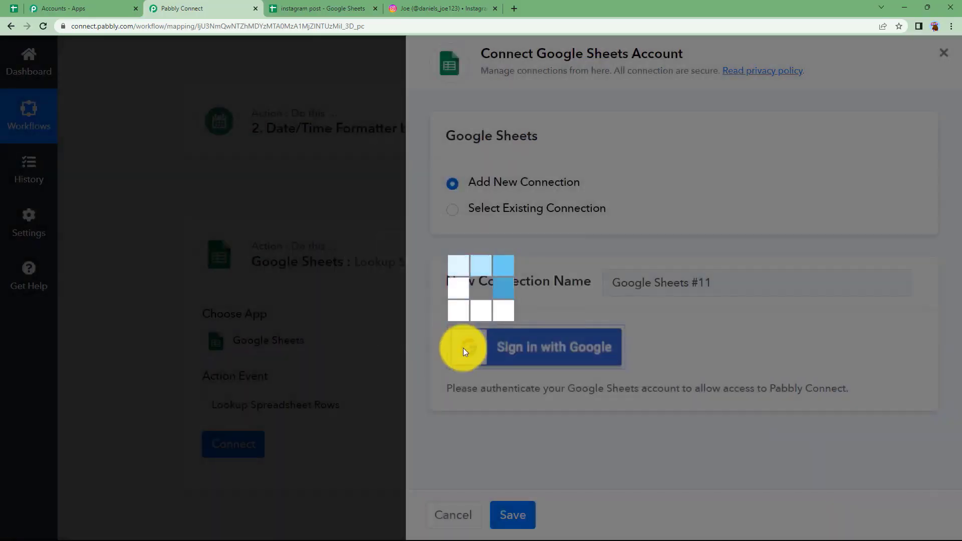
# Choose the instagram post spreadsheet as the source for the row lookup, checking its title in Google Sheets
pyautogui.click(328, 2)
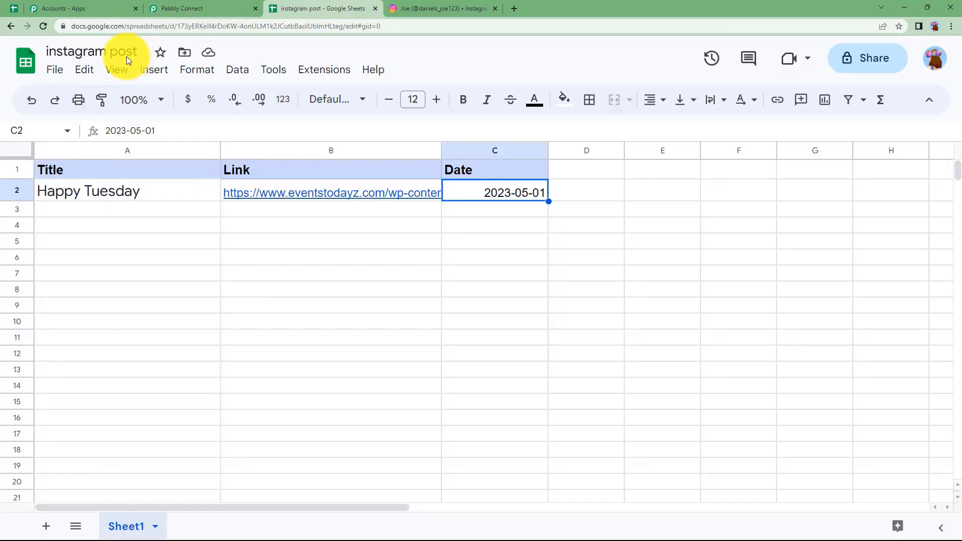
pyautogui.click(189, 6)
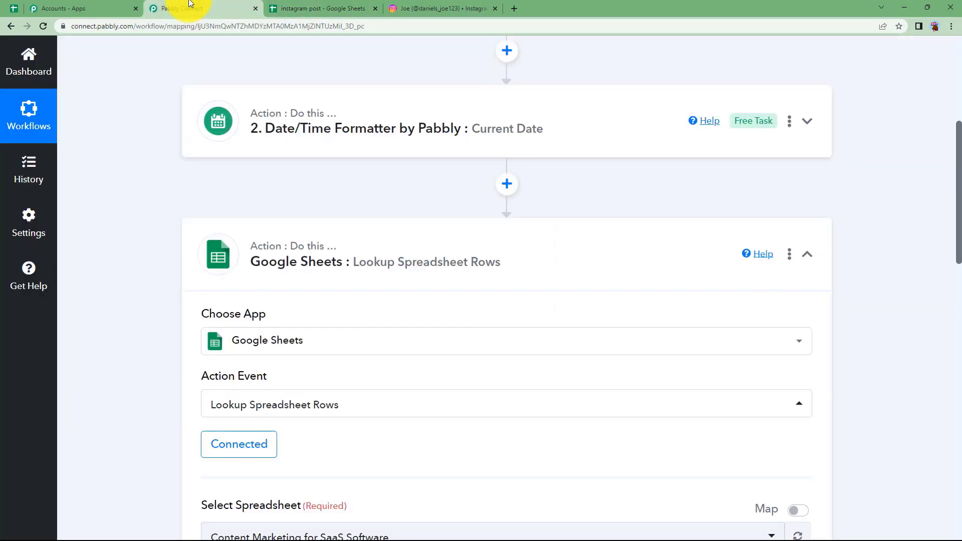
pyautogui.scroll(-3, 164, 365)
pyautogui.click(281, 387)
pyautogui.scroll(1, 129, 362)
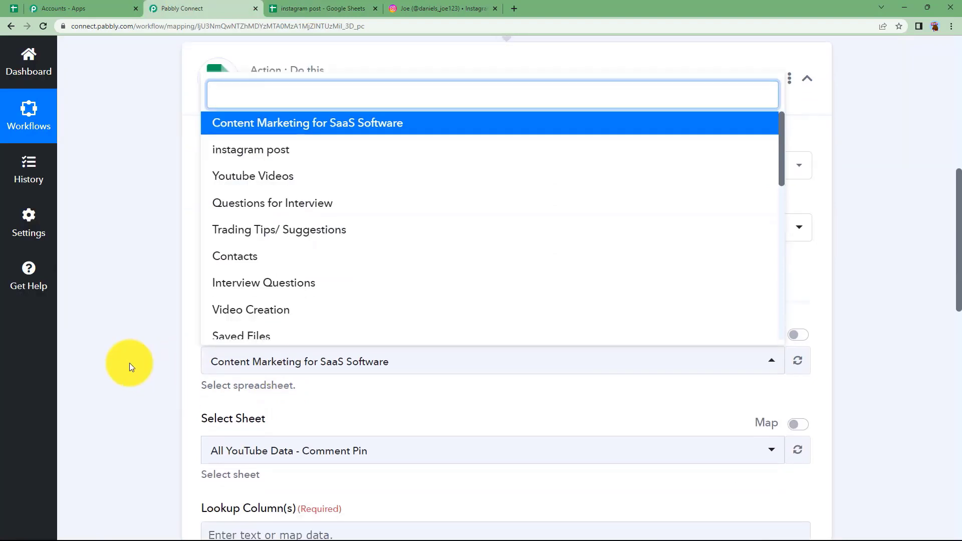
pyautogui.click(279, 159)
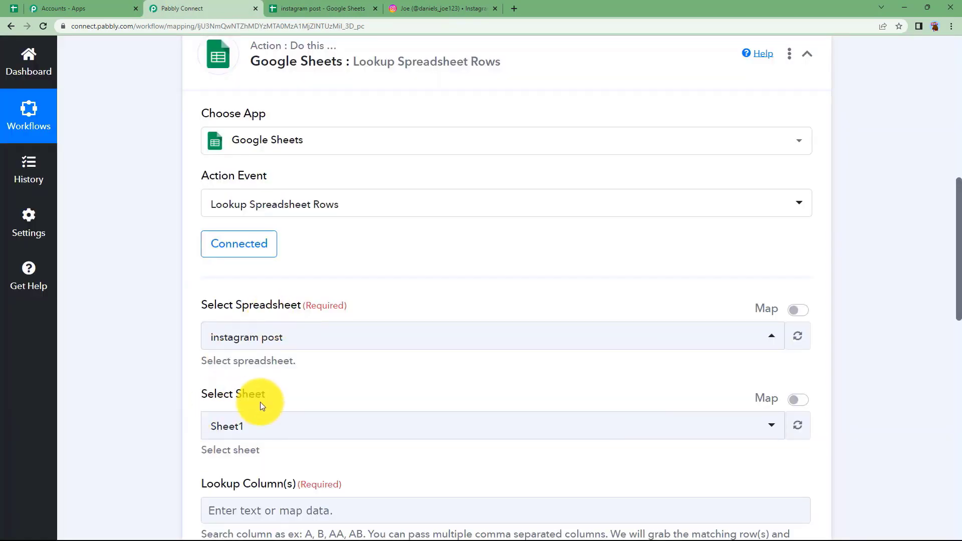
pyautogui.scroll(-3, 176, 378)
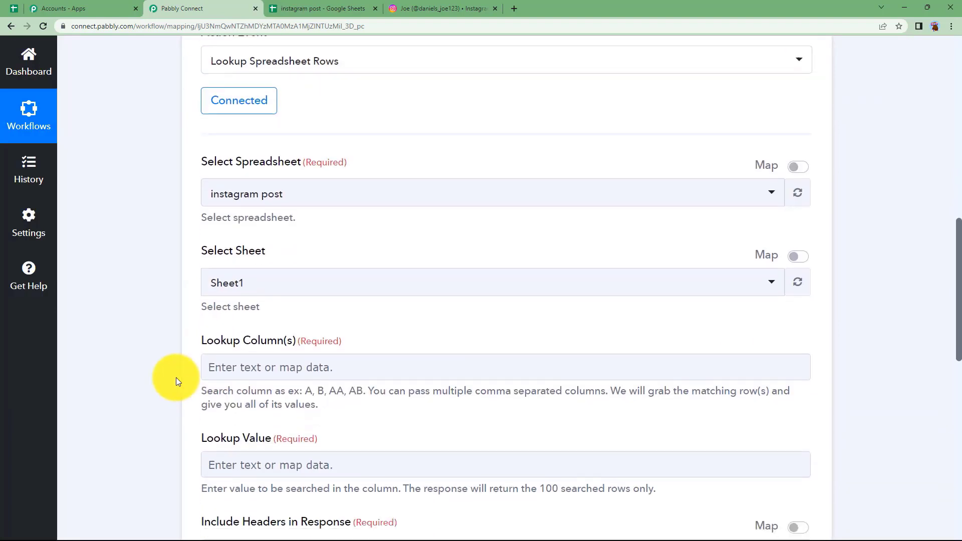
# Set the lookup columns to A, B, C after reading the column format hint and checking the columns in the spreadsheet
pyautogui.scroll(-1, 172, 362)
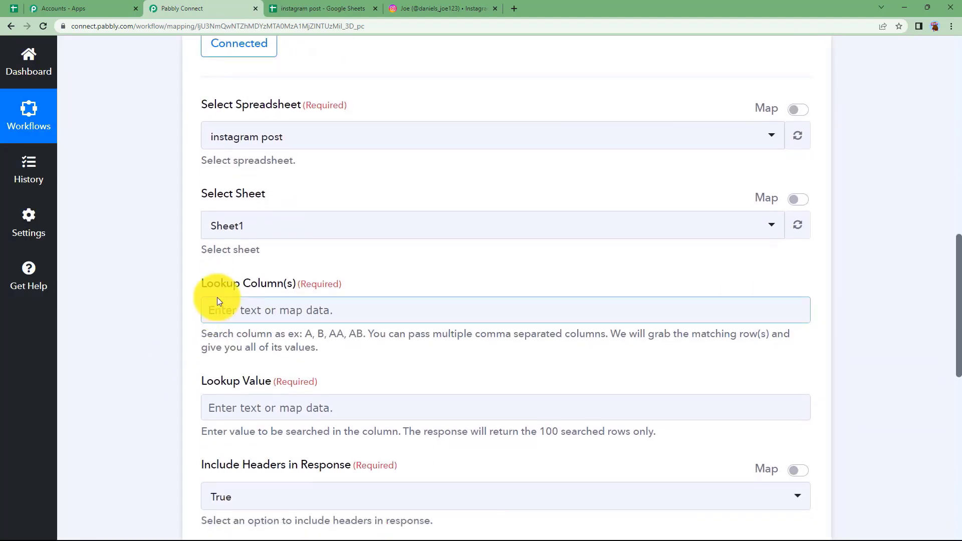
pyautogui.moveTo(200, 335); pyautogui.dragTo(336, 353)
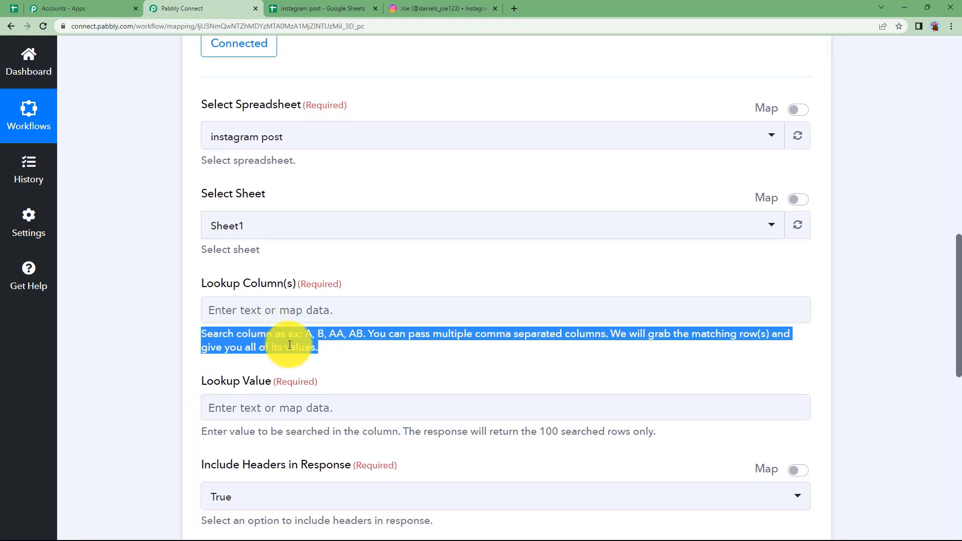
pyautogui.click(268, 341)
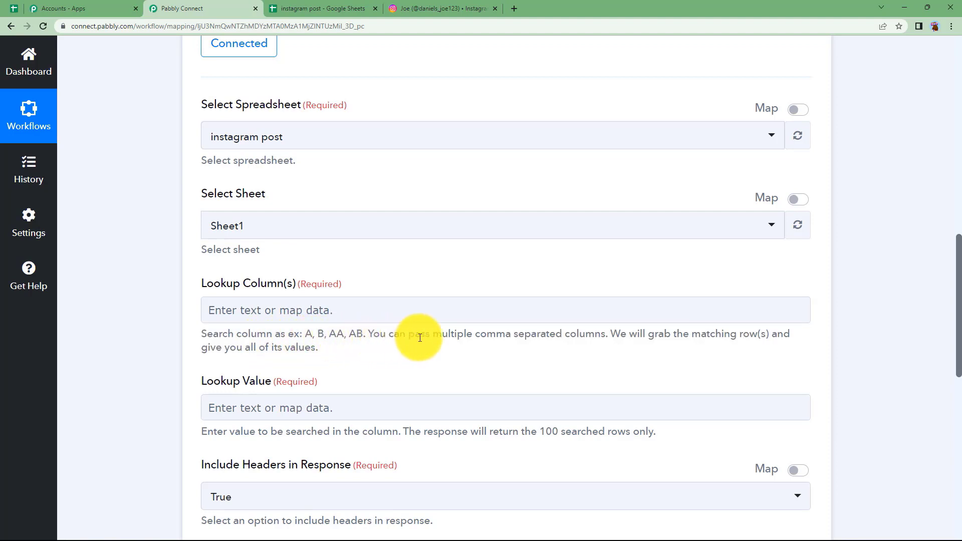
pyautogui.click(338, 316)
pyautogui.click(246, 313)
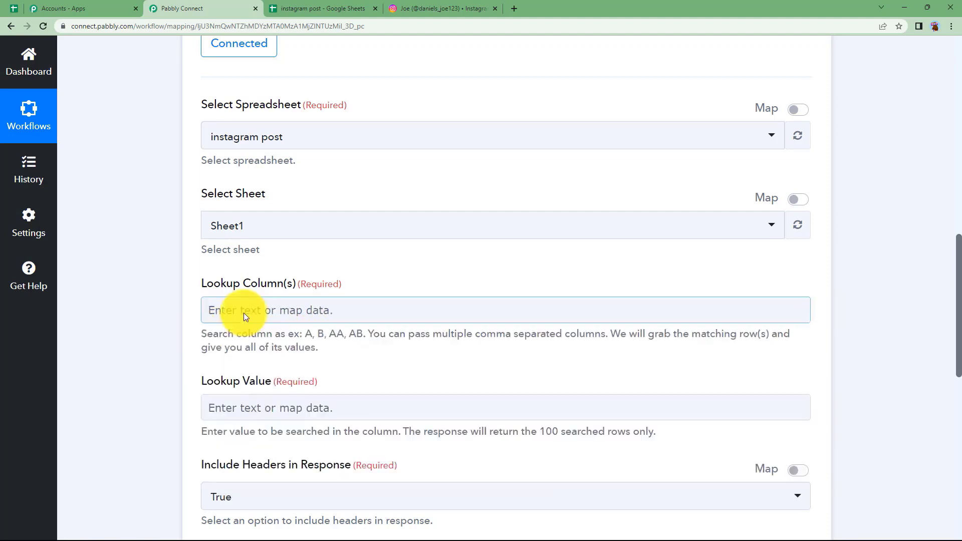
pyautogui.click(346, 323)
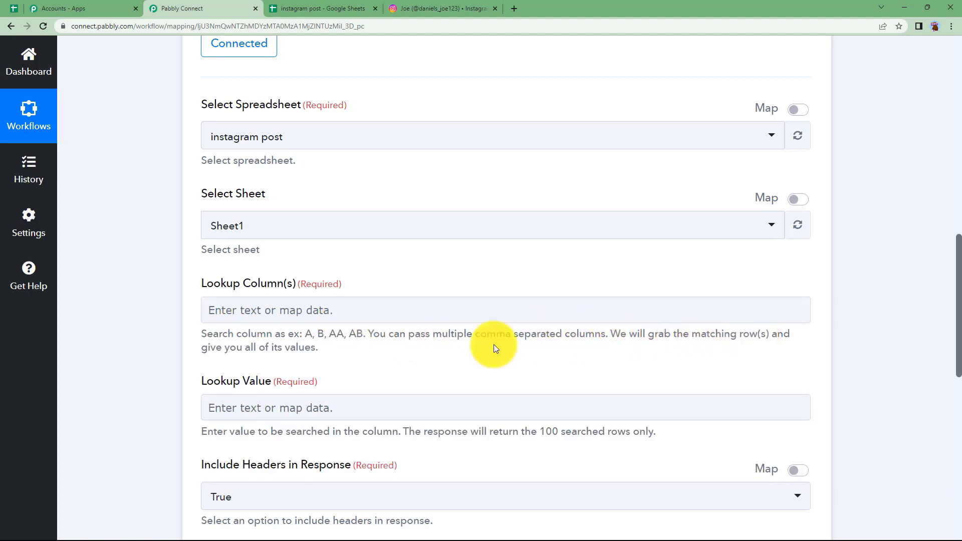
pyautogui.click(306, 309)
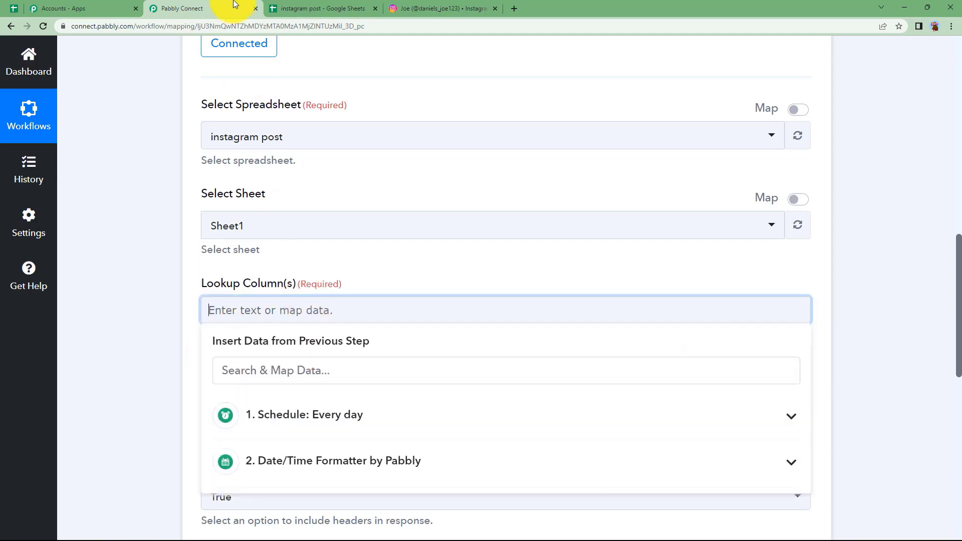
pyautogui.click(283, 6)
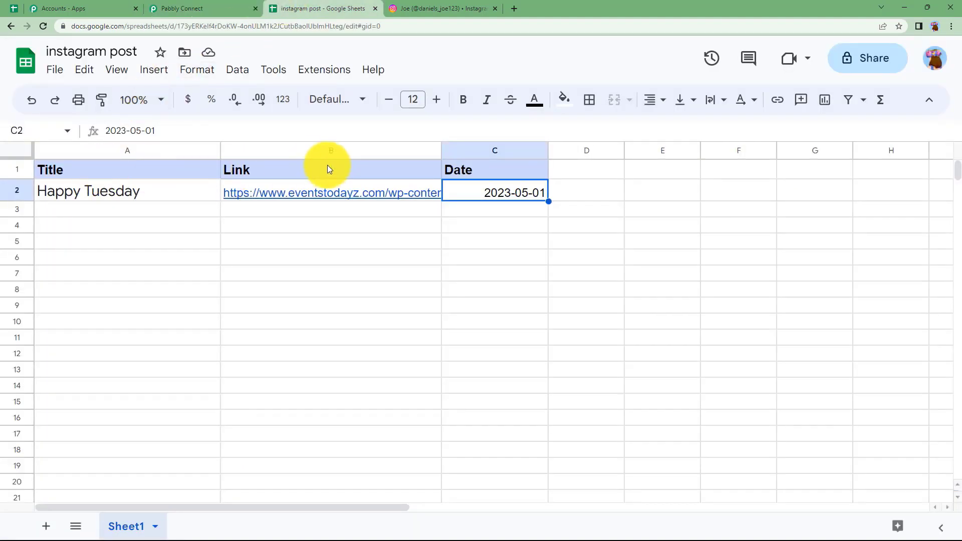
pyautogui.click(193, 9)
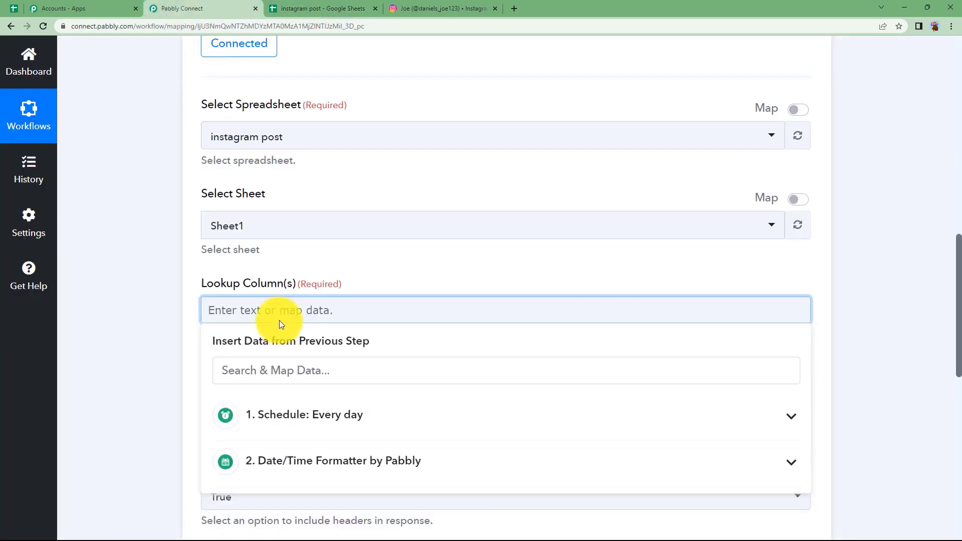
pyautogui.write('A, ')
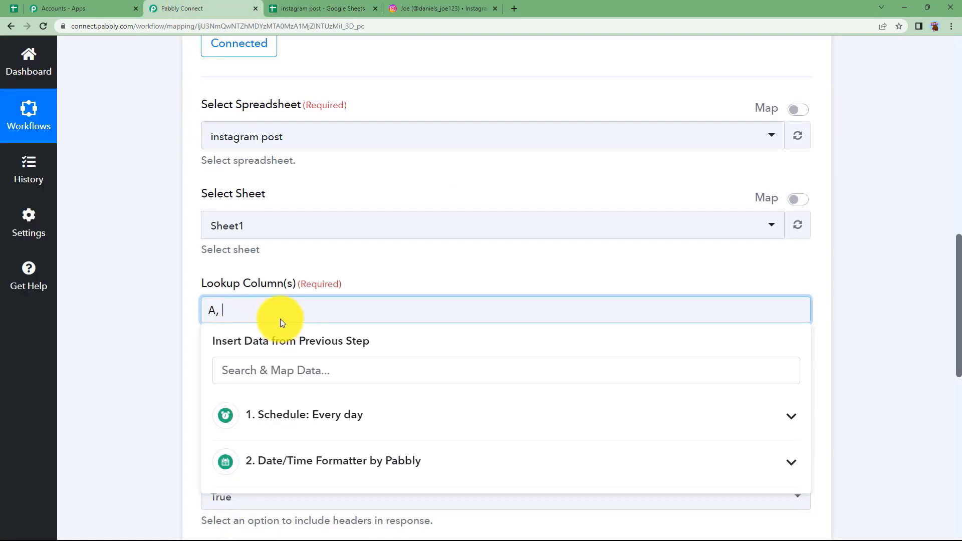
pyautogui.write('B, C')
pyautogui.click(76, 359)
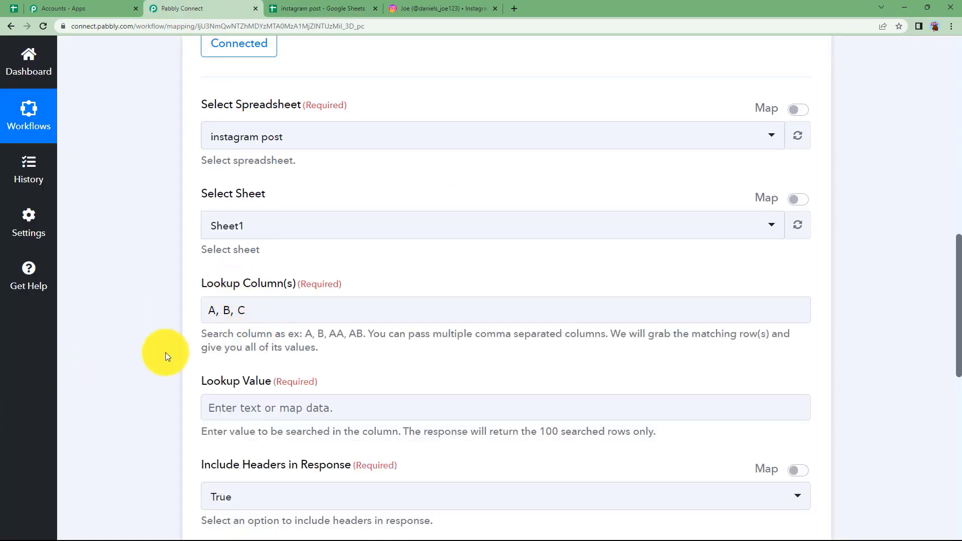
# Compare the spreadsheet row's date with the date returned by the Date/Time Formatter step
pyautogui.scroll(-3, 165, 353)
pyautogui.click(261, 260)
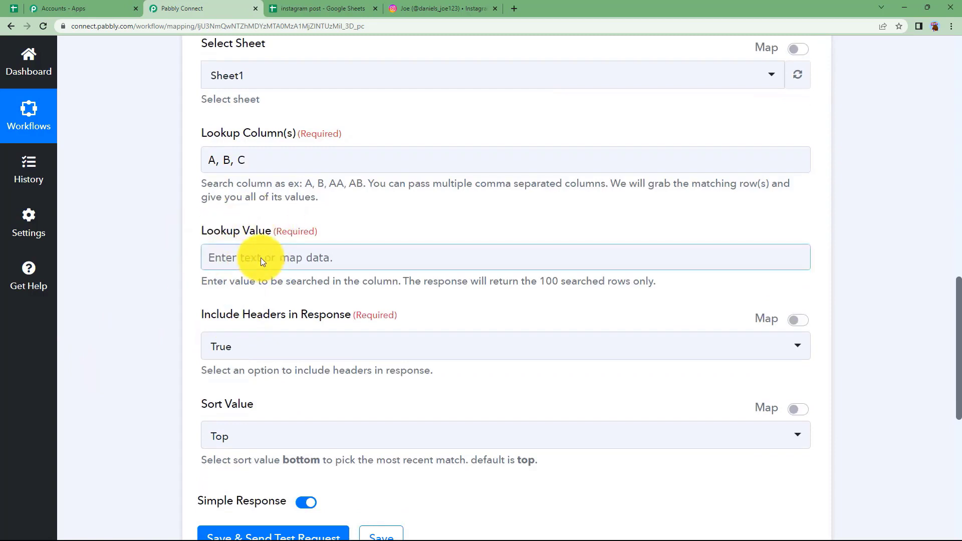
pyautogui.click(319, 8)
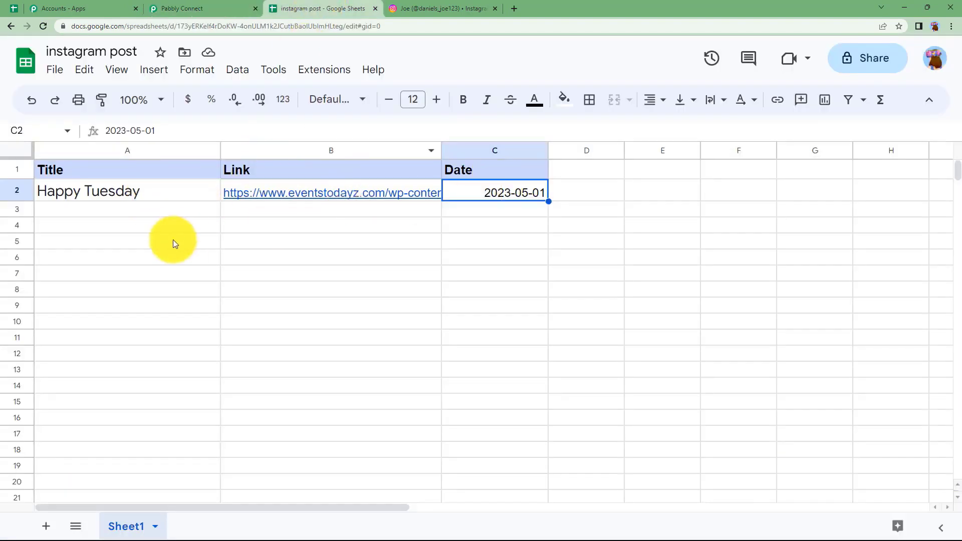
pyautogui.click(532, 224)
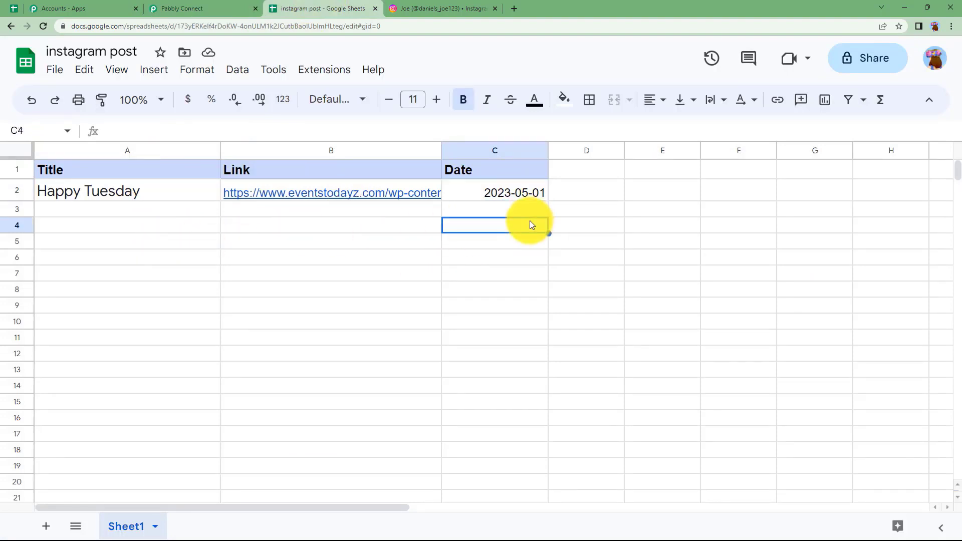
pyautogui.click(170, 8)
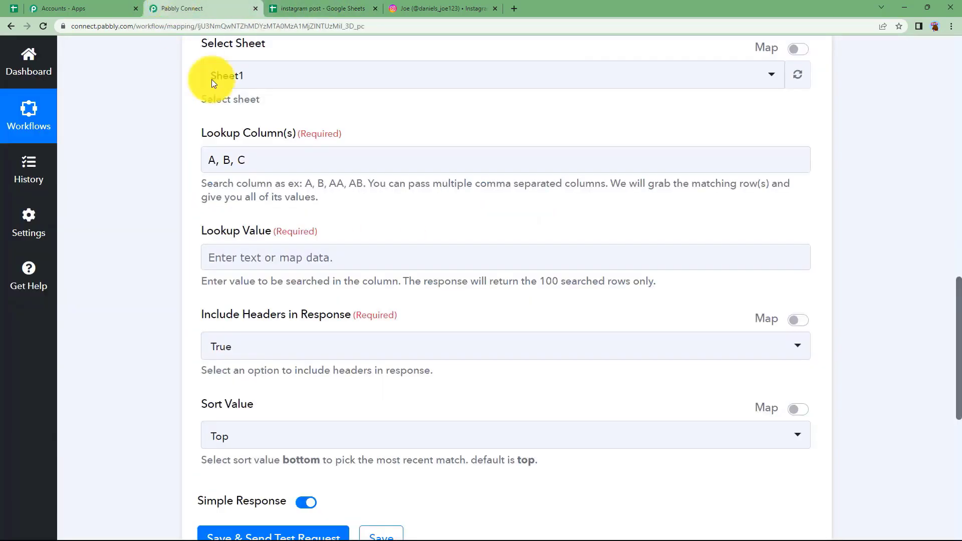
pyautogui.scroll(10, 255, 201)
pyautogui.scroll(-5, 193, 240)
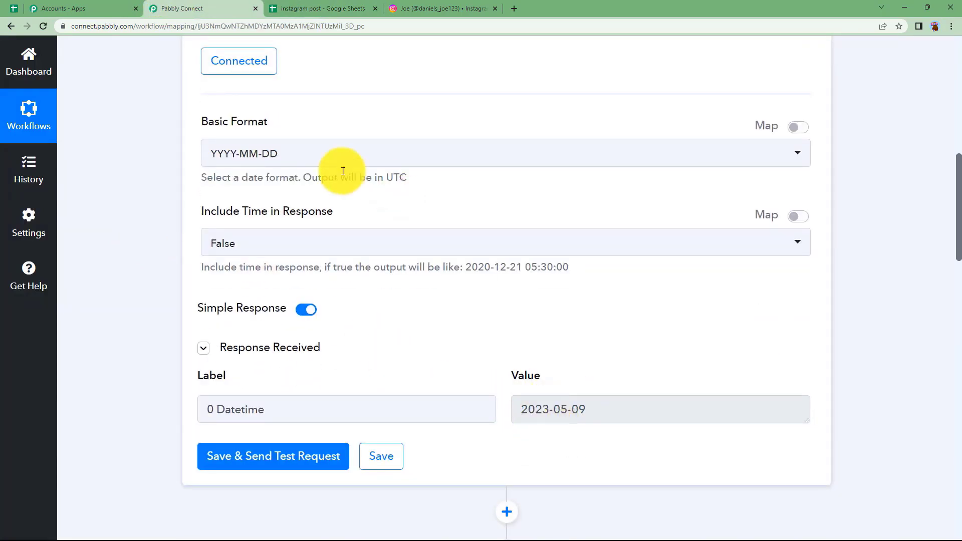
pyautogui.scroll(5, 343, 165)
pyautogui.click(358, 9)
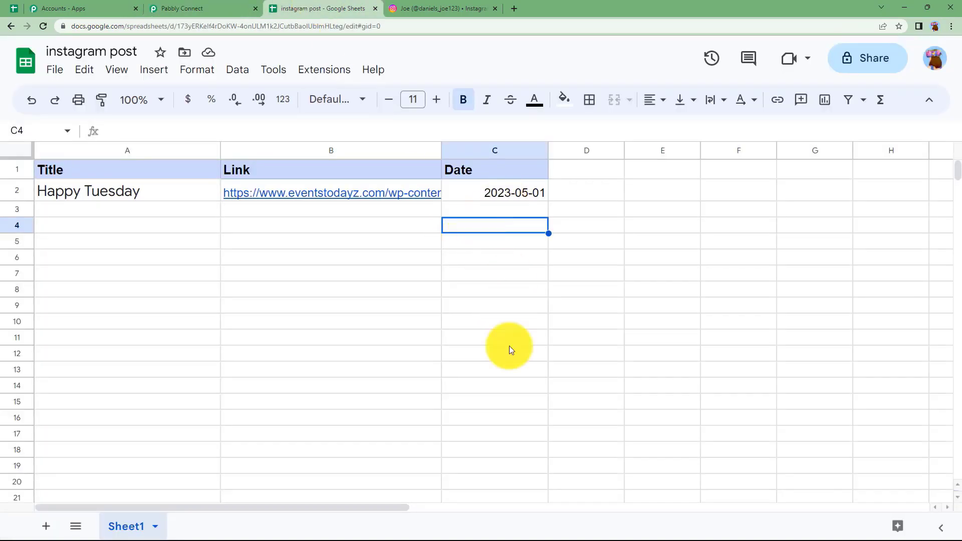
pyautogui.click(190, 9)
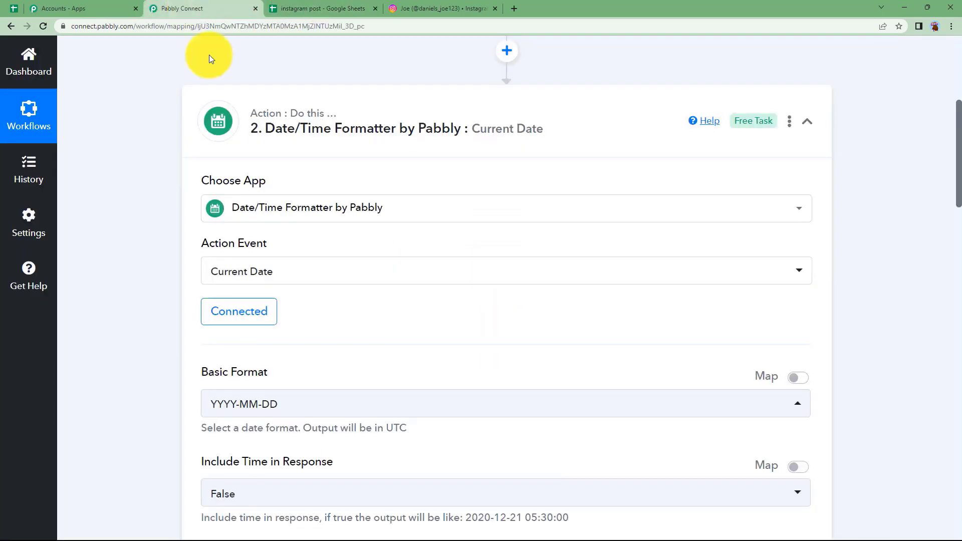
pyautogui.scroll(-5, 507, 378)
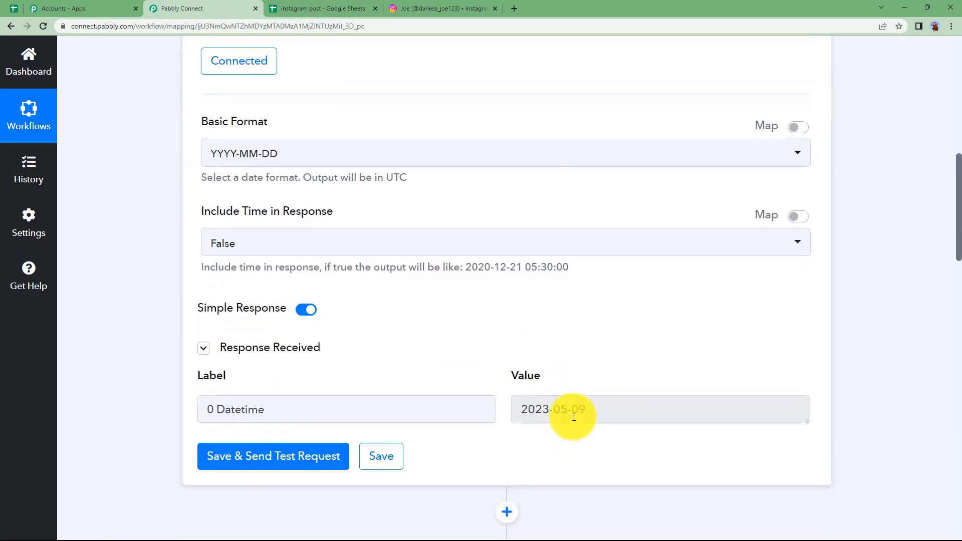
# Set the date in cell C2 of the instagram post sheet to 2023-05-09 and check it against the formatter's response
pyautogui.click(326, 8)
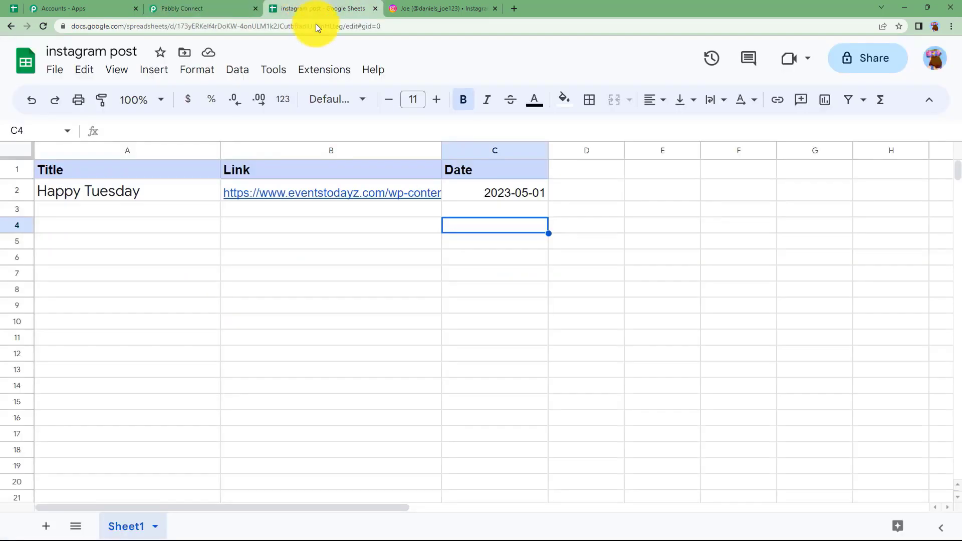
pyautogui.click(532, 187)
pyautogui.doubleClick(545, 189)
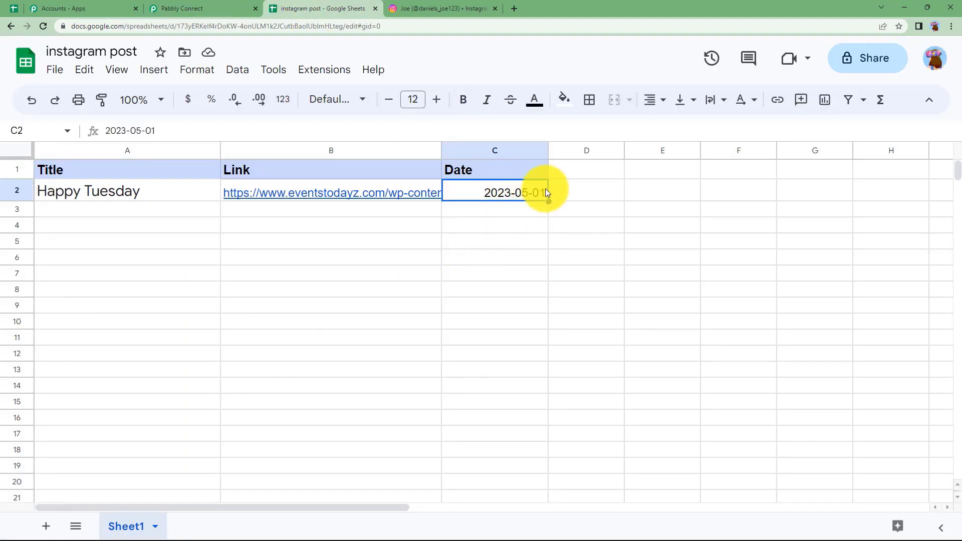
pyautogui.doubleClick(545, 188)
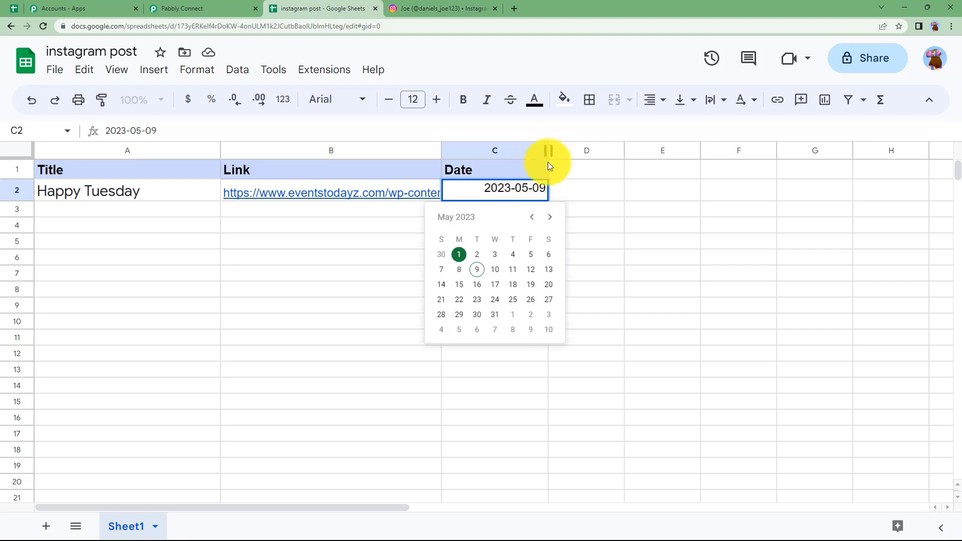
pyautogui.write('2023-05-09')
pyautogui.click(603, 207)
pyautogui.click(453, 196)
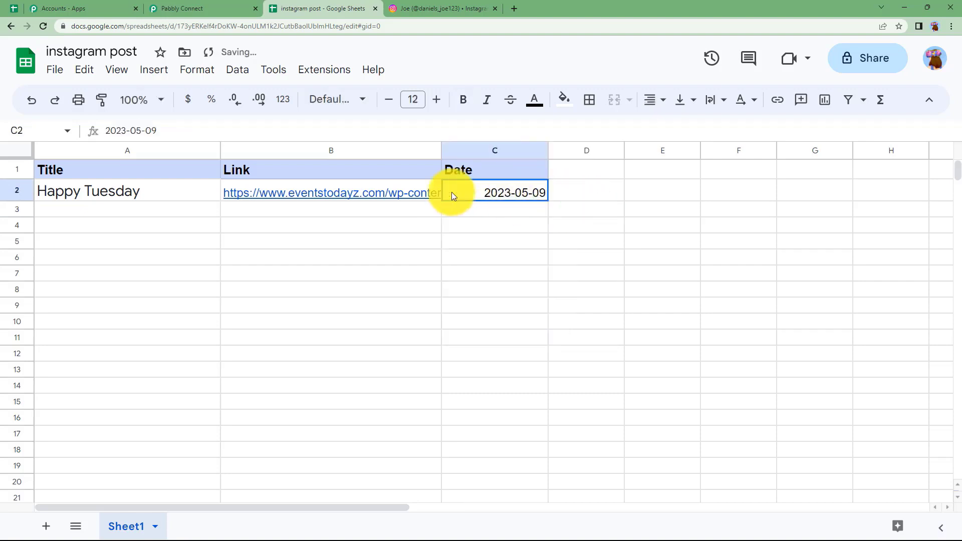
pyautogui.click(238, 4)
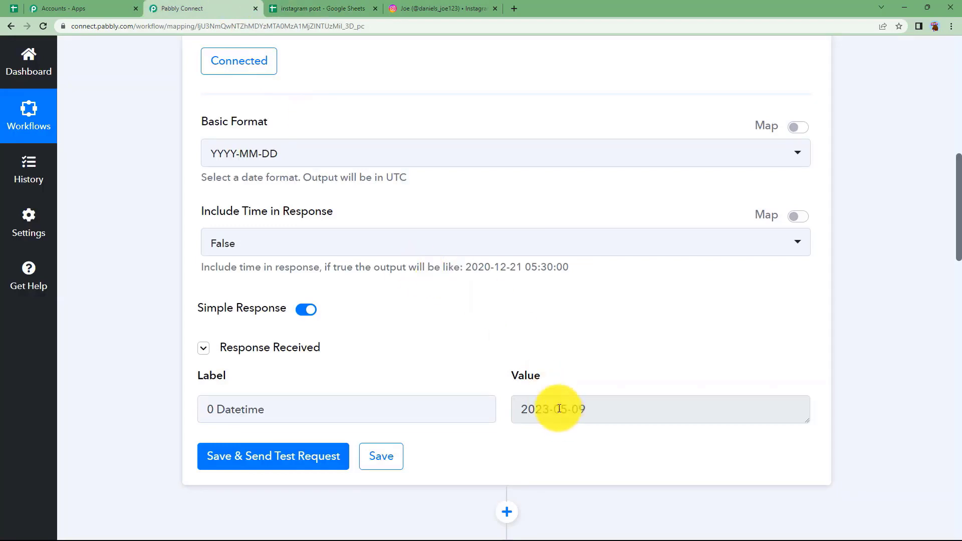
pyautogui.click(353, 7)
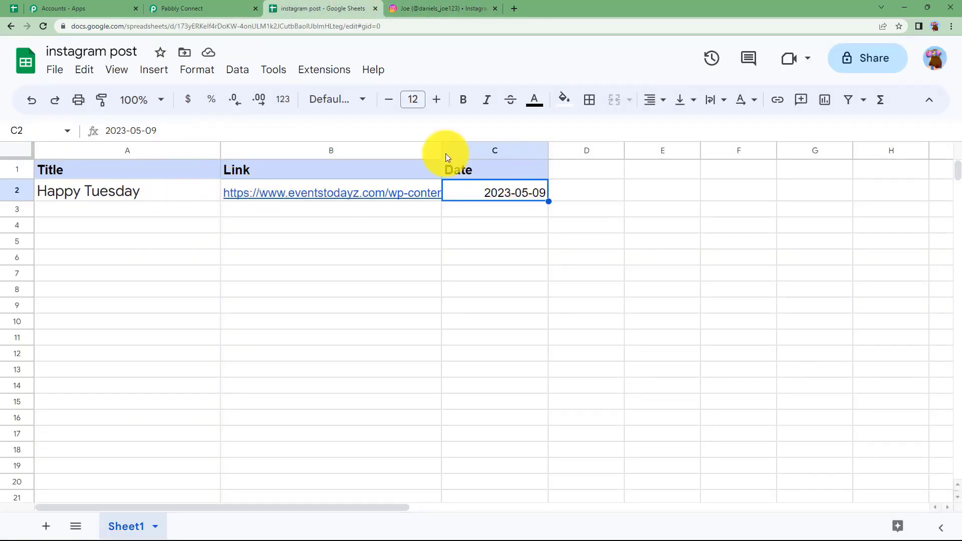
pyautogui.click(236, 4)
# Map the lookup value of the Google Sheets action to the Datetime output of the Date/Time Formatter step
pyautogui.scroll(-8, 287, 259)
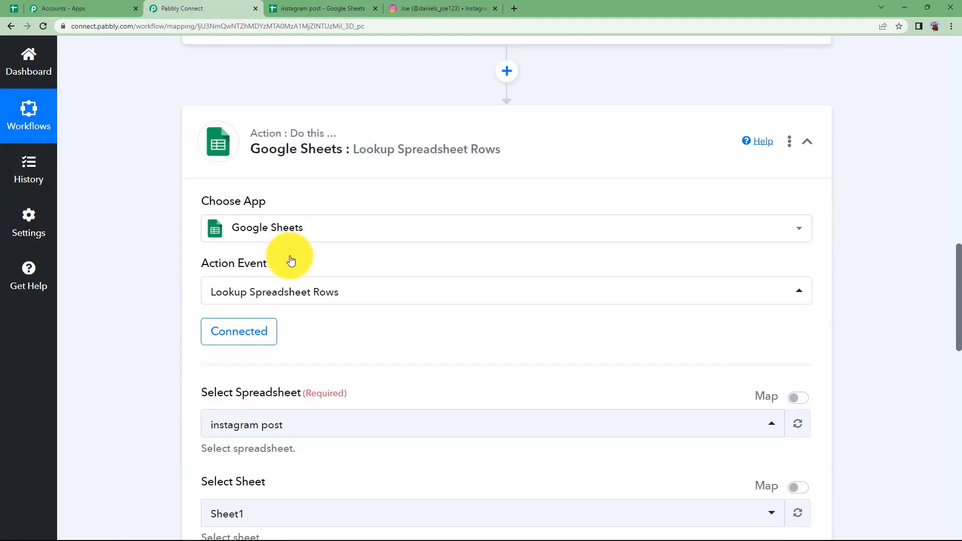
pyautogui.scroll(-6, 290, 260)
pyautogui.click(276, 186)
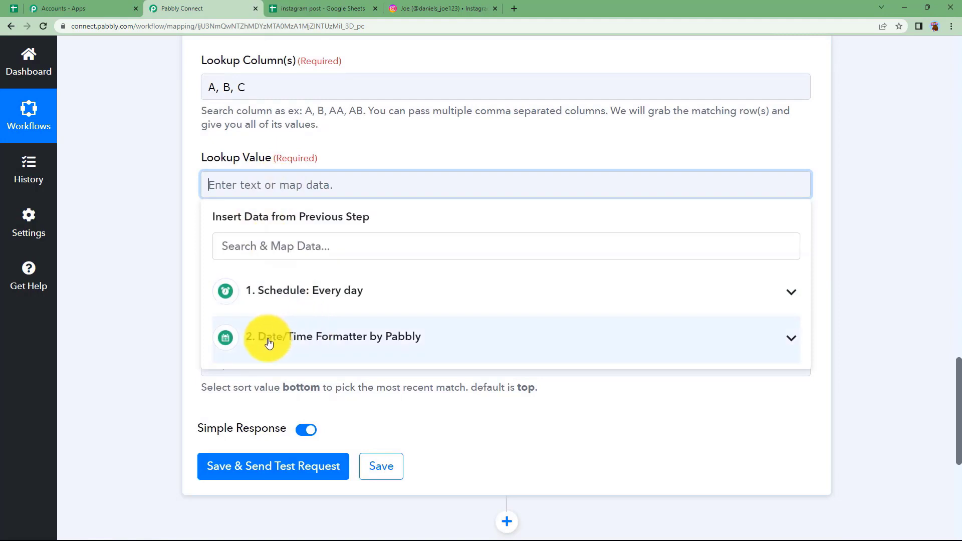
pyautogui.click(351, 345)
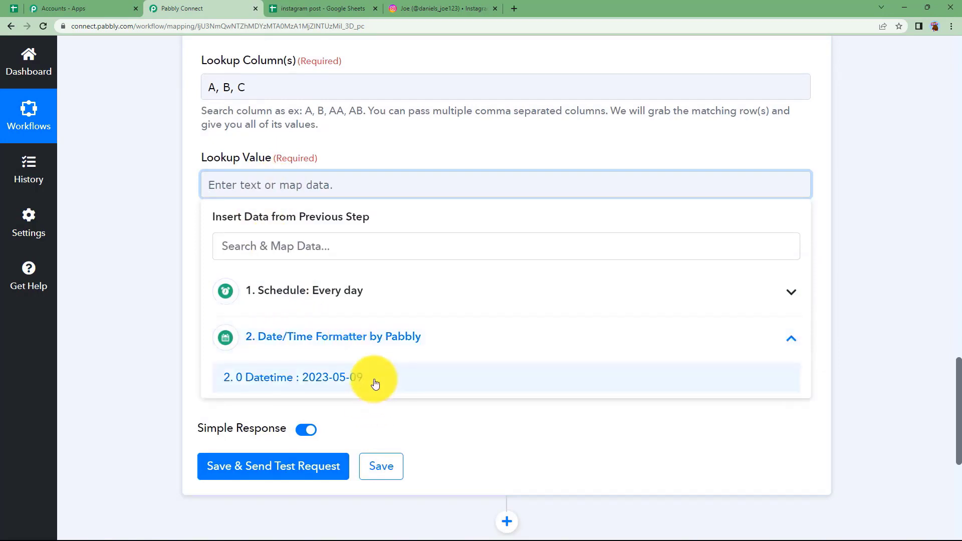
pyautogui.click(376, 379)
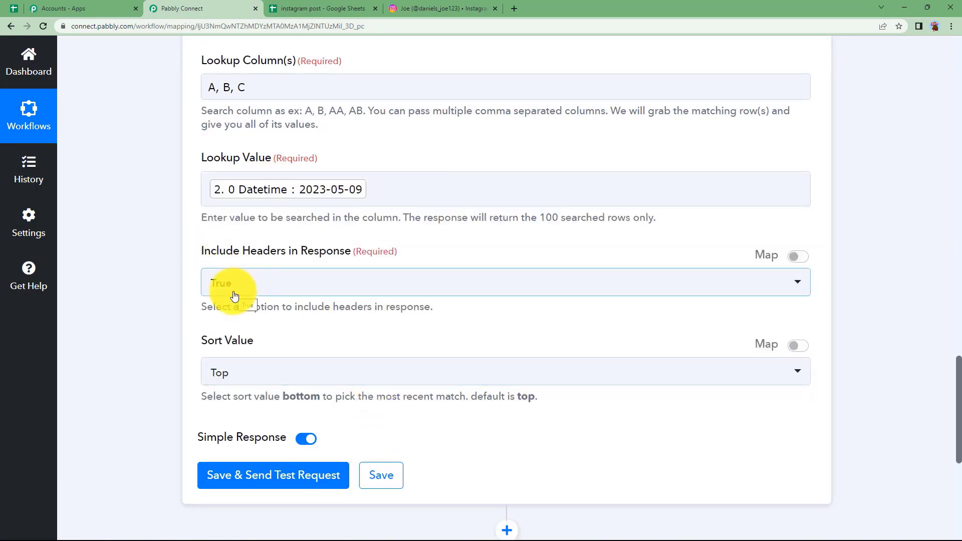
# Check the sheet's column headers, then try False for Include Headers in Response and return it to True
pyautogui.scroll(-2, 225, 189)
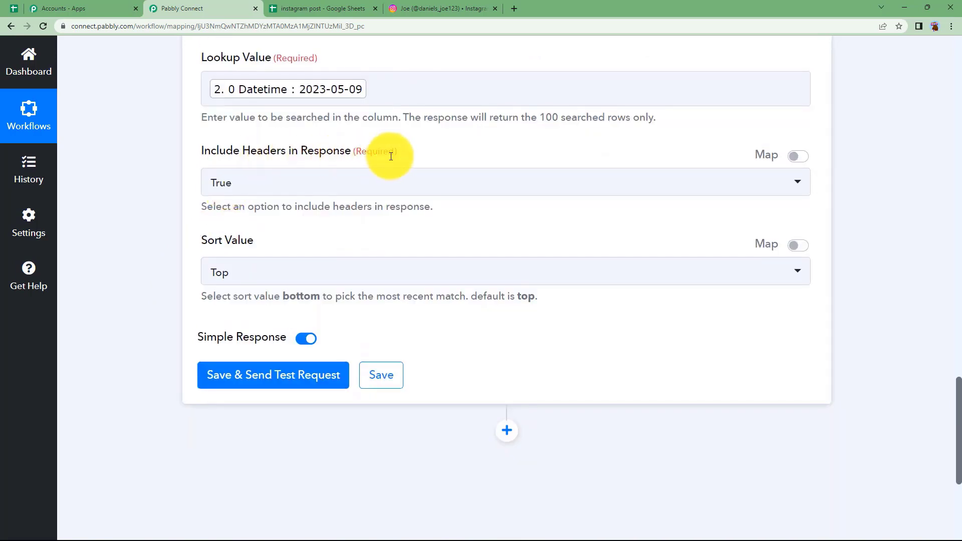
pyautogui.click(280, 8)
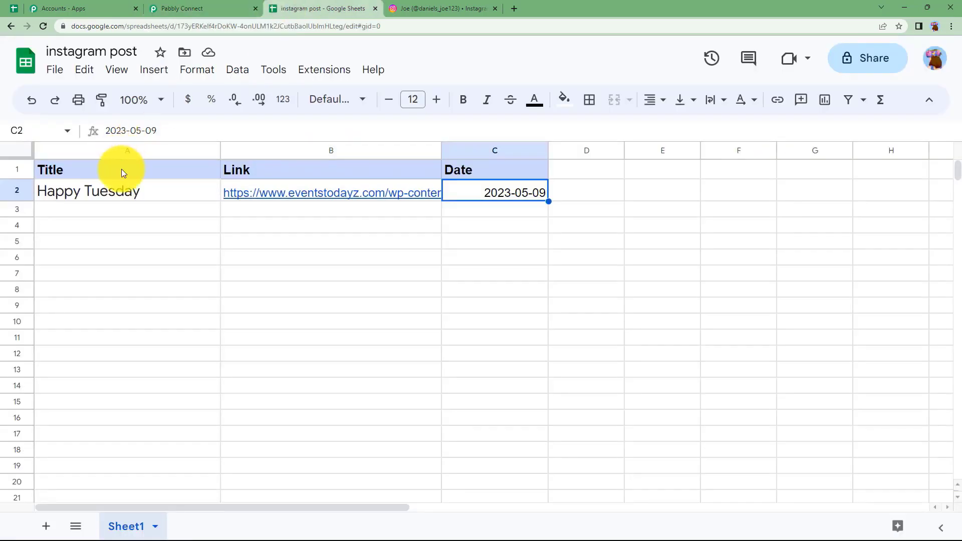
pyautogui.click(196, 6)
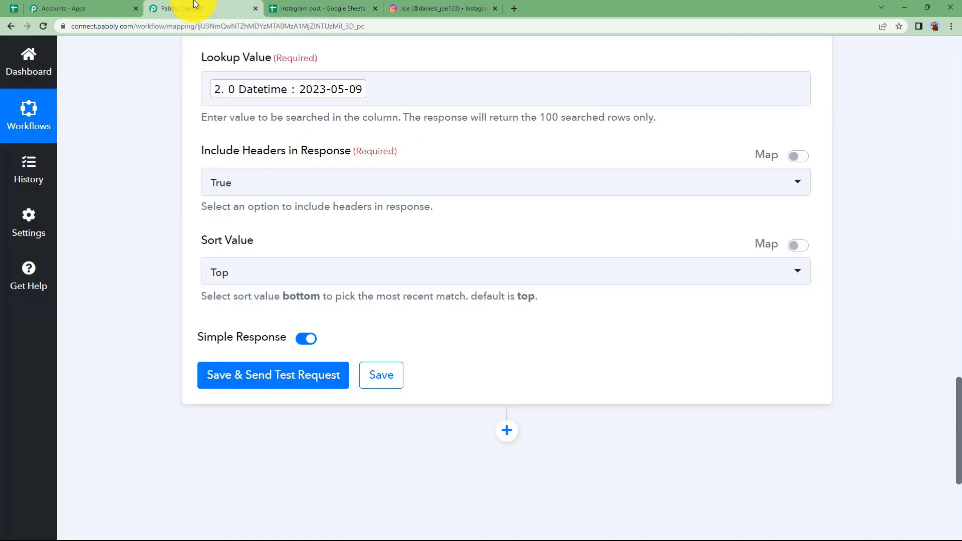
pyautogui.click(297, 181)
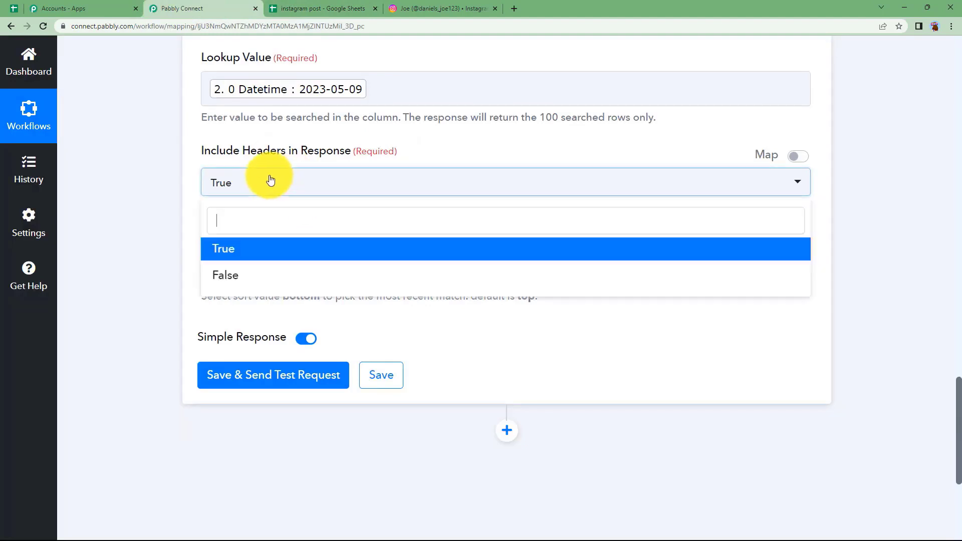
pyautogui.click(253, 275)
pyautogui.click(230, 191)
pyautogui.click(242, 246)
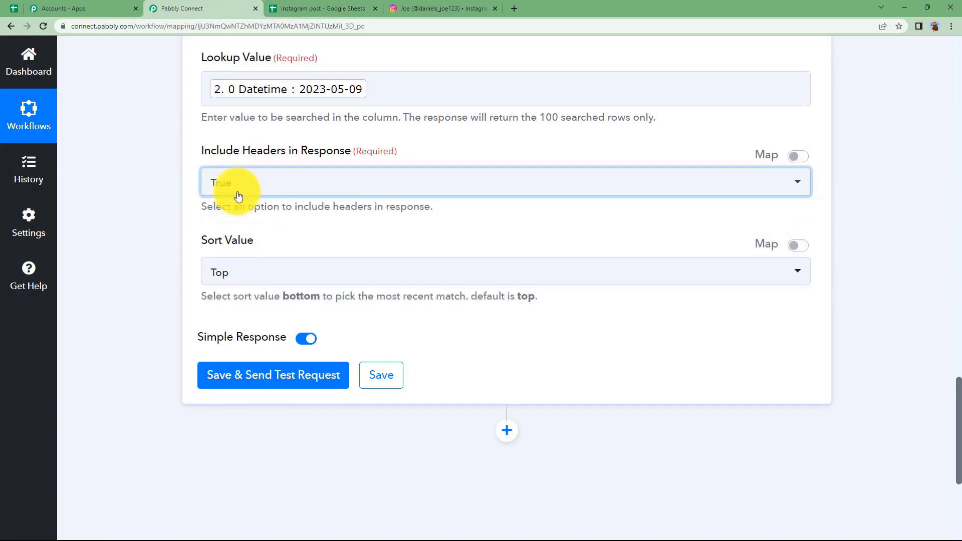
# Save the row lookup action with a test request and check the row title in the response
pyautogui.click(255, 374)
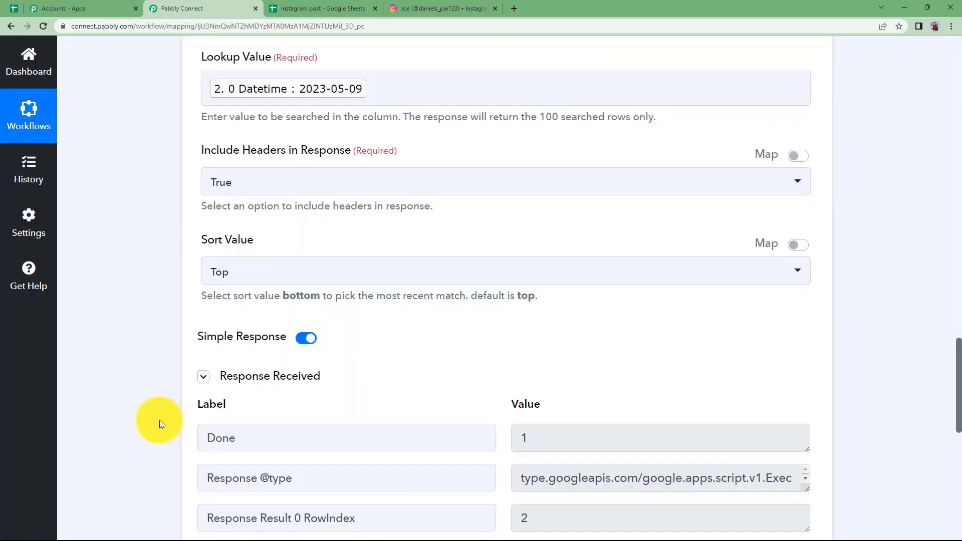
pyautogui.scroll(-5, 159, 420)
pyautogui.moveTo(670, 323); pyautogui.dragTo(468, 313)
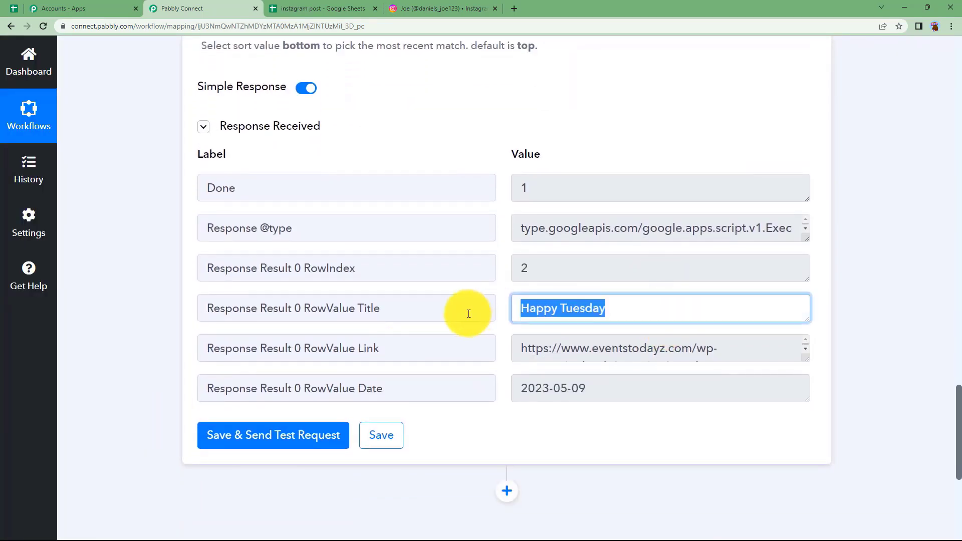
# Check the row's link and date values in the Google Sheets lookup response
pyautogui.moveTo(522, 347); pyautogui.dragTo(446, 393)
pyautogui.click(488, 420)
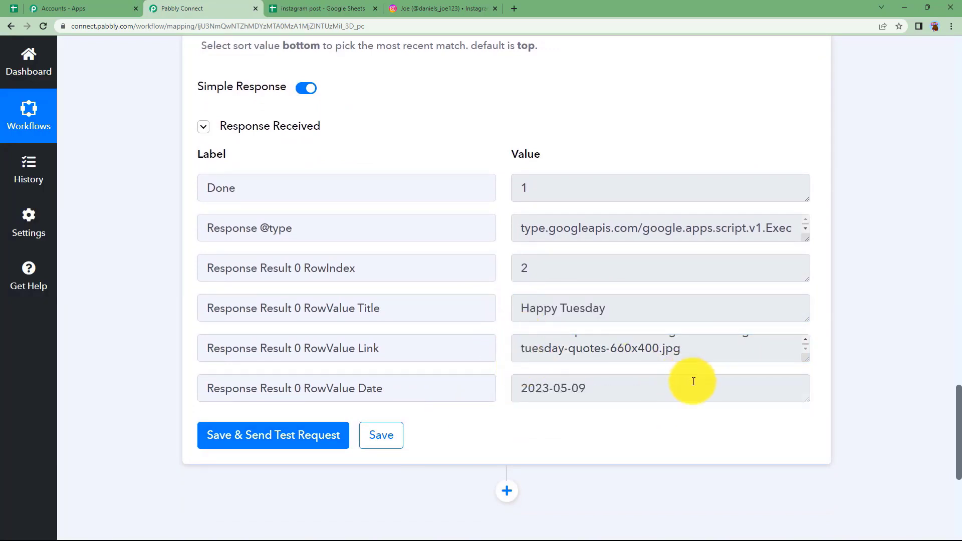
pyautogui.click(608, 308)
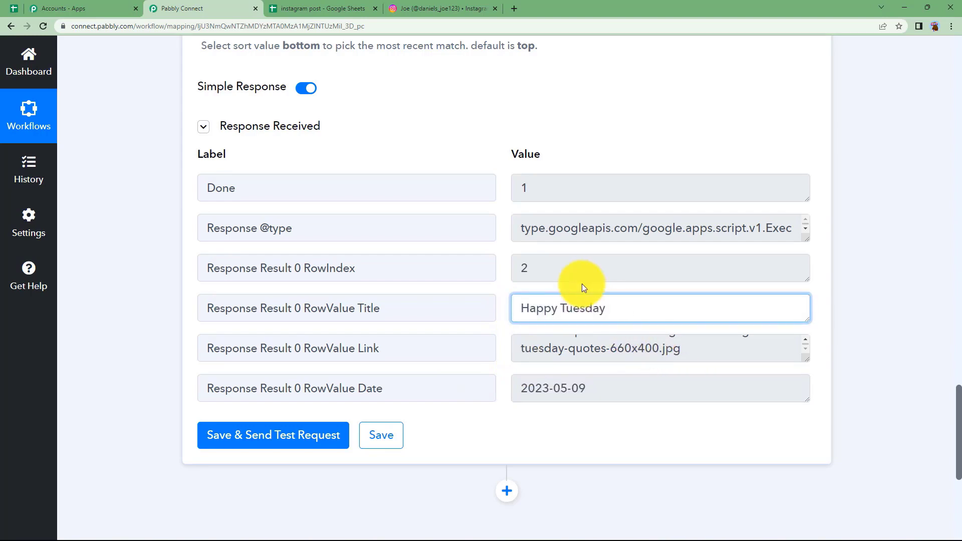
# Collapse the Google Sheets lookup step and add an action after it with OpenAI as the app
pyautogui.scroll(5, 582, 283)
pyautogui.scroll(15, 581, 284)
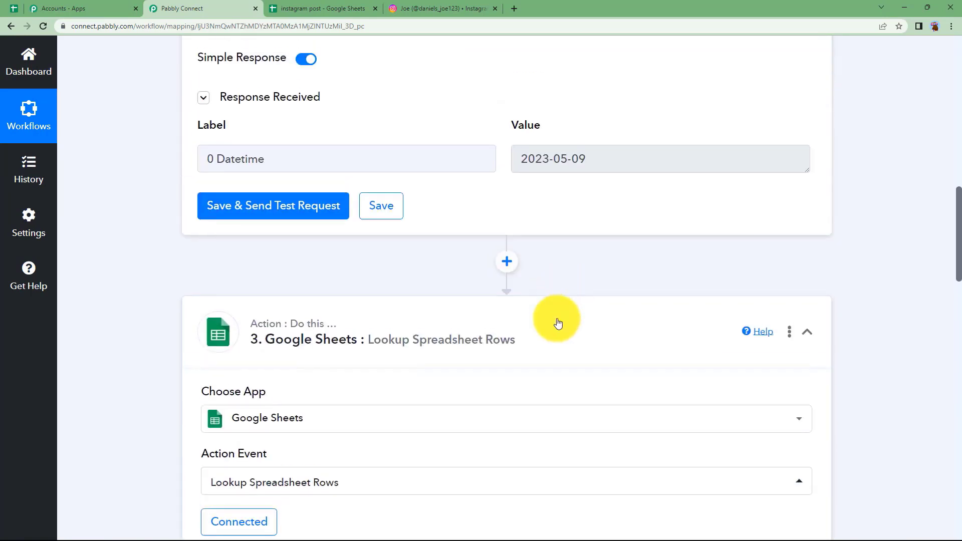
pyautogui.click(453, 347)
pyautogui.click(508, 242)
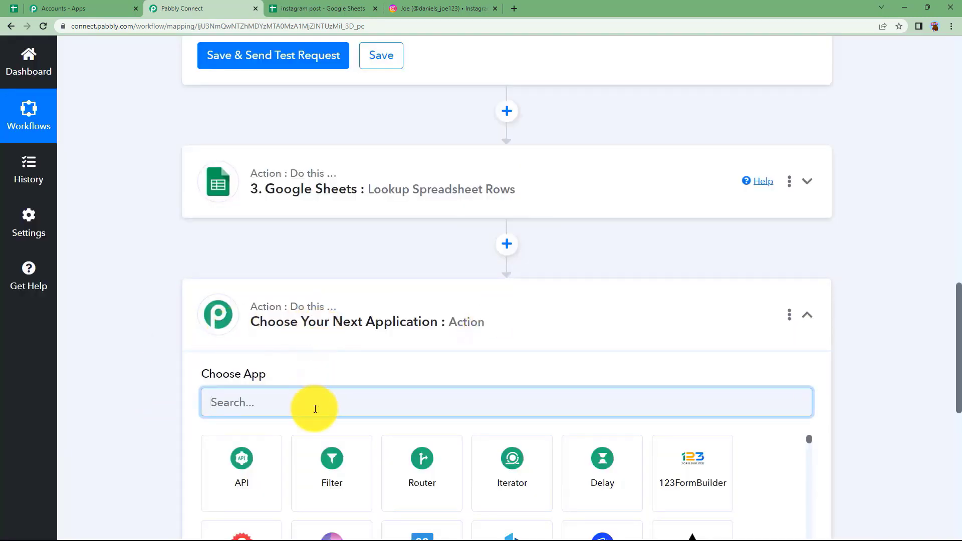
pyautogui.write('EN')
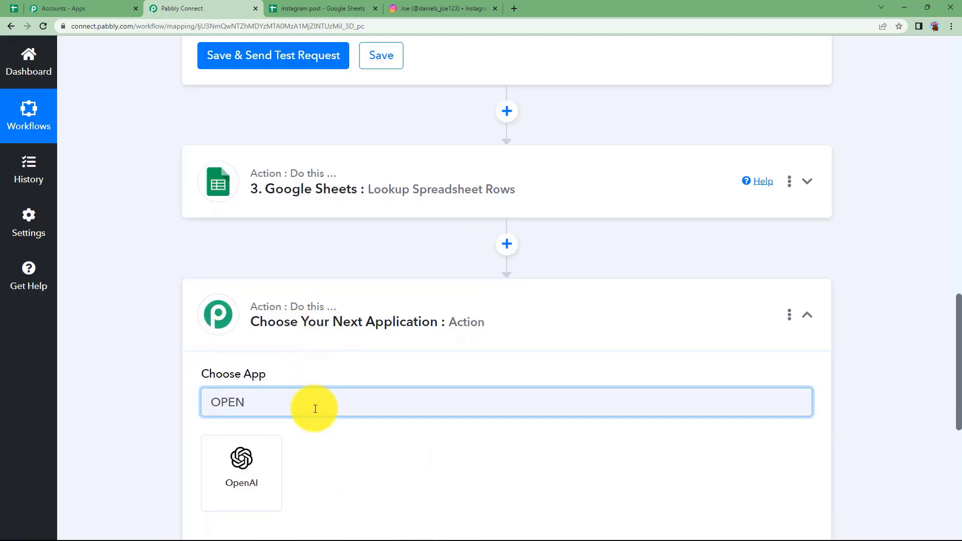
pyautogui.click(253, 482)
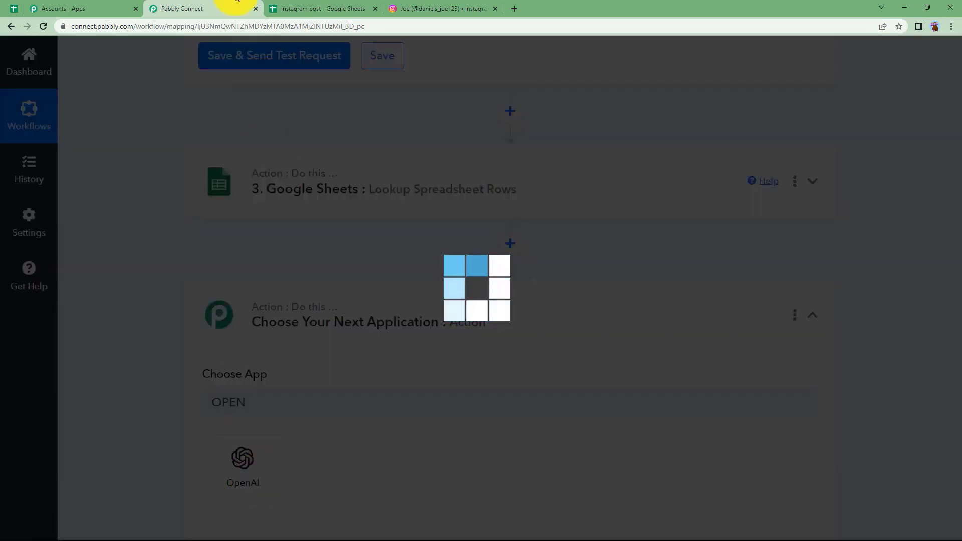
# Glance at the instagram post sheet and set the OpenAI action event to Generate Content
pyautogui.click(321, 6)
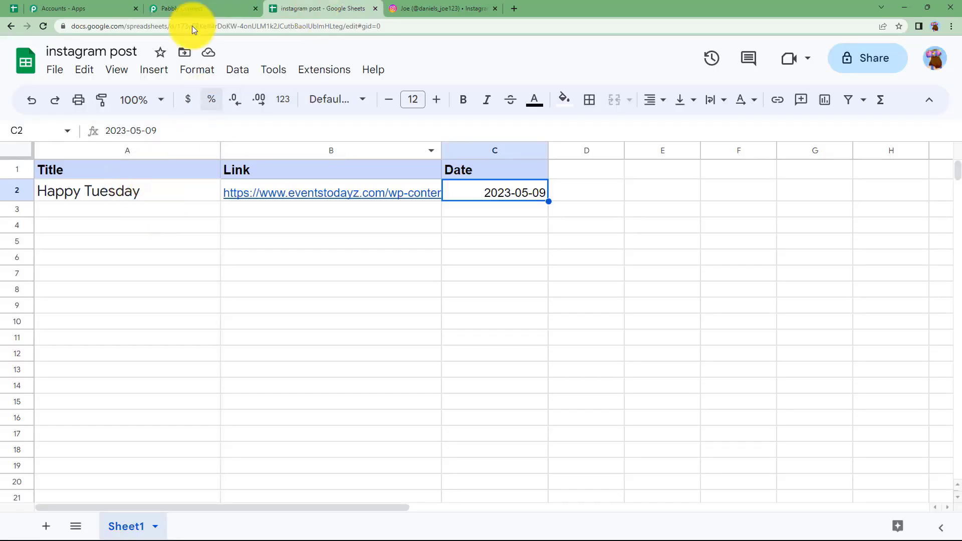
pyautogui.click(193, 8)
pyautogui.scroll(-3, 240, 361)
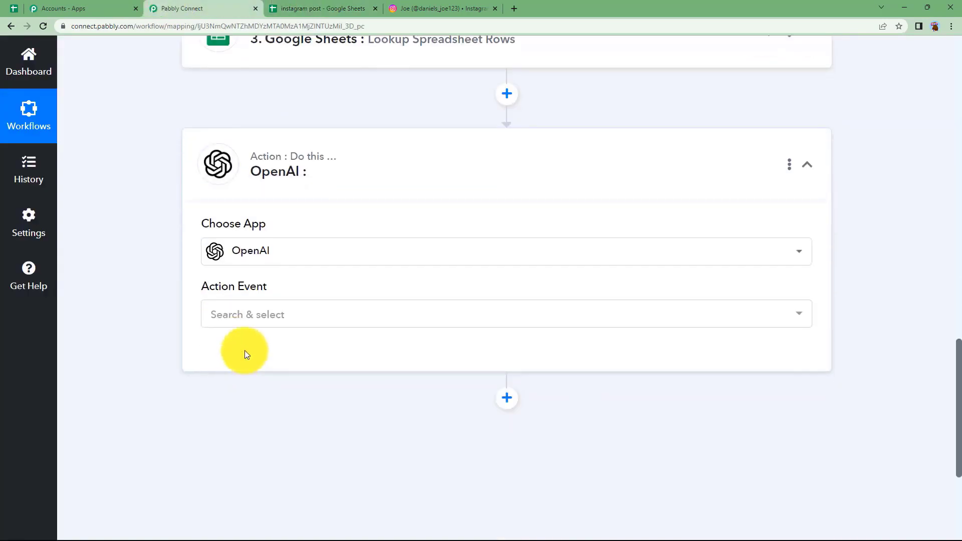
pyautogui.click(280, 318)
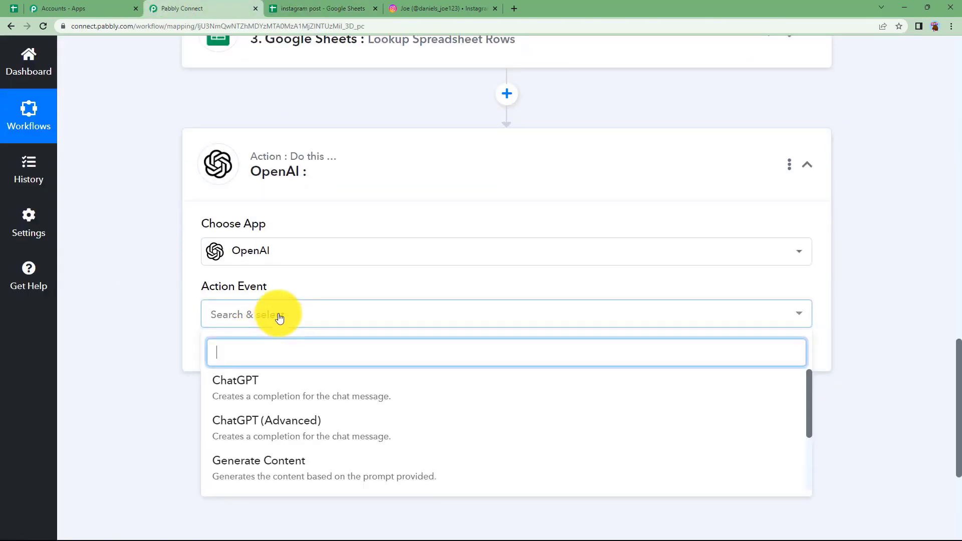
pyautogui.click(253, 459)
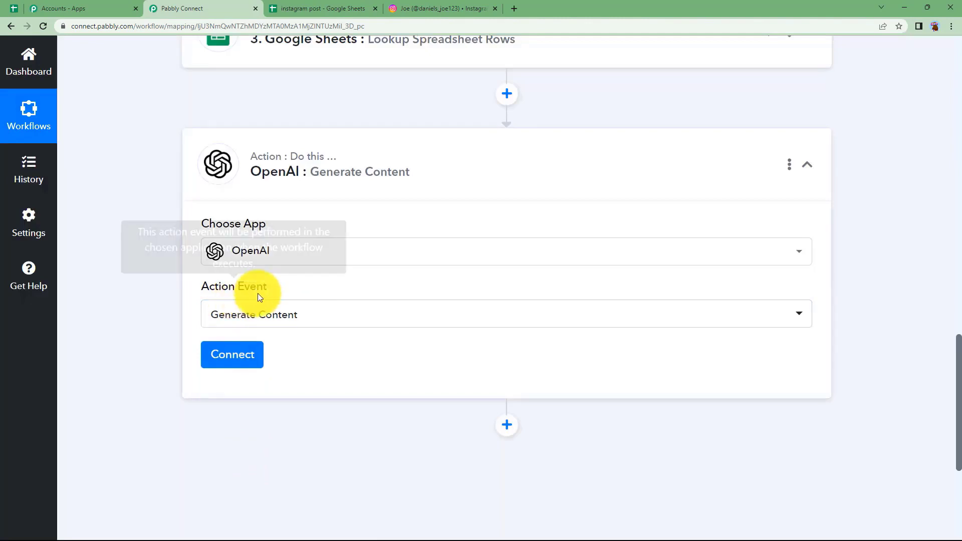
# Start adding a new OpenAI connection and open the OpenAI API keys page linked from it
pyautogui.click(251, 359)
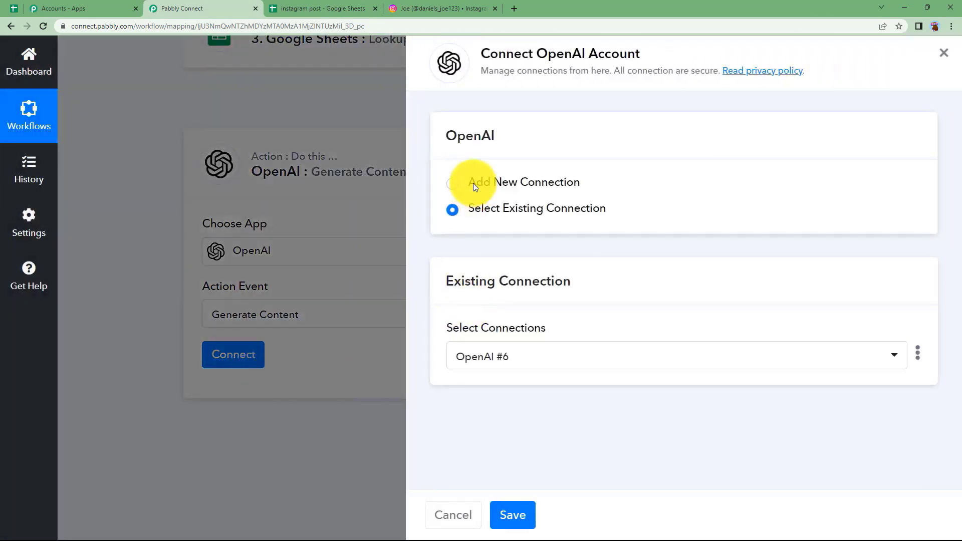
pyautogui.click(473, 183)
pyautogui.click(497, 345)
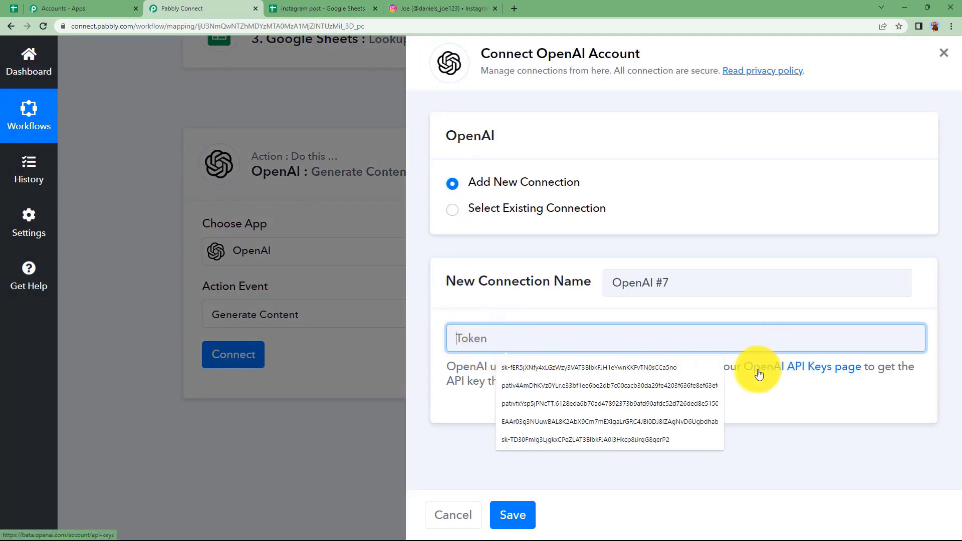
pyautogui.click(805, 371)
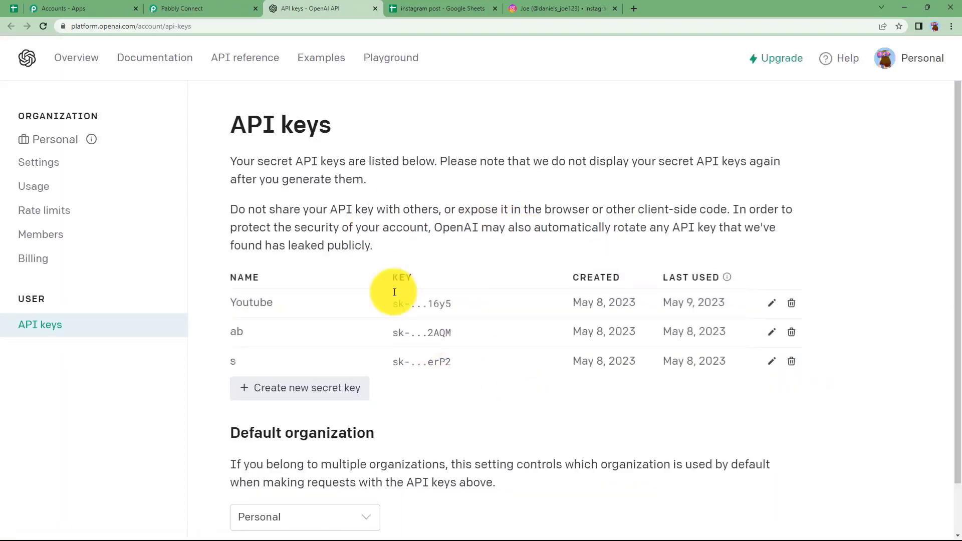
# Create a new OpenAI secret key named NEW and copy the key
pyautogui.click(352, 394)
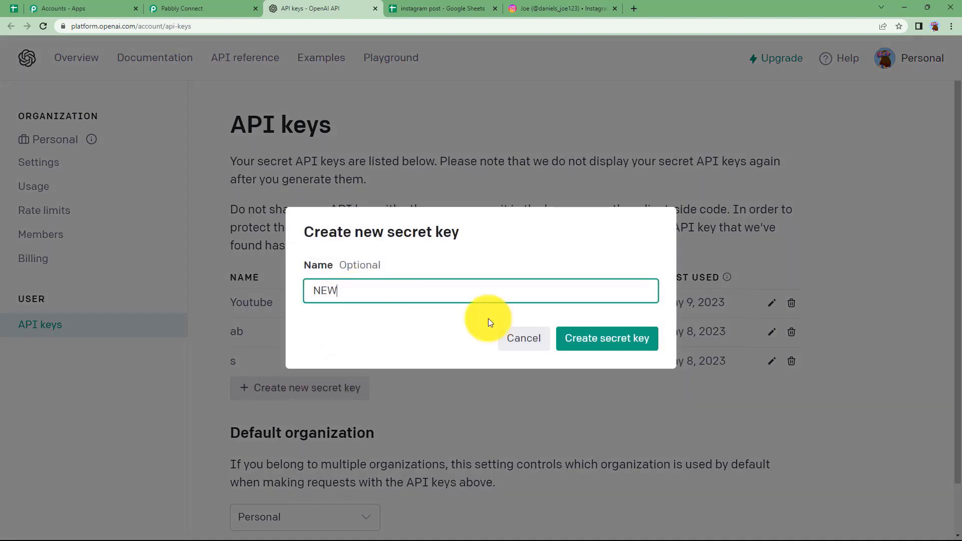
pyautogui.click(606, 346)
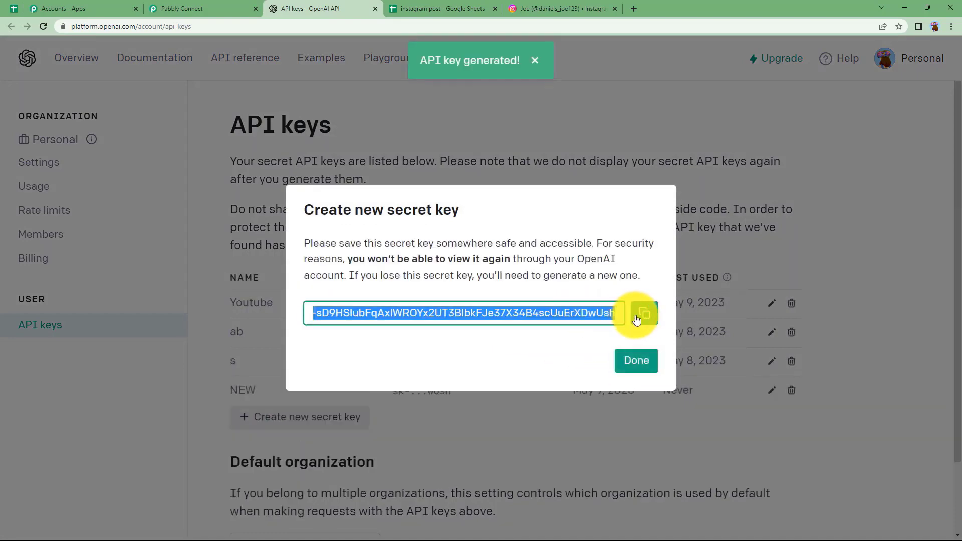
pyautogui.click(645, 312)
# Return to Pabbly Connect, paste the API key as the new connection's token and save the connection
pyautogui.click(200, 9)
pyautogui.click(458, 332)
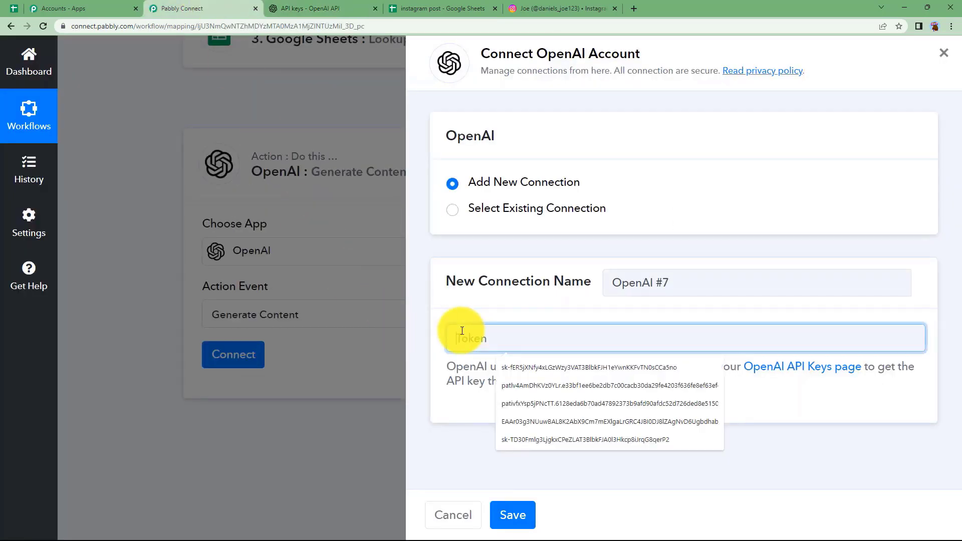
pyautogui.hotkey('ctrl', 'v')
pyautogui.click(516, 518)
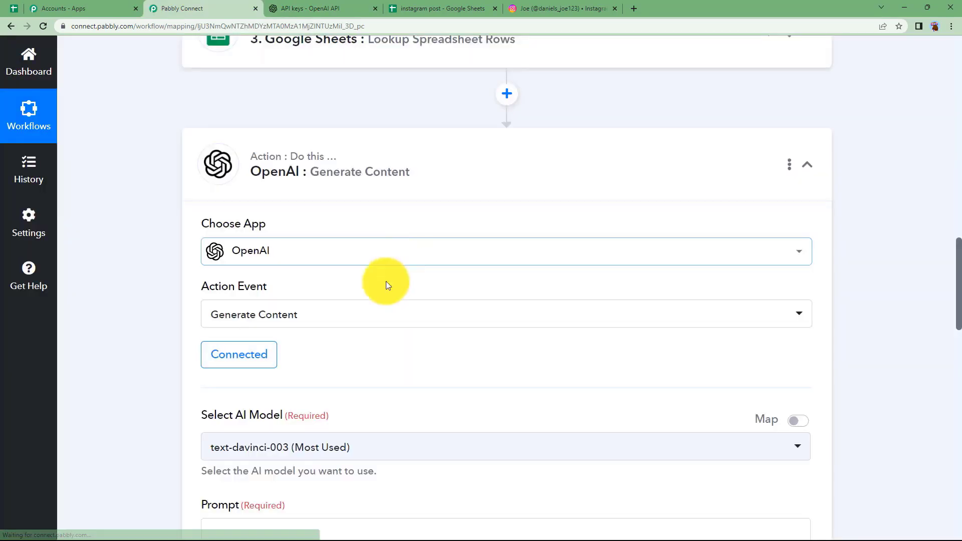
# Examine the Generate Content settings, from AI model and prompt to sampling and penalty values
pyautogui.scroll(-4, 260, 472)
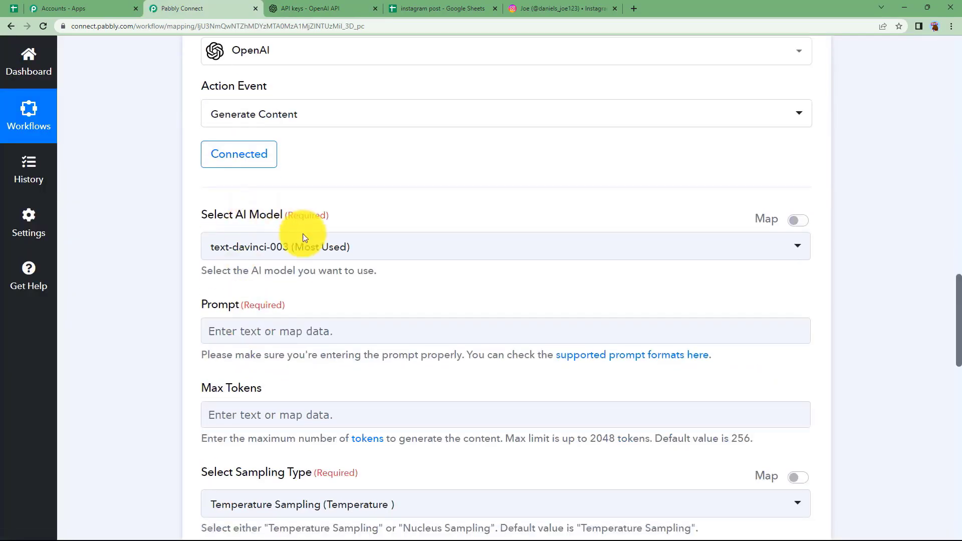
pyautogui.click(244, 326)
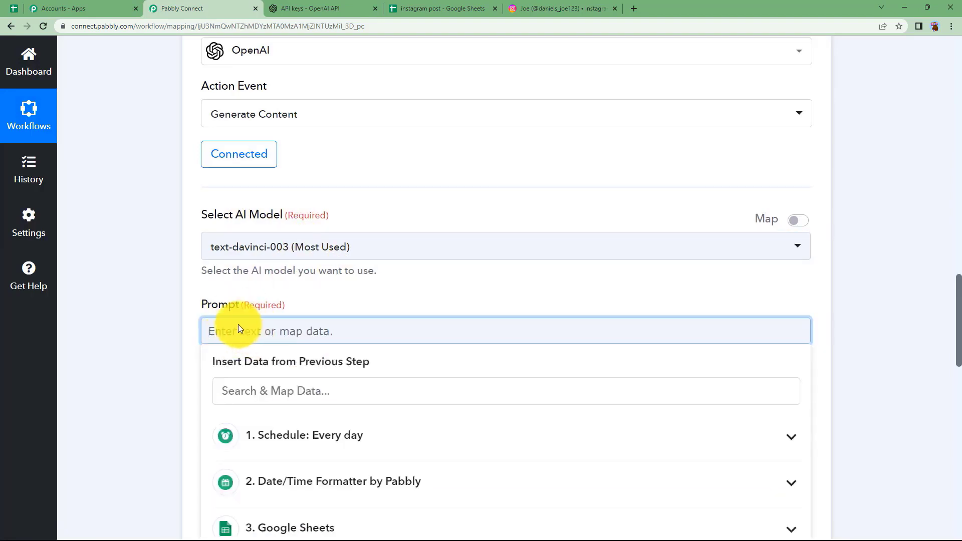
pyautogui.click(179, 320)
pyautogui.scroll(-3, 214, 268)
pyautogui.click(226, 255)
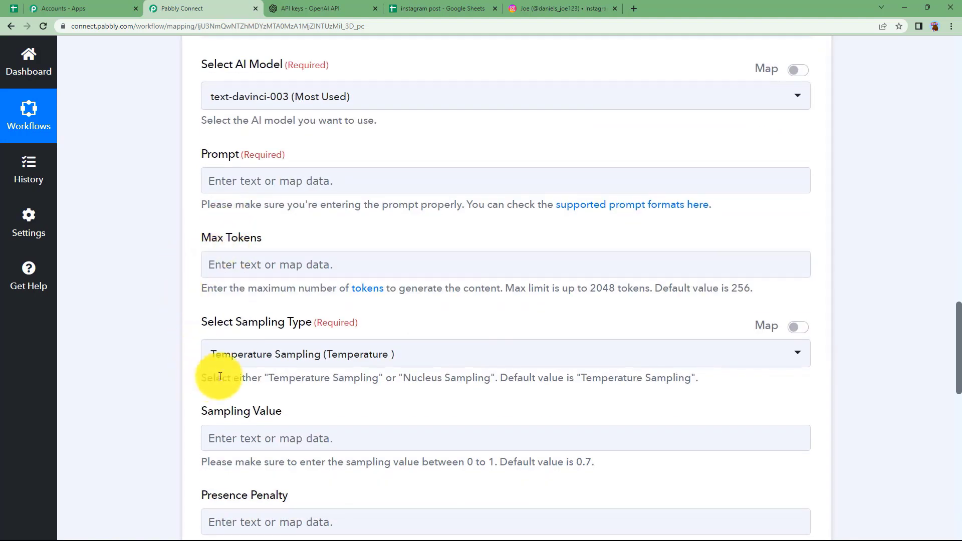
pyautogui.scroll(-3, 181, 458)
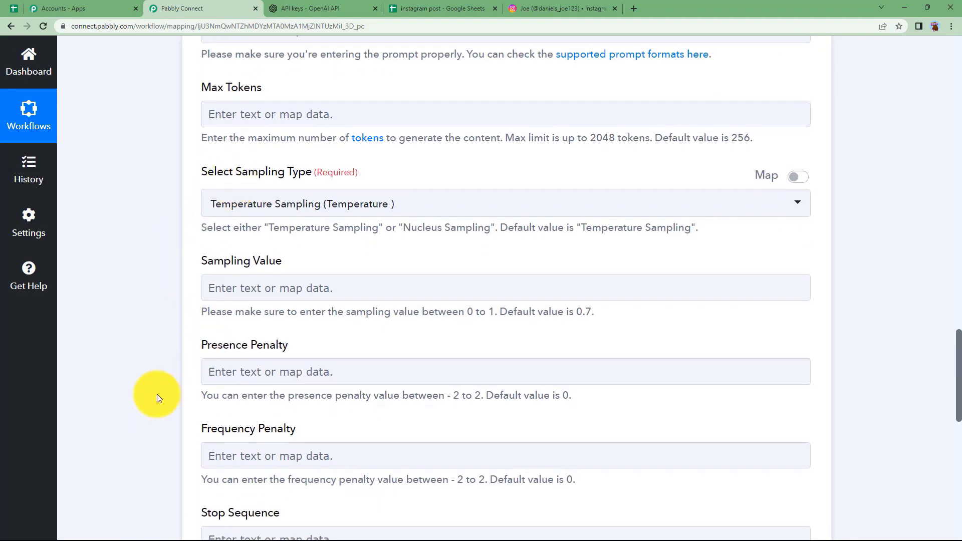
pyautogui.click(414, 6)
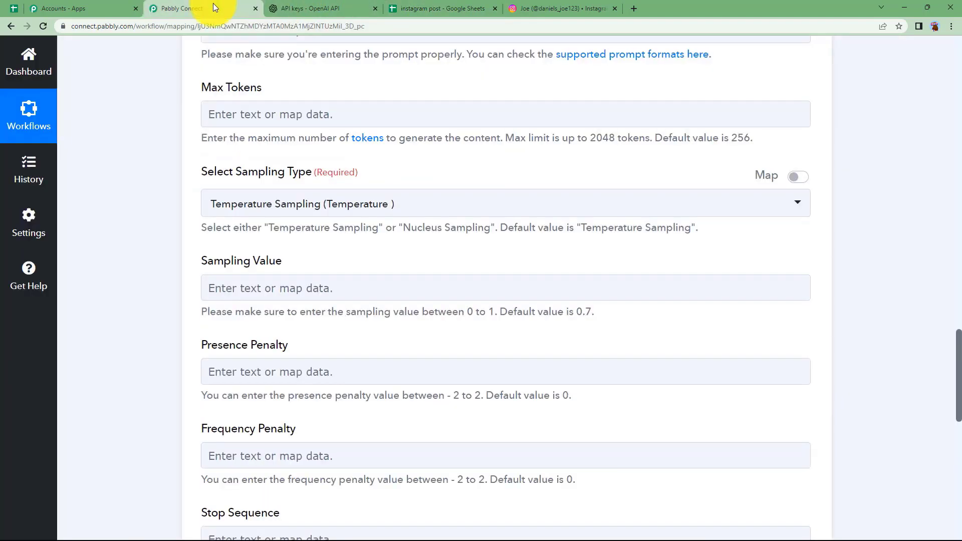
pyautogui.click(213, 6)
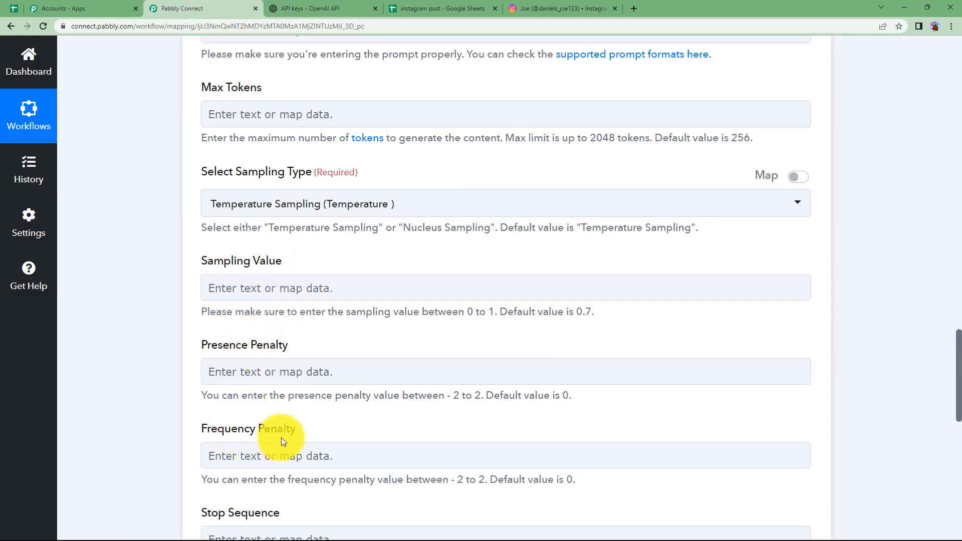
# Dismiss the secret key dialog on the OpenAI site and examine the model parameters in the Playground
pyautogui.click(336, 6)
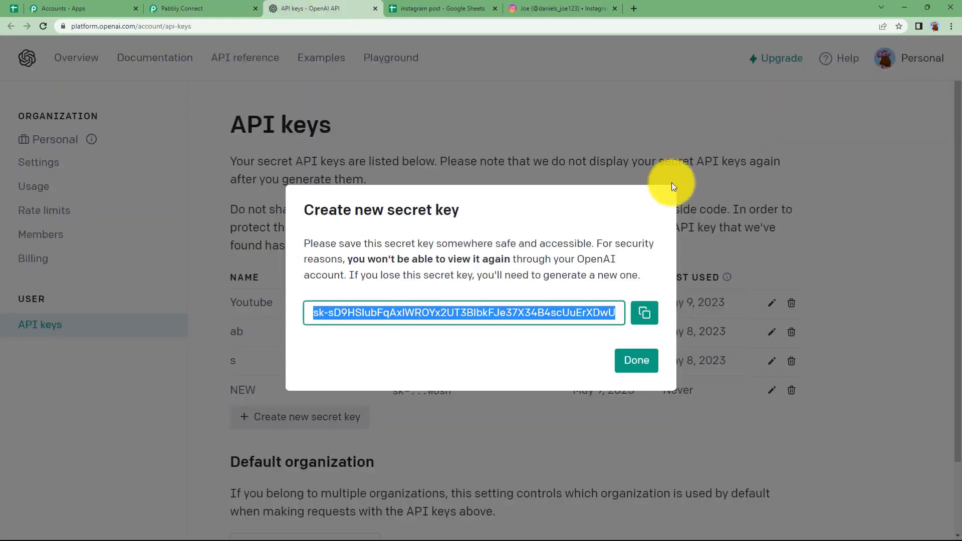
pyautogui.click(636, 359)
pyautogui.click(394, 59)
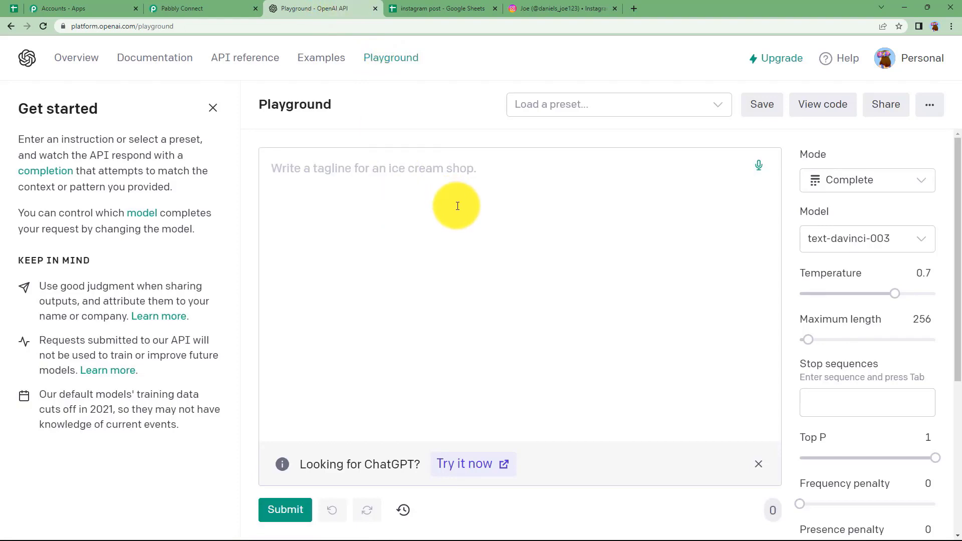
pyautogui.scroll(-5, 858, 257)
pyautogui.scroll(4, 859, 257)
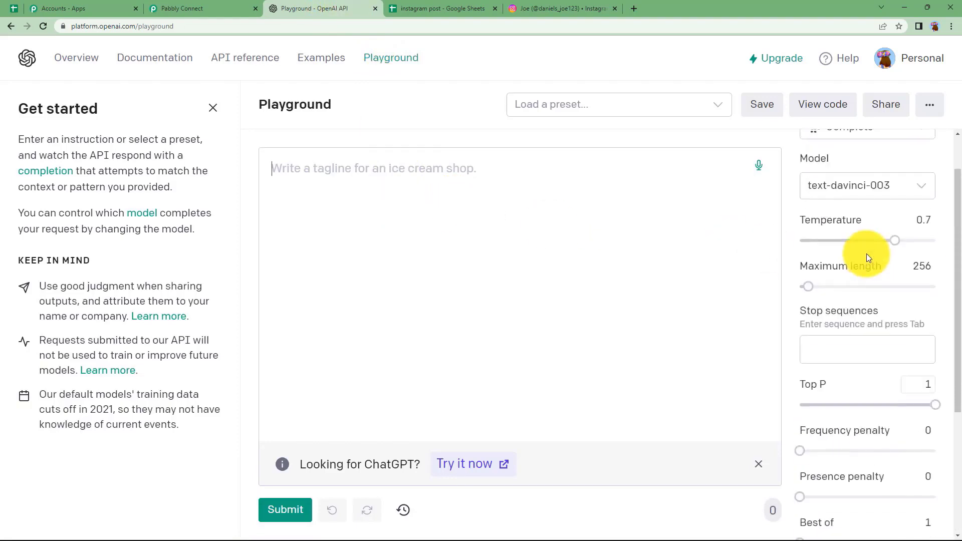
pyautogui.scroll(1, 868, 257)
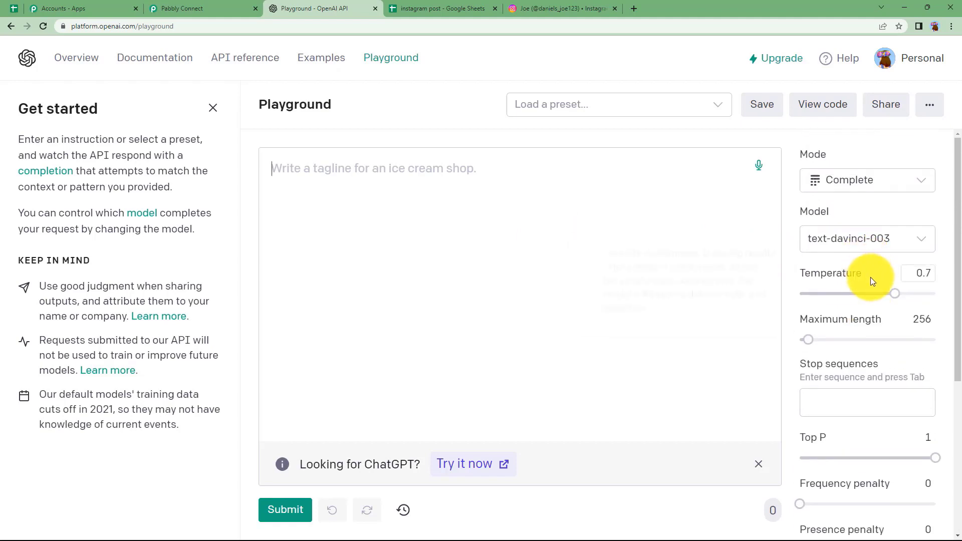
# Back in Pabbly Connect, review the default-value notes for max tokens, sampling, penalties, stop sequence and Best Of
pyautogui.click(188, 6)
pyautogui.scroll(3, 258, 208)
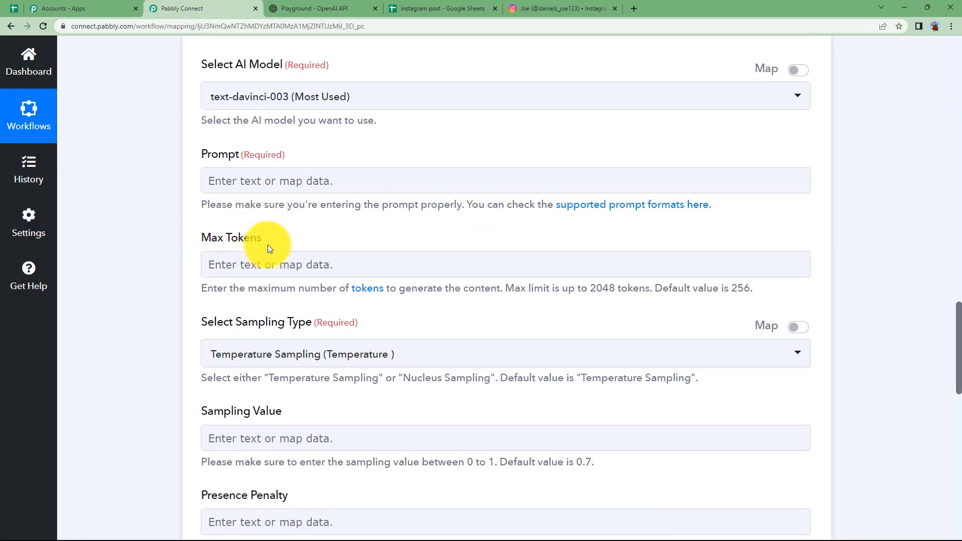
pyautogui.click(269, 273)
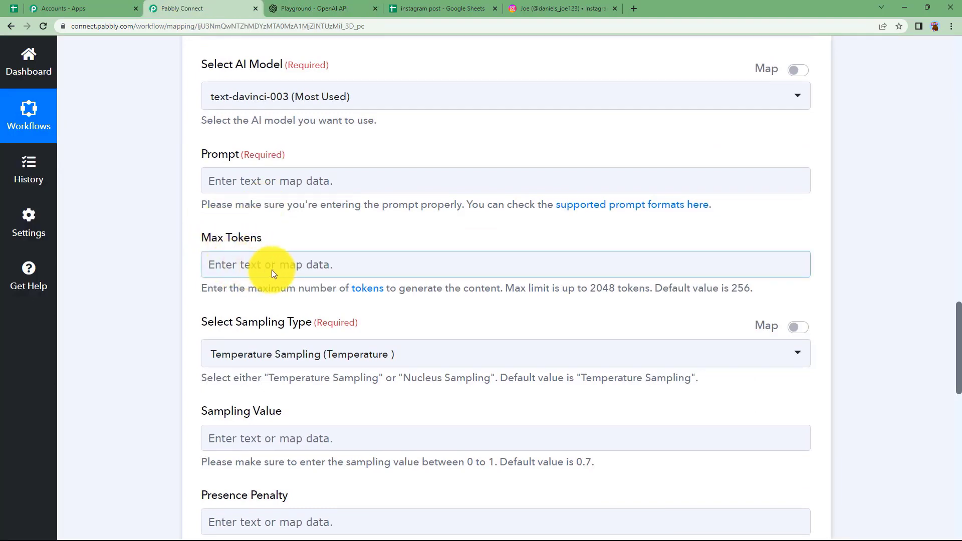
pyautogui.click(774, 286)
pyautogui.scroll(-3, 551, 307)
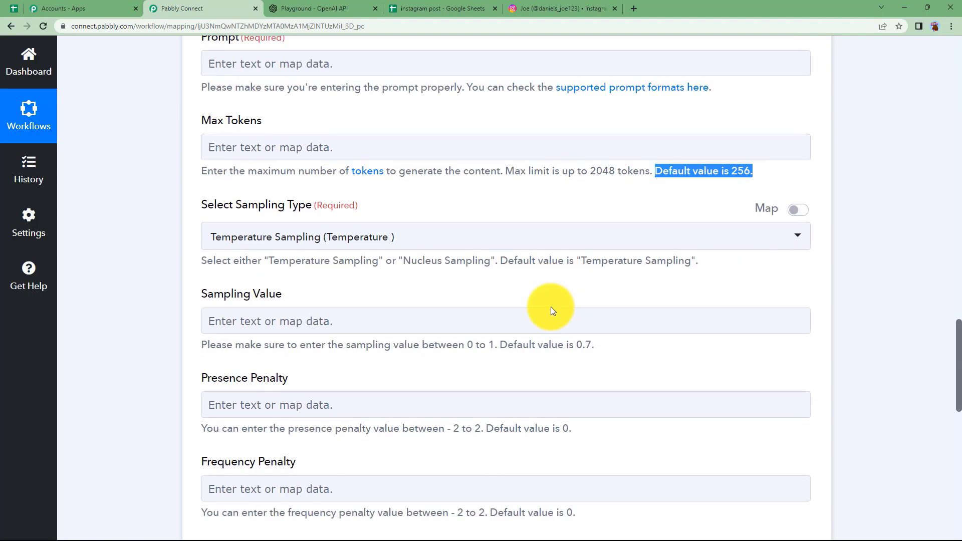
pyautogui.moveTo(592, 309); pyautogui.dragTo(507, 311)
pyautogui.scroll(-3, 588, 254)
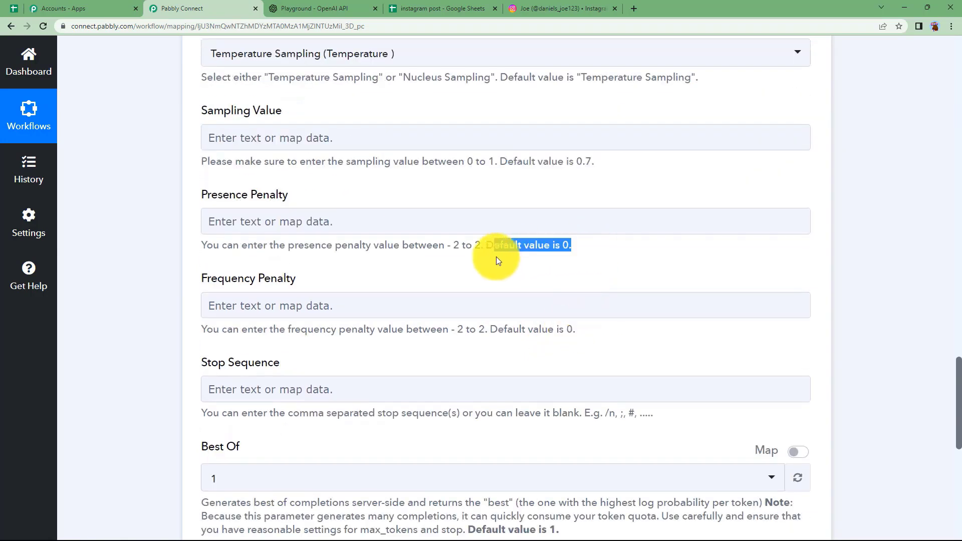
pyautogui.scroll(-2, 551, 311)
pyautogui.moveTo(643, 306); pyautogui.dragTo(512, 312)
pyautogui.scroll(1, 346, 319)
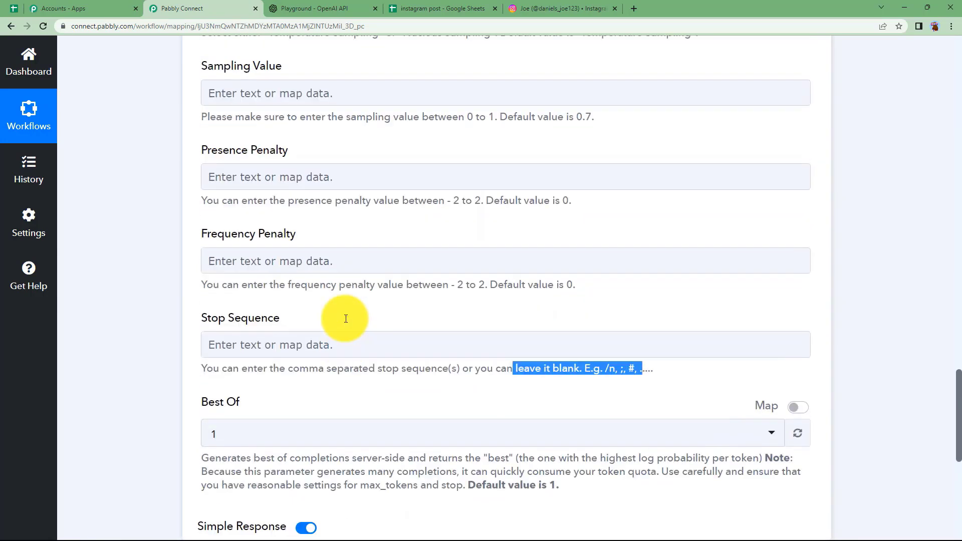
pyautogui.scroll(6, 346, 318)
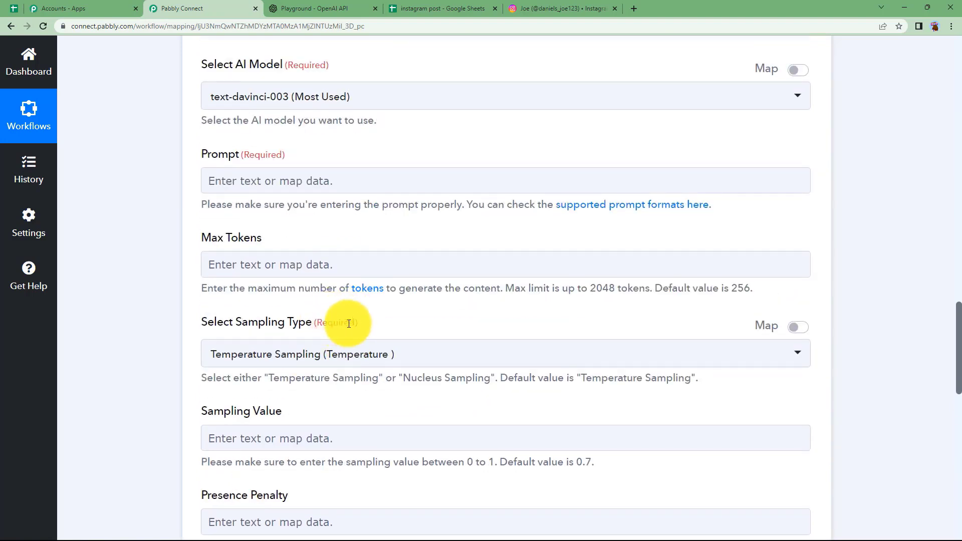
# Set the Generate Content prompt to "Generate Instagram caption for:" followed by the mapped Title value from the Google Sheets lookup
pyautogui.click(242, 182)
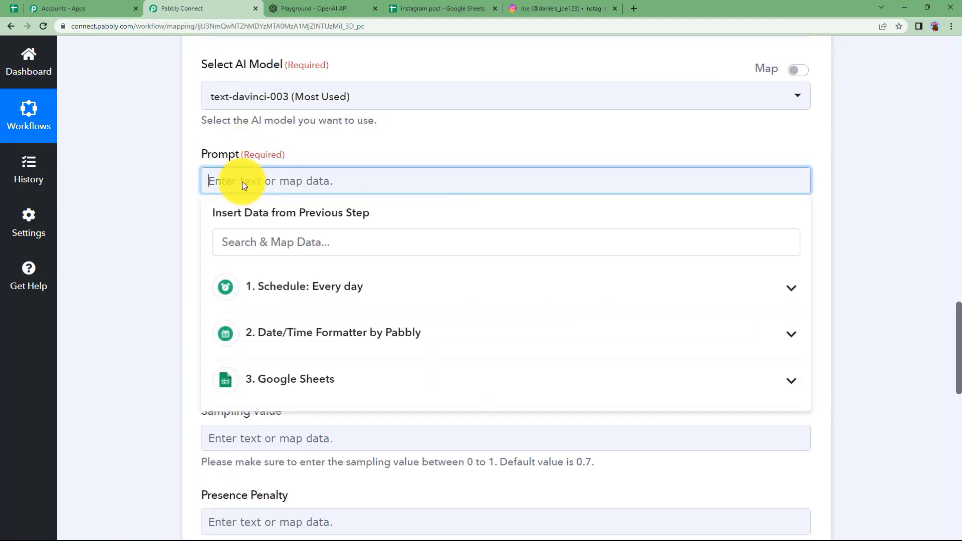
pyautogui.write('Generate Instagram caption for:')
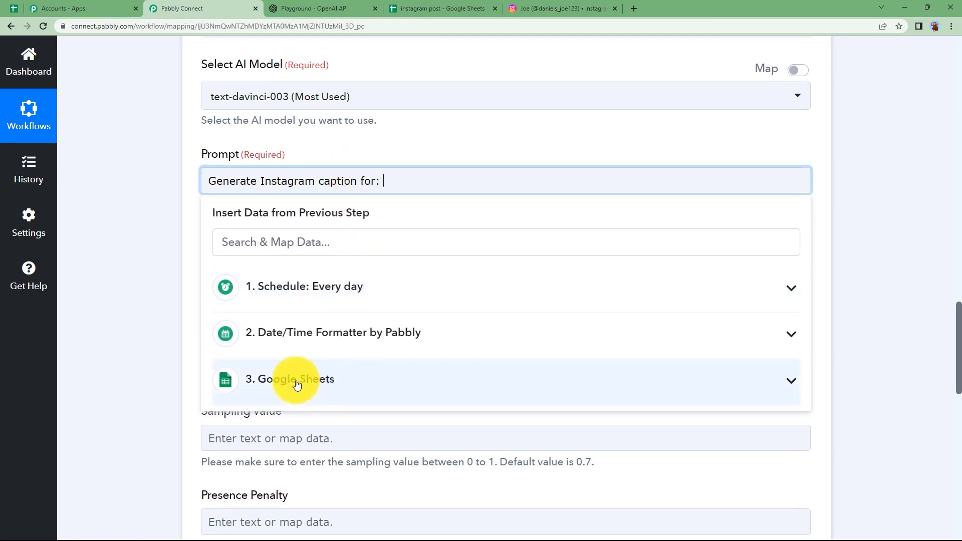
pyautogui.click(322, 385)
pyautogui.scroll(-1, 320, 395)
pyautogui.click(414, 440)
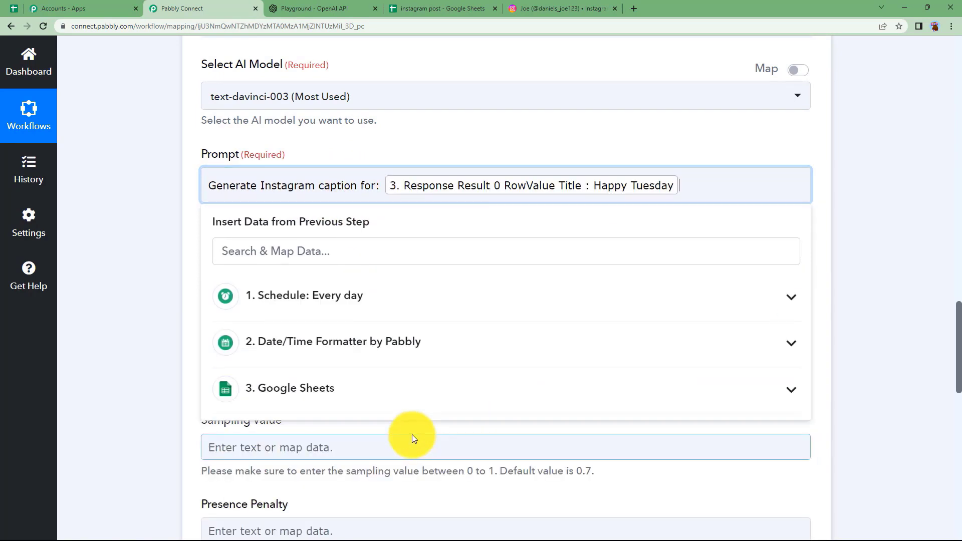
pyautogui.click(147, 231)
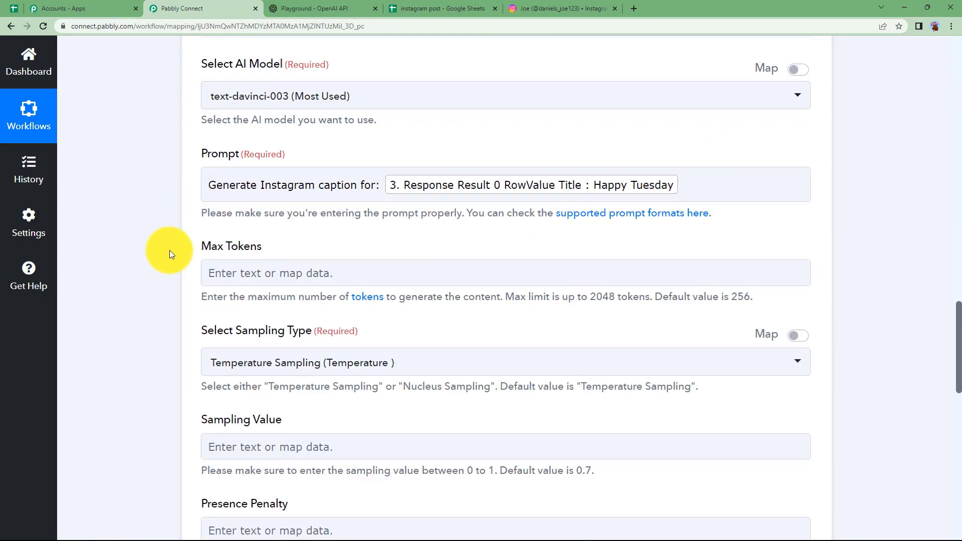
# Save the OpenAI step with a test request and read the full generated caption in the response's Choices 0 Text value
pyautogui.scroll(-7, 209, 176)
pyautogui.scroll(-6, 210, 219)
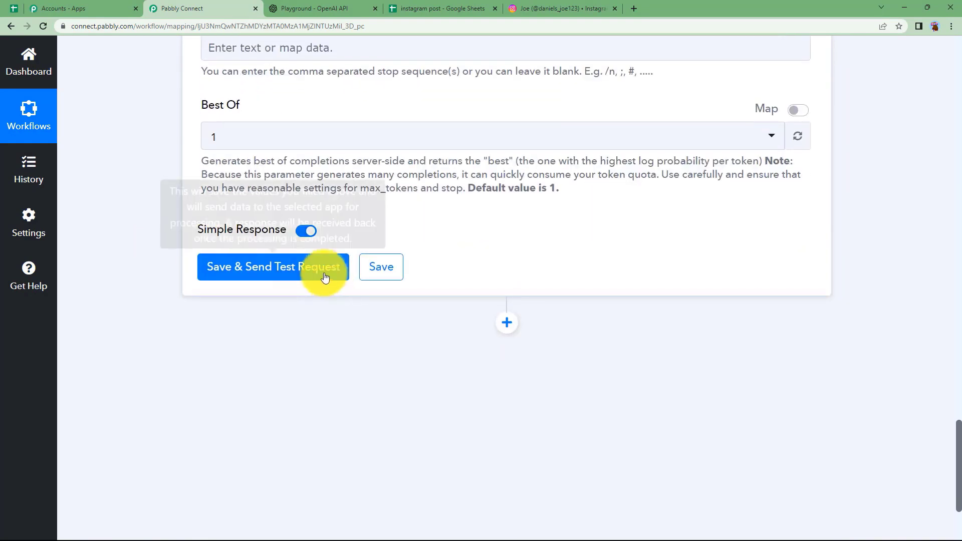
pyautogui.click(322, 275)
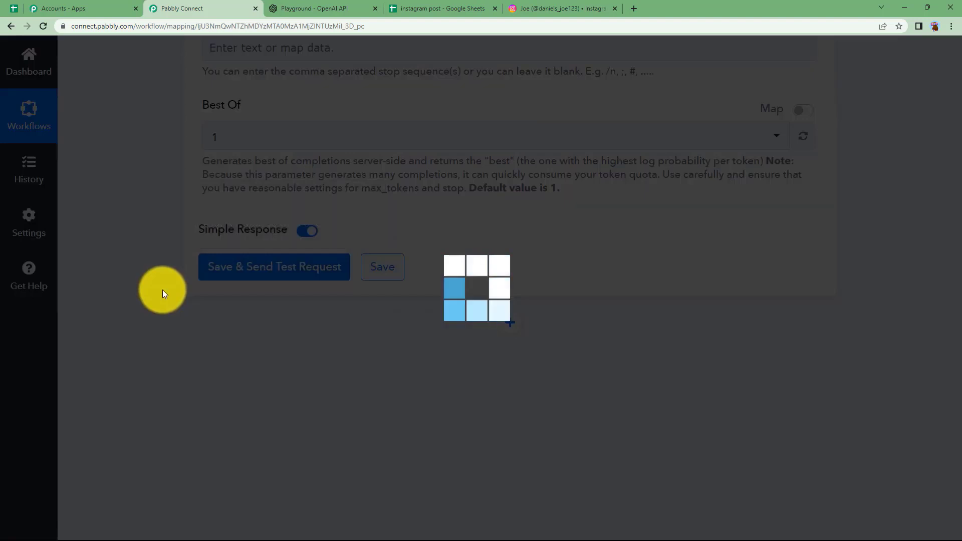
pyautogui.scroll(-4, 368, 273)
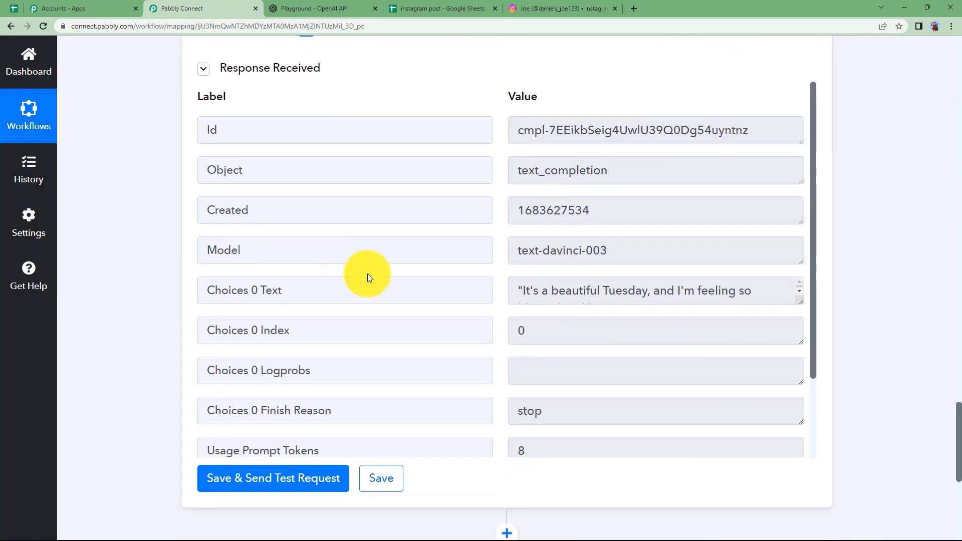
pyautogui.scroll(-2, 519, 283)
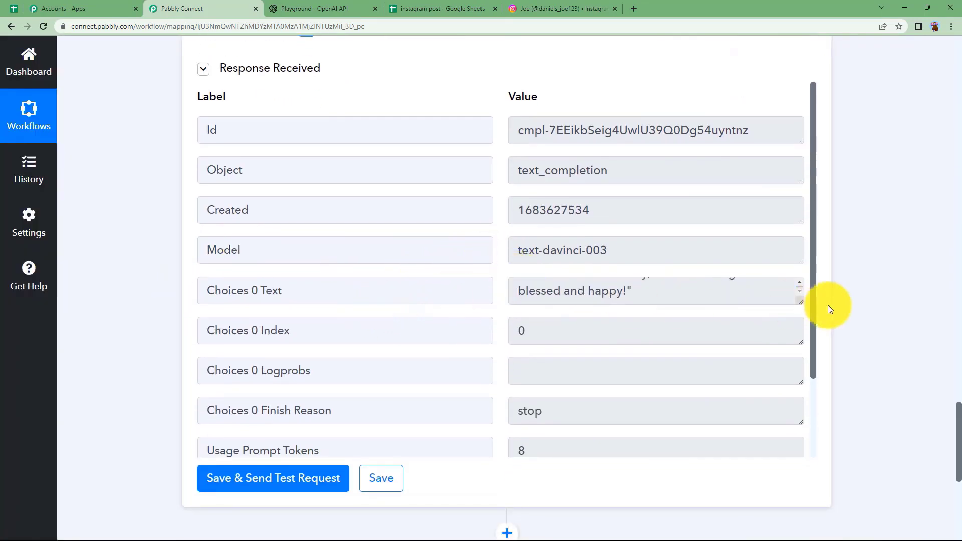
pyautogui.moveTo(799, 304); pyautogui.dragTo(802, 347)
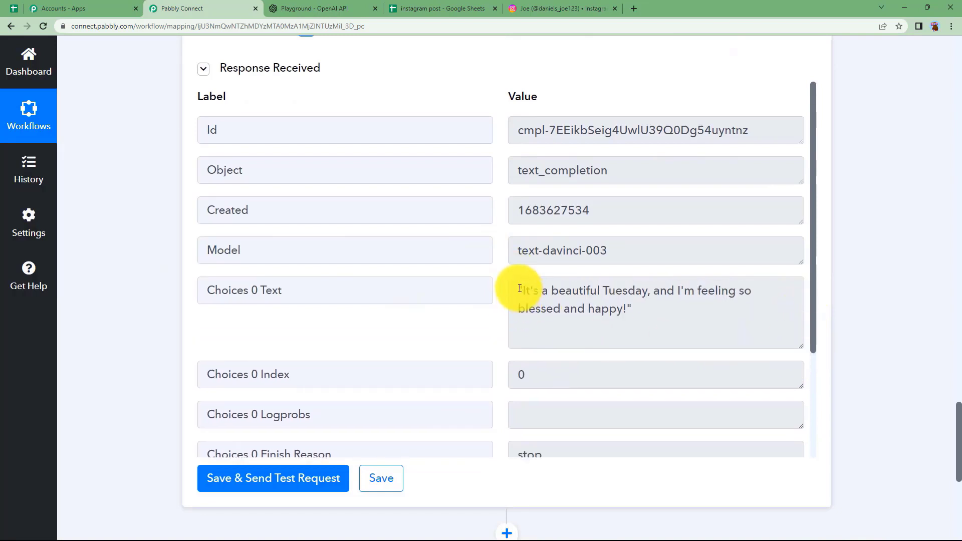
pyautogui.moveTo(520, 288); pyautogui.dragTo(659, 316)
pyautogui.click(619, 296)
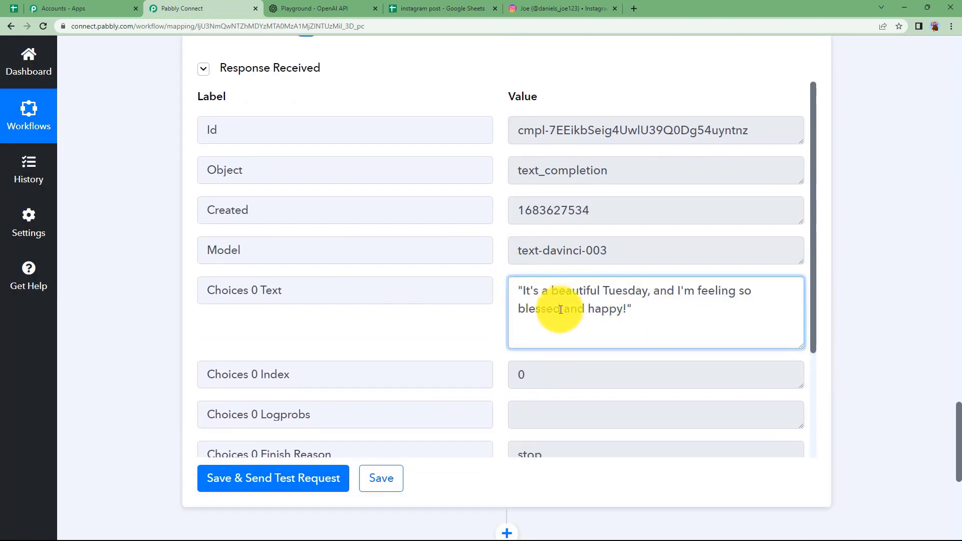
# Collapse the OpenAI step and add an Instagram for Business action after it with the Publish Photo event
pyautogui.scroll(8, 122, 262)
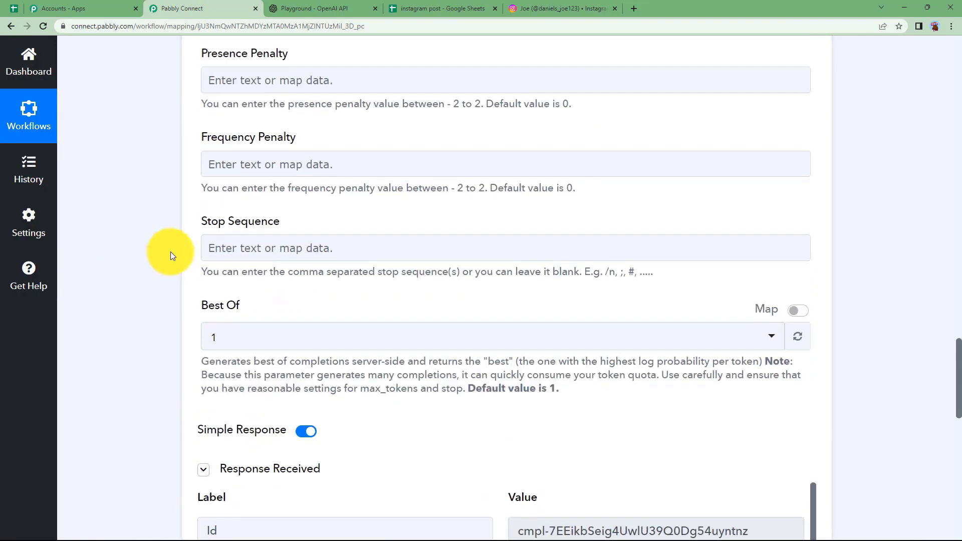
pyautogui.scroll(15, 170, 251)
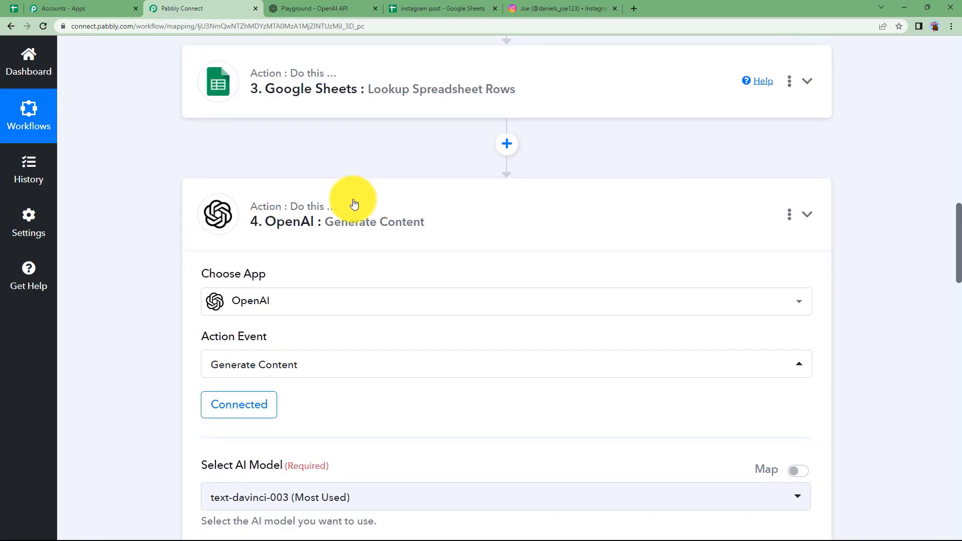
pyautogui.click(354, 204)
pyautogui.click(502, 279)
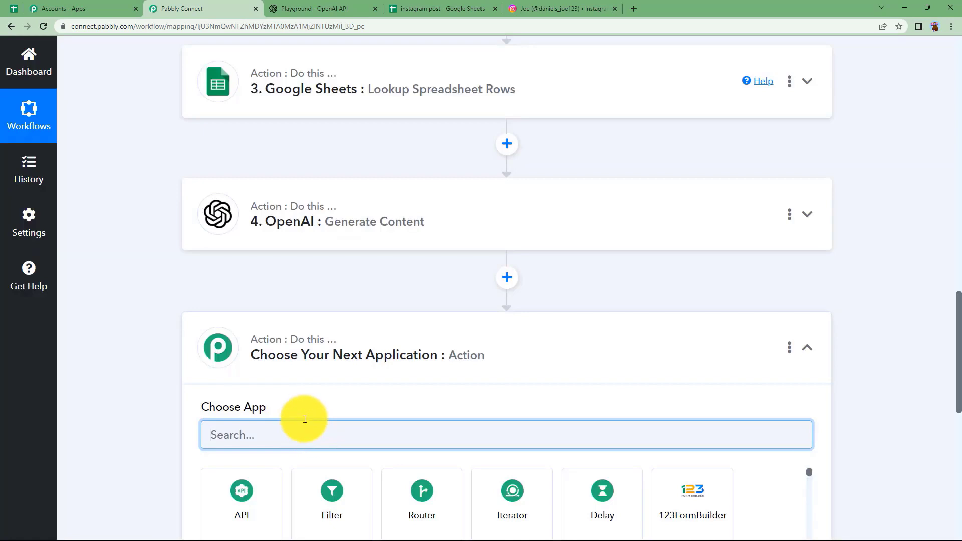
pyautogui.write('insta')
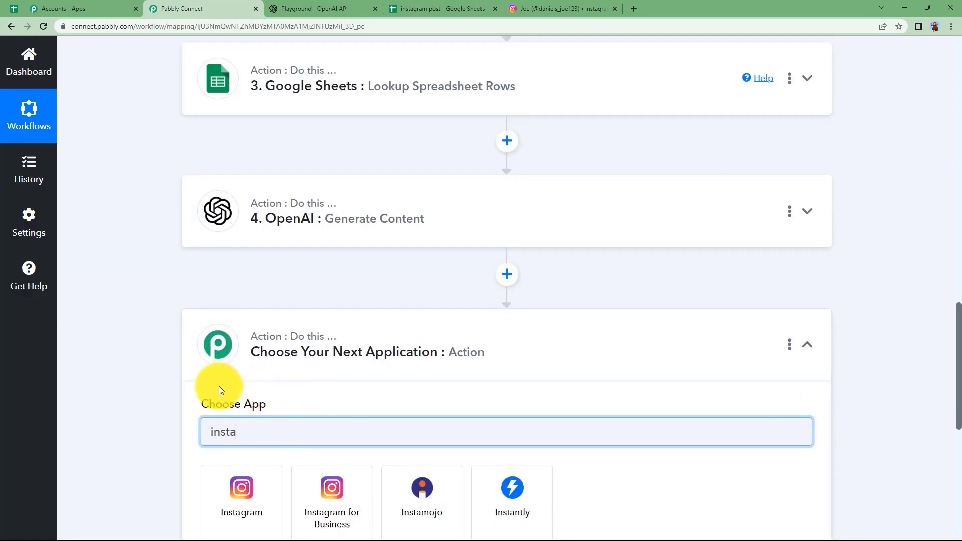
pyautogui.scroll(-3, 250, 388)
pyautogui.click(315, 382)
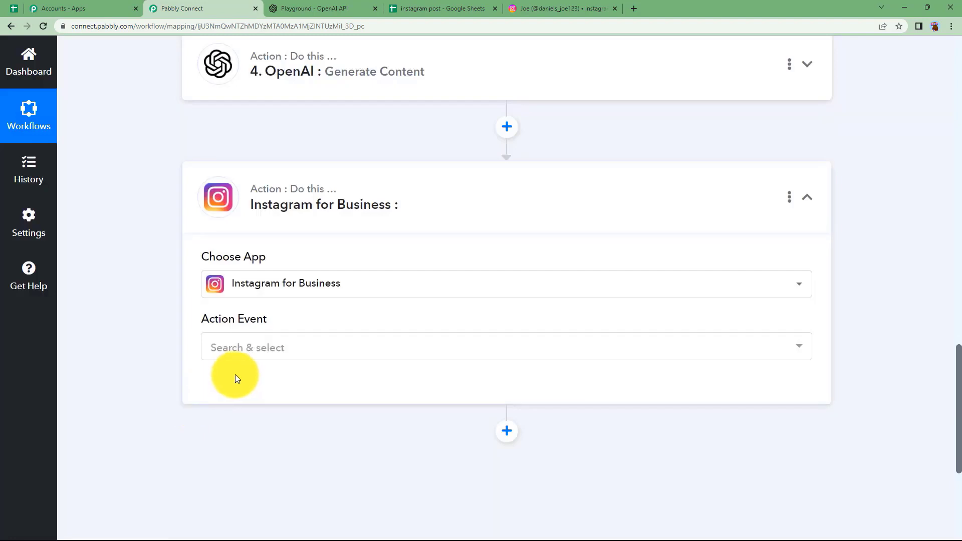
pyautogui.click(257, 348)
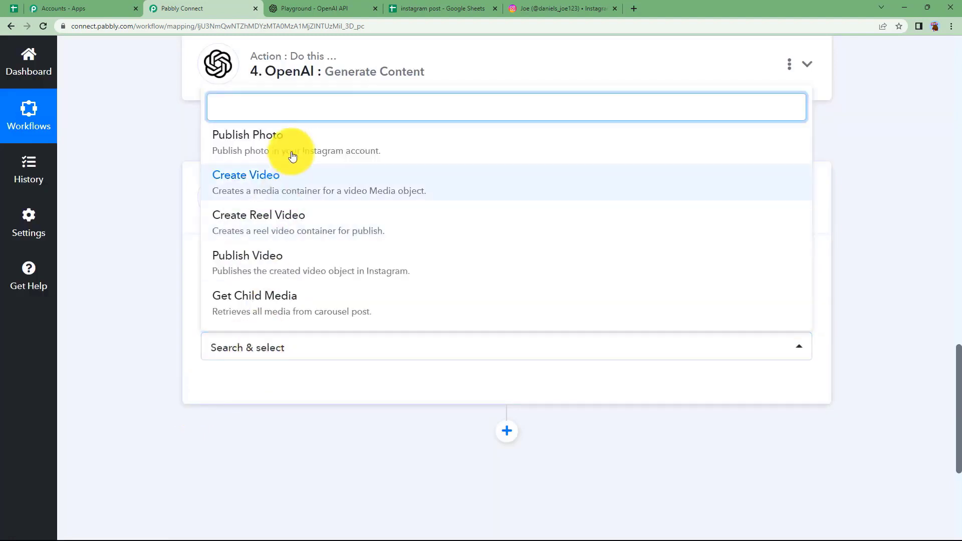
pyautogui.click(254, 150)
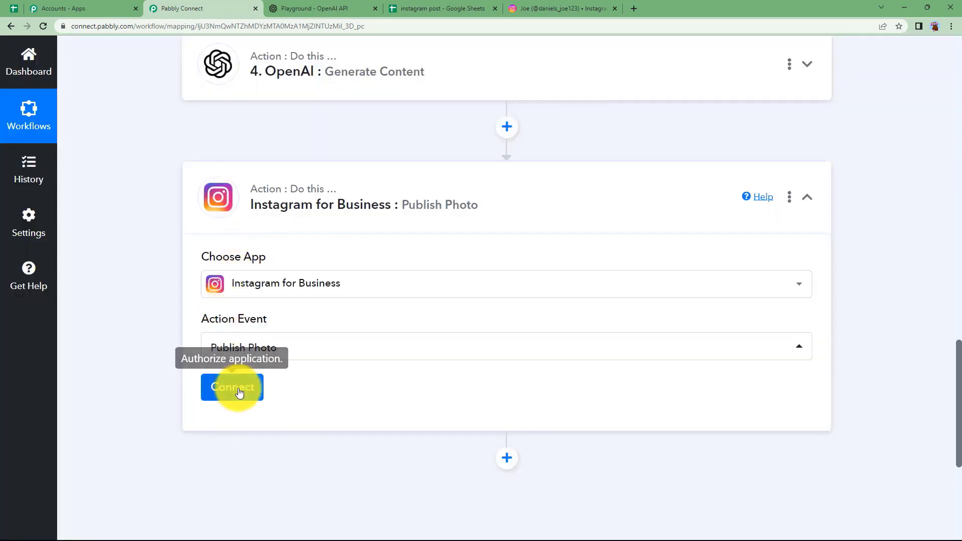
# Check the target Instagram profile, then authorize a new Instagram for Business connection for the Publish Photo action
pyautogui.click(239, 392)
pyautogui.click(561, 8)
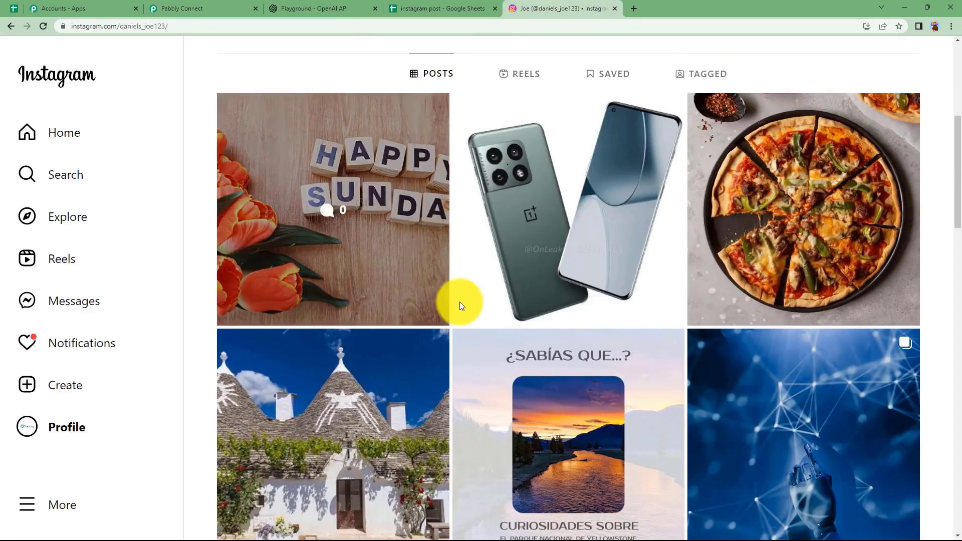
pyautogui.click(215, 8)
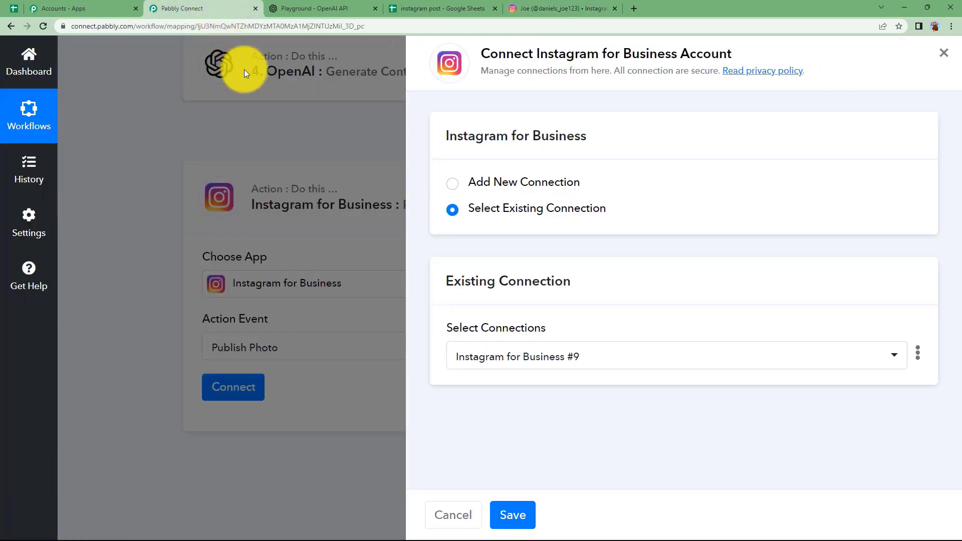
pyautogui.click(454, 189)
pyautogui.click(548, 335)
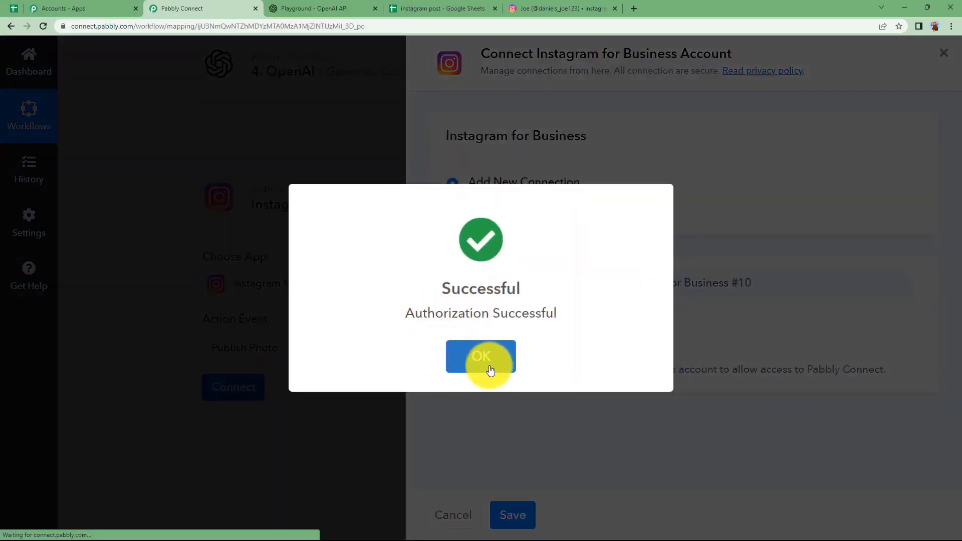
pyautogui.click(487, 363)
# Recheck the profile on Instagram and select its matching account as the Instagram Account To Use in Pabbly Connect
pyautogui.scroll(-2, 203, 383)
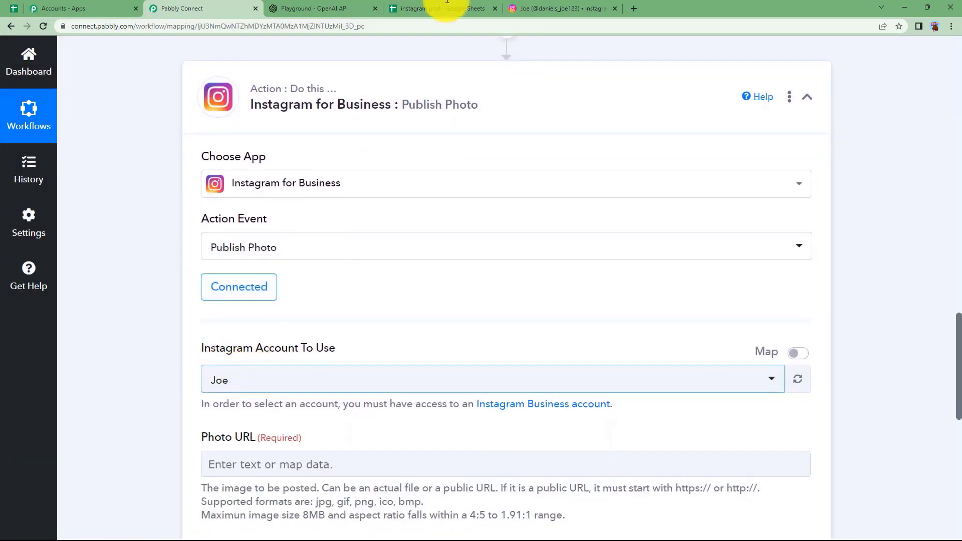
pyautogui.click(531, 5)
pyautogui.click(151, 7)
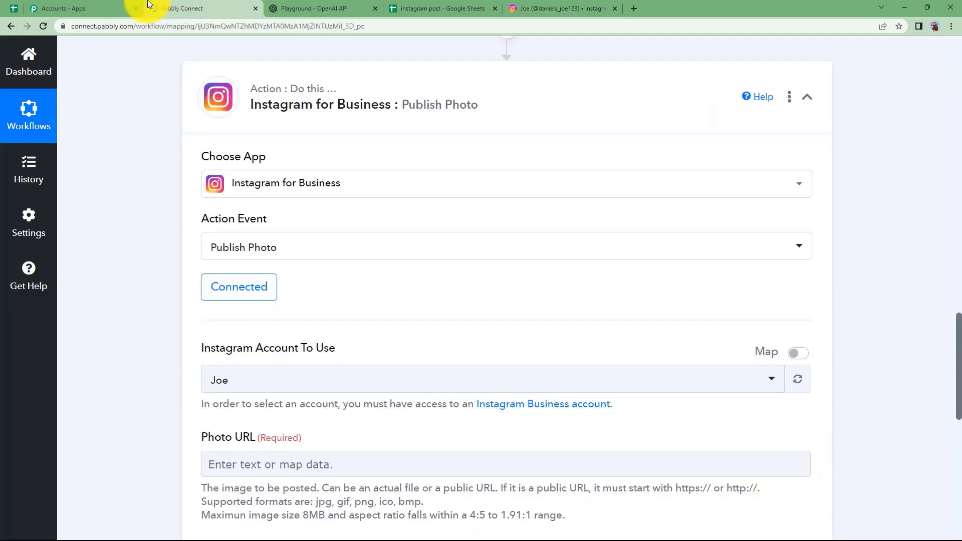
pyautogui.click(216, 373)
pyautogui.click(251, 444)
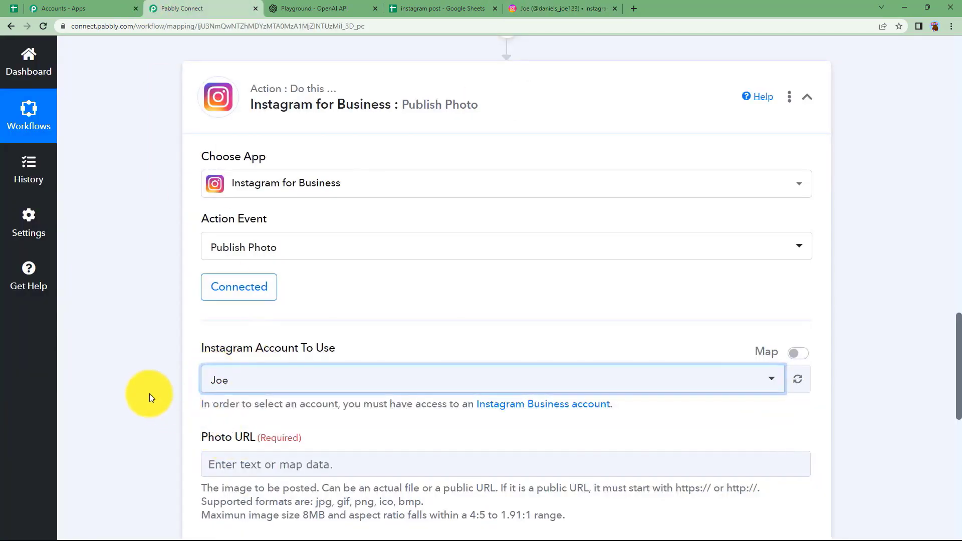
pyautogui.click(233, 384)
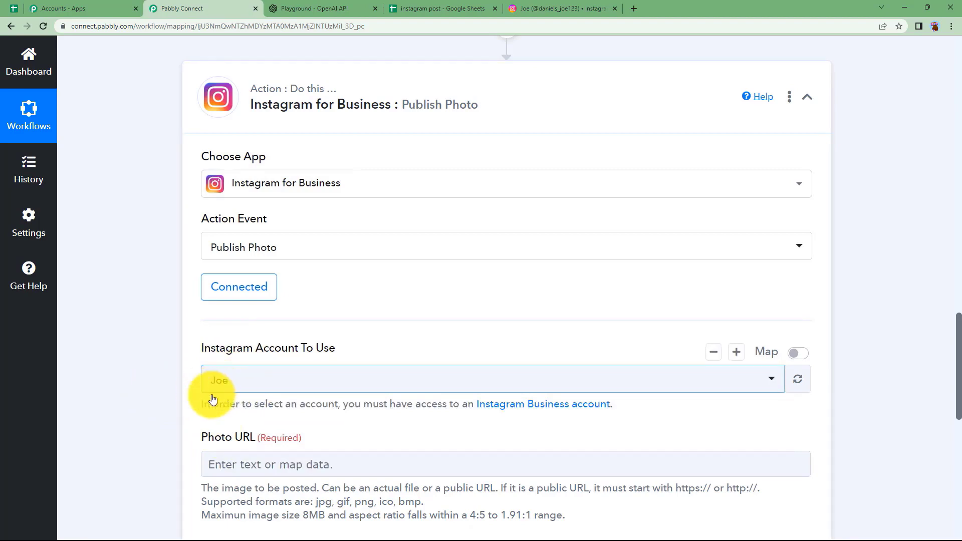
# Map the Photo URL to the Link value from the Google Sheets lookup response
pyautogui.scroll(-3, 210, 361)
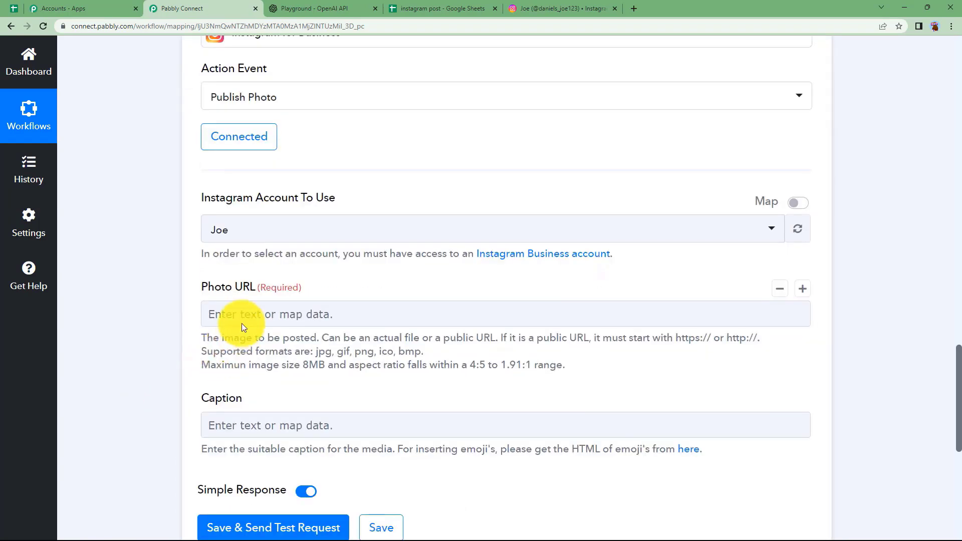
pyautogui.click(245, 315)
pyautogui.scroll(-1, 184, 396)
pyautogui.scroll(-3, 185, 393)
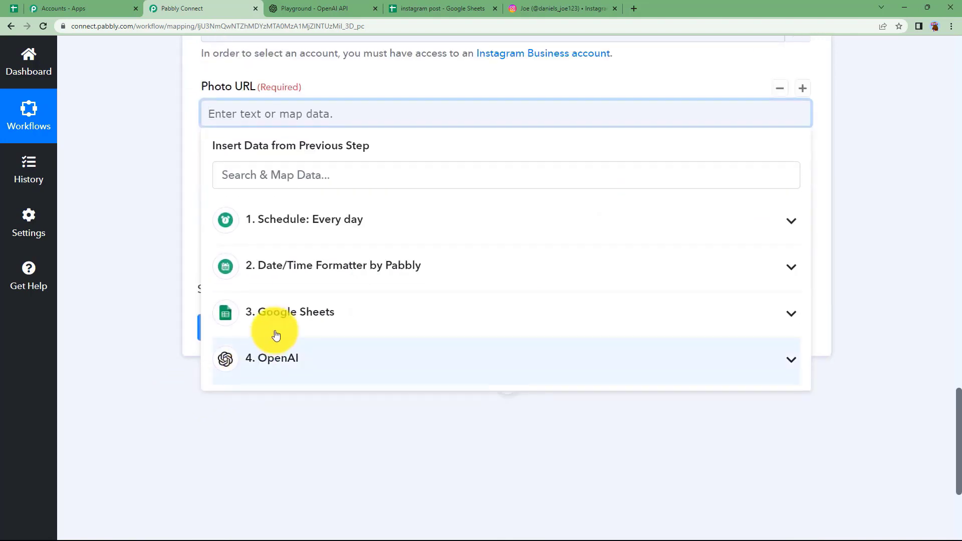
pyautogui.click(275, 328)
pyautogui.click(302, 463)
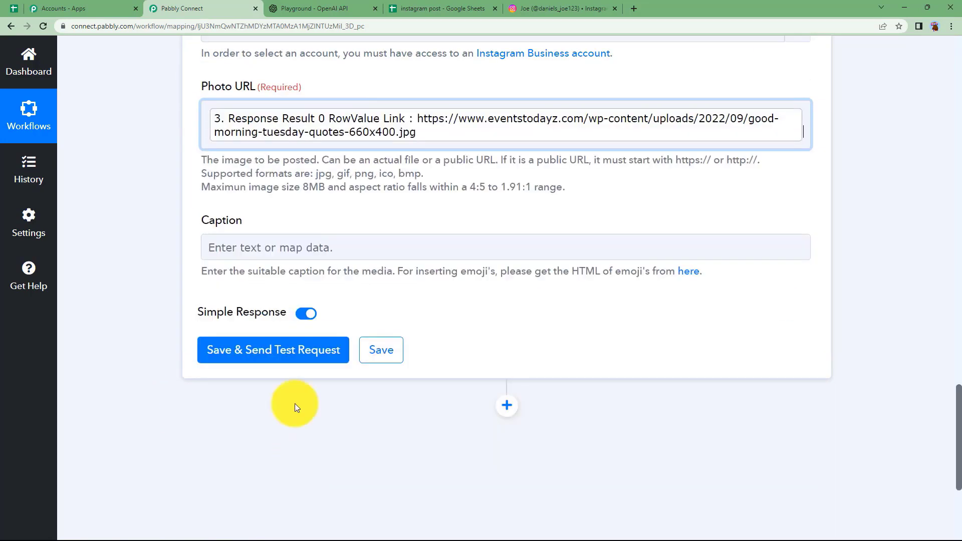
pyautogui.click(166, 227)
# Map the Caption to the Google Sheets Title value followed by the OpenAI Choices 0 Text value
pyautogui.click(272, 248)
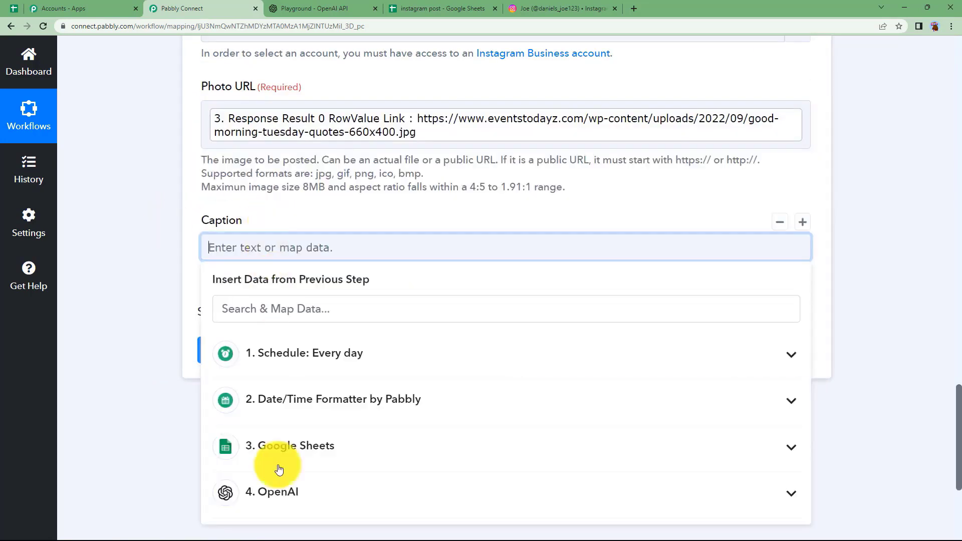
pyautogui.click(283, 491)
pyautogui.scroll(-2, 146, 447)
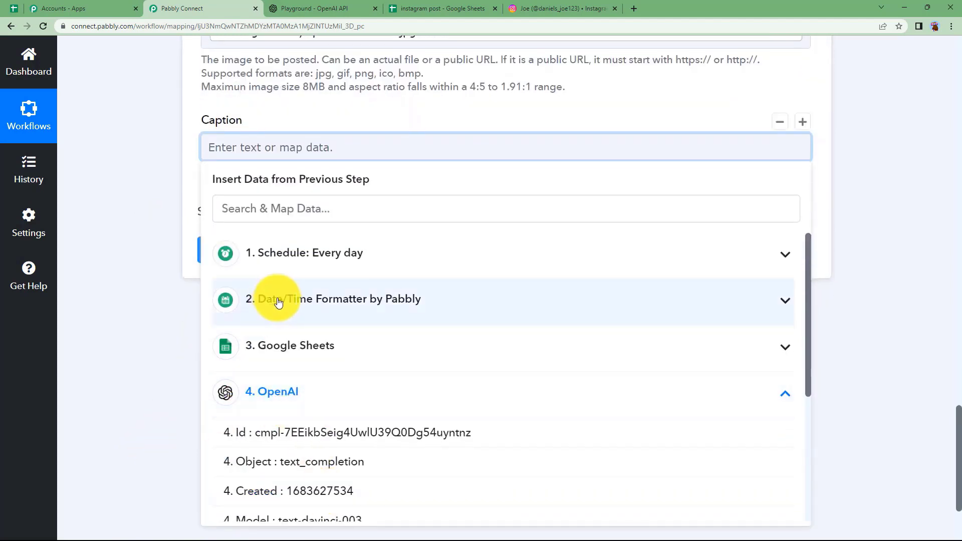
pyautogui.click(271, 345)
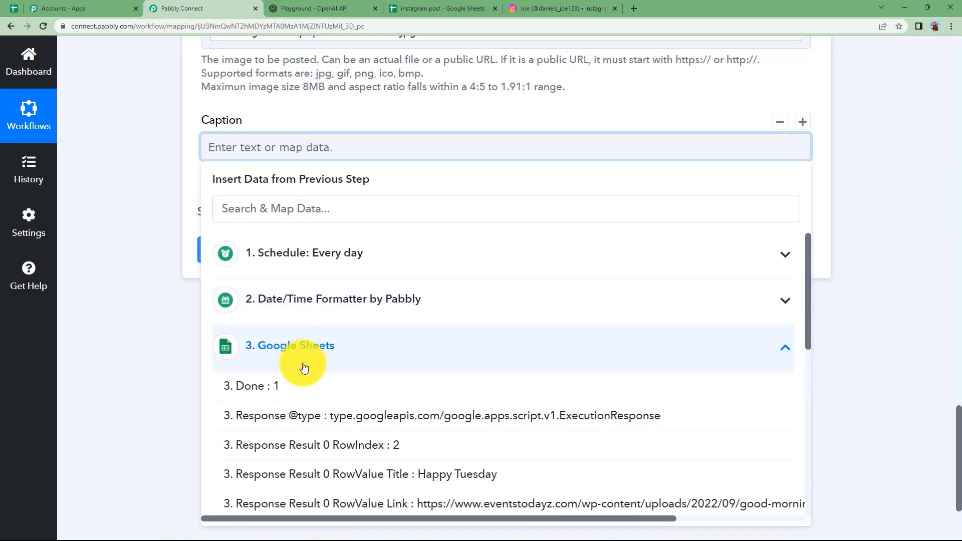
pyautogui.click(413, 480)
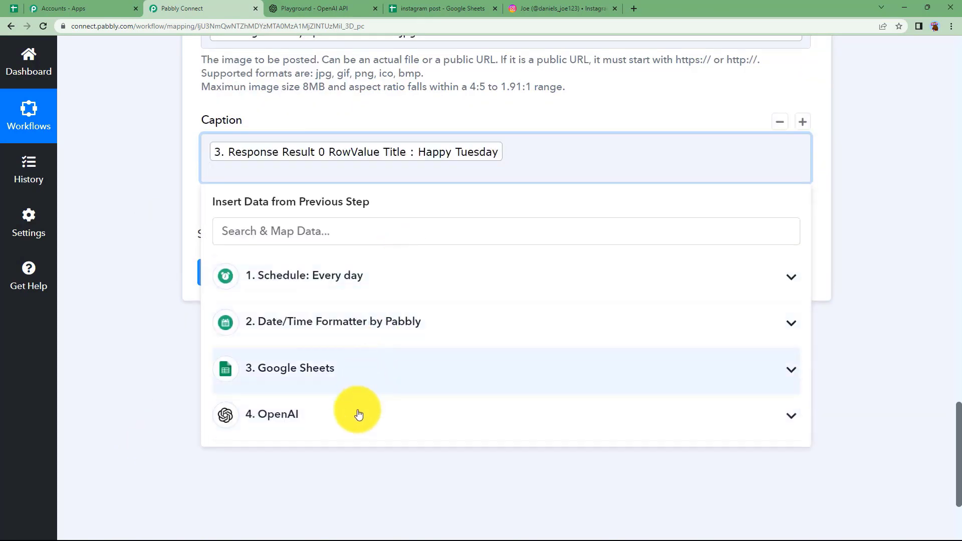
pyautogui.click(396, 414)
pyautogui.scroll(-3, 400, 414)
pyautogui.click(373, 374)
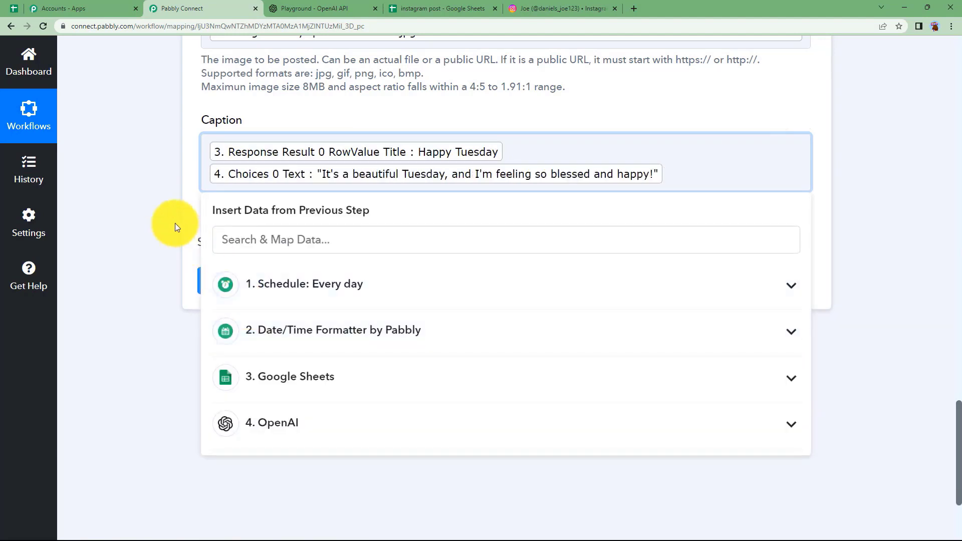
pyautogui.click(172, 221)
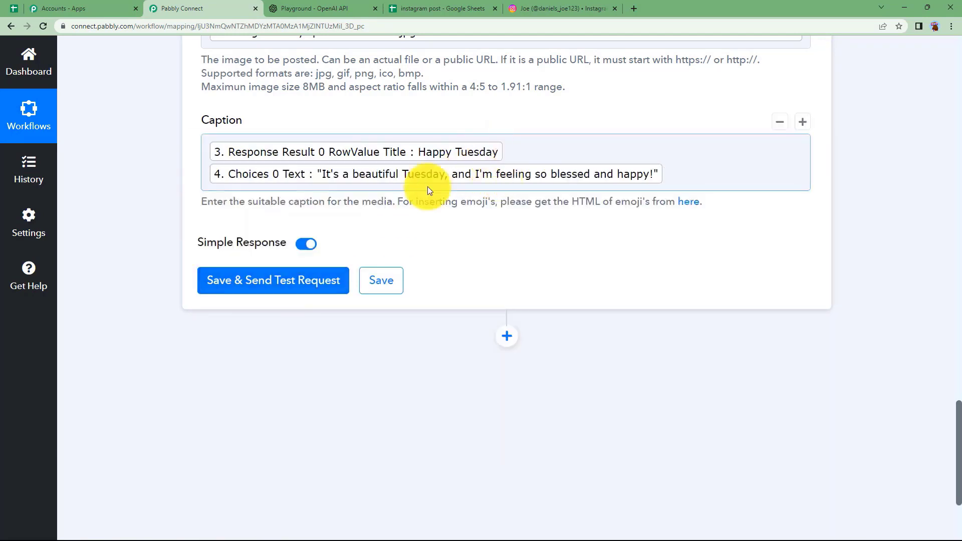
# Save the Publish Photo action with a test request and inspect the Res1 Id value in its response
pyautogui.click(280, 280)
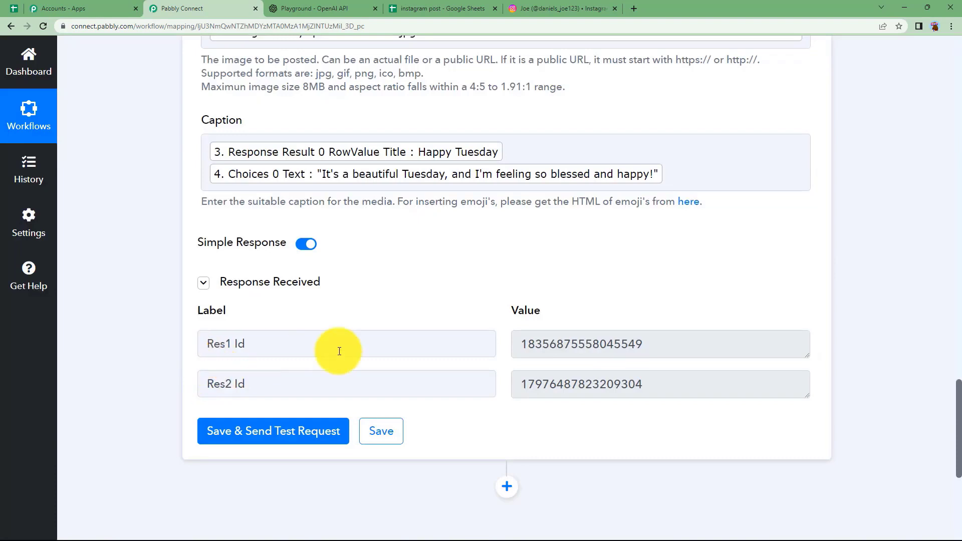
pyautogui.doubleClick(661, 343)
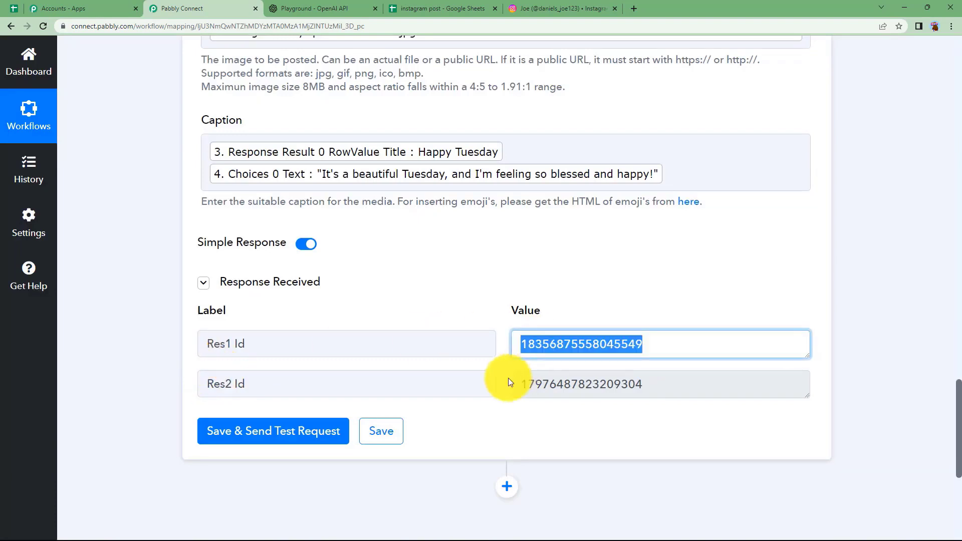
# Inspect the Res1 Id and Res2 Id values in the Publish Photo response
pyautogui.doubleClick(655, 386)
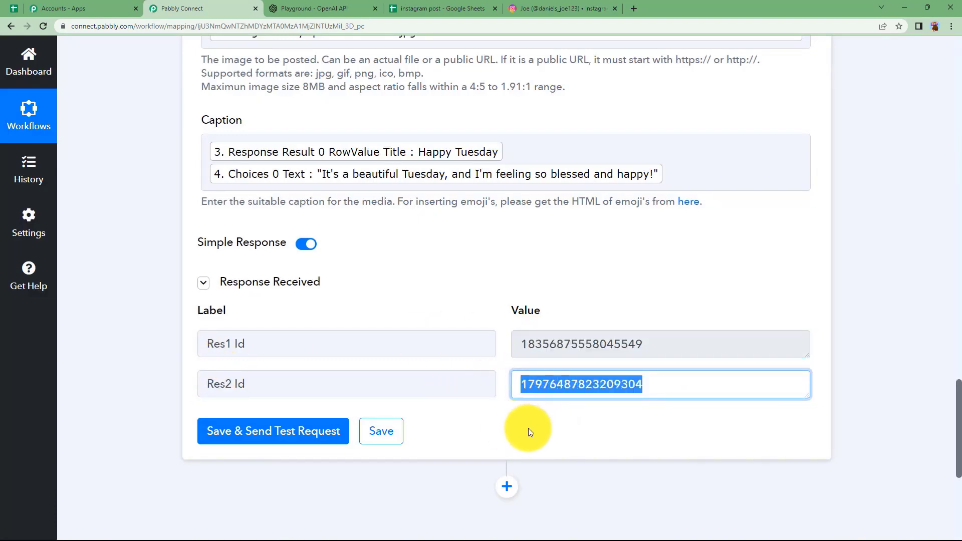
pyautogui.click(530, 431)
pyautogui.doubleClick(519, 344)
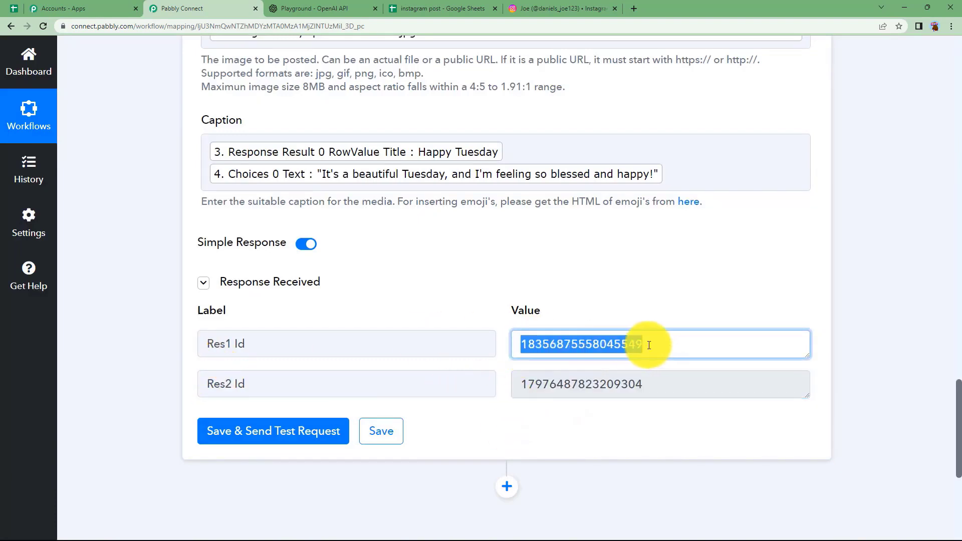
pyautogui.doubleClick(522, 387)
# Collapse the Instagram for Business and Date/Time Formatter steps and review the workflow's sequence of steps
pyautogui.scroll(9, 576, 256)
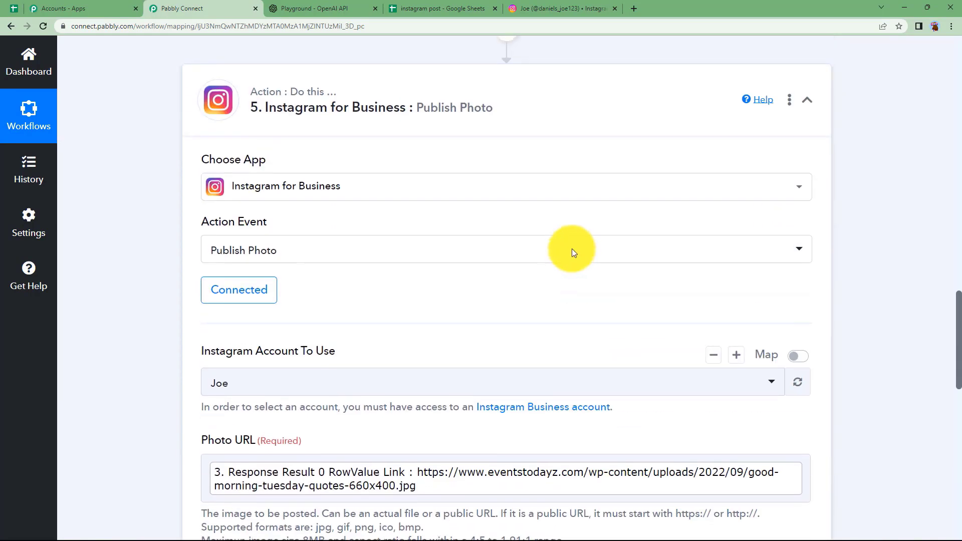
pyautogui.scroll(4, 551, 281)
pyautogui.click(506, 313)
pyautogui.scroll(4, 189, 334)
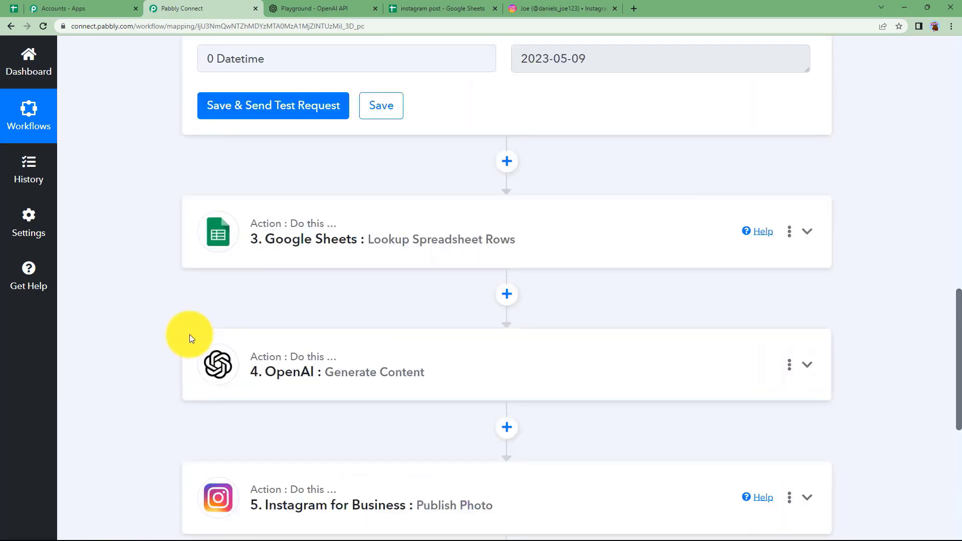
pyautogui.scroll(2, 211, 289)
pyautogui.scroll(9, 210, 289)
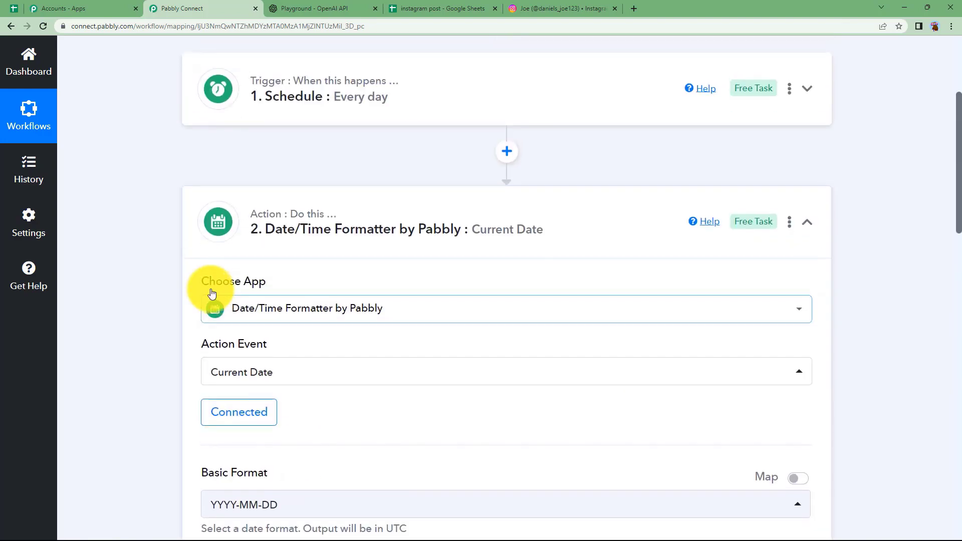
pyautogui.click(302, 369)
pyautogui.scroll(-3, 152, 323)
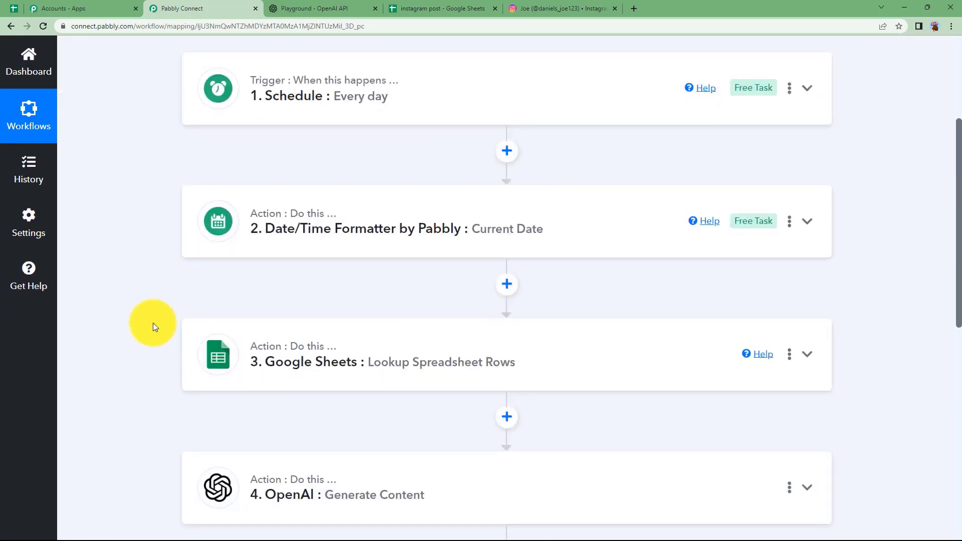
# Reload the Instagram profile, open the new Happy Tuesday post to check its image and caption, and close it
pyautogui.click(539, 8)
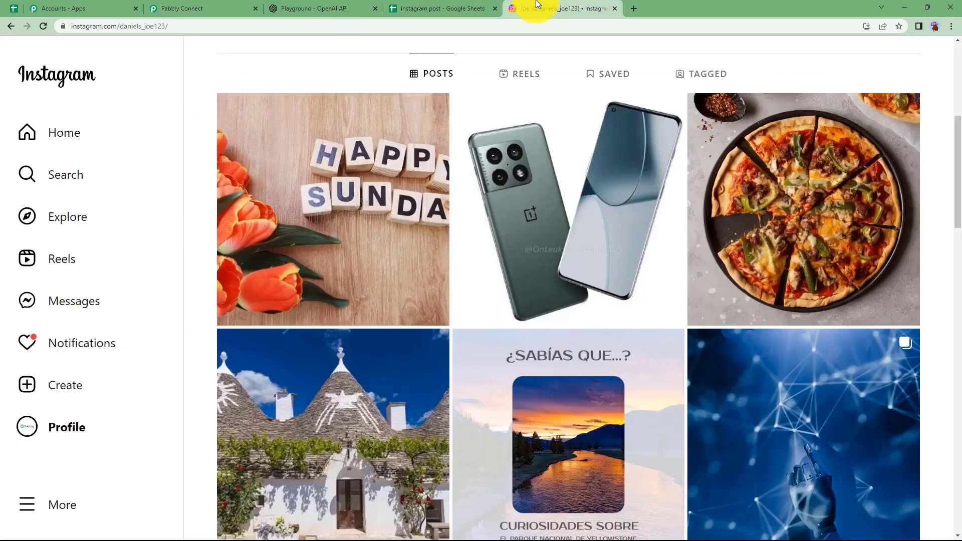
pyautogui.click(43, 26)
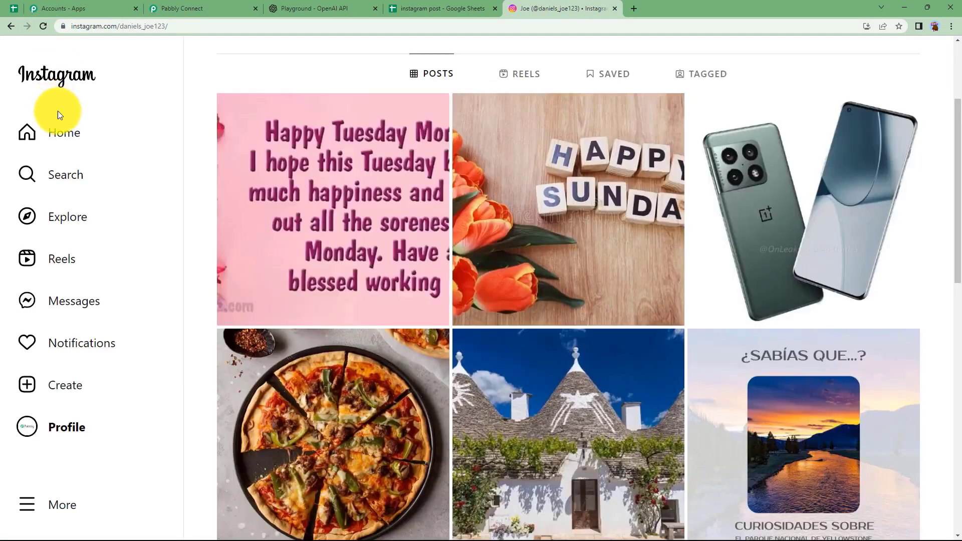
pyautogui.click(302, 221)
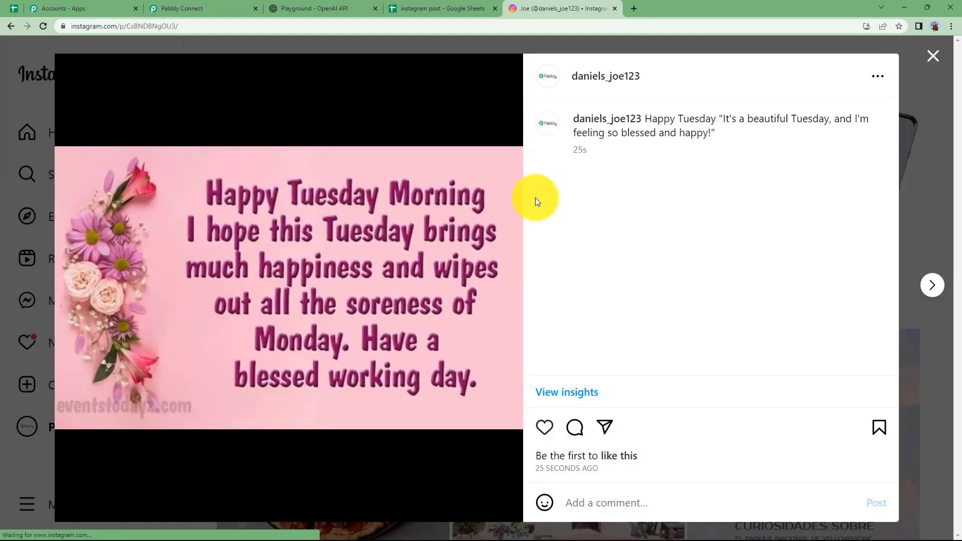
pyautogui.moveTo(642, 118); pyautogui.dragTo(762, 168)
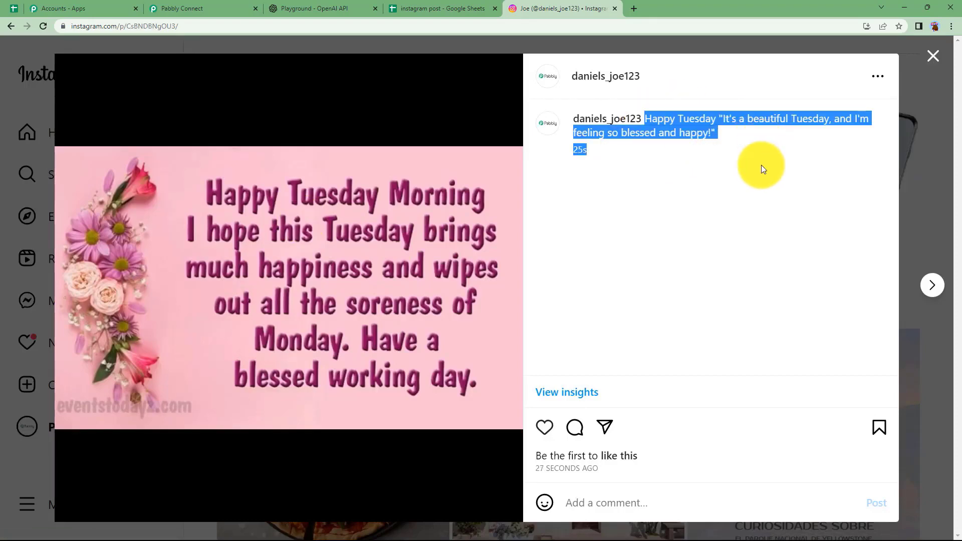
pyautogui.click(762, 168)
pyautogui.click(933, 55)
# Switch back to Pabbly Connect and review the workflow from the Schedule trigger to the Instagram Publish Photo action
pyautogui.click(182, 8)
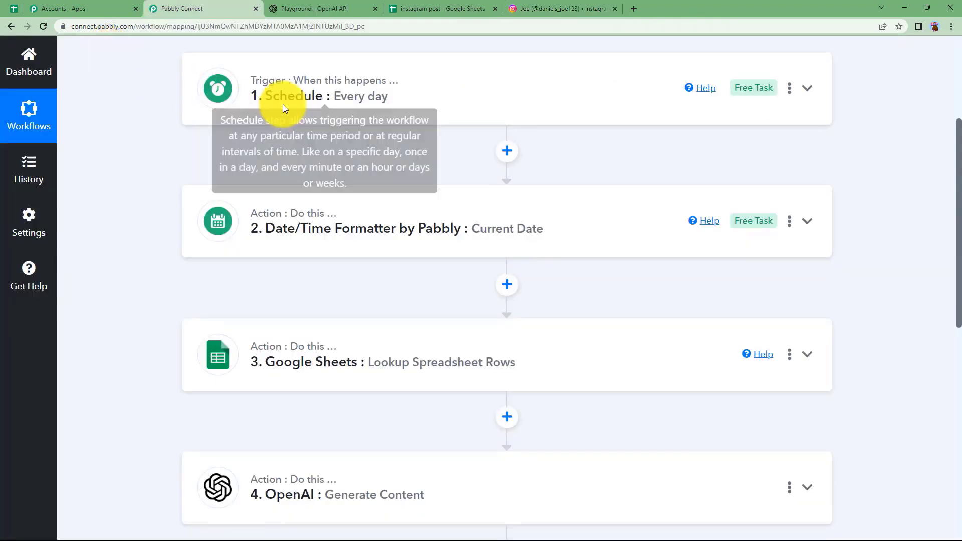
pyautogui.scroll(-3, 121, 398)
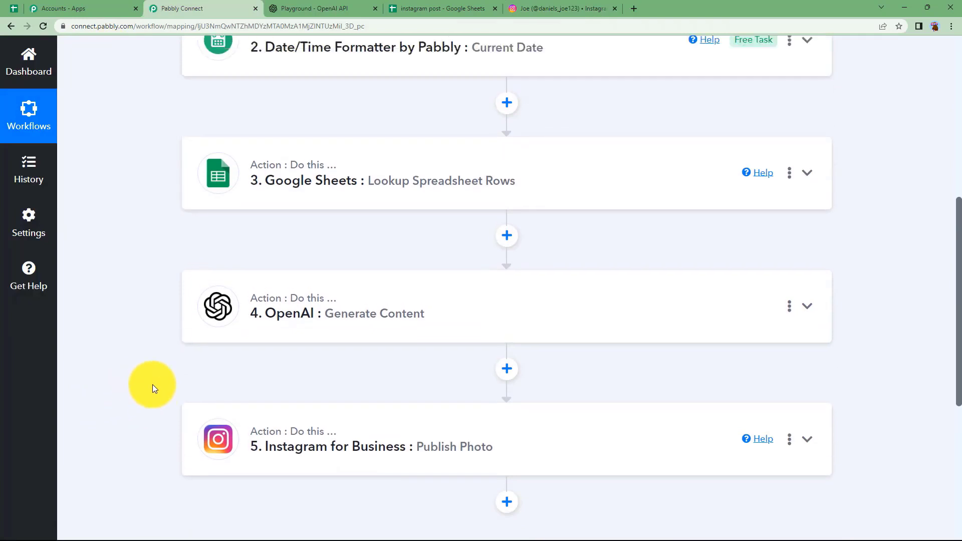
pyautogui.scroll(3, 150, 386)
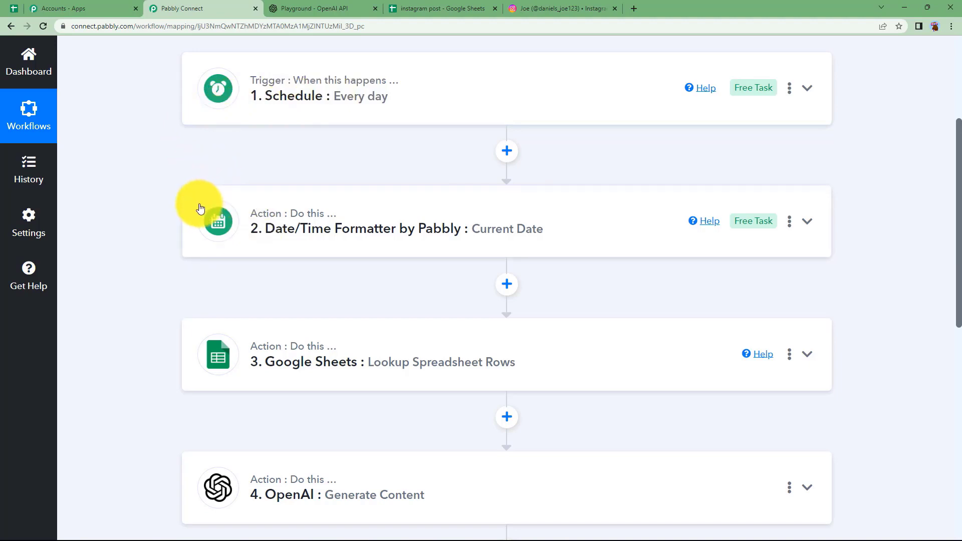
# Check the Title, Link and Date cells of row 3 in the instagram post sheet and return to the Pabbly Connect workflow
pyautogui.click(396, 8)
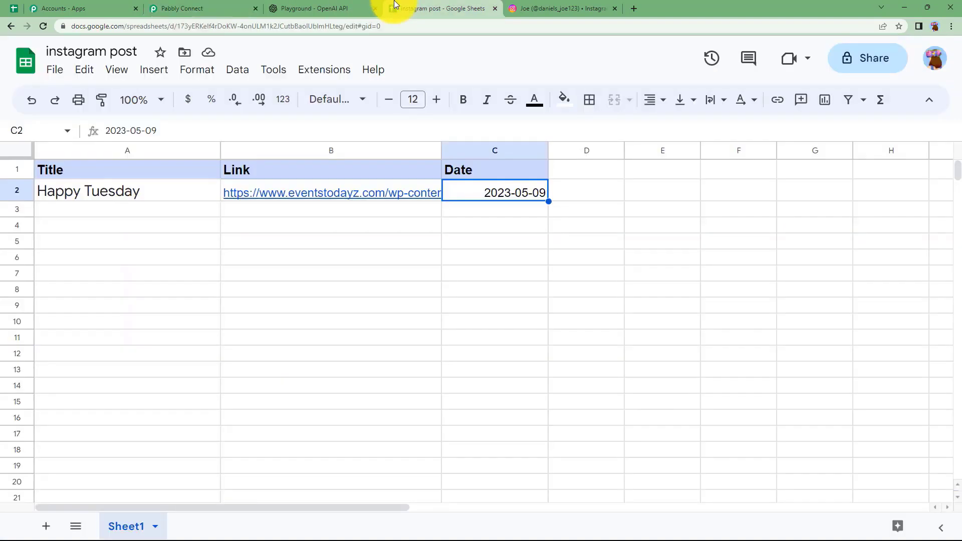
pyautogui.click(145, 211)
pyautogui.click(299, 209)
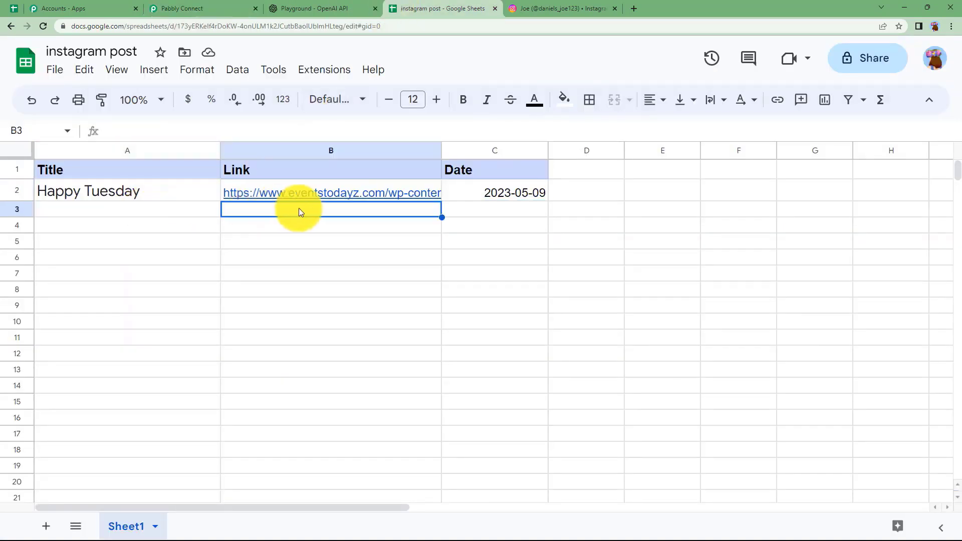
pyautogui.click(467, 215)
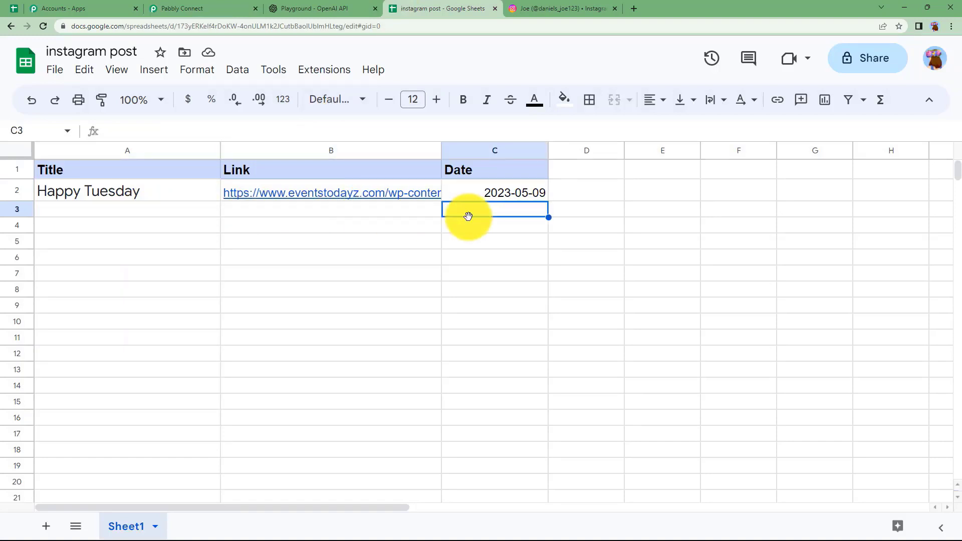
pyautogui.click(238, 8)
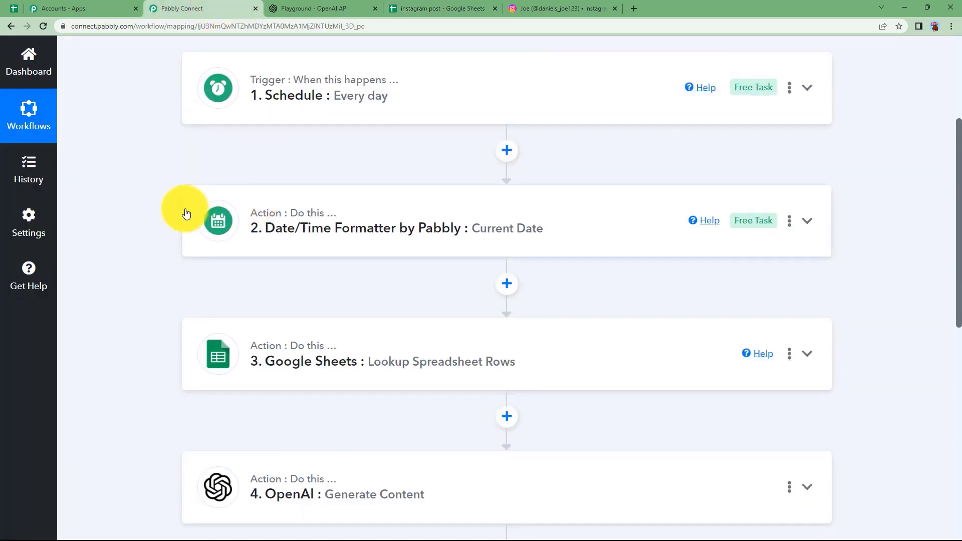
pyautogui.scroll(-3, 186, 213)
pyautogui.scroll(2, 184, 212)
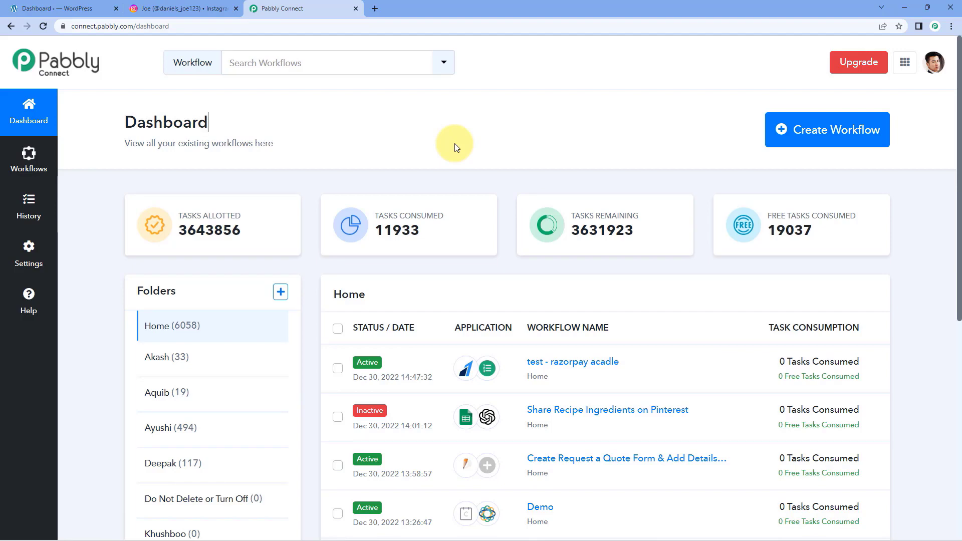
# Create a new Pabbly Connect workflow named "WordPress to Instagram"
pyautogui.click(844, 134)
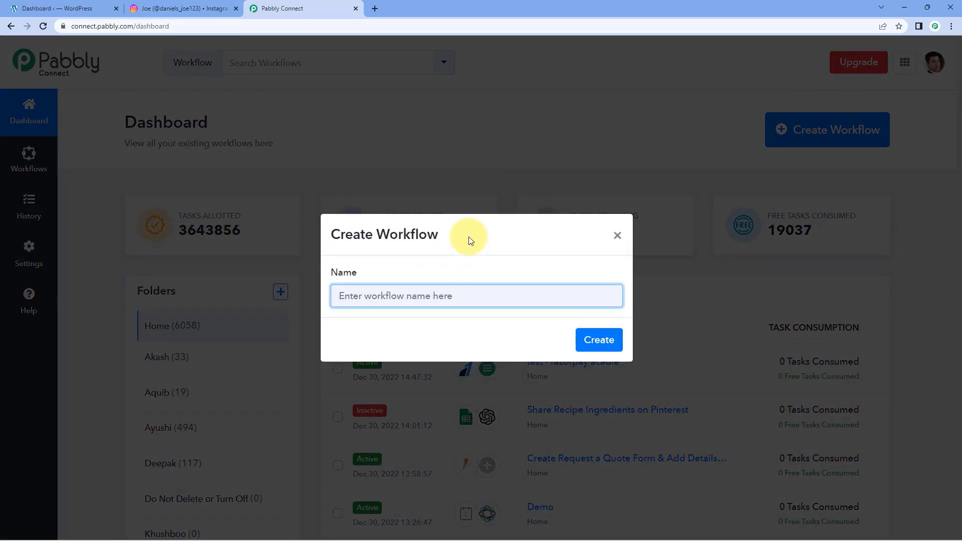
pyautogui.write('WordPress to Instagram')
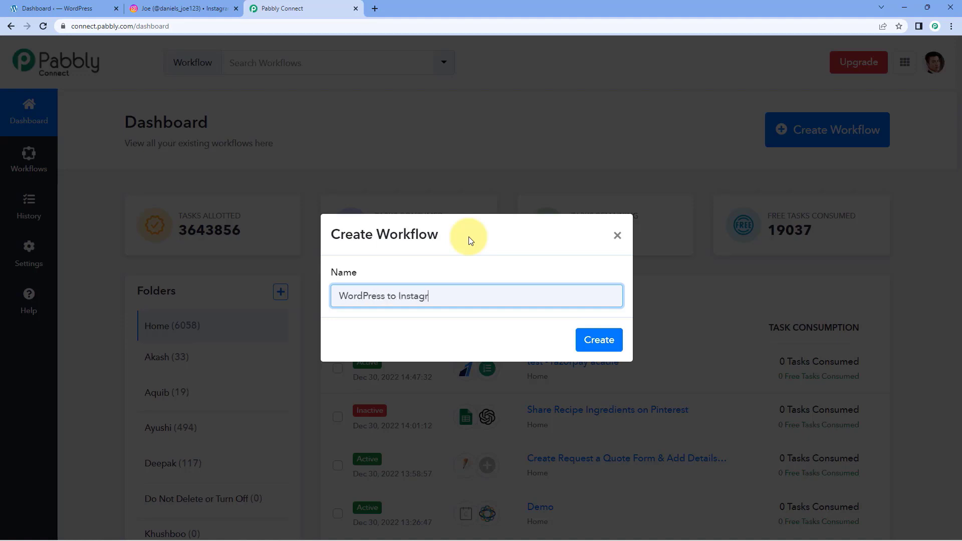
pyautogui.click(587, 339)
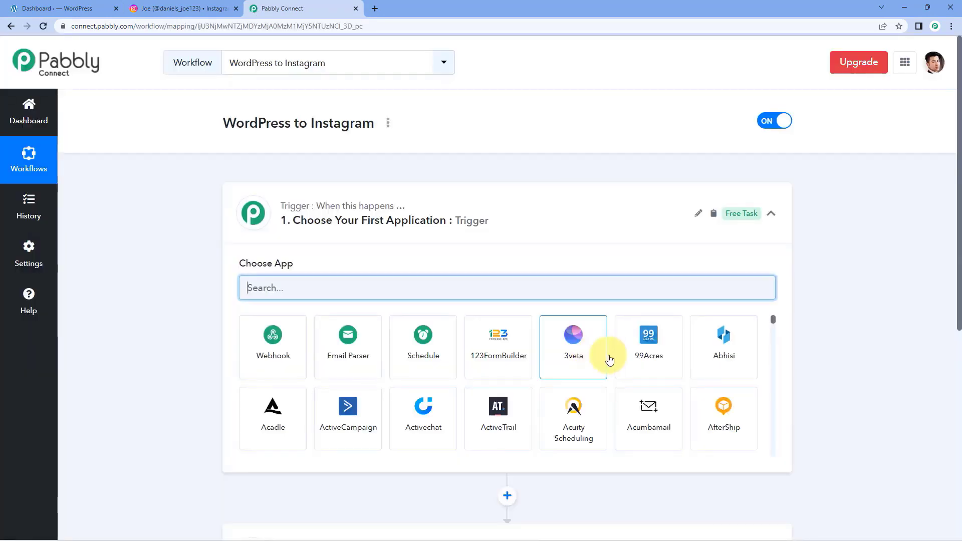
# Collapse the trigger step to review the workflow's empty Trigger and Action steps, and expand the trigger again
pyautogui.click(462, 202)
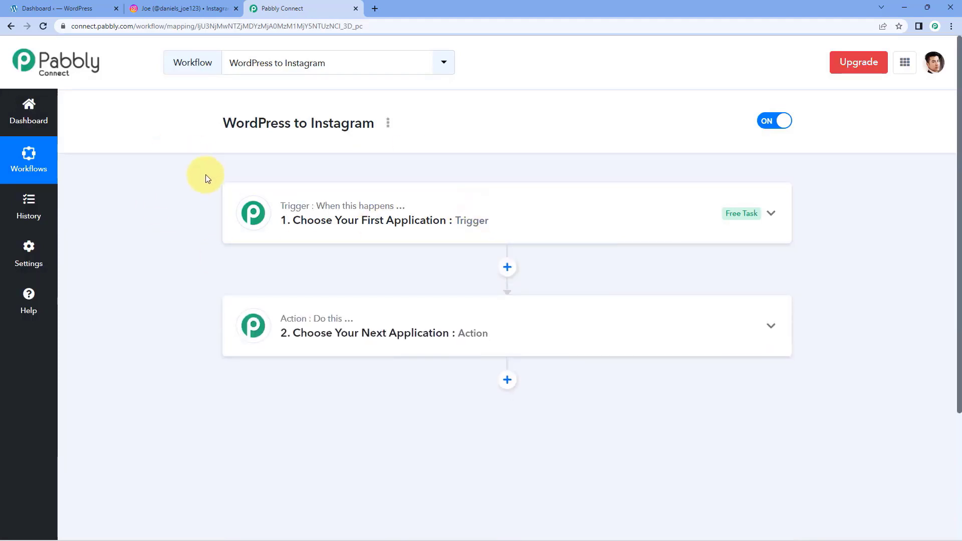
pyautogui.scroll(-1, 206, 174)
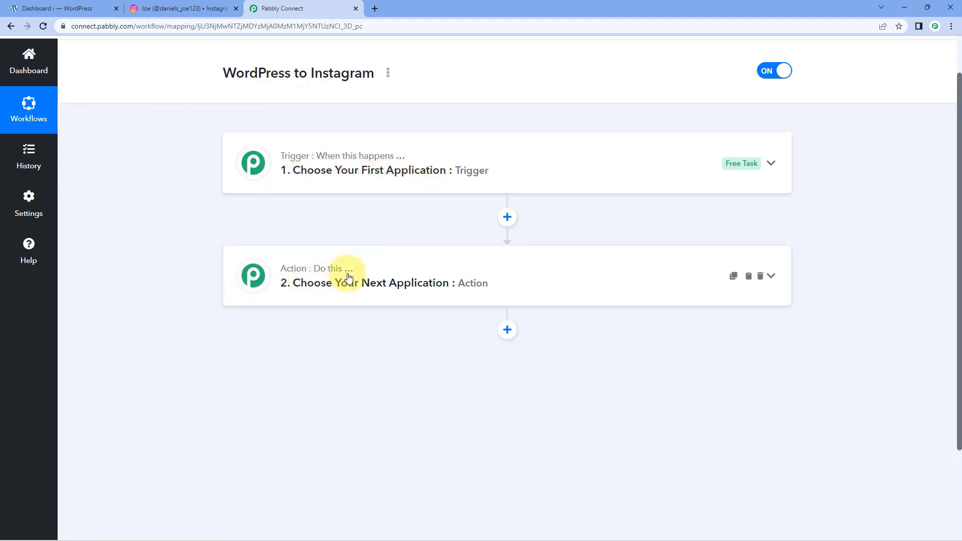
pyautogui.click(390, 157)
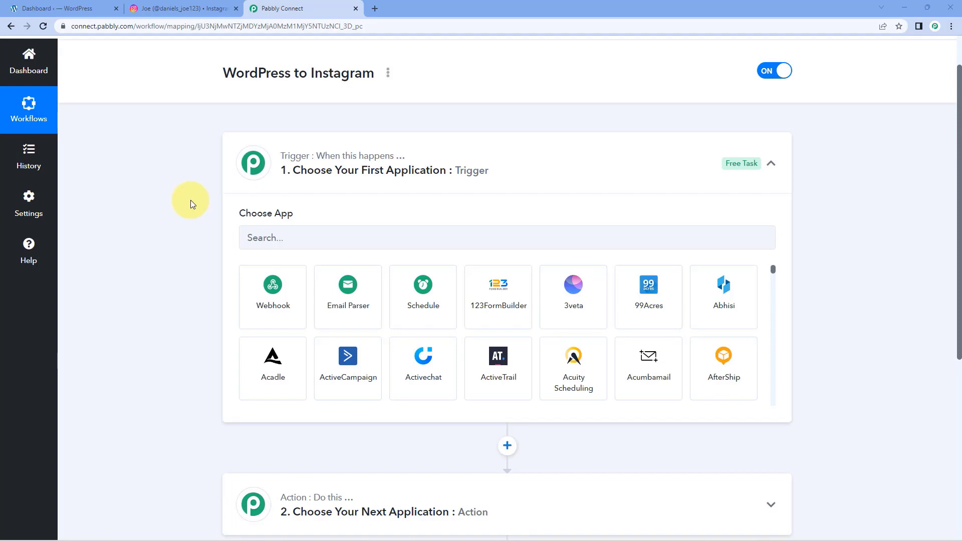
# Set WordPress as the trigger app with New Post Published as the Trigger Event
pyautogui.scroll(-2, 190, 203)
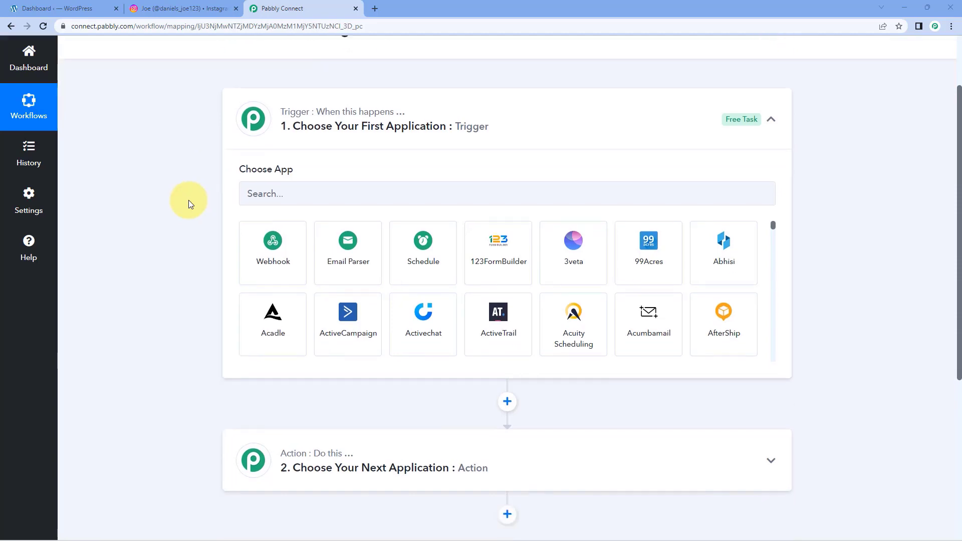
pyautogui.click(303, 131)
pyautogui.write('Wo')
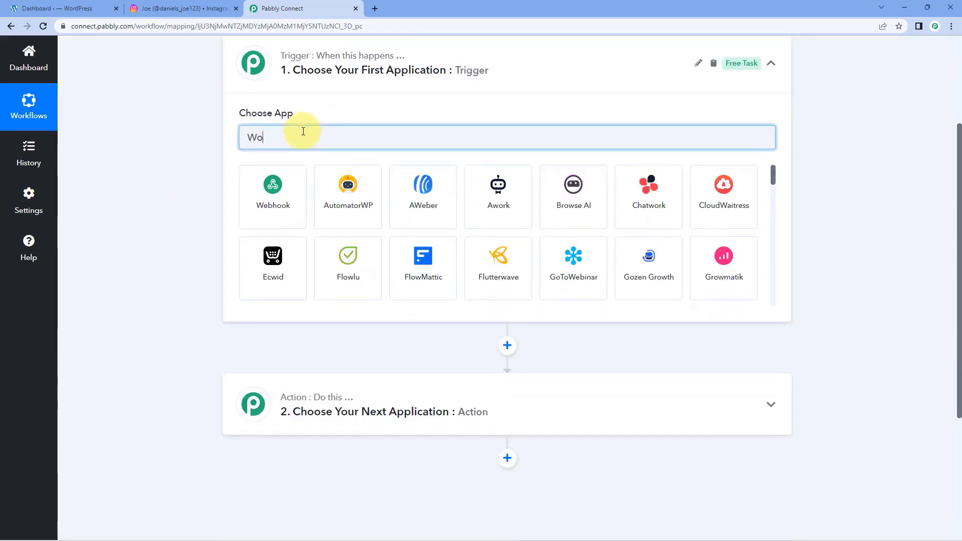
pyautogui.write('rdPress')
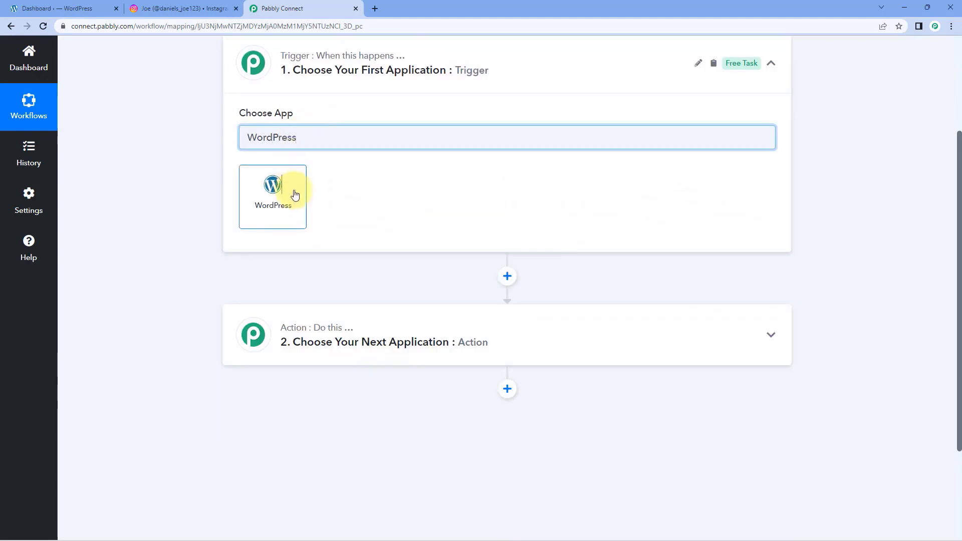
pyautogui.click(294, 193)
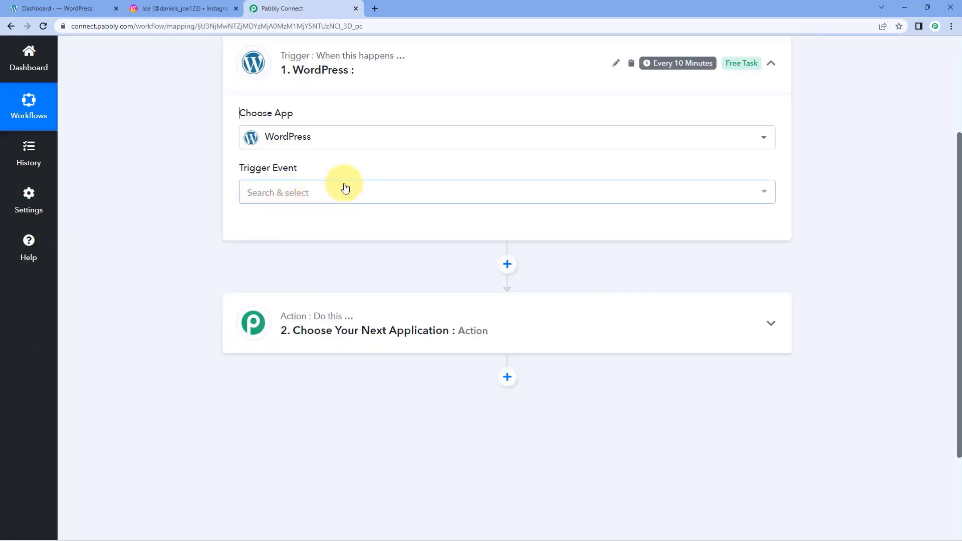
pyautogui.click(302, 191)
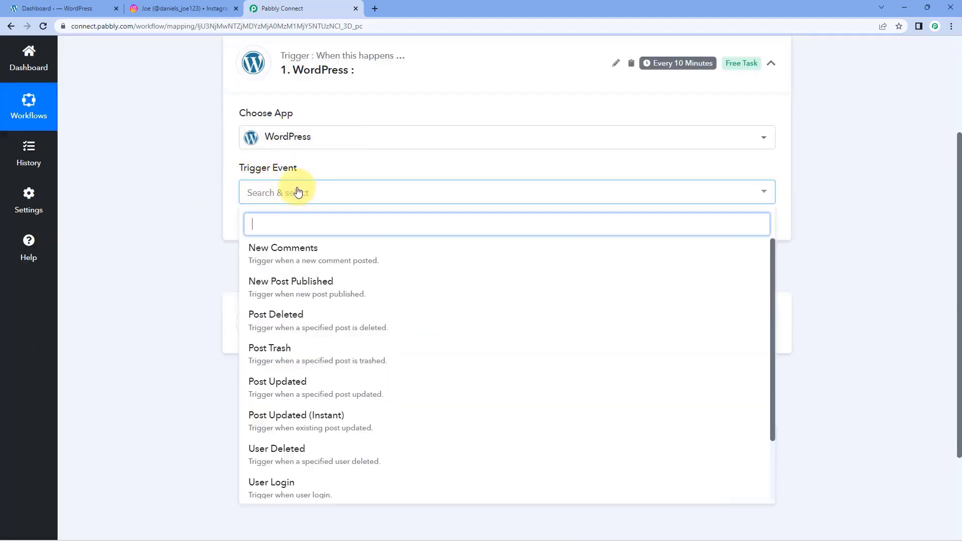
pyautogui.scroll(-1, 214, 204)
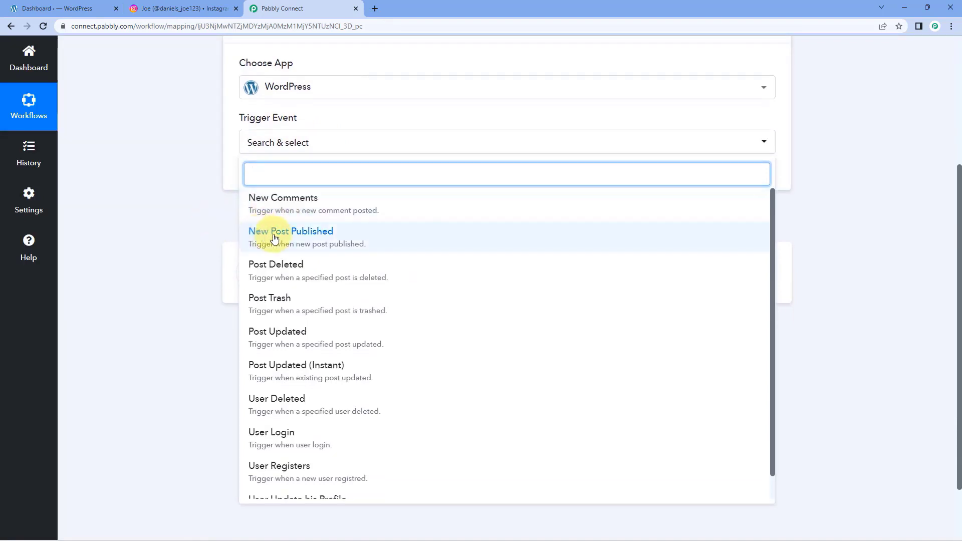
pyautogui.click(328, 234)
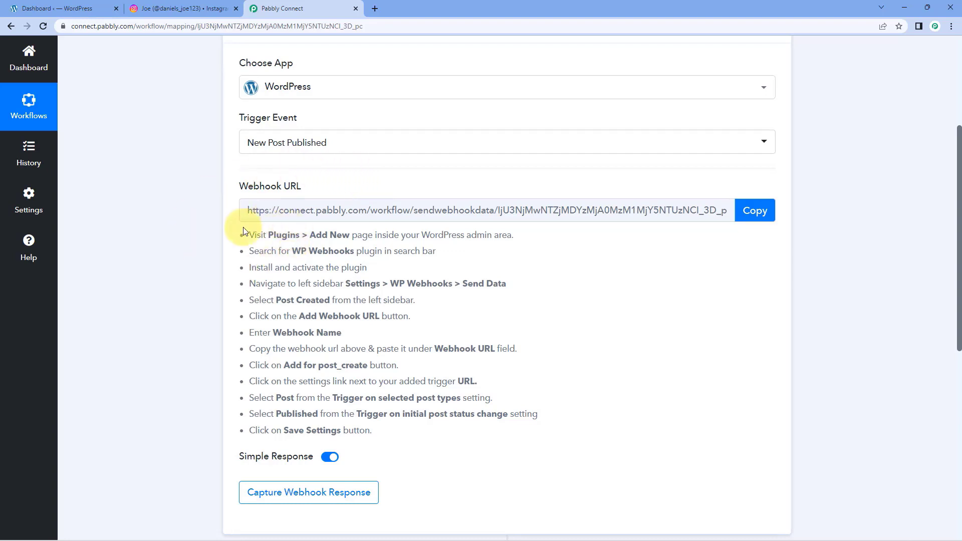
# Read the WP Webhooks setup instructions under the Webhook URL and switch to the WordPress admin dashboard
pyautogui.moveTo(248, 234); pyautogui.dragTo(381, 353)
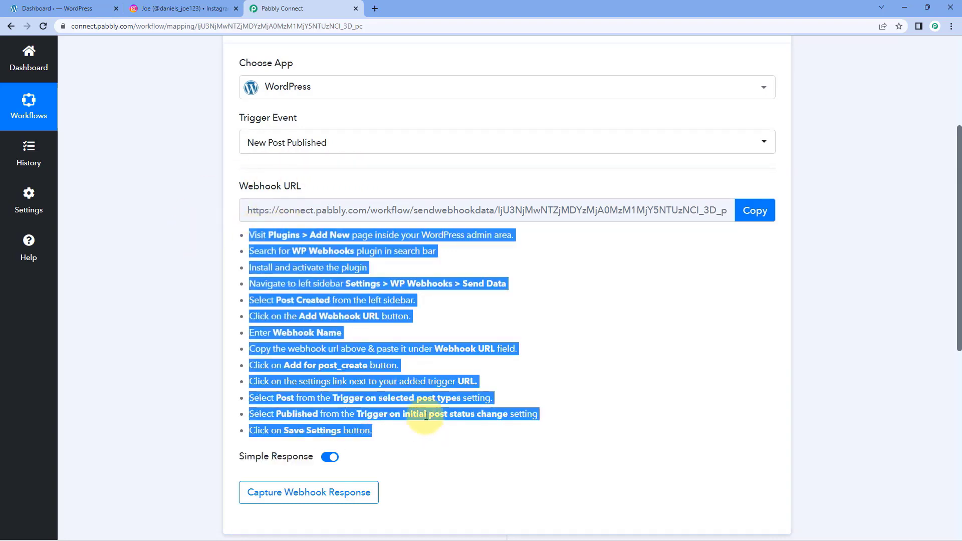
pyautogui.click(449, 334)
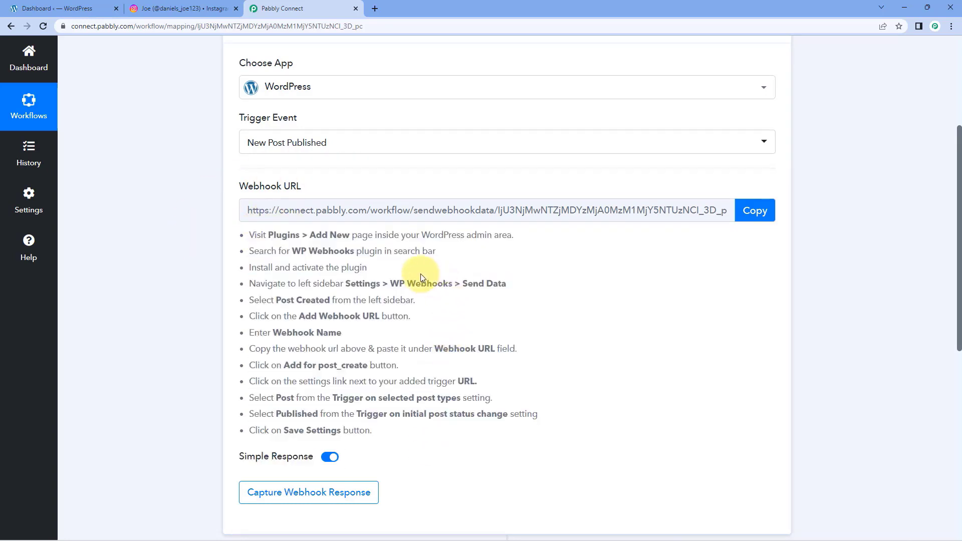
pyautogui.click(75, 8)
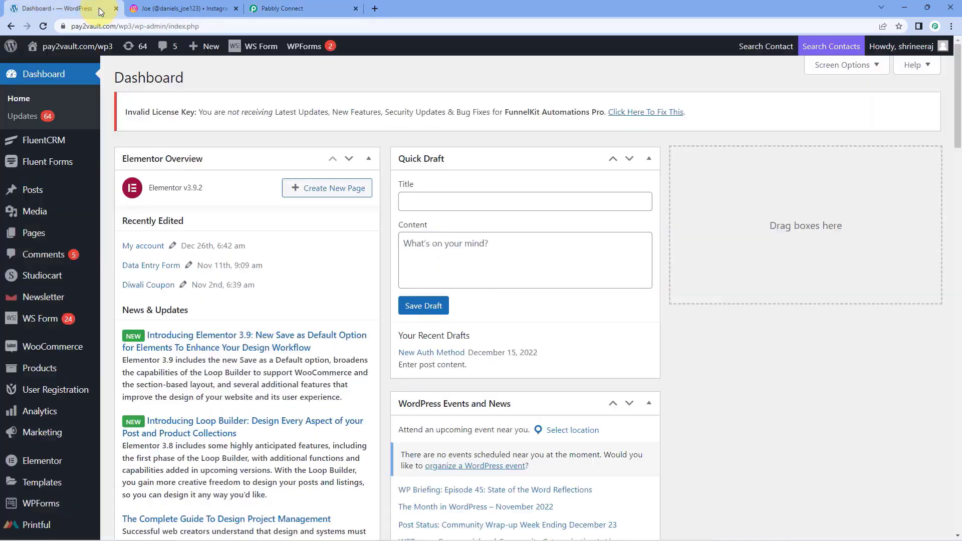
pyautogui.scroll(-1, 225, 125)
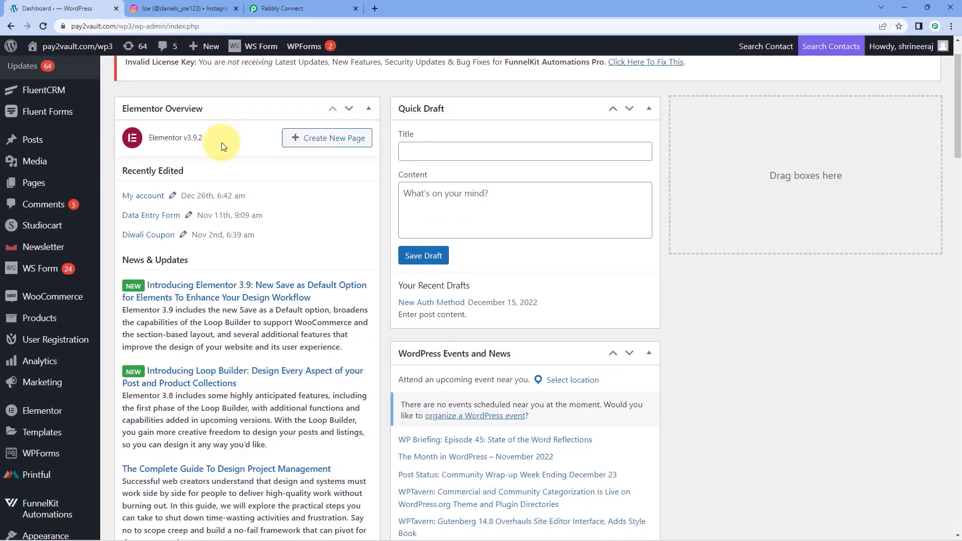
# Open the list of installed WordPress plugins and search it for WP Webhooks
pyautogui.scroll(-2, 60, 205)
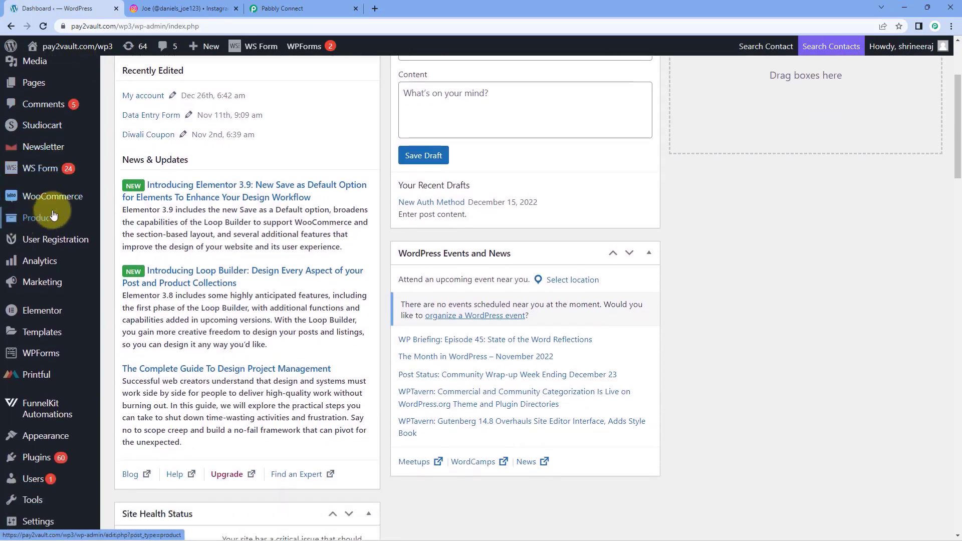
pyautogui.scroll(-1, 64, 269)
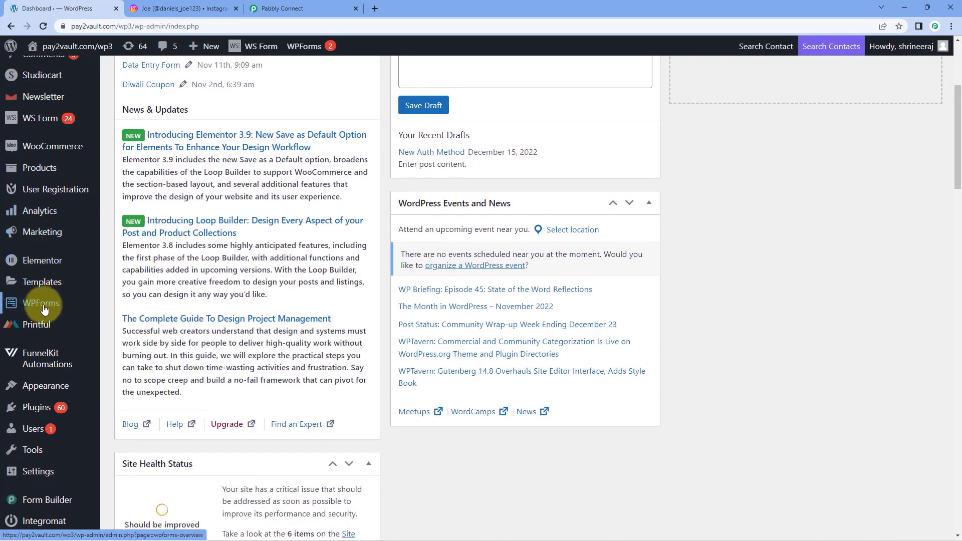
pyautogui.moveTo(54, 411)
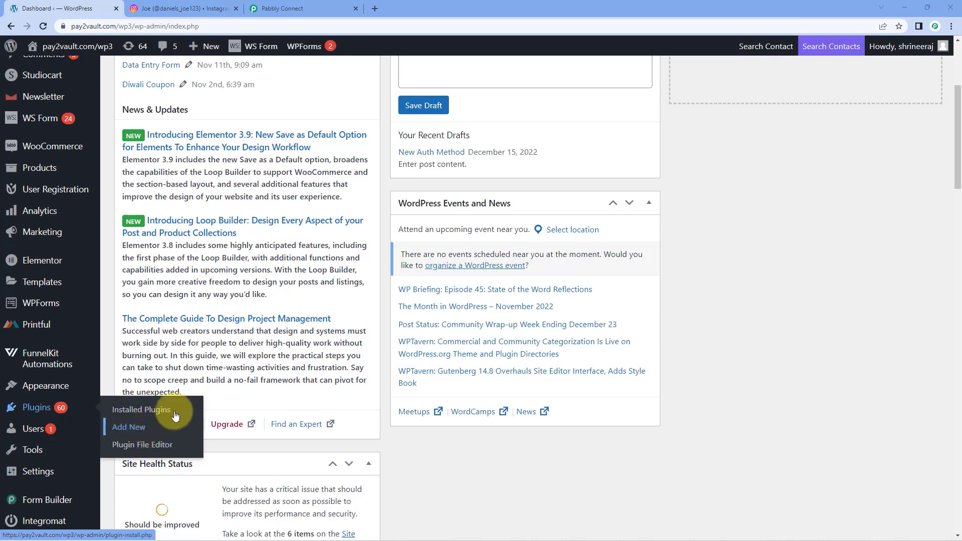
pyautogui.click(139, 411)
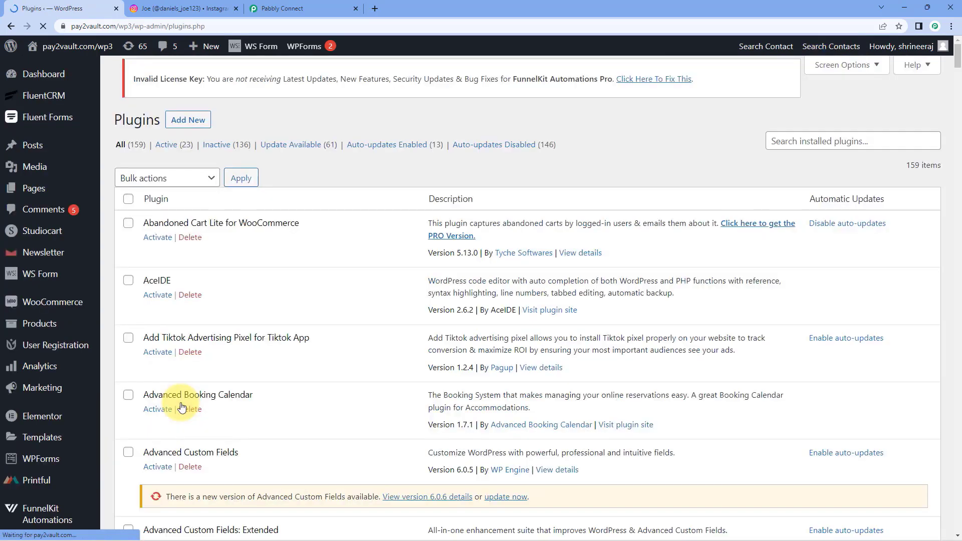
pyautogui.click(802, 150)
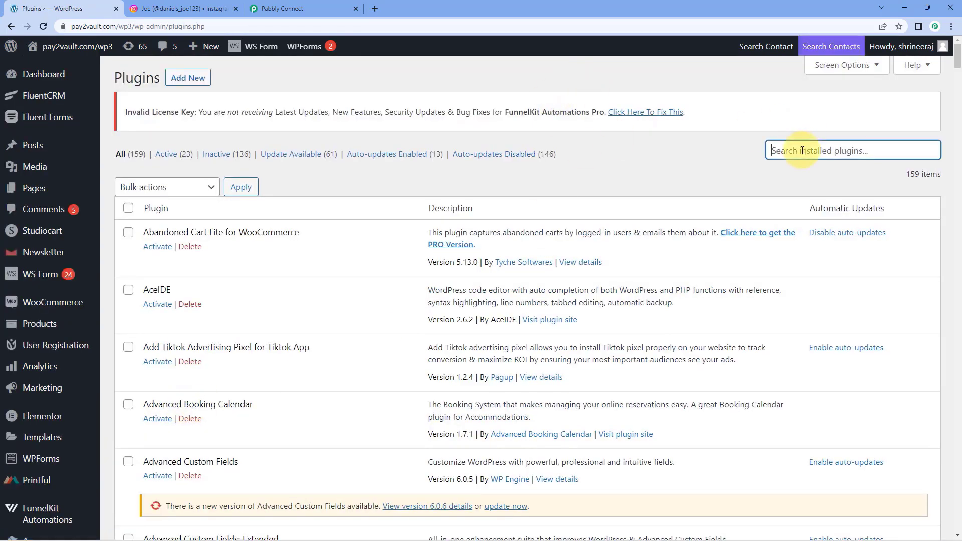
pyautogui.write('WP Webhooks')
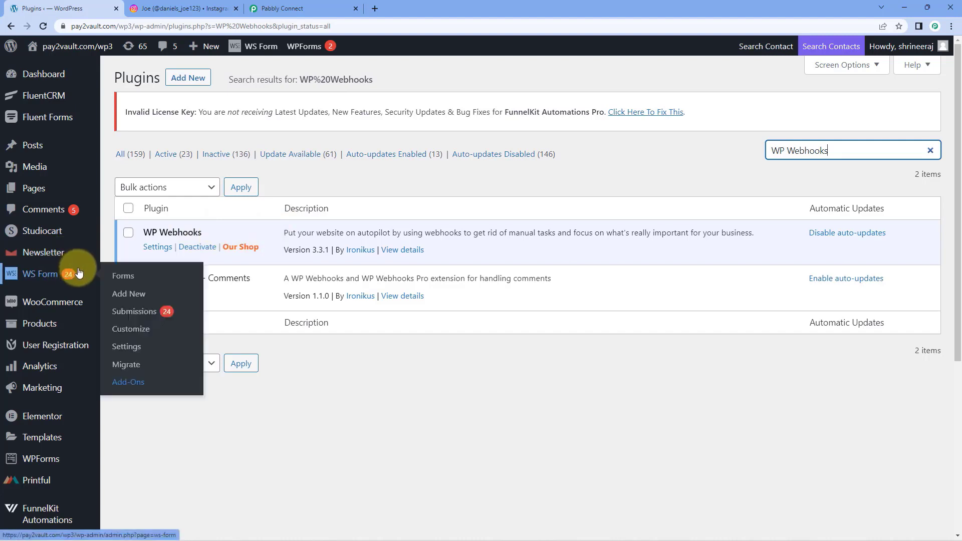
# Open the Send Data section of the WP Webhooks settings in WordPress
pyautogui.scroll(-3, 67, 265)
pyautogui.moveTo(66, 277)
pyautogui.scroll(-2, 68, 281)
pyautogui.scroll(5, 32, 424)
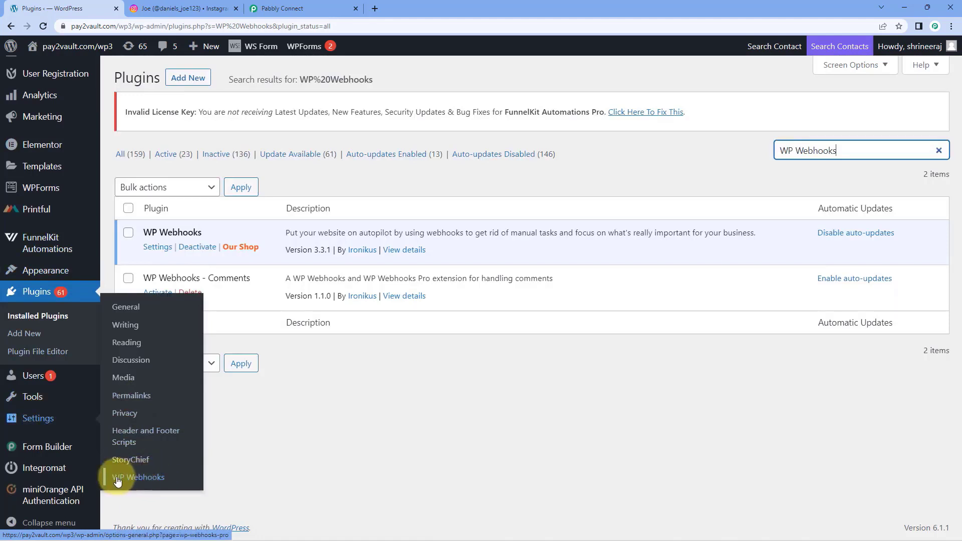
pyautogui.click(145, 479)
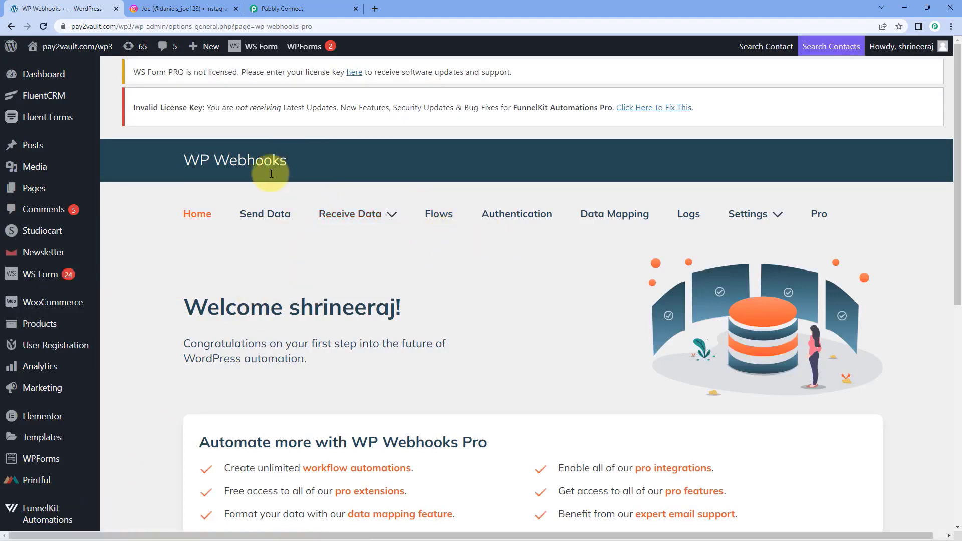
pyautogui.click(267, 215)
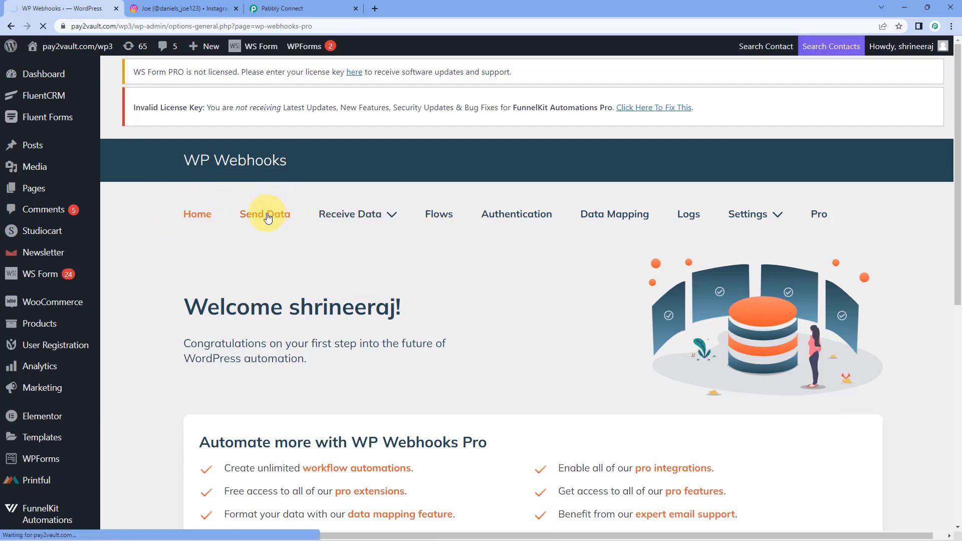
# Select the WordPress Post created event among the available webhook triggers
pyautogui.scroll(-2, 420, 243)
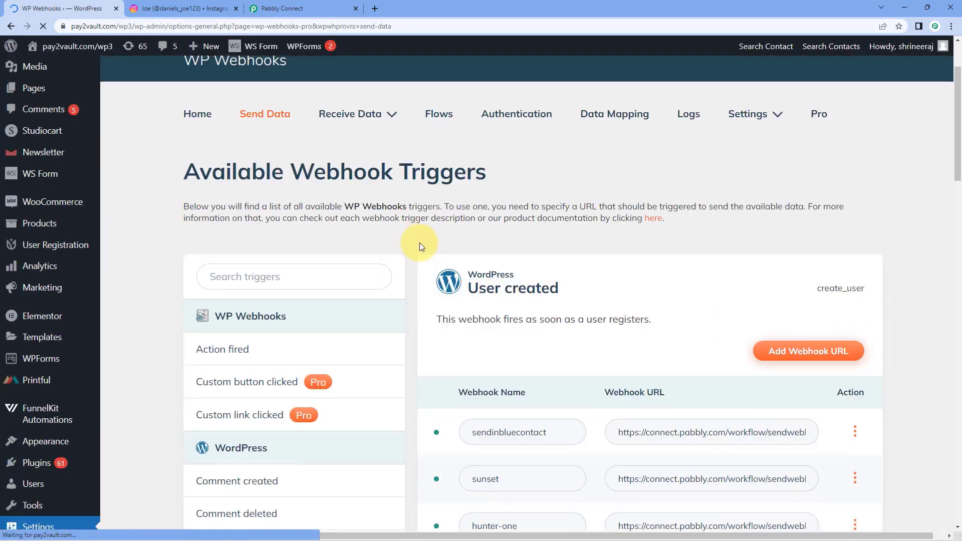
pyautogui.scroll(-3, 418, 242)
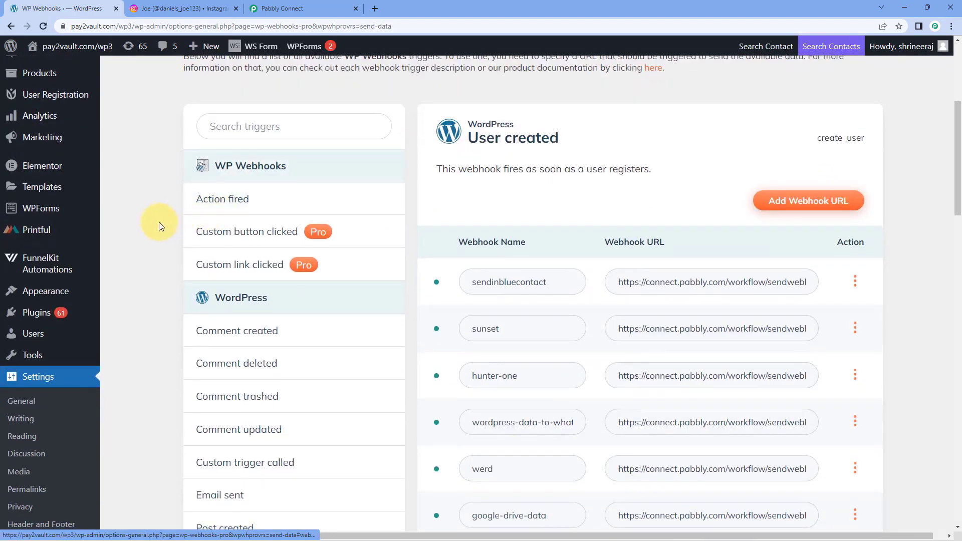
pyautogui.scroll(-5, 159, 221)
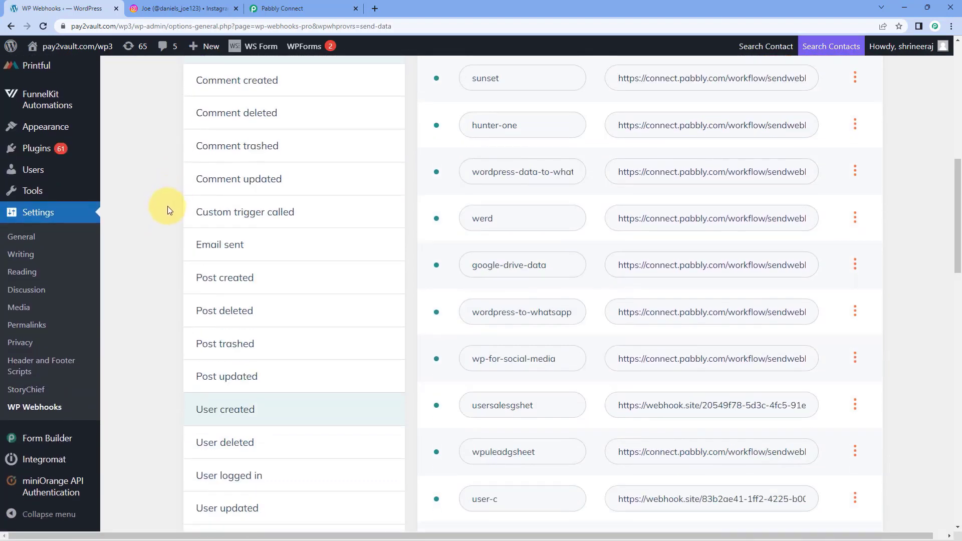
pyautogui.scroll(-4, 165, 213)
pyautogui.scroll(4, 162, 270)
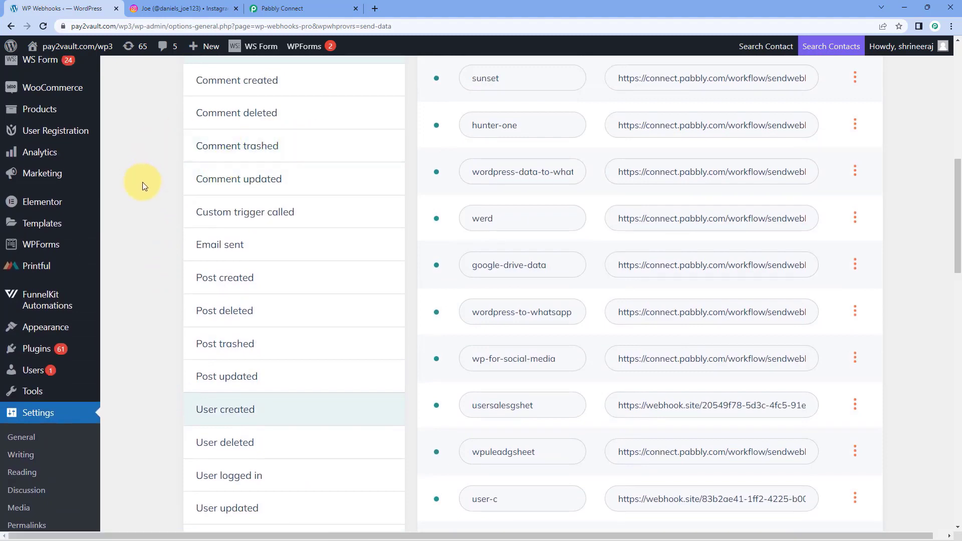
pyautogui.click(263, 281)
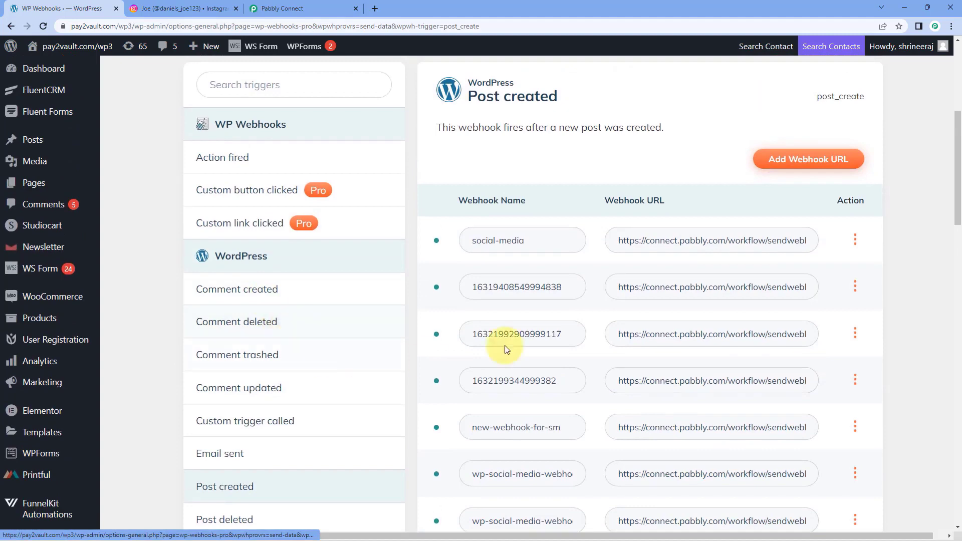
# Start adding a webhook URL for the Post created trigger, with Pabbly as its webhook name
pyautogui.click(804, 165)
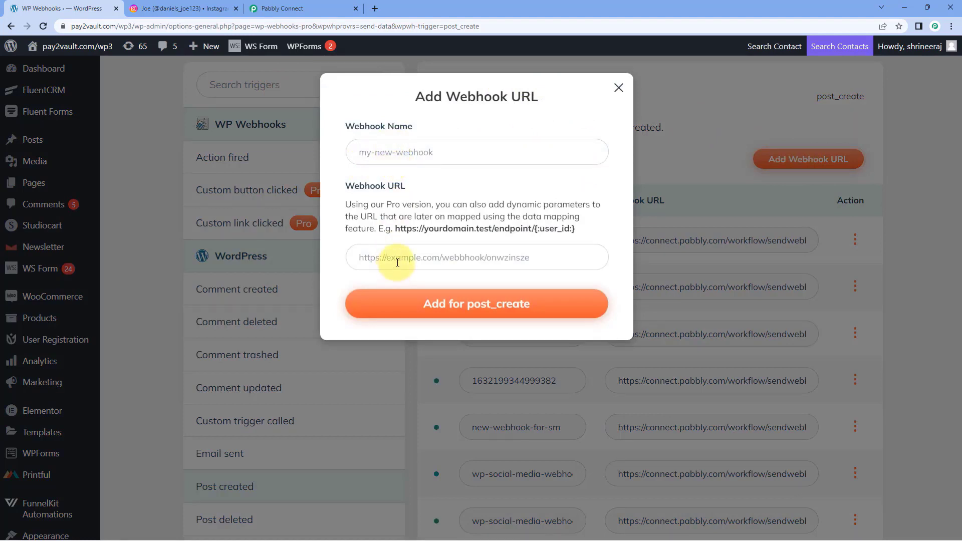
pyautogui.click(406, 156)
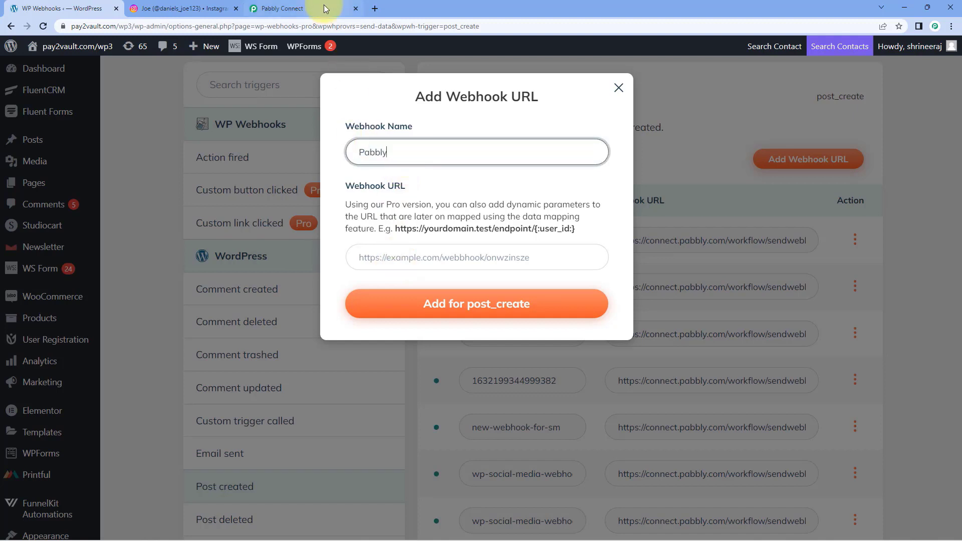
pyautogui.click(434, 258)
# Copy the trigger's Webhook URL from Pabbly Connect, paste it into the new WordPress webhook and add the webhook for post_create
pyautogui.click(305, 8)
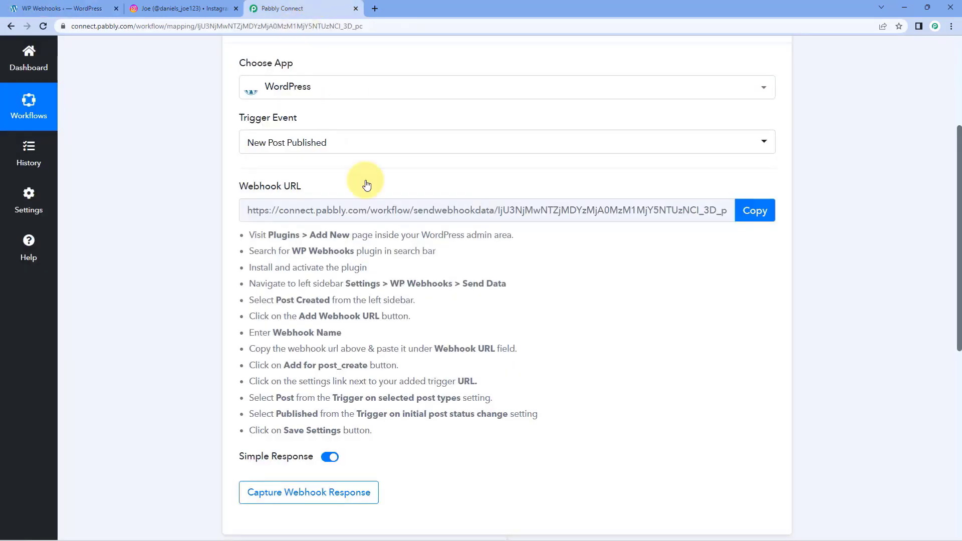
pyautogui.click(755, 210)
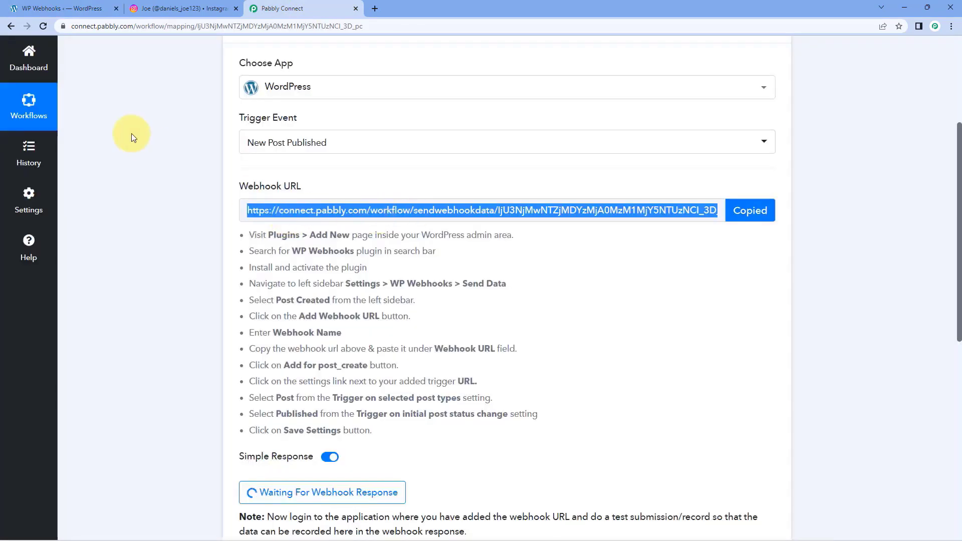
pyautogui.click(82, 8)
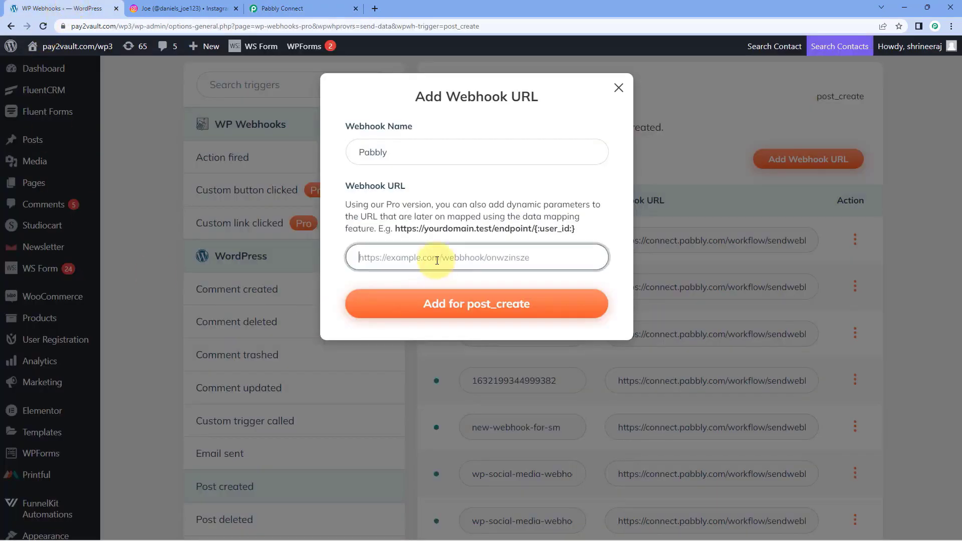
pyautogui.rightClick(382, 258)
pyautogui.click(409, 341)
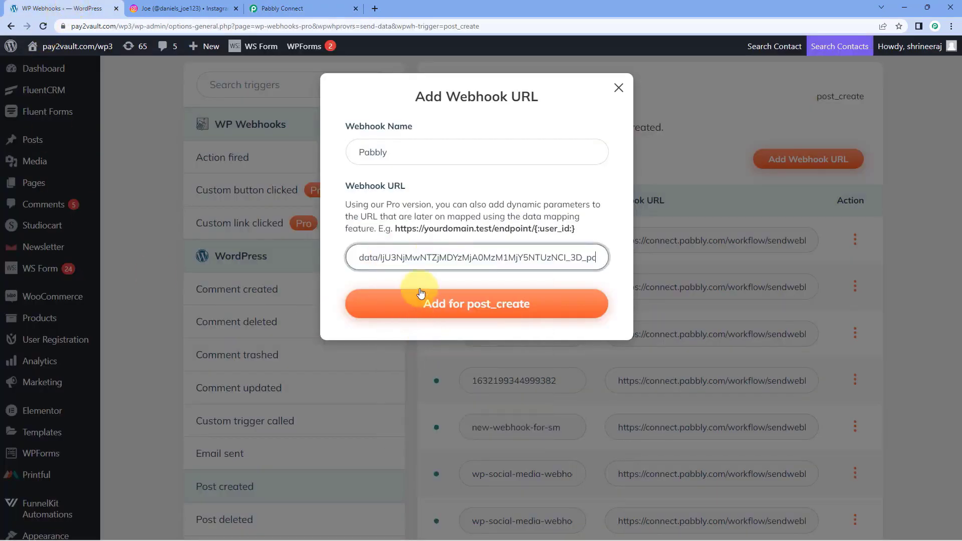
pyautogui.click(409, 309)
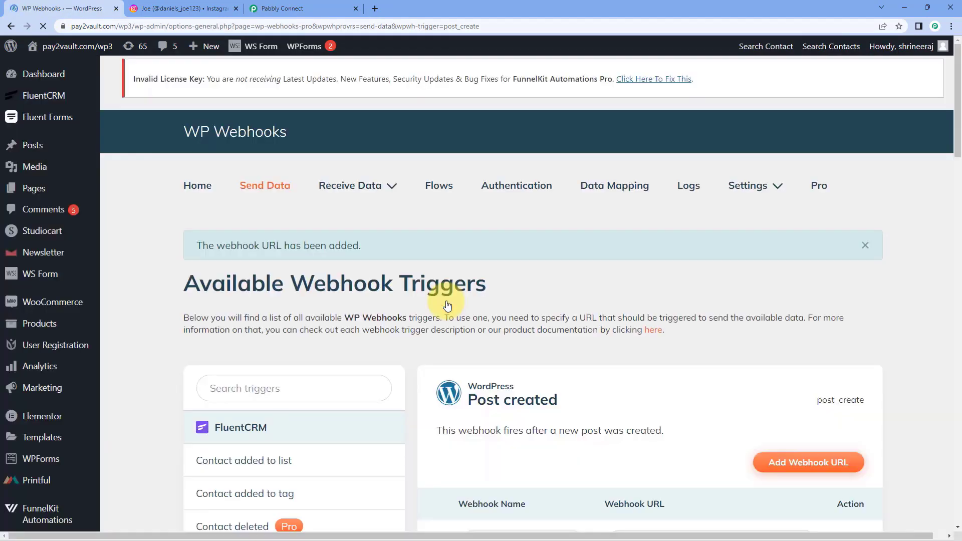
# Find the new pabbly webhook in the Post created list and open its action settings
pyautogui.scroll(-12, 492, 315)
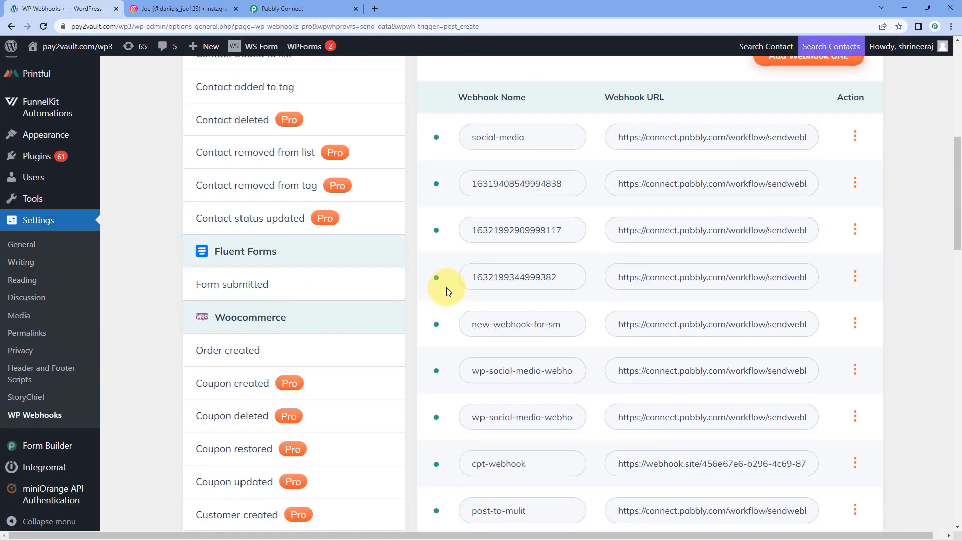
pyautogui.scroll(-10, 449, 294)
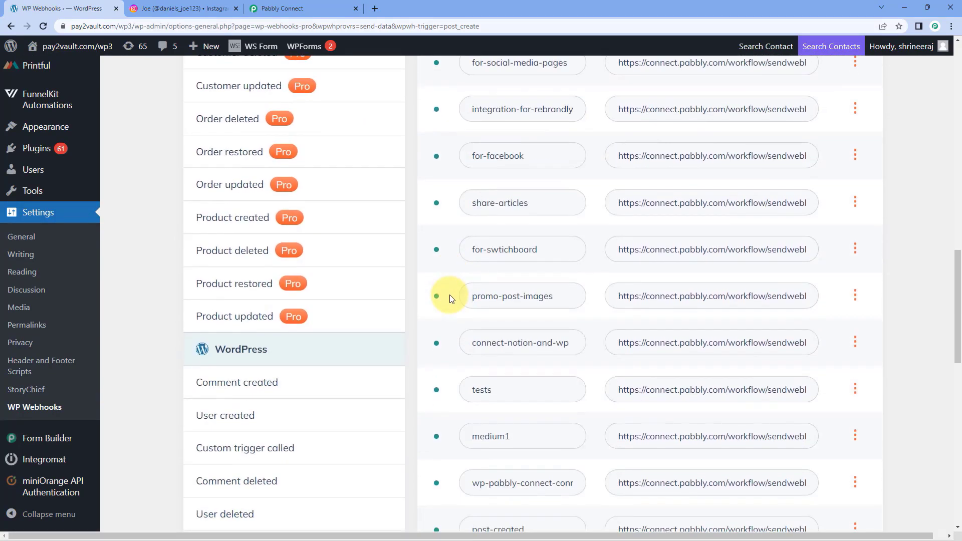
pyautogui.scroll(-2, 449, 294)
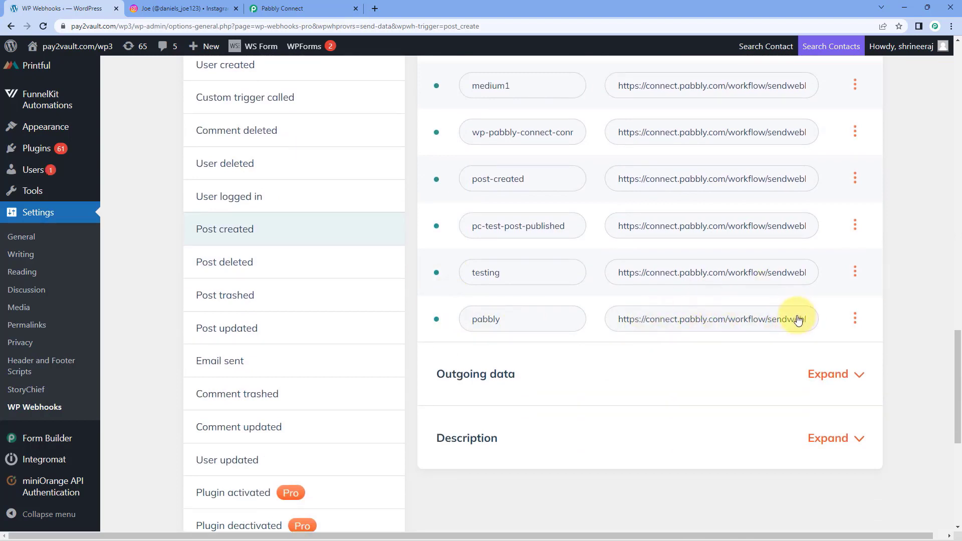
pyautogui.click(855, 321)
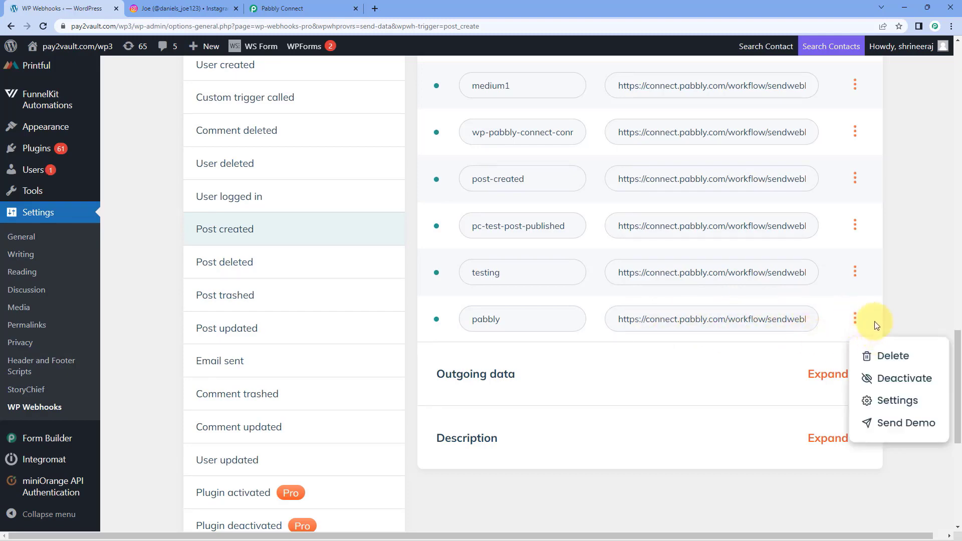
pyautogui.click(882, 401)
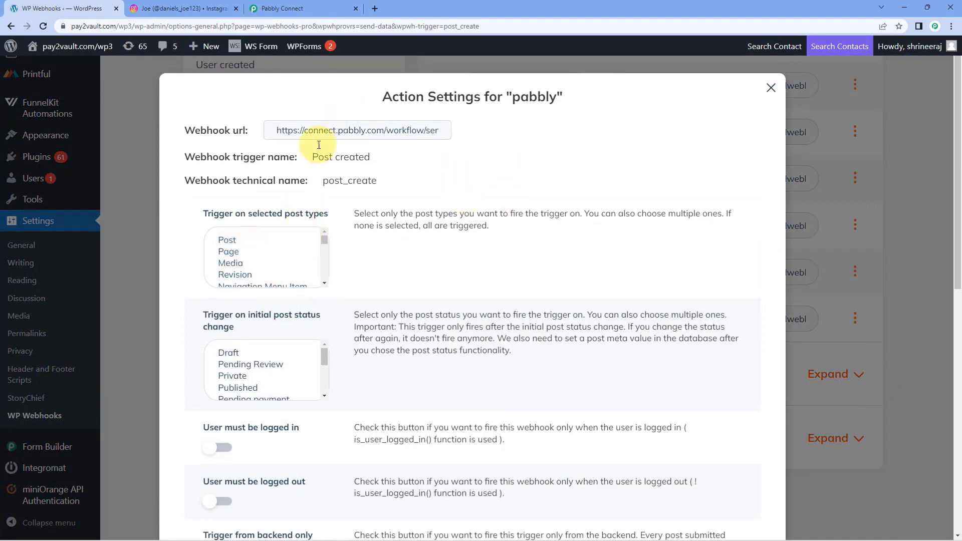
# Set the pabbly webhook to trigger only on the Post type
pyautogui.scroll(-1, 351, 243)
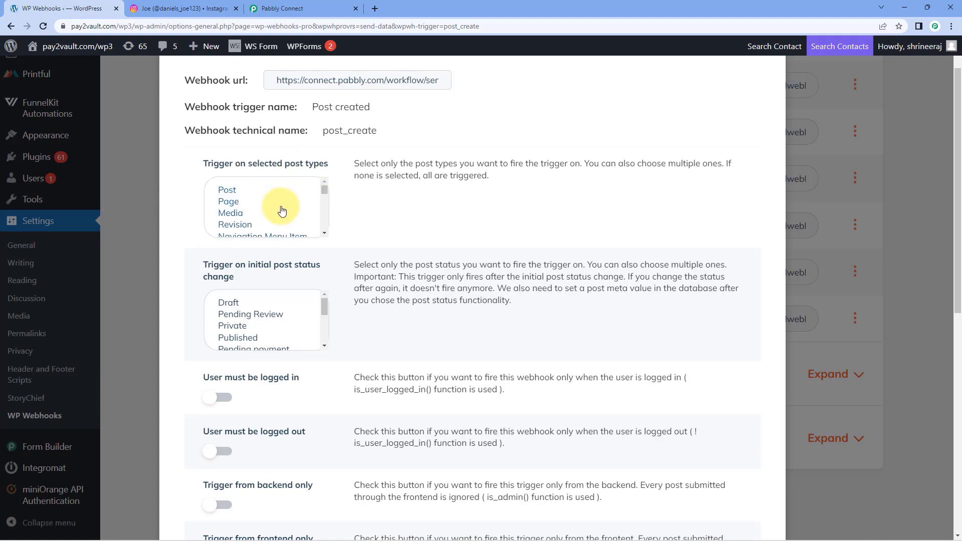
pyautogui.scroll(-3, 279, 212)
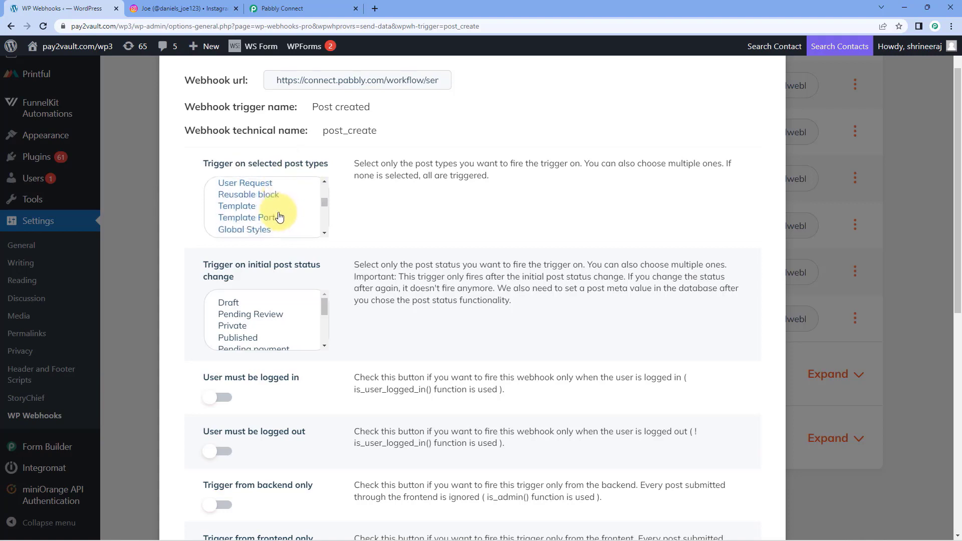
pyautogui.scroll(3, 275, 210)
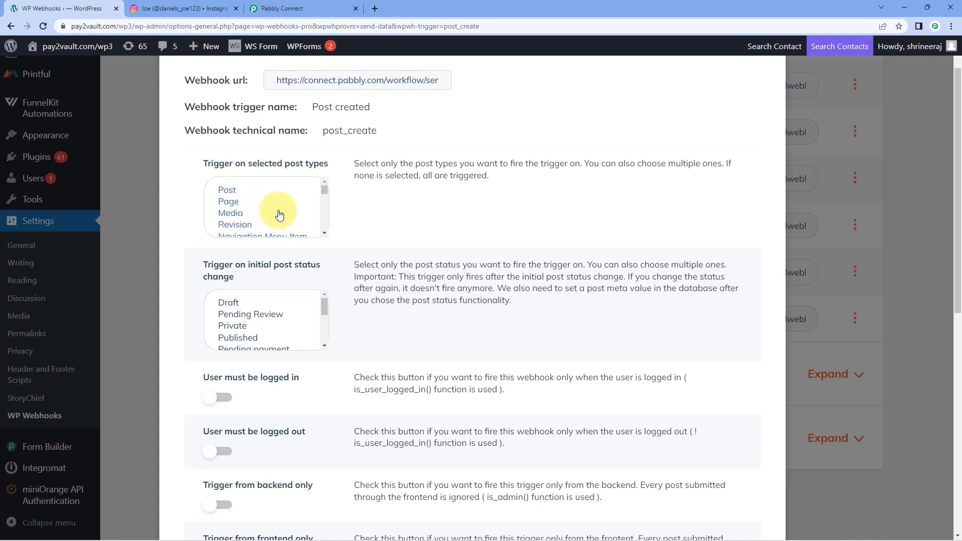
pyautogui.click(233, 194)
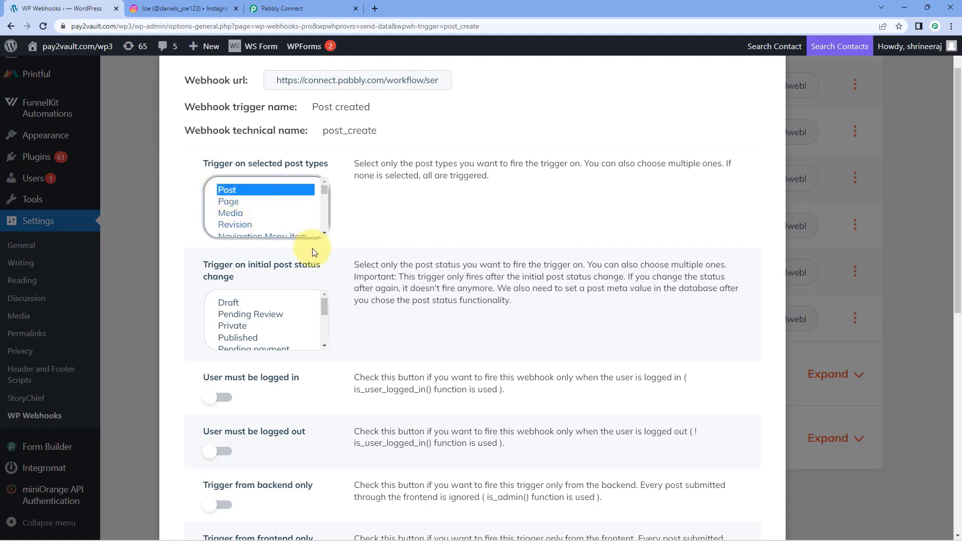
# Set the pabbly webhook's trigger on initial post status change to Published
pyautogui.scroll(-1, 312, 252)
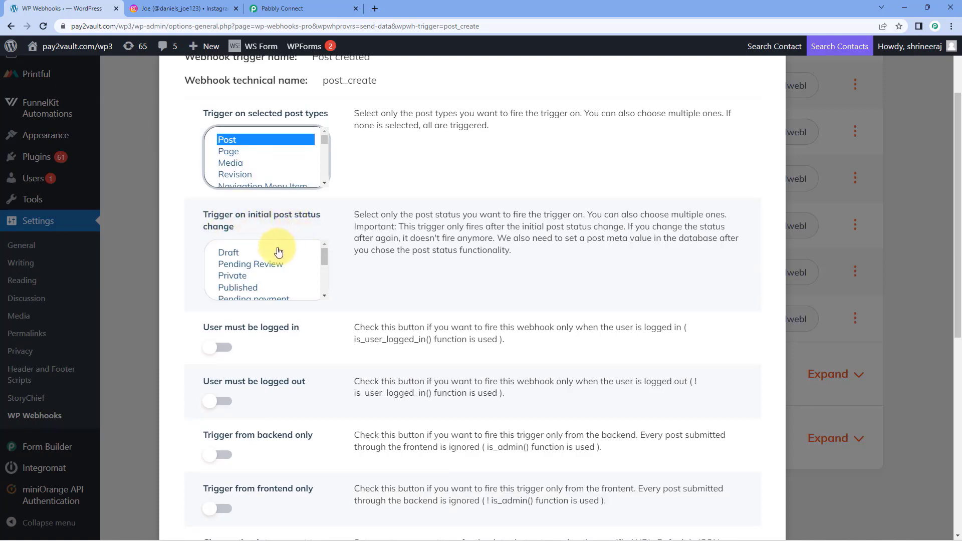
pyautogui.scroll(-2, 276, 251)
pyautogui.scroll(2, 273, 251)
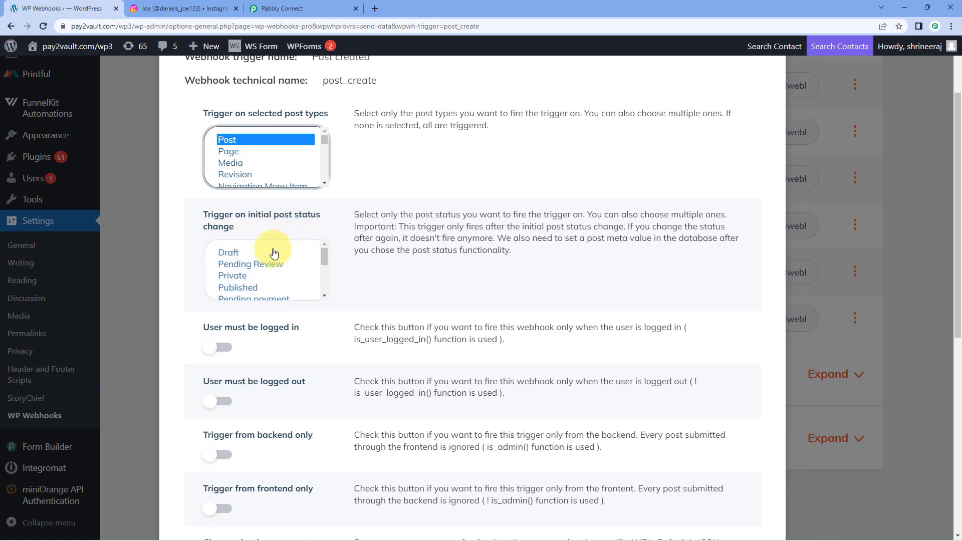
pyautogui.click(257, 290)
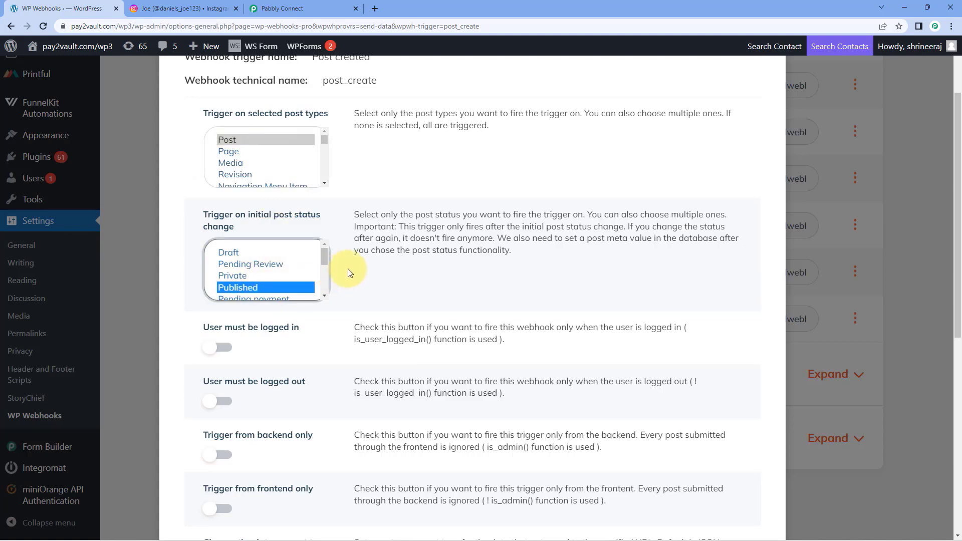
# Save the action settings of the pabbly webhook and close its settings dialog
pyautogui.scroll(-6, 348, 269)
pyautogui.scroll(-2, 349, 263)
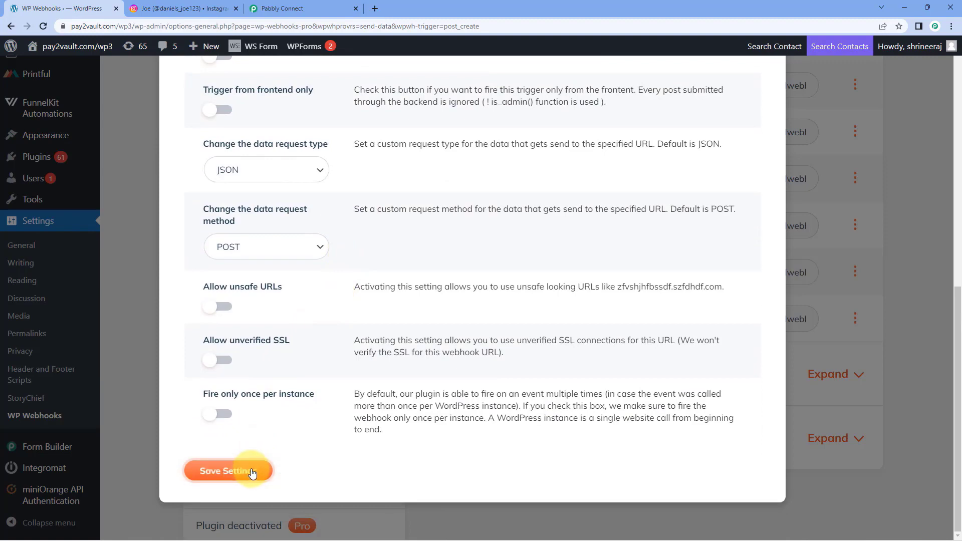
pyautogui.scroll(10, 323, 391)
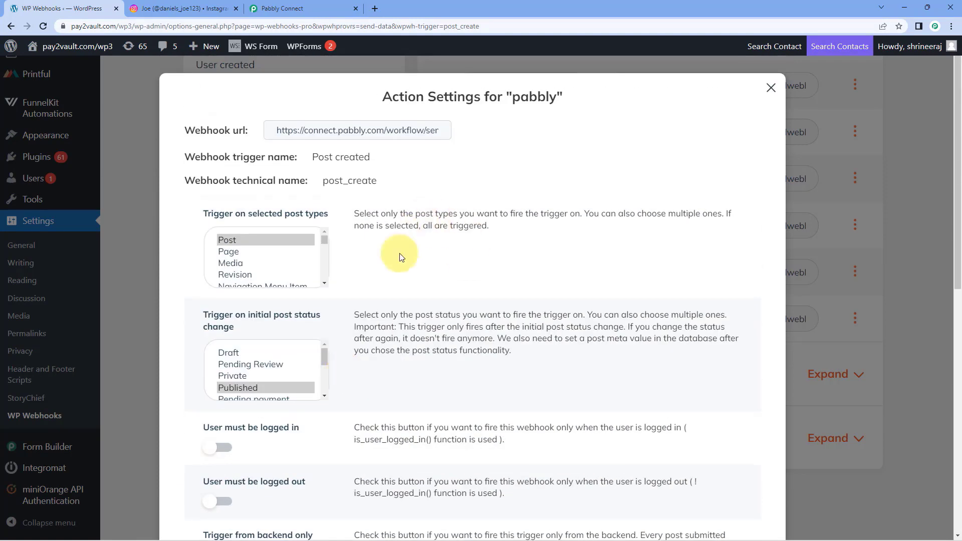
pyautogui.click(769, 92)
pyautogui.scroll(1, 617, 317)
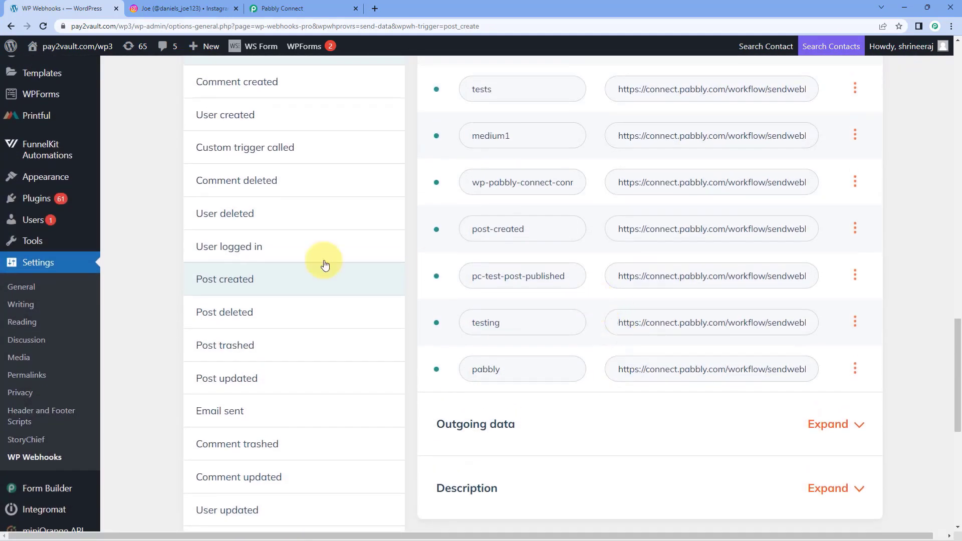
pyautogui.scroll(8, 152, 242)
pyautogui.scroll(16, 152, 244)
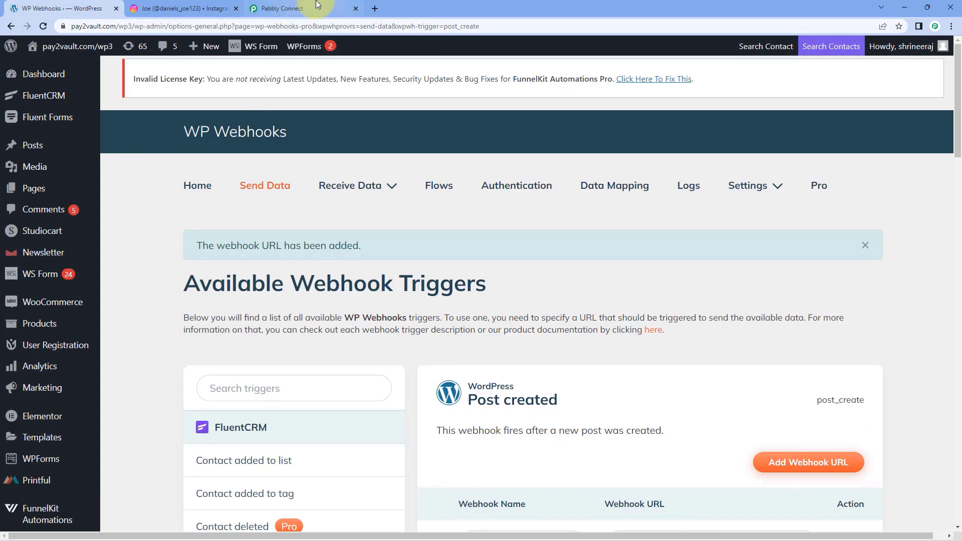
# Check the trigger's webhook response status in Pabbly Connect and return to WordPress
pyautogui.click(291, 9)
pyautogui.scroll(-5, 180, 267)
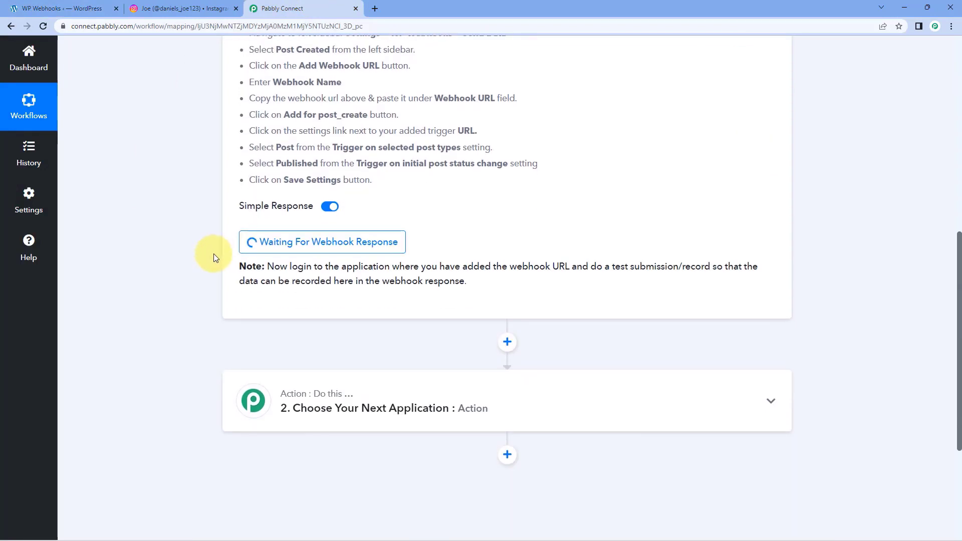
pyautogui.click(41, 6)
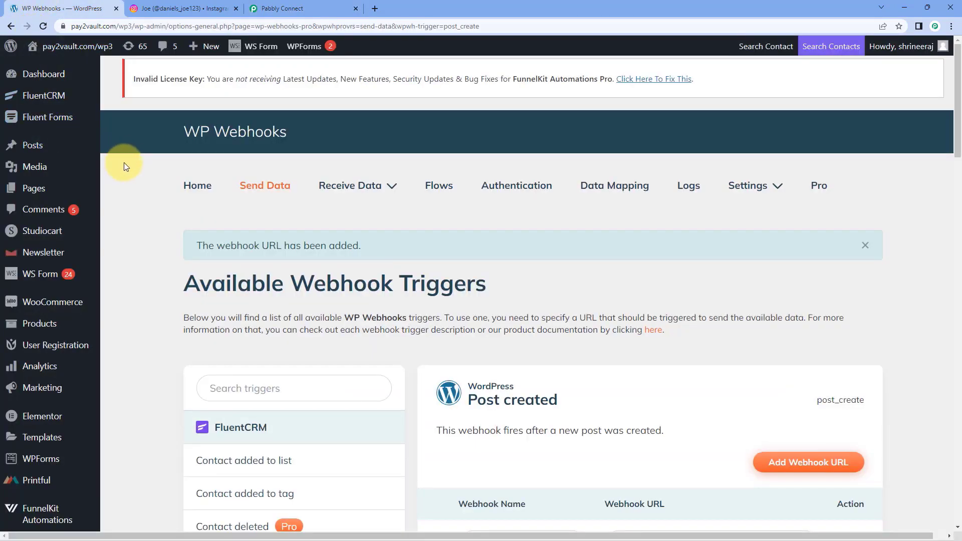
# Add a new WordPress post titled "A Blog on Social Media"
pyautogui.moveTo(35, 145)
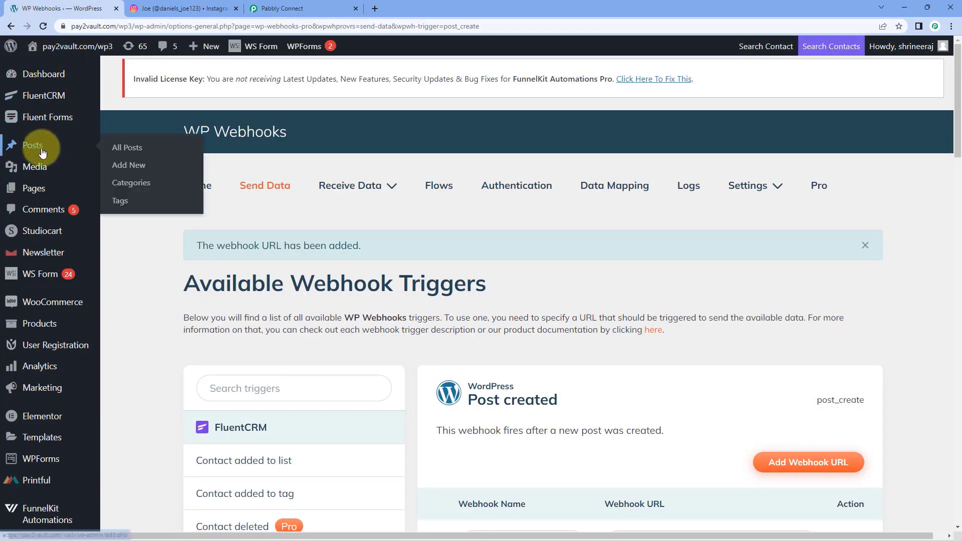
pyautogui.click(130, 170)
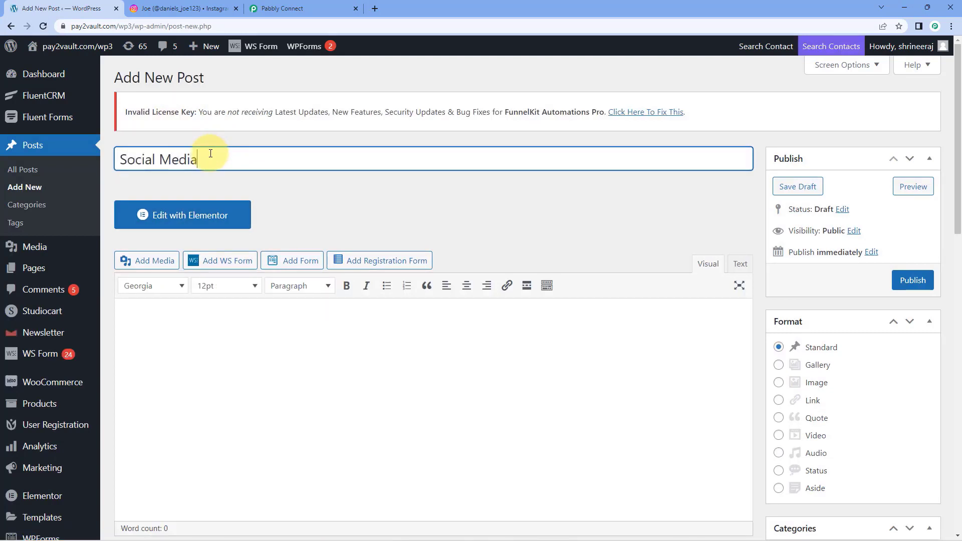
pyautogui.press('Home')
pyautogui.write('A Blog ')
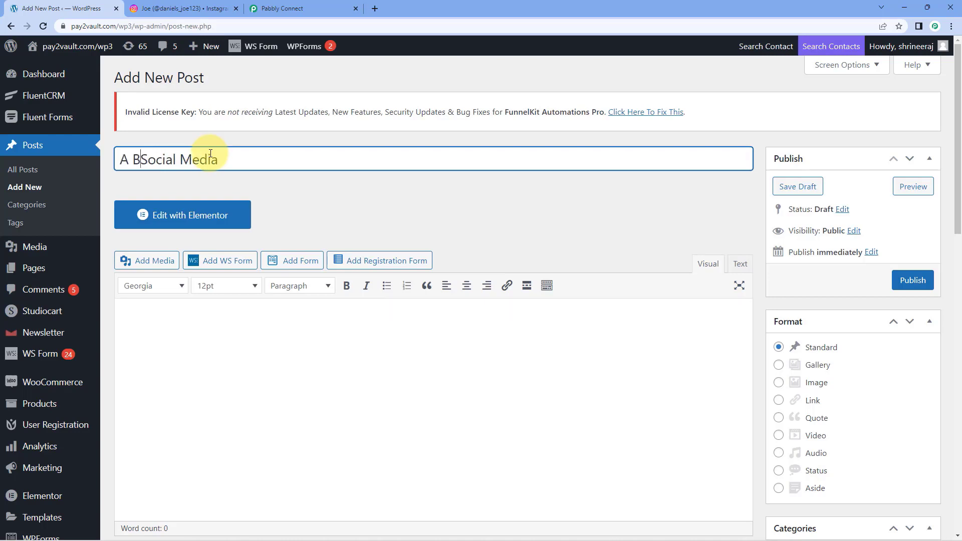
pyautogui.write('on')
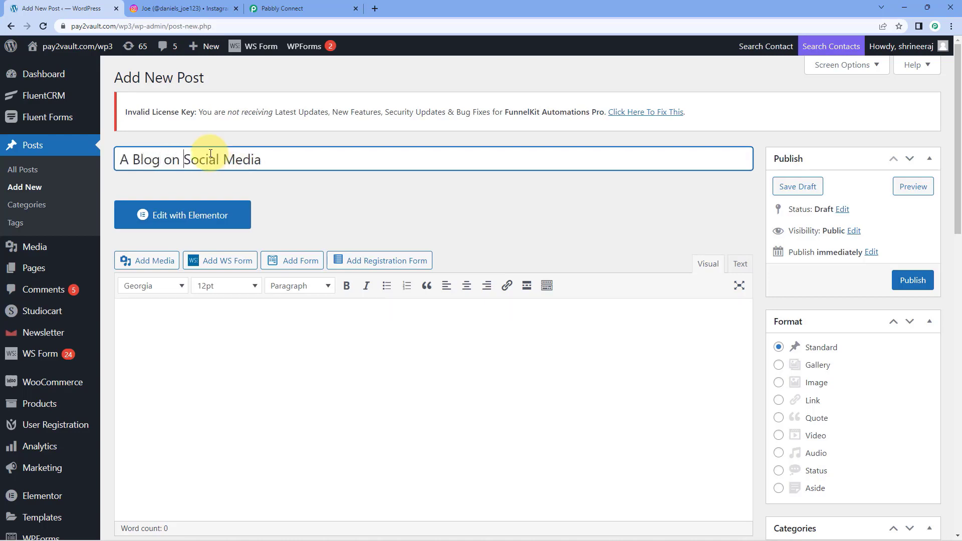
pyautogui.click(254, 183)
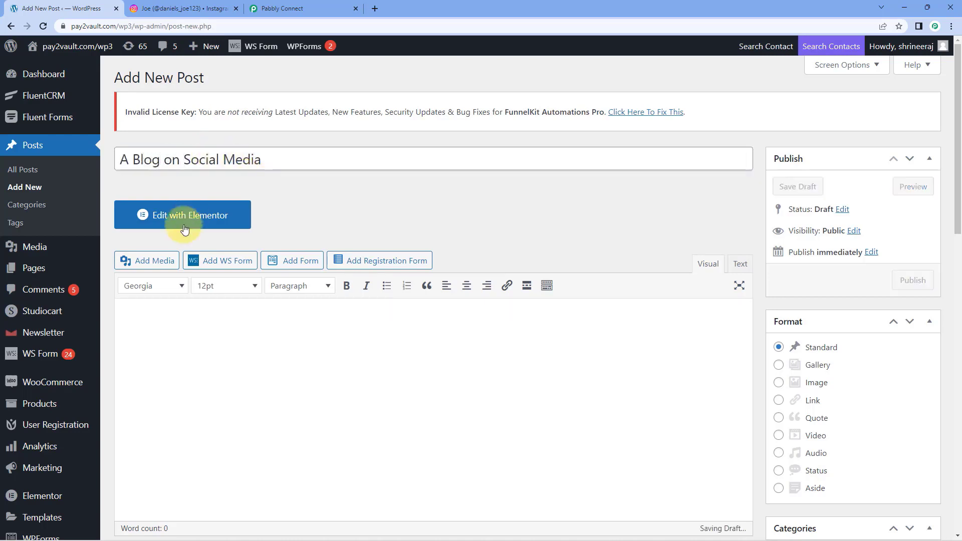
# Fill the post body with the five-paragraph article beginning "Social media has become an integral part of our daily lives."
pyautogui.scroll(-2, 214, 236)
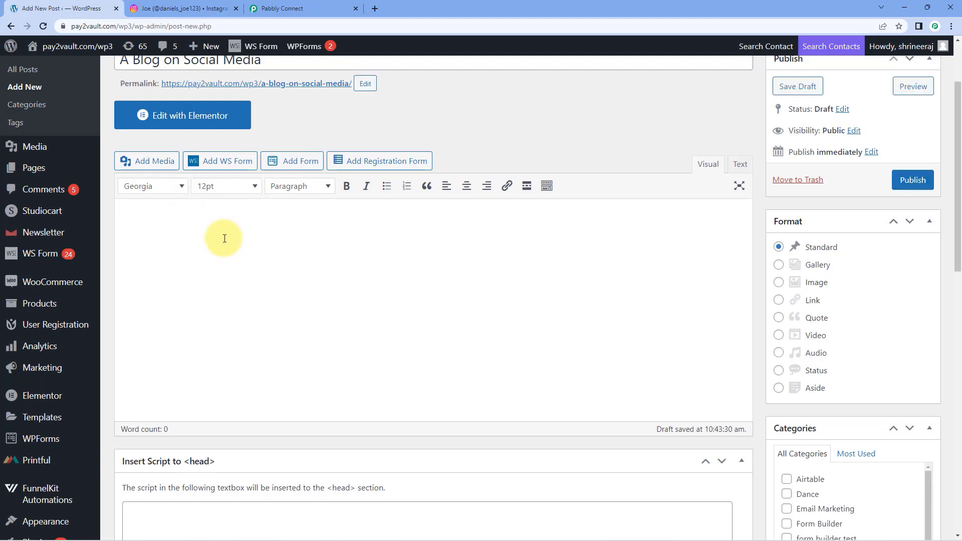
pyautogui.write("Social media has become an integral part of our daily lives. It's a platform where we connect with friends and family, share our thoughts and experiences, and stay up-to-date on the latest news and trends. But as with anything, there are pros and cons to using social media. On the positive side, social media allows us to easily stay connected with the people we care about, even if they are far away. It's also a great way to stay informed about current events and news. Many people use social media as a way to share their thoughts and experiences, and it can be a great way to connect with like-minded individuals and find support and encouragement. However, there are also negative aspects to social media. One concern is the impact it can have on our mental health. Research has shown that excessive use of social media can lead to increased feelings of loneliness, depression, and anxiety. It's important to be mindful of this and to take breaks from social media if it starts to have a negative impact on your well-being. Another concern with social media is the potential for misinformation and the spread of false information. It's important to fact-check information before sharing it and to be aware of the sources of the information you come across. In conclusion, social media can be a great tool for staying connected and informed, but it's important to use it in moderation and to be mindful of its potential downsides. It's also crucial to be aware of the potential for misinformation and to fact-check information before sharing it.")
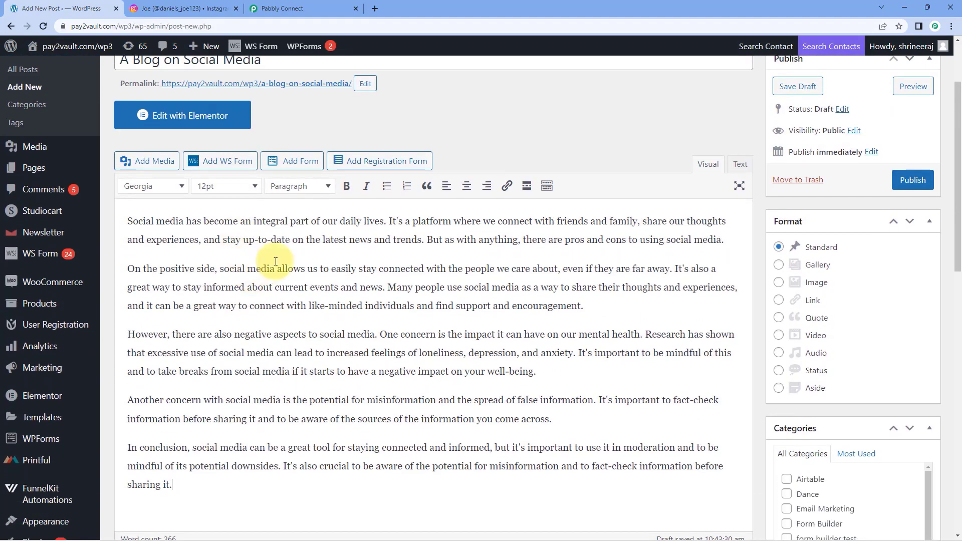
pyautogui.scroll(-1, 276, 261)
pyautogui.scroll(-2, 301, 260)
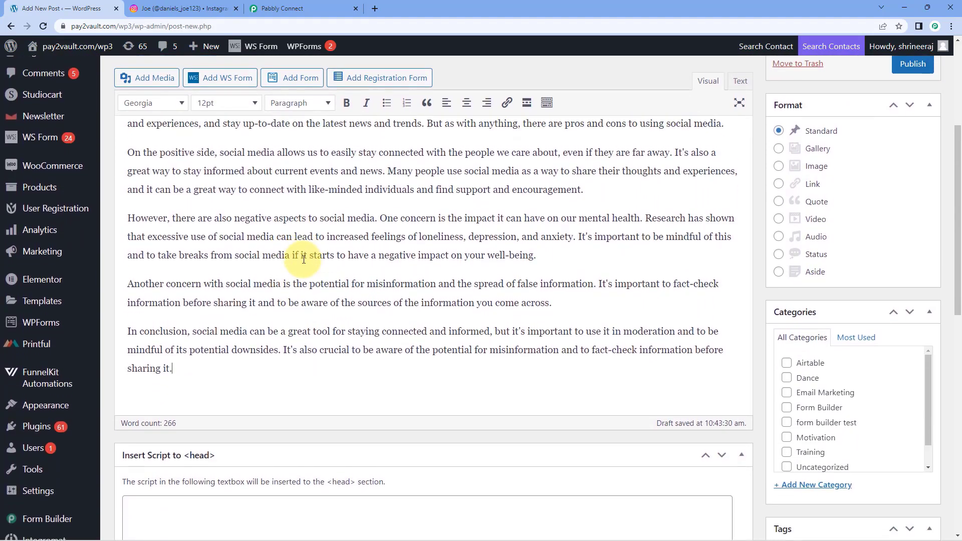
pyautogui.scroll(2, 558, 236)
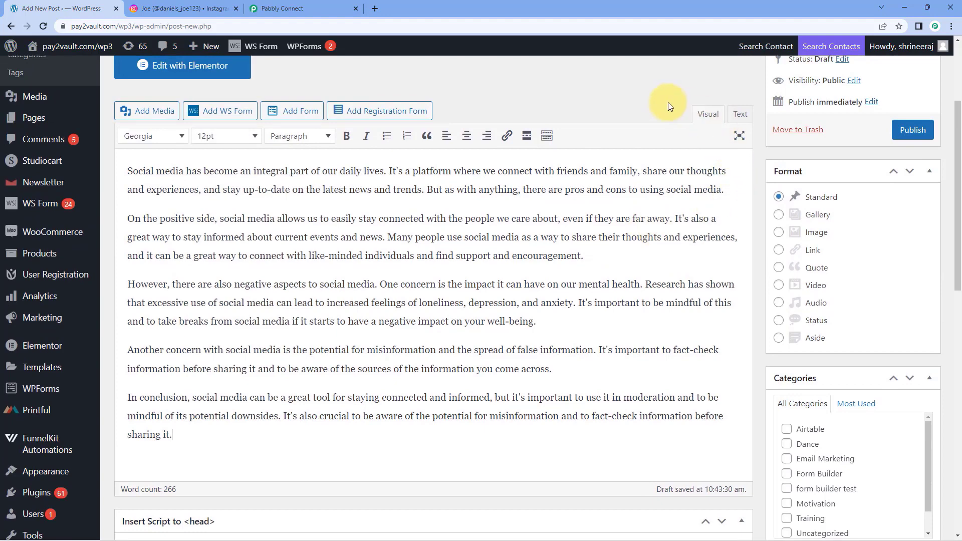
# Upload the Social Media image from Downloads and set it as the post's featured image
pyautogui.scroll(-6, 759, 204)
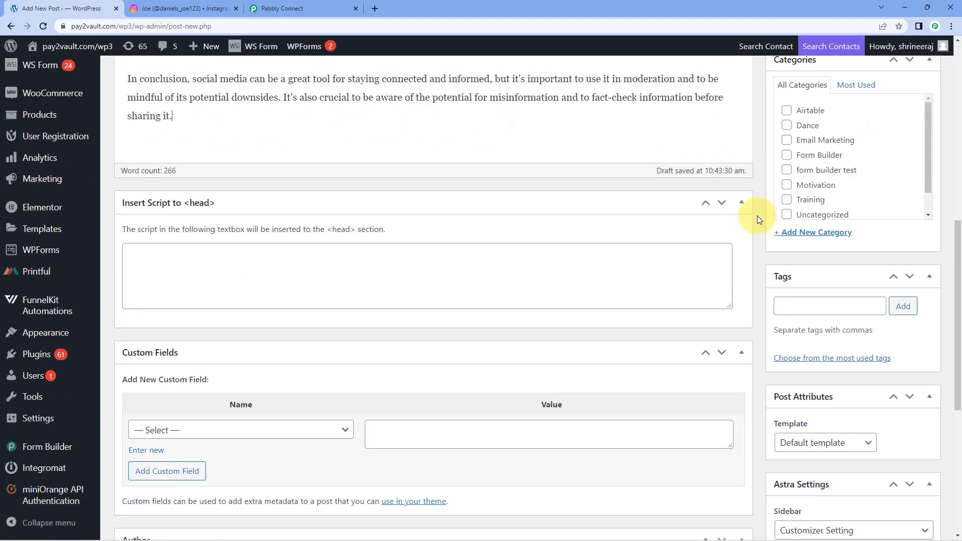
pyautogui.scroll(-6, 757, 216)
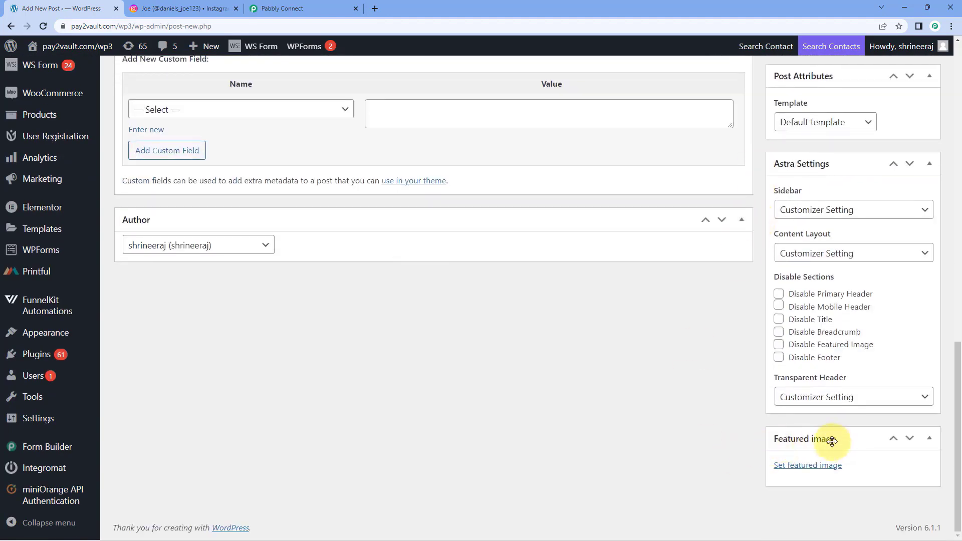
pyautogui.click(823, 467)
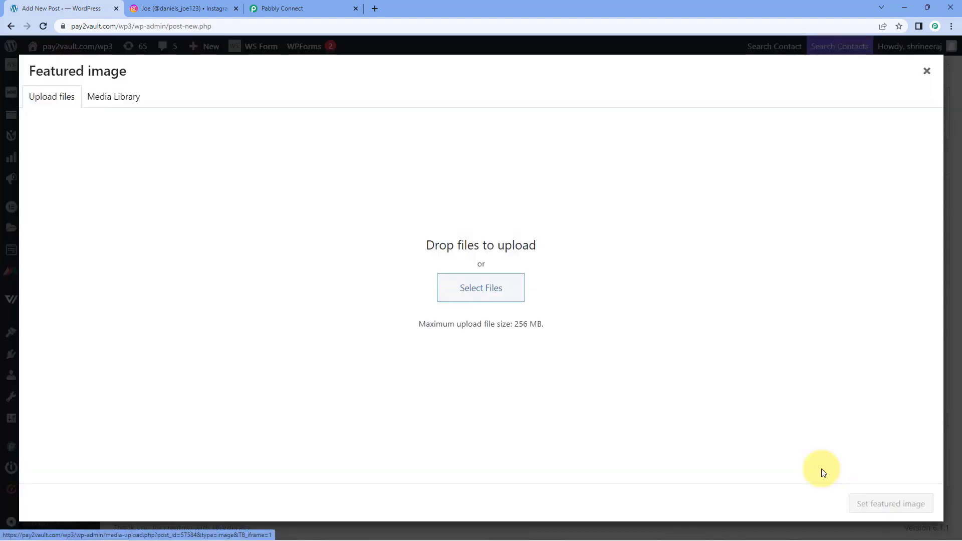
pyautogui.click(481, 290)
pyautogui.click(150, 142)
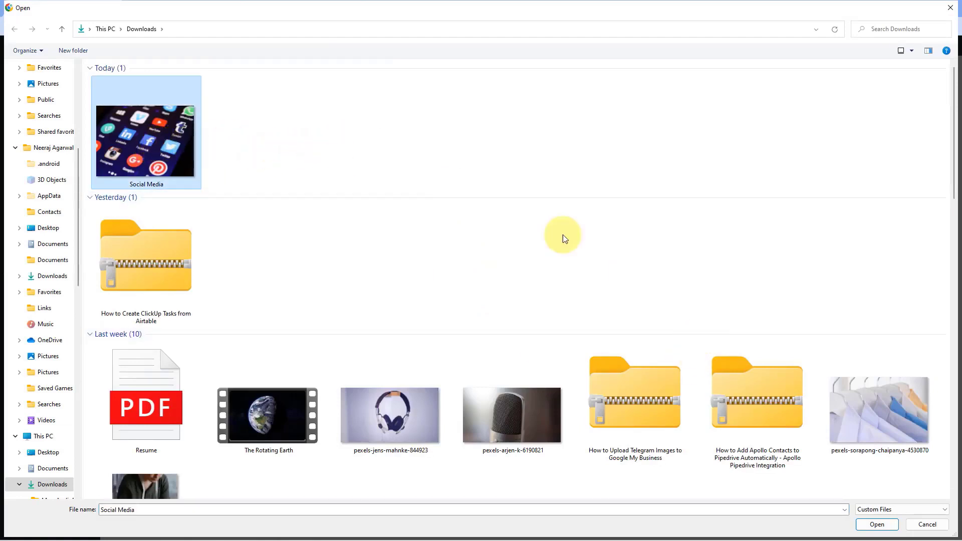
pyautogui.click(876, 524)
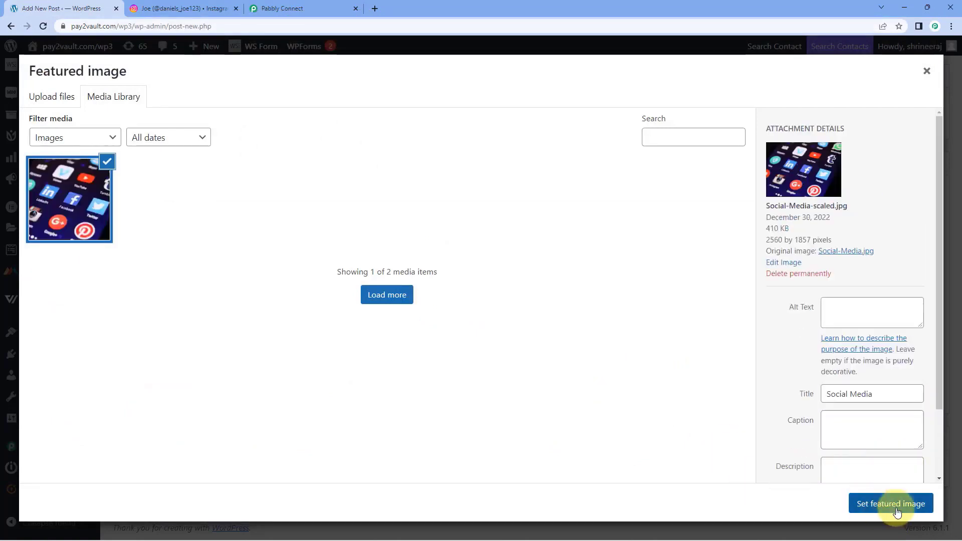
pyautogui.click(888, 509)
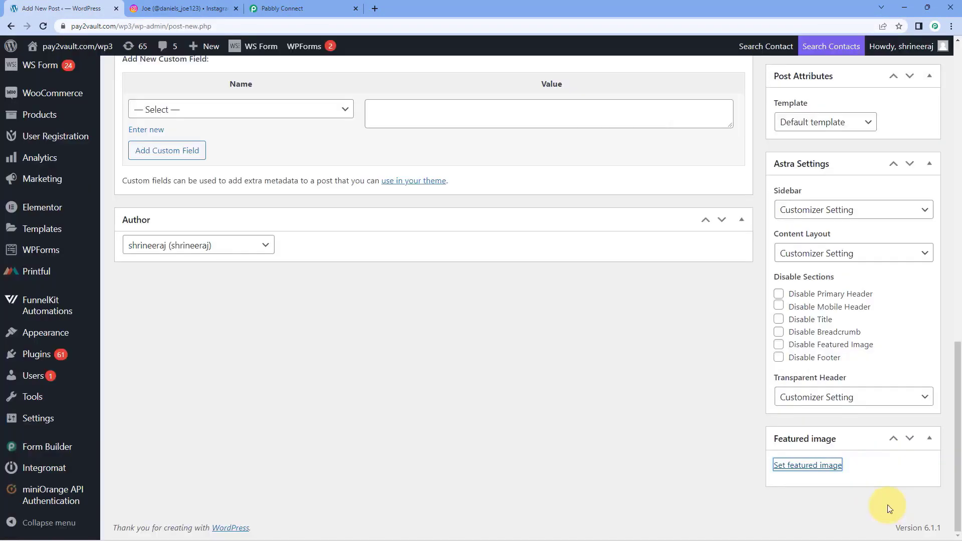
# Publish the post "A Blog on Social Media"
pyautogui.scroll(5, 748, 354)
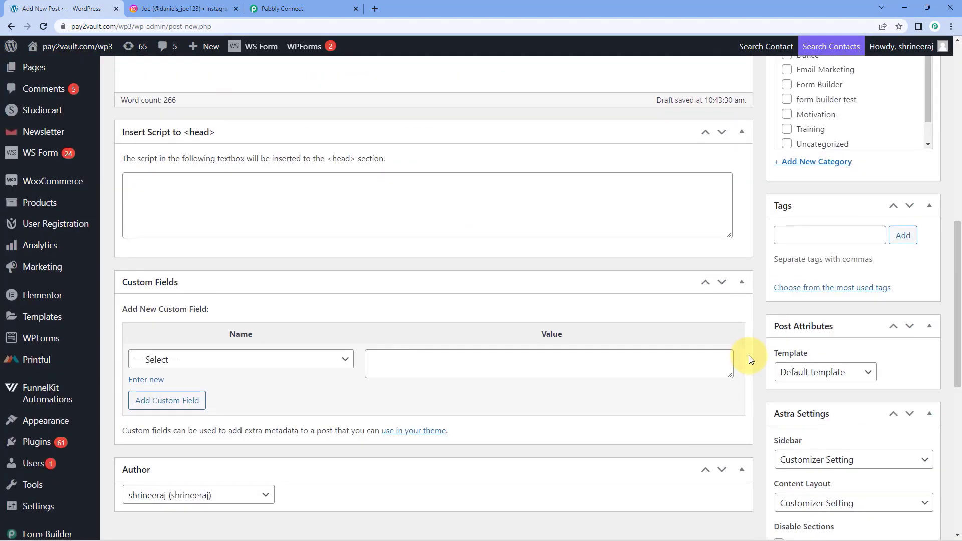
pyautogui.scroll(-8, 748, 356)
pyautogui.scroll(12, 709, 347)
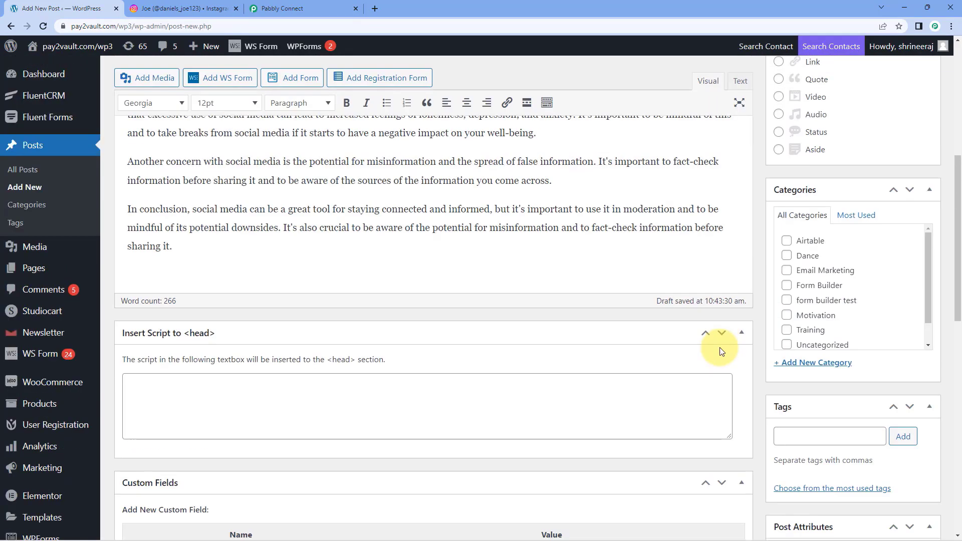
pyautogui.scroll(4, 717, 348)
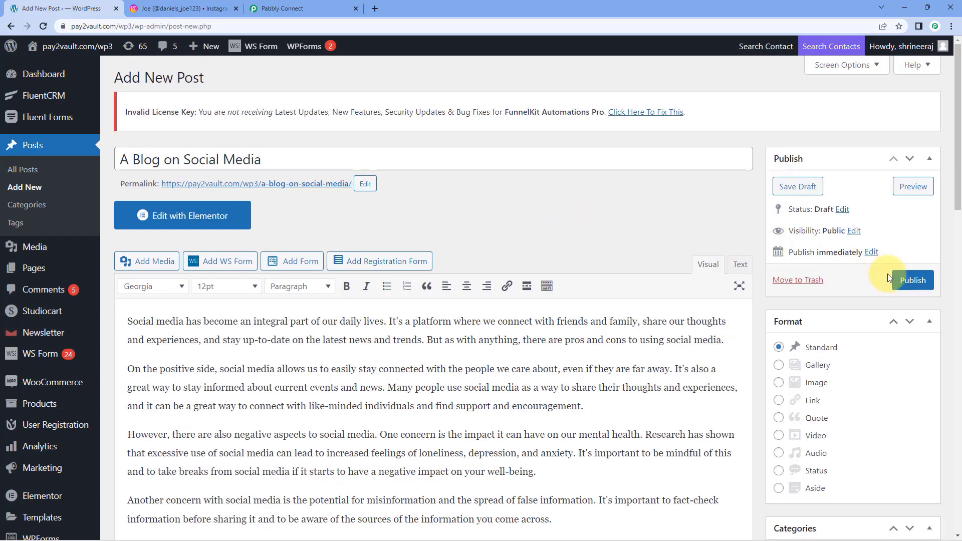
pyautogui.click(910, 280)
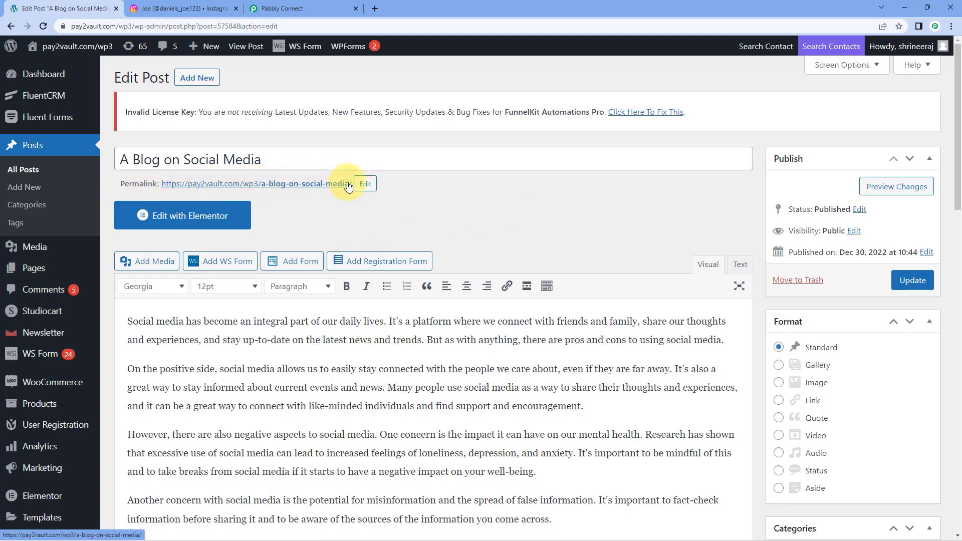
# Open the published post from its permalink, review its image, title and text, and return to the post editor
pyautogui.click(328, 186)
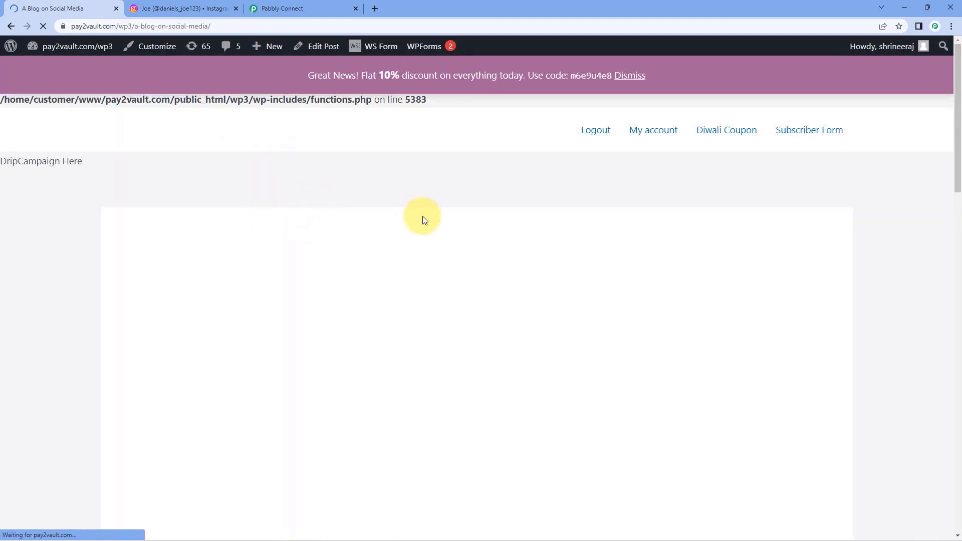
pyautogui.scroll(-7, 450, 224)
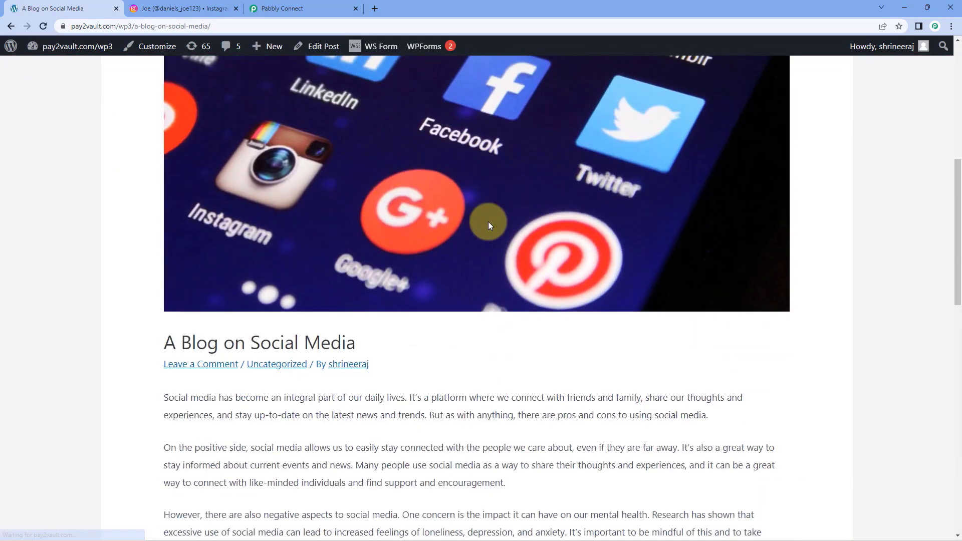
pyautogui.scroll(-3, 489, 222)
pyautogui.moveTo(369, 193); pyautogui.dragTo(161, 197)
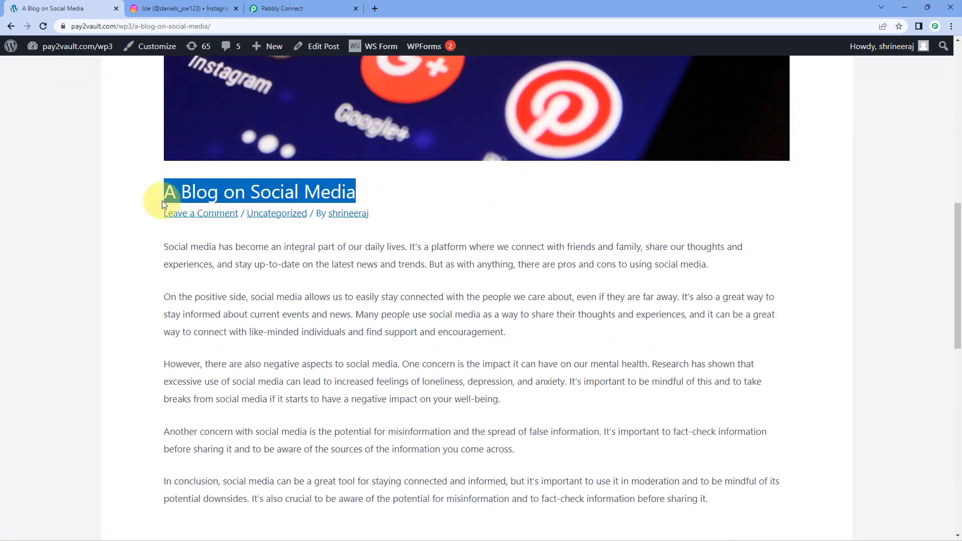
pyautogui.click(155, 231)
pyautogui.scroll(-4, 182, 210)
pyautogui.scroll(6, 226, 241)
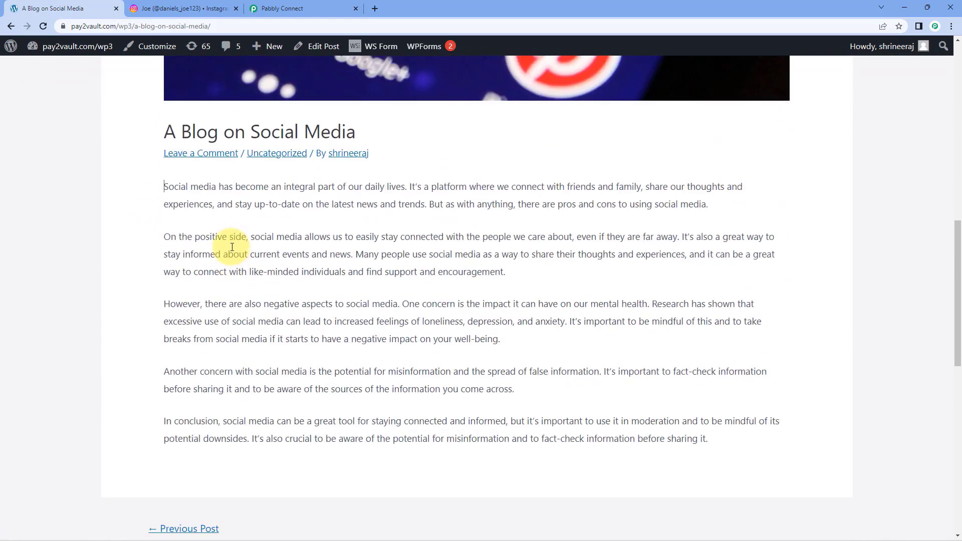
pyautogui.scroll(8, 232, 252)
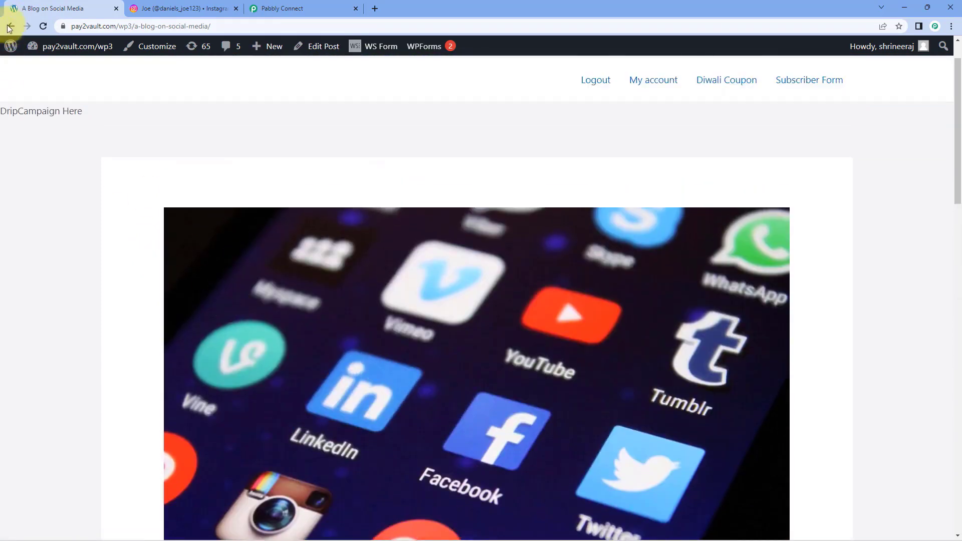
pyautogui.click(9, 27)
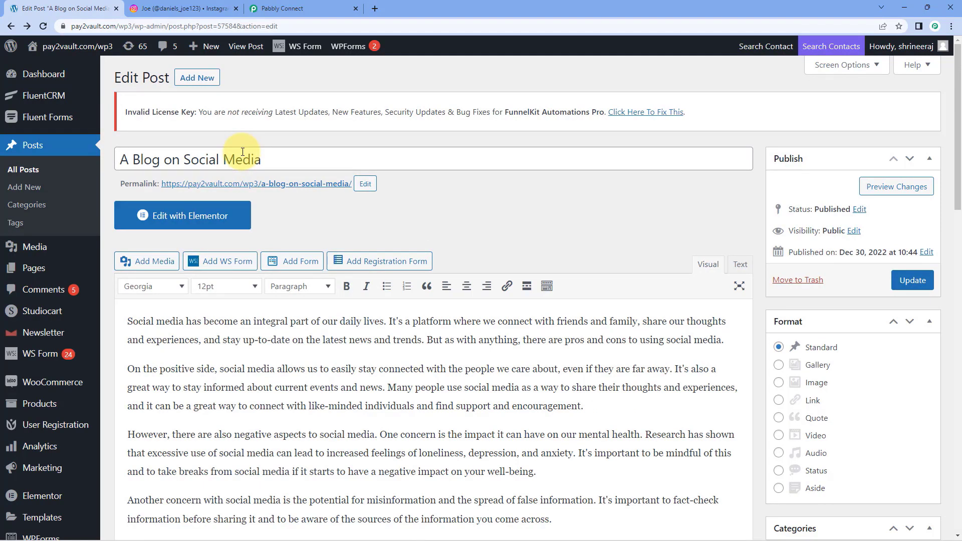
# Switch to Pabbly Connect and locate the Post Thumbnail and Post Permalink fields in the captured webhook response
pyautogui.click(329, 2)
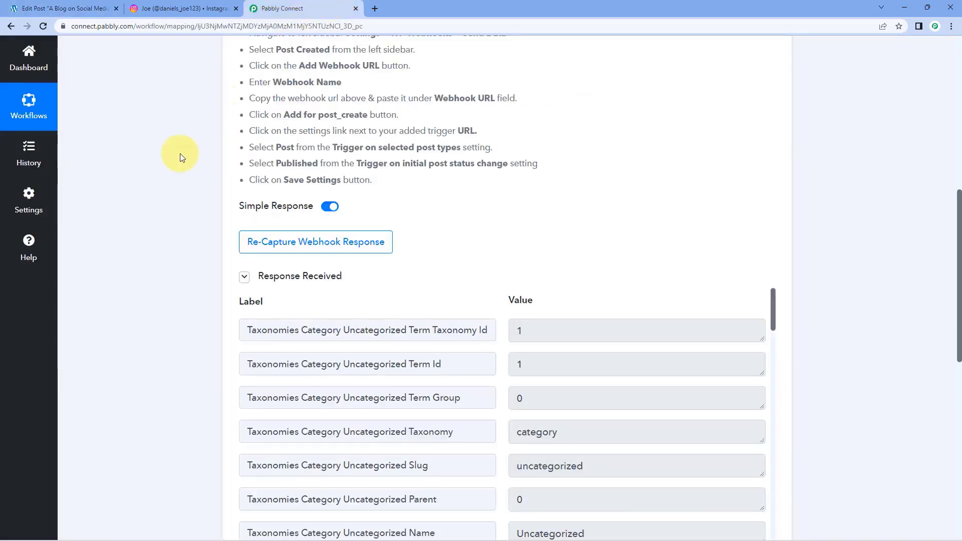
pyautogui.scroll(-2, 180, 157)
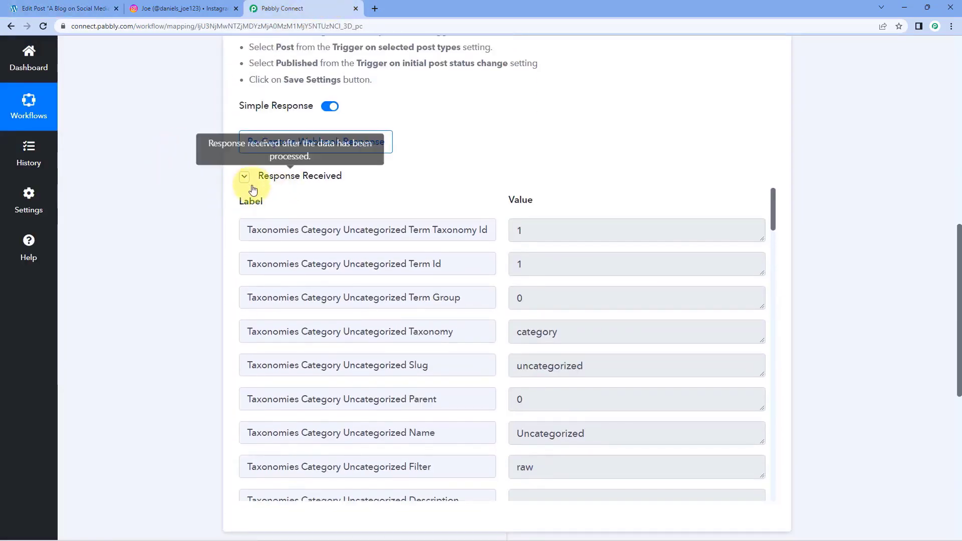
pyautogui.scroll(-2, 441, 190)
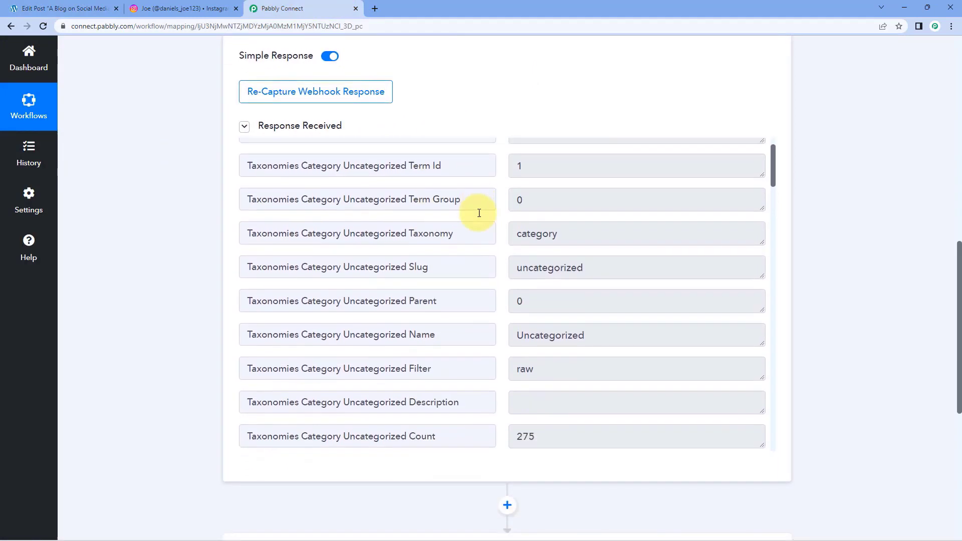
pyautogui.scroll(-5, 479, 213)
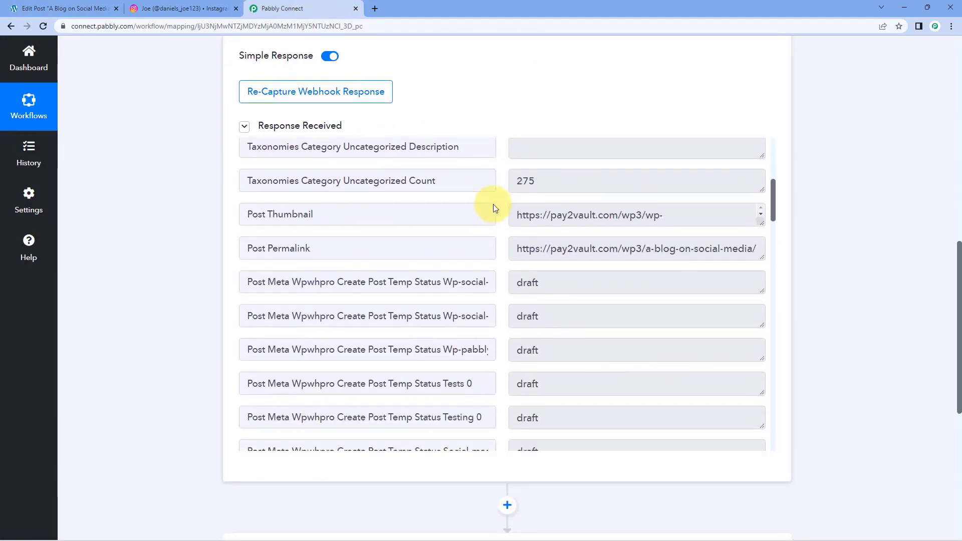
pyautogui.scroll(-6, 493, 204)
pyautogui.scroll(5, 498, 226)
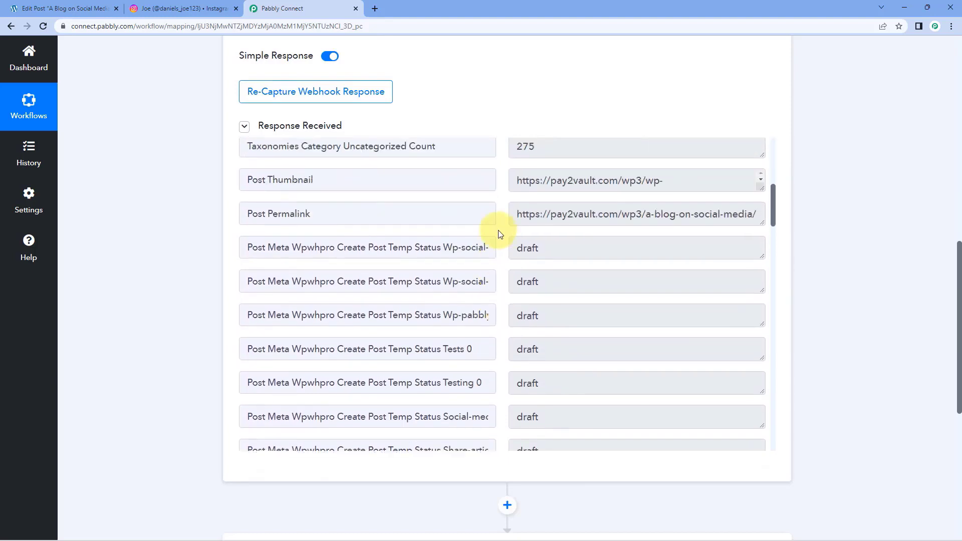
pyautogui.scroll(1, 499, 231)
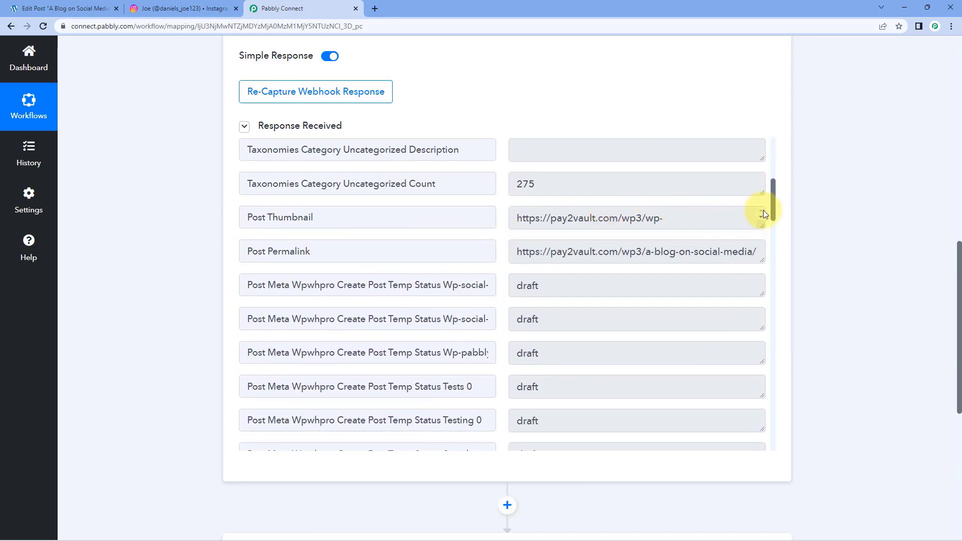
# Copy the full Post Thumbnail URL, open it in a new browser tab to check the image, and return to the workflow
pyautogui.moveTo(761, 234); pyautogui.dragTo(464, 220)
pyautogui.hotkey('ctrl', 'c')
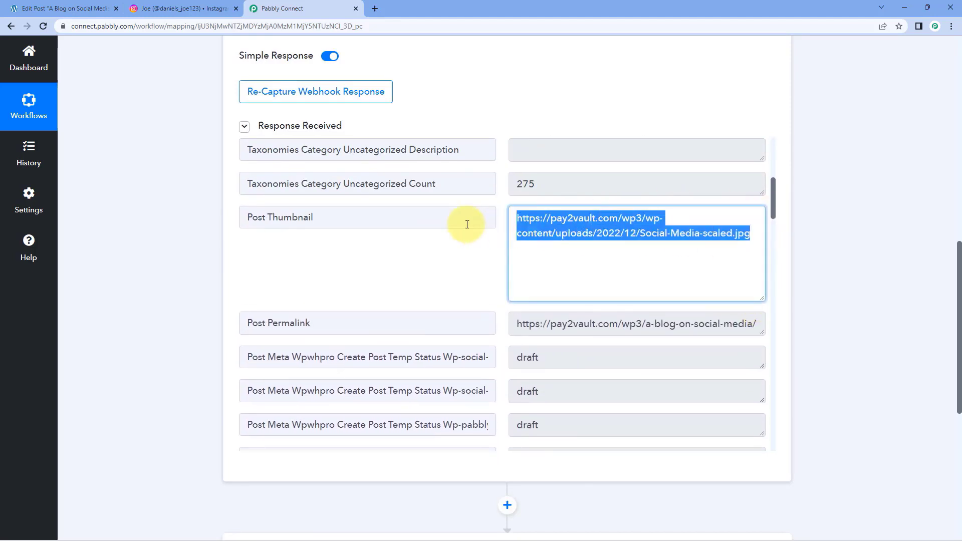
pyautogui.click(375, 6)
pyautogui.hotkey('ctrl', 'v')
pyautogui.press('Return')
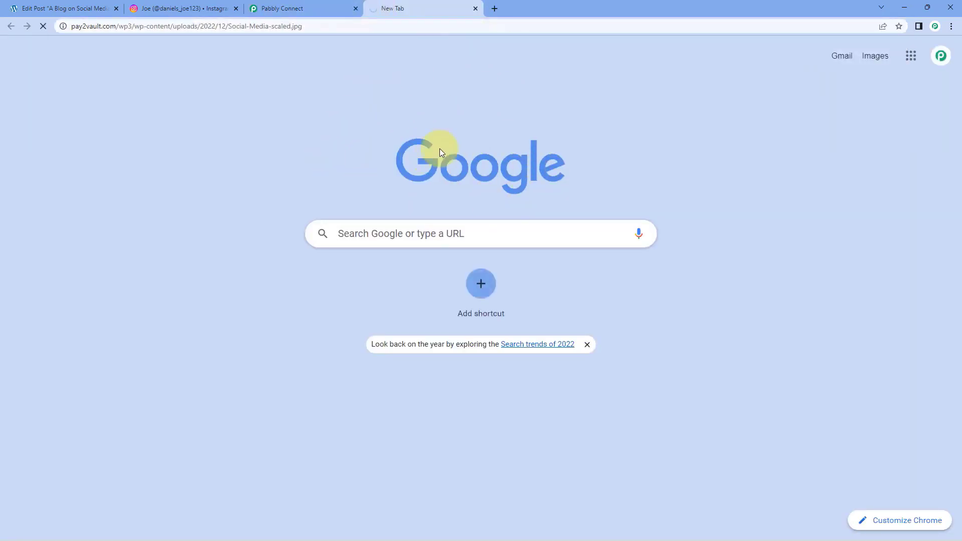
pyautogui.scroll(-2, 476, 156)
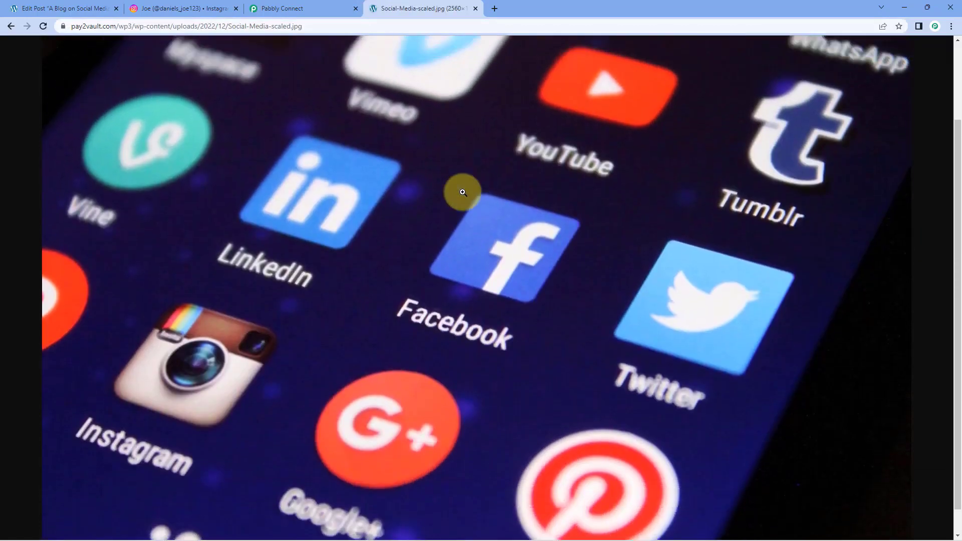
pyautogui.click(463, 192)
pyautogui.click(318, 7)
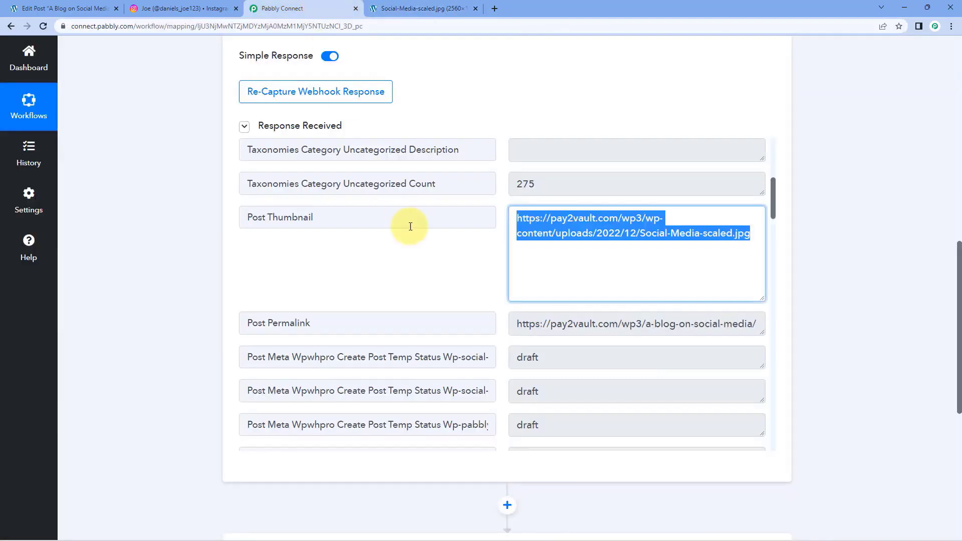
# Copy the Post Permalink URL, open it in a new browser tab to check the published post, and return to the workflow
pyautogui.click(551, 327)
pyautogui.moveTo(513, 326); pyautogui.dragTo(758, 326)
pyautogui.hotkey('ctrl', 'c')
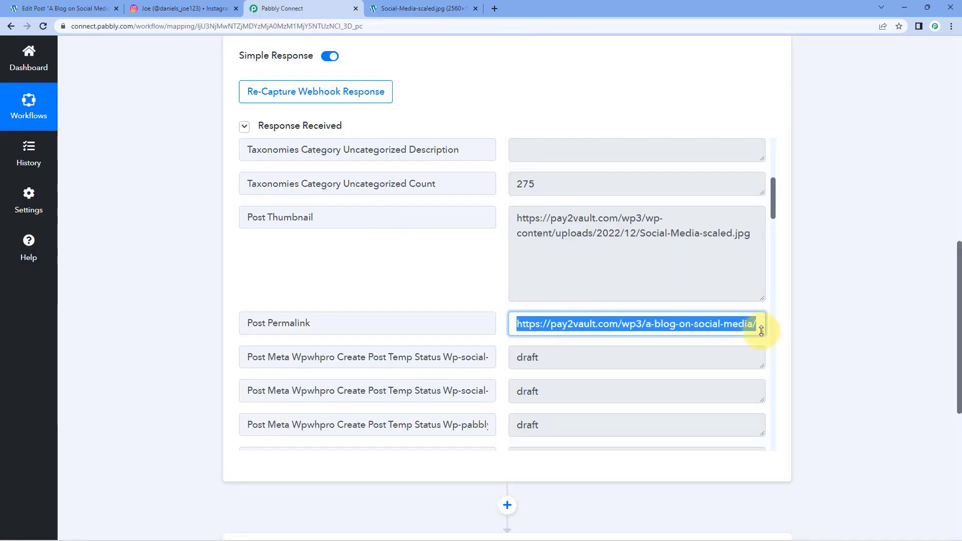
pyautogui.click(493, 9)
pyautogui.hotkey('ctrl', 'v')
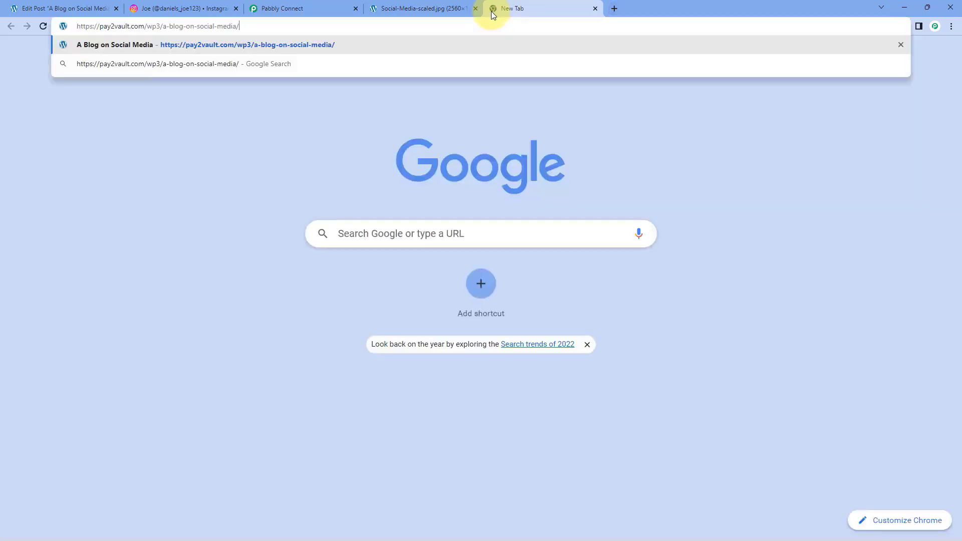
pyautogui.press('Return')
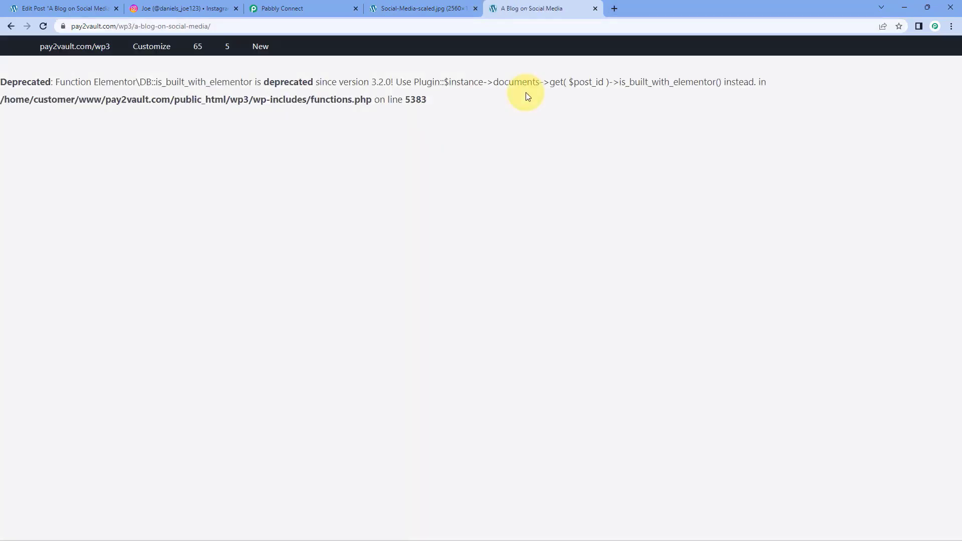
pyautogui.scroll(-5, 534, 140)
pyautogui.scroll(-3, 534, 137)
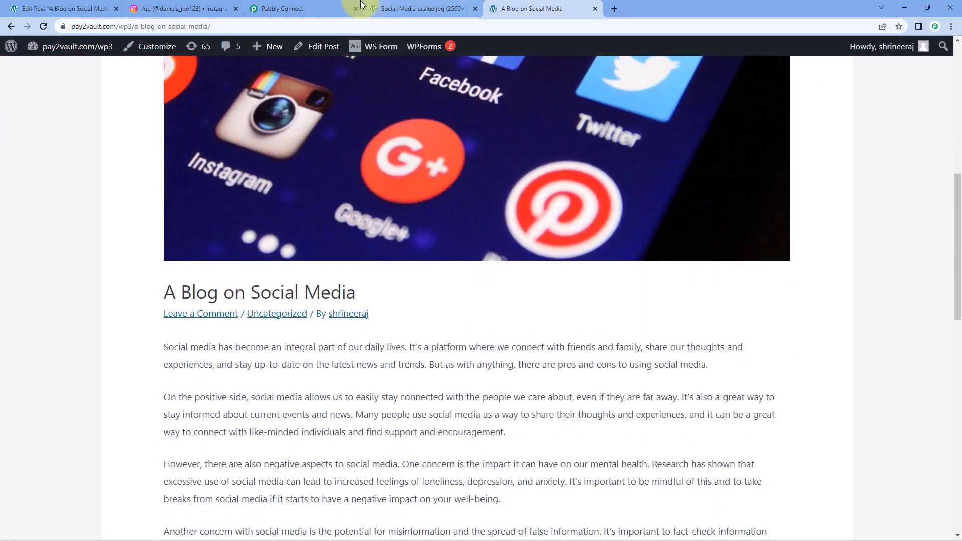
pyautogui.click(300, 8)
# Examine the rest of the webhook response, checking the Post Post Title value and the expanded Post Post Content text
pyautogui.scroll(-12, 503, 266)
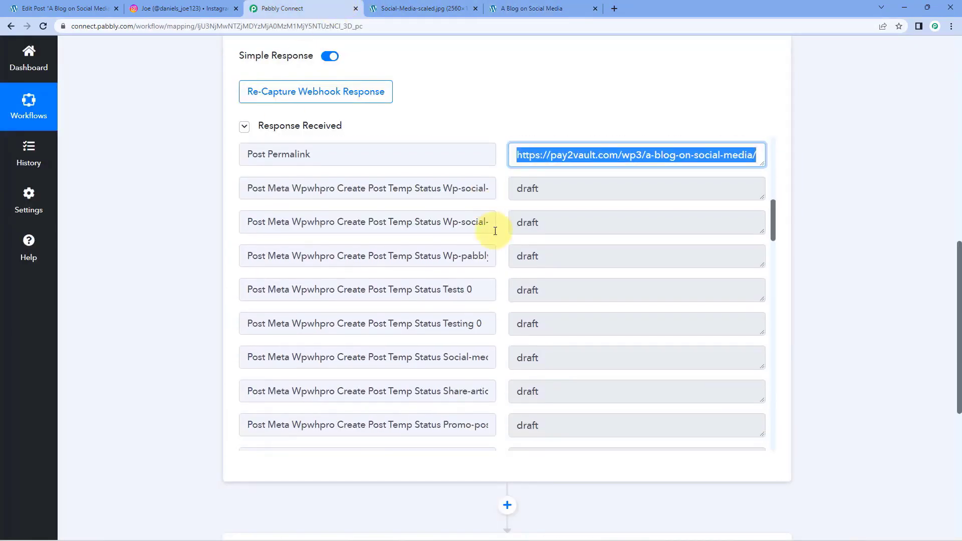
pyautogui.scroll(-10, 499, 248)
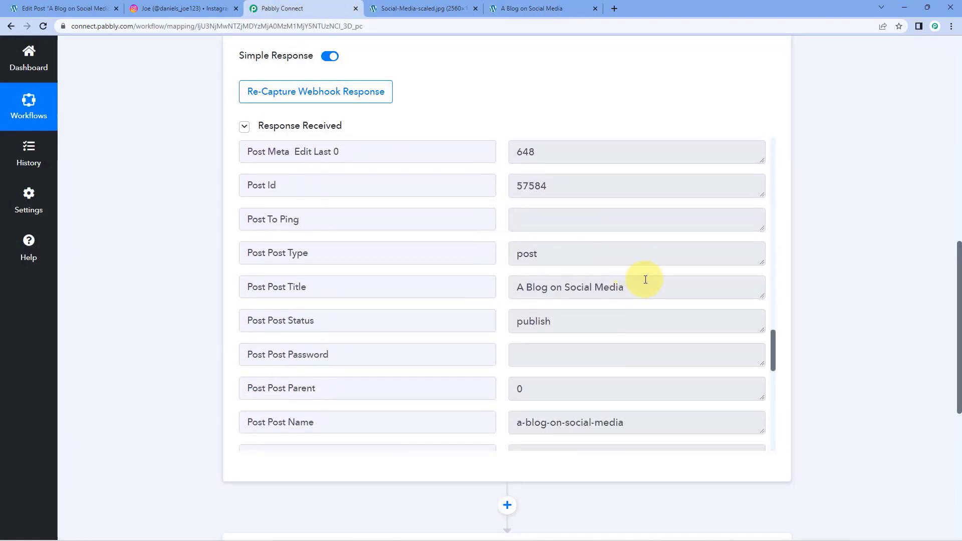
pyautogui.moveTo(645, 279); pyautogui.dragTo(488, 281)
pyautogui.scroll(-1, 488, 277)
pyautogui.scroll(-9, 488, 277)
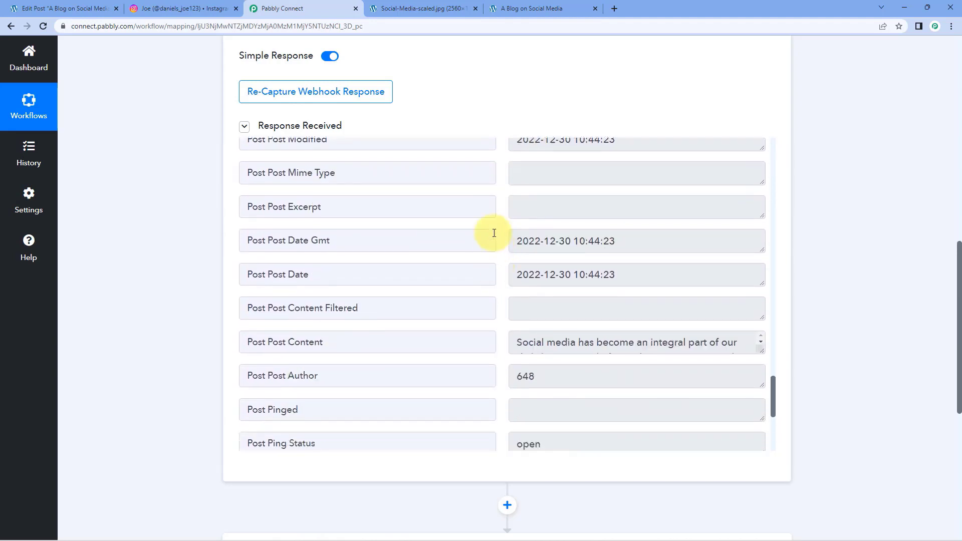
pyautogui.scroll(-2, 505, 232)
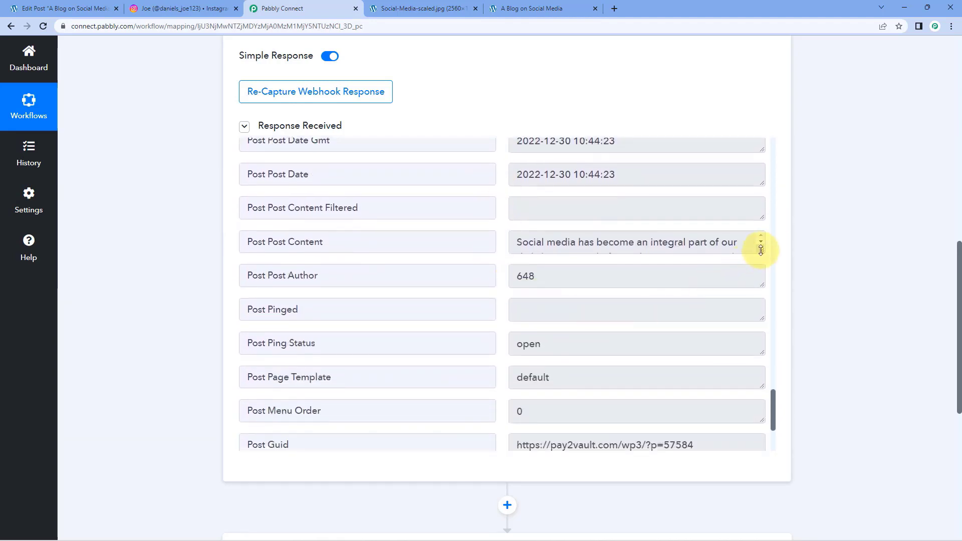
pyautogui.moveTo(761, 250); pyautogui.dragTo(743, 374)
pyautogui.scroll(-10, 702, 273)
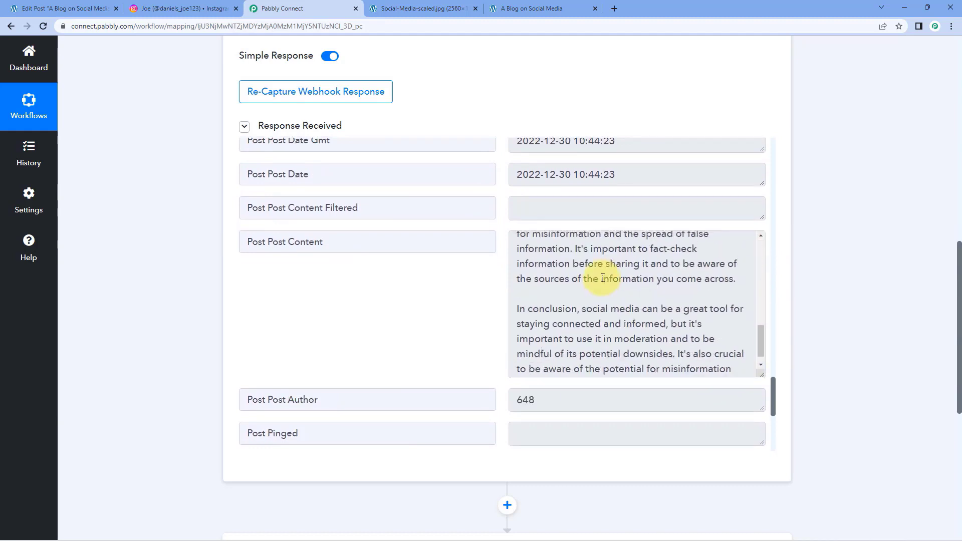
pyautogui.scroll(-1, 603, 278)
pyautogui.scroll(-5, 495, 279)
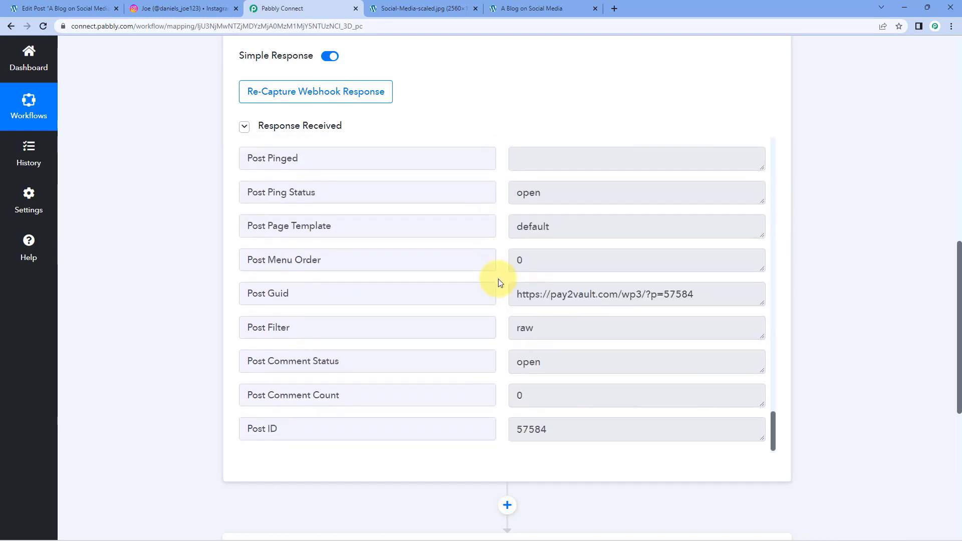
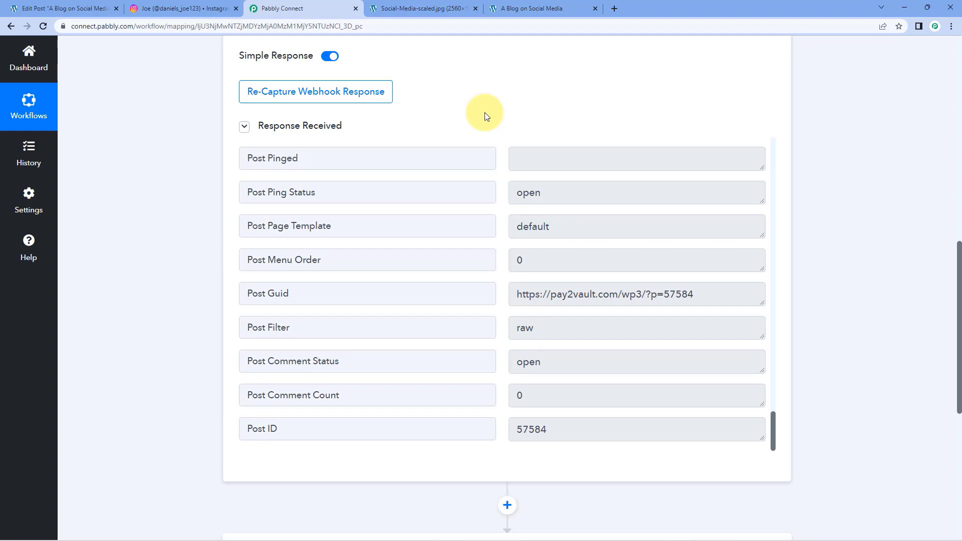
pyautogui.scroll(10, 502, 302)
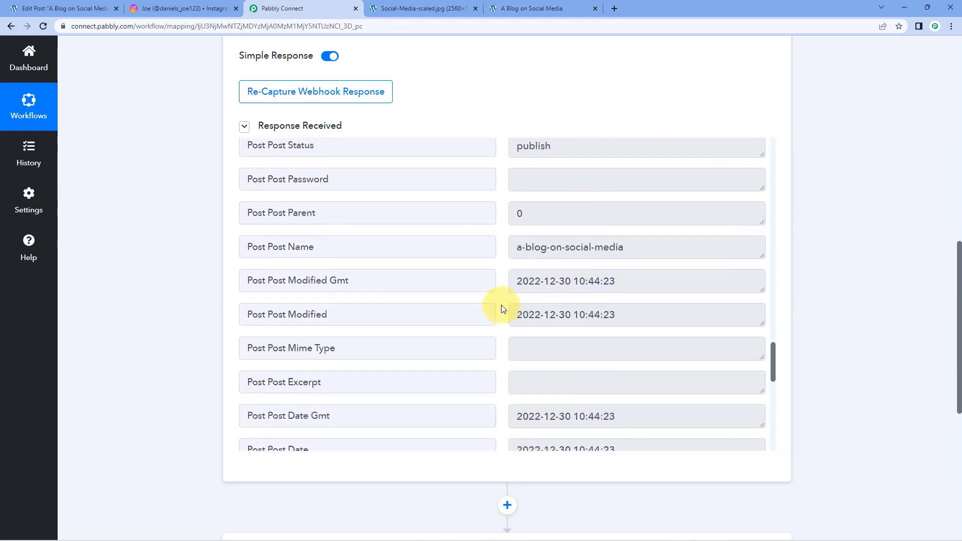
pyautogui.scroll(3, 501, 306)
pyautogui.scroll(-2, 500, 306)
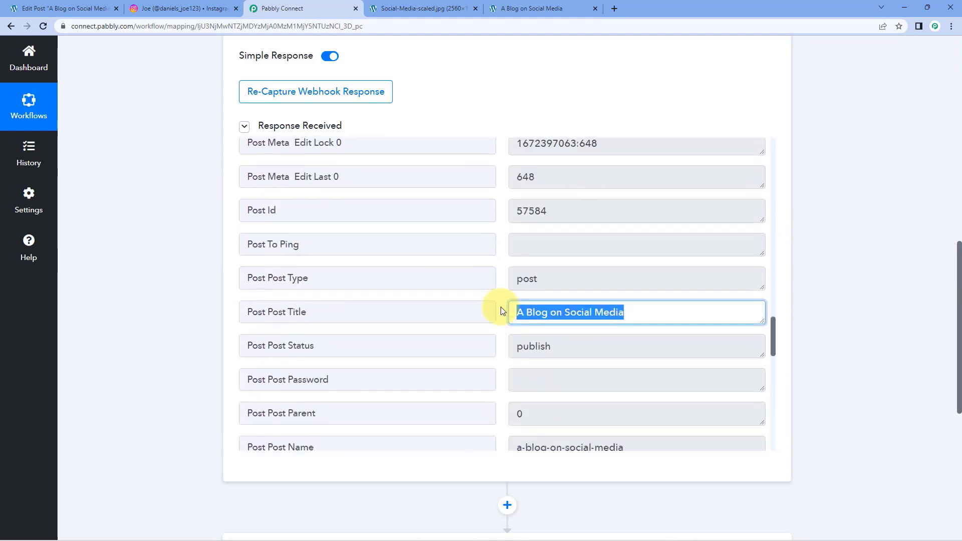
pyautogui.scroll(1, 503, 356)
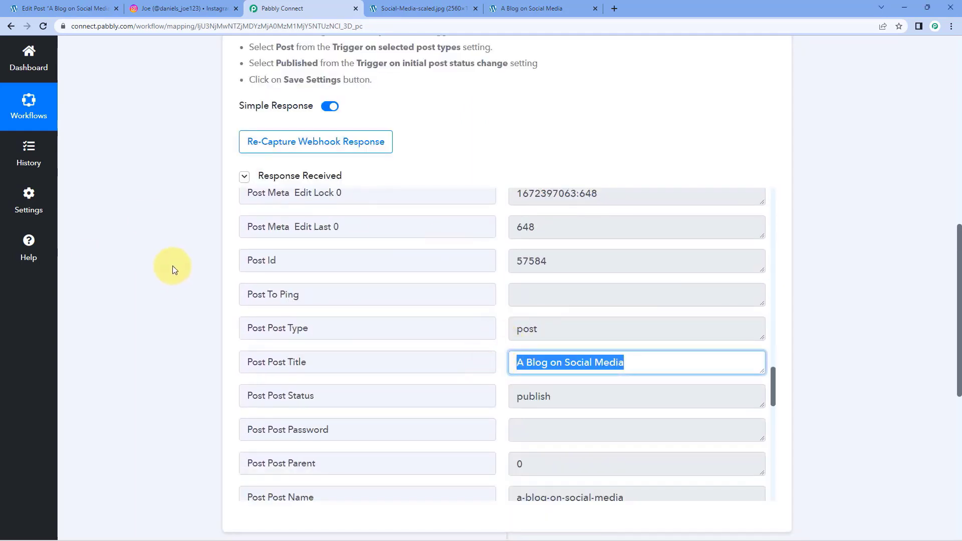
# Expand the workflow's second step and choose Instagram for Business as its action app
pyautogui.scroll(-1, 176, 266)
pyautogui.scroll(-8, 175, 266)
pyautogui.click(423, 215)
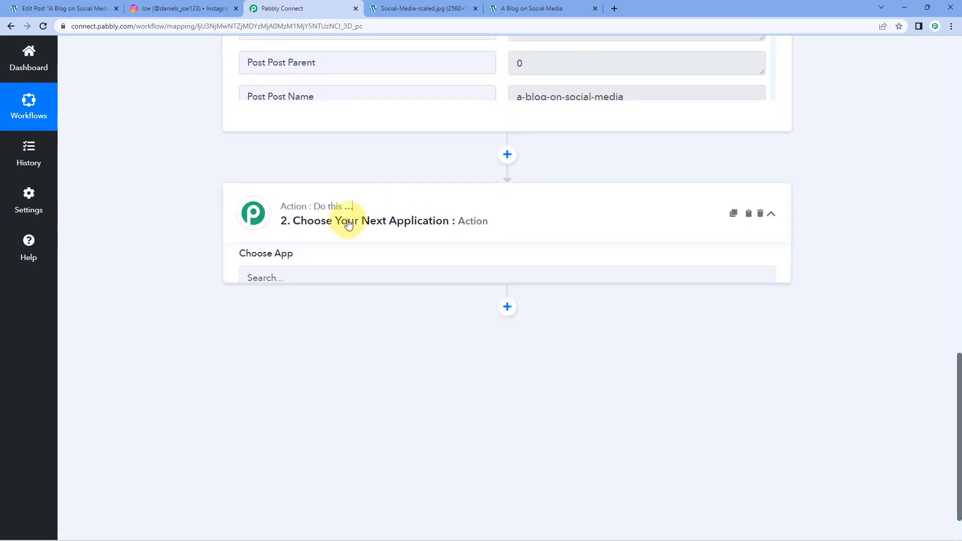
pyautogui.click(323, 284)
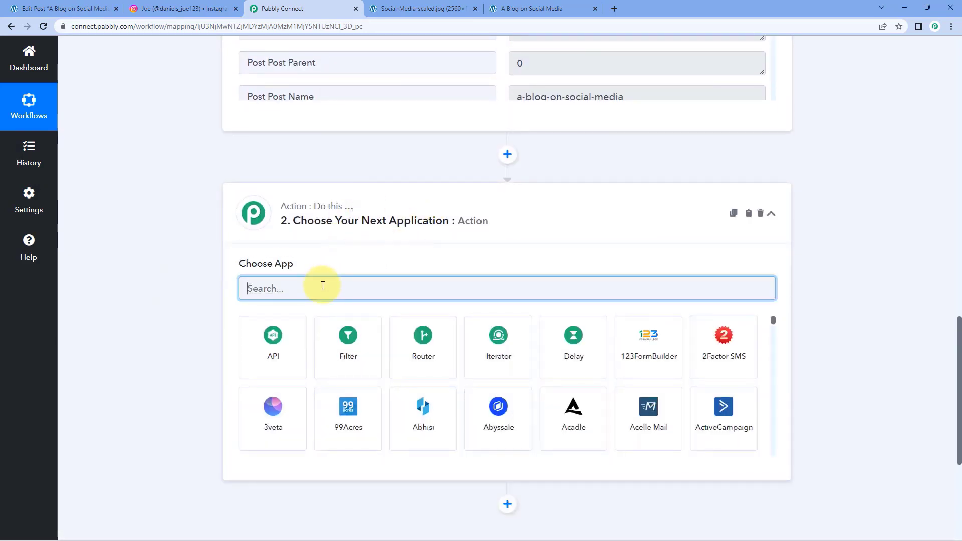
pyautogui.write('Instagr')
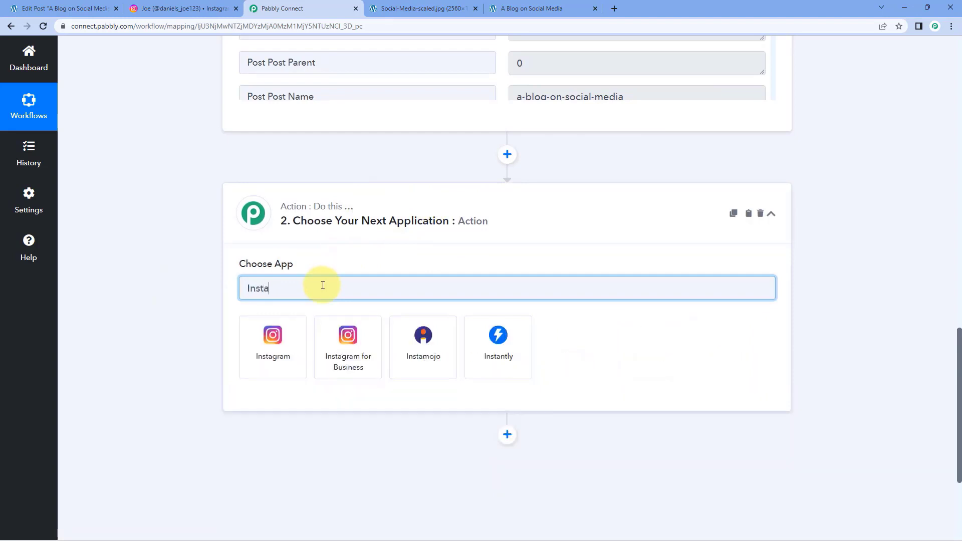
pyautogui.click(377, 344)
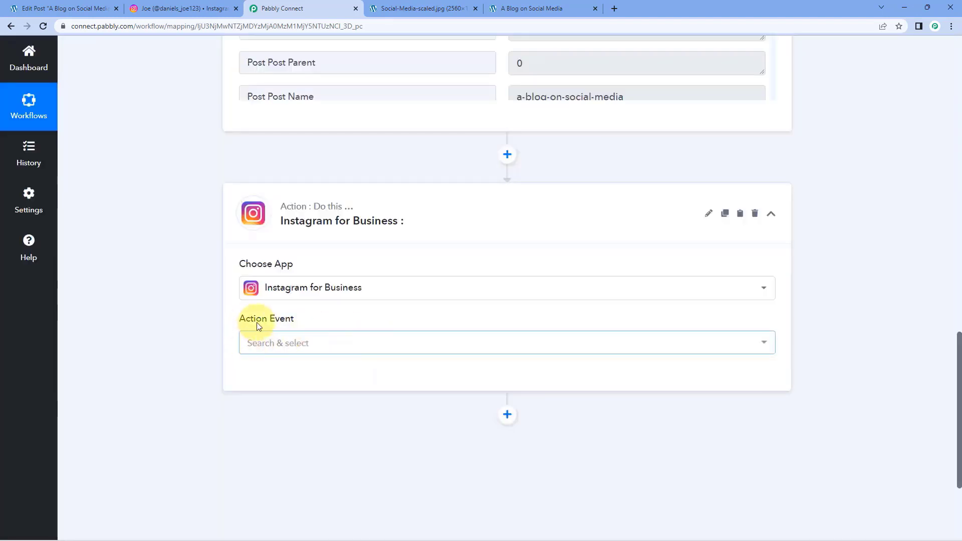
# Set the Instagram for Business action event to Publish Photo
pyautogui.click(324, 345)
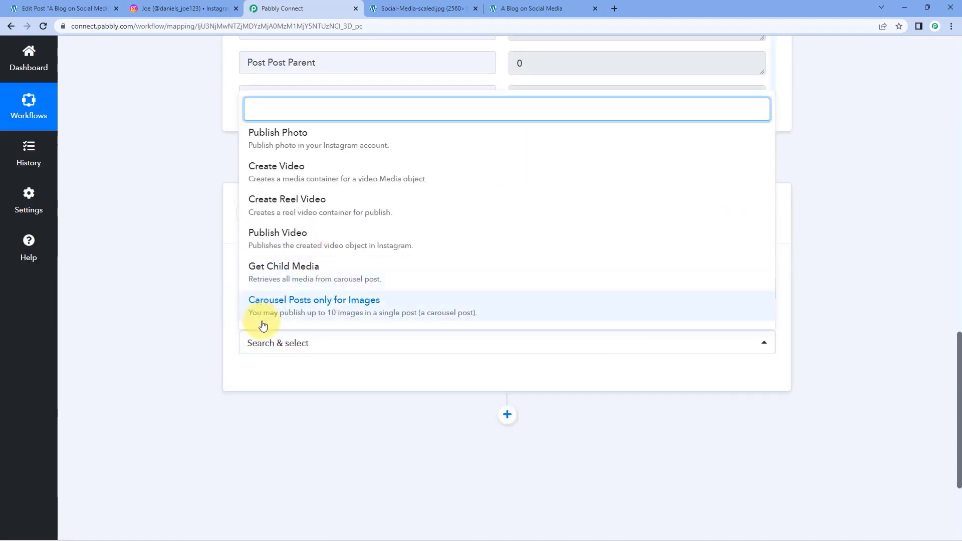
pyautogui.scroll(-3, 232, 377)
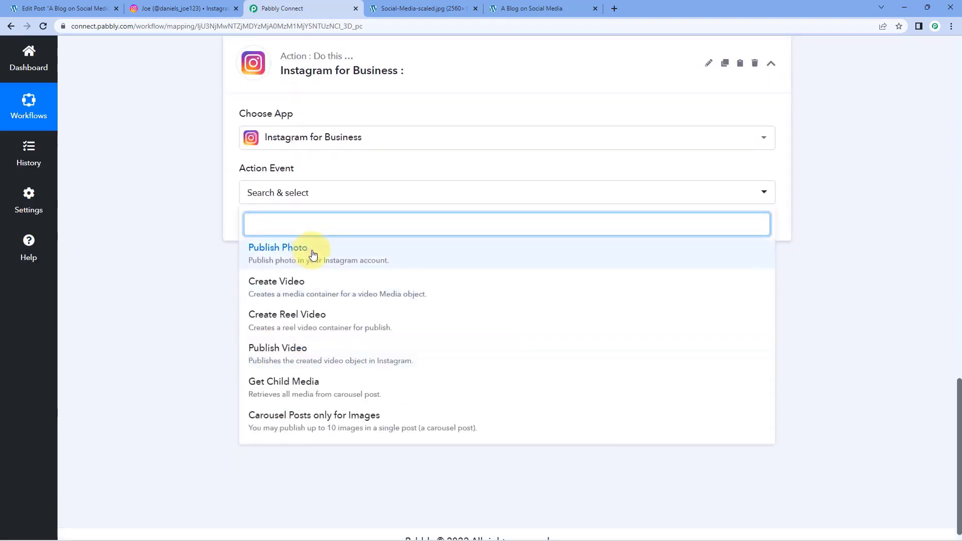
pyautogui.click(313, 255)
# Connect the action through a new Instagram for Business connection, checking the target Instagram profile and returning to the workflow
pyautogui.click(284, 230)
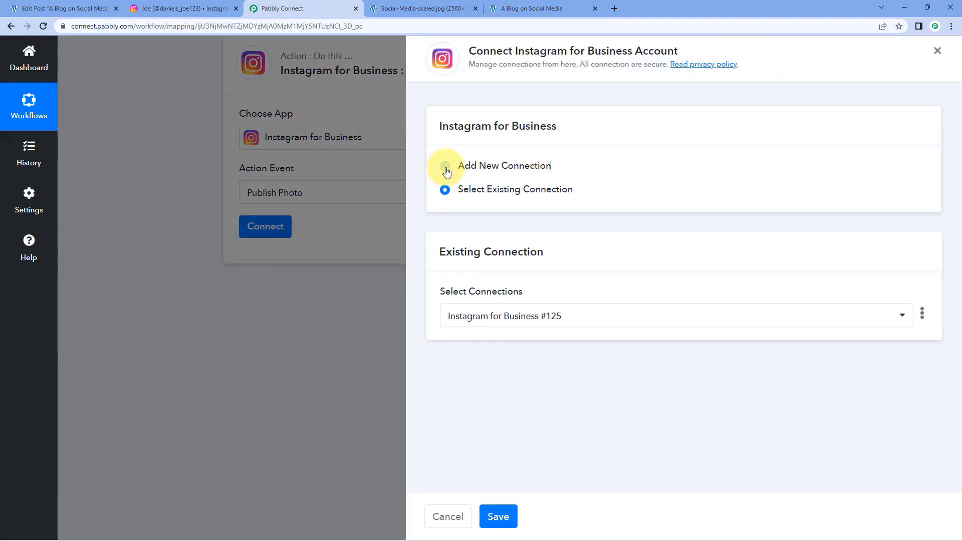
pyautogui.click(445, 167)
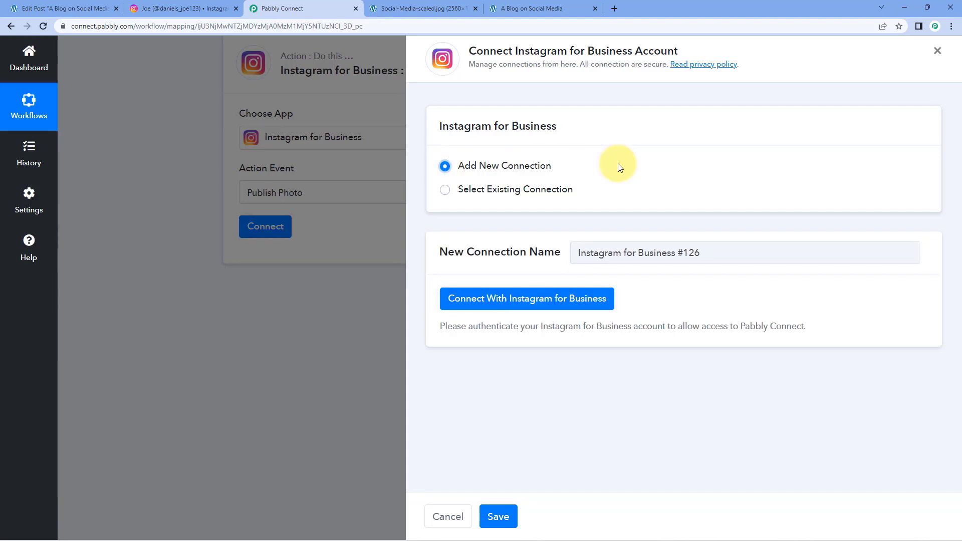
pyautogui.click(502, 300)
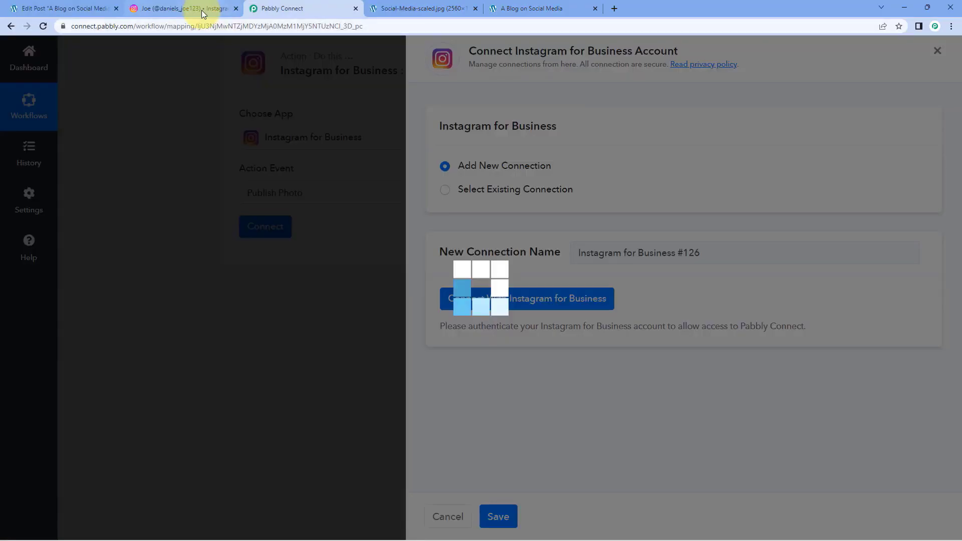
pyautogui.click(202, 10)
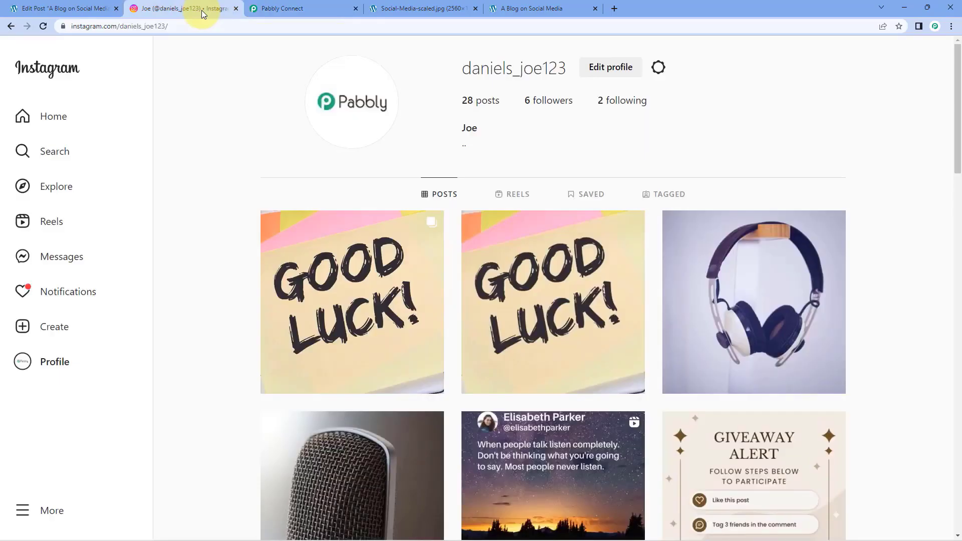
pyautogui.click(287, 8)
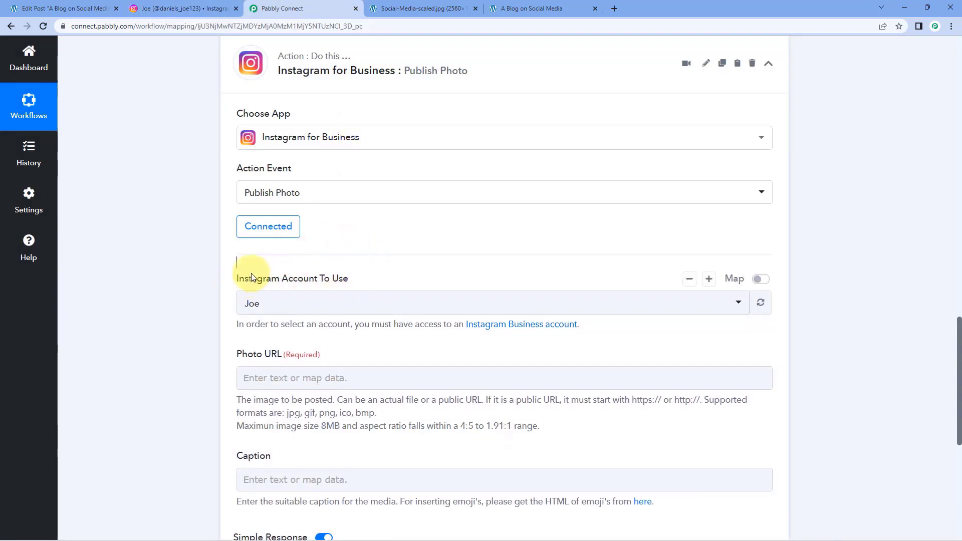
# Select the connected Instagram Business account as the Instagram Account To Use
pyautogui.scroll(-1, 233, 263)
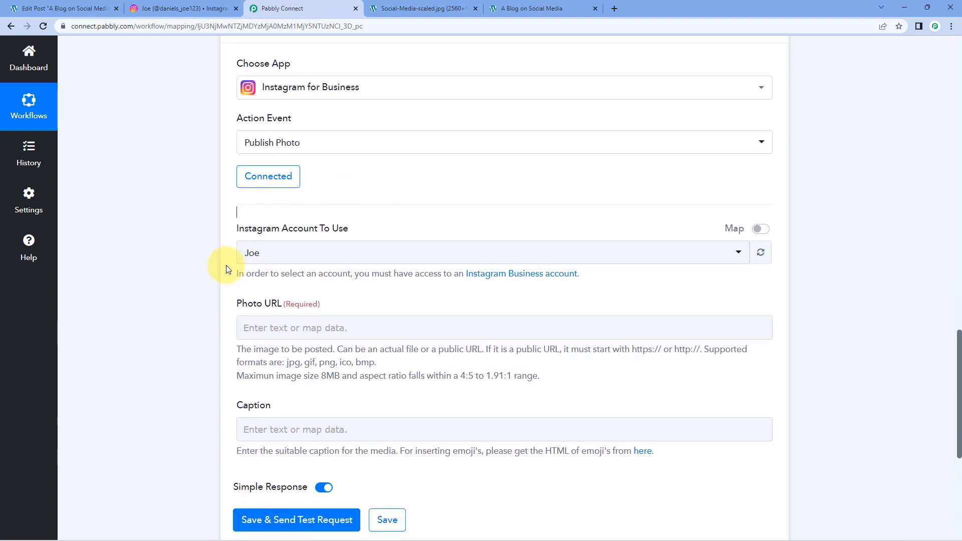
pyautogui.click(296, 258)
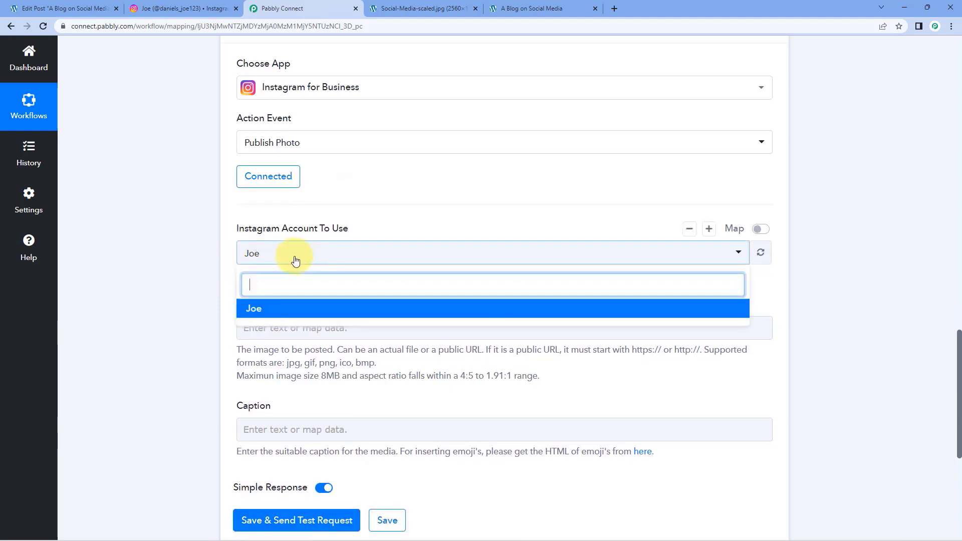
pyautogui.click(270, 311)
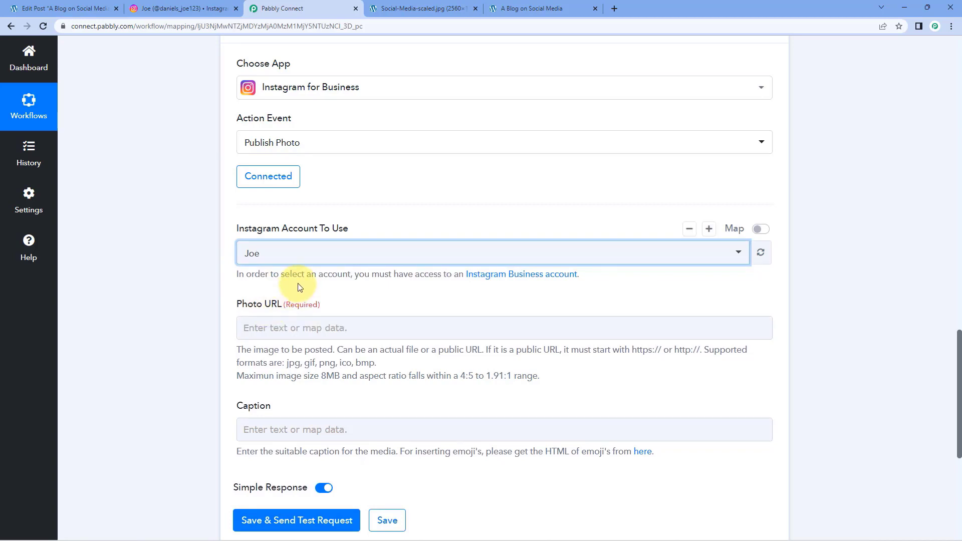
# Examine the WordPress webhook response for the Post Thumbnail image URL needed as the photo source
pyautogui.scroll(-2, 234, 282)
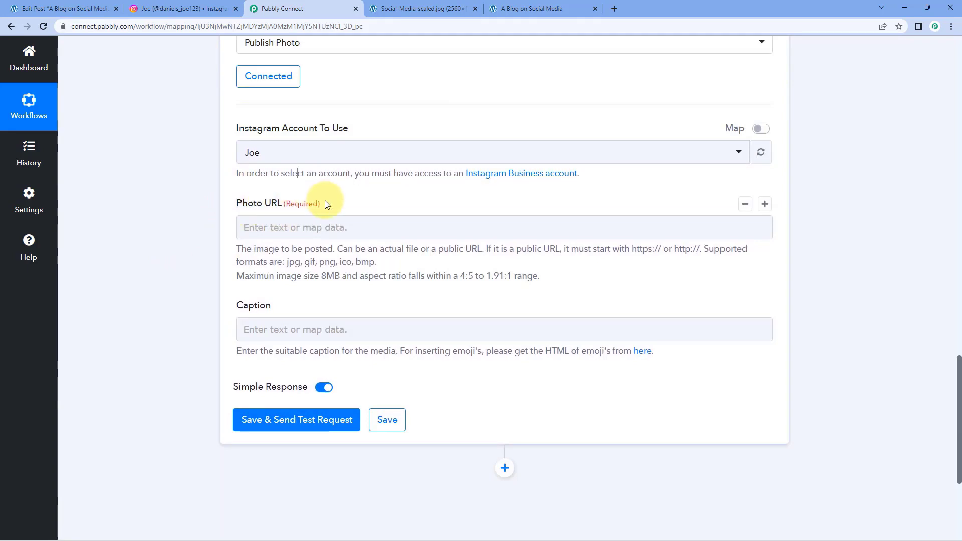
pyautogui.scroll(10, 471, 283)
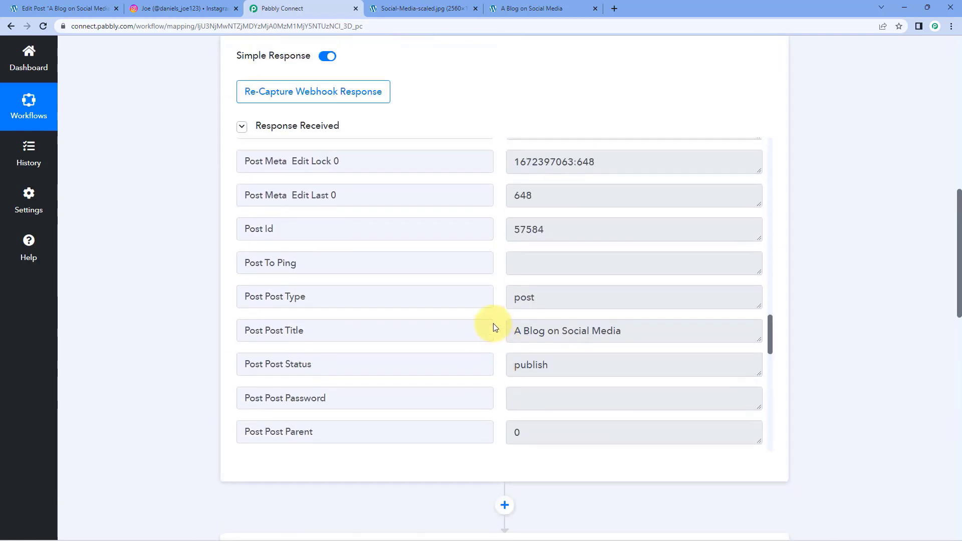
pyautogui.scroll(15, 495, 327)
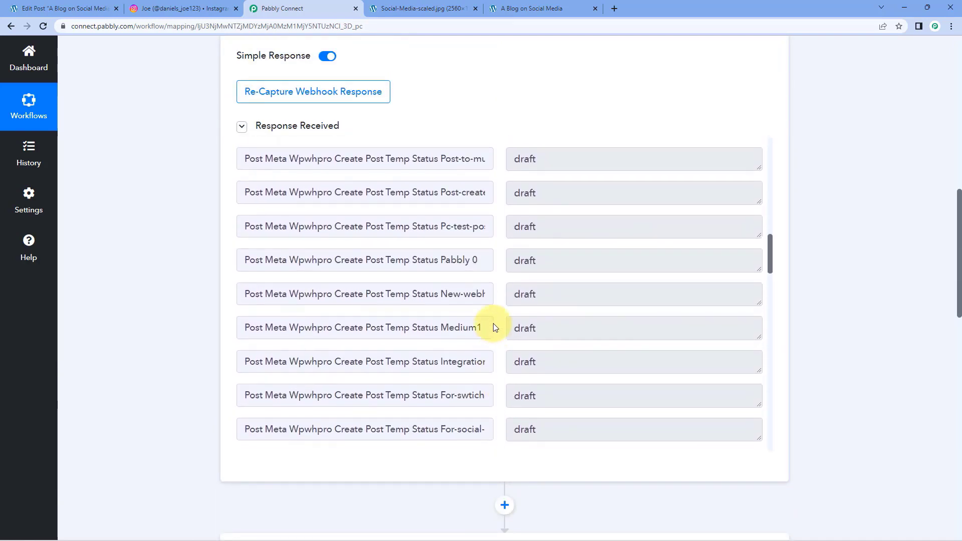
pyautogui.scroll(10, 494, 327)
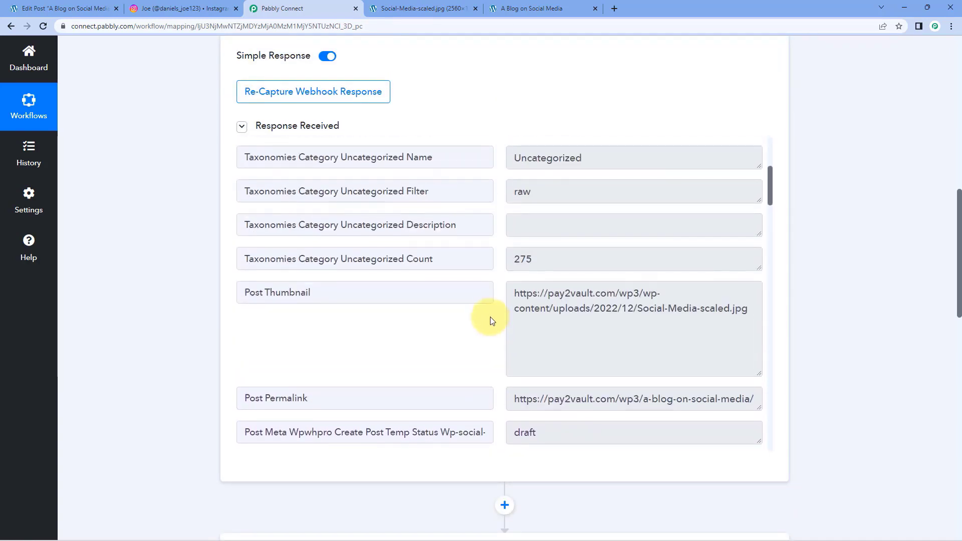
pyautogui.moveTo(513, 292); pyautogui.dragTo(757, 323)
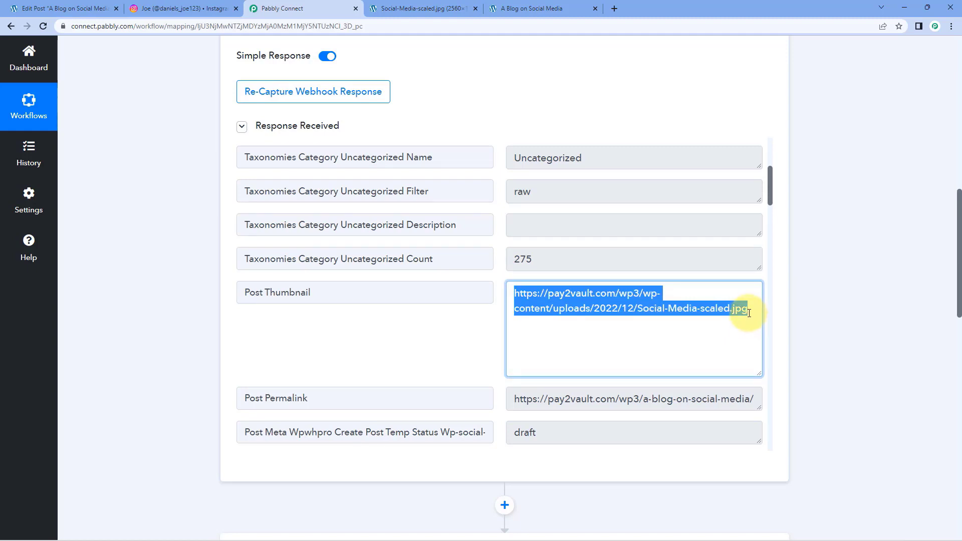
pyautogui.moveTo(748, 313); pyautogui.dragTo(486, 285)
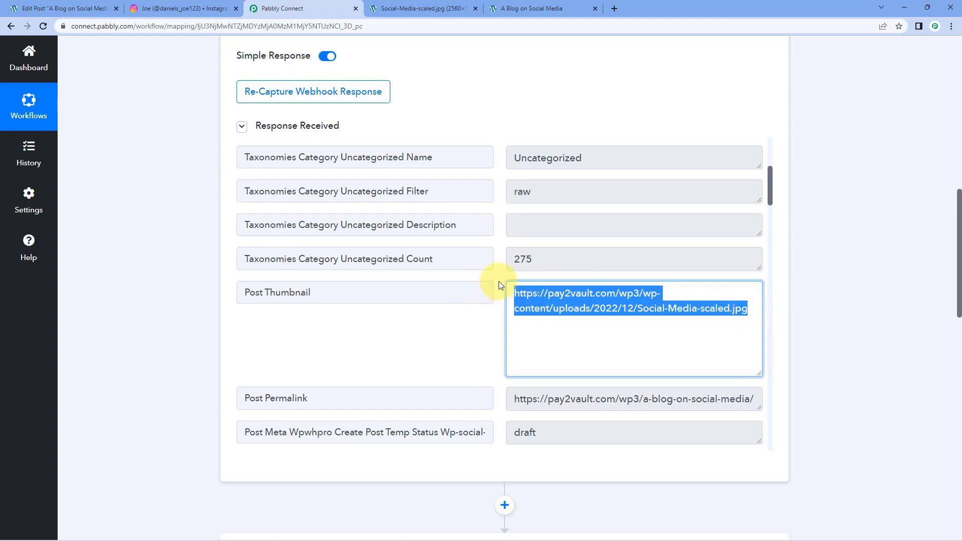
pyautogui.click(498, 285)
# Map the Publish Photo action's Photo URL to Post Thumbnail from the WordPress New Post Published step
pyautogui.scroll(-14, 191, 317)
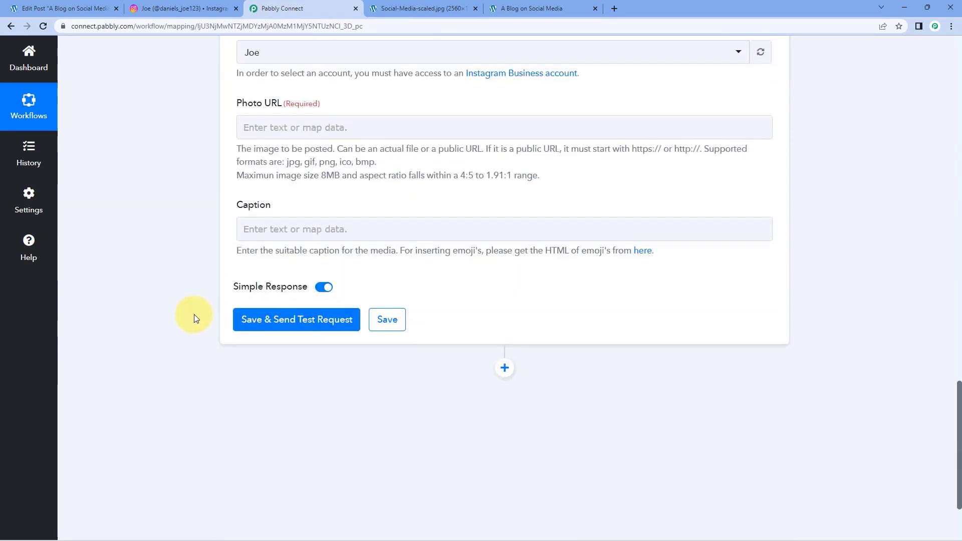
pyautogui.scroll(1, 225, 280)
pyautogui.click(275, 179)
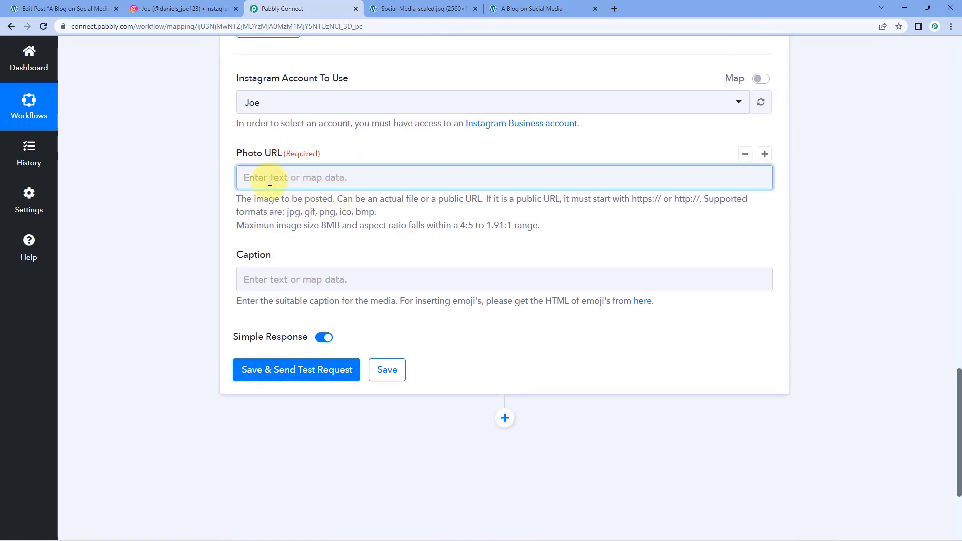
pyautogui.click(244, 178)
pyautogui.click(410, 264)
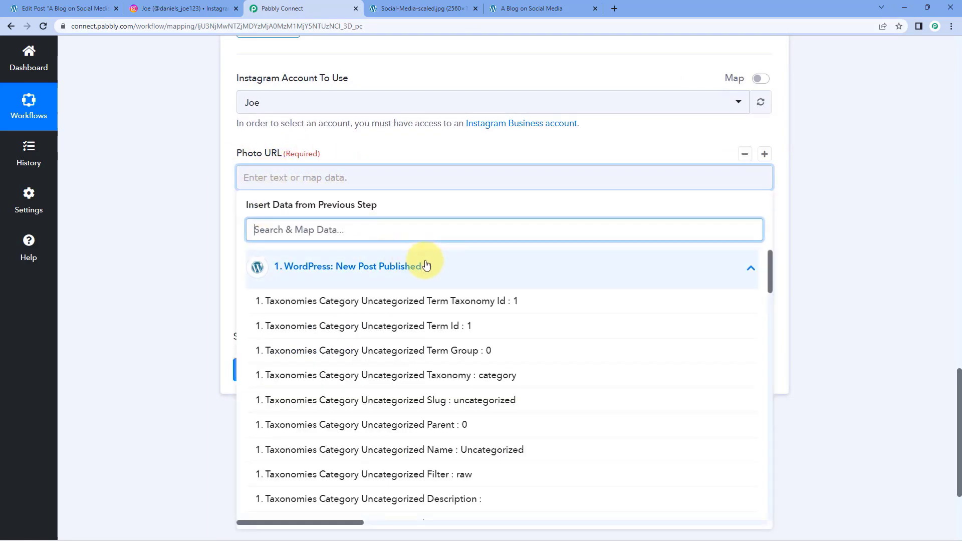
pyautogui.scroll(-4, 420, 322)
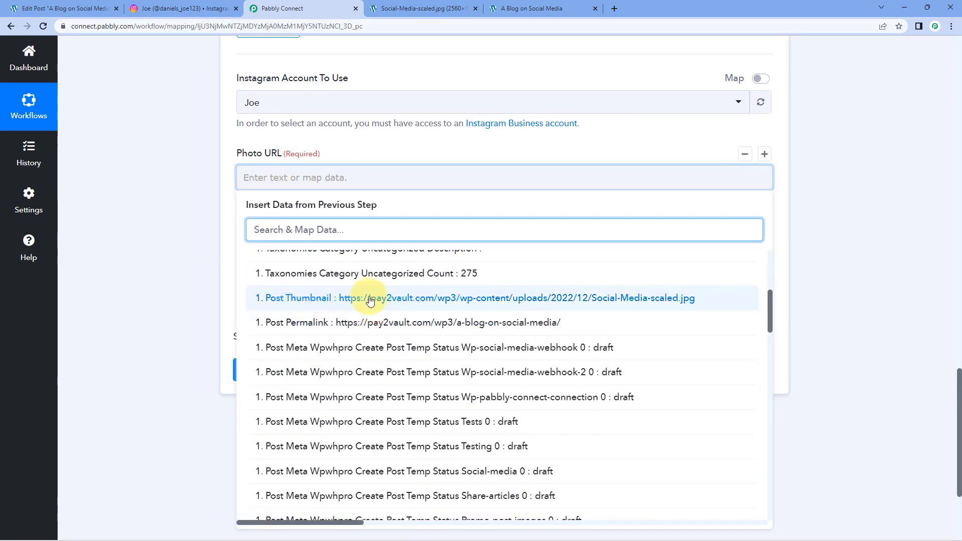
pyautogui.click(396, 301)
pyautogui.click(196, 205)
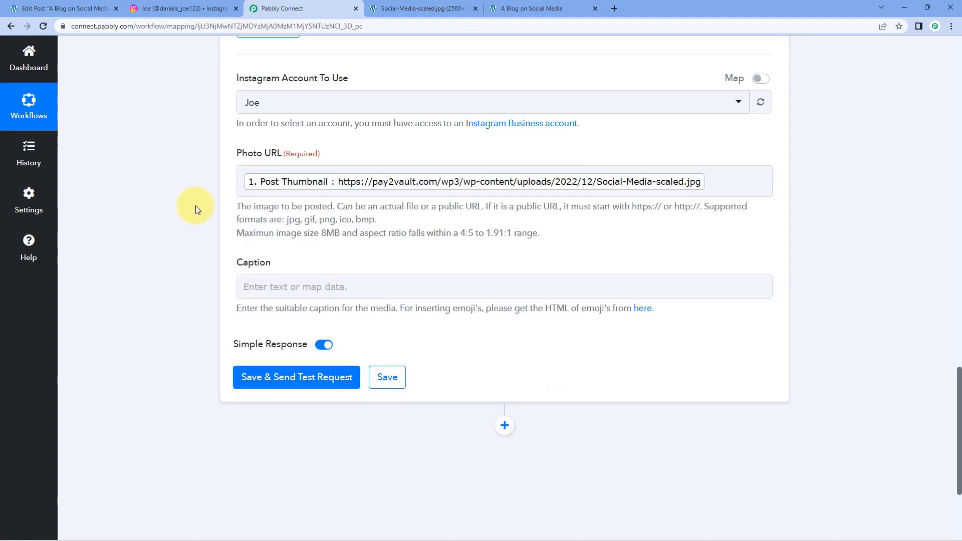
# Examine the WordPress webhook response for the Post Post Title value needed as the photo caption
pyautogui.scroll(-2, 195, 205)
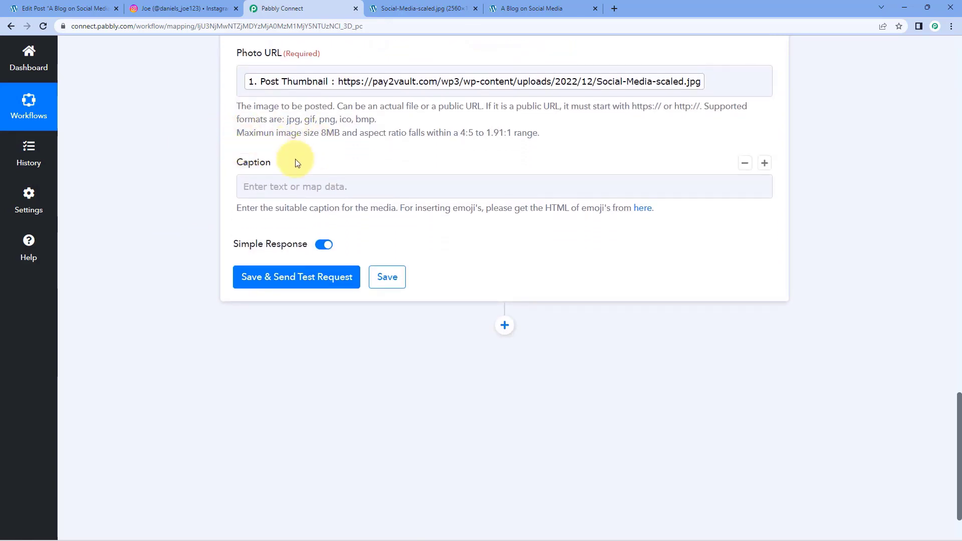
pyautogui.scroll(3, 240, 176)
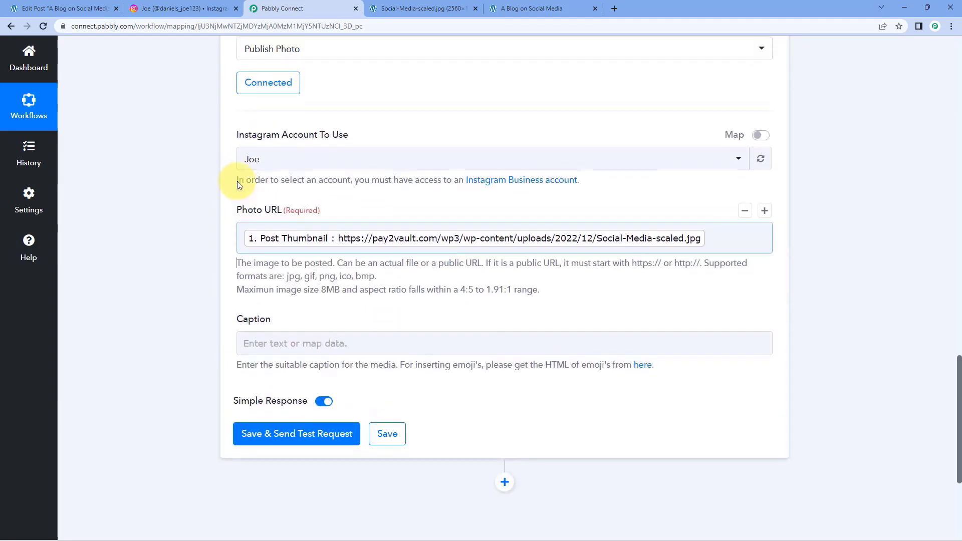
pyautogui.scroll(12, 236, 181)
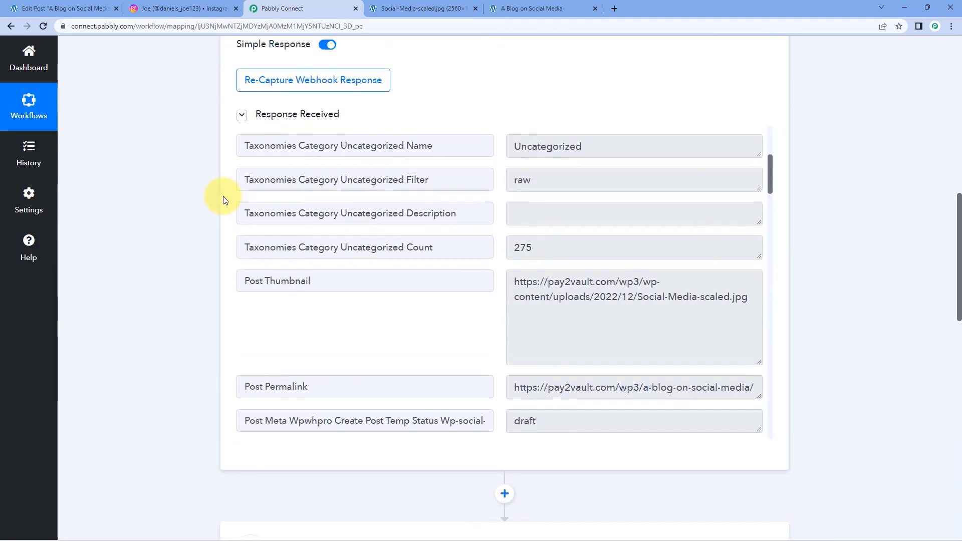
pyautogui.scroll(5, 354, 230)
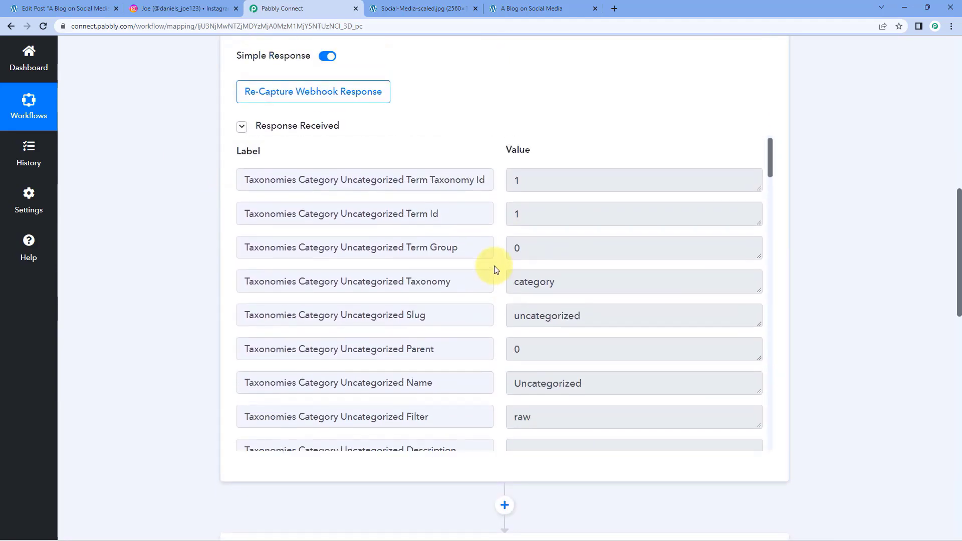
pyautogui.scroll(-10, 494, 265)
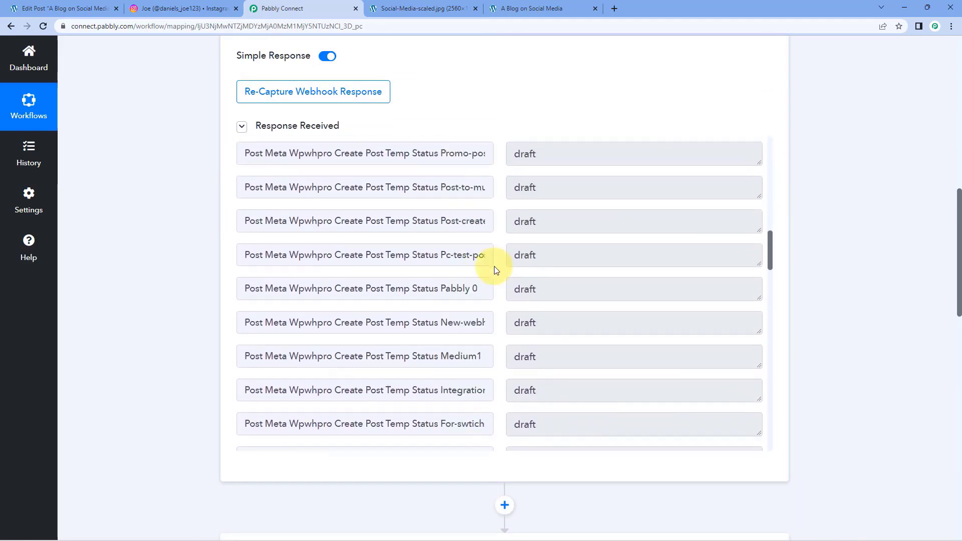
pyautogui.scroll(-14, 494, 266)
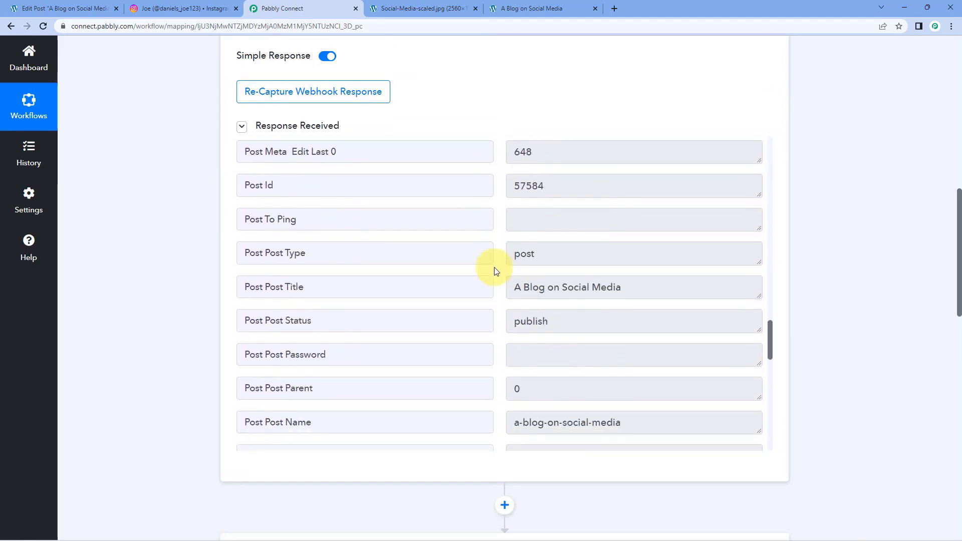
pyautogui.moveTo(649, 289); pyautogui.dragTo(477, 292)
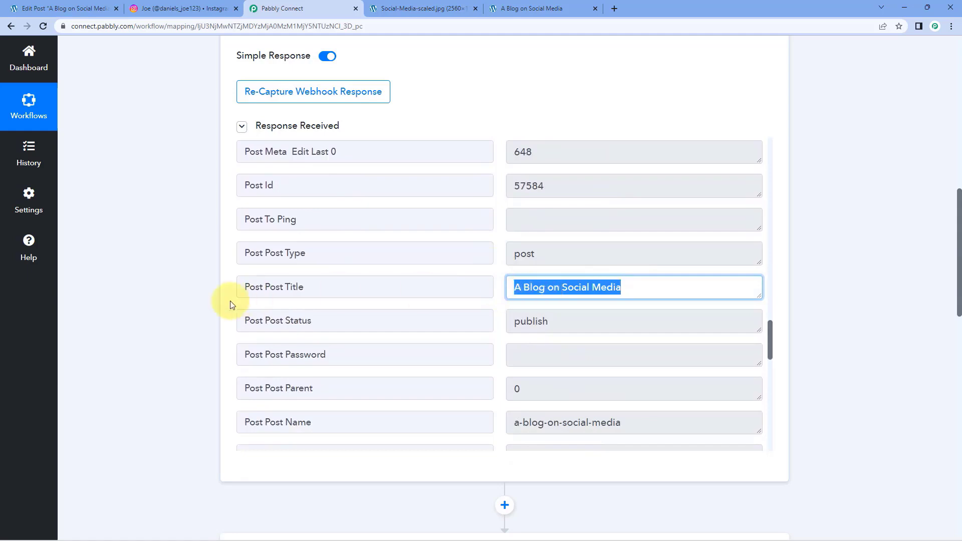
# Map the Publish Photo action's Caption to Post Post Title from the WordPress New Post Published step
pyautogui.scroll(-15, 193, 299)
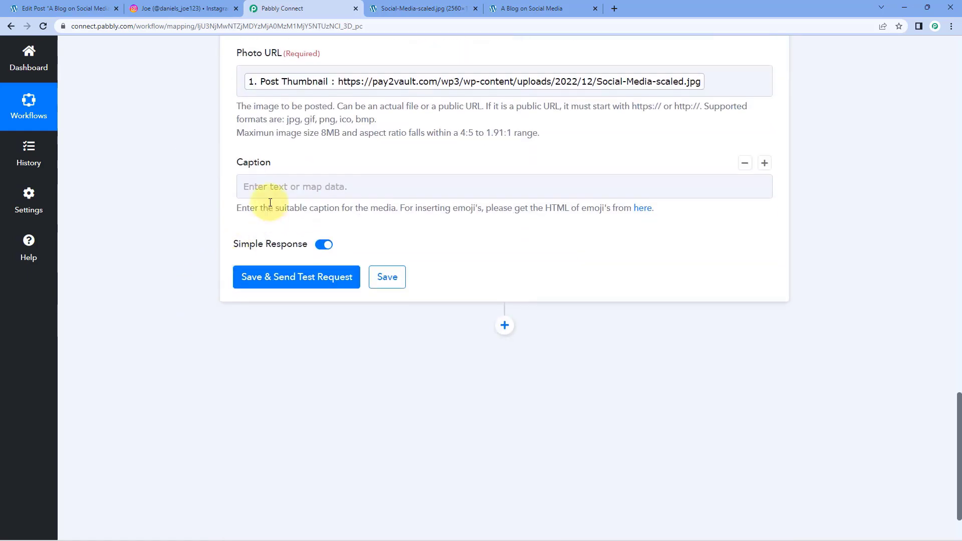
pyautogui.click(258, 186)
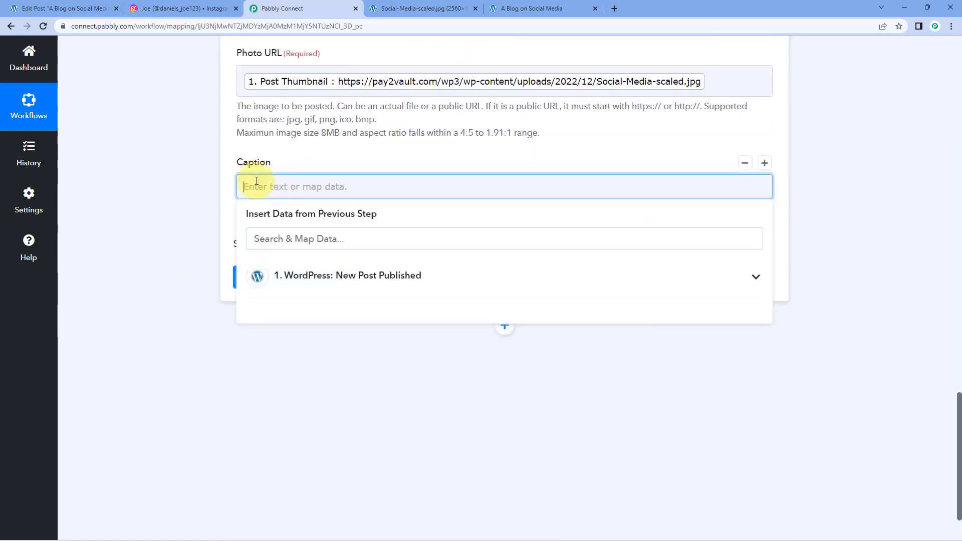
pyautogui.click(377, 276)
pyautogui.scroll(-10, 351, 311)
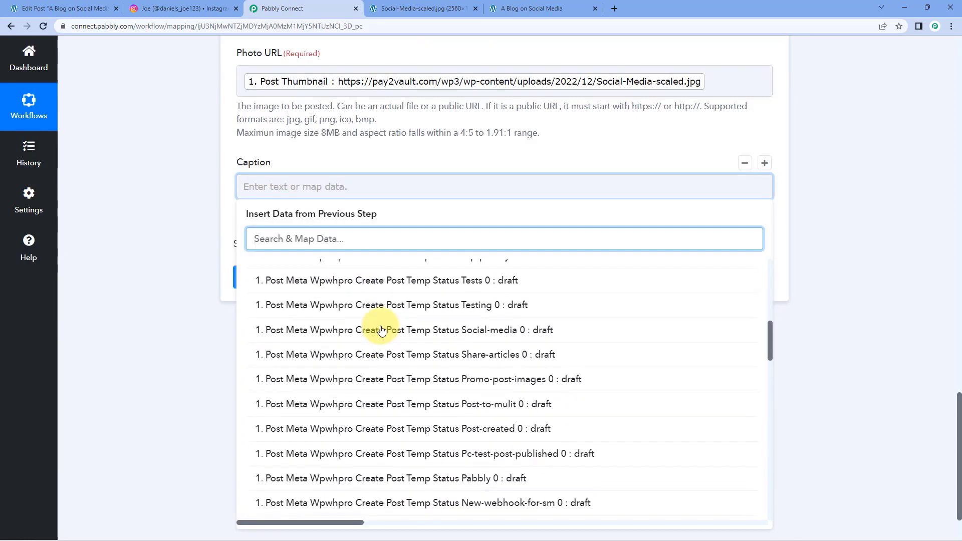
pyautogui.scroll(-12, 381, 330)
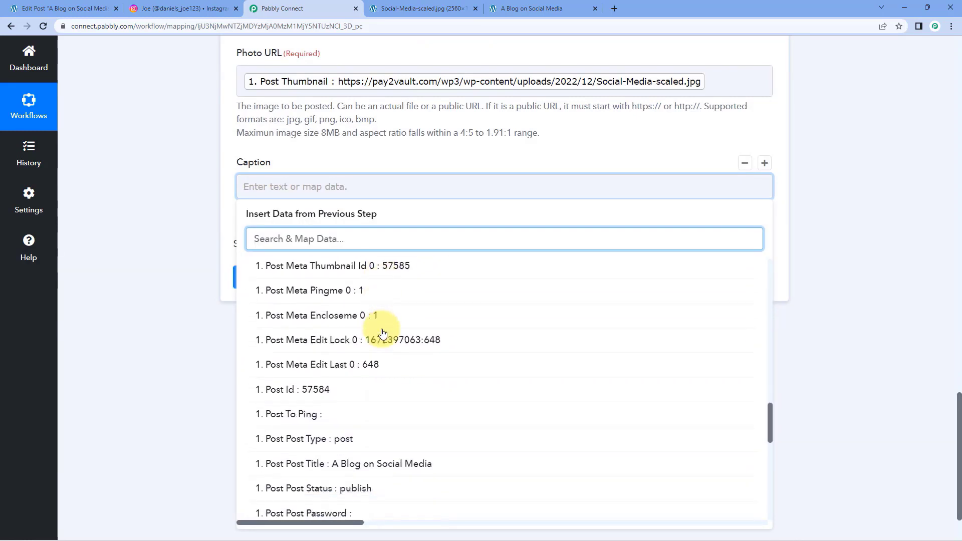
pyautogui.scroll(-4, 384, 331)
pyautogui.click(382, 238)
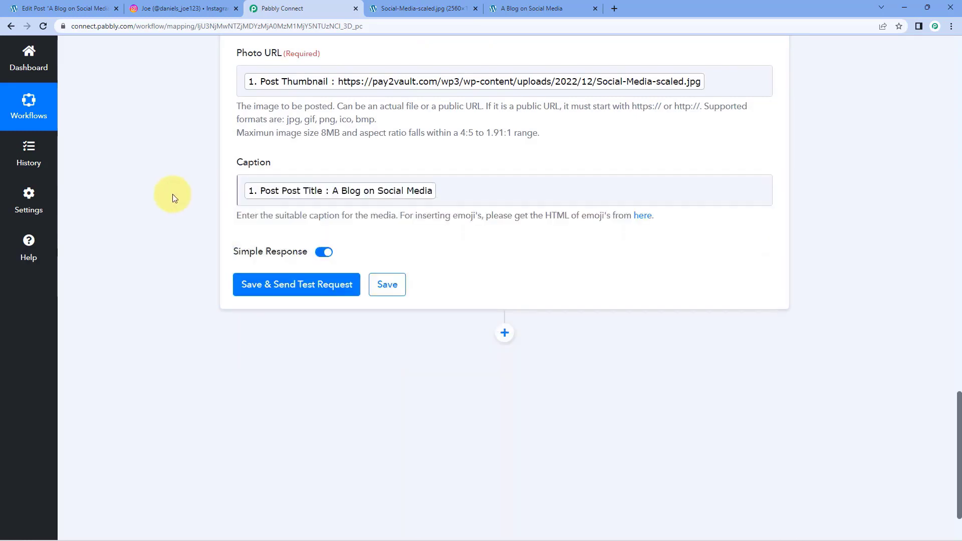
# Save the Publish Photo action with a test request and review its response and the mapped fields
pyautogui.click(301, 286)
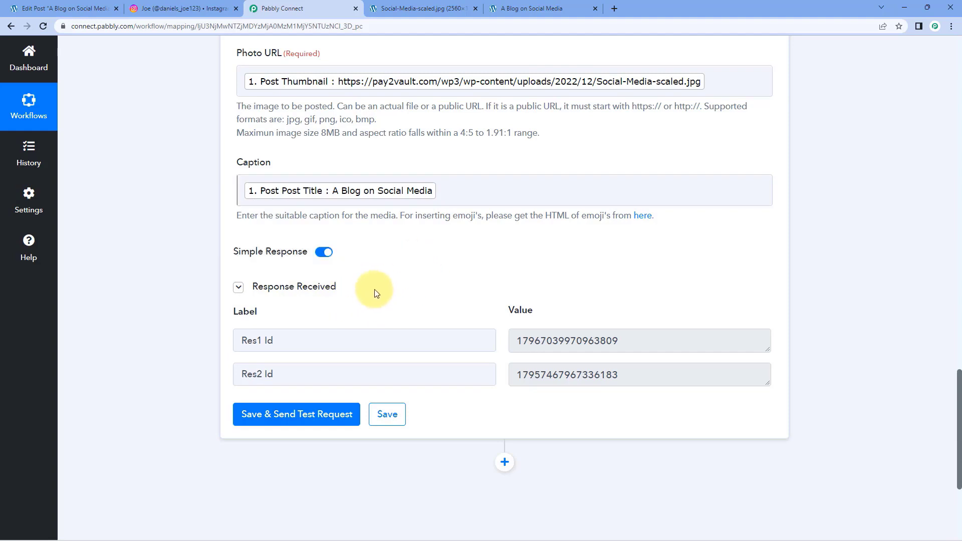
pyautogui.scroll(1, 400, 288)
pyautogui.scroll(2, 401, 288)
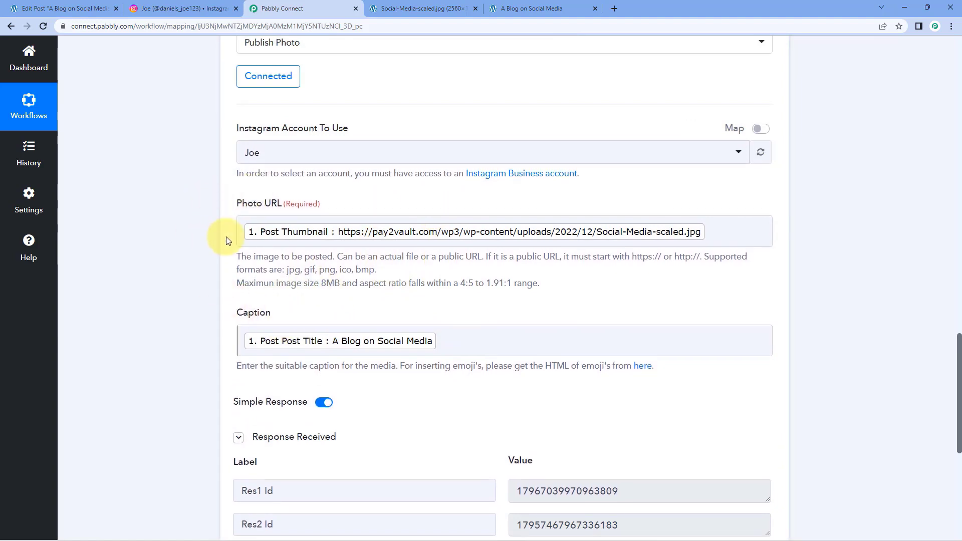
pyautogui.scroll(9, 381, 211)
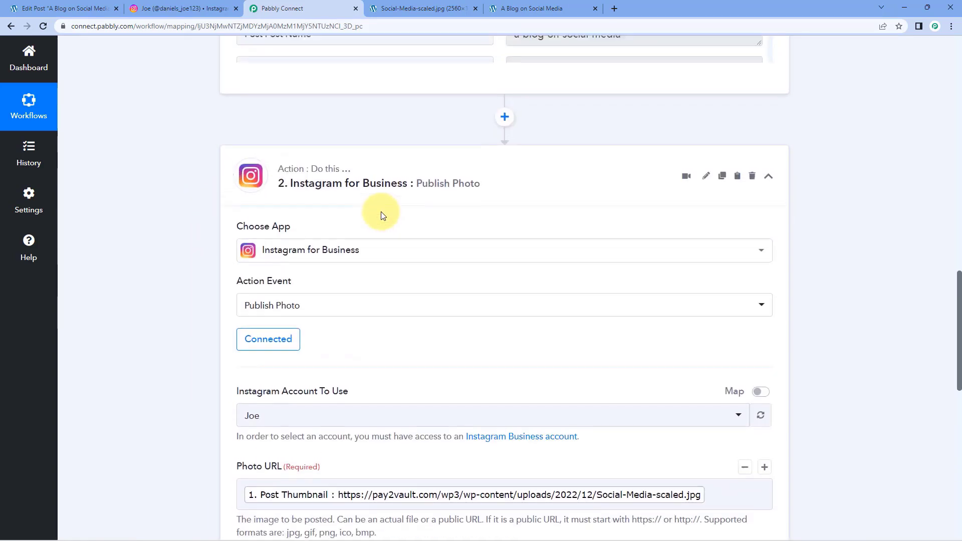
pyautogui.scroll(3, 385, 235)
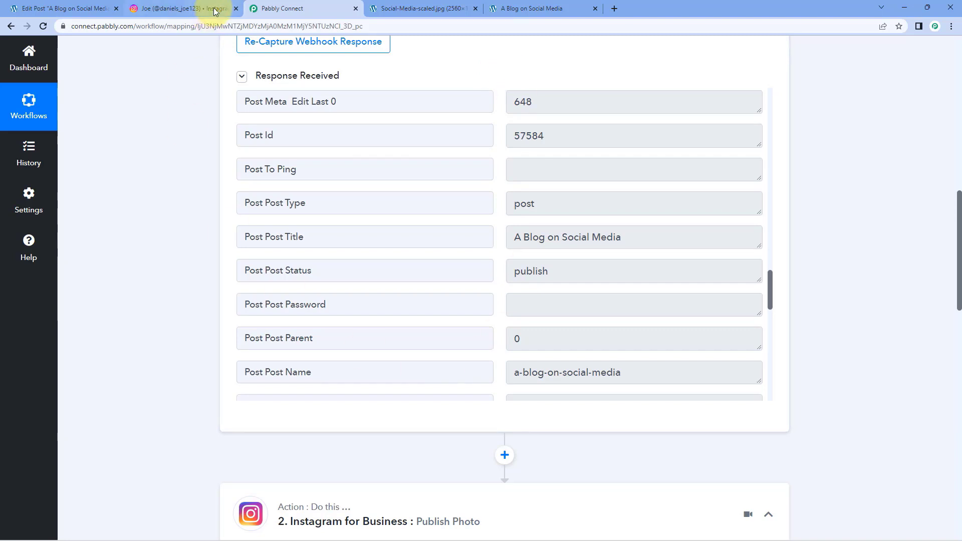
# Reload the Instagram profile, compare its newest post's image and caption with the published WordPress blog post, and return to the workflow
pyautogui.click(196, 8)
pyautogui.click(42, 26)
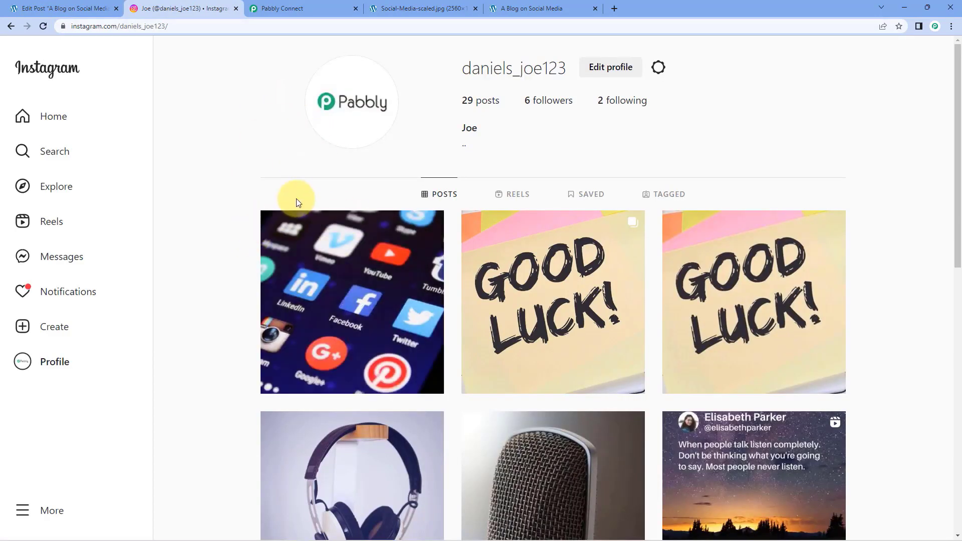
pyautogui.click(337, 244)
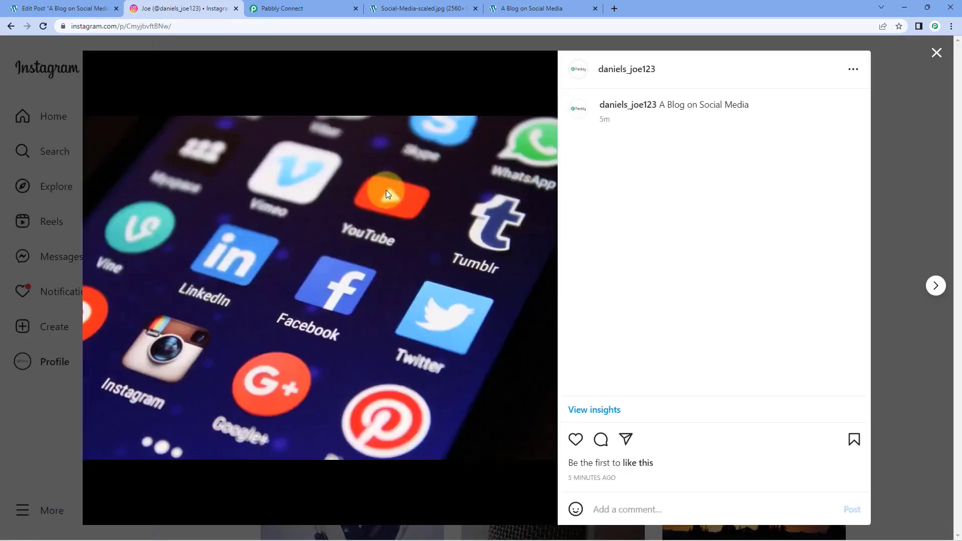
pyautogui.click(562, 7)
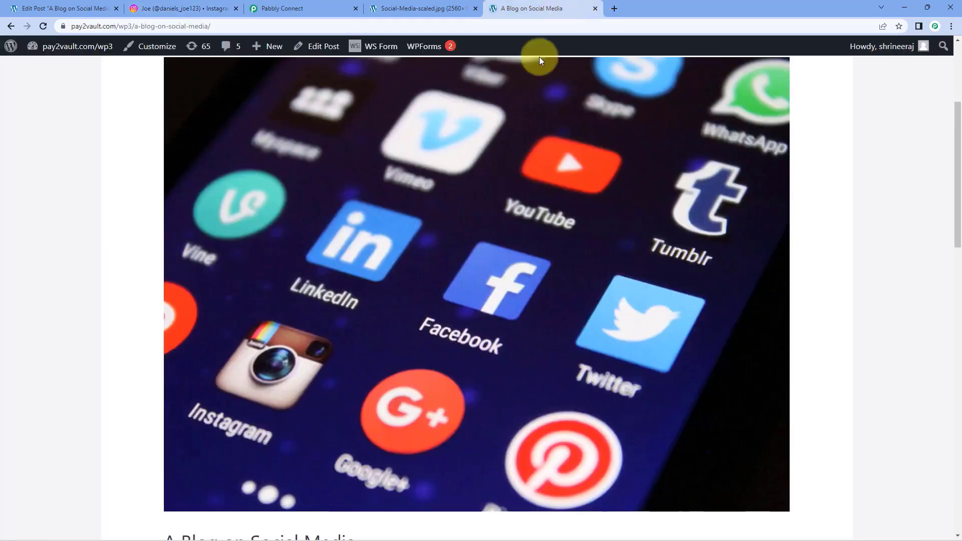
pyautogui.scroll(-2, 518, 178)
pyautogui.scroll(-1, 518, 179)
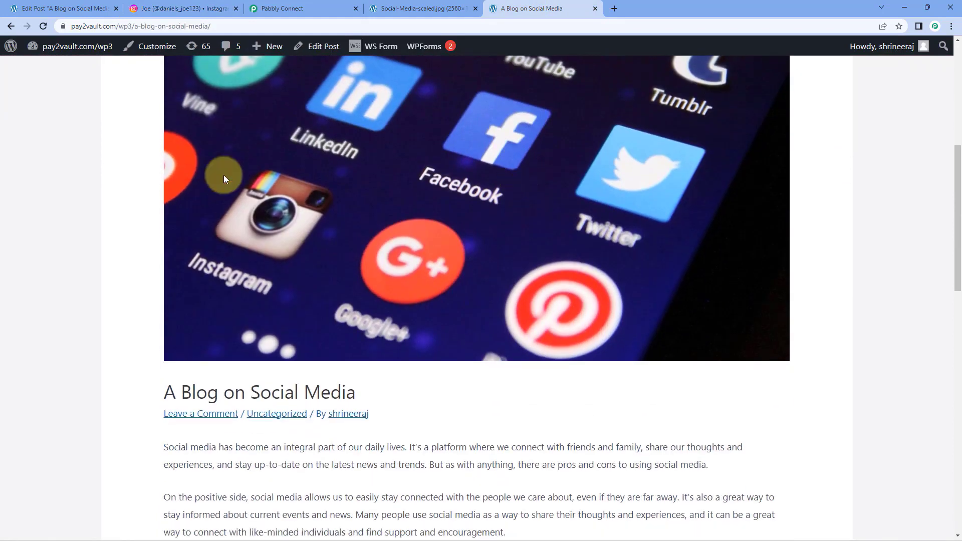
pyautogui.click(316, 9)
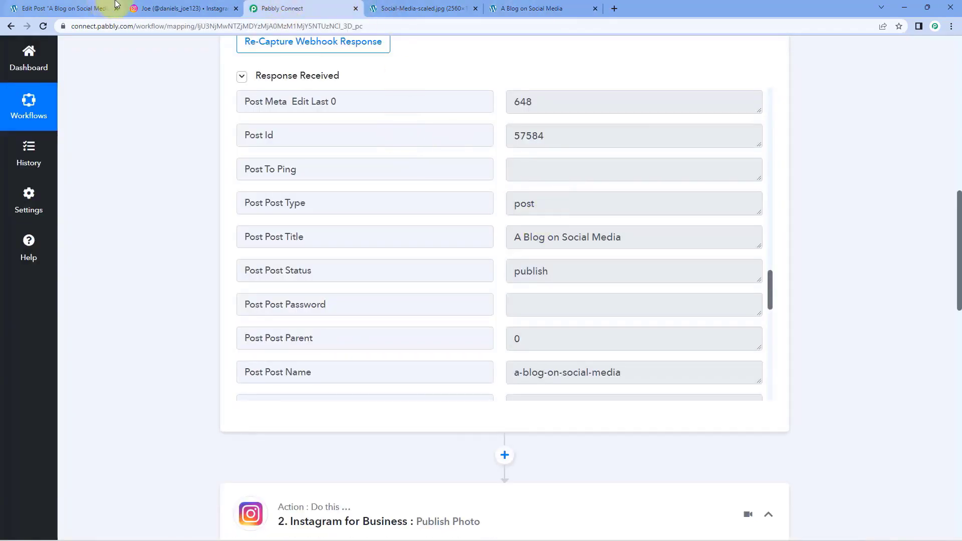
# Compare the newest Instagram post's caption with the title of the published WordPress blog post
pyautogui.click(184, 9)
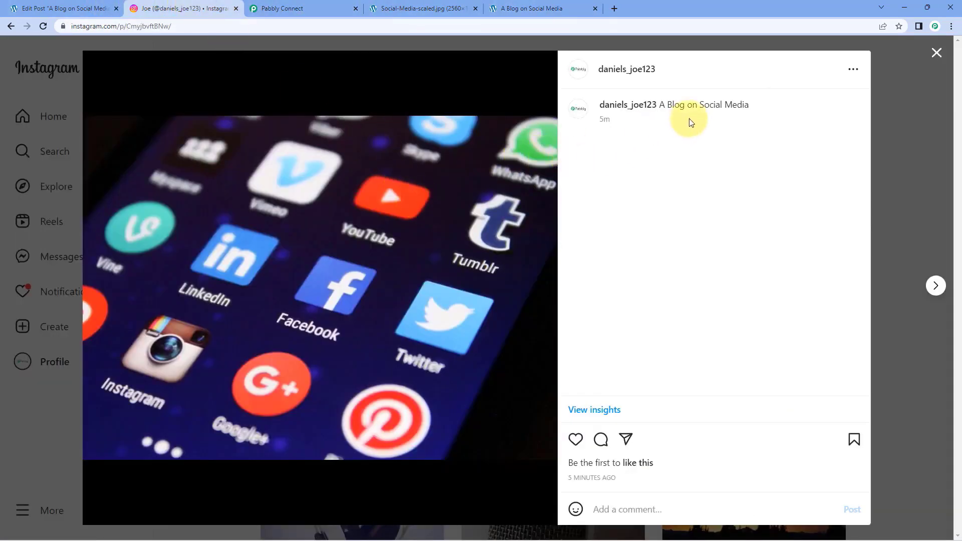
pyautogui.click(530, 8)
pyautogui.scroll(-3, 150, 238)
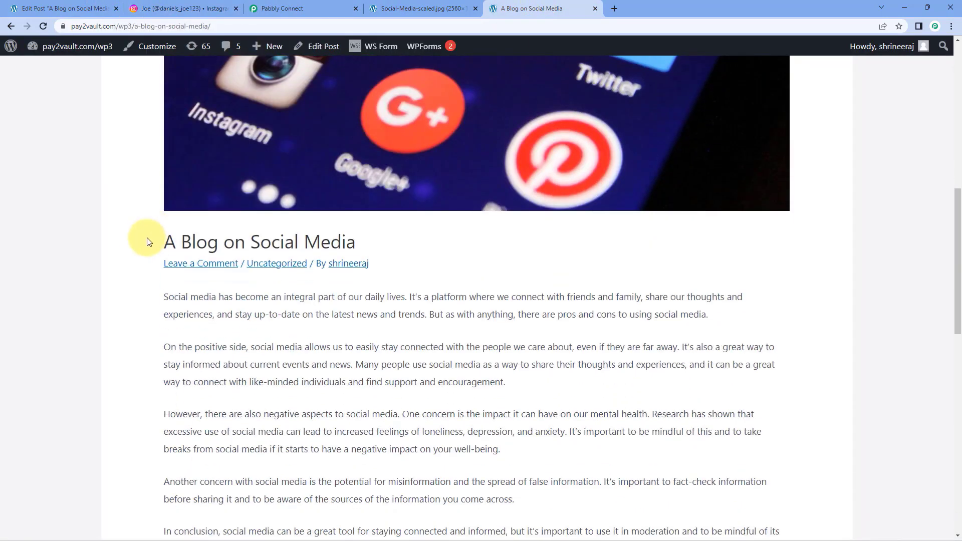
pyautogui.moveTo(148, 241); pyautogui.dragTo(397, 238)
pyautogui.click(401, 238)
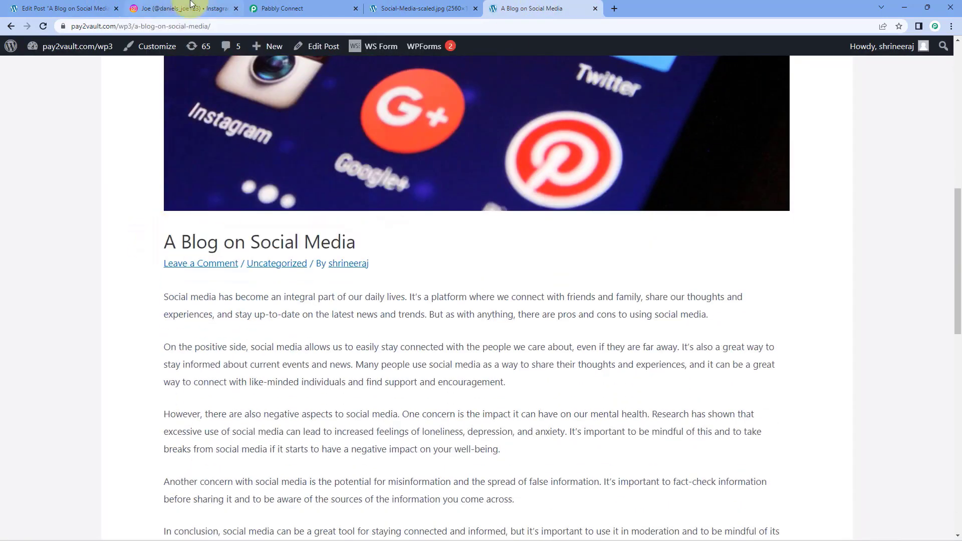
pyautogui.click(184, 9)
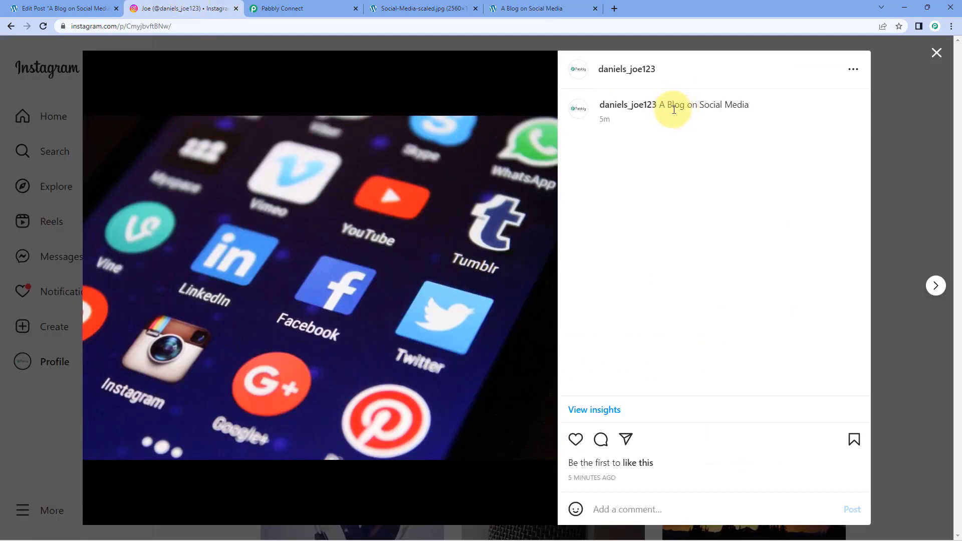
pyautogui.click(922, 111)
# Return to the workflow and collapse both its Instagram Publish Photo action and its WordPress New Post Published trigger
pyautogui.click(335, 3)
pyautogui.scroll(-7, 902, 190)
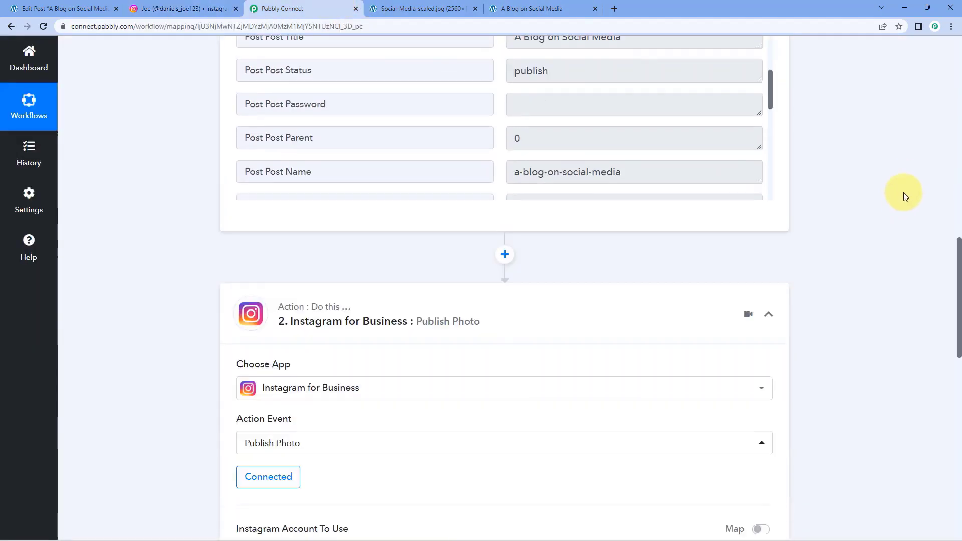
pyautogui.click(783, 173)
pyautogui.scroll(10, 837, 161)
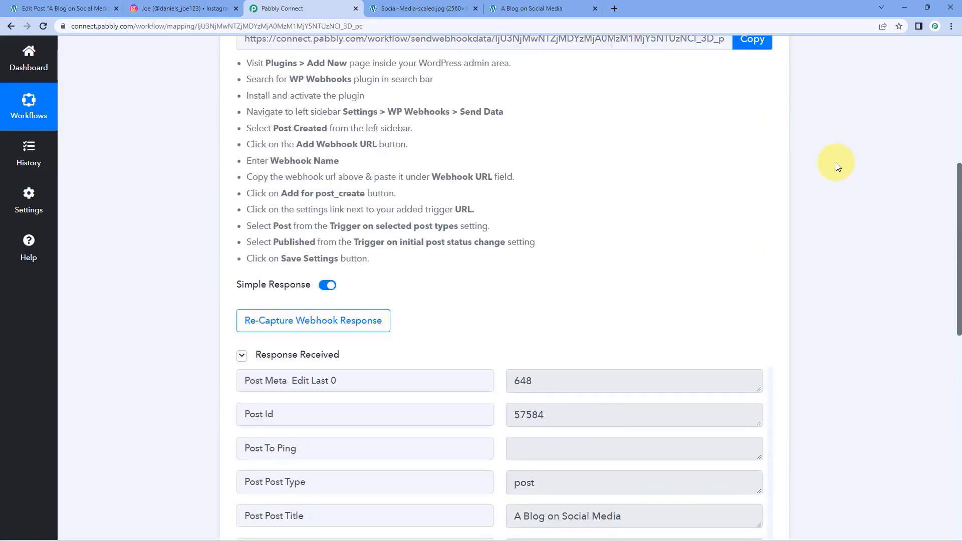
pyautogui.click(769, 93)
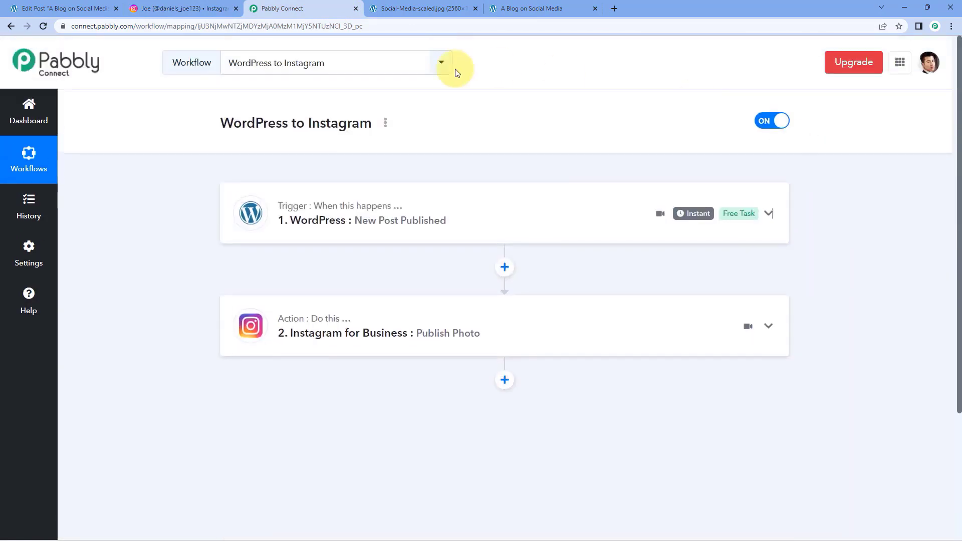